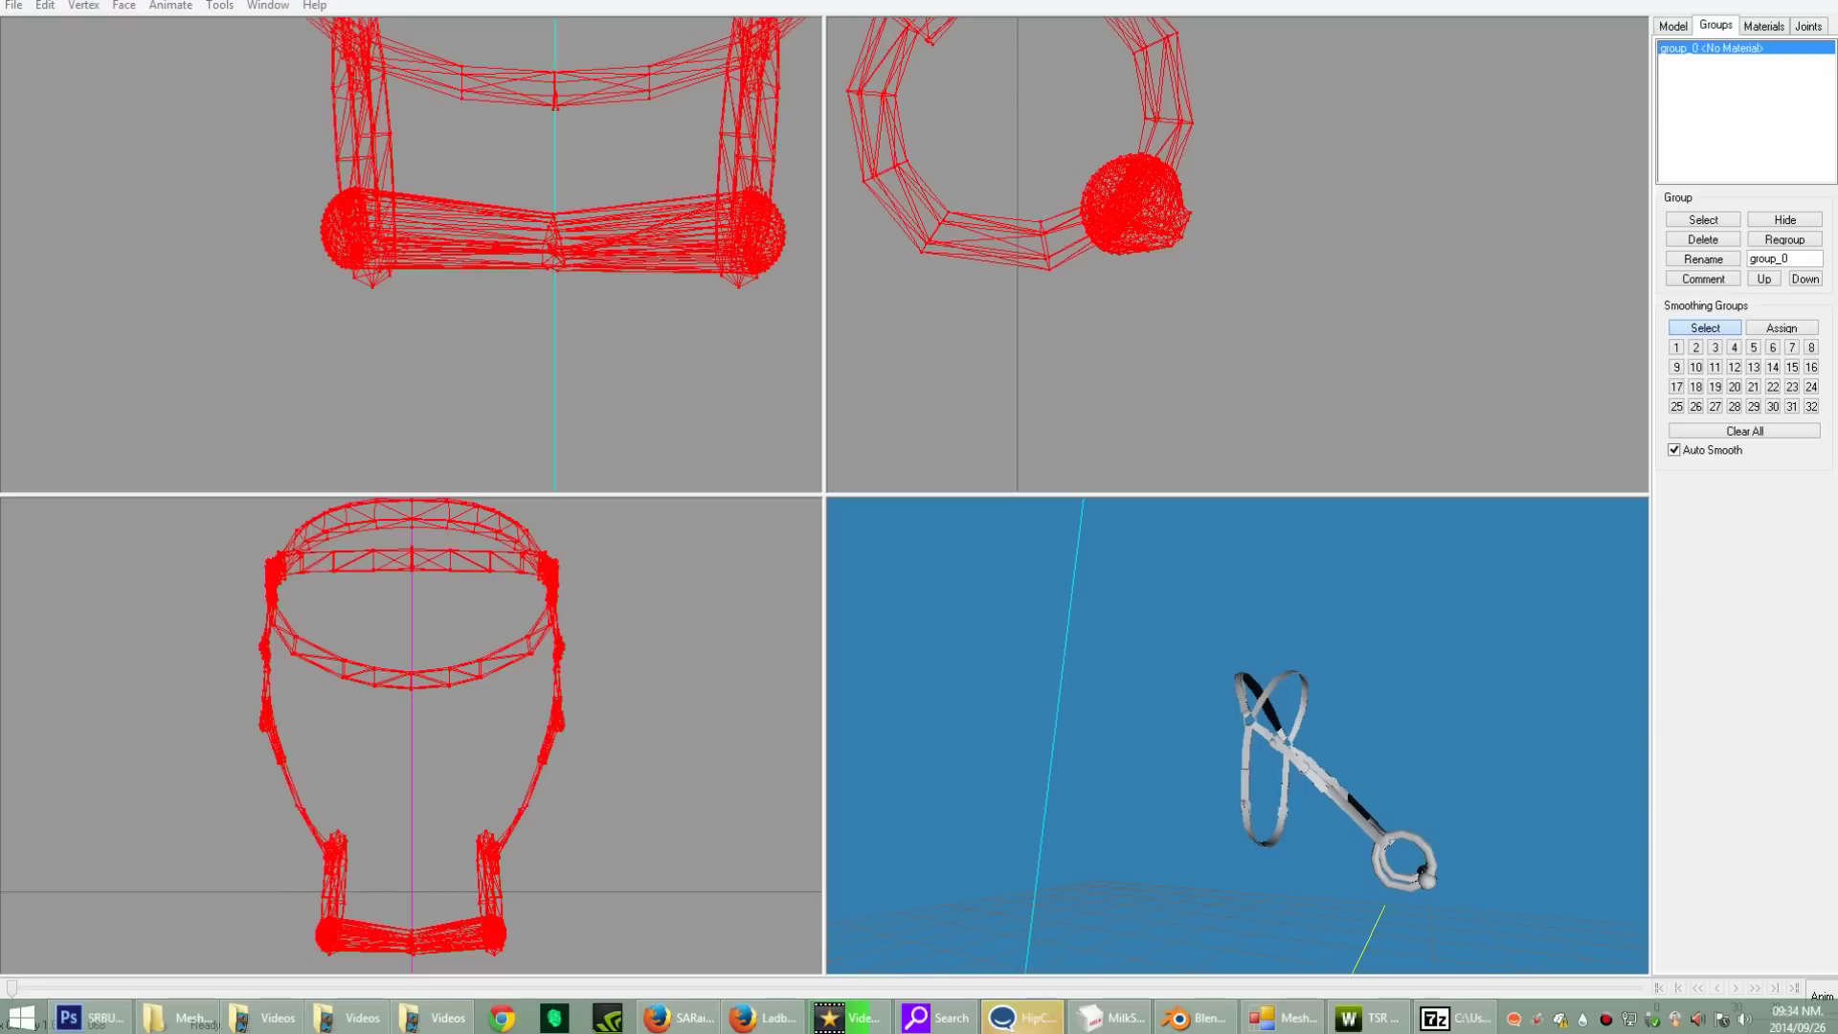
# Step: Export the bridle mesh to the Desktop as a Wavefront OBJ file named UVSRB
pyautogui.moveTo(1237, 736)
pyautogui.mouseDown()
pyautogui.moveTo(1302, 637)
pyautogui.moveTo(1234, 722)
pyautogui.moveTo(1182, 742)
pyautogui.moveTo(1208, 732)
pyautogui.moveTo(1249, 646)
pyautogui.moveTo(1163, 747)
pyautogui.moveTo(1283, 718)
pyautogui.moveTo(1244, 732)
pyautogui.mouseUp()
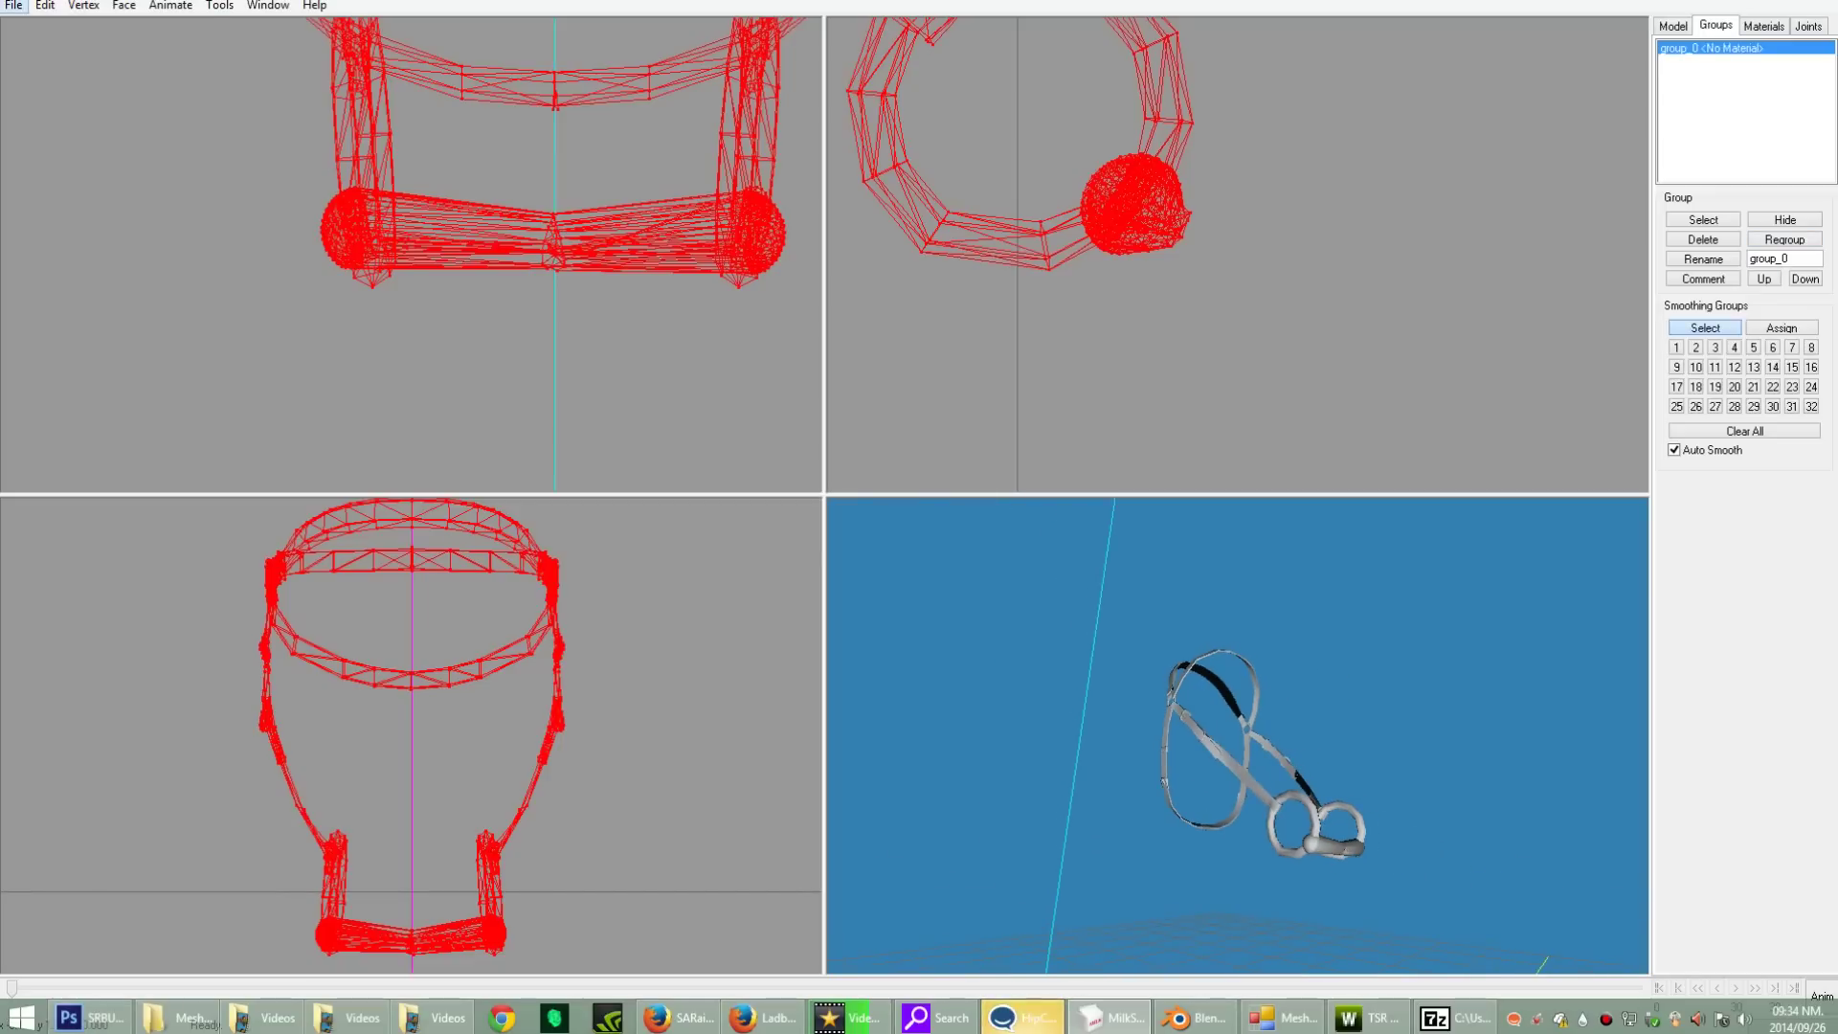
pyautogui.click(13, 4)
pyautogui.moveTo(57, 164)
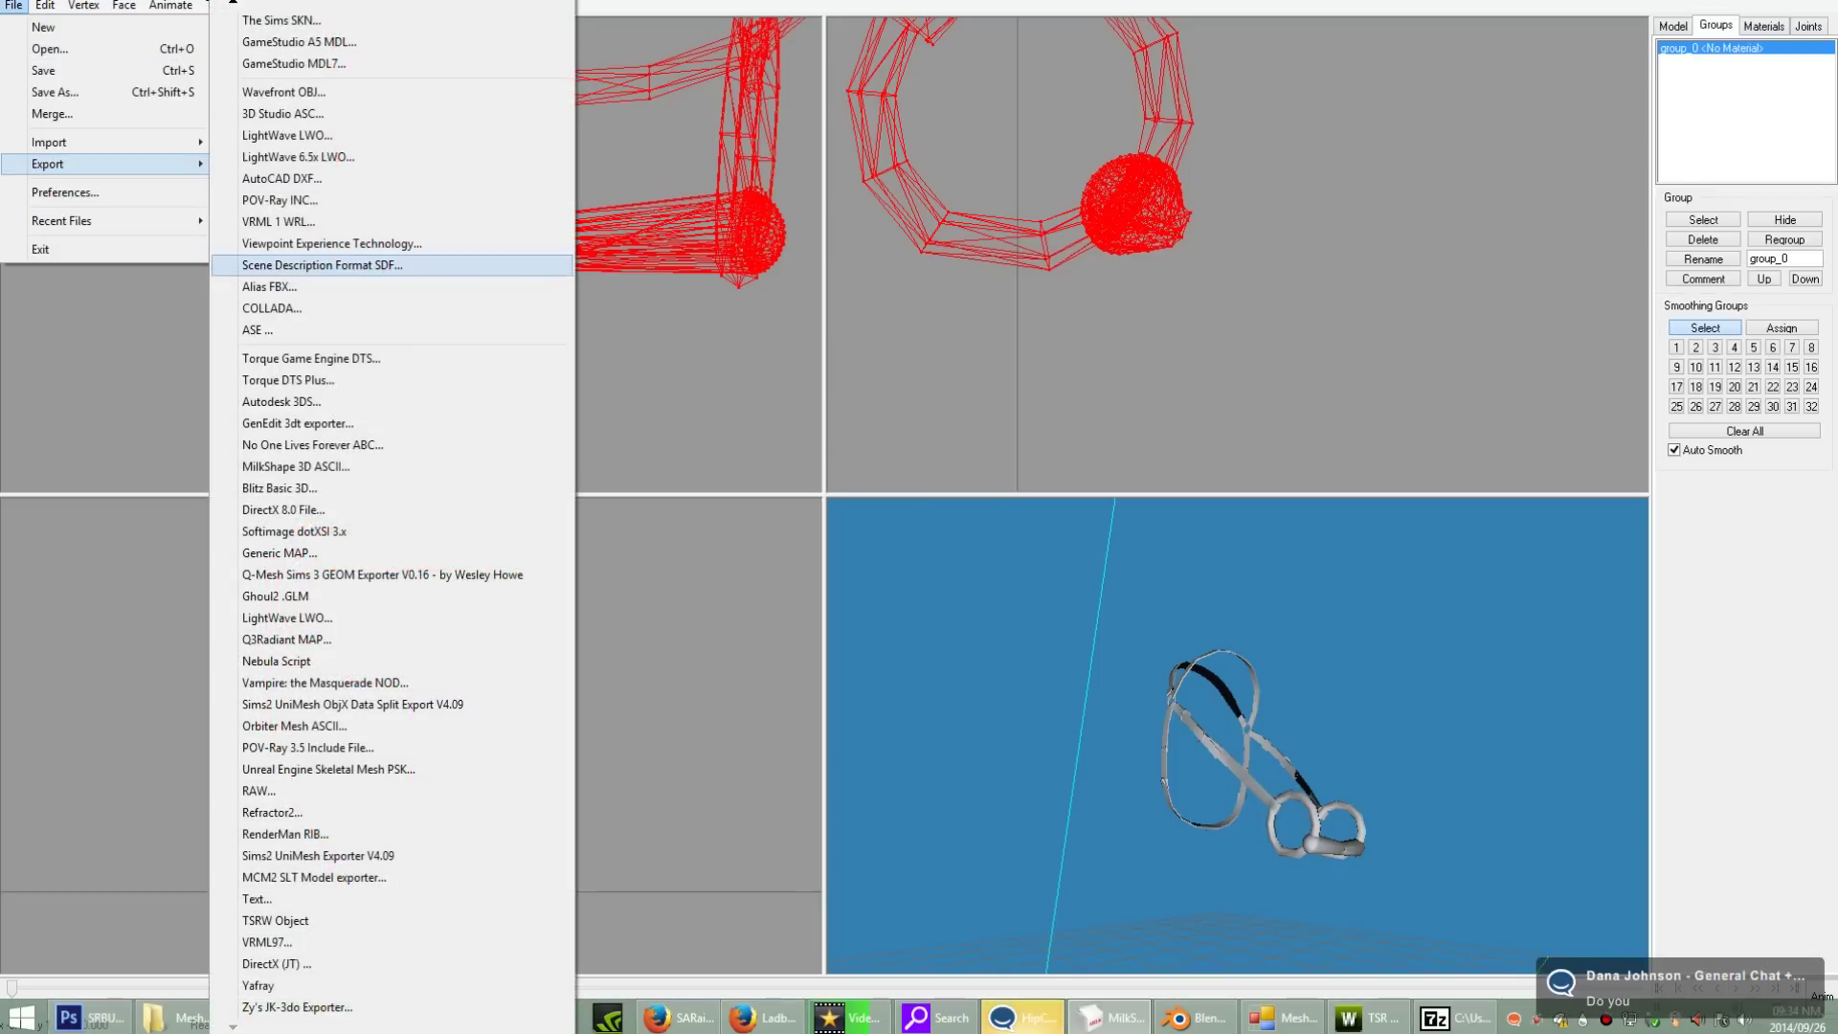
pyautogui.click(283, 92)
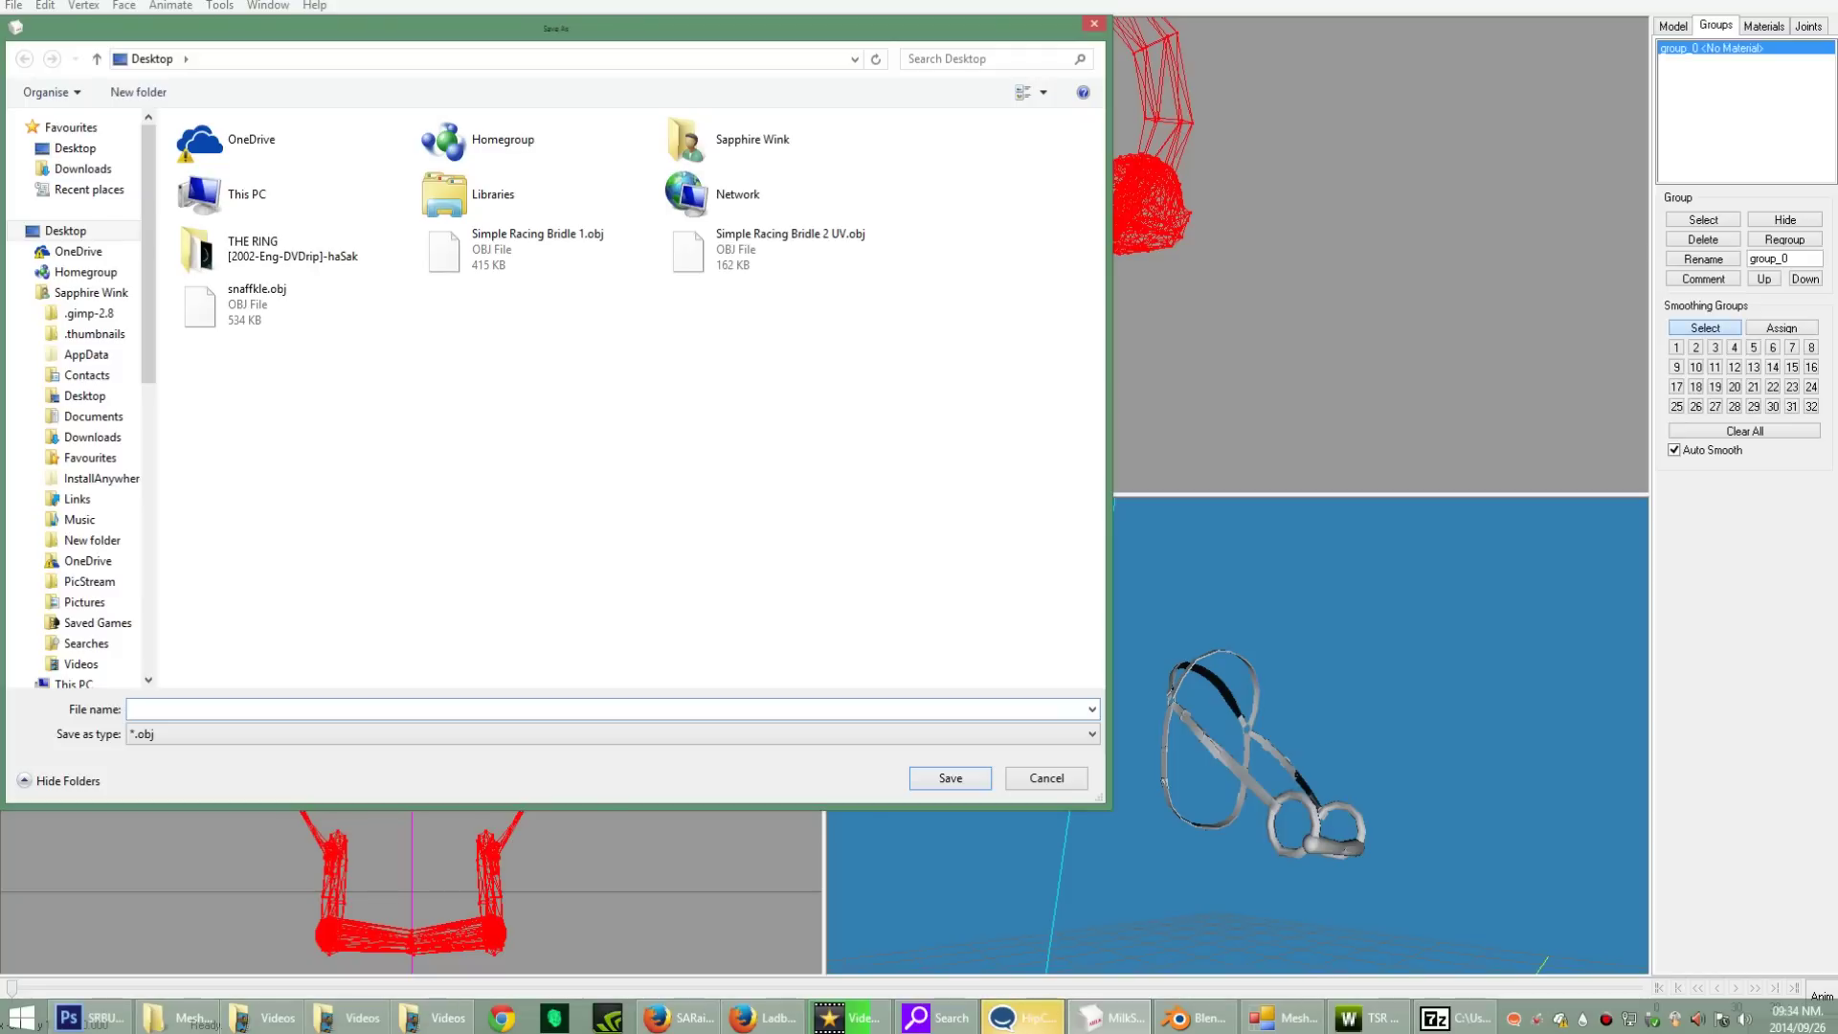
pyautogui.write('UVSRB')
pyautogui.press('Return')
# Step: Switch to Blender and start a new scene by reloading the start-up file
pyautogui.hotkey('alt', 'Tab')
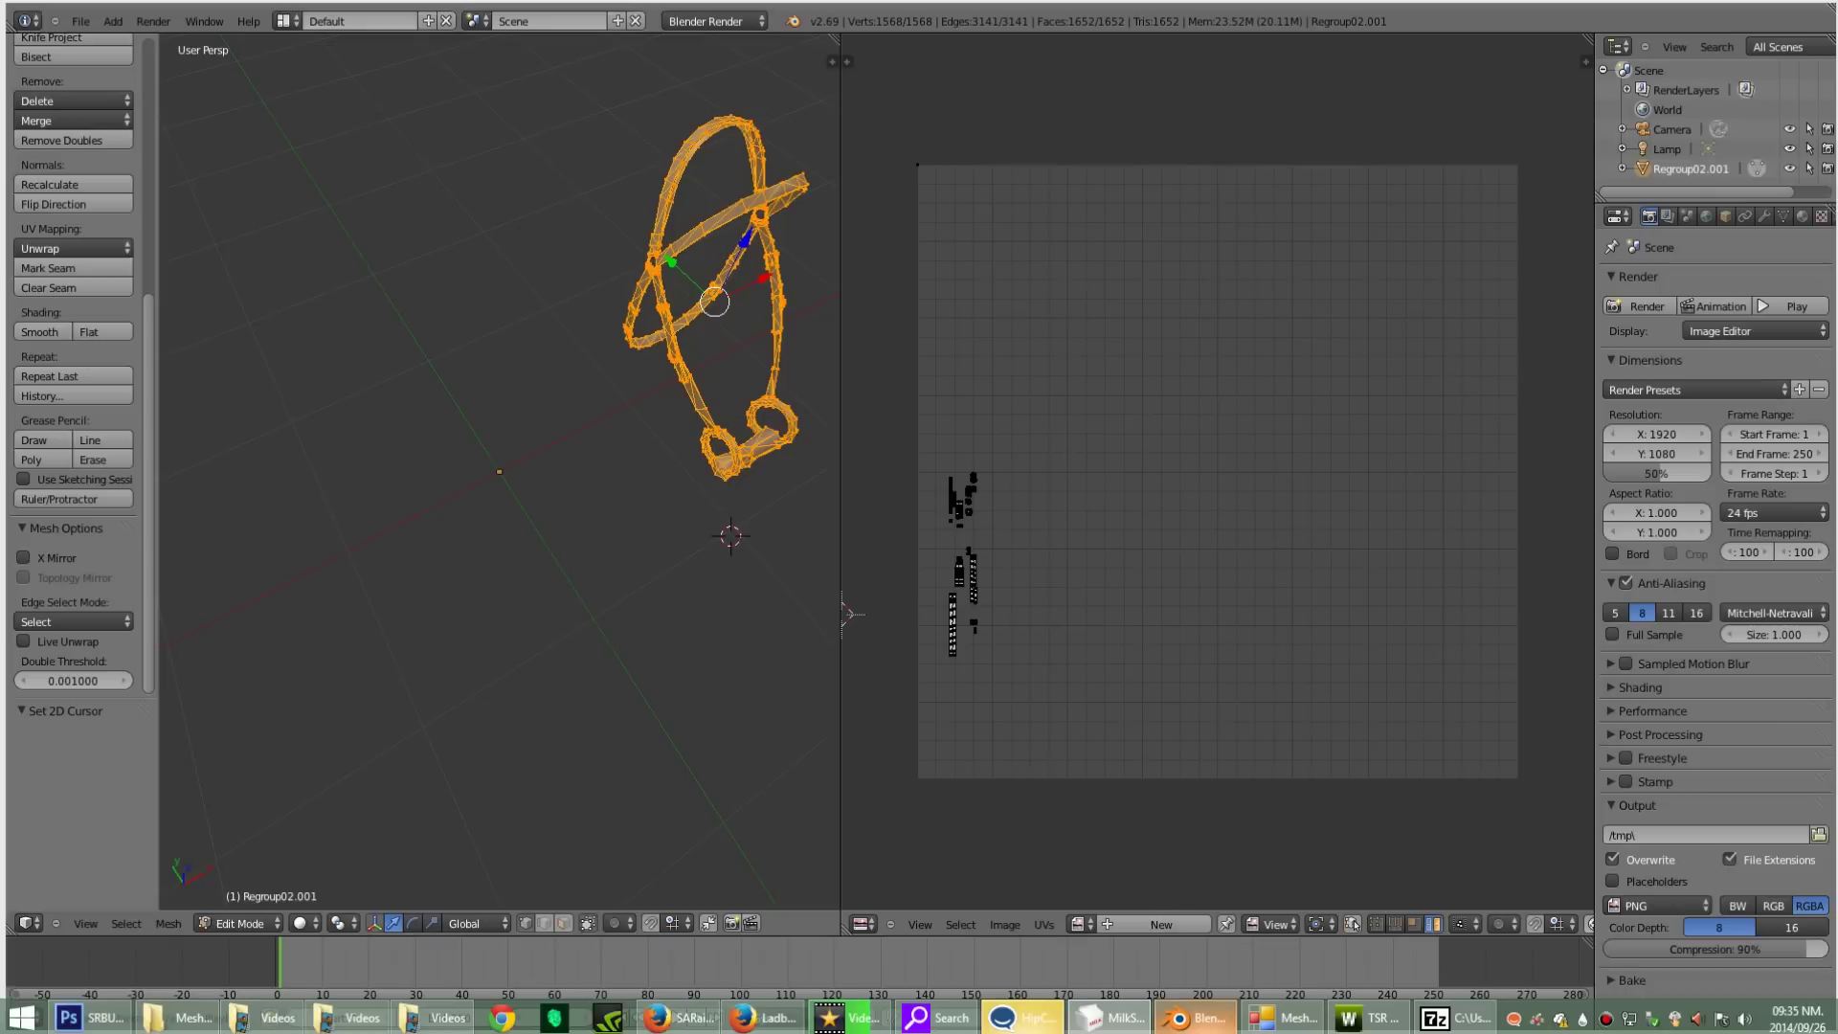
pyautogui.click(81, 21)
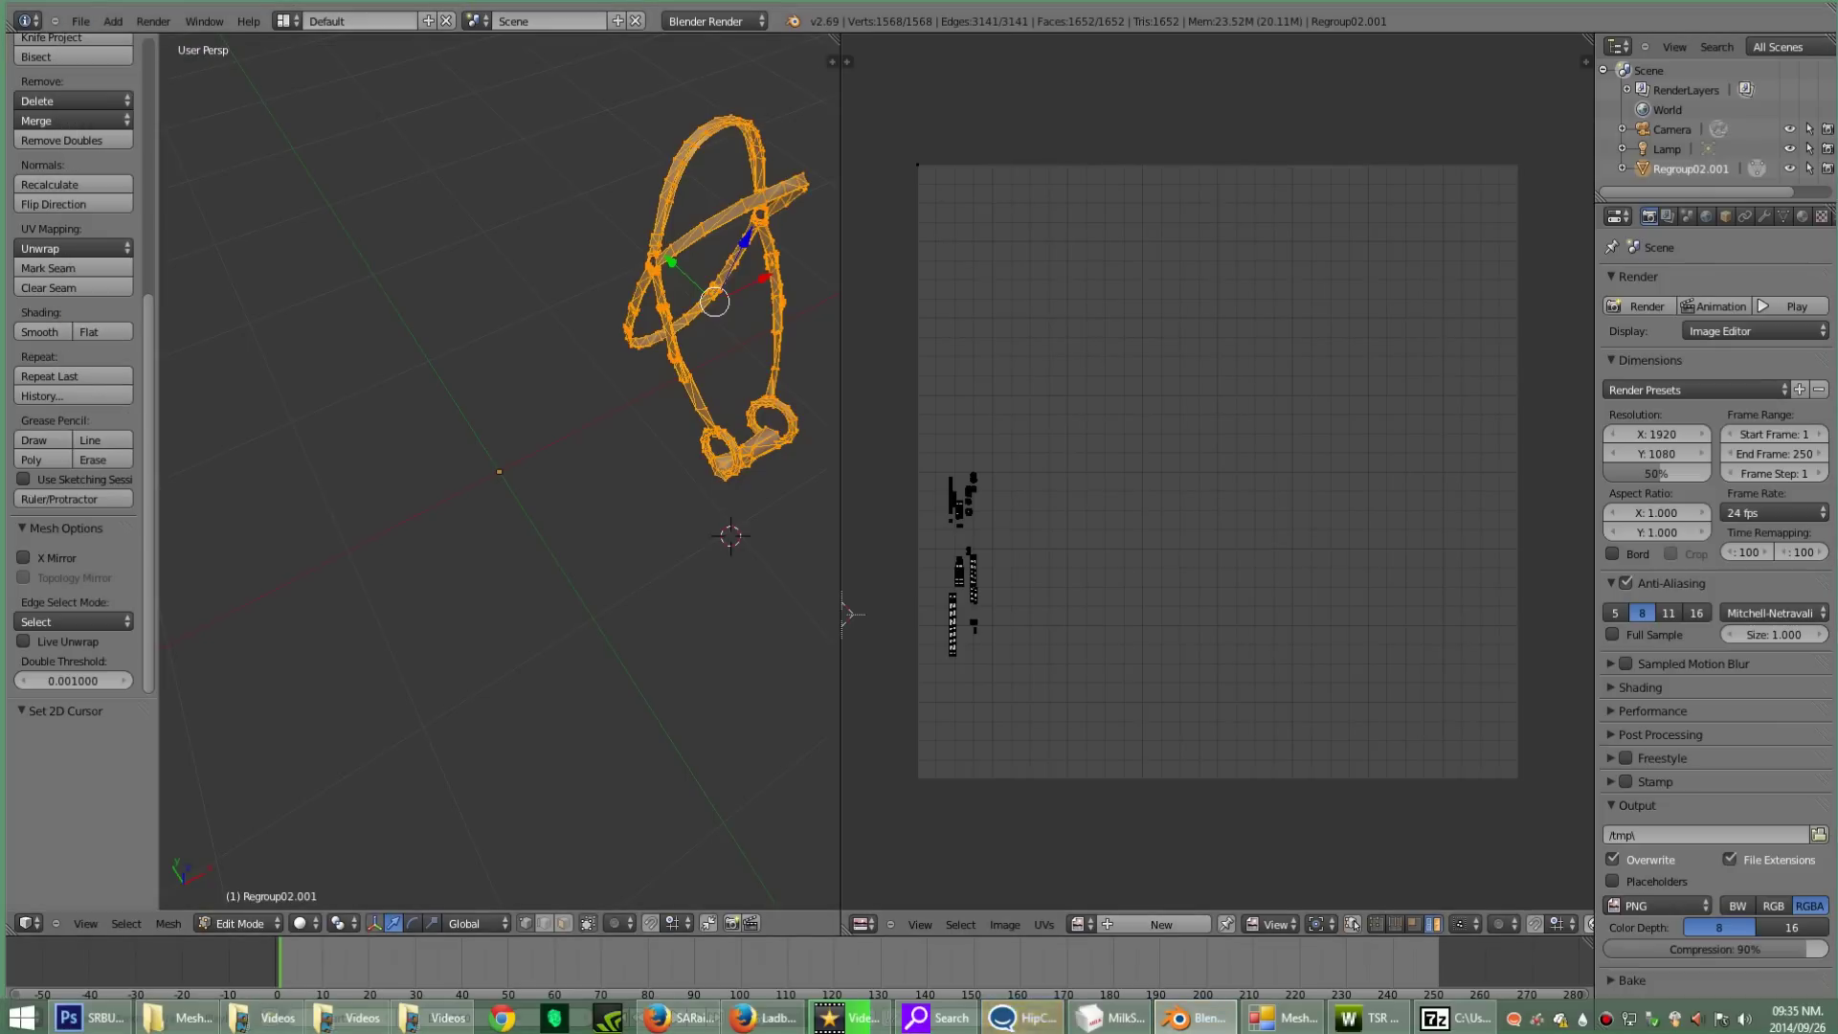
pyautogui.click(81, 21)
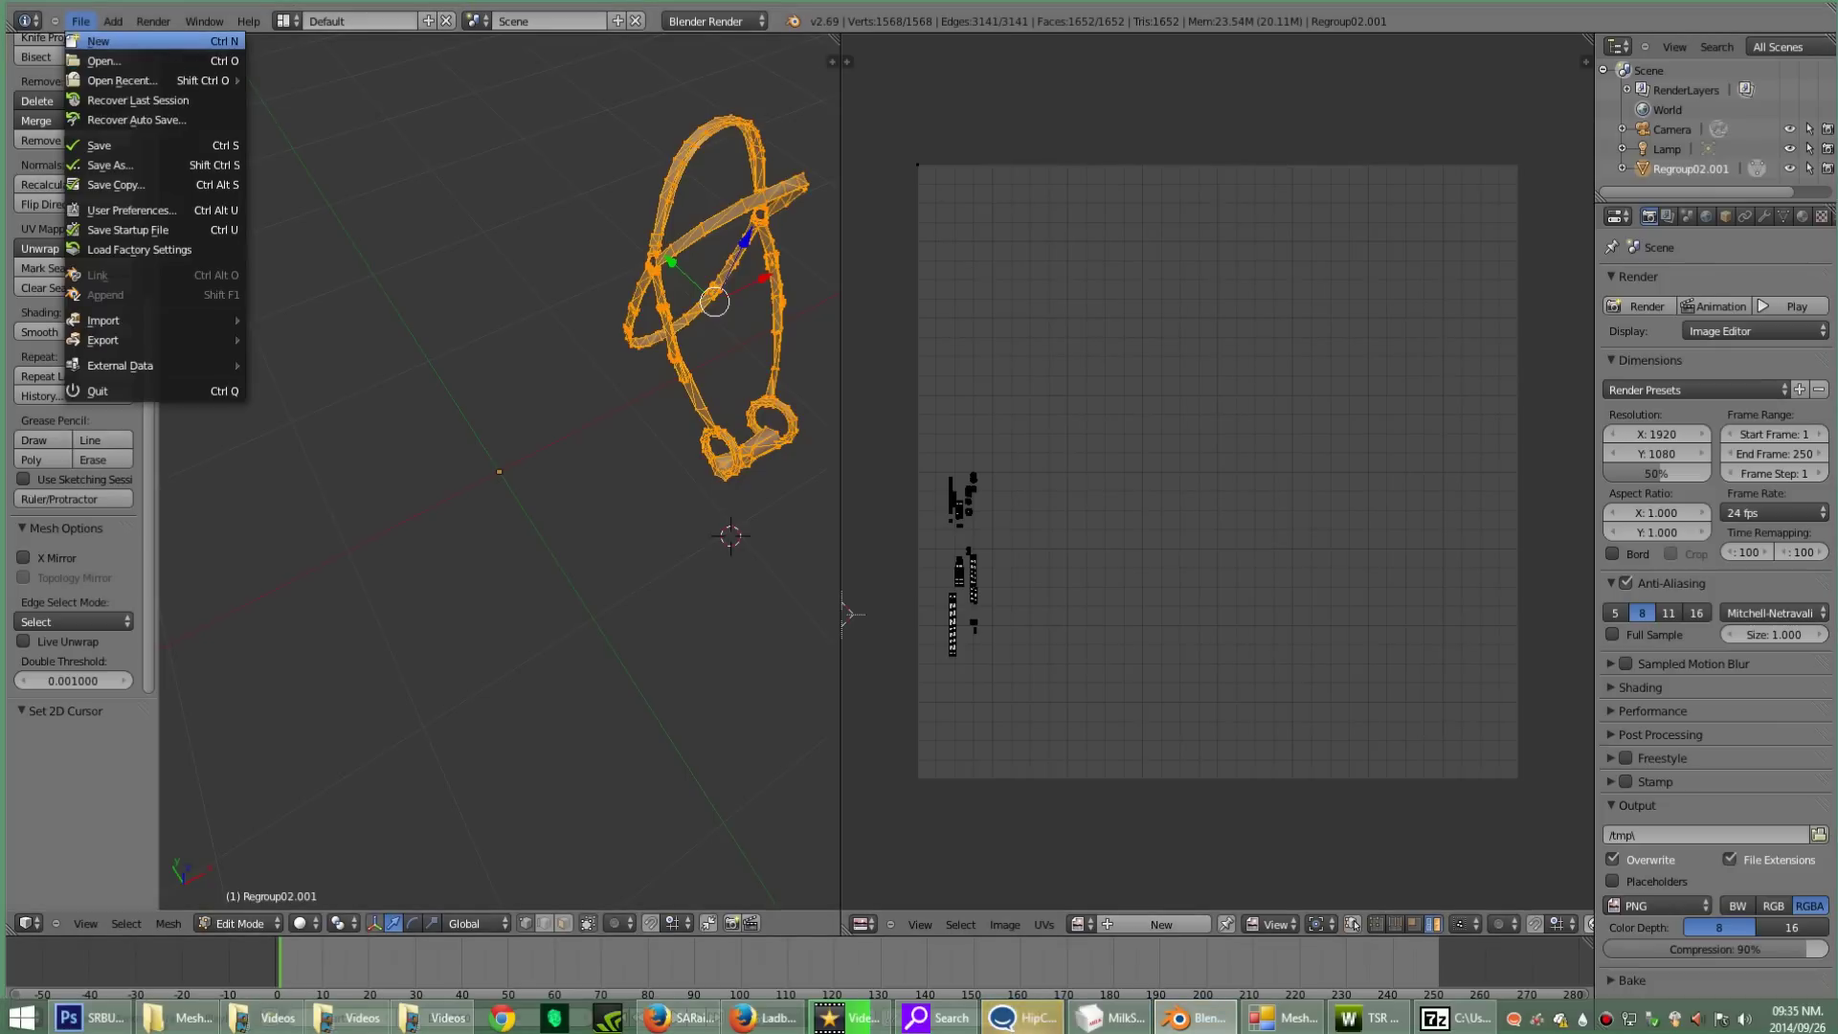
pyautogui.click(96, 41)
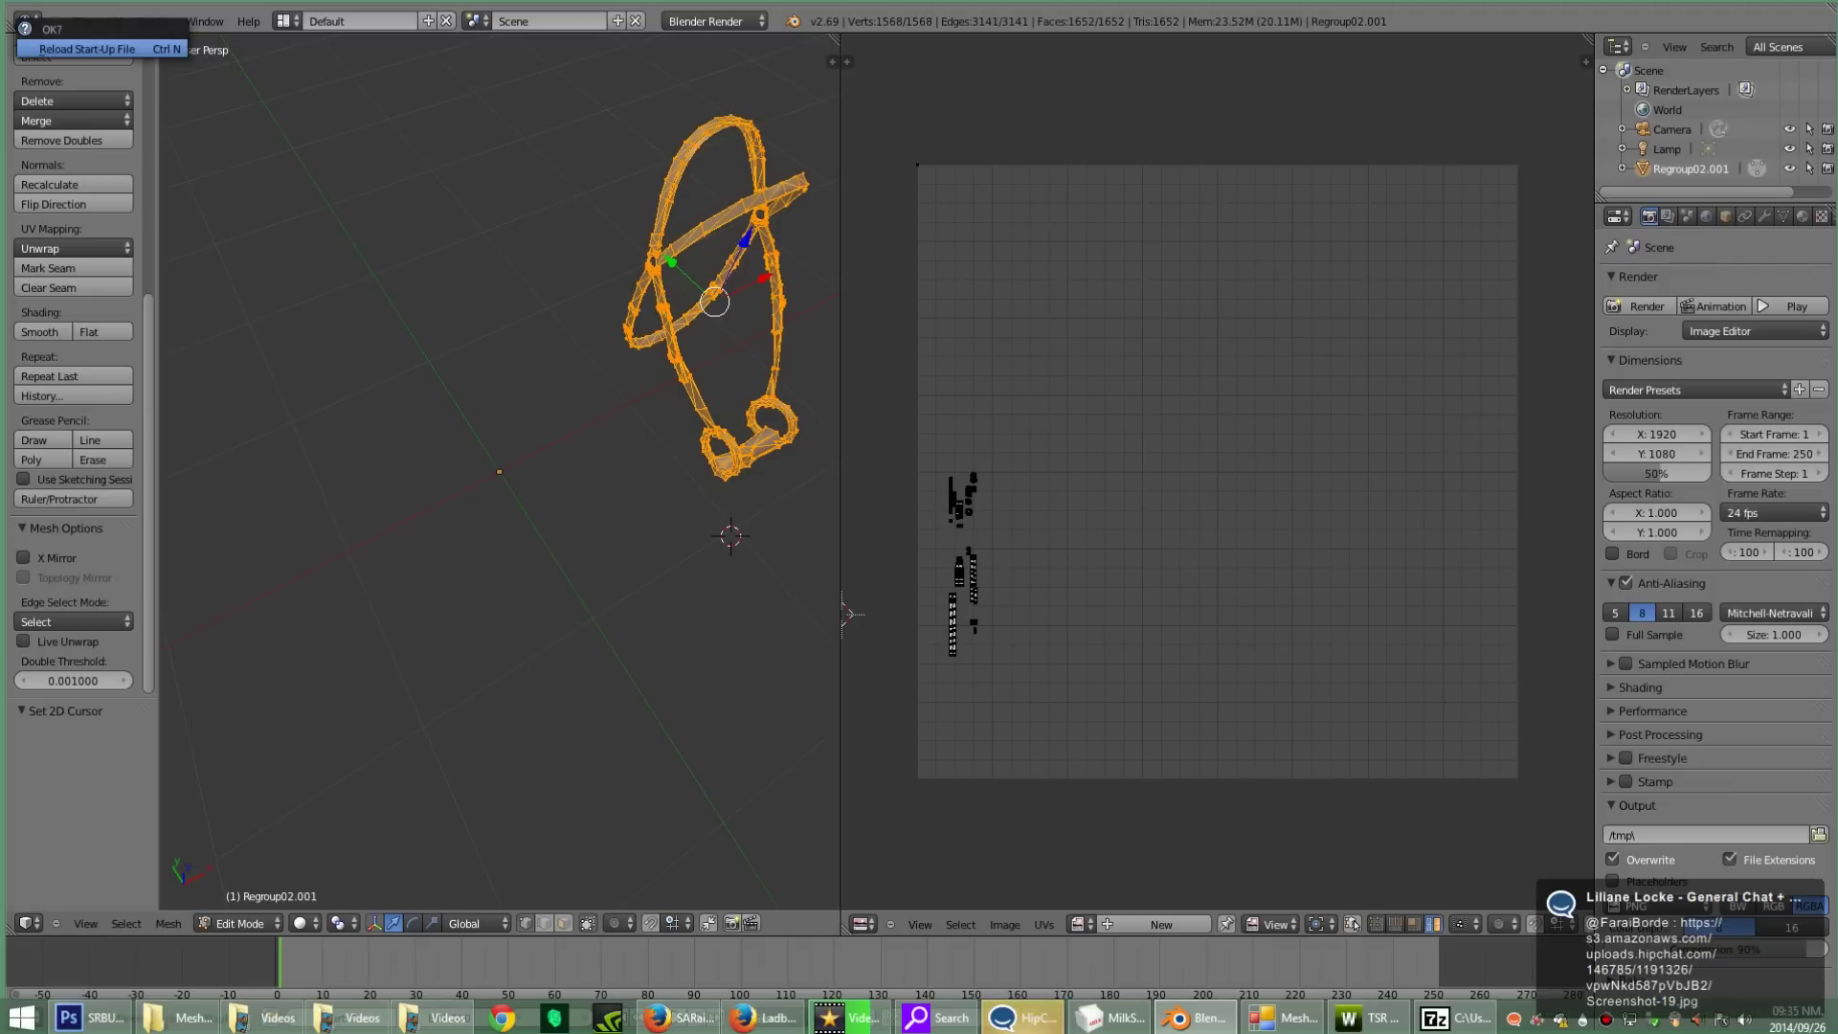
pyautogui.click(96, 49)
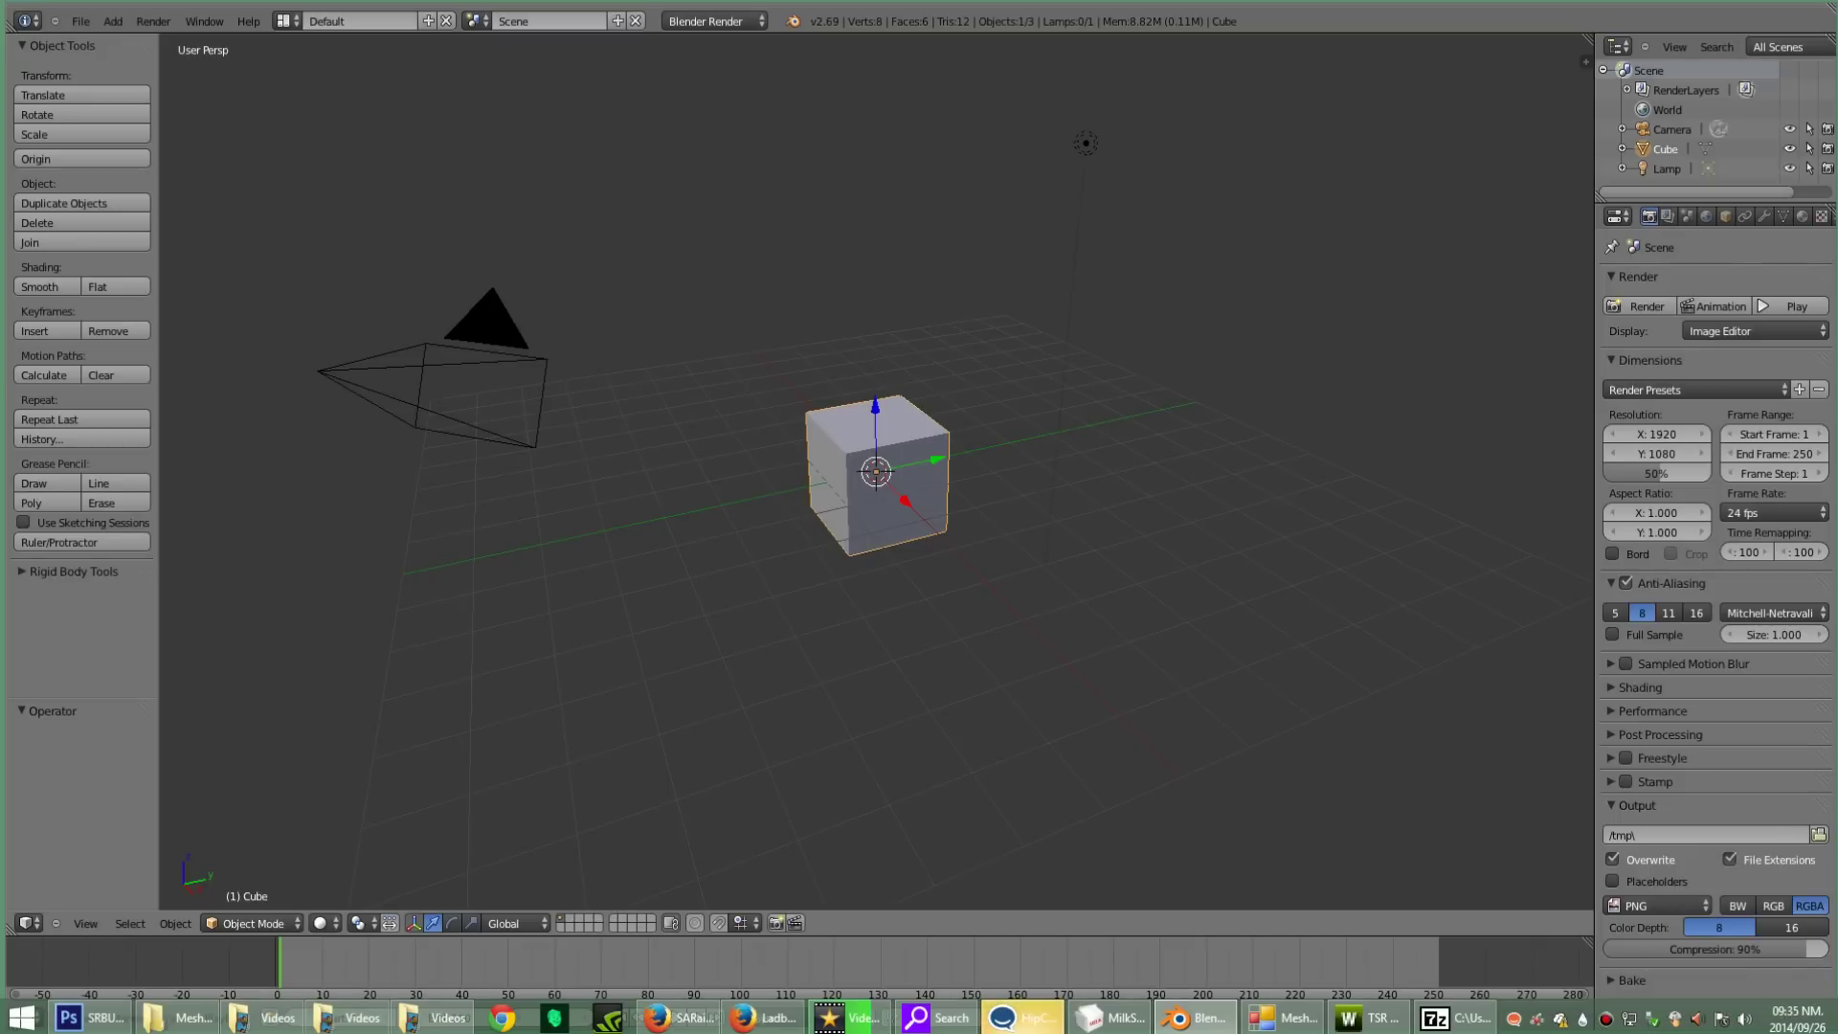
# Step: Delete the default cube from the scene
pyautogui.press('h')
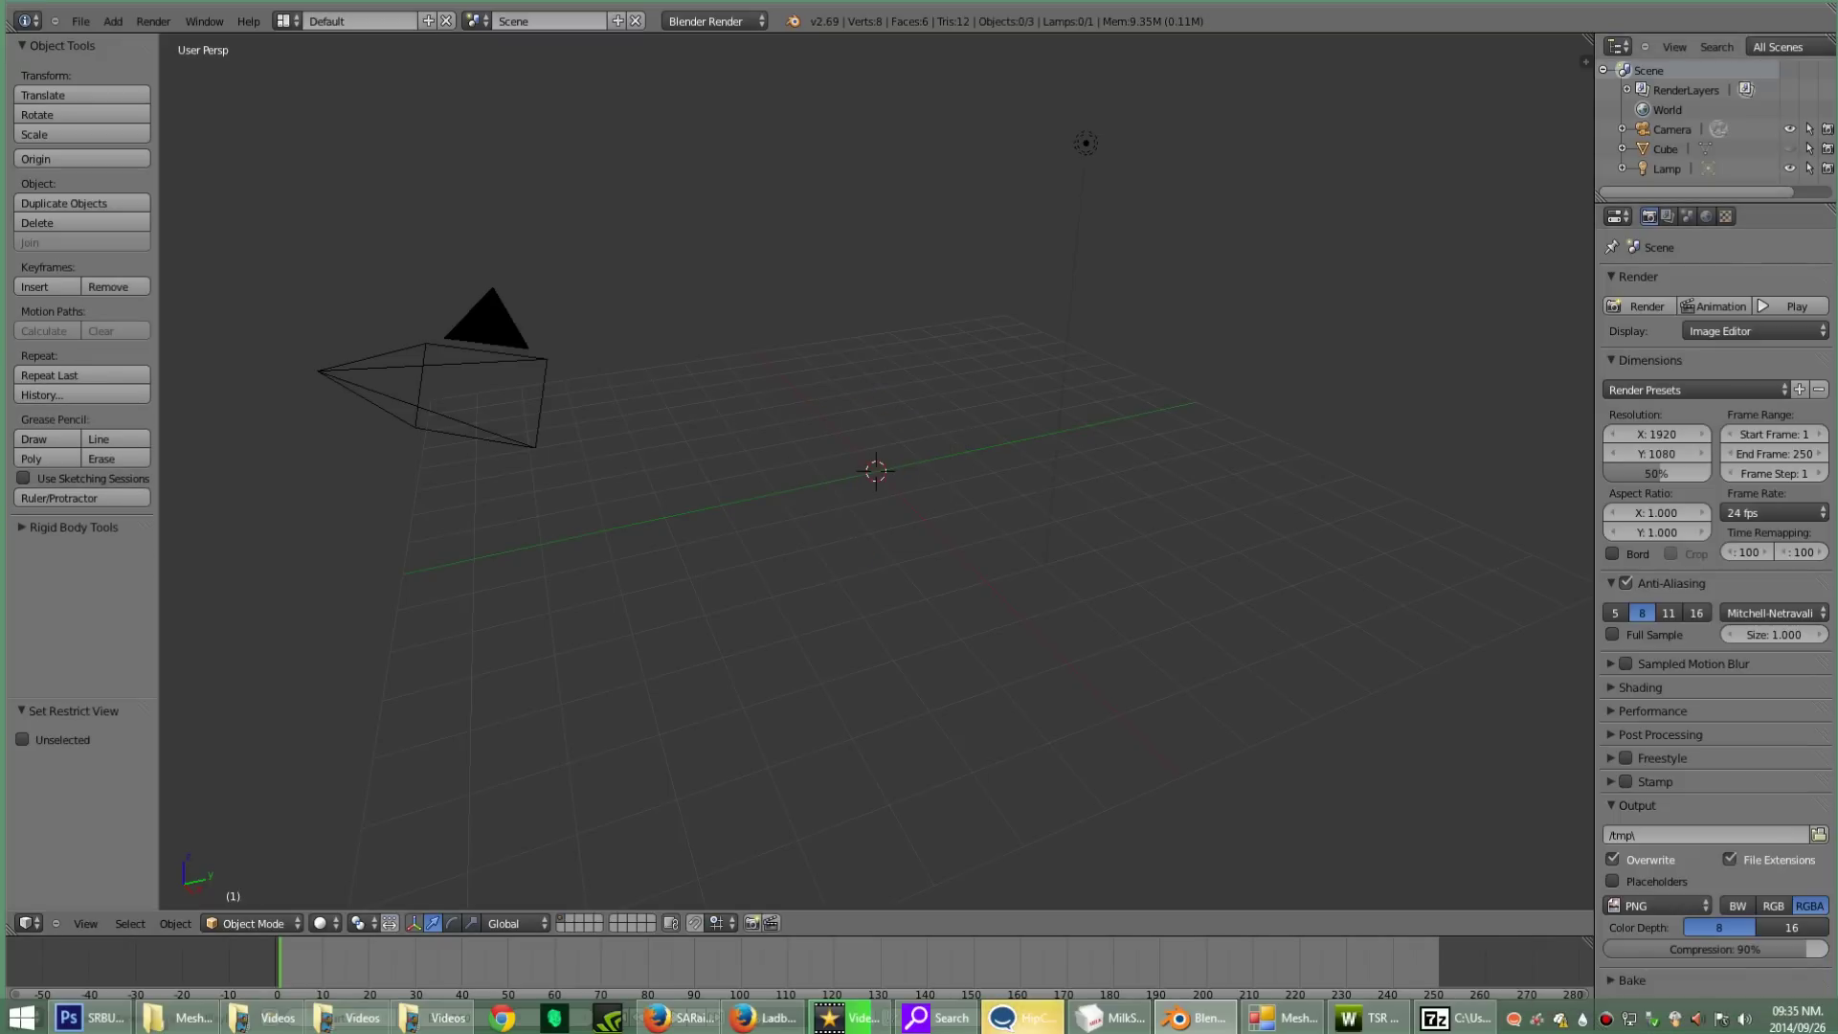
pyautogui.rightClick(1666, 149)
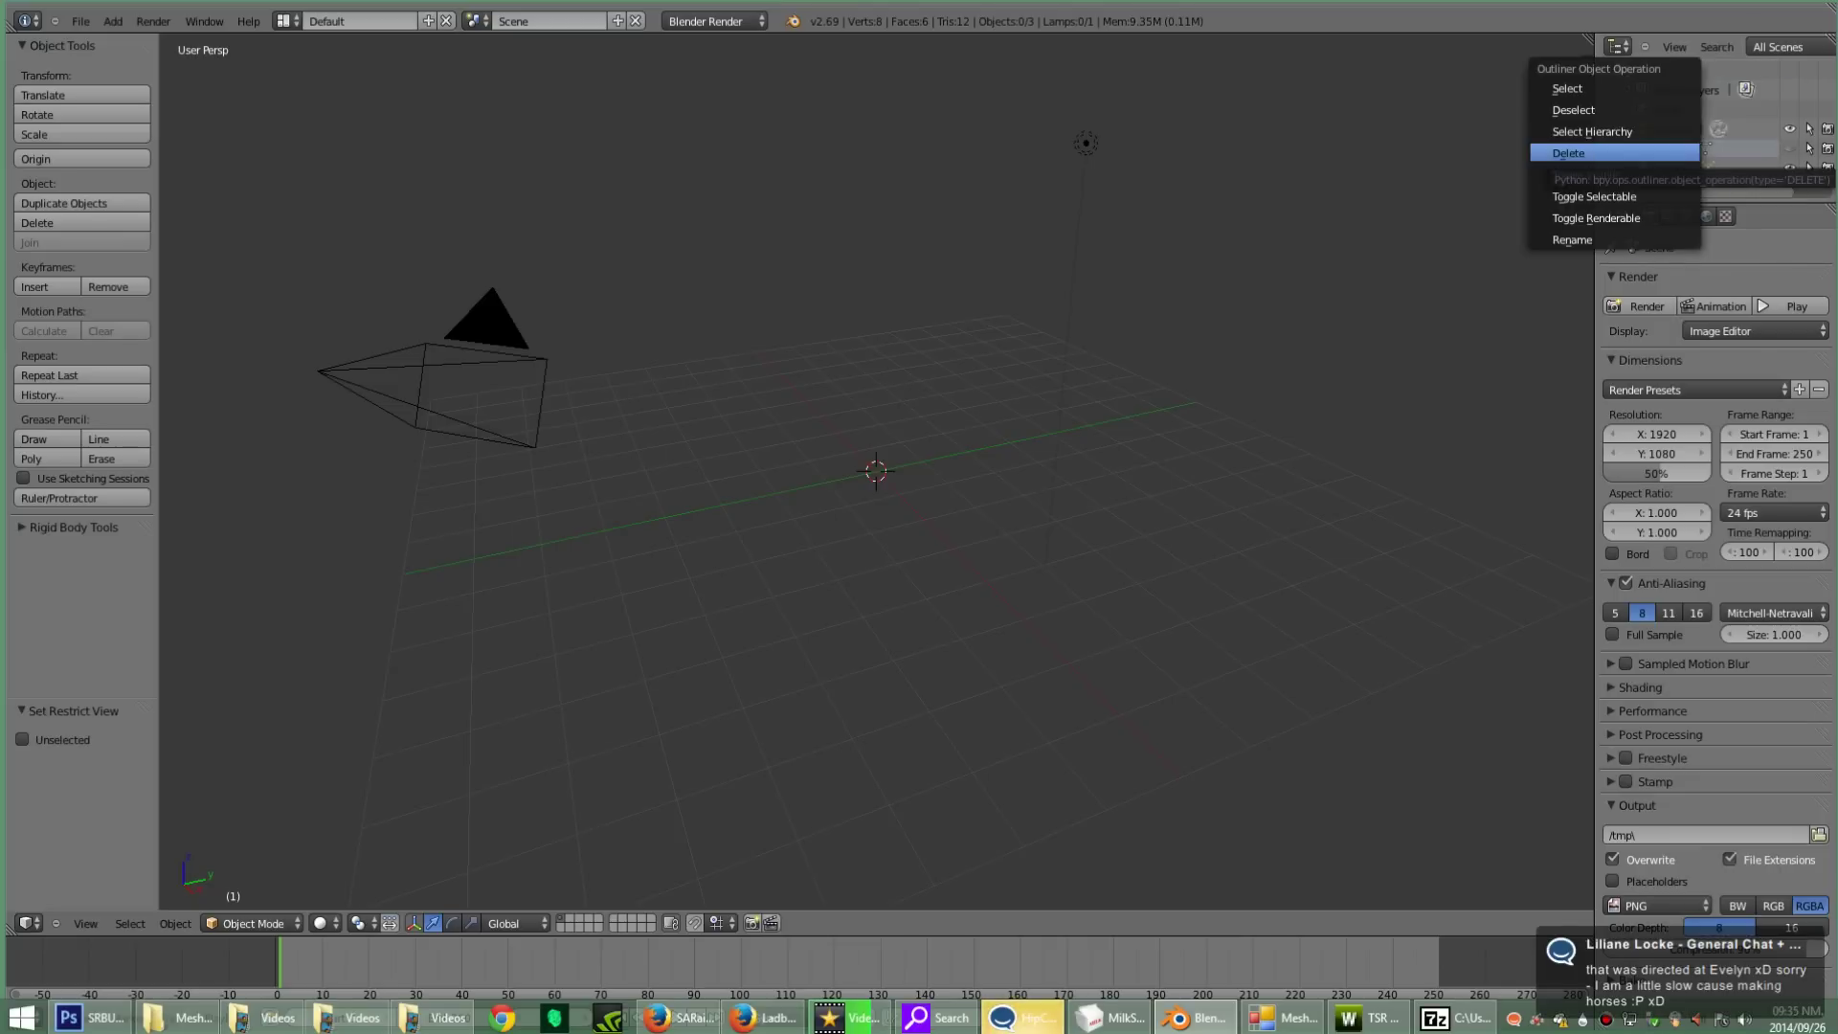
pyautogui.click(1570, 154)
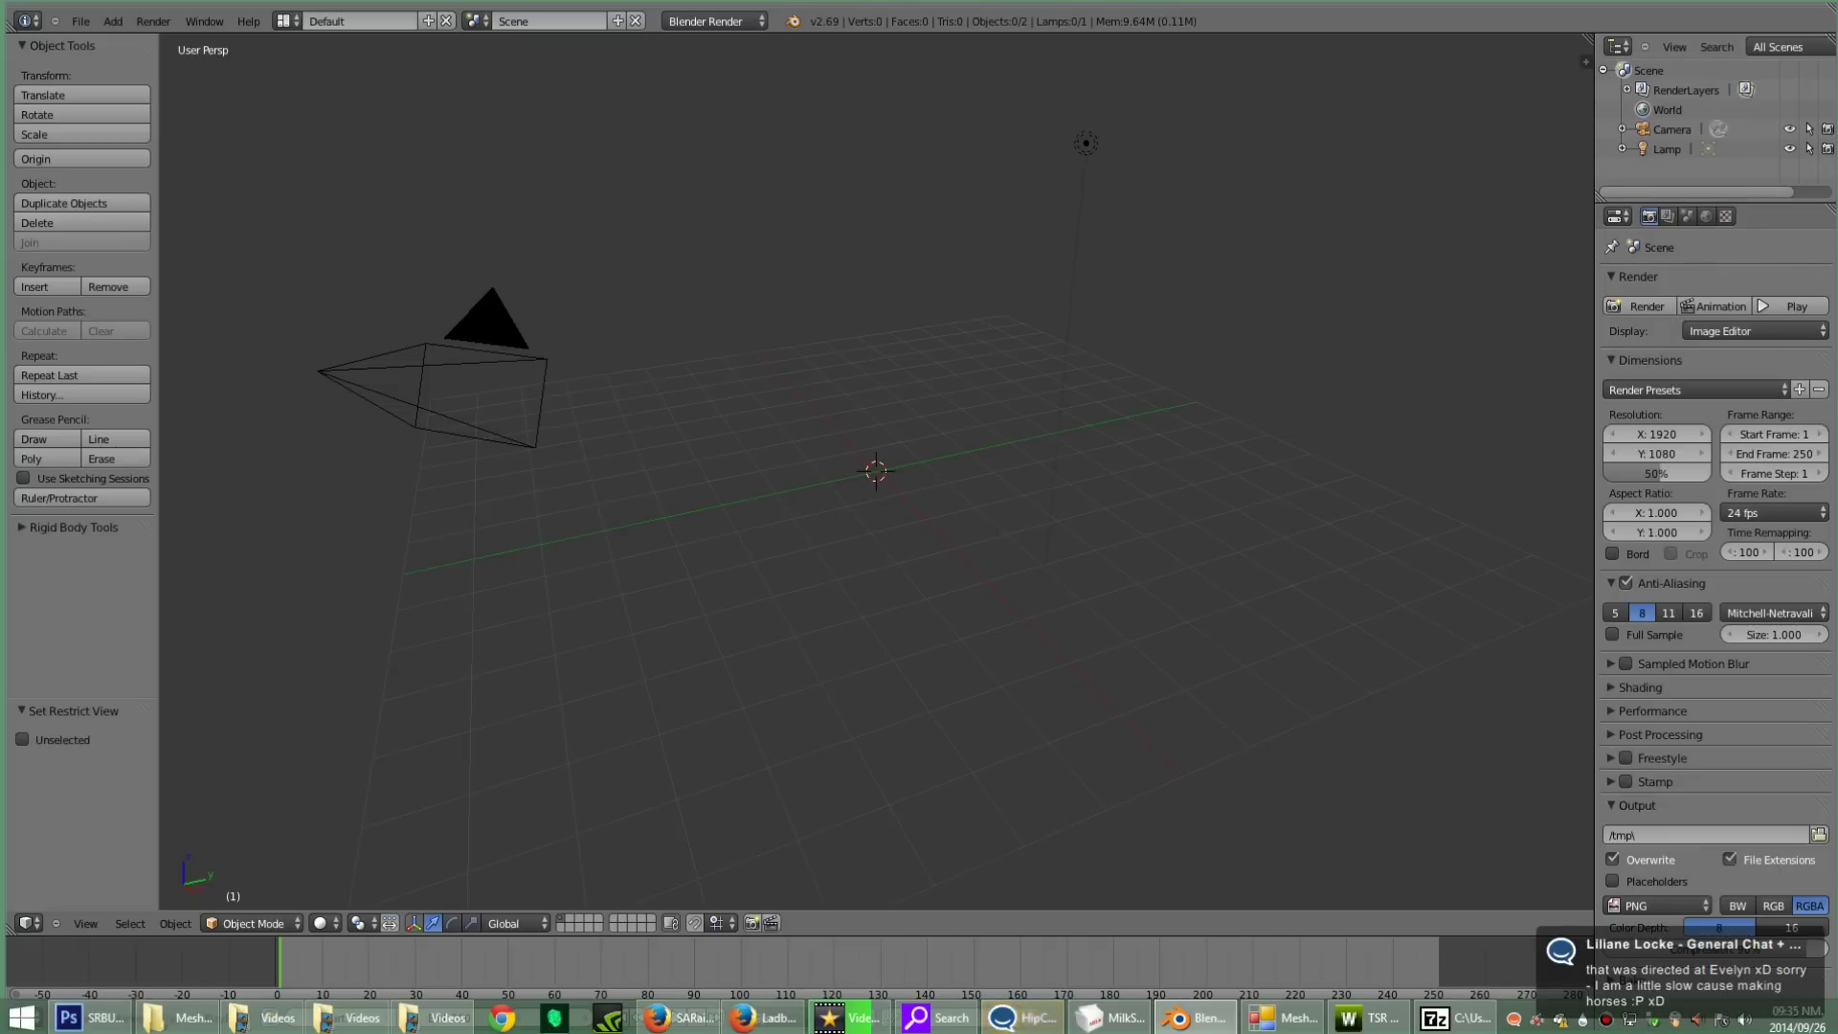
# Step: Import UVSRB.obj from the Desktop as a Wavefront mesh, keeping it at its original location
pyautogui.click(81, 21)
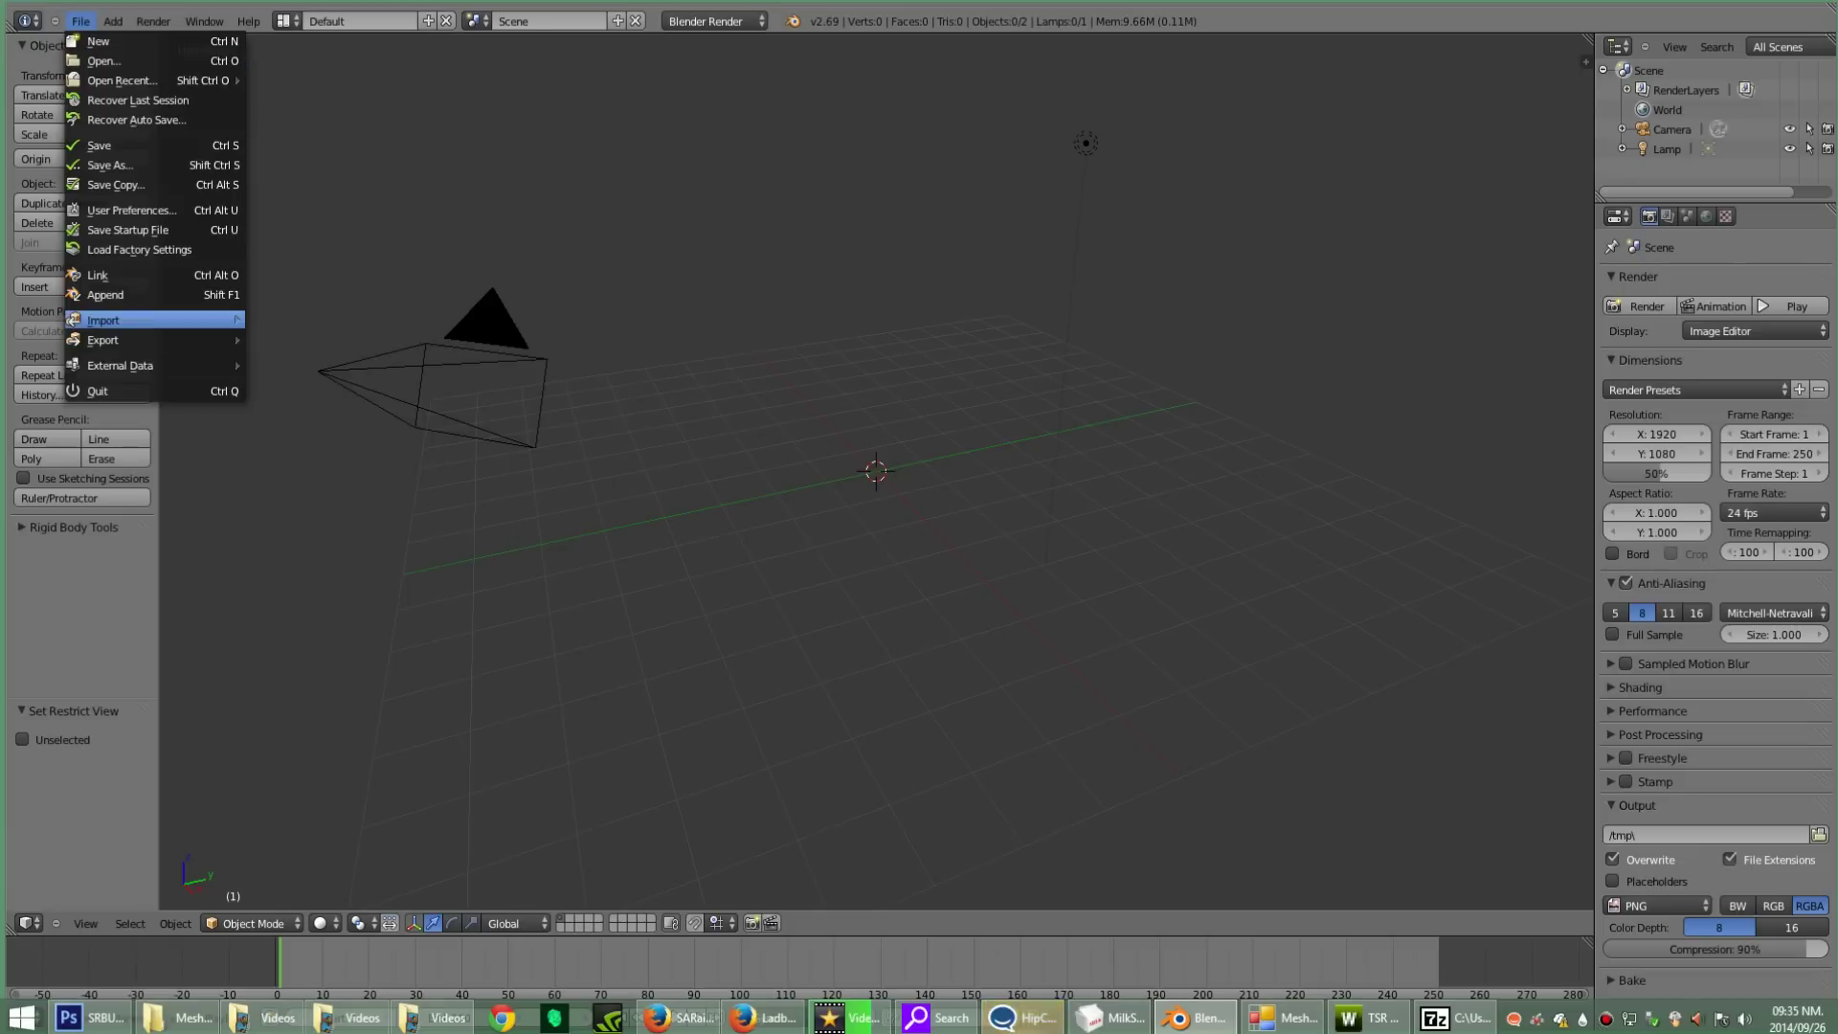
pyautogui.moveTo(144, 320)
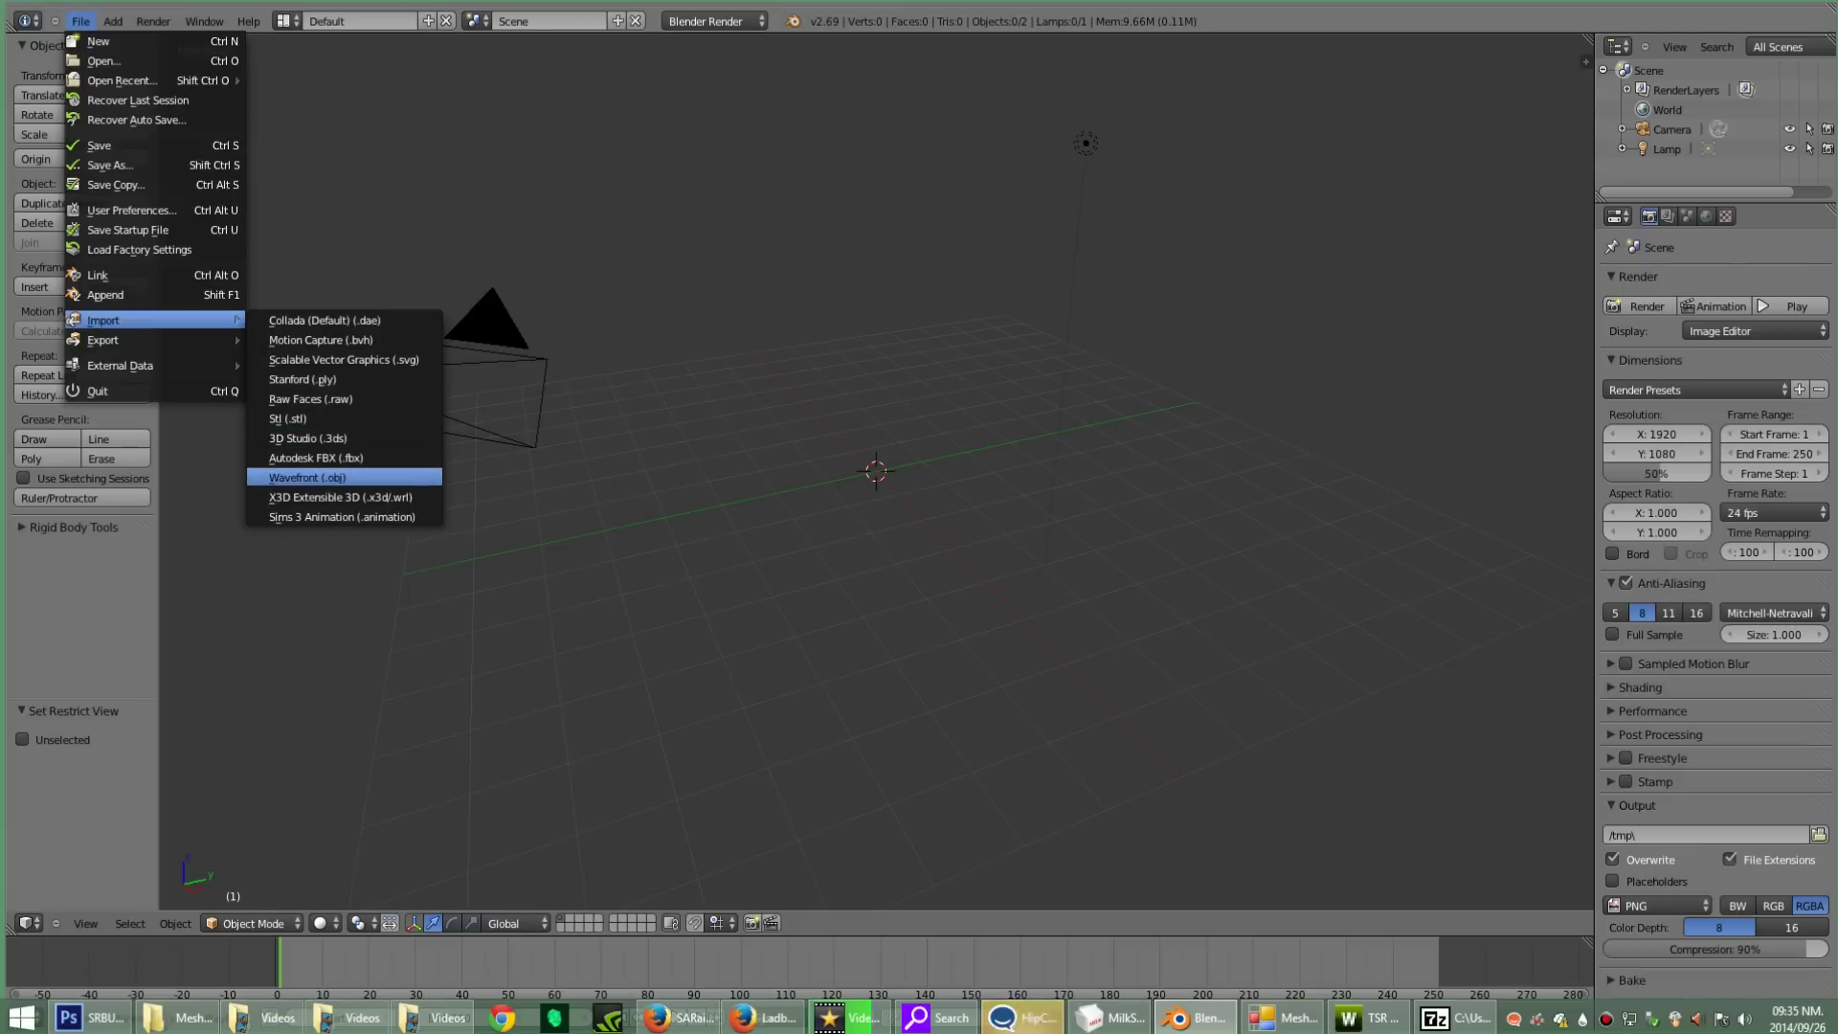
pyautogui.click(306, 476)
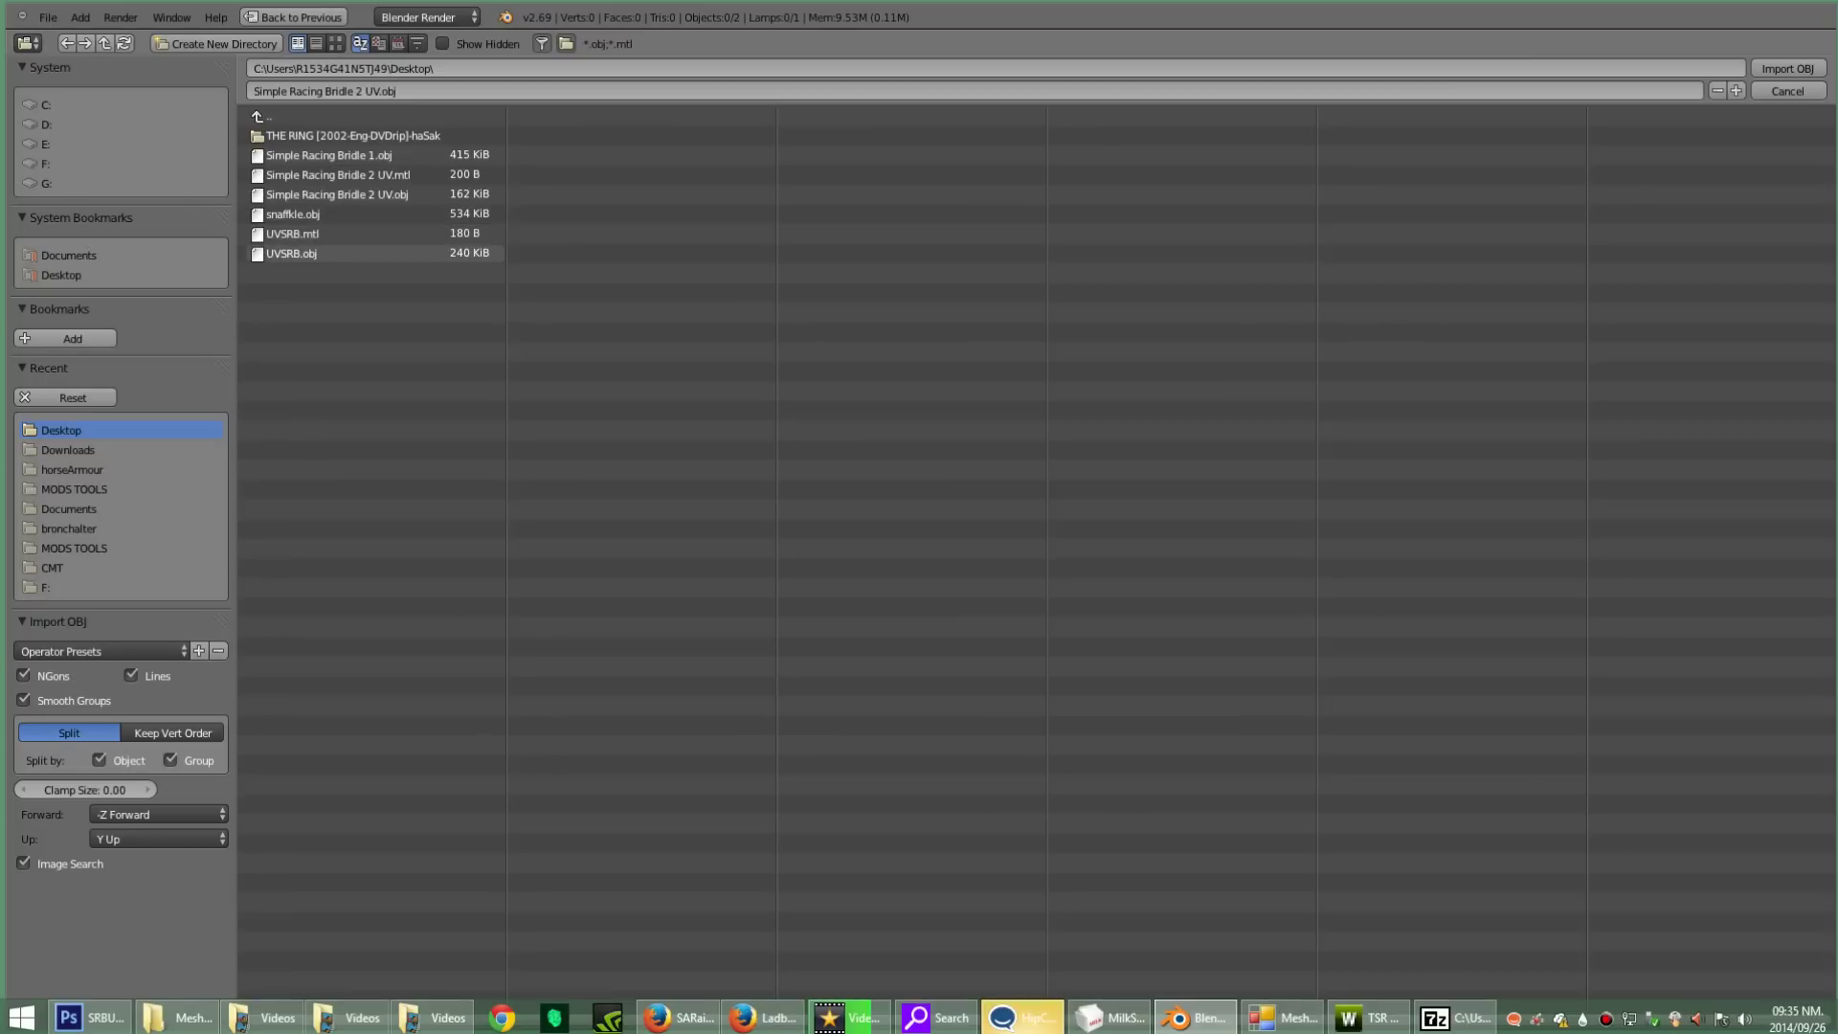
pyautogui.doubleClick(292, 252)
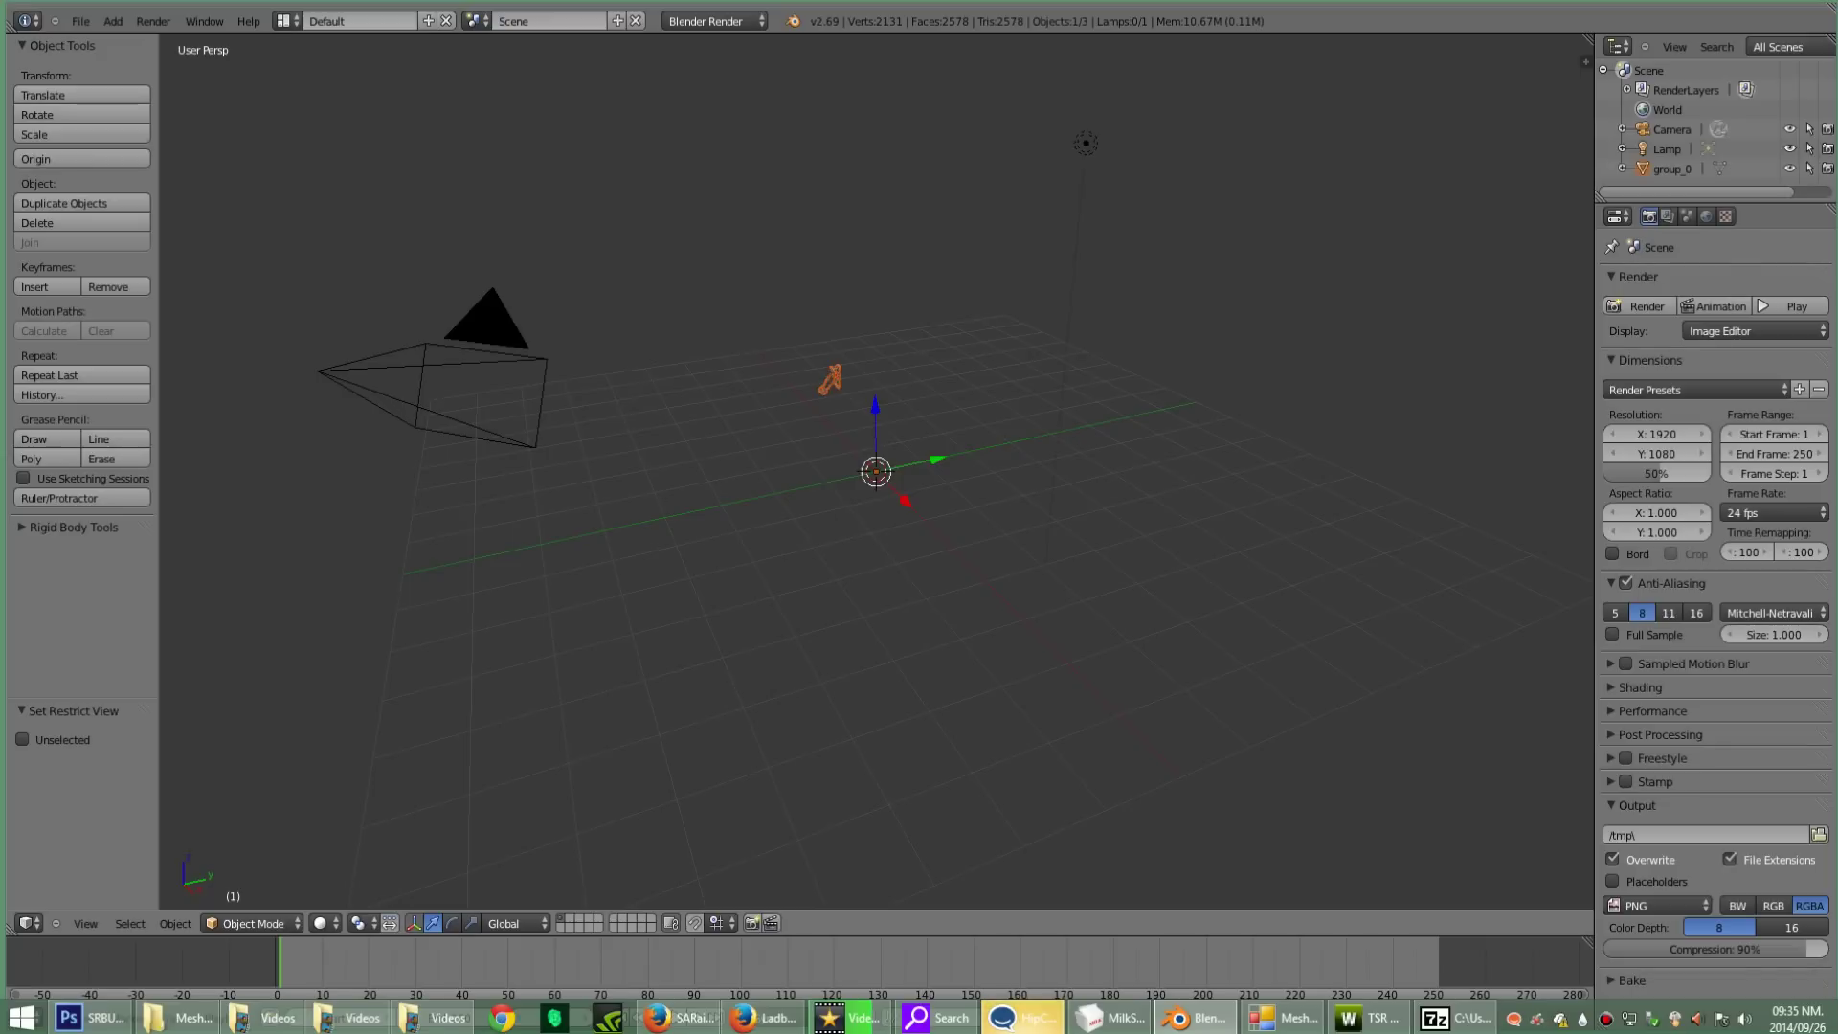
pyautogui.moveTo(904, 500)
pyautogui.mouseDown()
pyautogui.moveTo(927, 518)
pyautogui.moveTo(896, 493)
pyautogui.mouseUp()
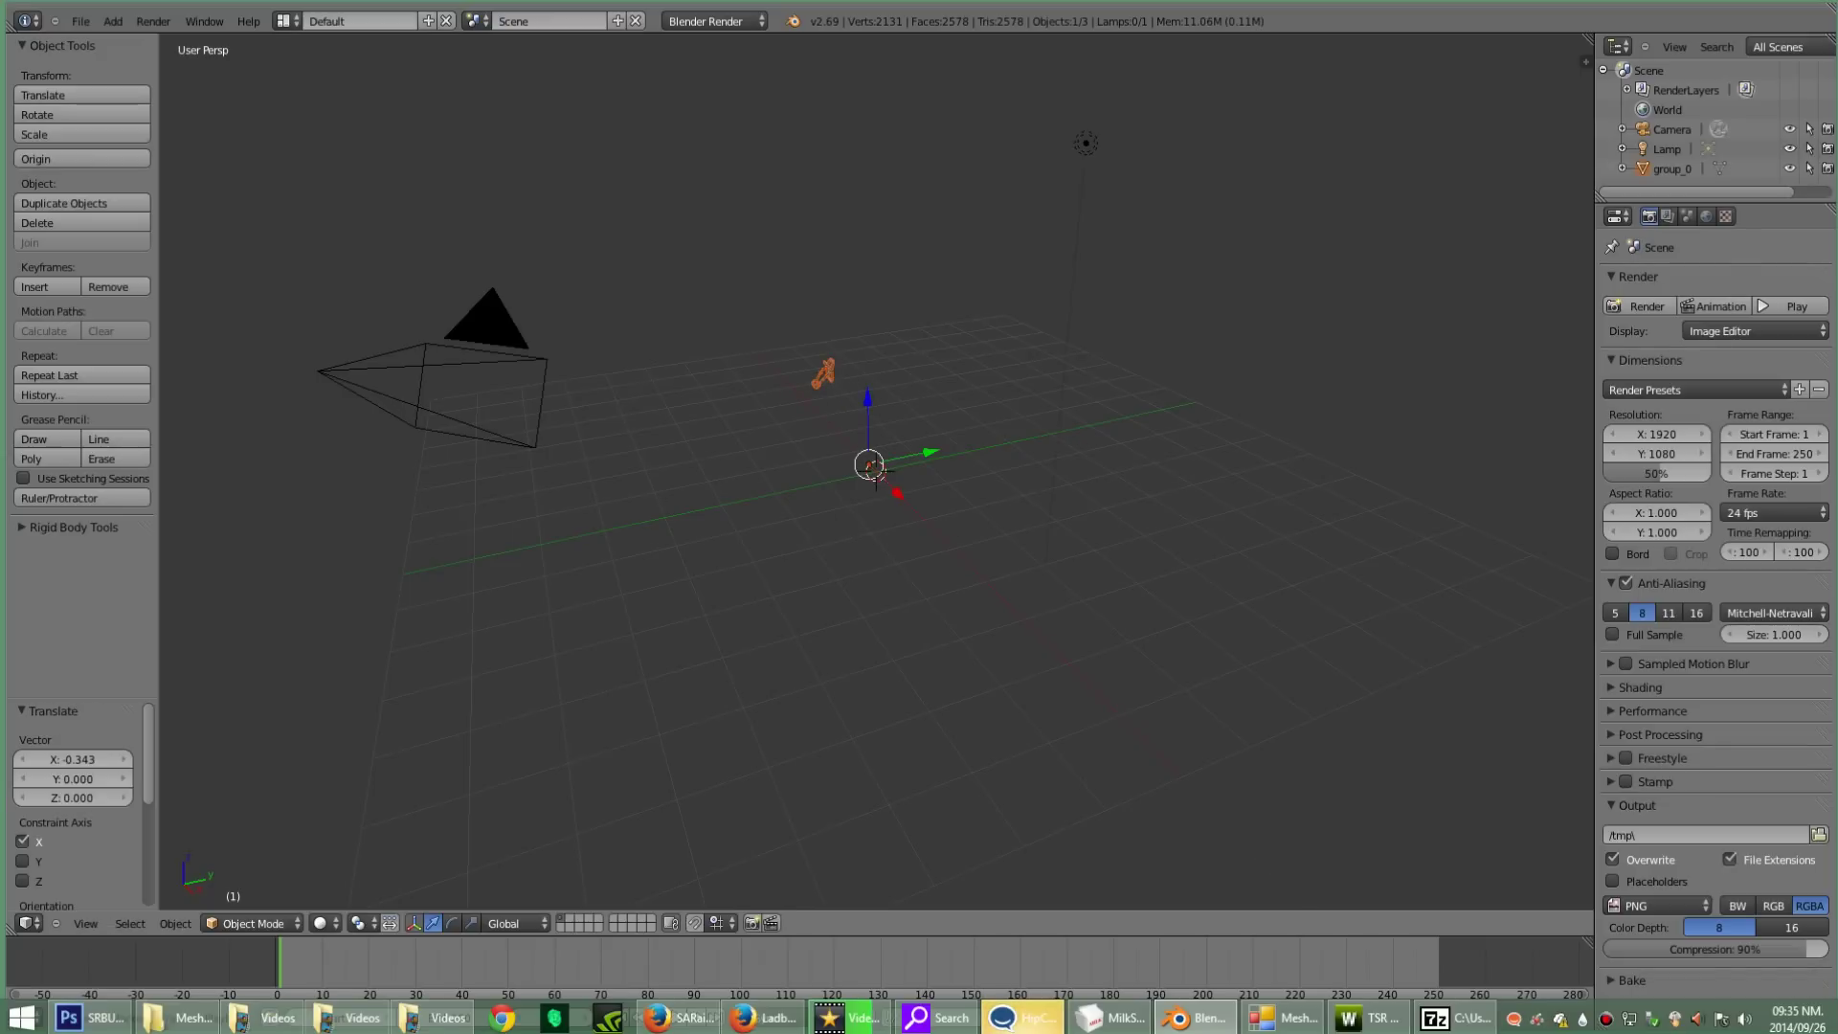
pyautogui.hotkey('ctrl', 'z')
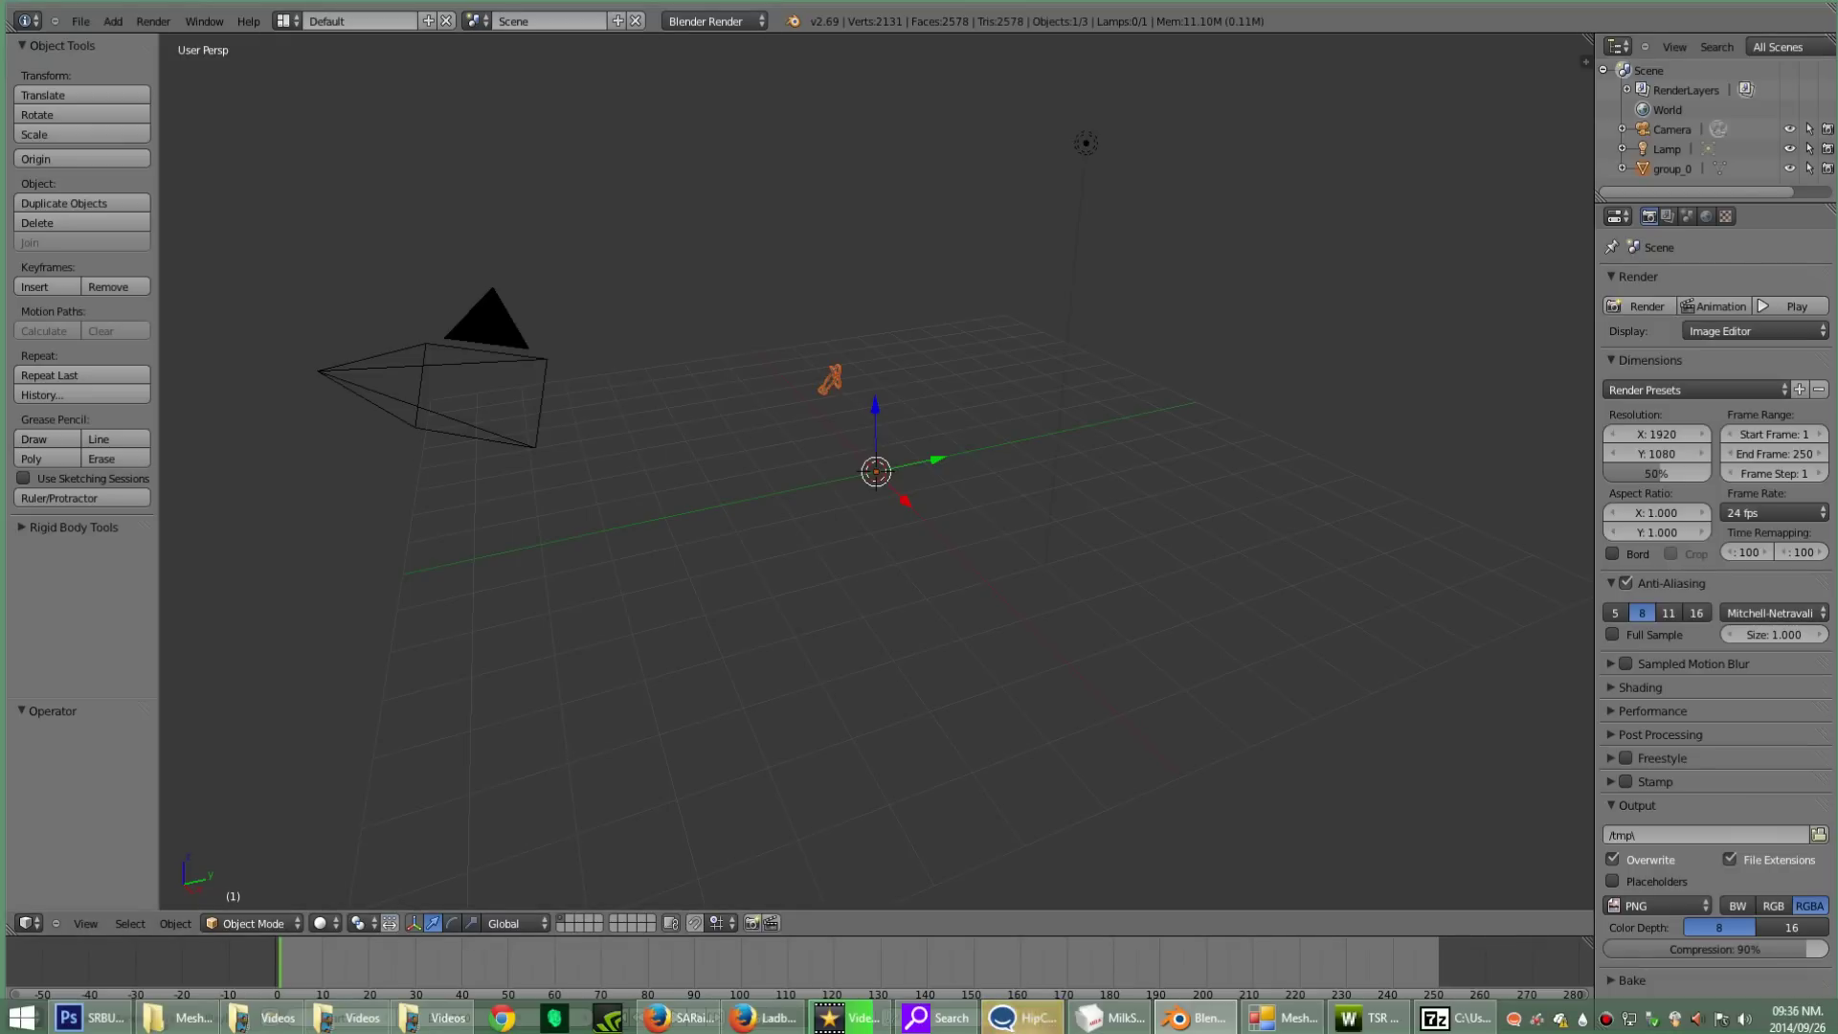
# Step: Split the 3D view into two side-by-side areas and put the imported group_0 mesh in Edit Mode
pyautogui.moveTo(1586, 60); pyautogui.dragTo(806, 61)
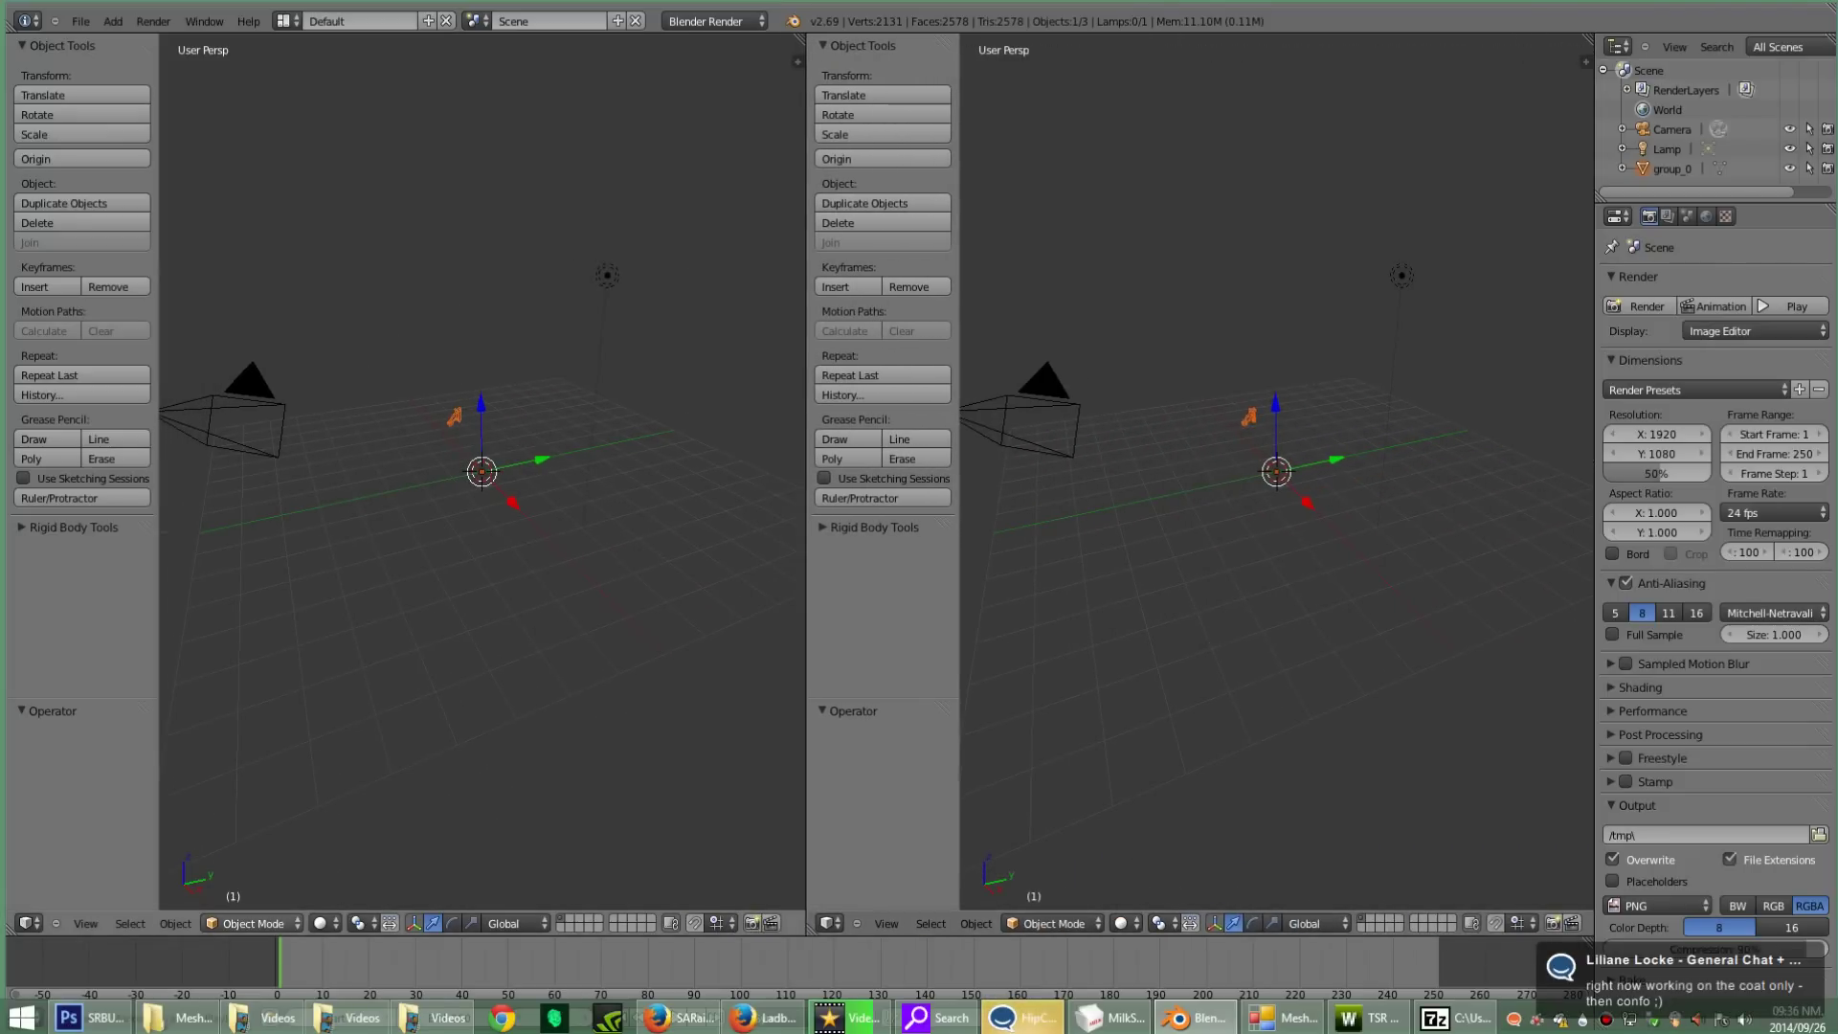
pyautogui.click(1672, 169)
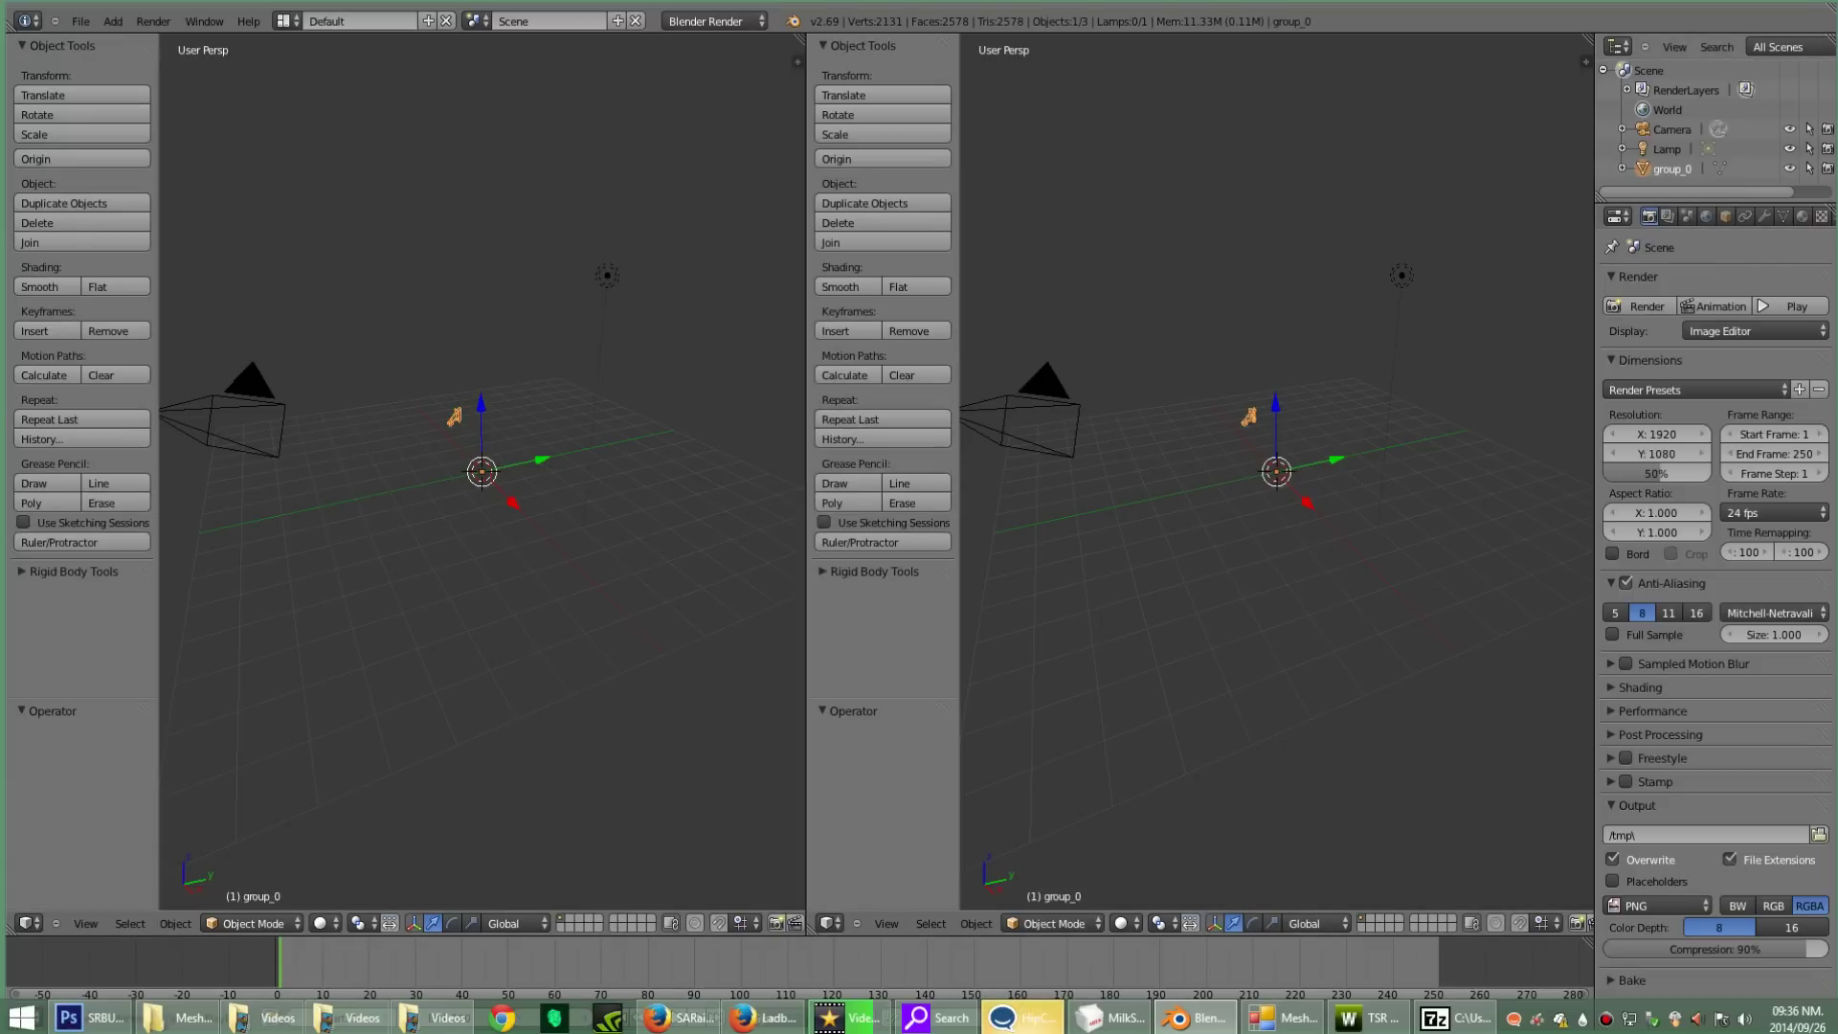
pyautogui.doubleClick(1672, 170)
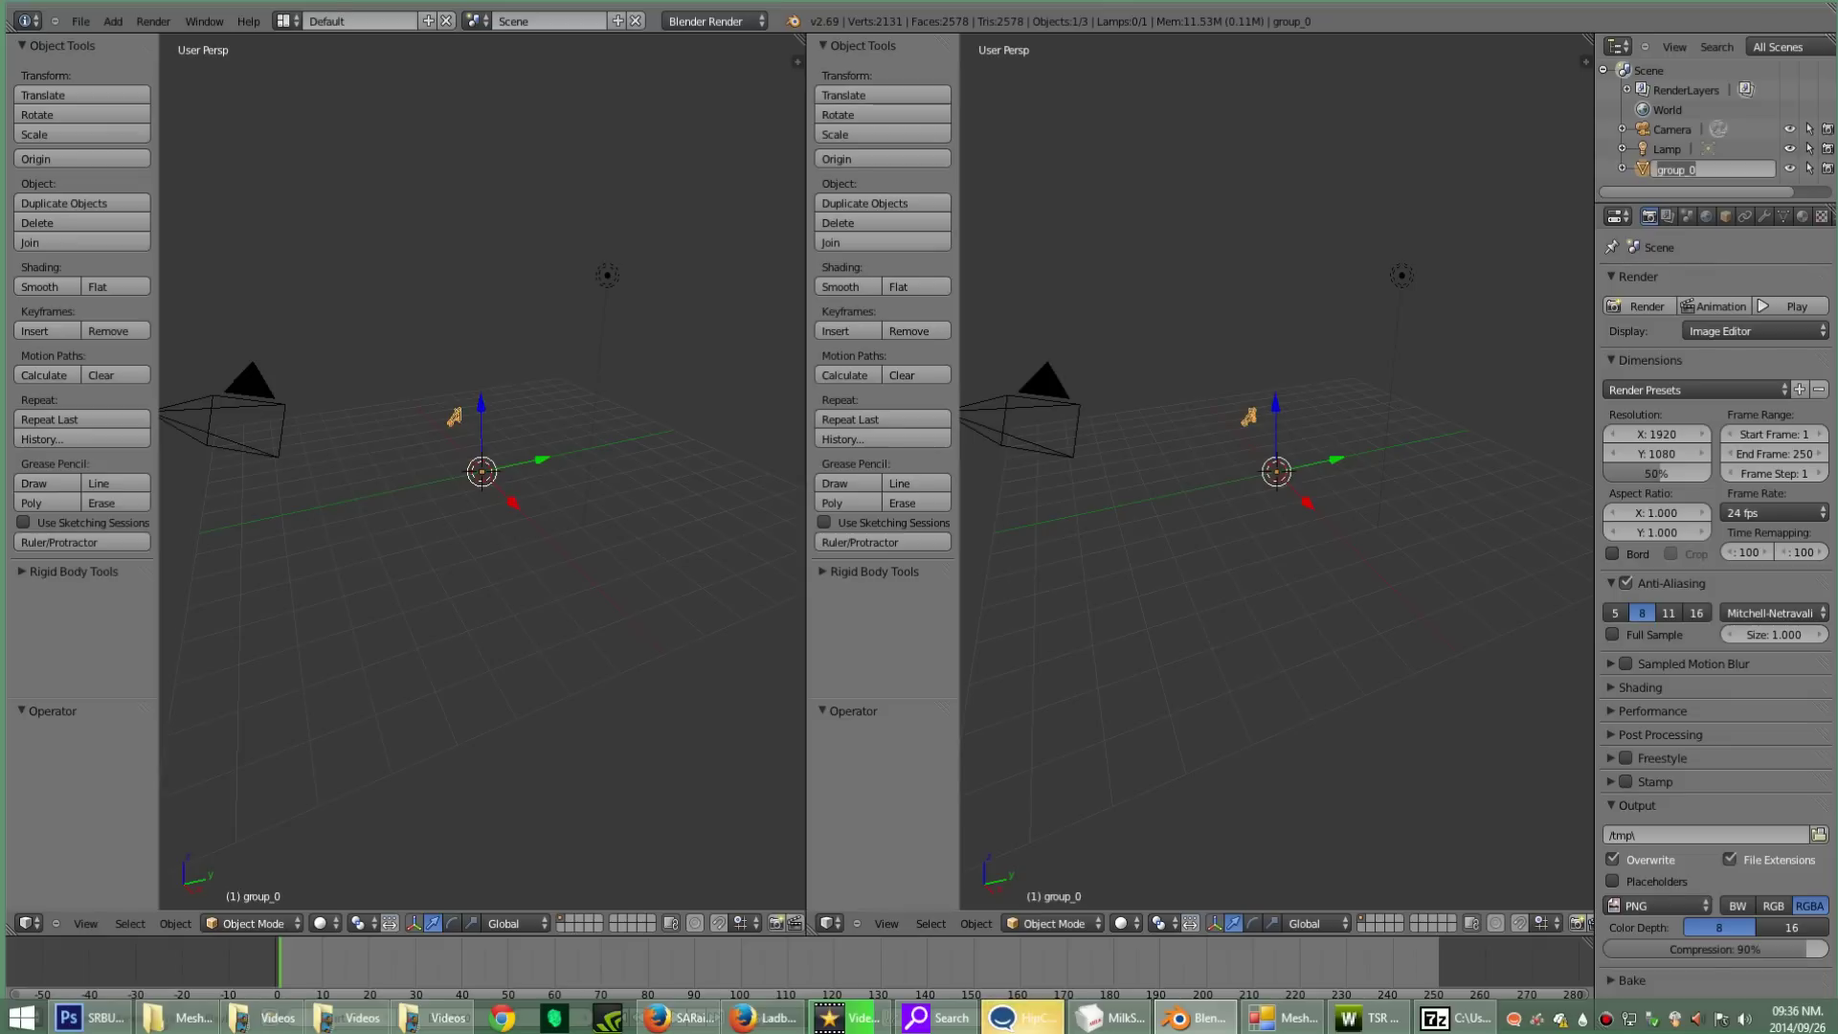
pyautogui.press('Return')
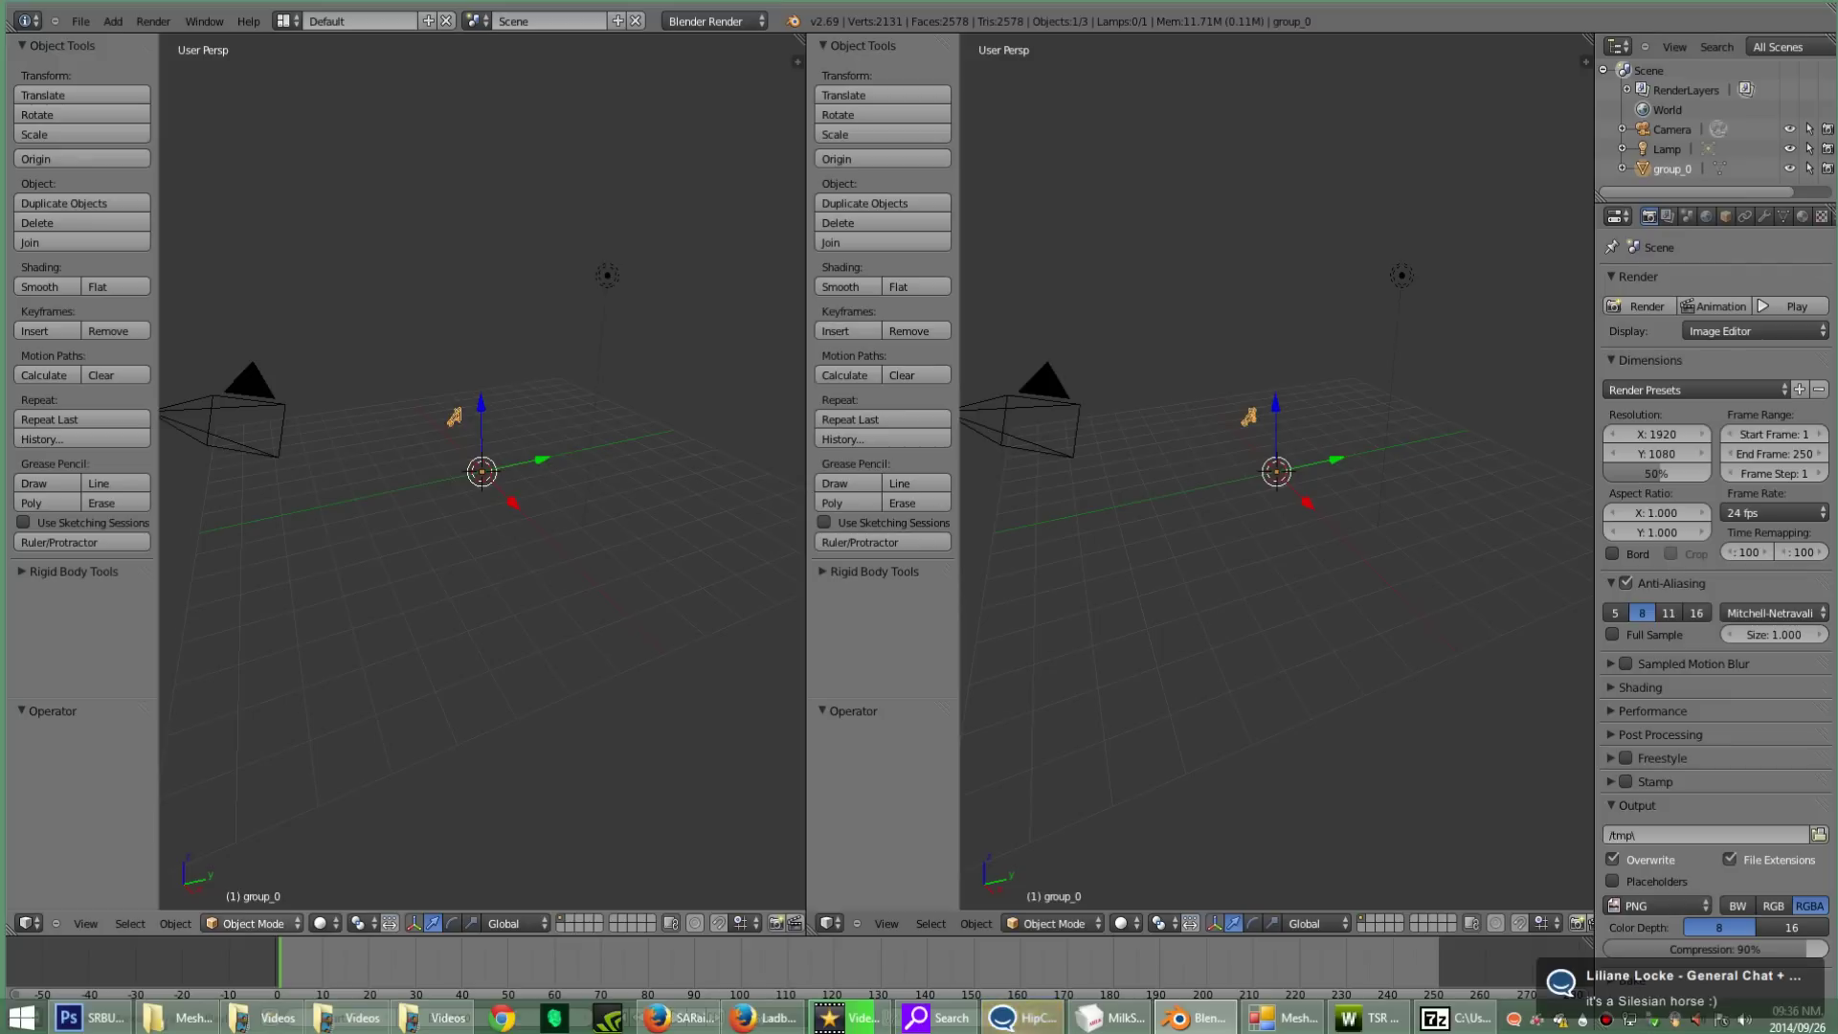
pyautogui.click(254, 923)
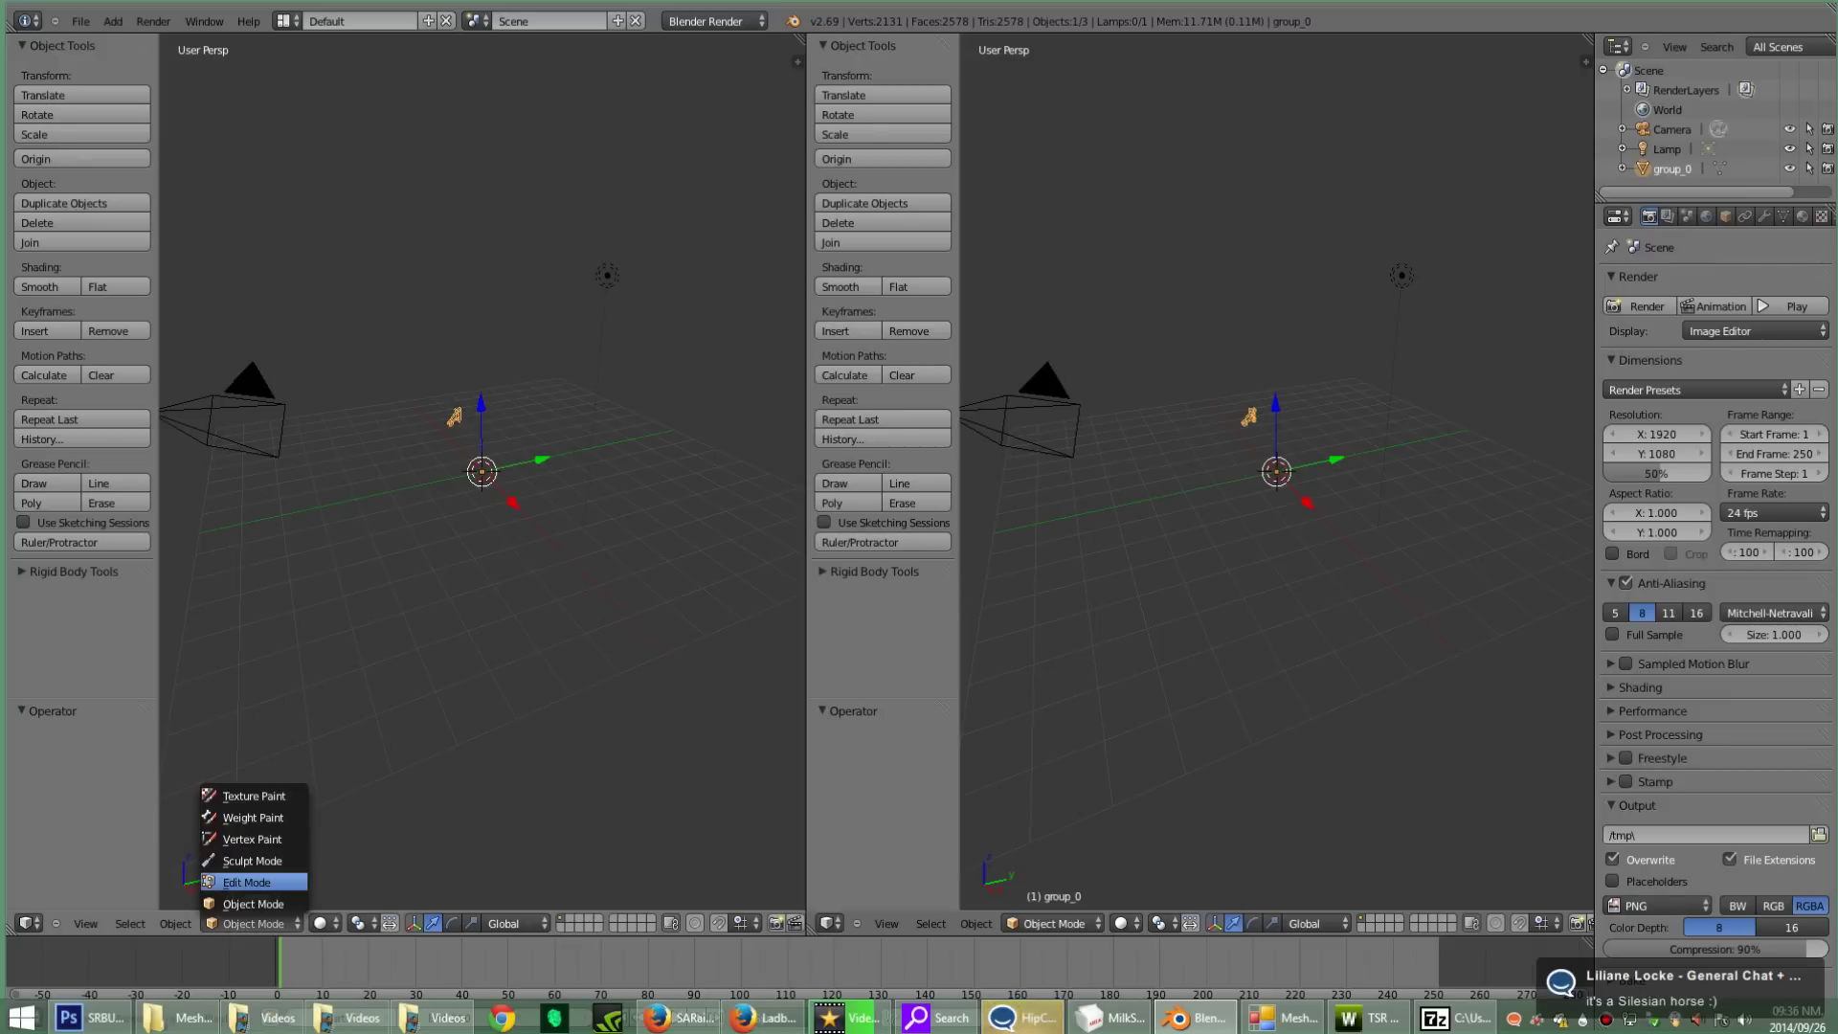
pyautogui.click(249, 881)
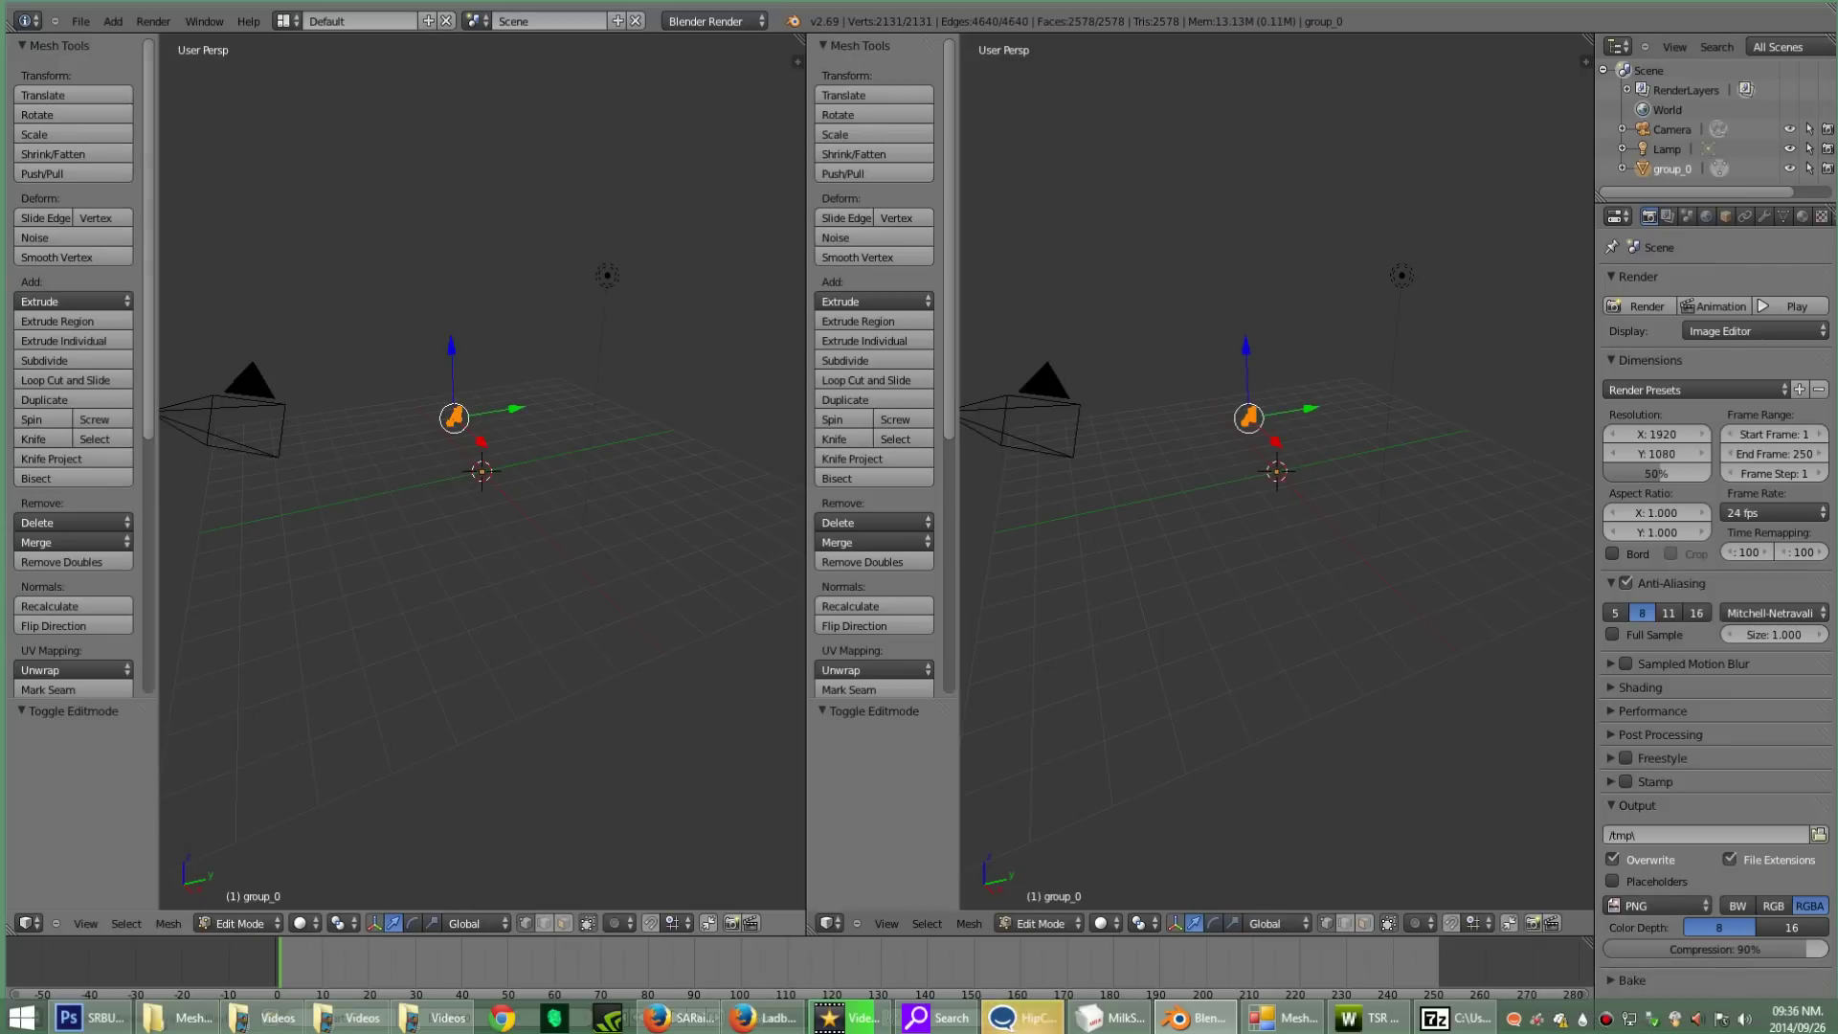
# Step: Clear the existing seams on the whole bridle mesh and mark all its selected edges as seams
pyautogui.scroll(-3, 72, 560)
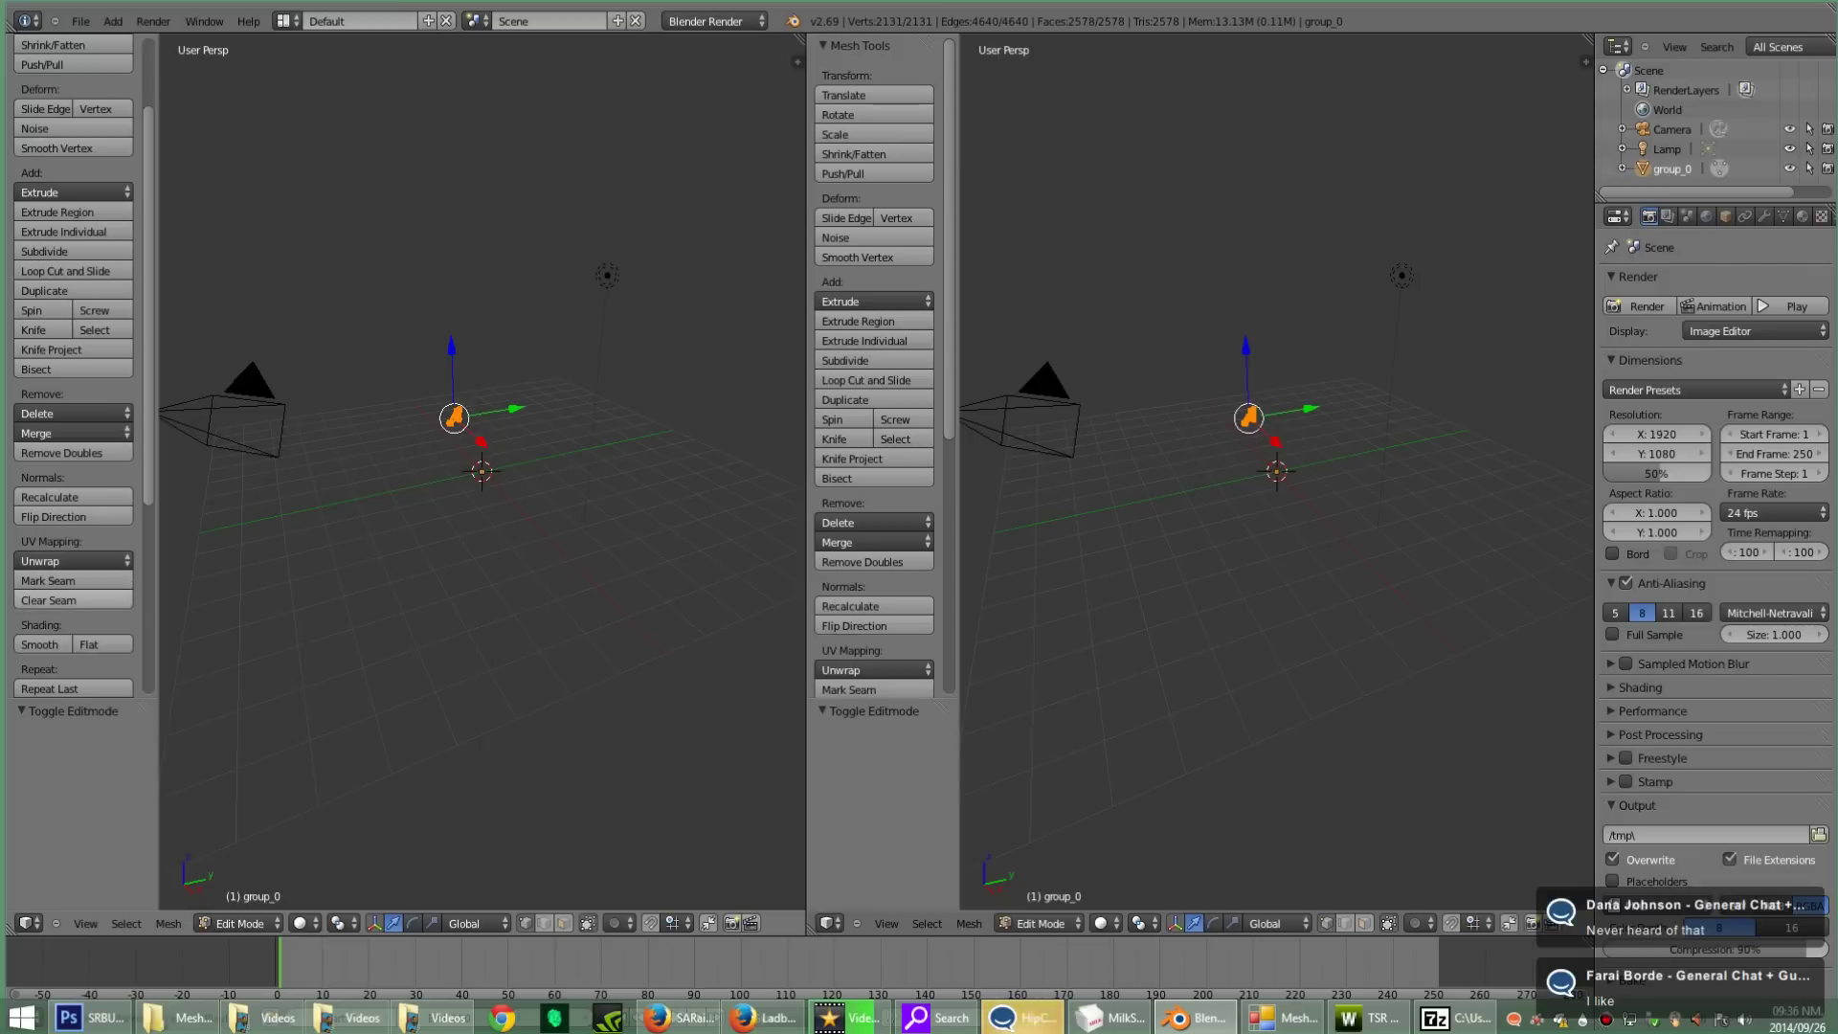
pyautogui.click(62, 601)
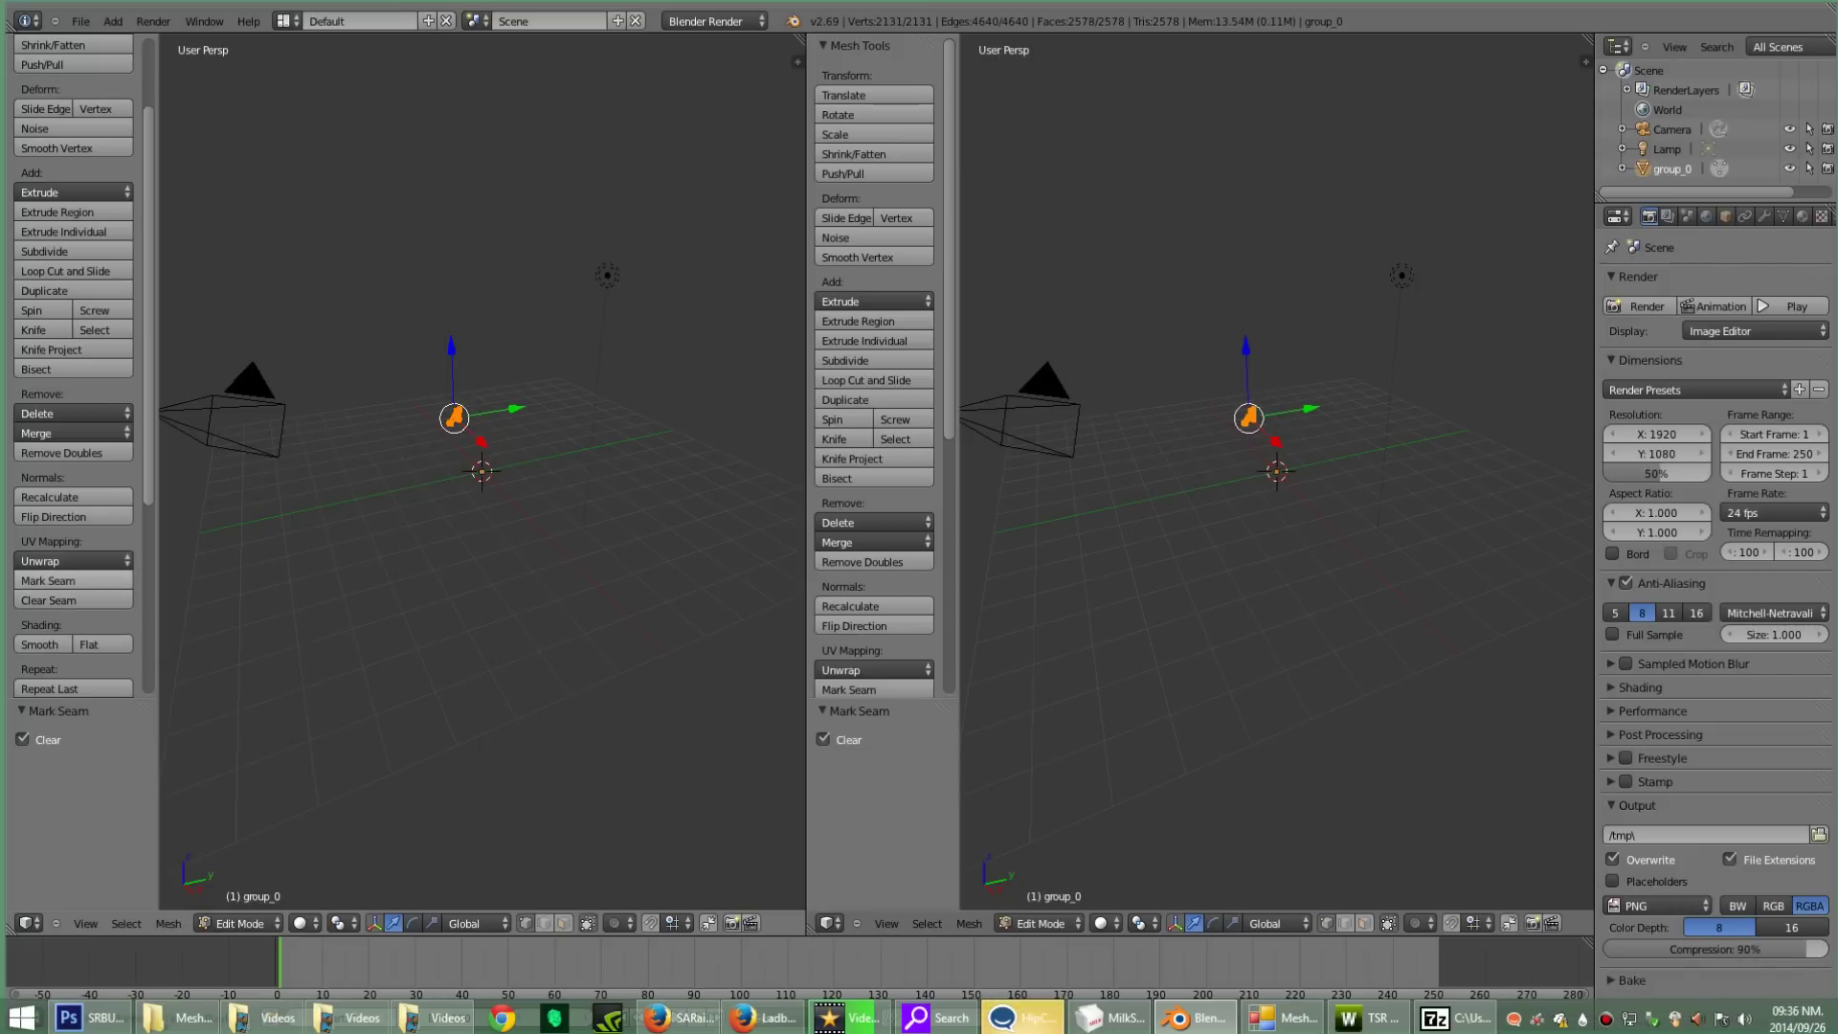
pyautogui.click(62, 581)
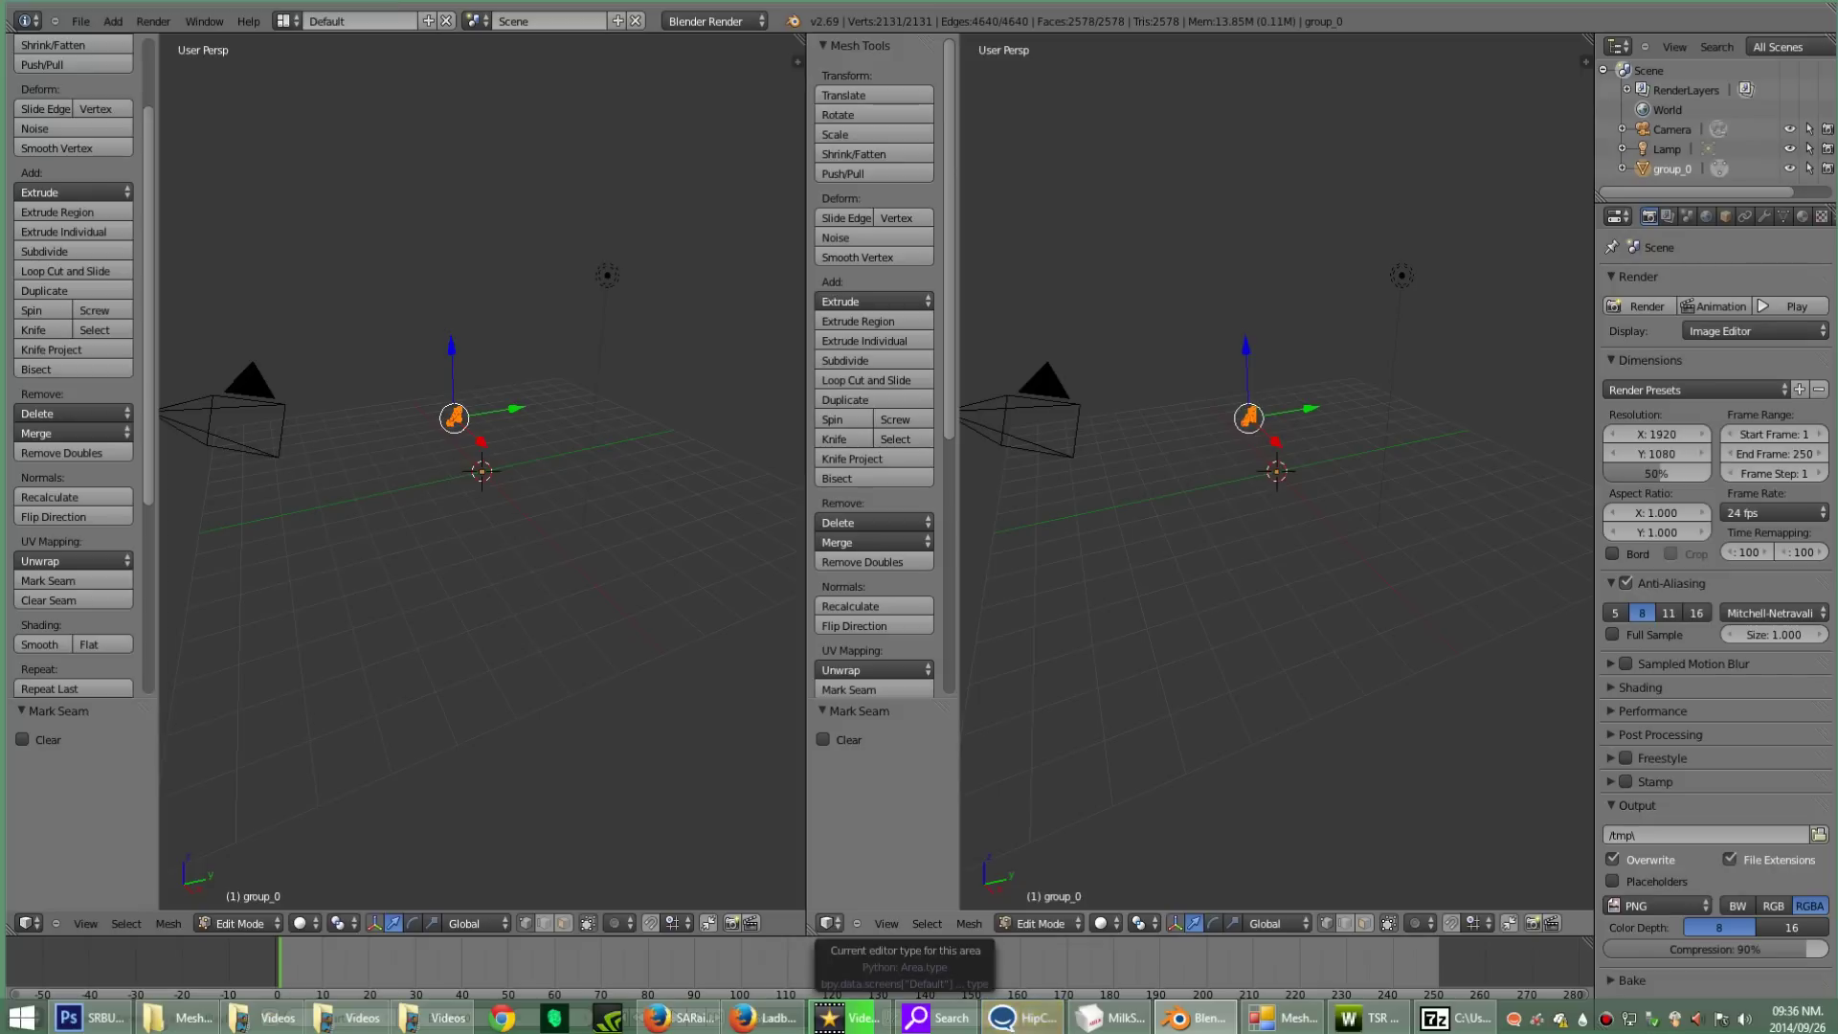
# Step: Change the second 3D view to the UV/Image Editor to show the bridle's UV layout
pyautogui.click(829, 923)
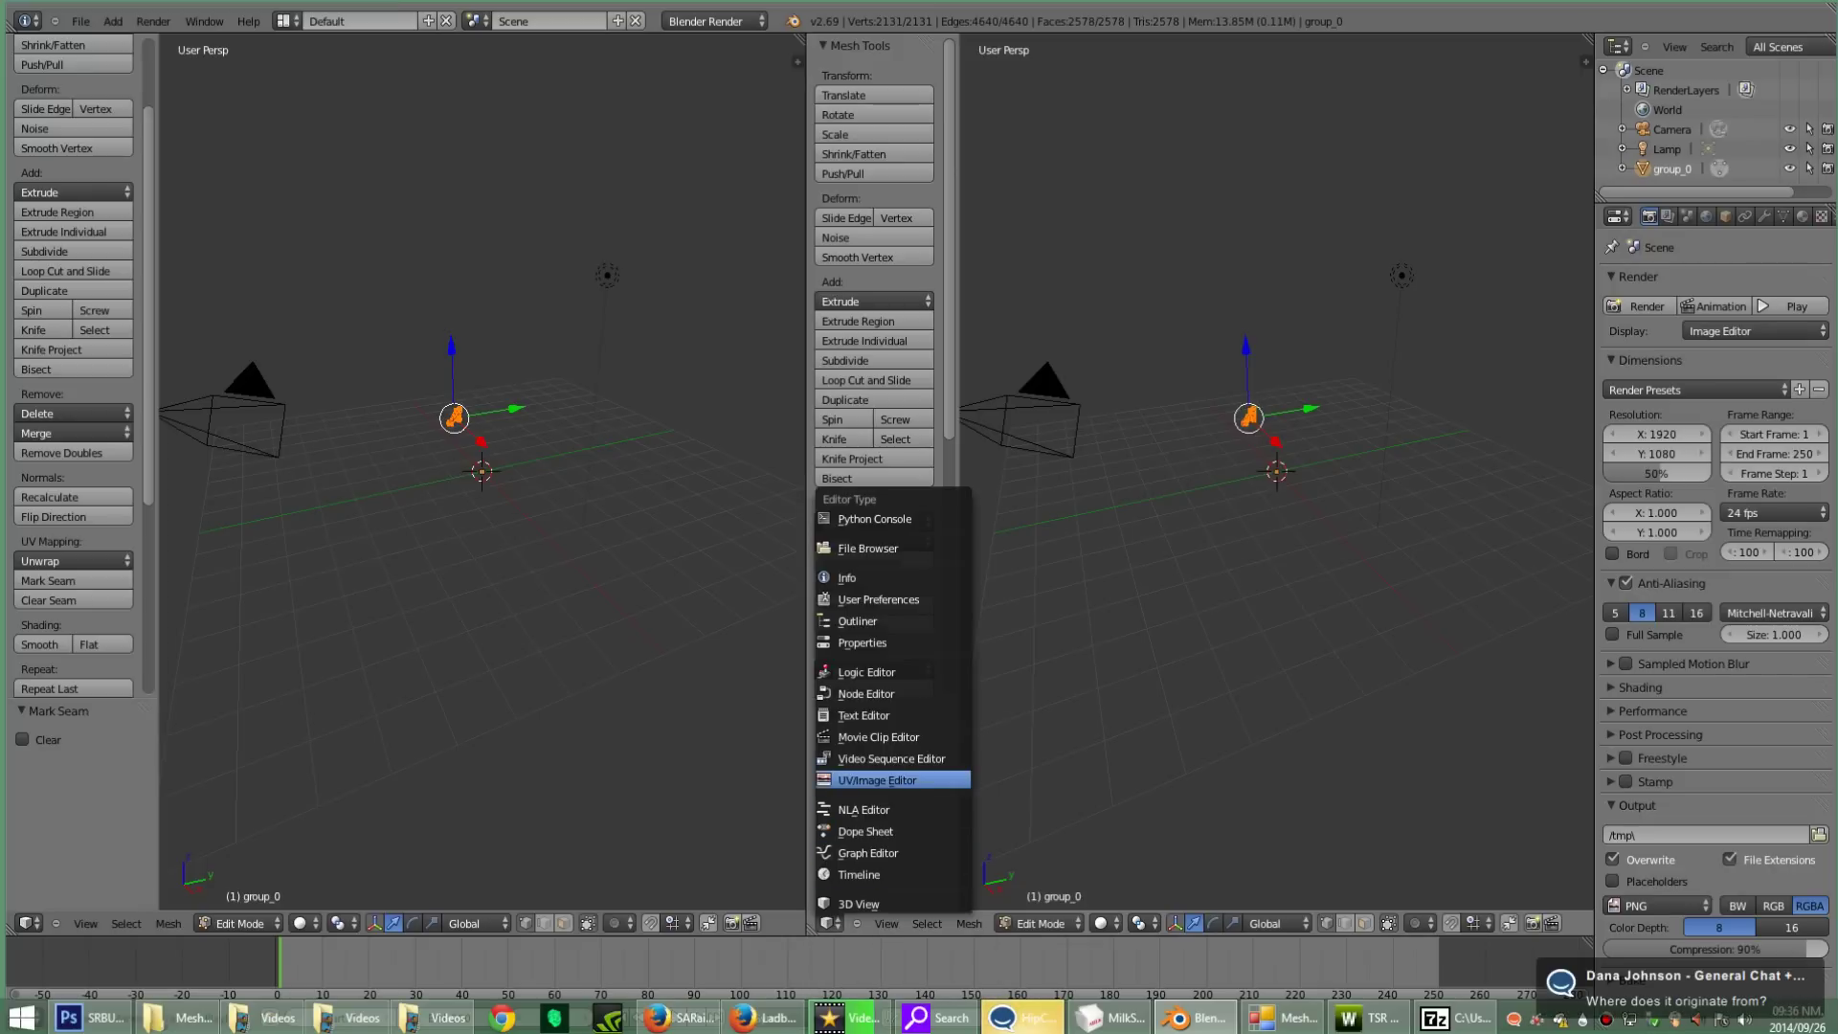
pyautogui.click(876, 781)
pyautogui.click(1053, 635)
pyautogui.scroll(5, 1054, 635)
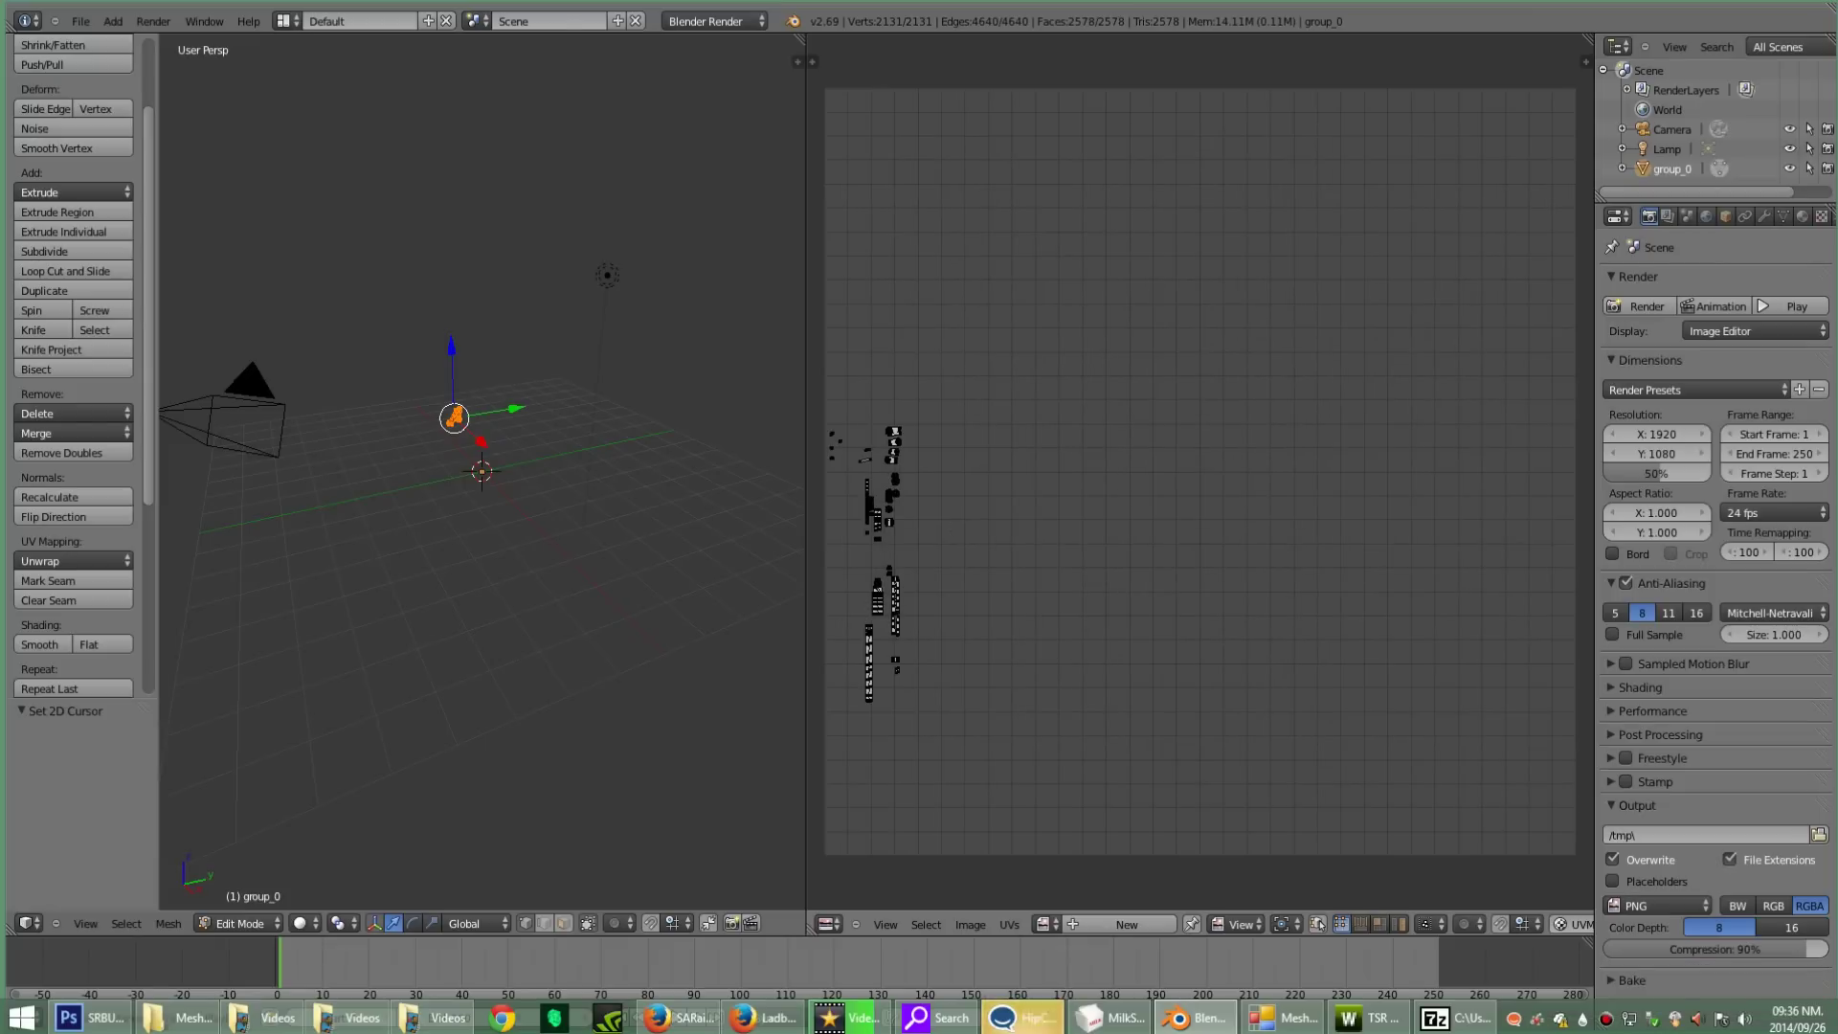
# Step: Export the UV layout to the Documents folder as a PNG image named USRB2.png
pyautogui.click(1009, 923)
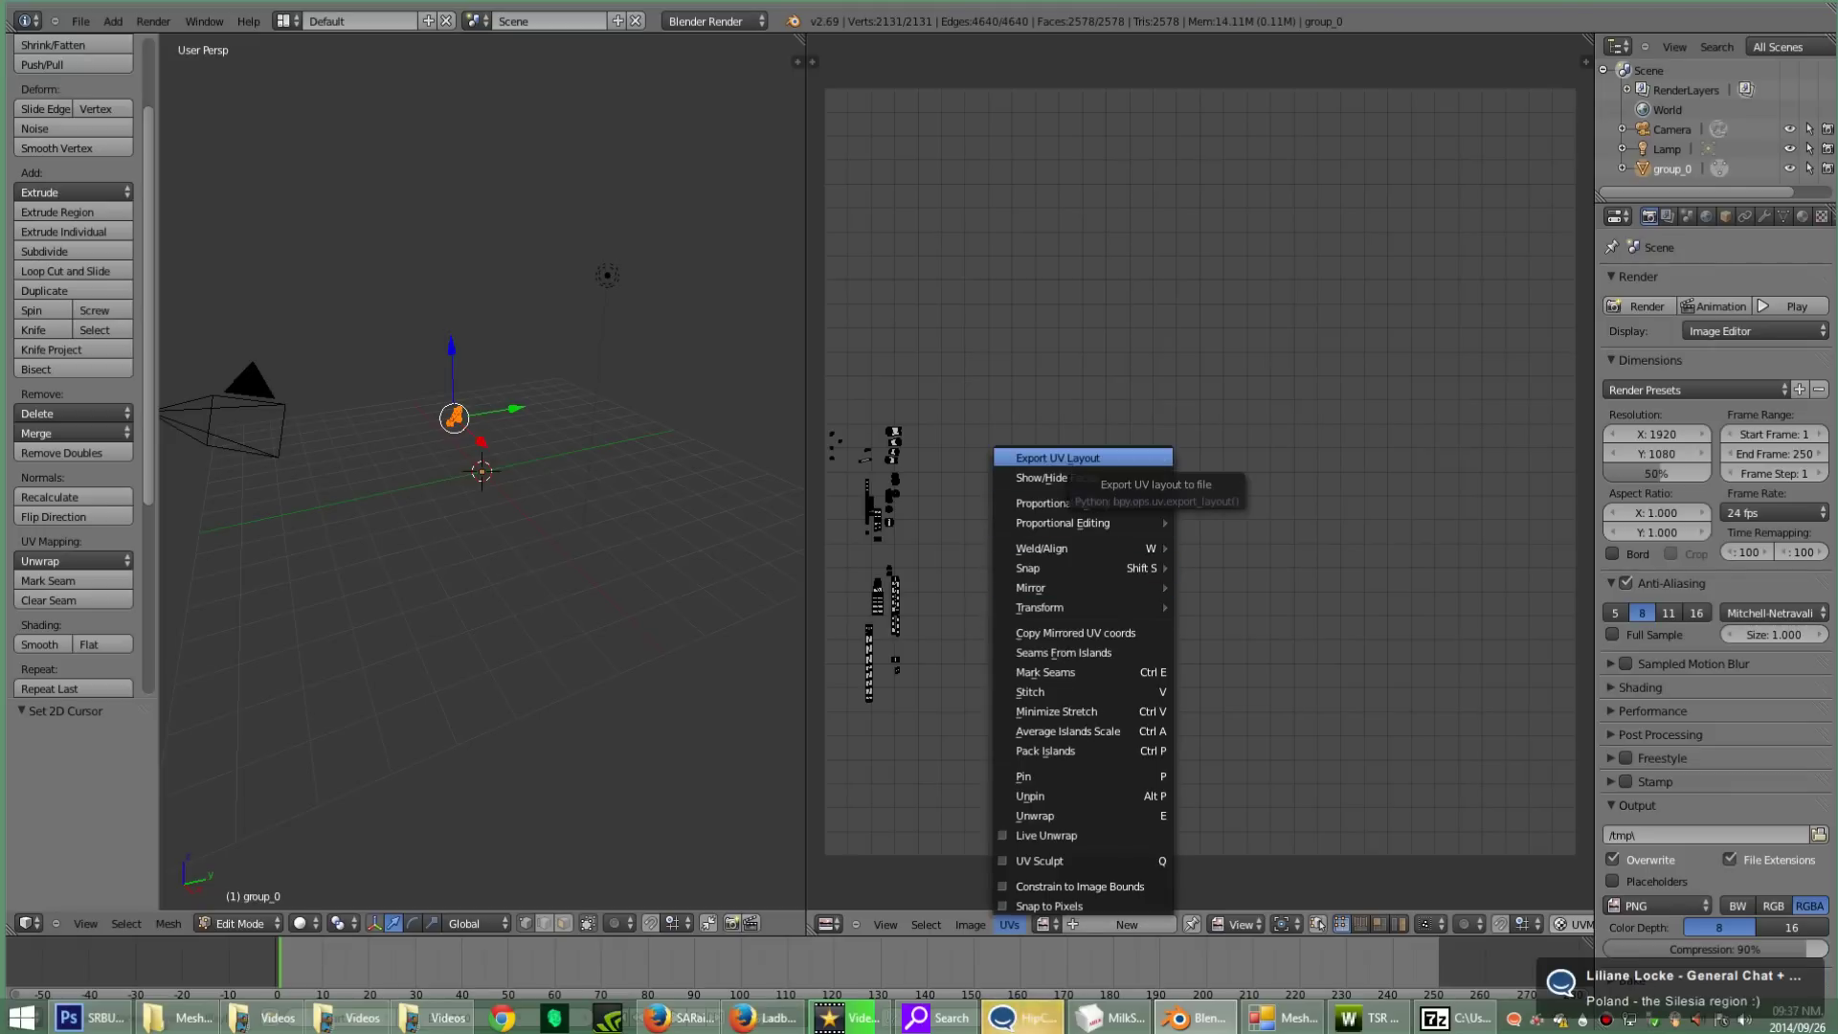
pyautogui.click(1057, 458)
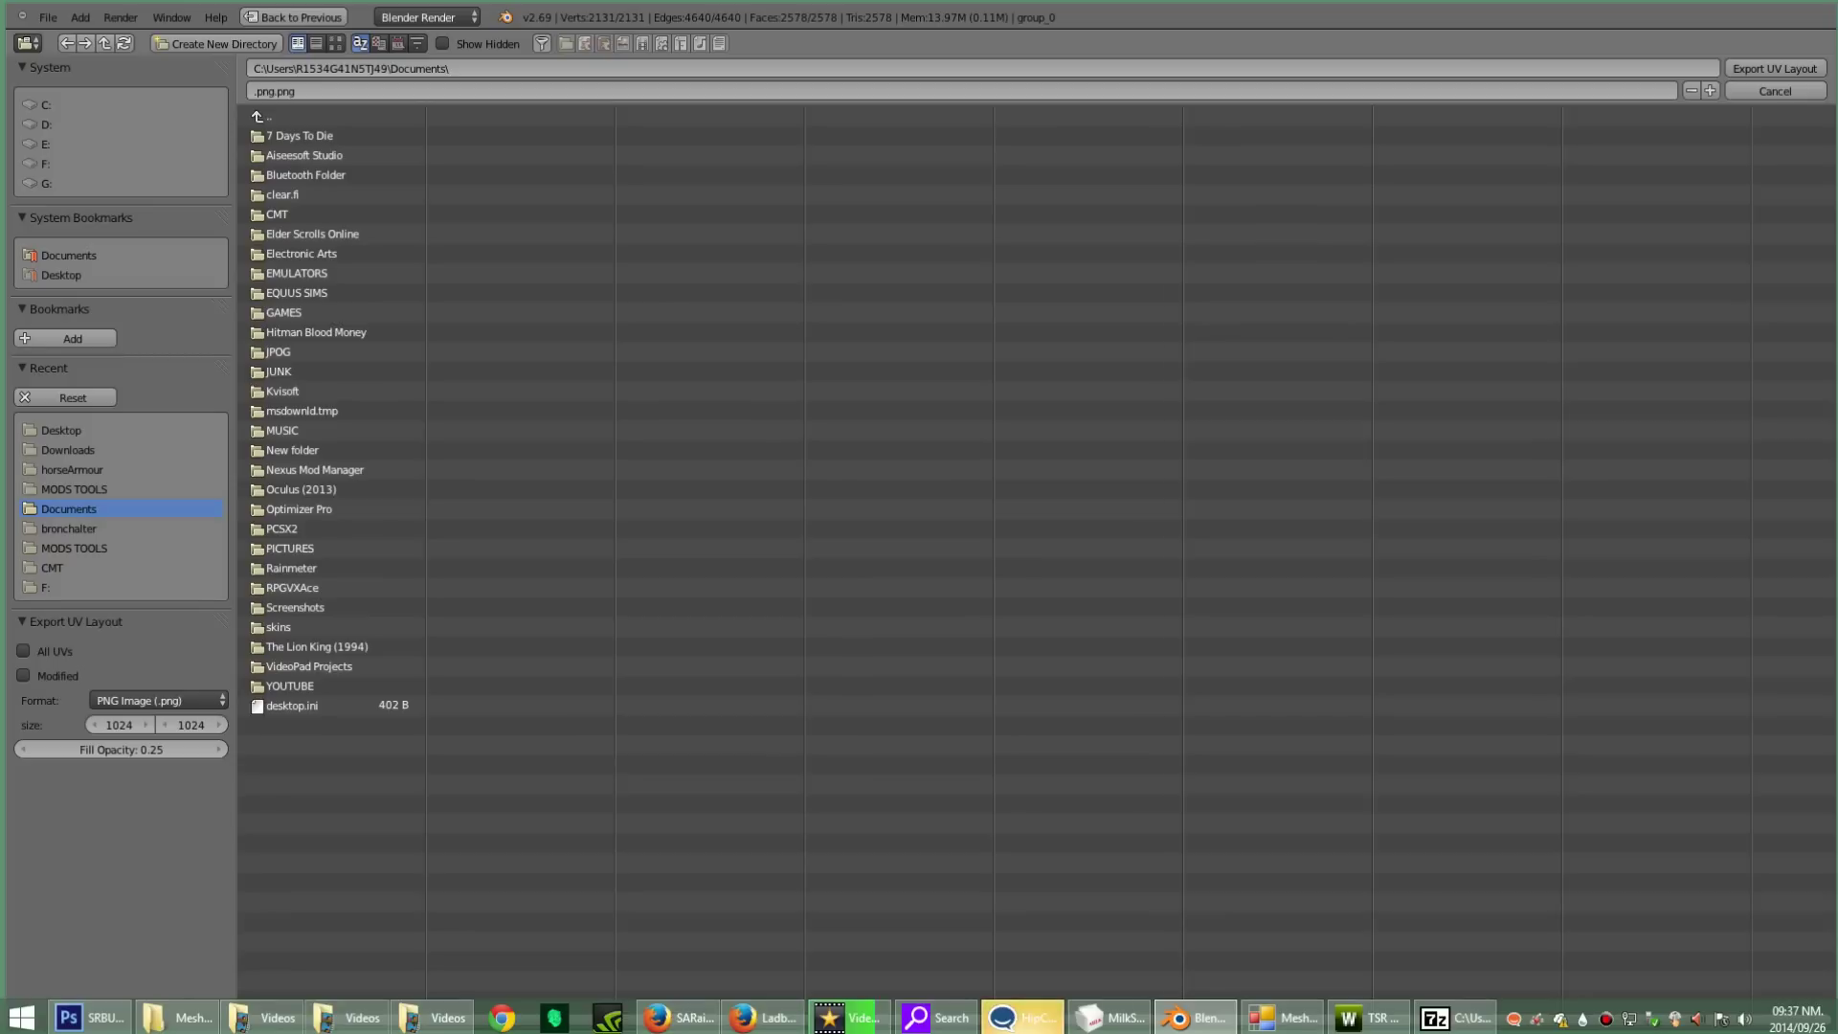
pyautogui.click(335, 91)
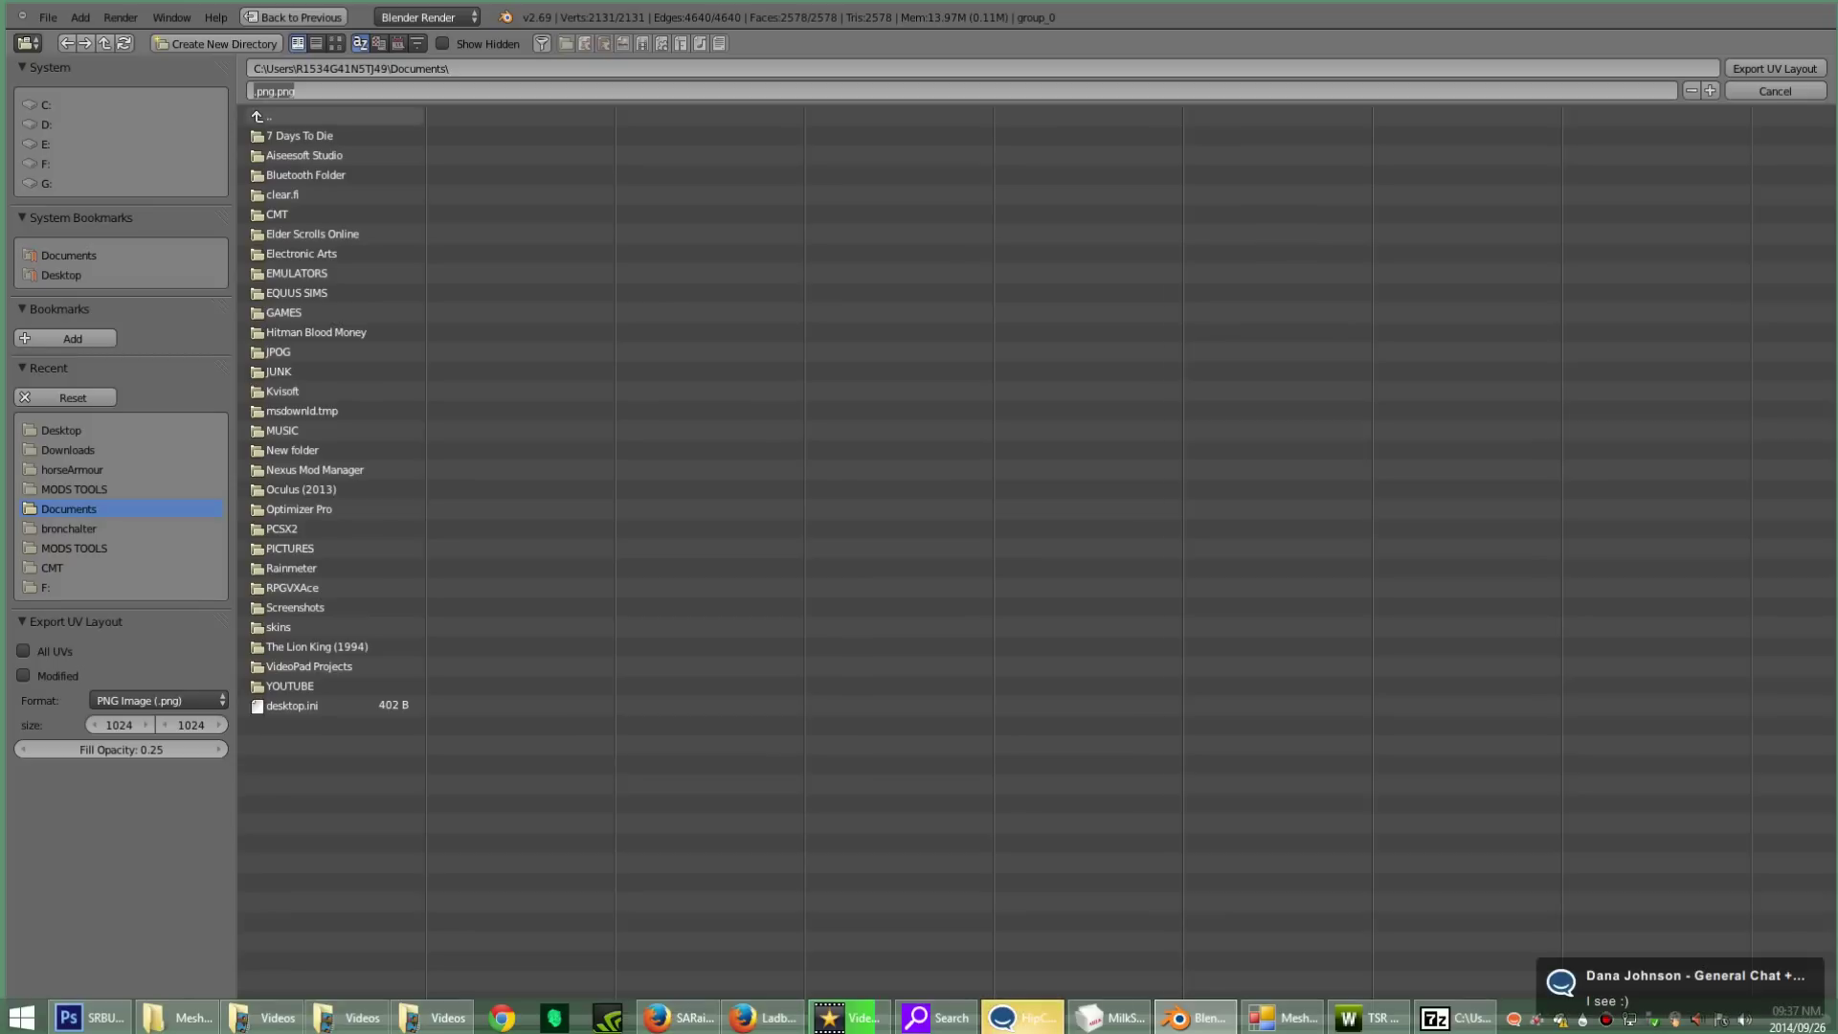
pyautogui.write('uSRB2')
pyautogui.press('Return')
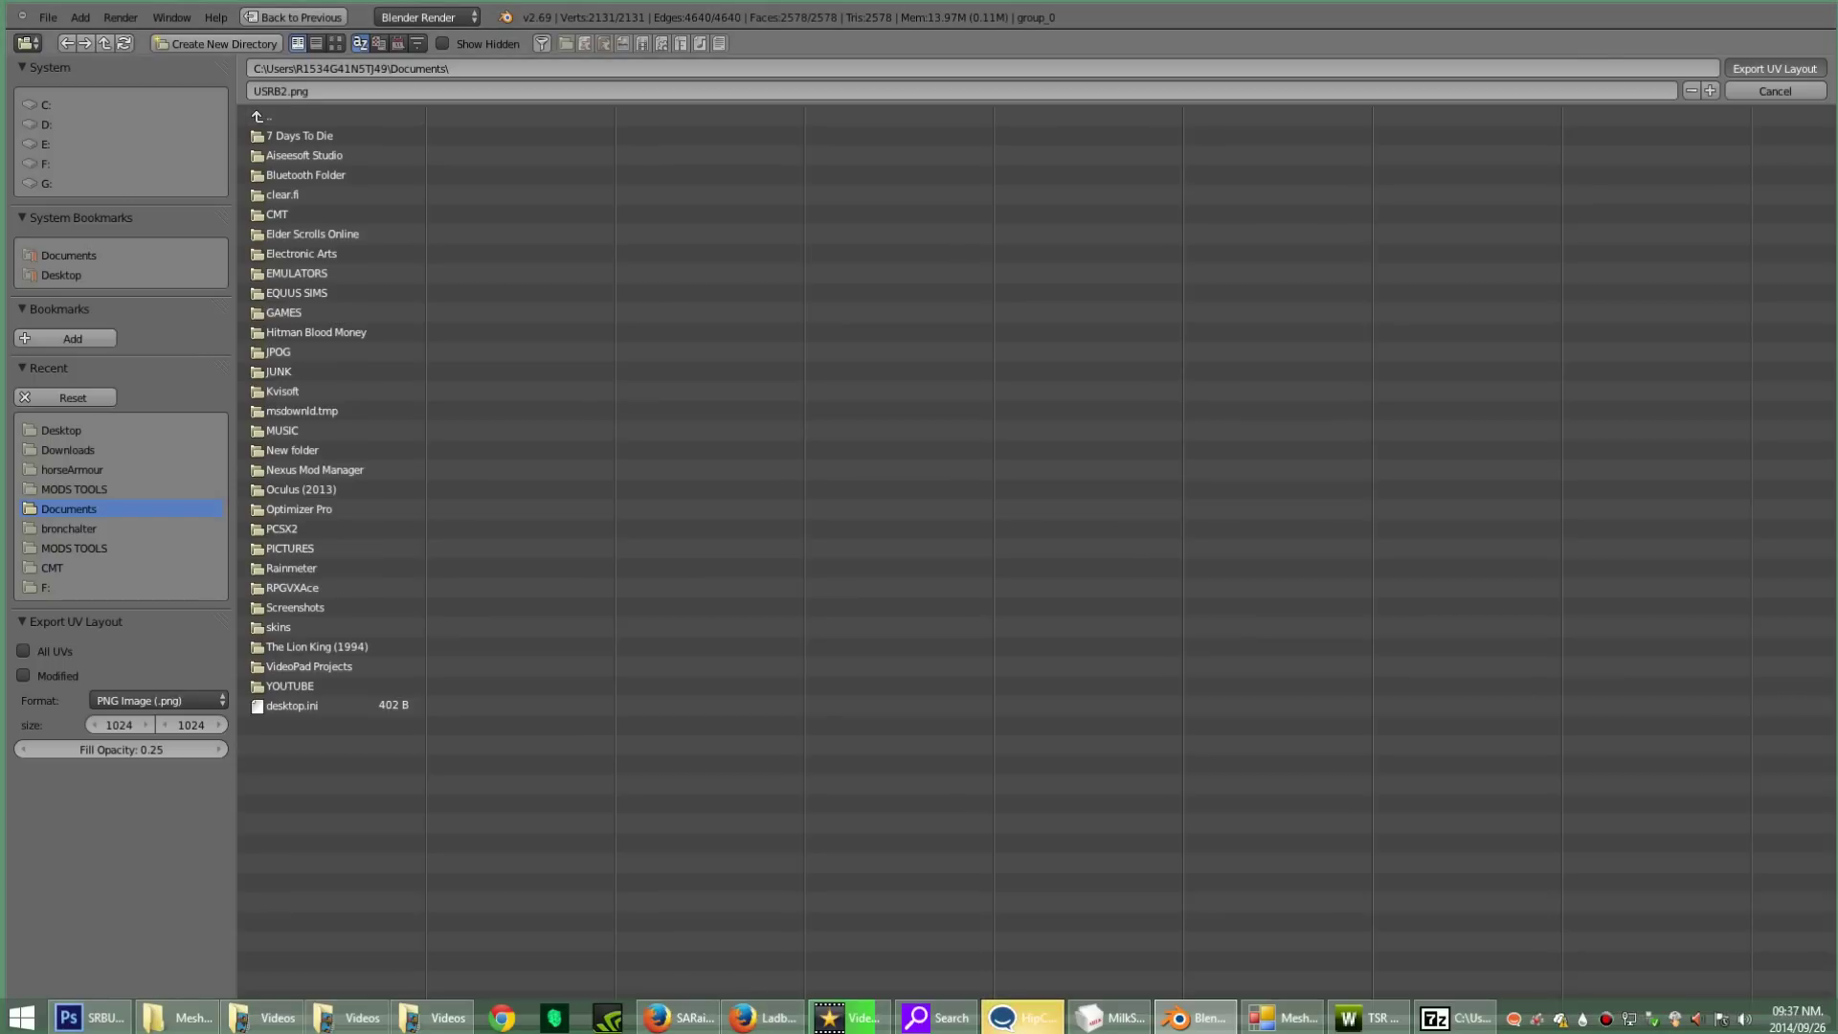
pyautogui.press('Return')
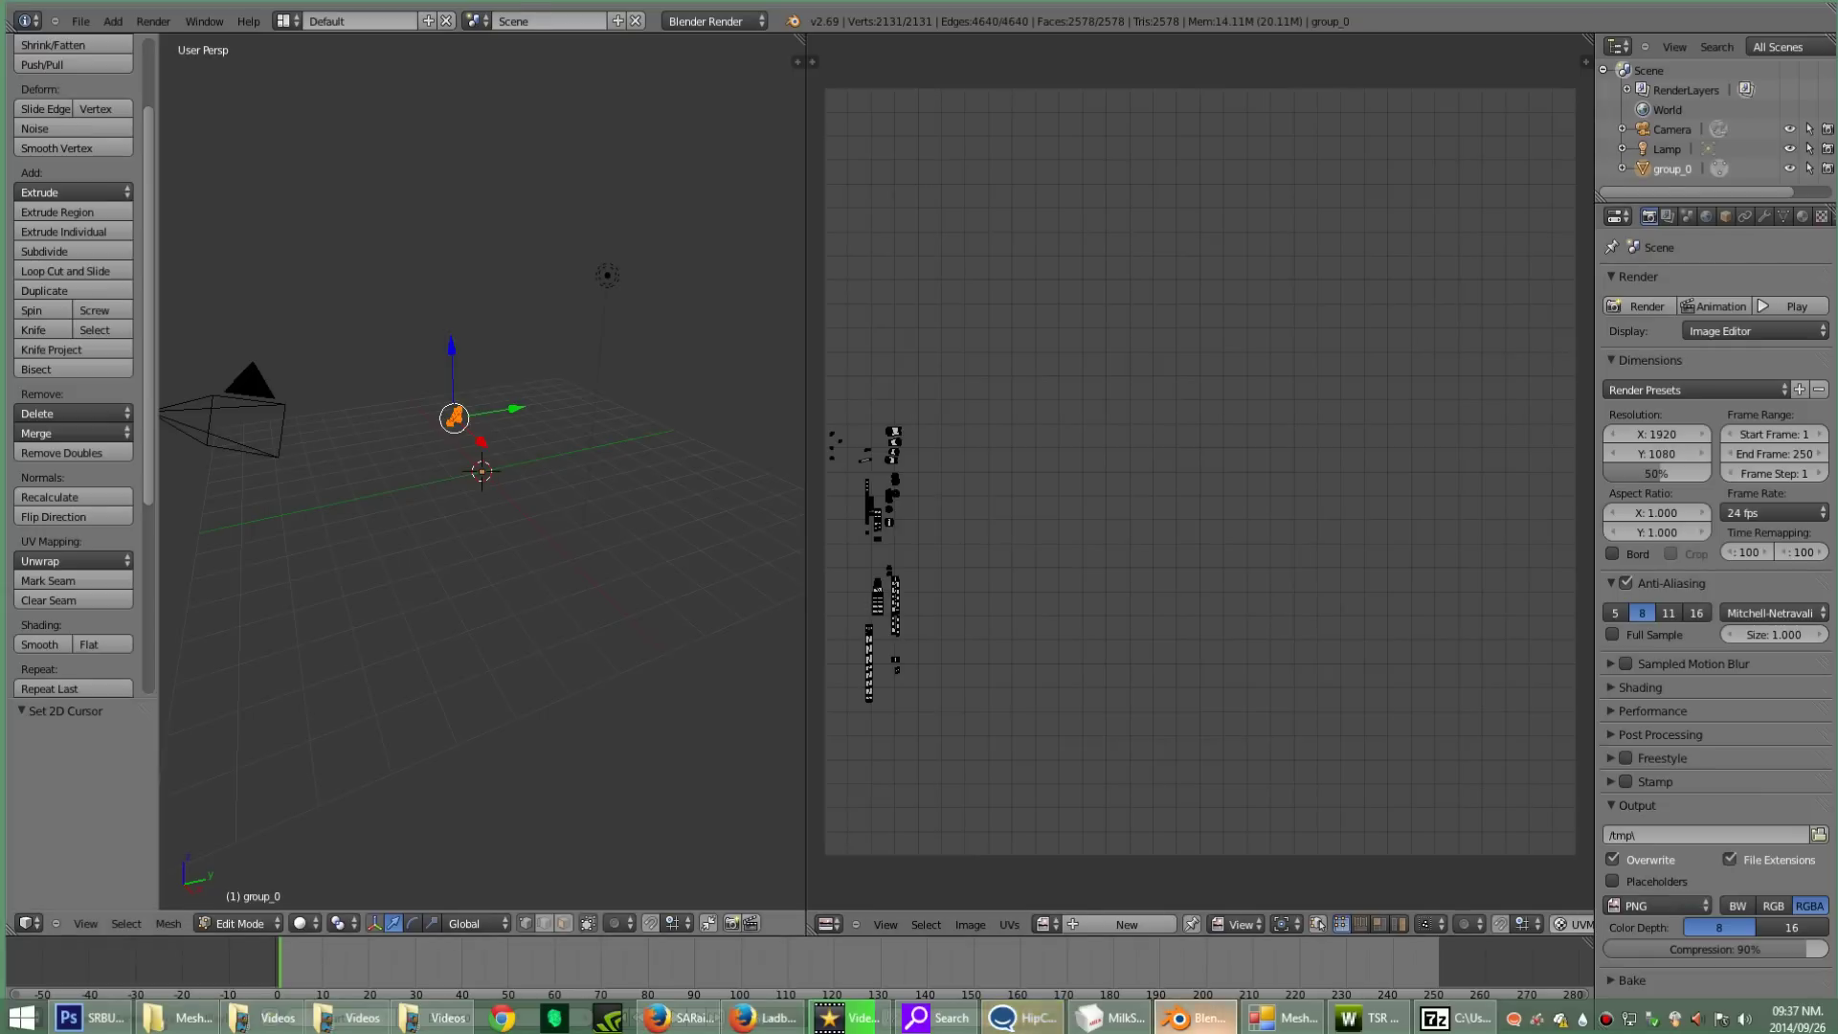
# Step: Switch to TSR Workshop and start a new clothing project that clones the horse item ahBridle
pyautogui.click(1369, 1017)
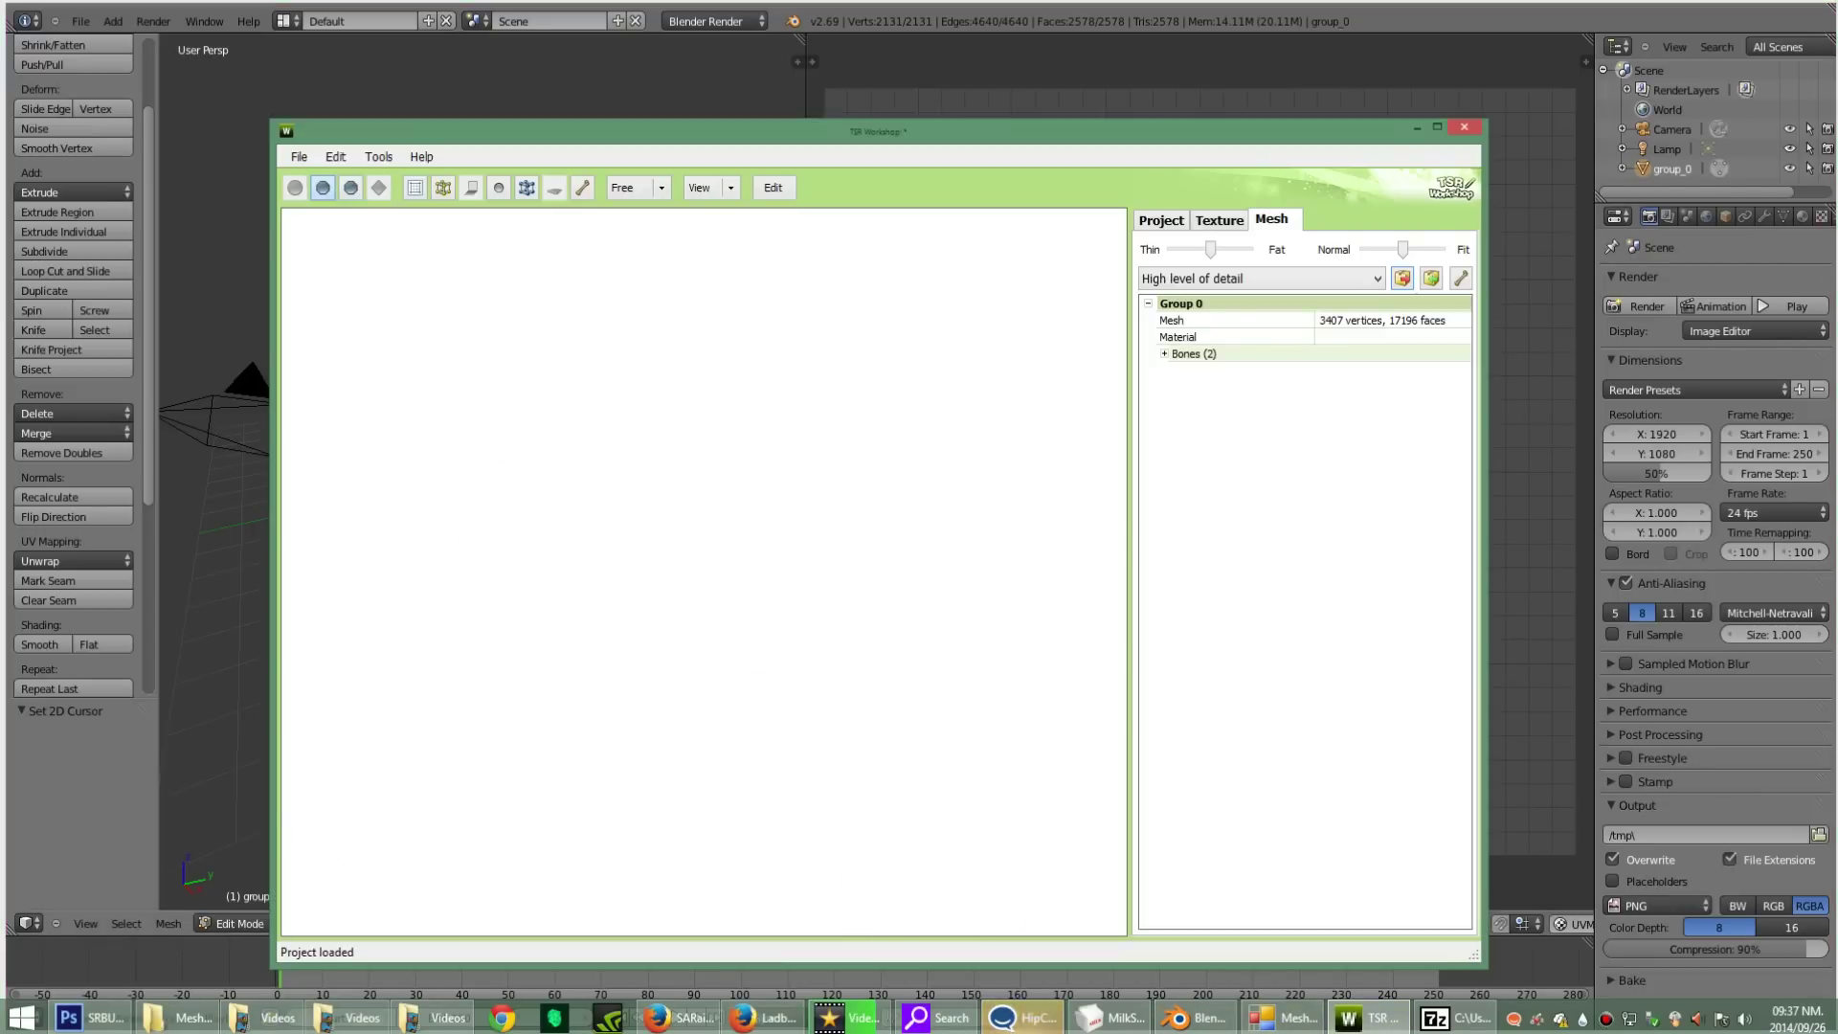
pyautogui.click(299, 156)
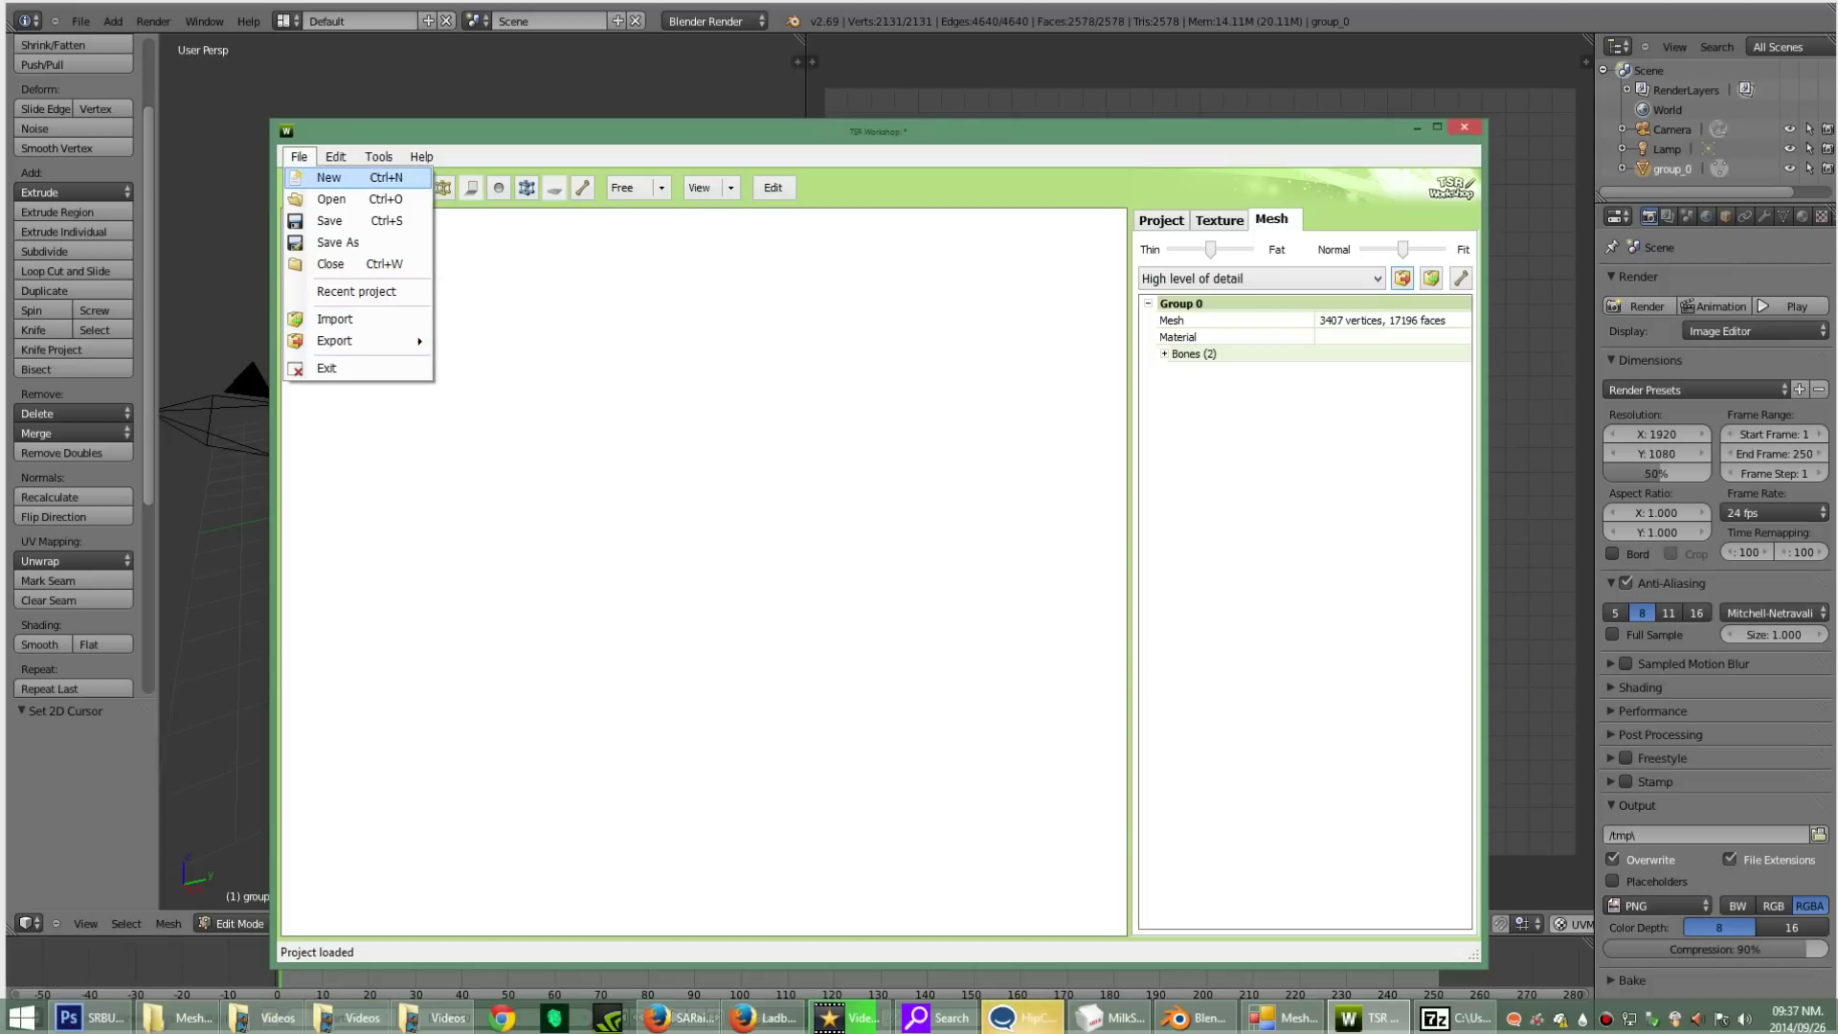
pyautogui.click(328, 177)
pyautogui.click(984, 581)
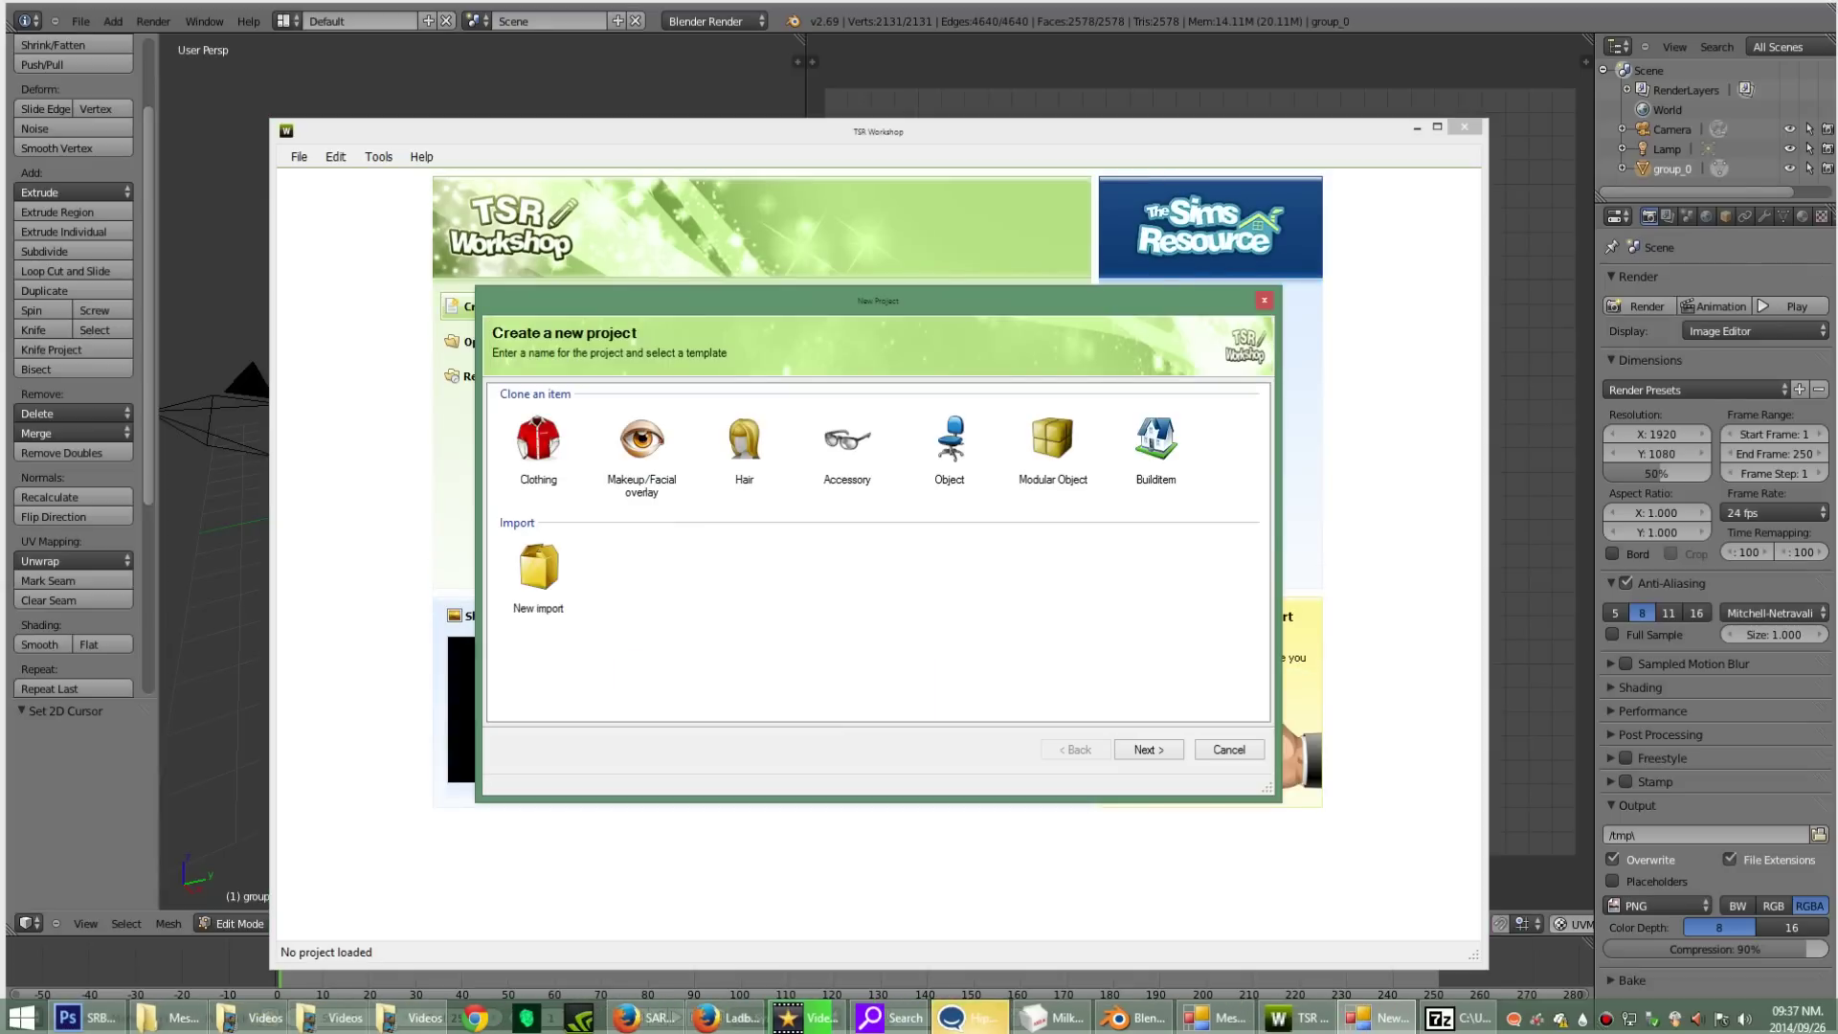
pyautogui.click(537, 441)
pyautogui.doubleClick(537, 440)
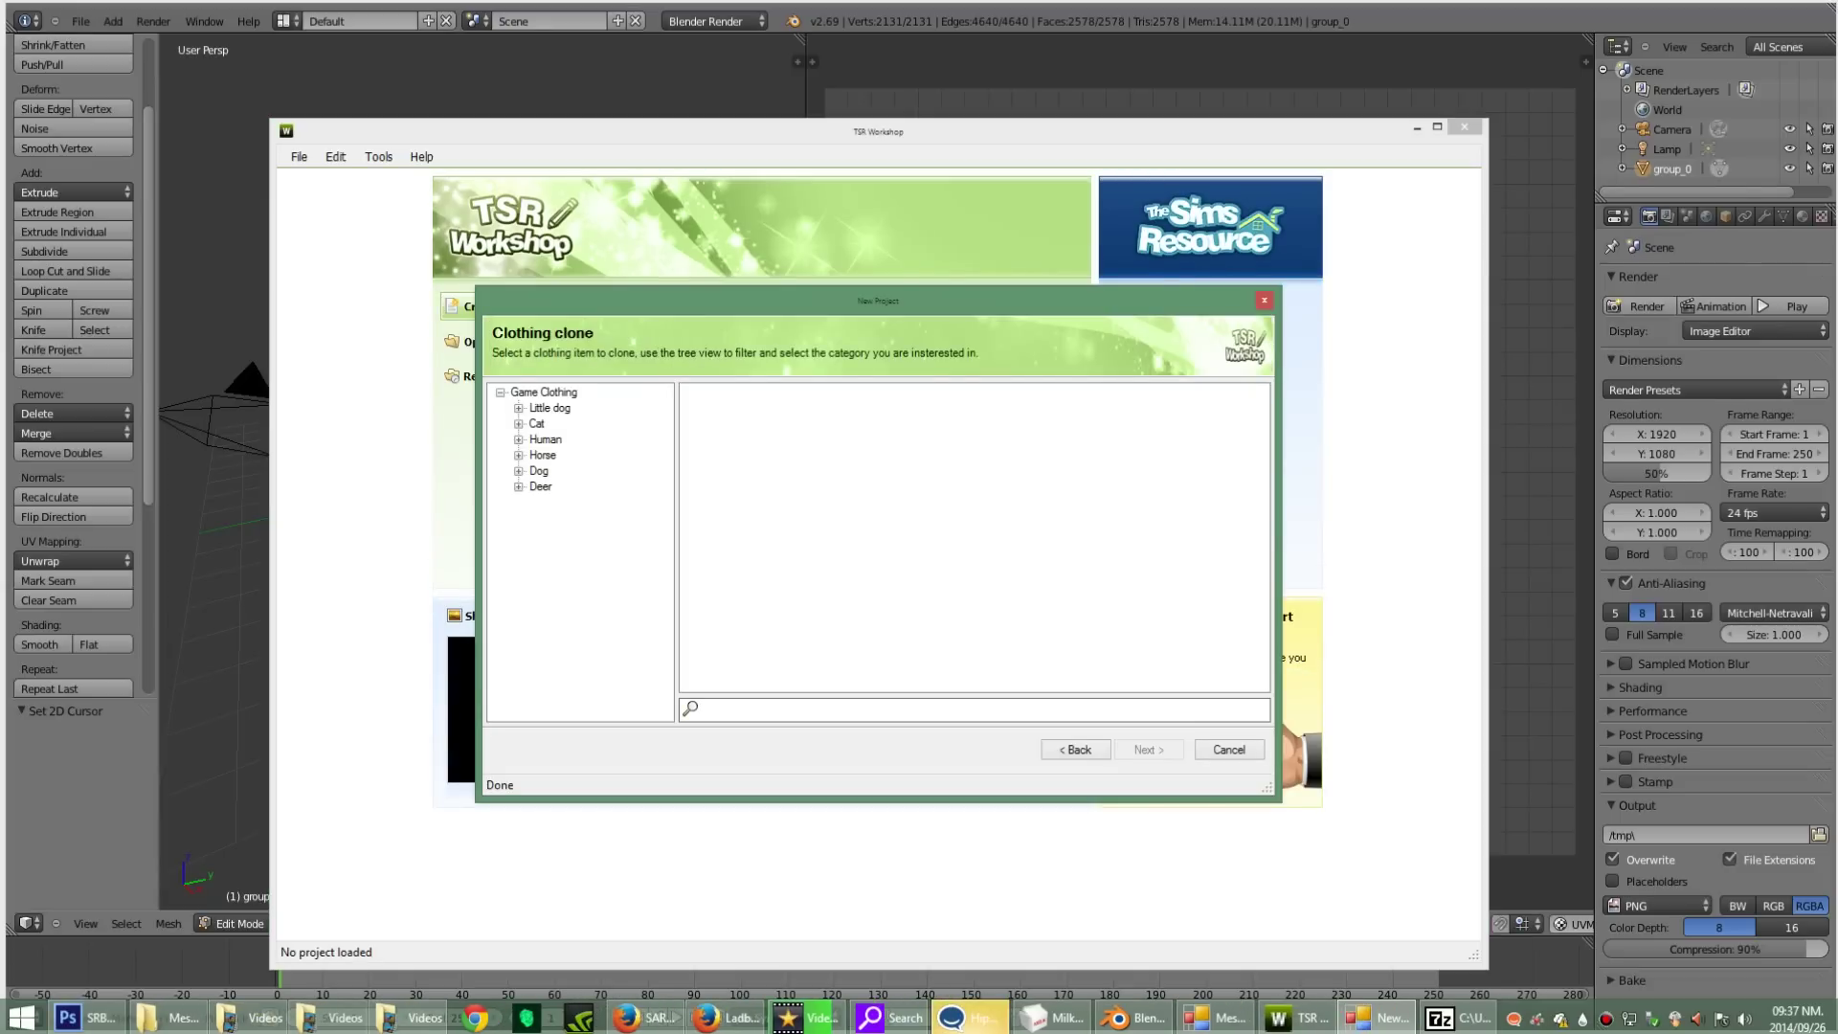
pyautogui.click(542, 455)
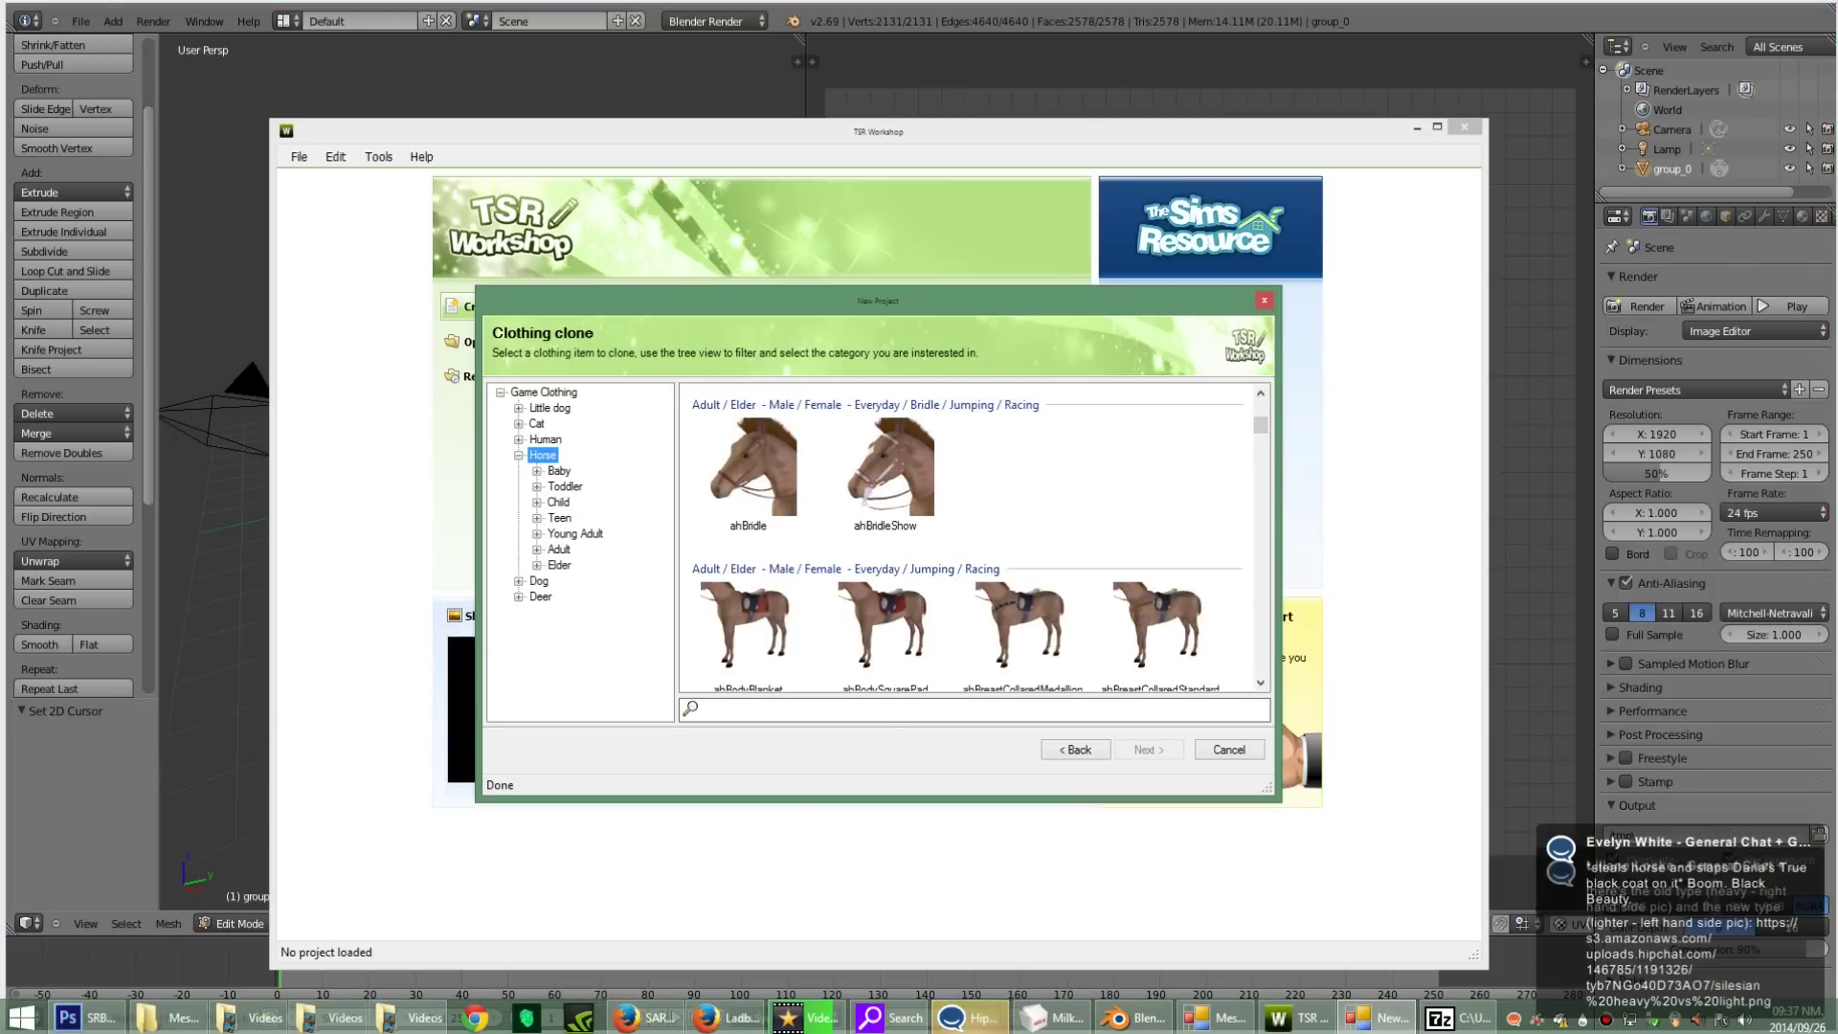
pyautogui.doubleClick(751, 466)
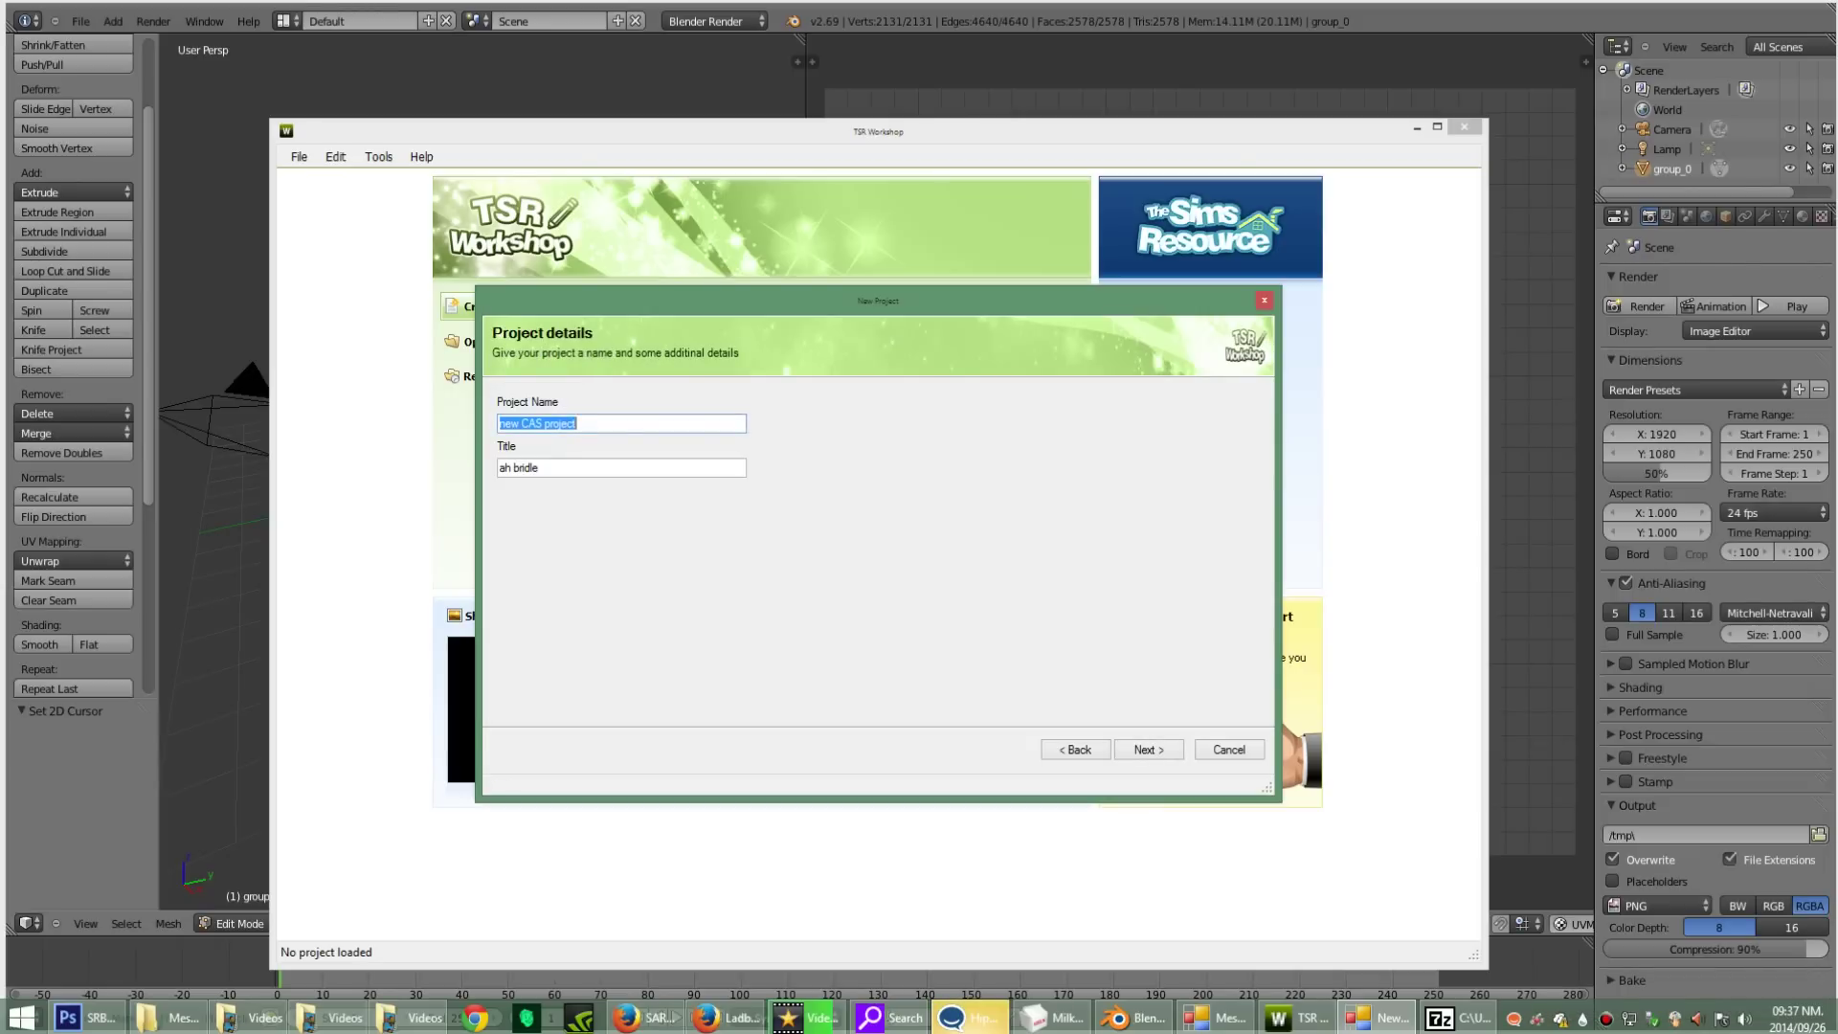
# Step: Name the project Simple Racing Bridle, set its title to "ah SRB", and finish creating the project
pyautogui.write('Simple Racing Bridle')
pyautogui.hotkey('ctrl', 'shift', 'Left')
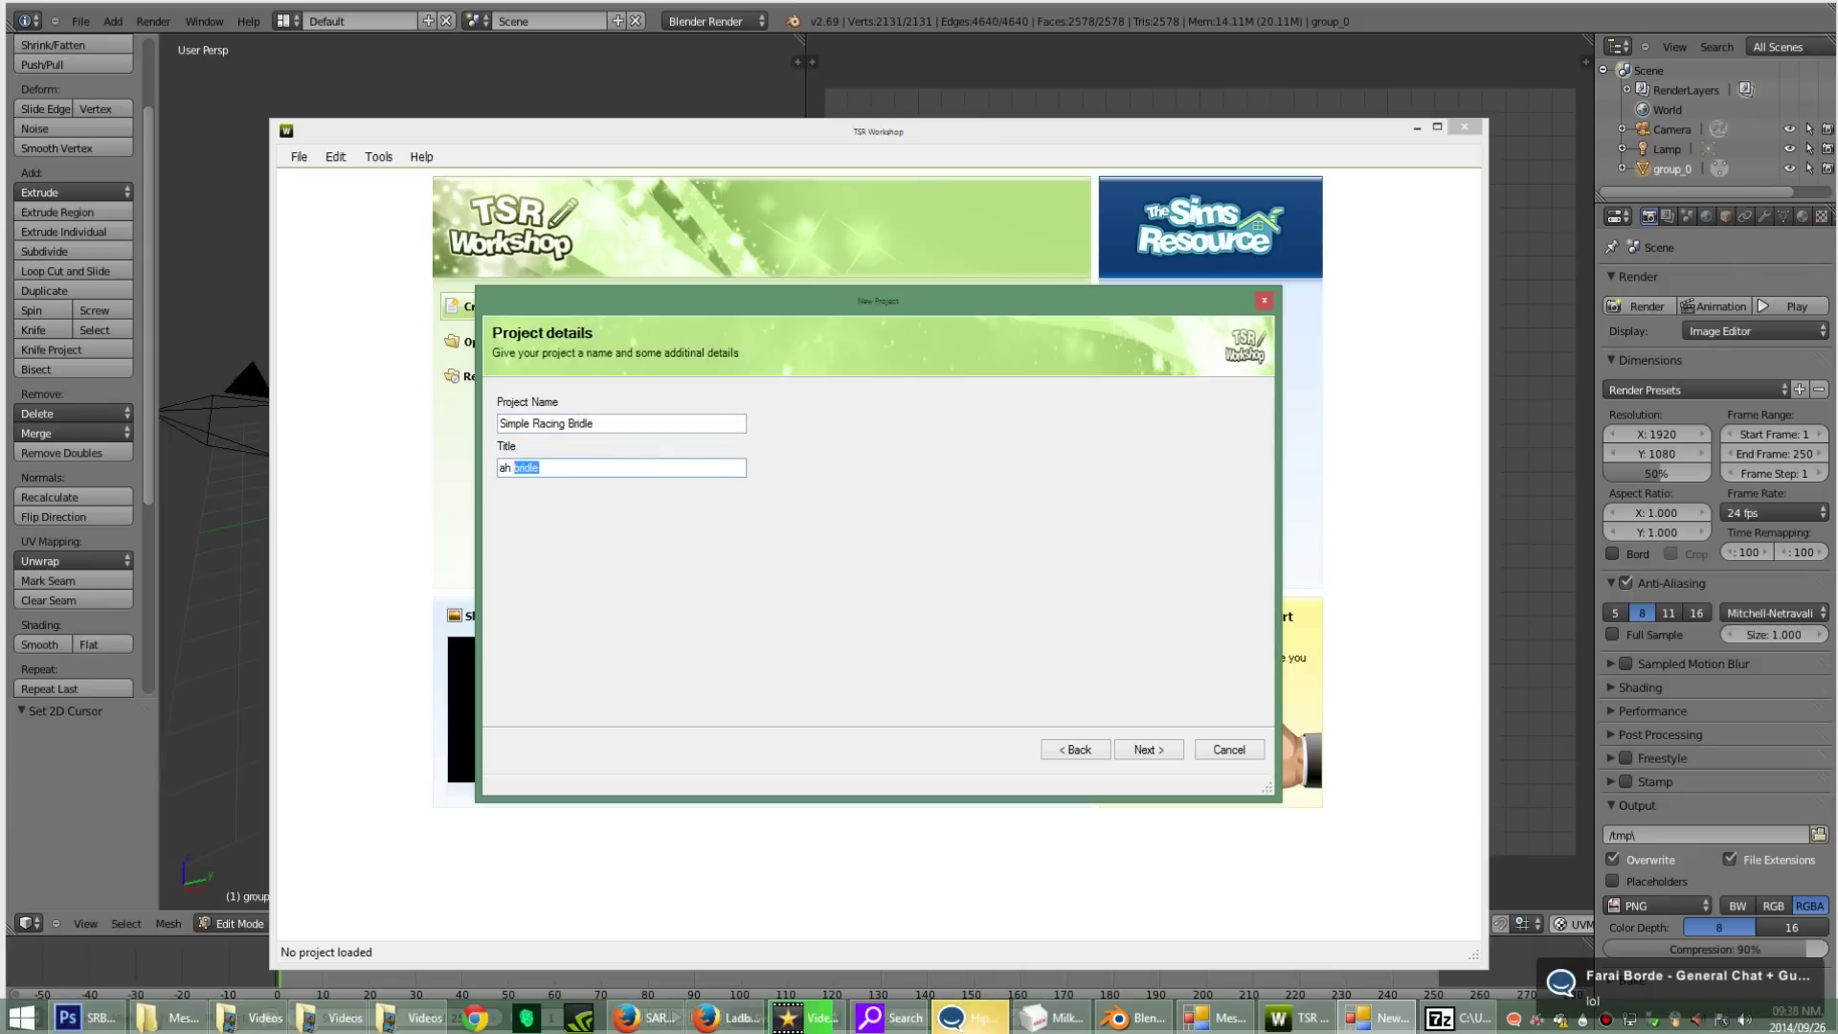
pyautogui.write('SRB')
pyautogui.press('Return')
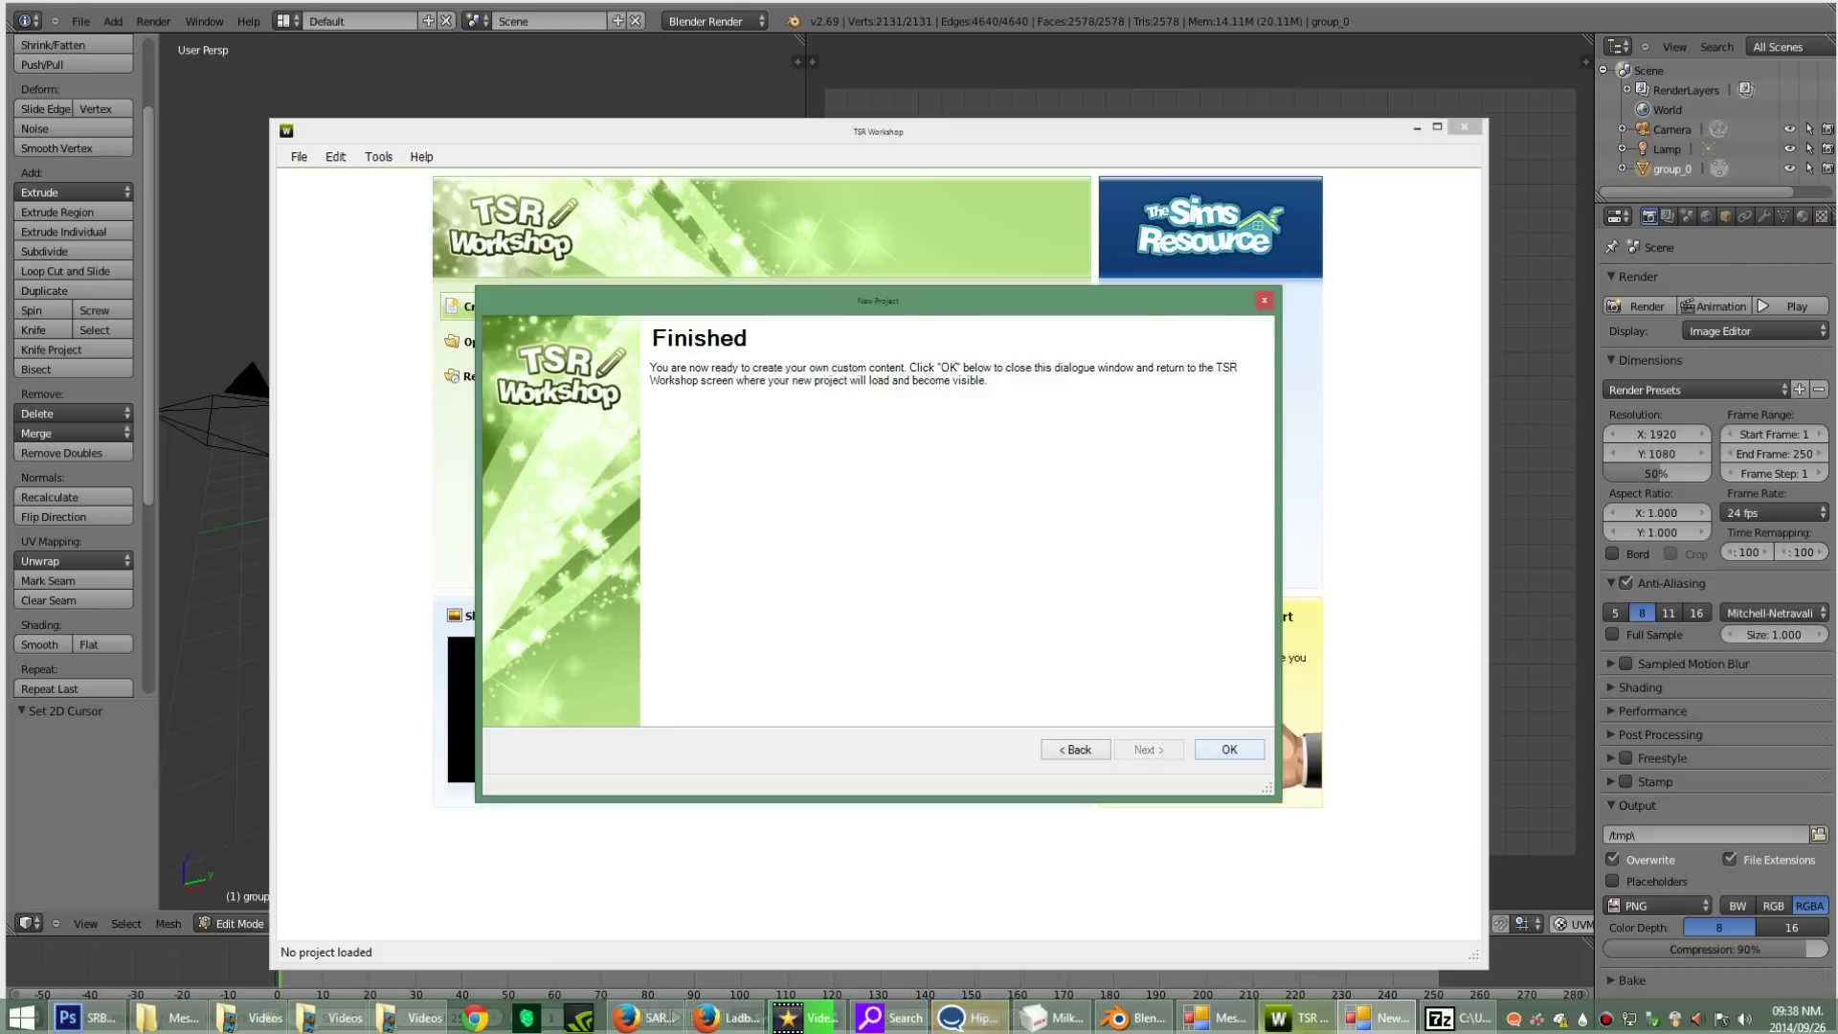
pyautogui.press('Return')
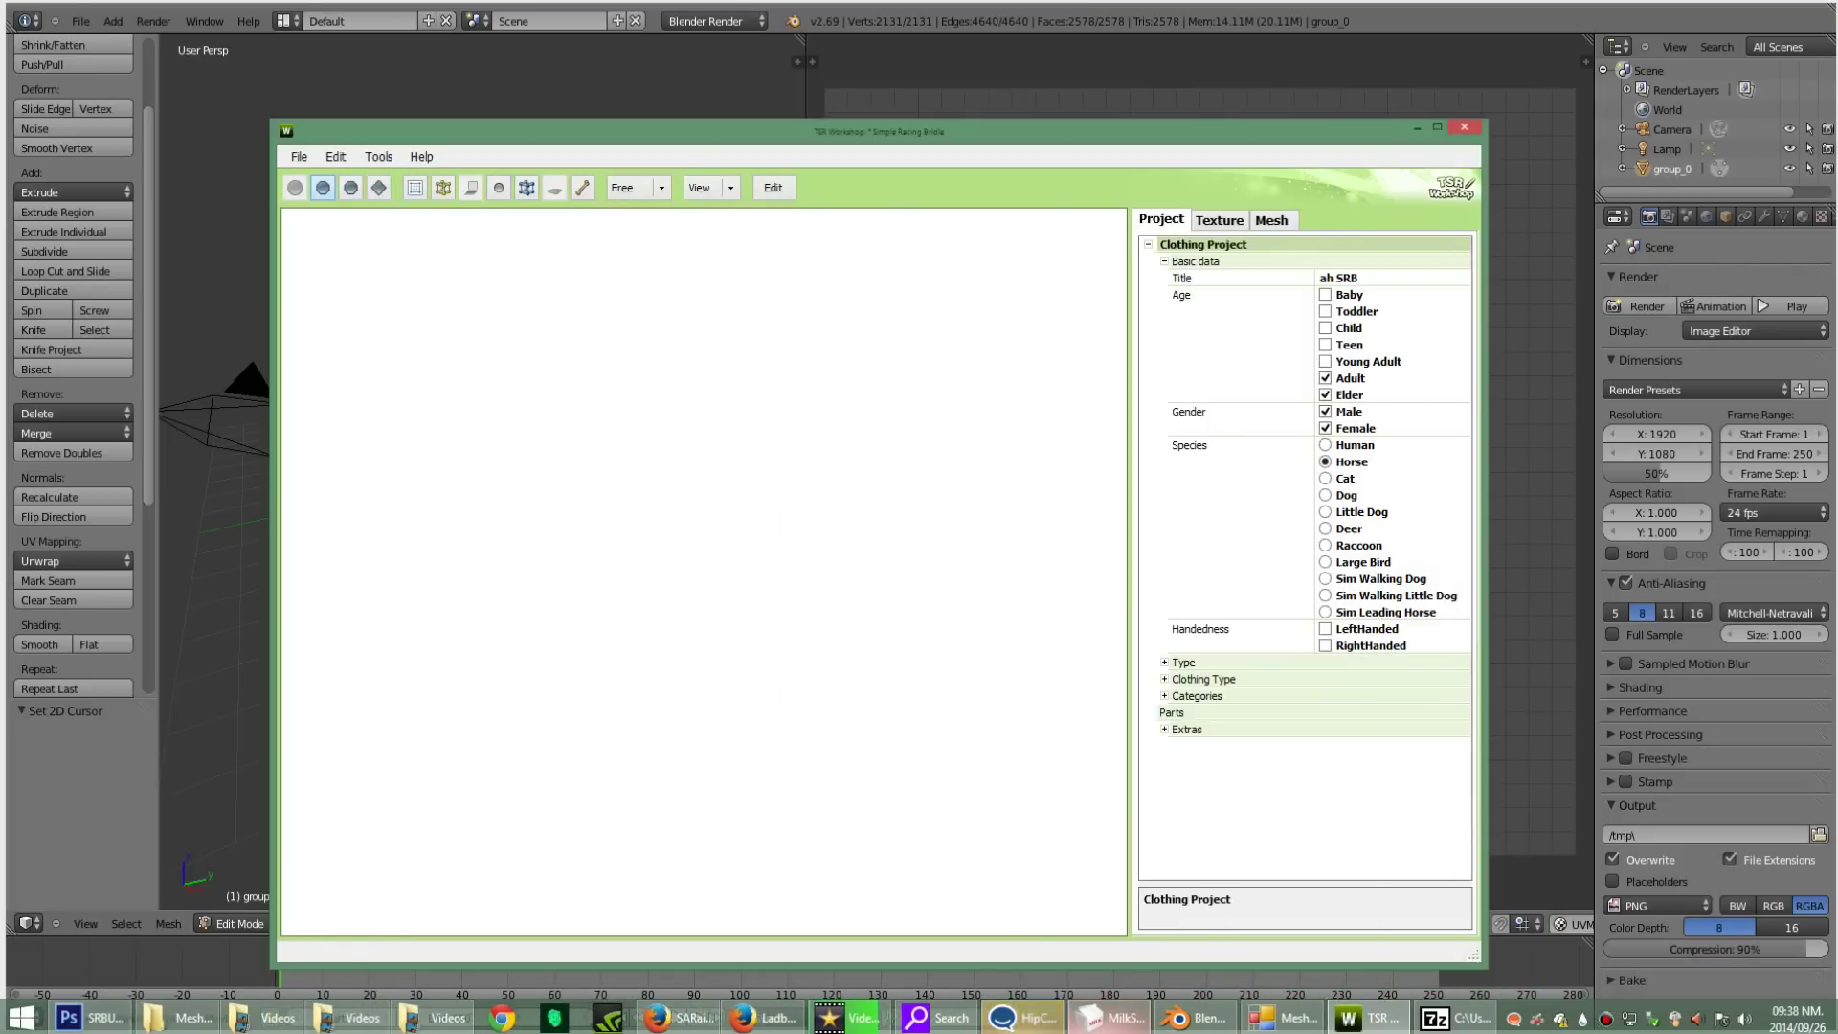
# Step: Switch to MilkShape 3D and start exporting the bridle mesh as a TSRW Object
pyautogui.click(1064, 1018)
pyautogui.press('alt')
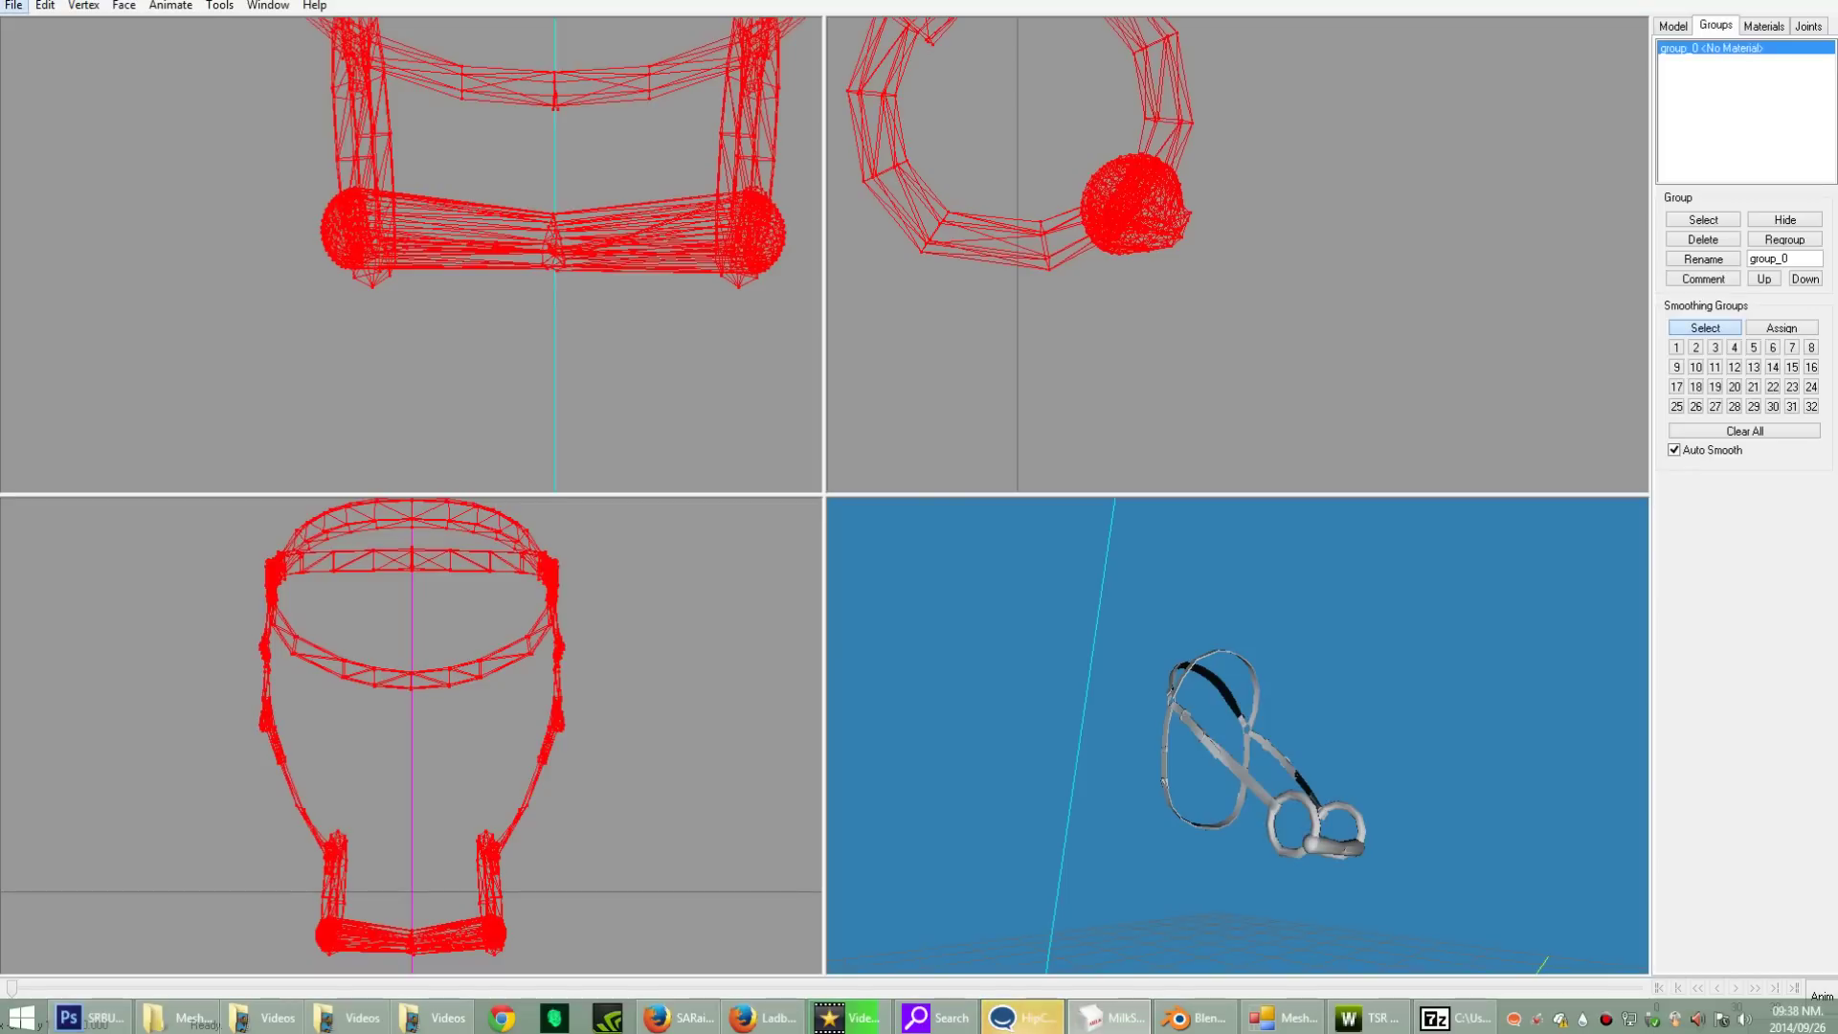
pyautogui.press('Down')
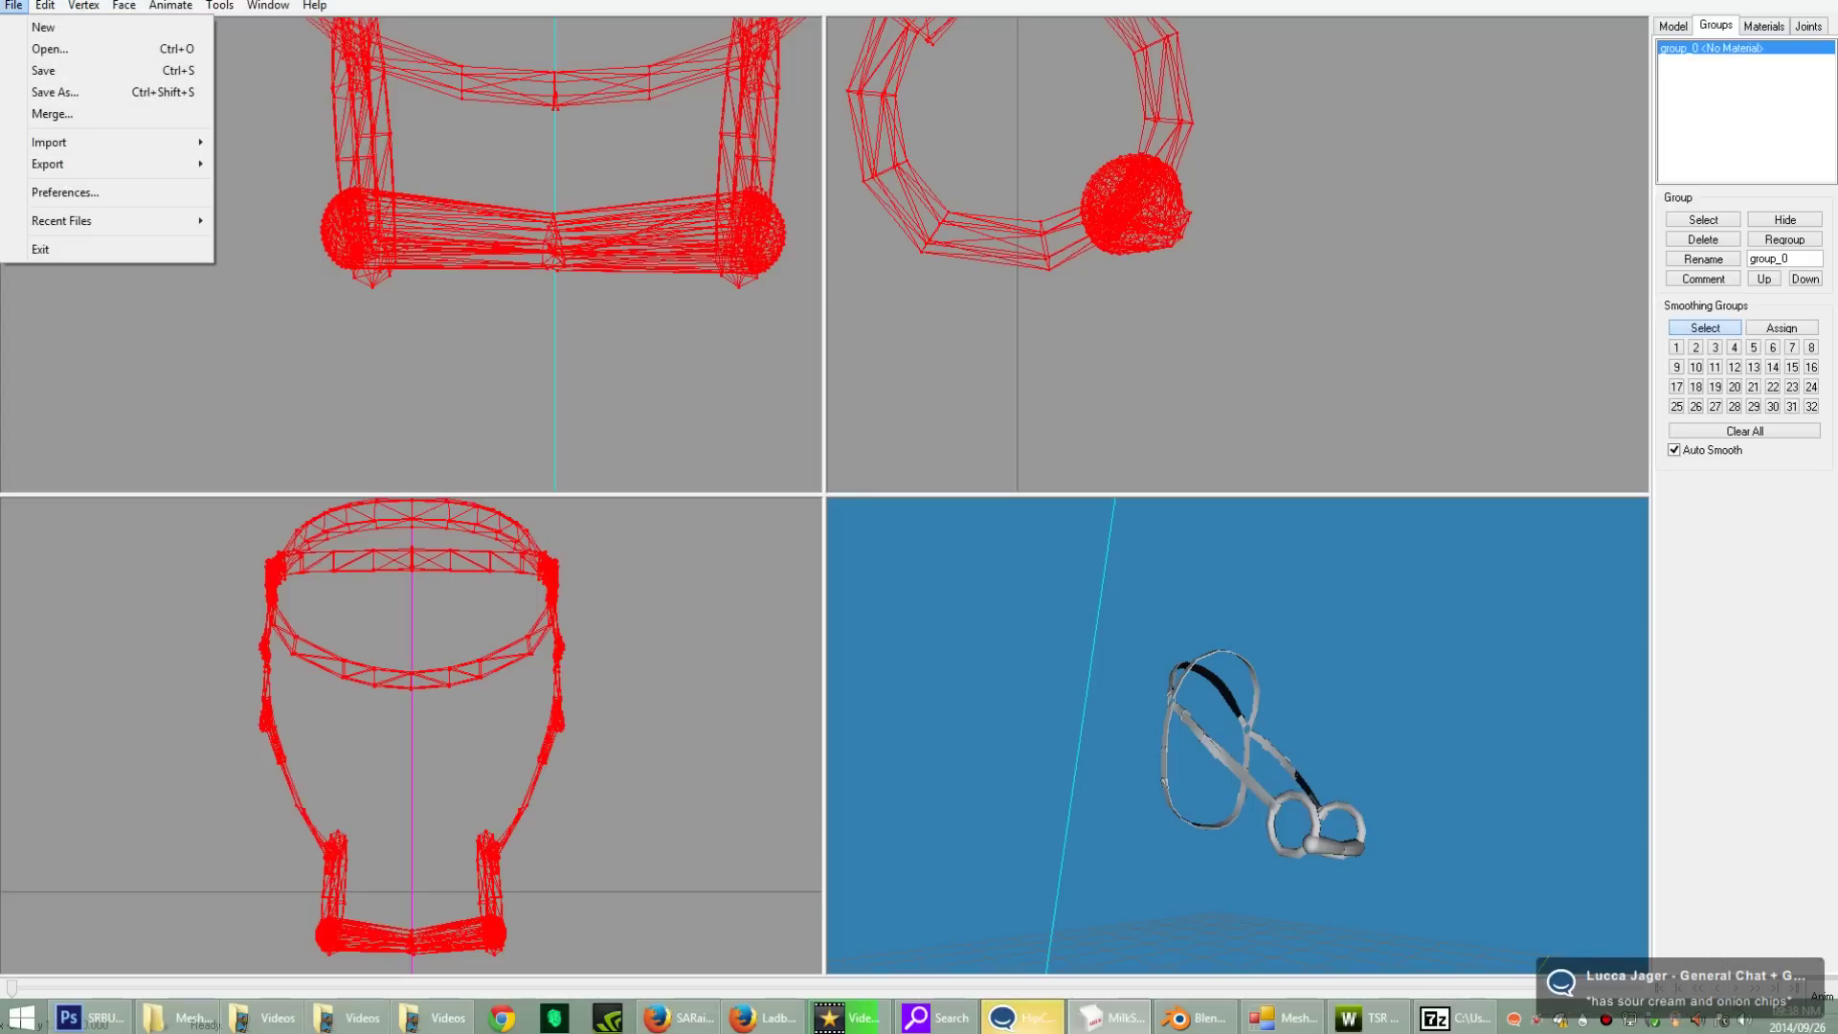
pyautogui.press('Down')
pyautogui.press('Down')
pyautogui.press('Down')
pyautogui.press('Down')
pyautogui.press('Down')
pyautogui.press('Down')
pyautogui.press('Right')
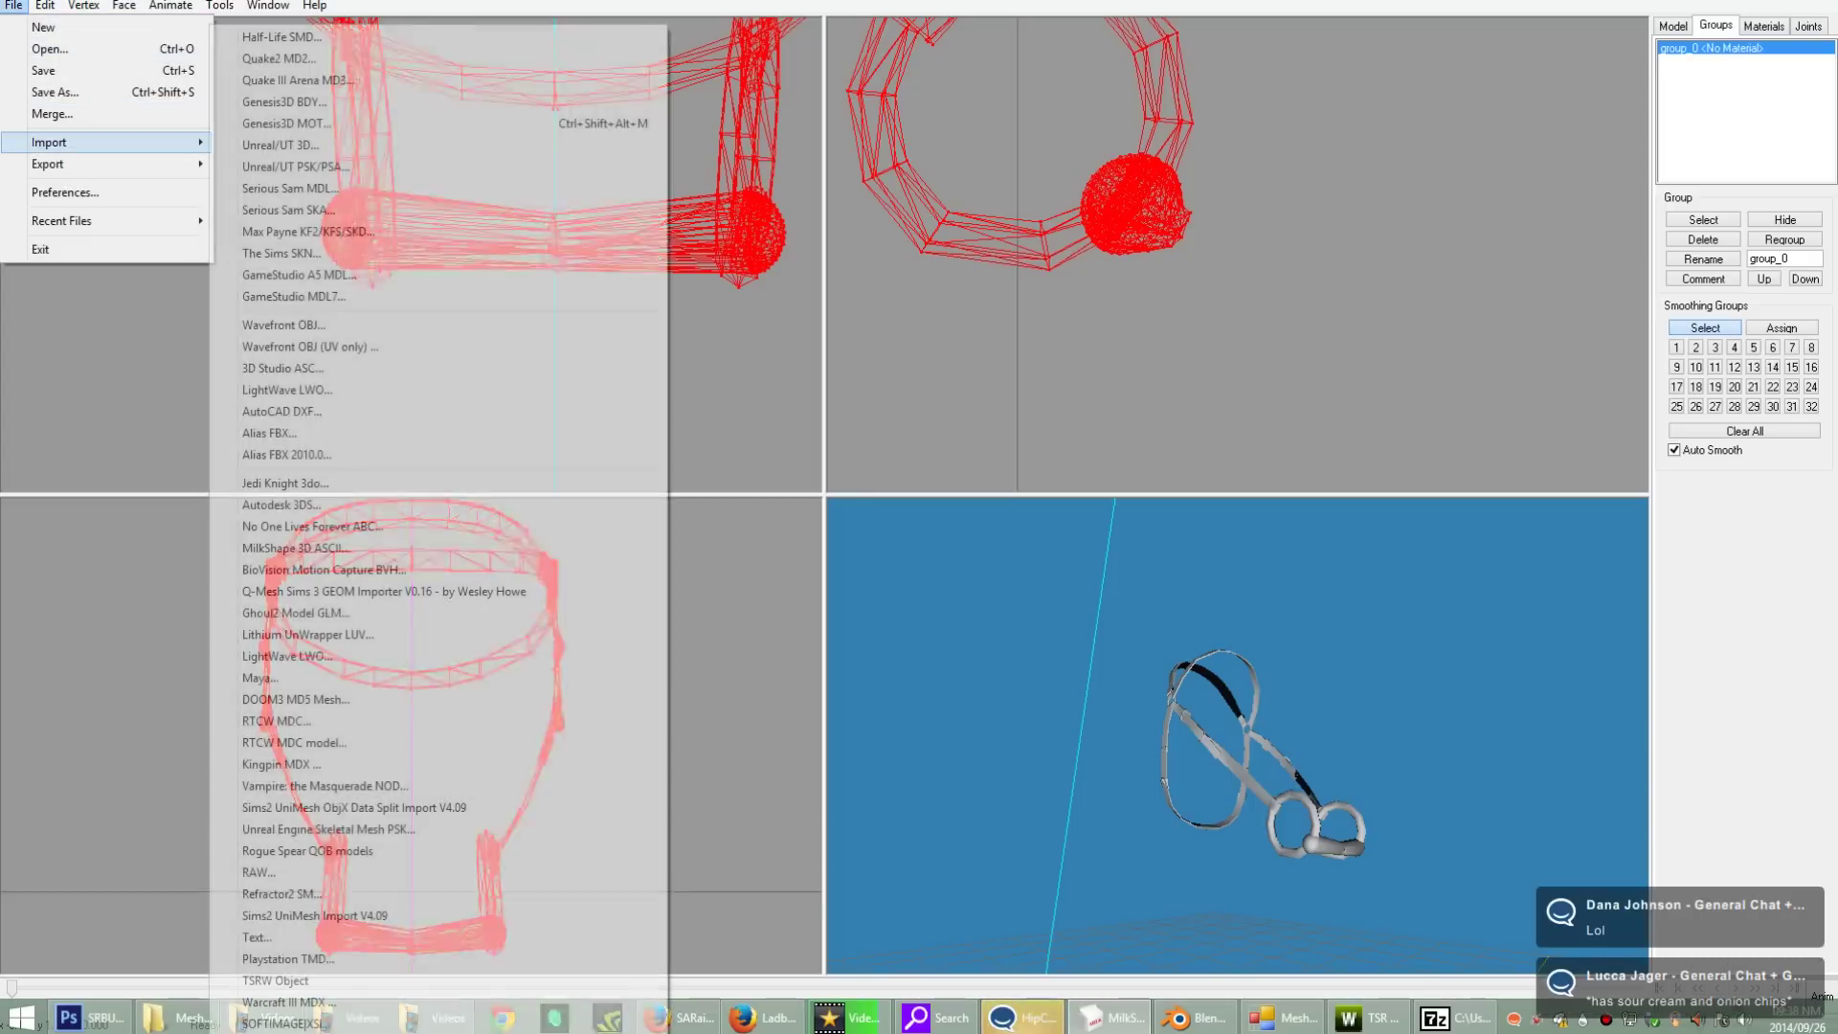
pyautogui.press('Down')
pyautogui.press('Down')
pyautogui.press('Down')
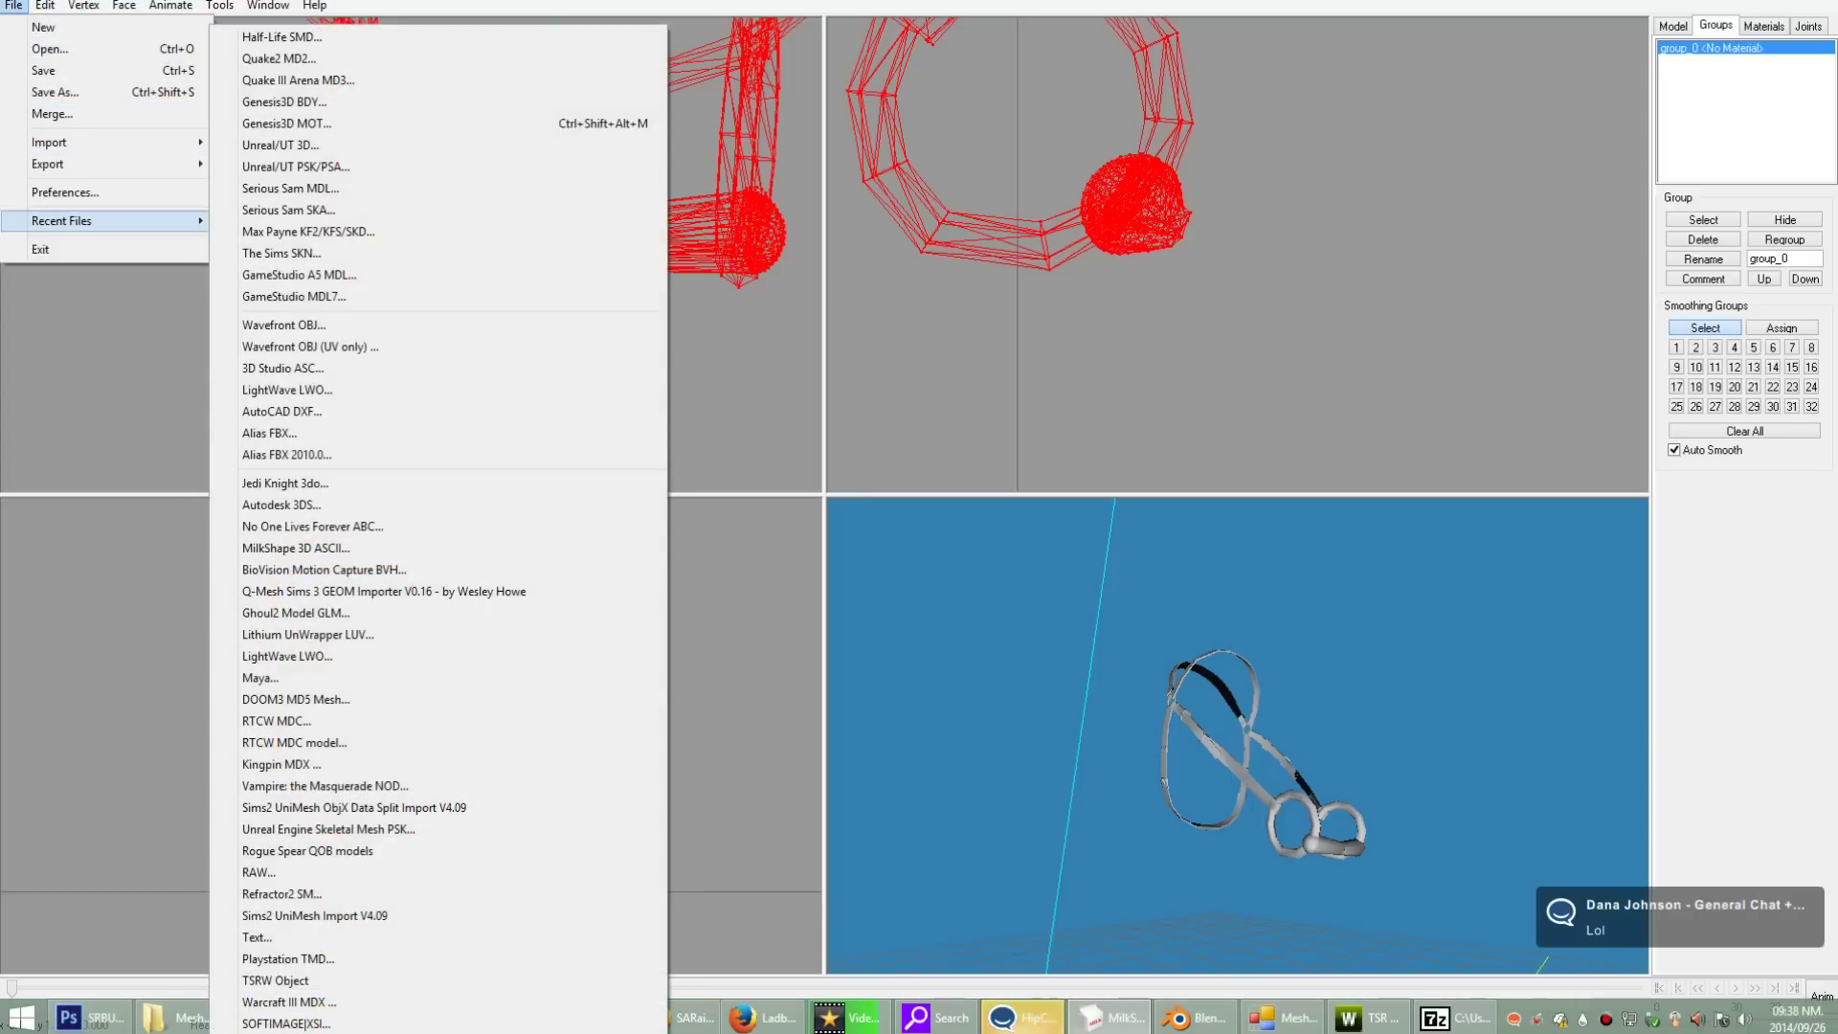
pyautogui.press('Up')
pyautogui.moveTo(105, 163)
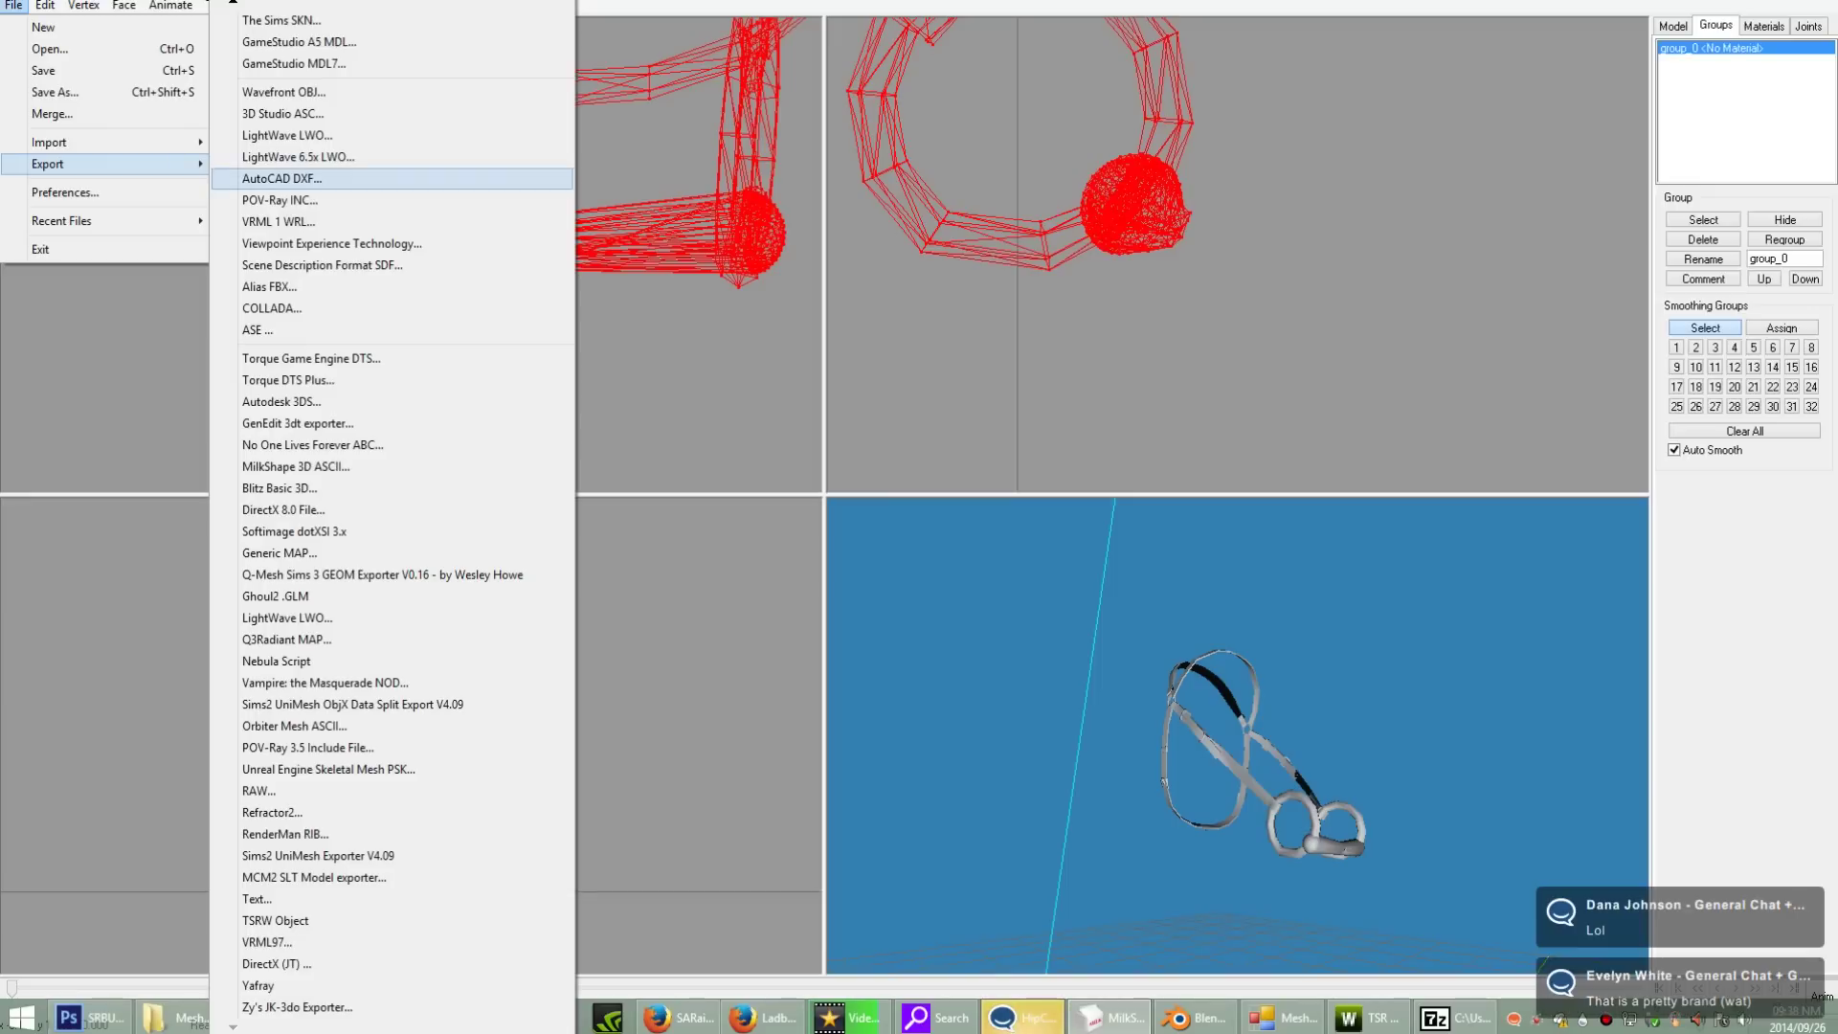
pyautogui.press('End')
pyautogui.press('Up')
pyautogui.press('Up')
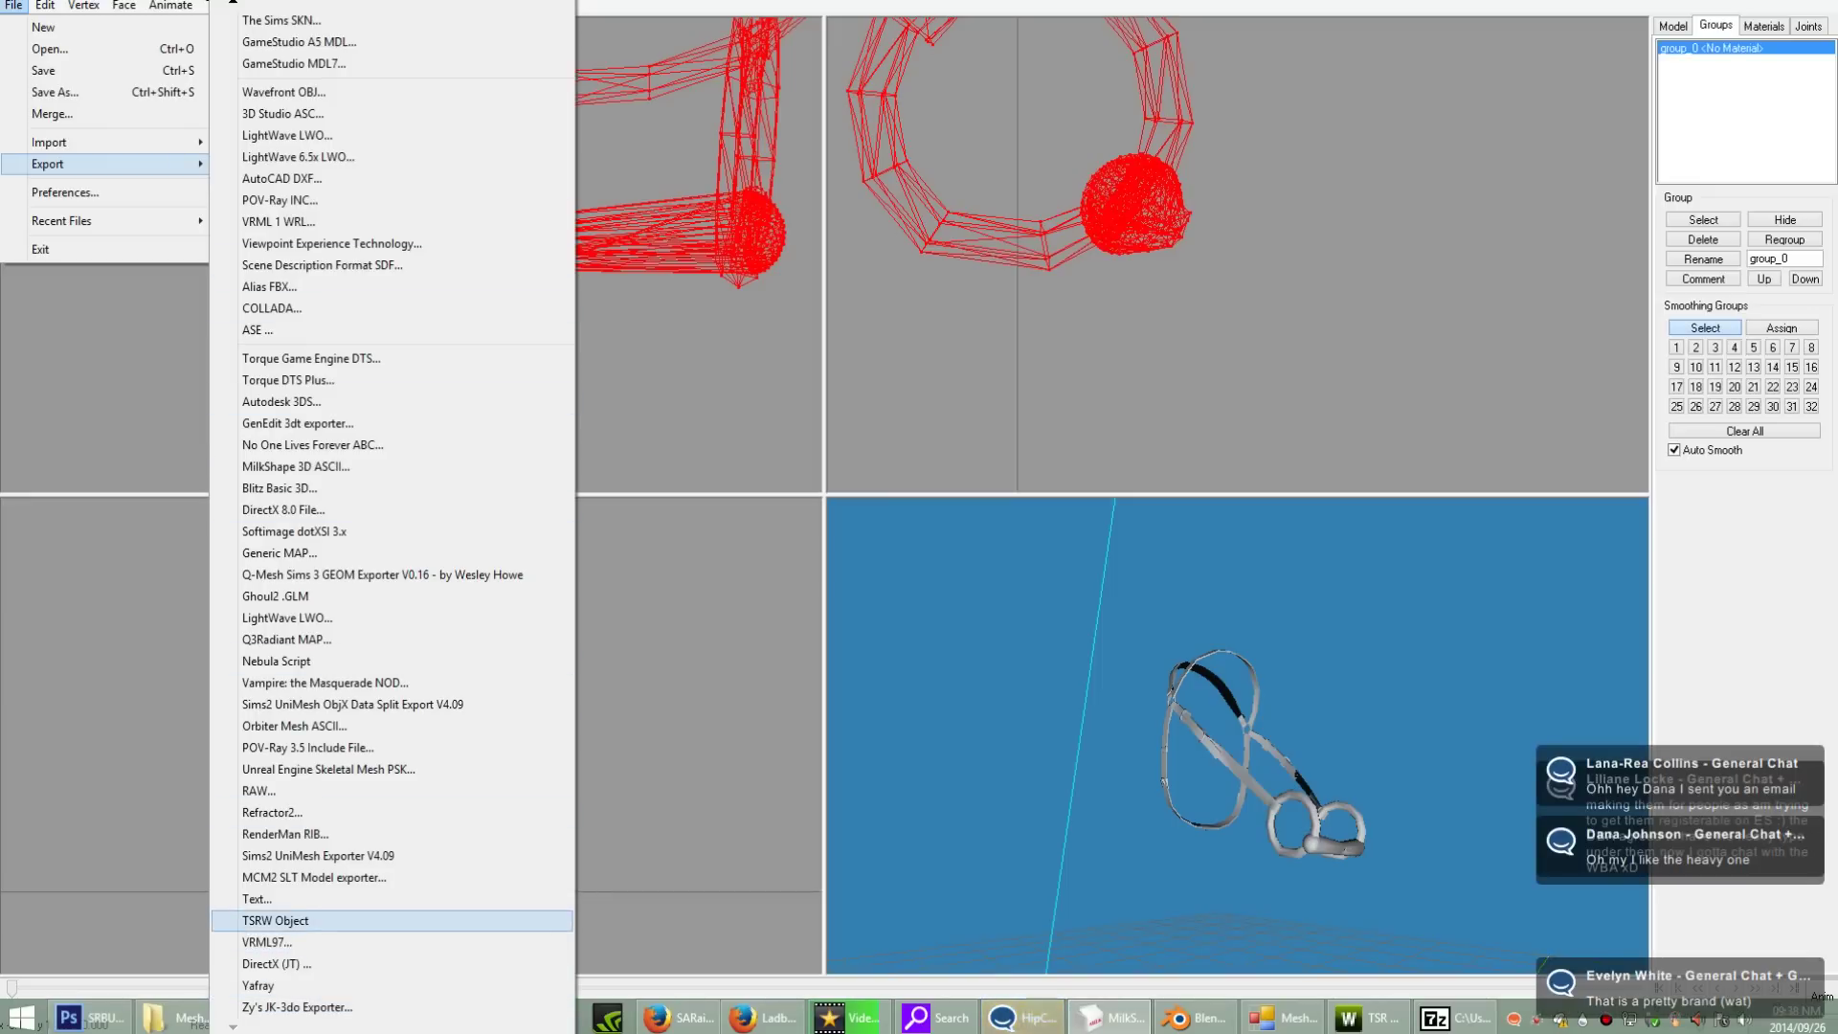
pyautogui.press('Return')
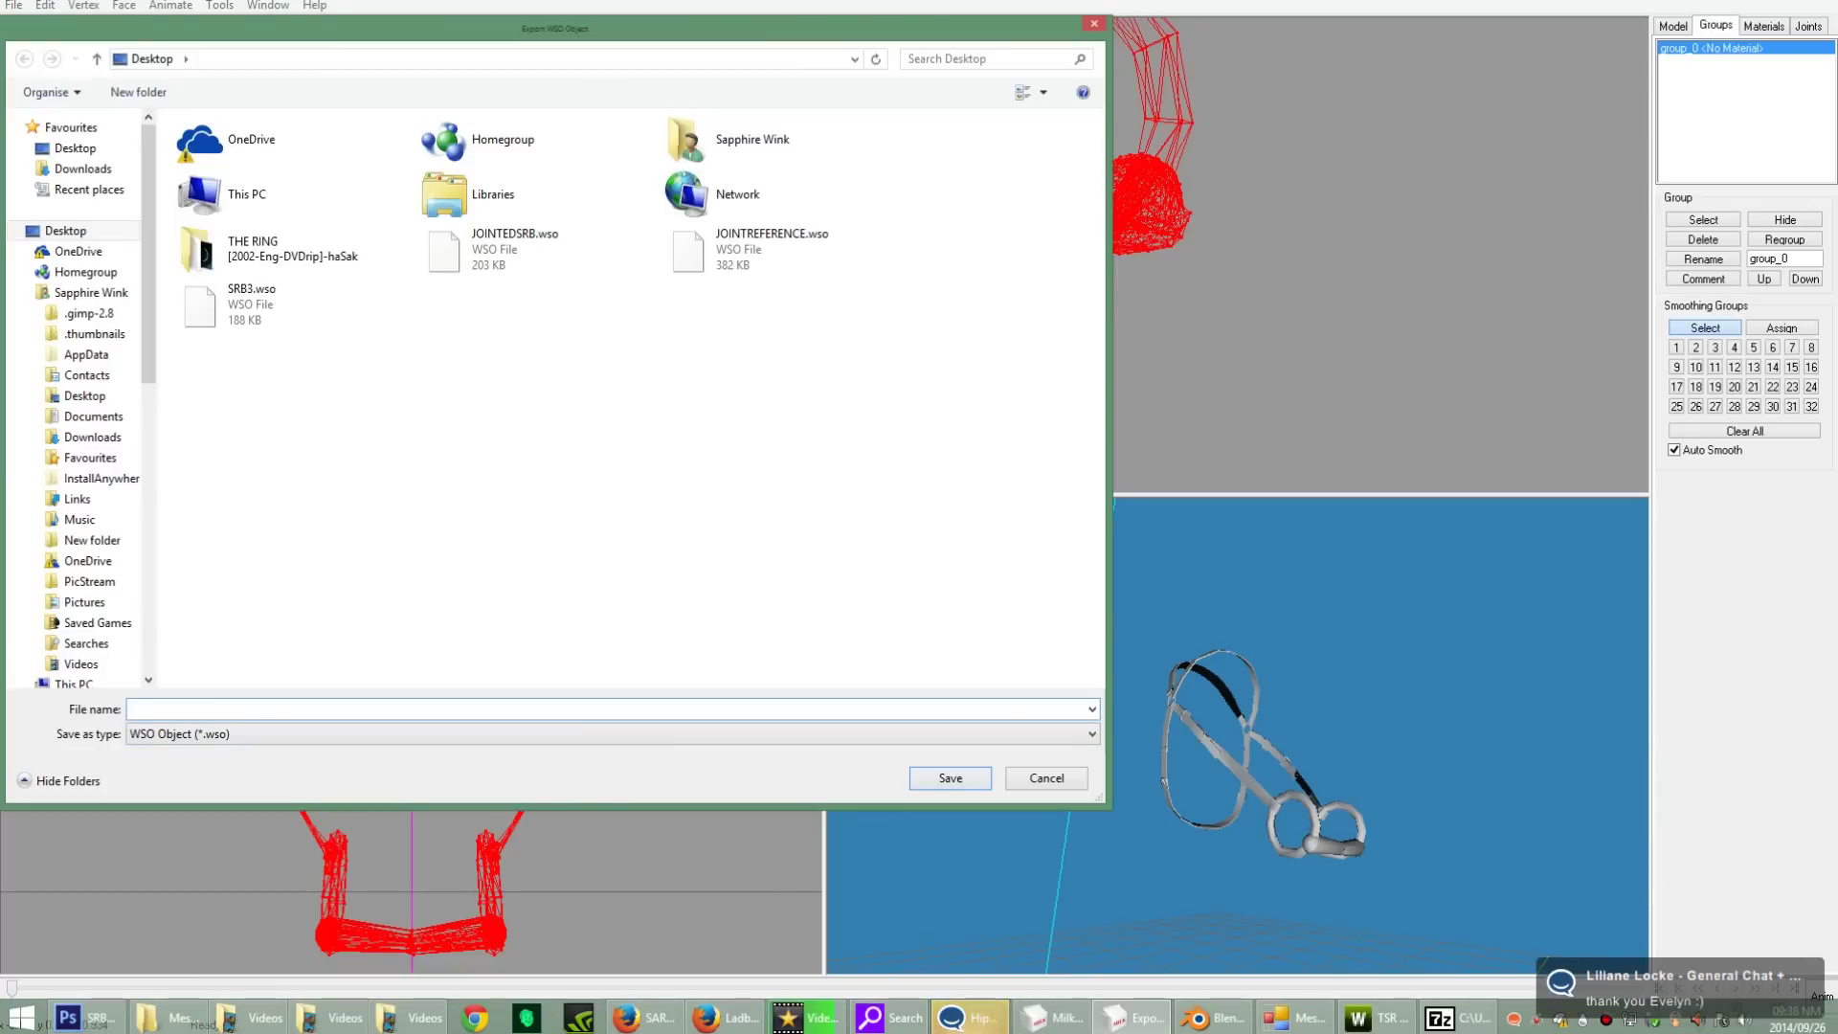
# Step: Save the exported mesh on the Desktop as a WSO Object named nonjointedSRB
pyautogui.write('non')
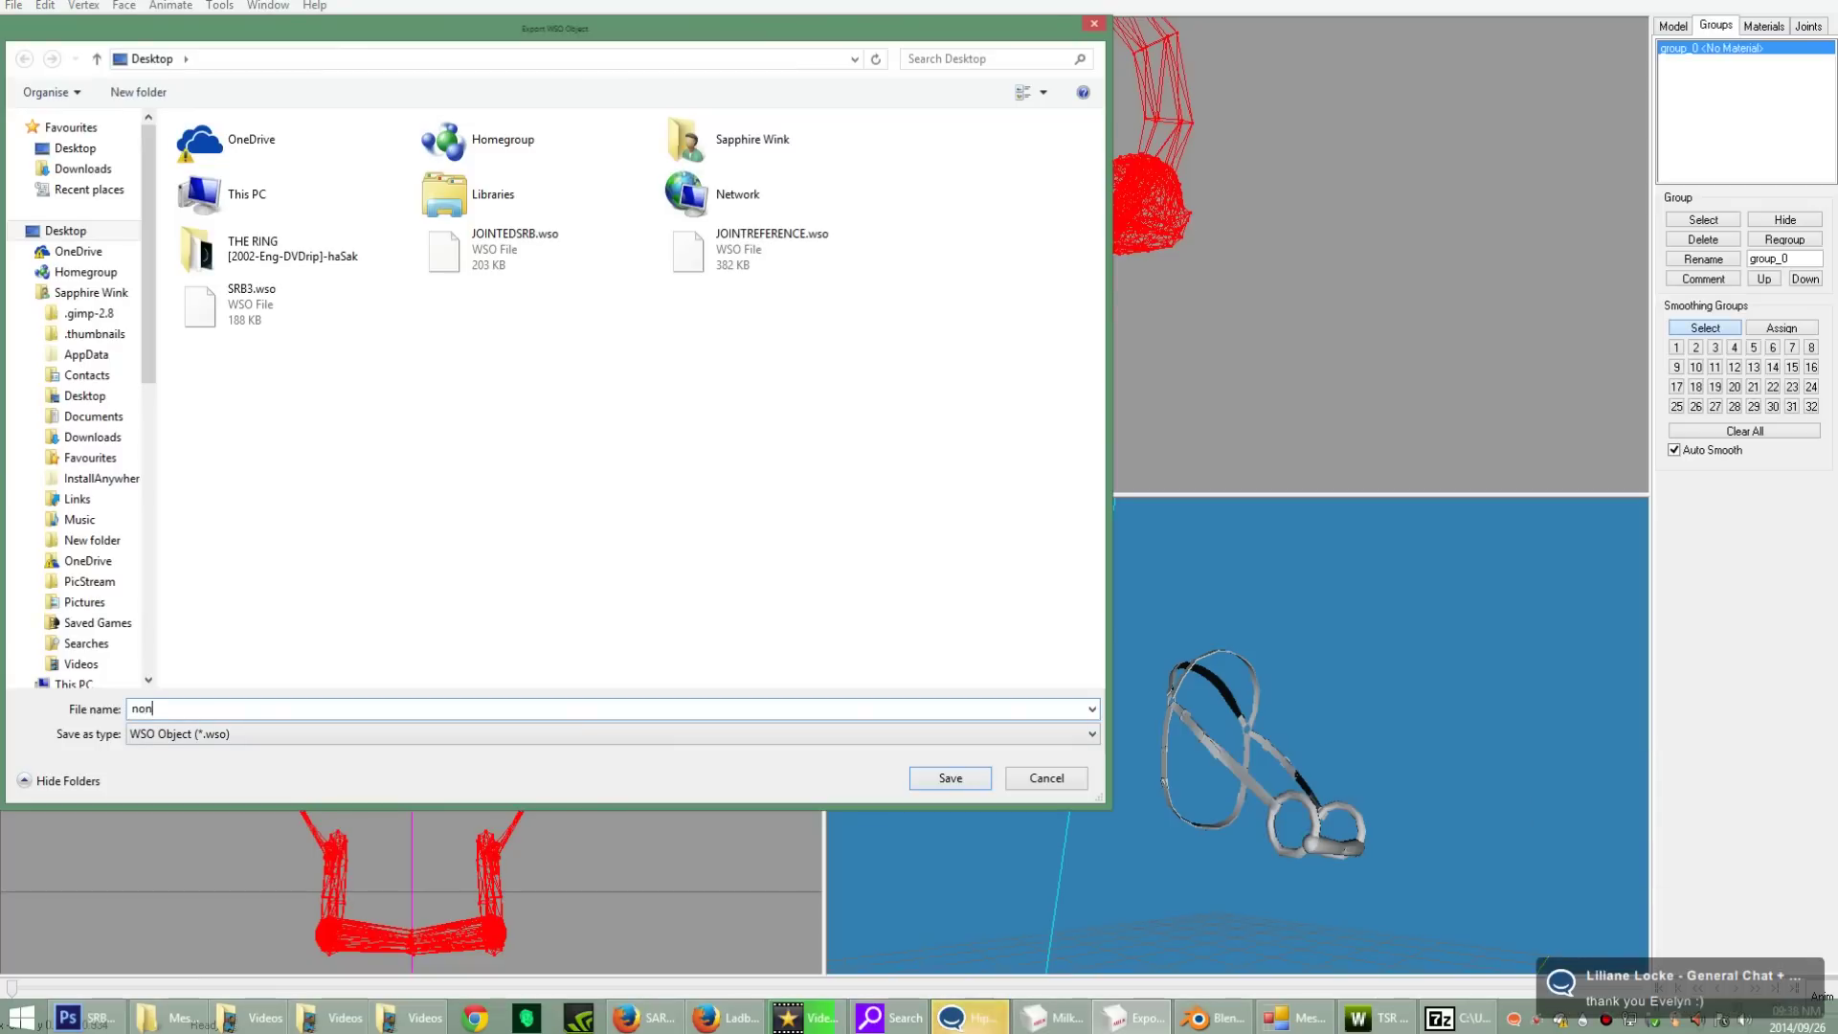
pyautogui.write('jointed')
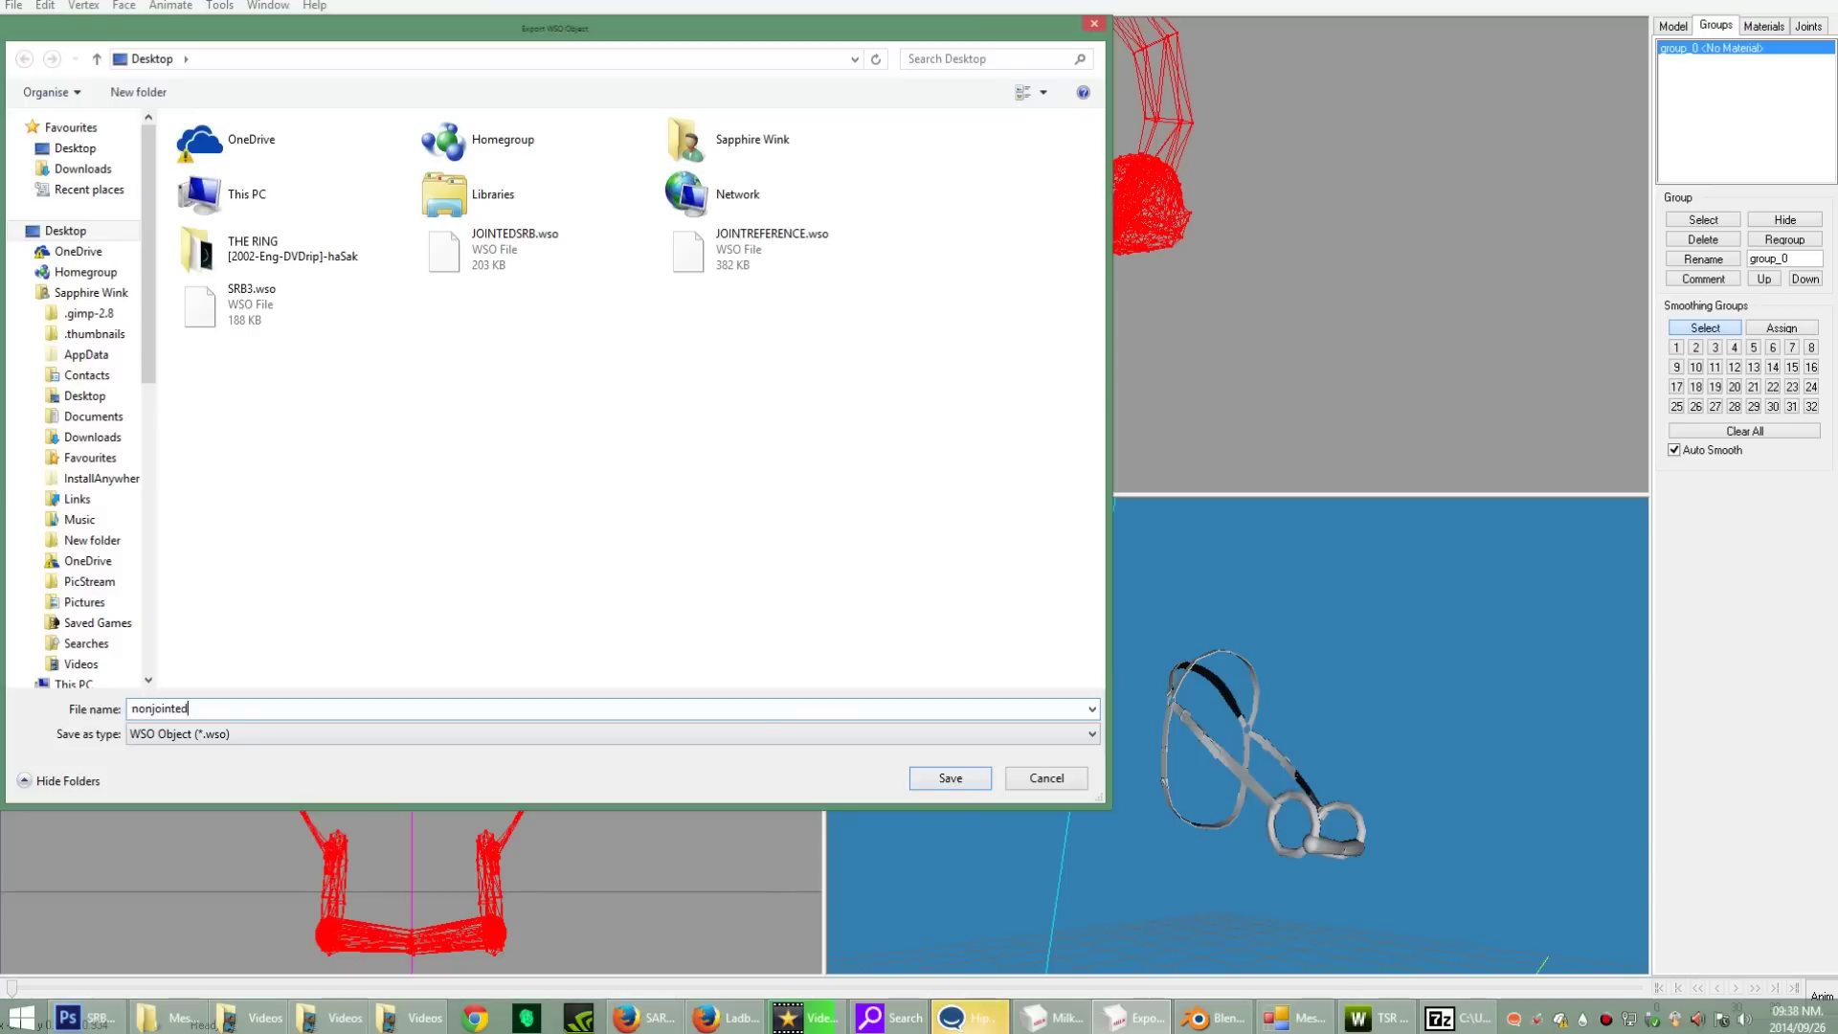
pyautogui.write('SRB')
pyautogui.click(613, 734)
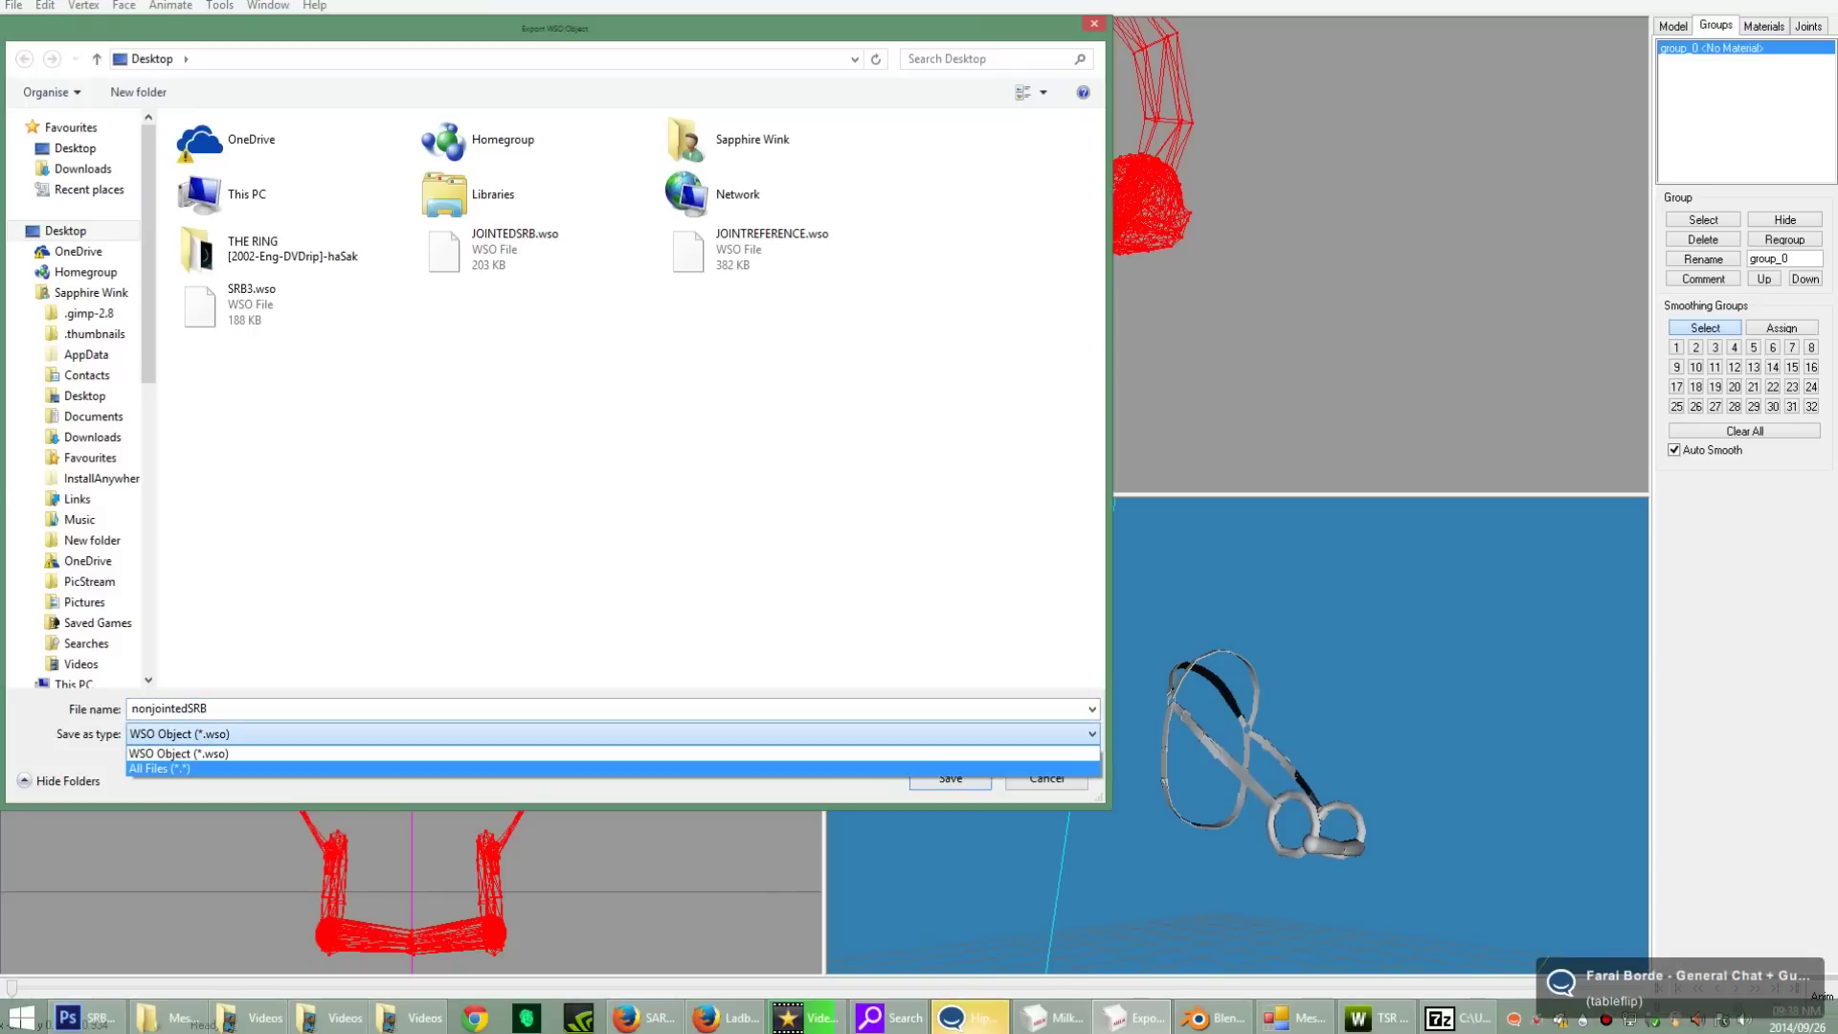
pyautogui.click(613, 752)
pyautogui.click(950, 777)
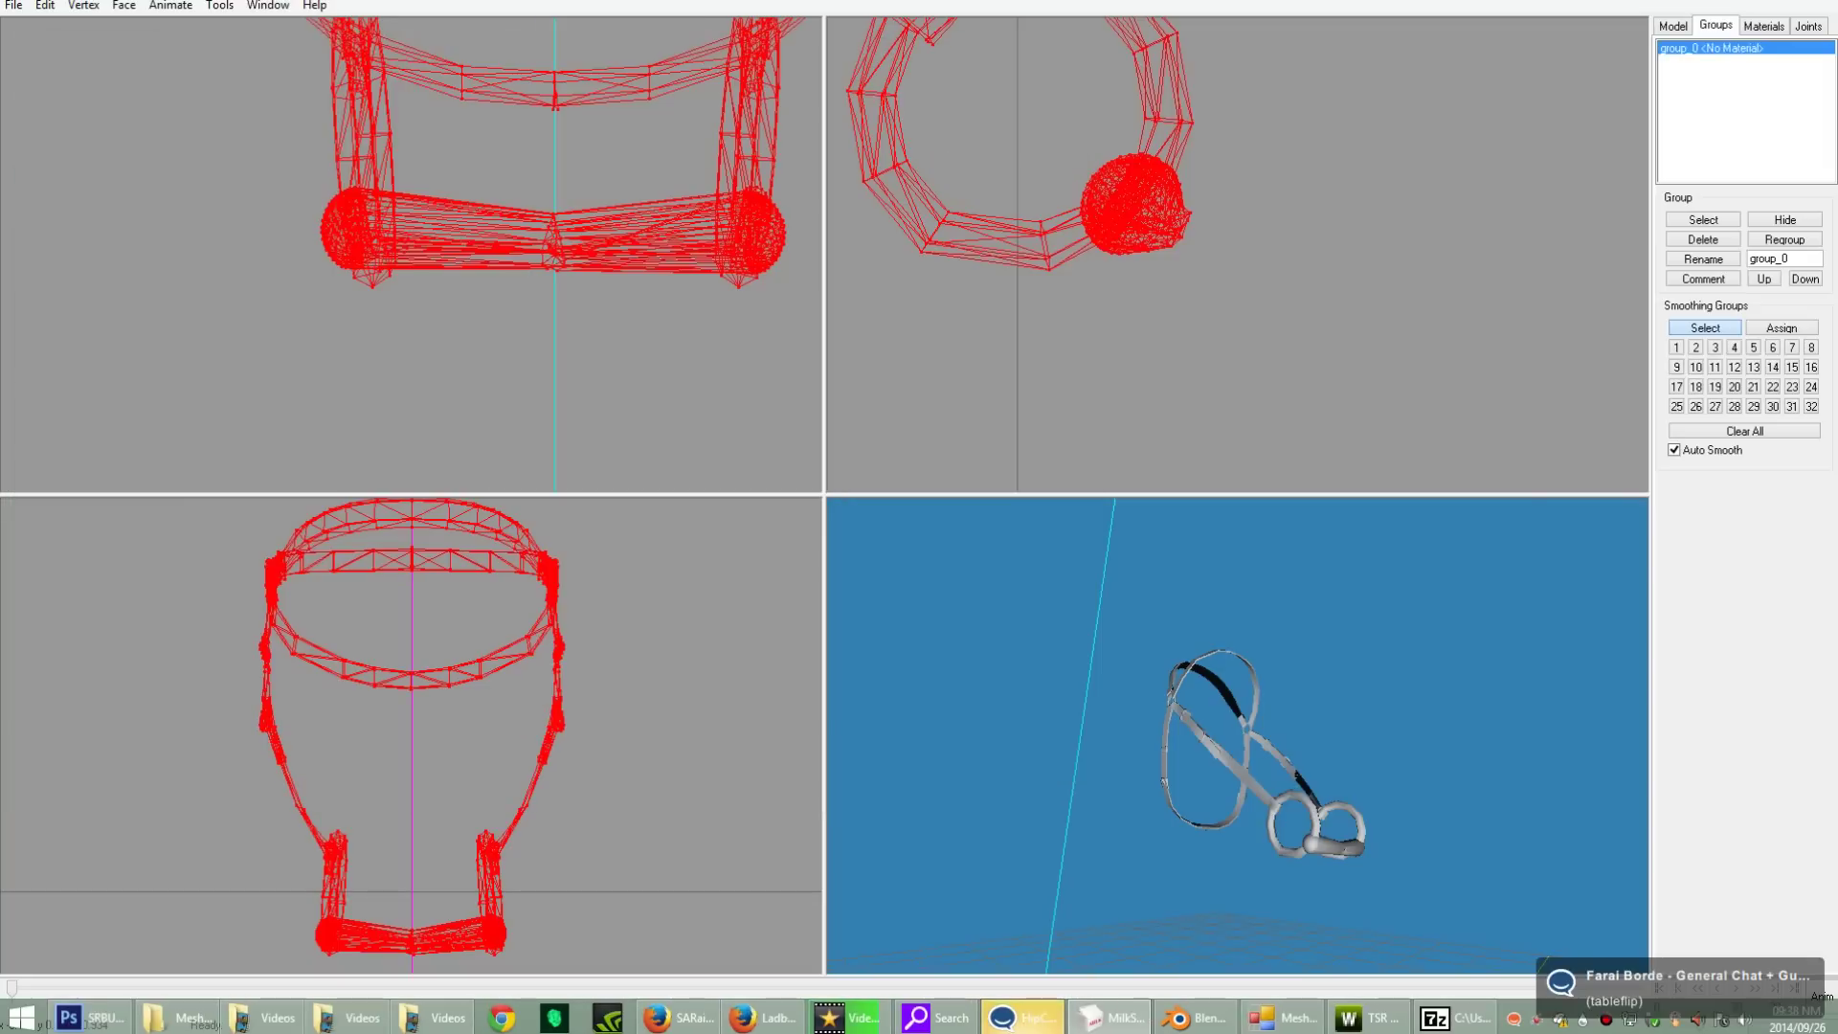
# Step: Switch to TSR Workshop and select the high level of detail mesh of the cloned bridle
pyautogui.click(1283, 1018)
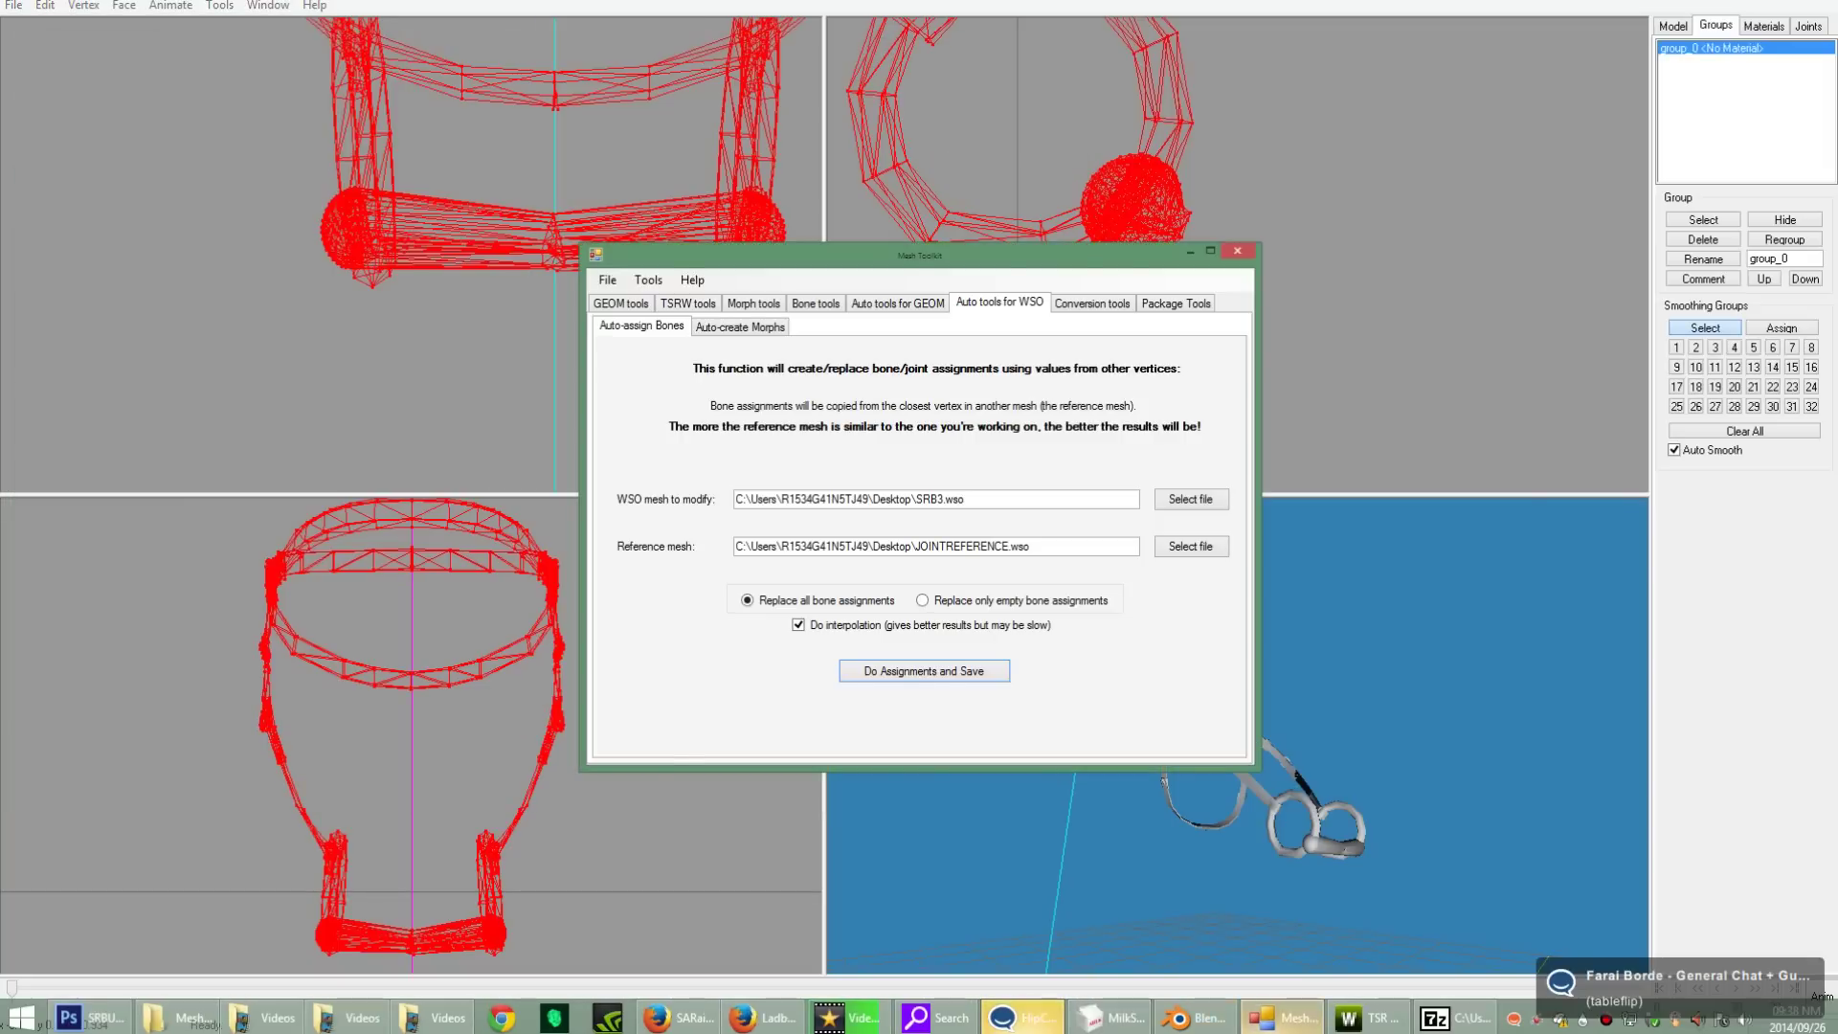
pyautogui.click(1368, 1018)
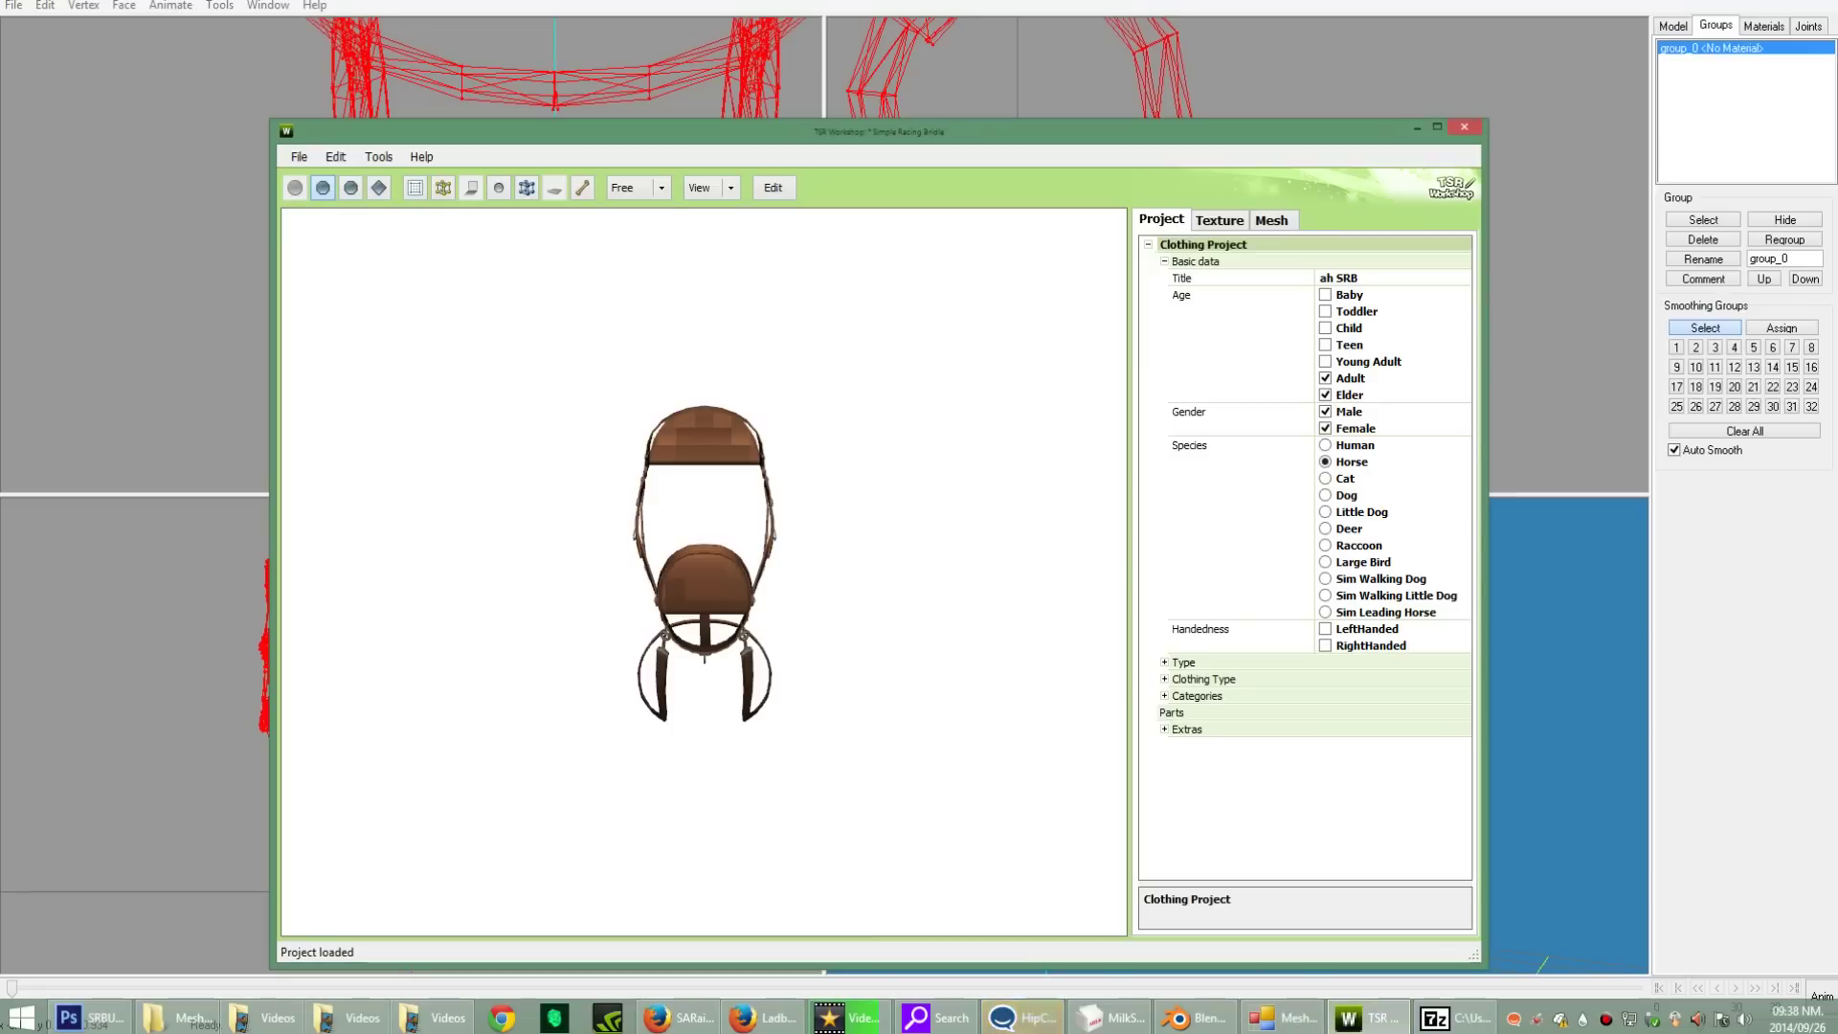
pyautogui.click(1271, 220)
pyautogui.click(1261, 278)
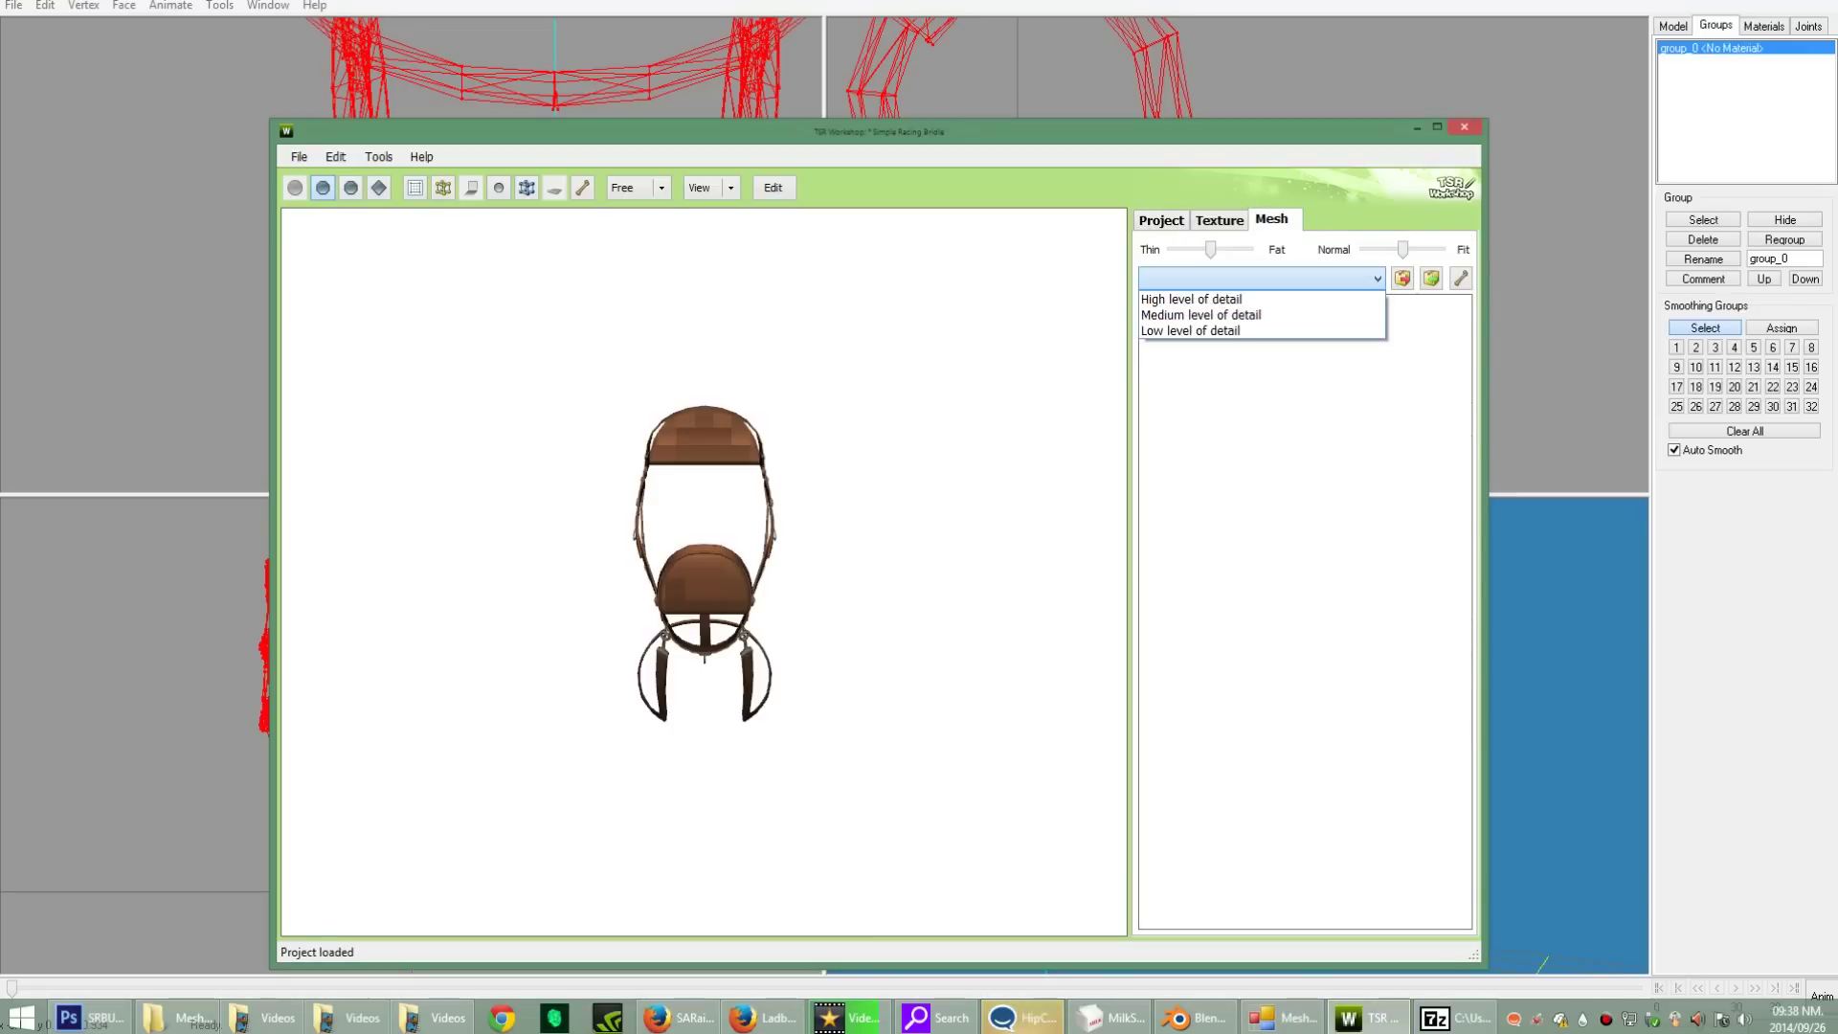
pyautogui.press('Return')
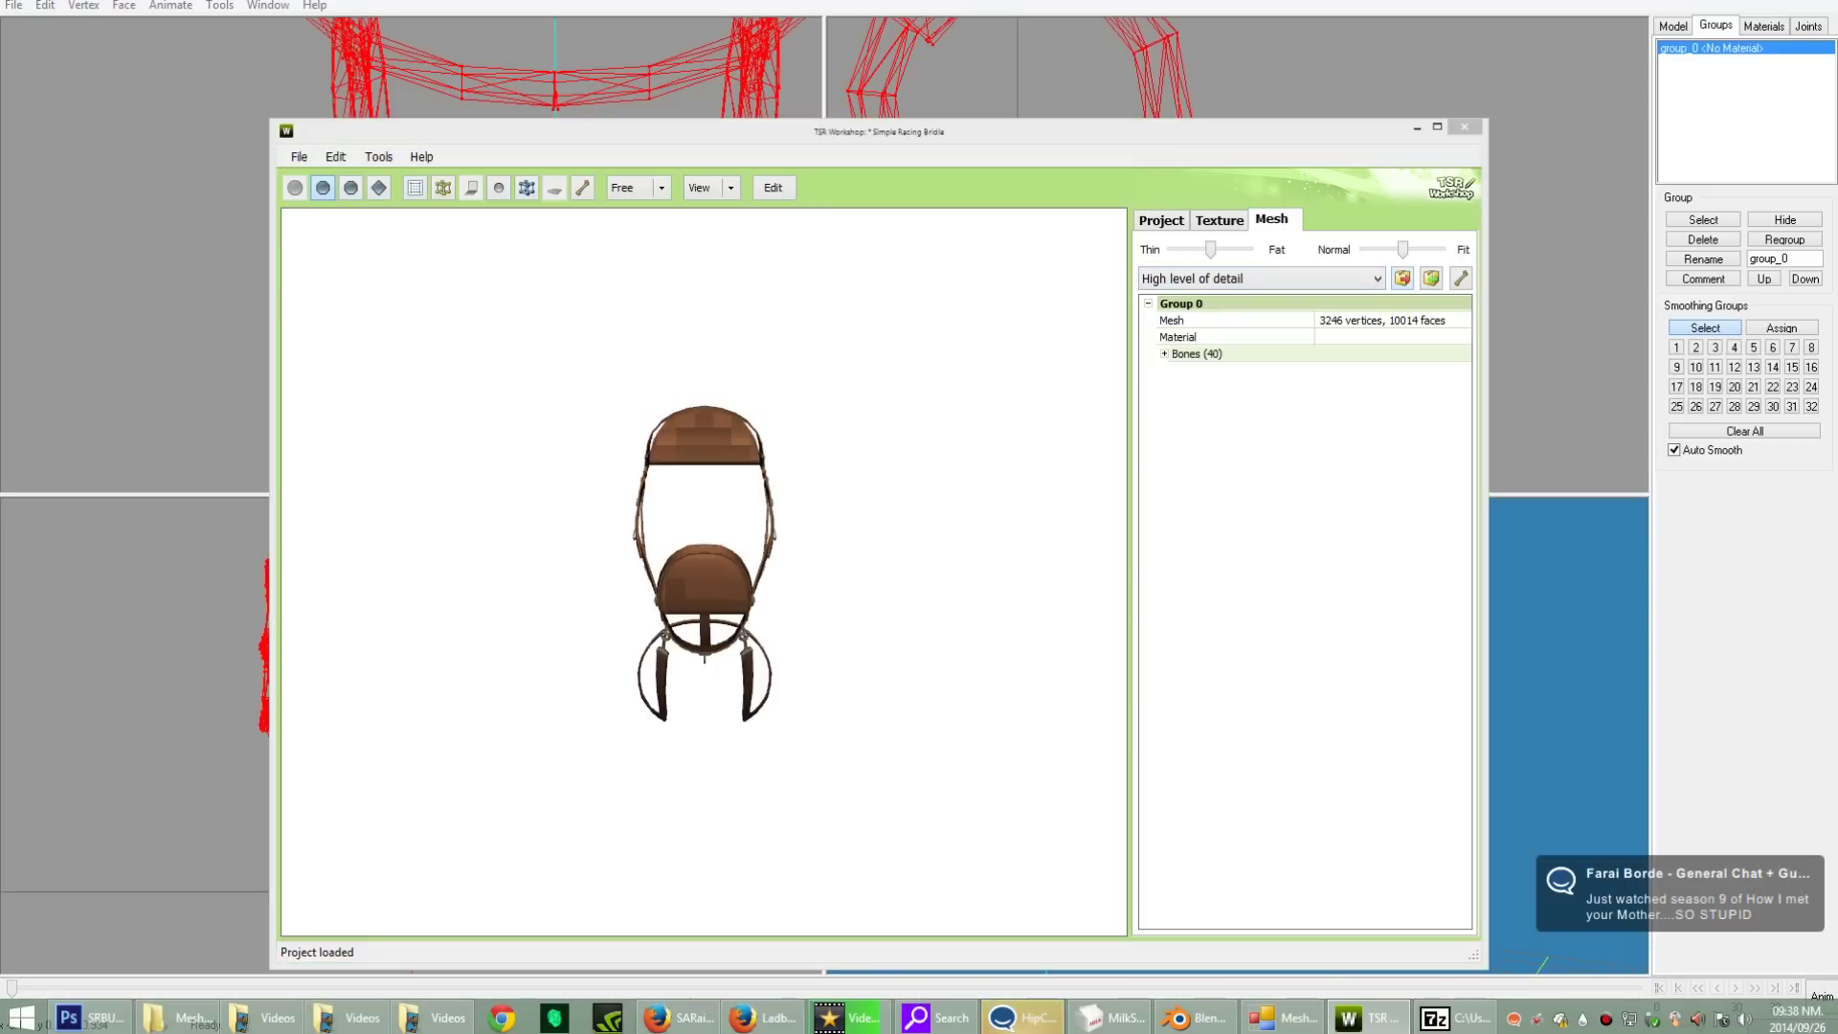
# Step: Export the cloned bridle's mesh to the Desktop as a Workshop Object named referencejoints
pyautogui.hotkey('ctrl', 's')
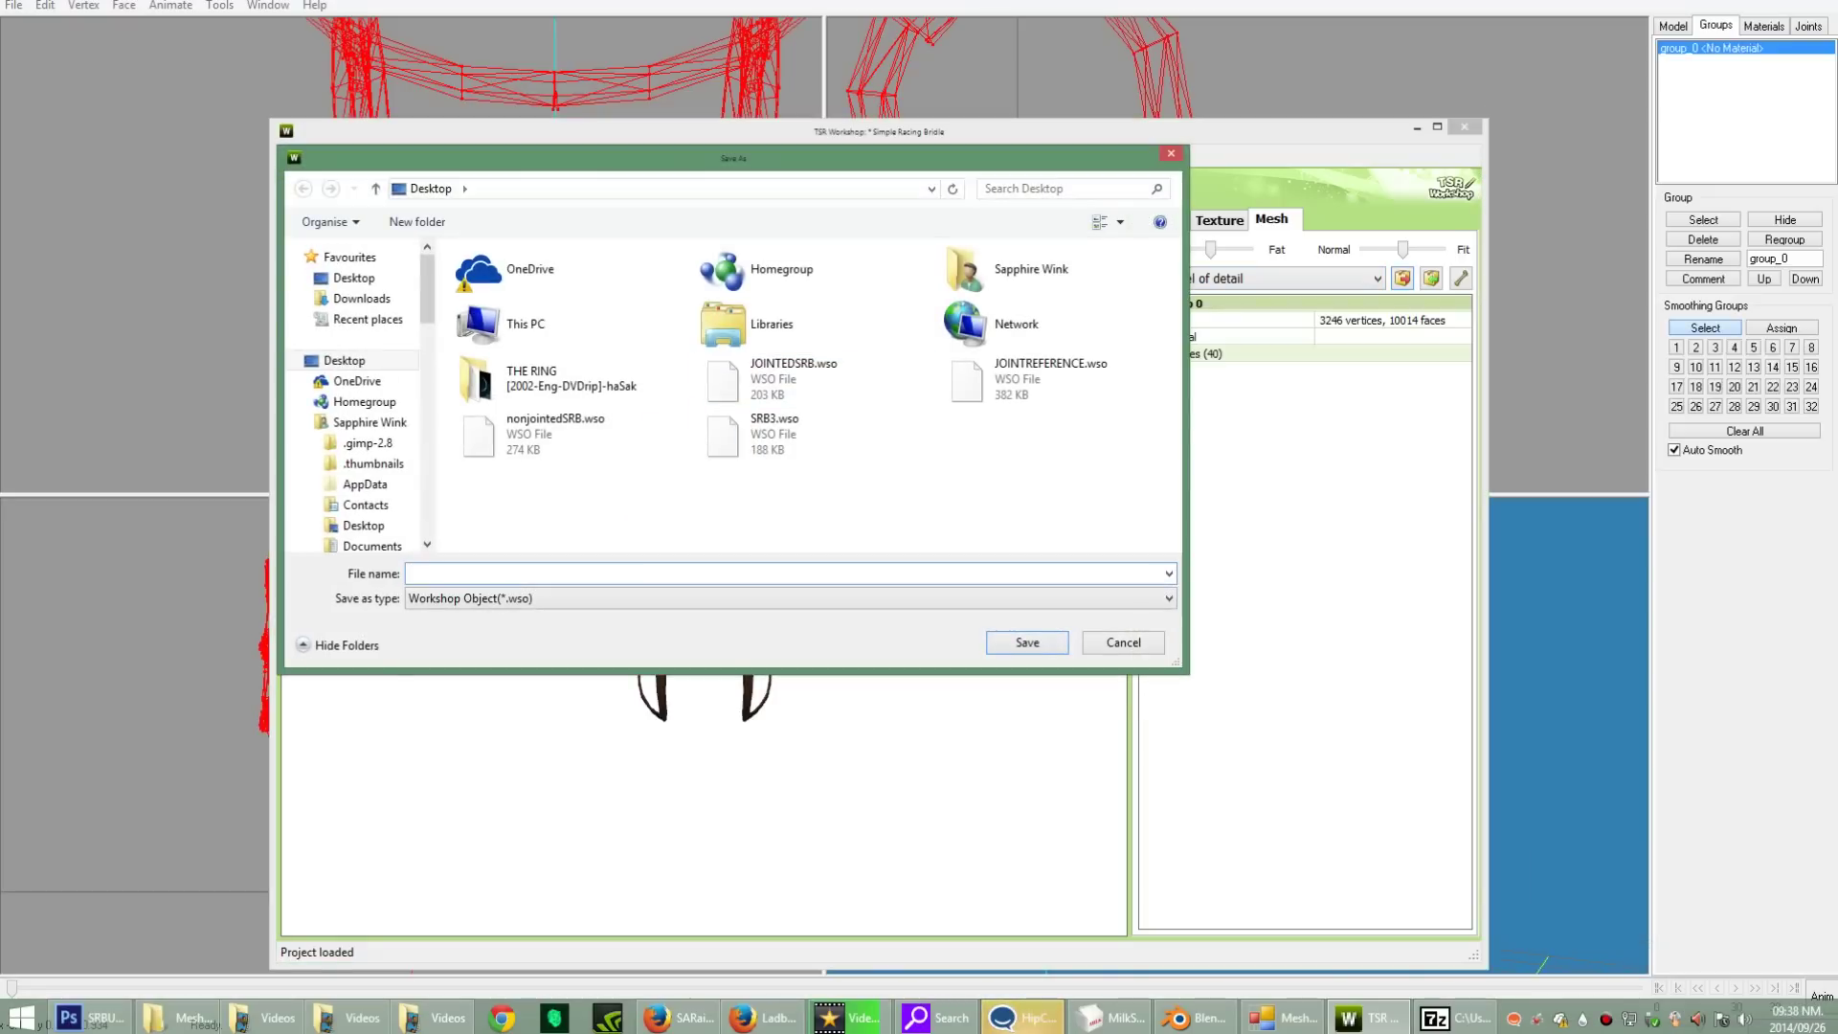
pyautogui.write('r')
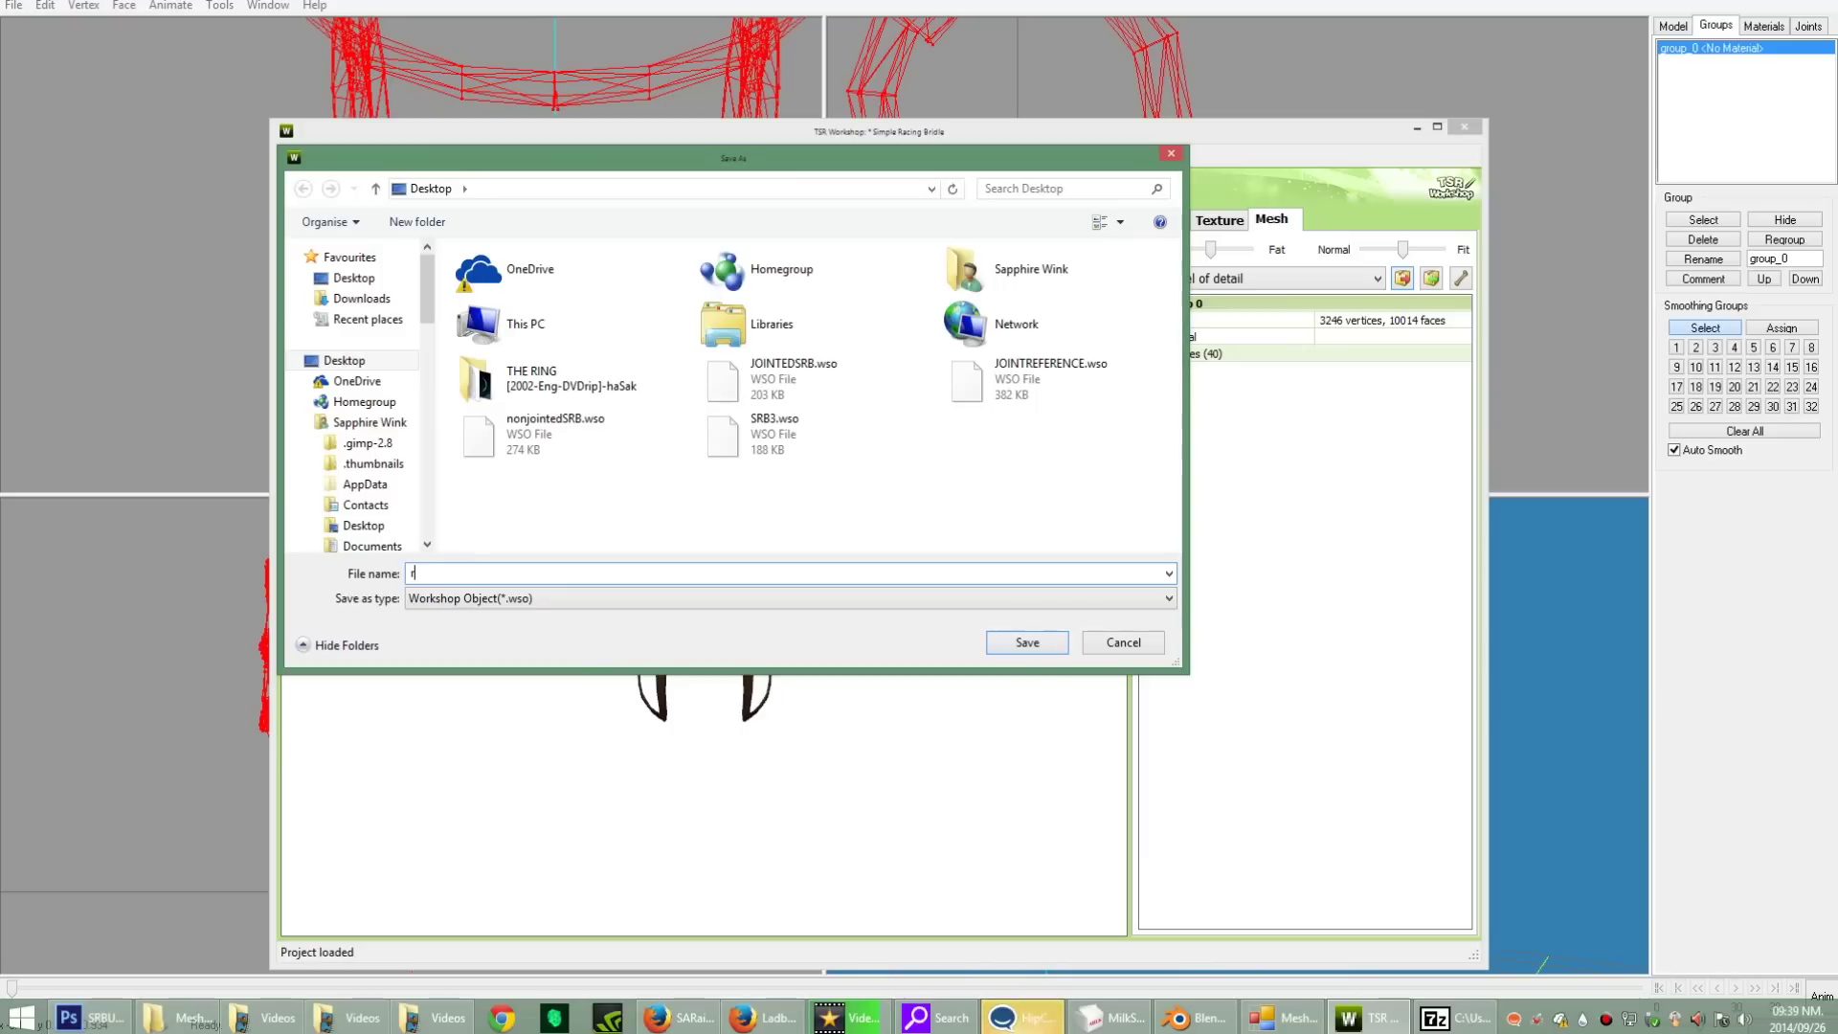
pyautogui.write('eferencejoints')
pyautogui.press('Return')
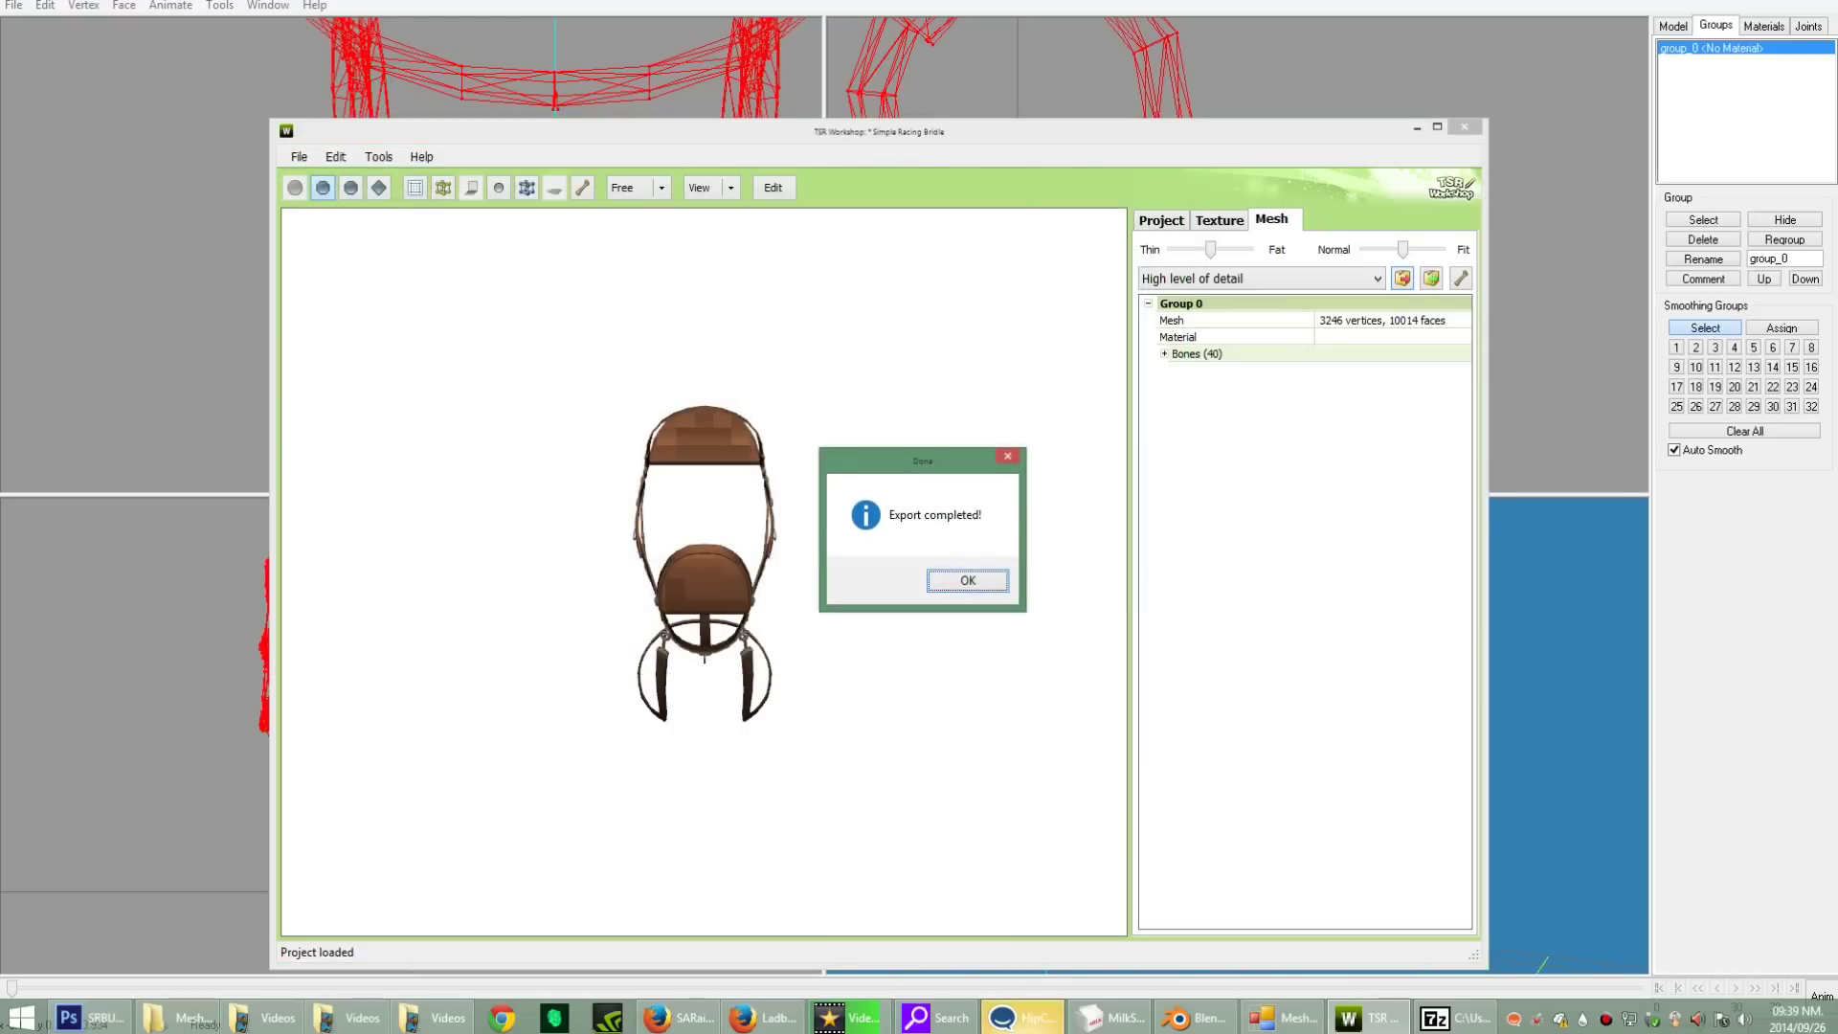
pyautogui.press('Return')
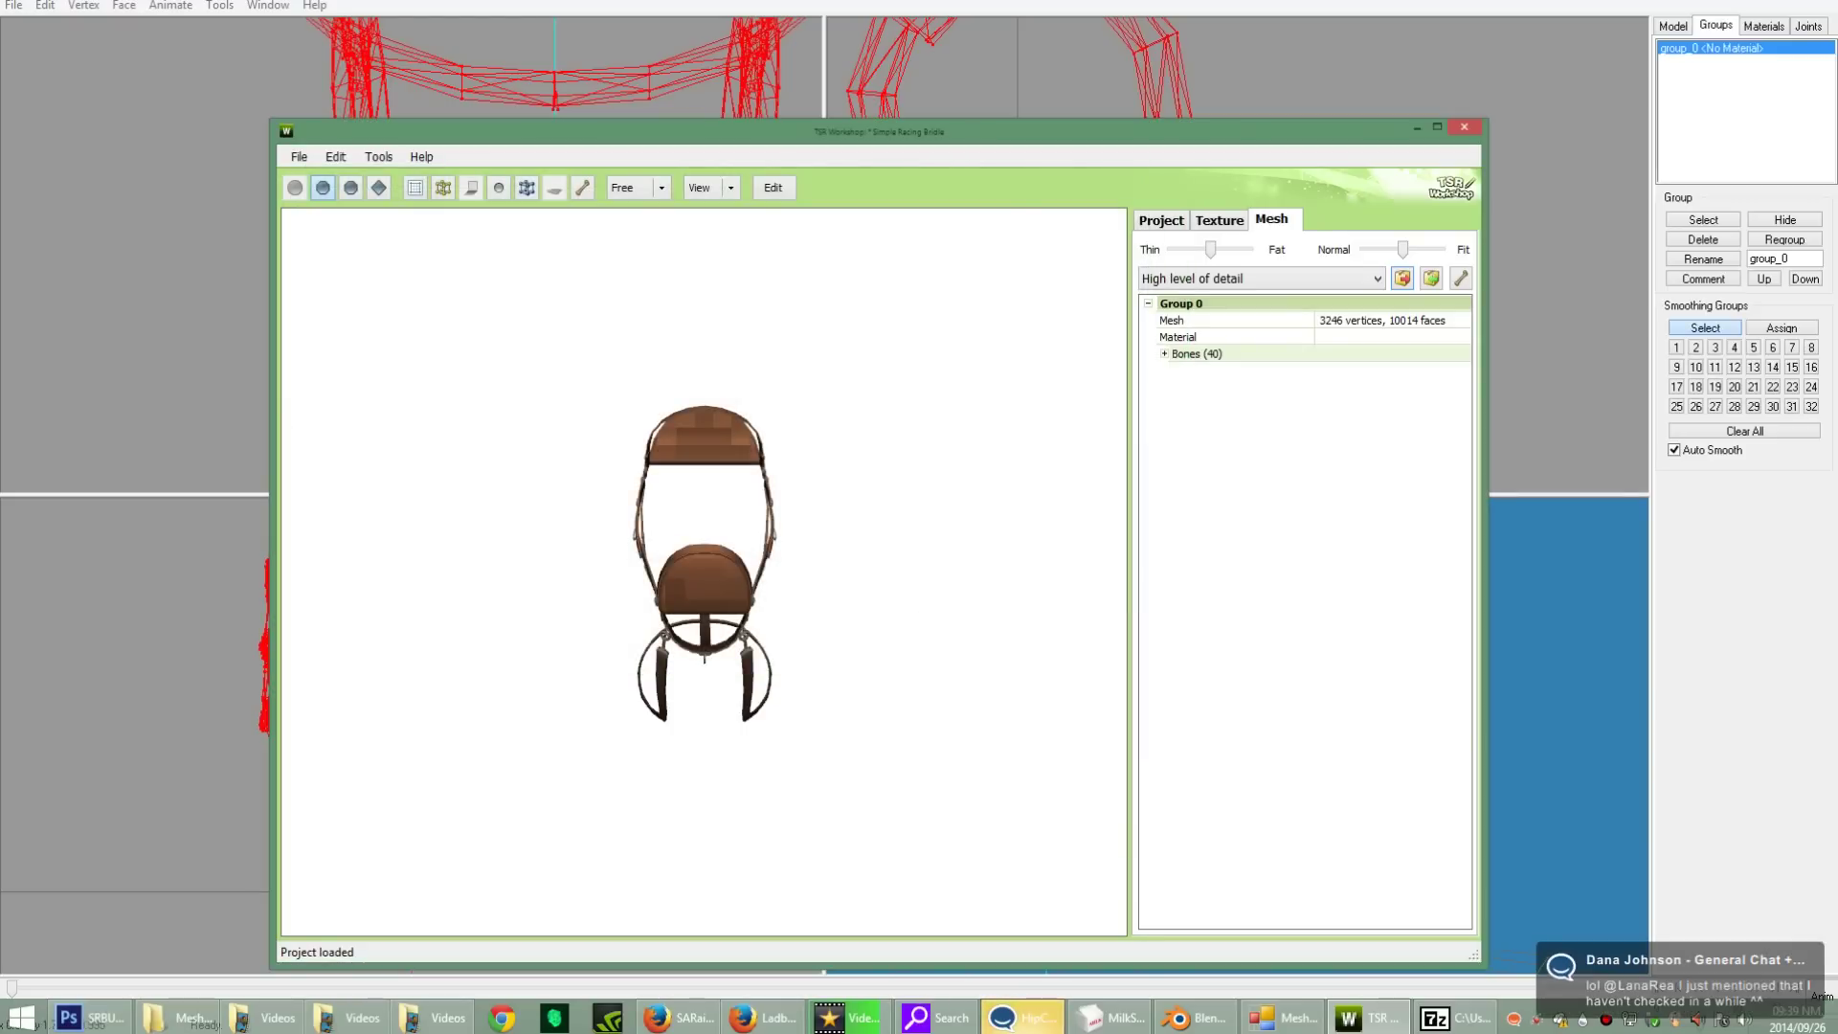
# Step: Switch to Mesh Toolkit and choose nonjointedSRB.wso as the WSO mesh to modify for automatic bone assignment
pyautogui.click(1375, 320)
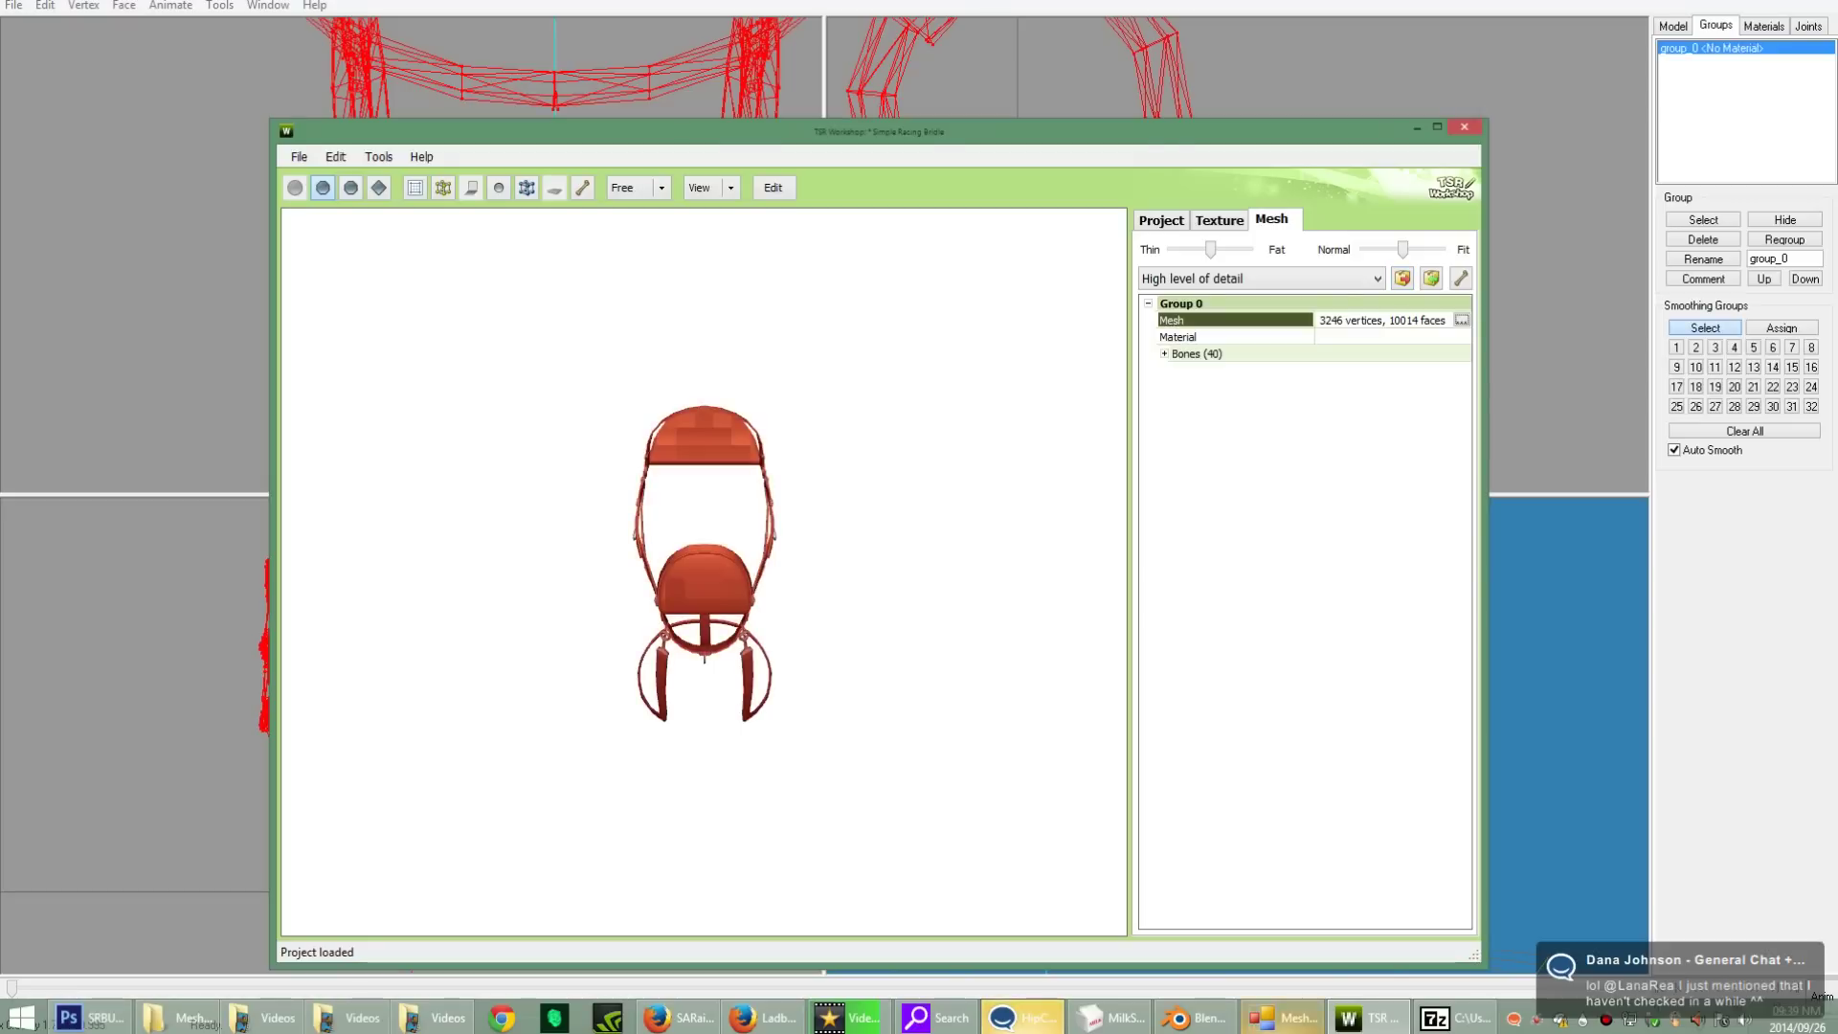
pyautogui.click(1283, 1018)
pyautogui.click(1190, 499)
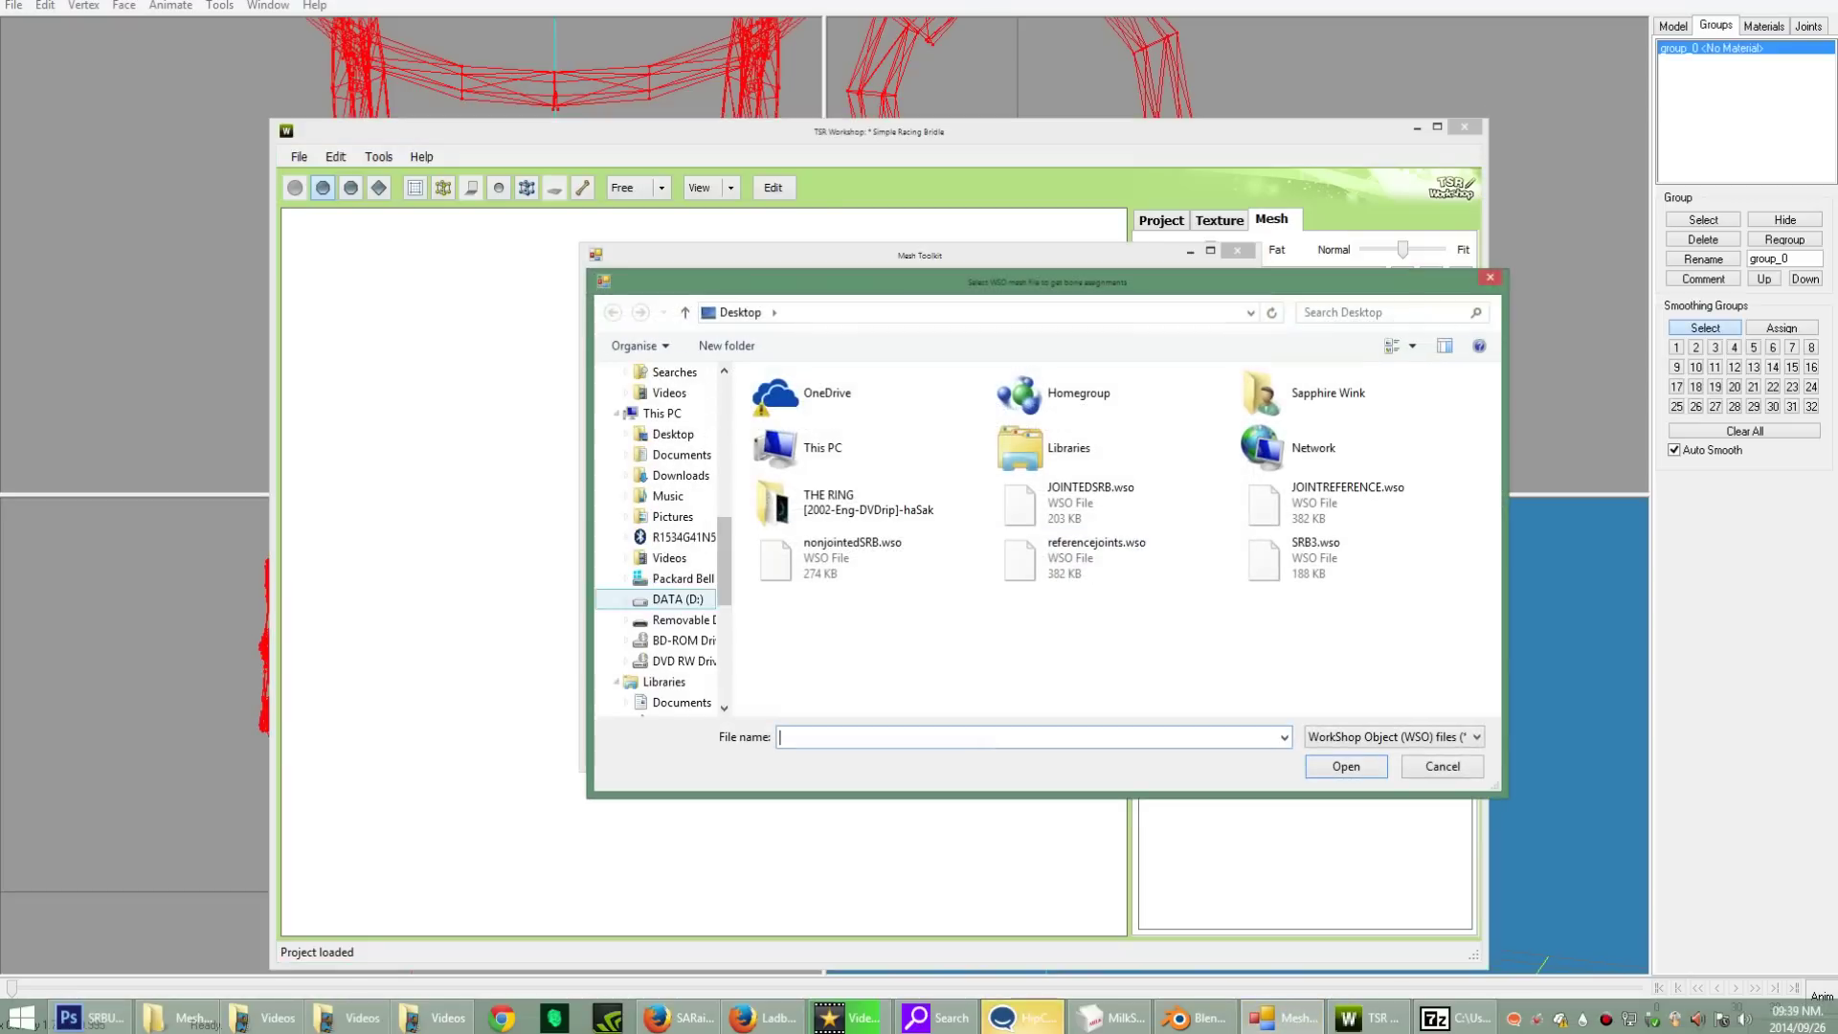
pyautogui.click(852, 557)
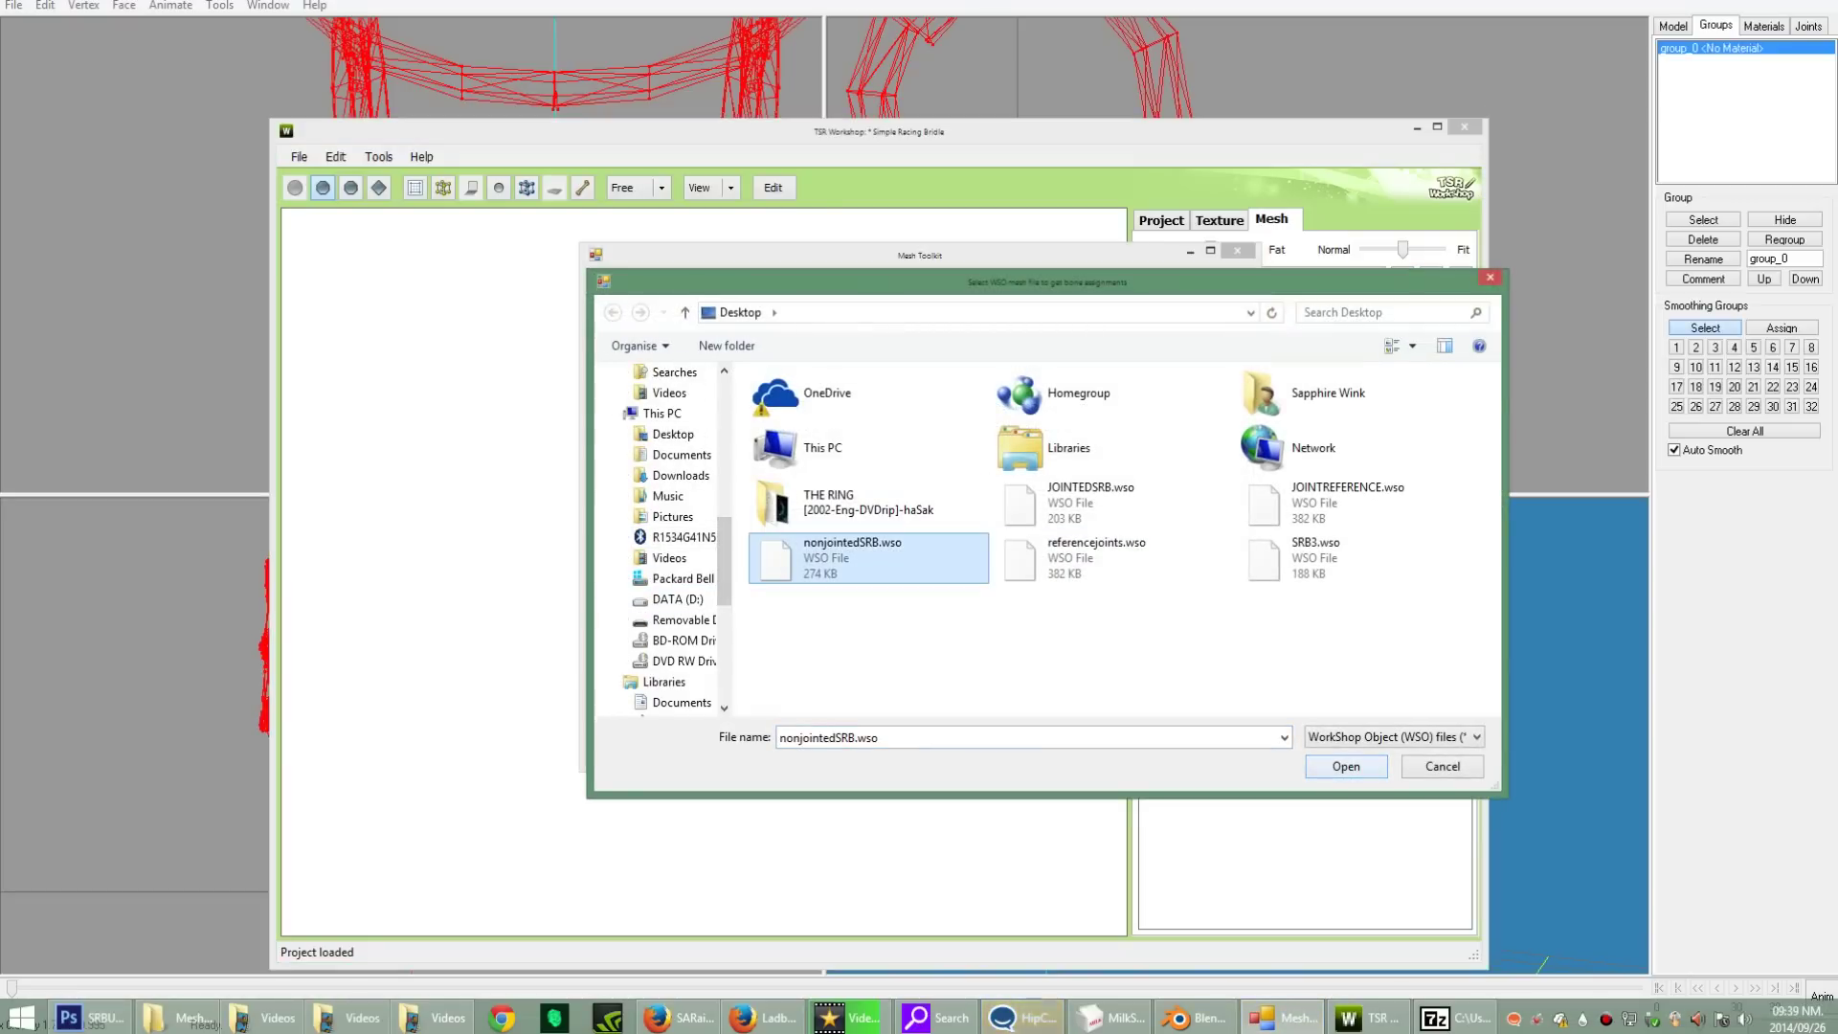
pyautogui.press('Return')
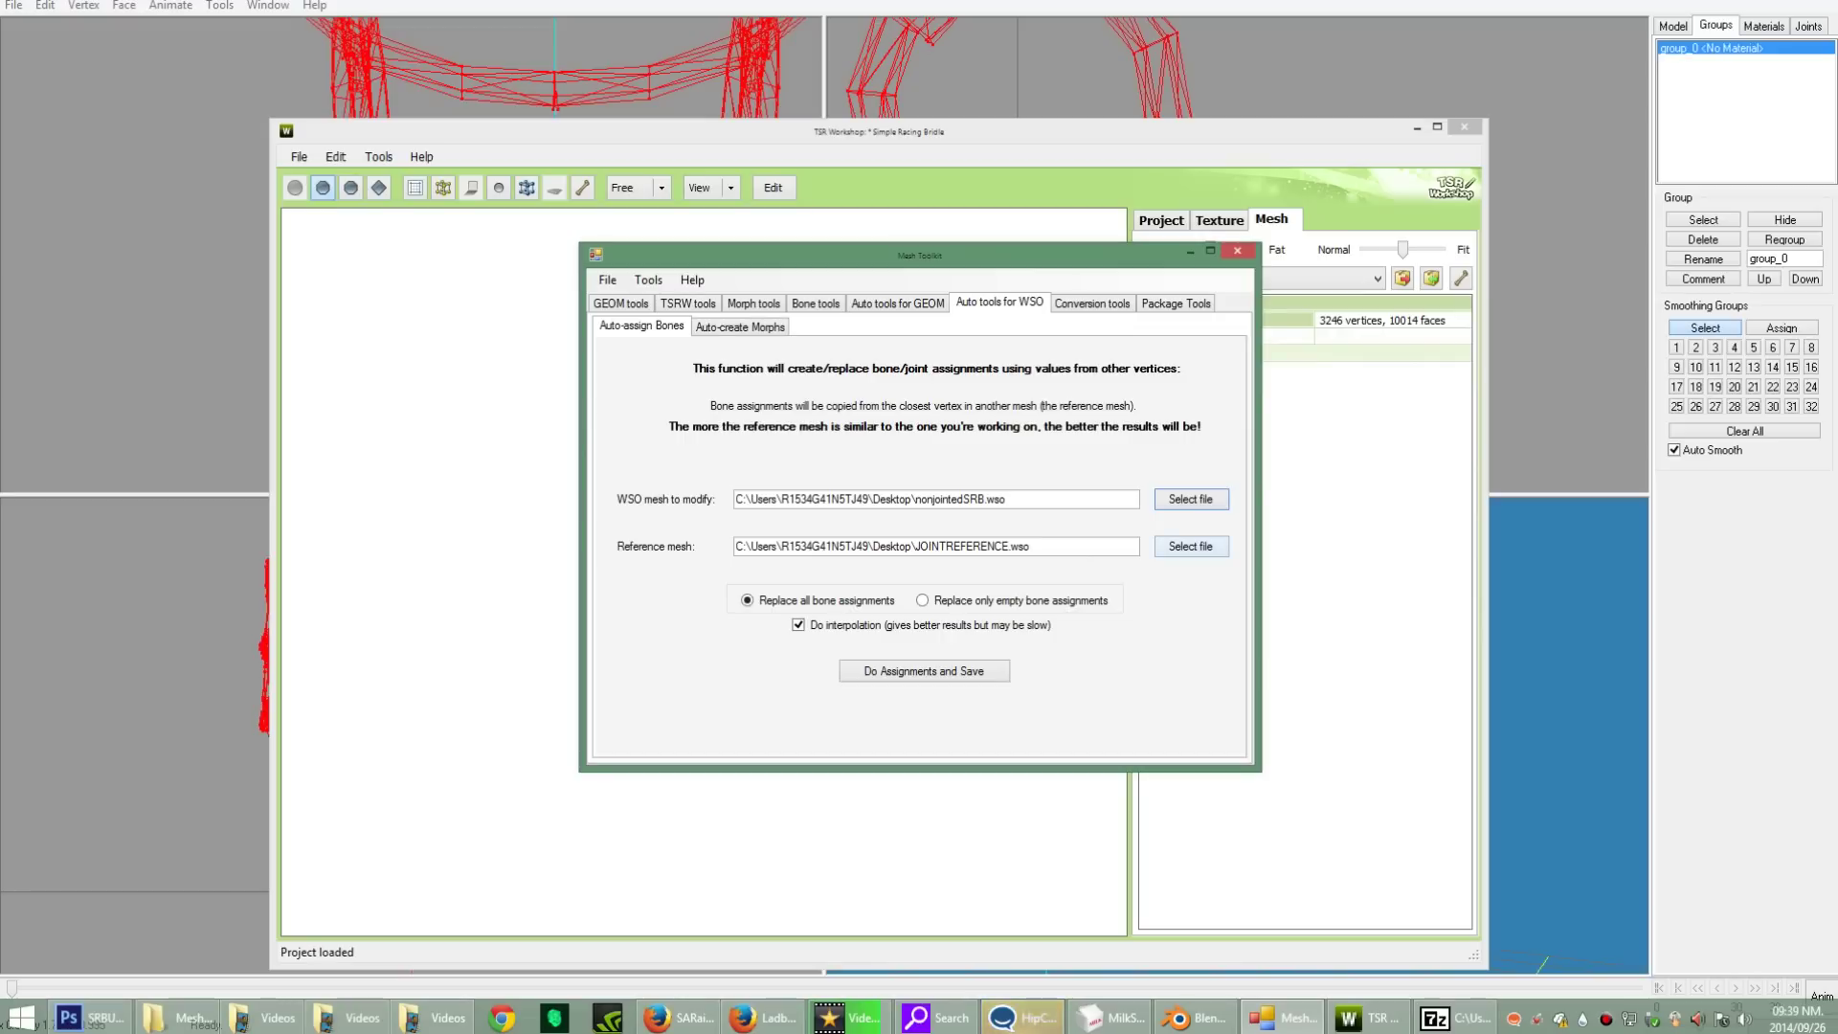
# Step: Choose referencejoints.wso from the Desktop as the reference mesh for the automatic bone assignment
pyautogui.click(1189, 545)
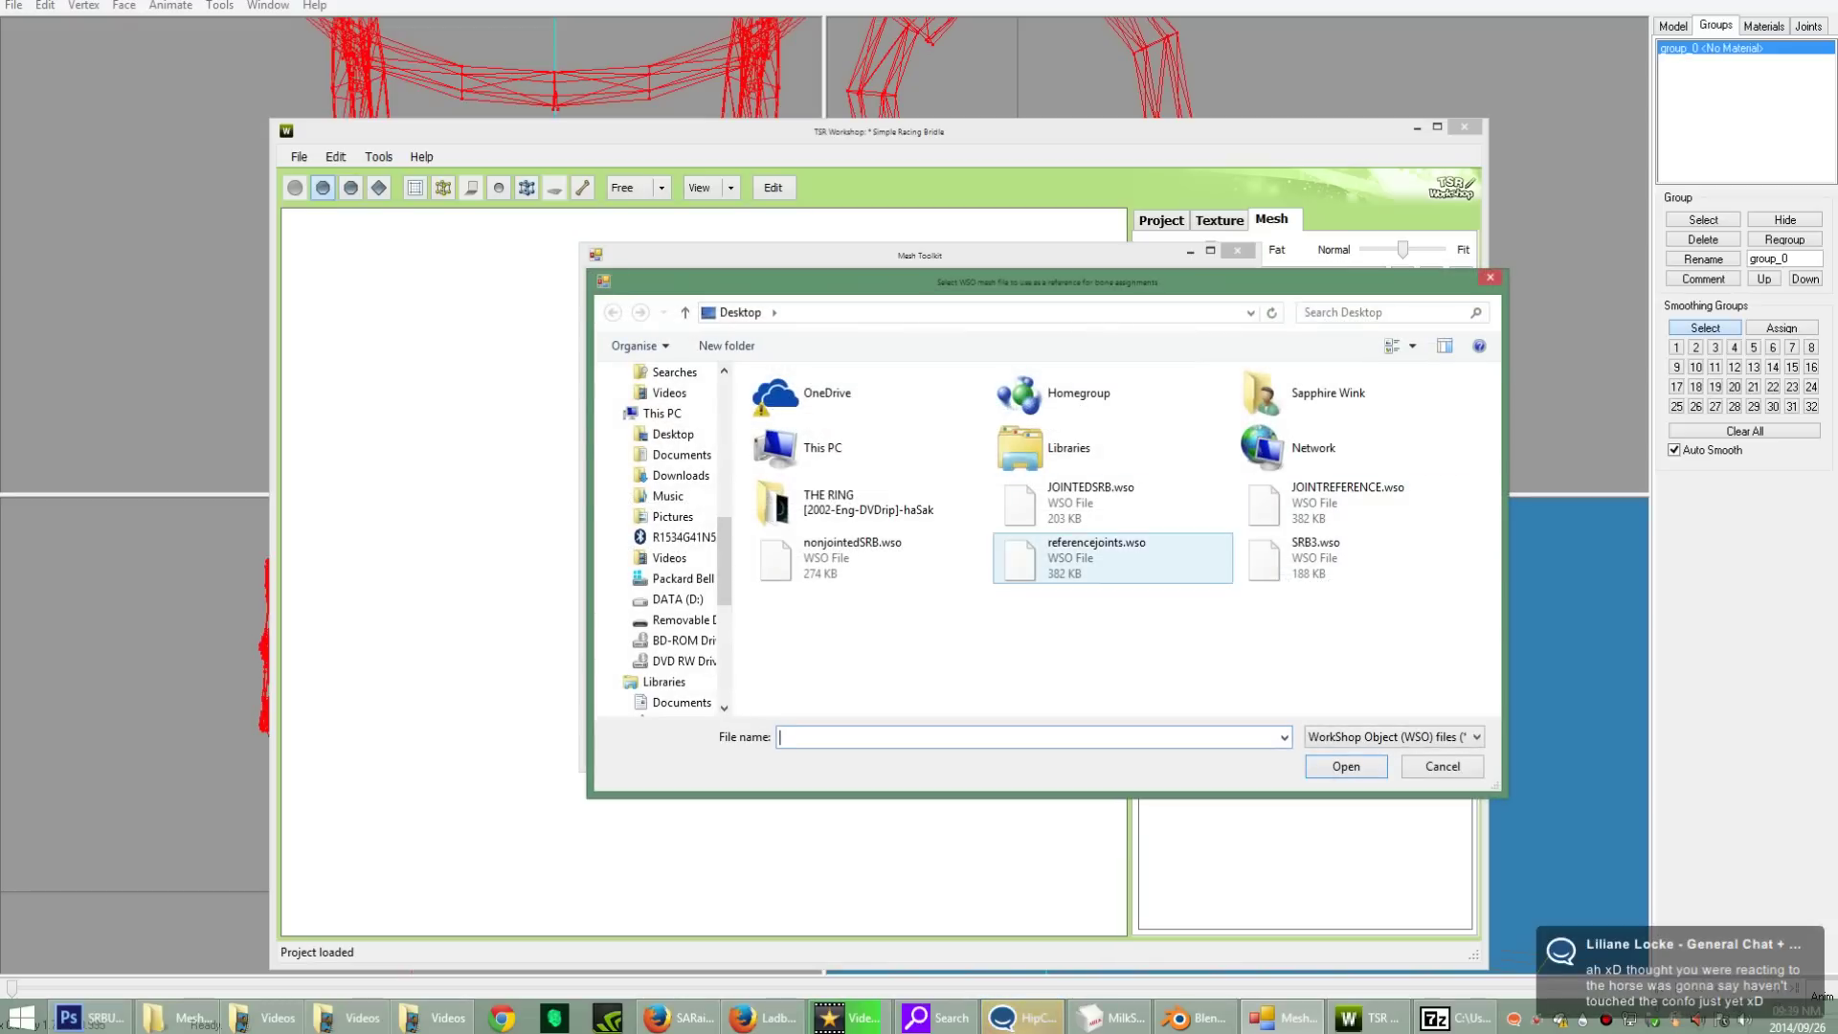
pyautogui.click(1101, 557)
pyautogui.click(1346, 767)
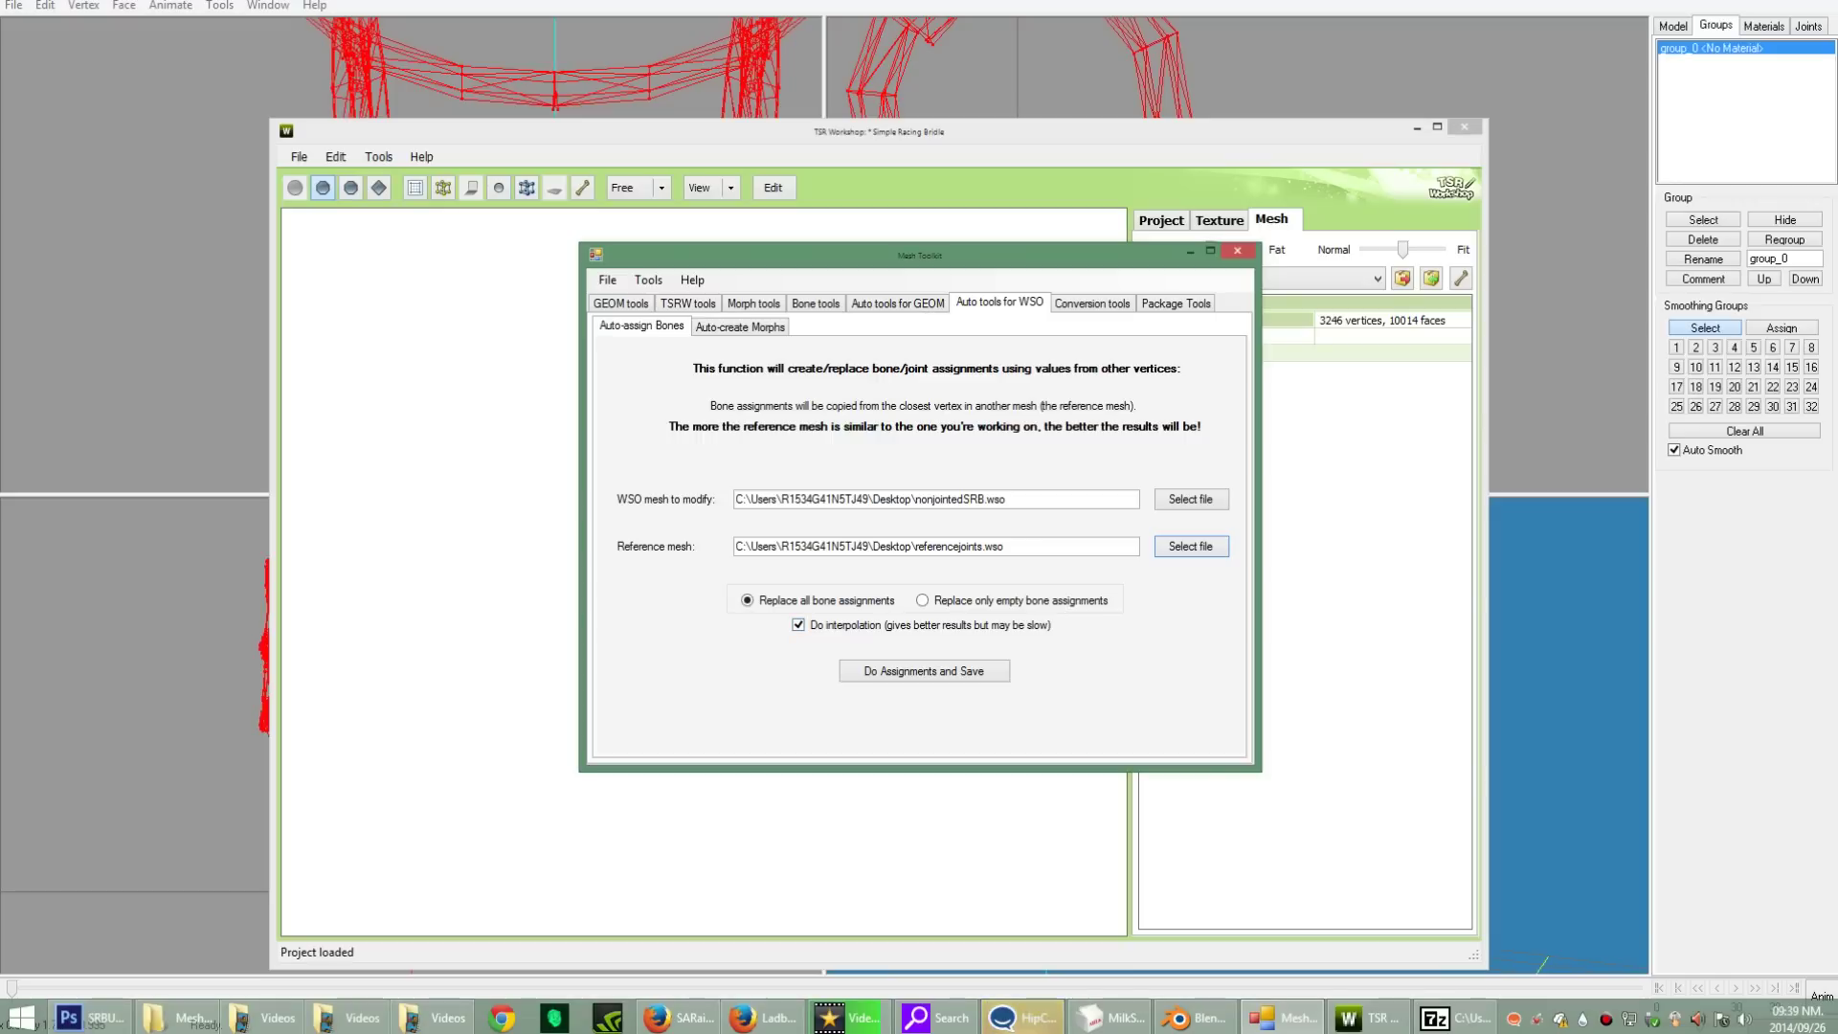
# Step: Run the bone assignment and save the modified mesh on the Desktop as jointedsrb2
pyautogui.click(923, 671)
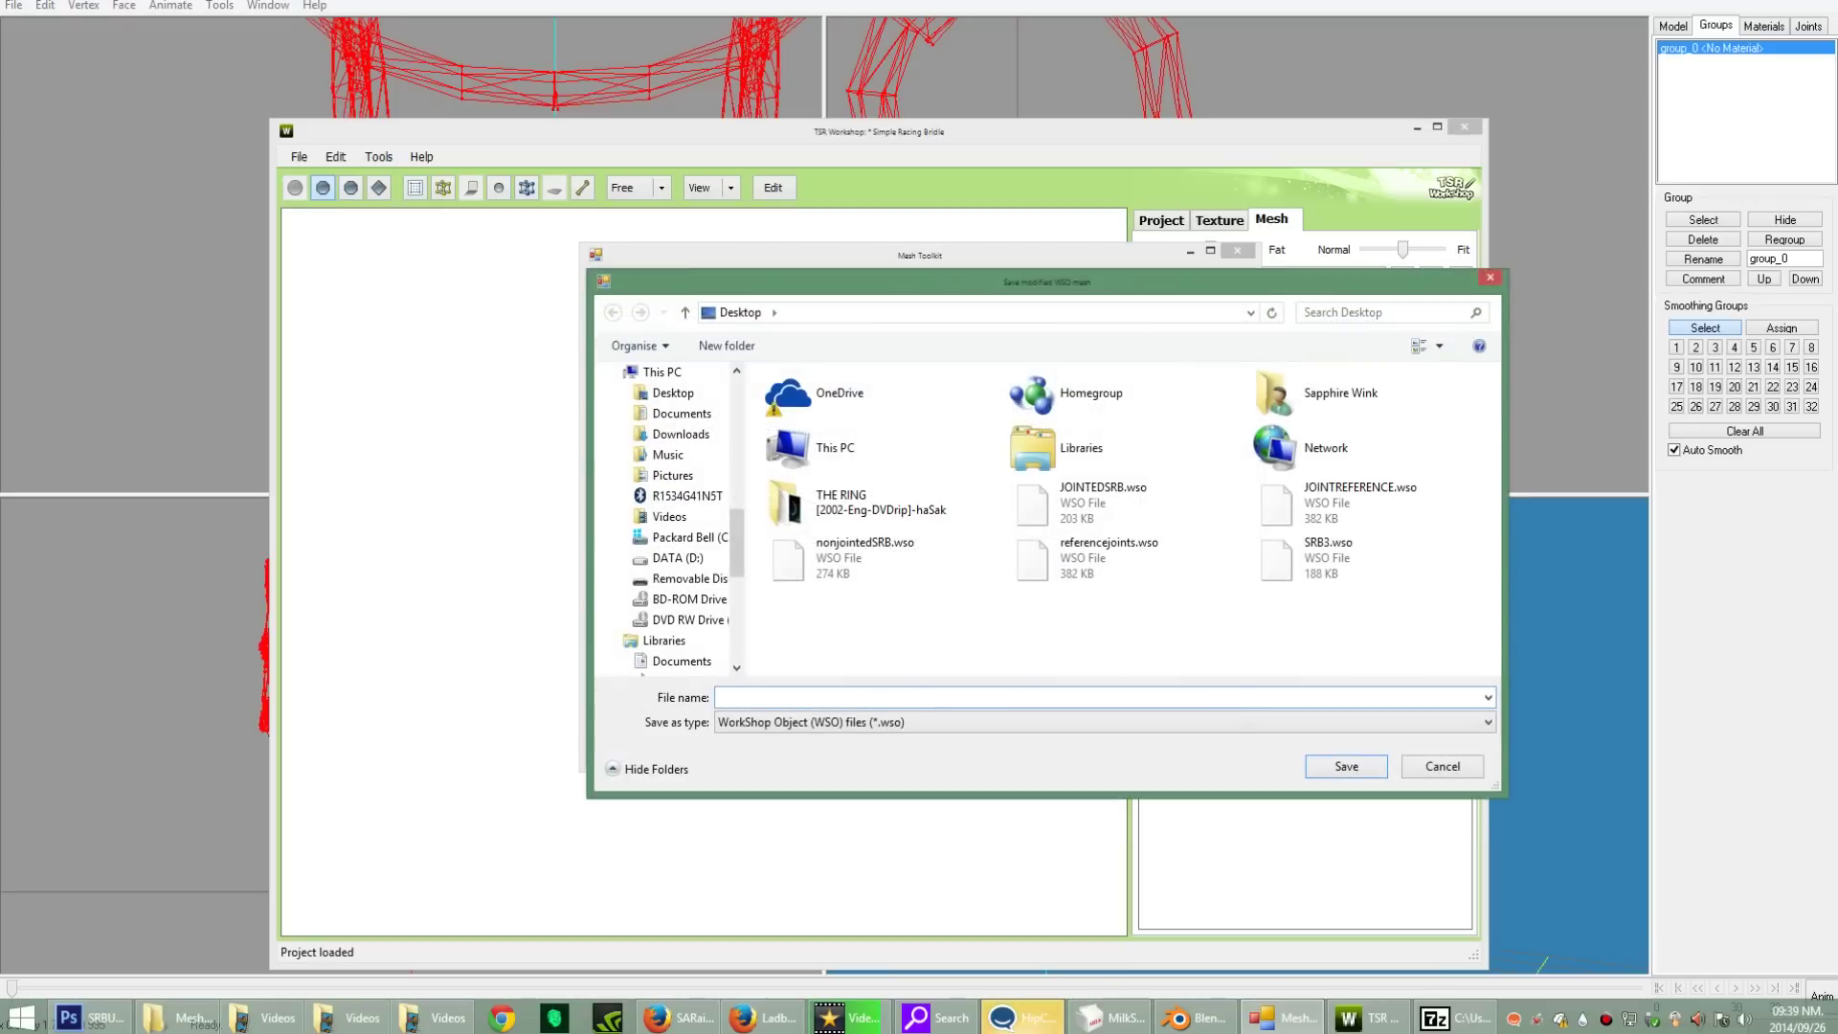
pyautogui.write('jointe')
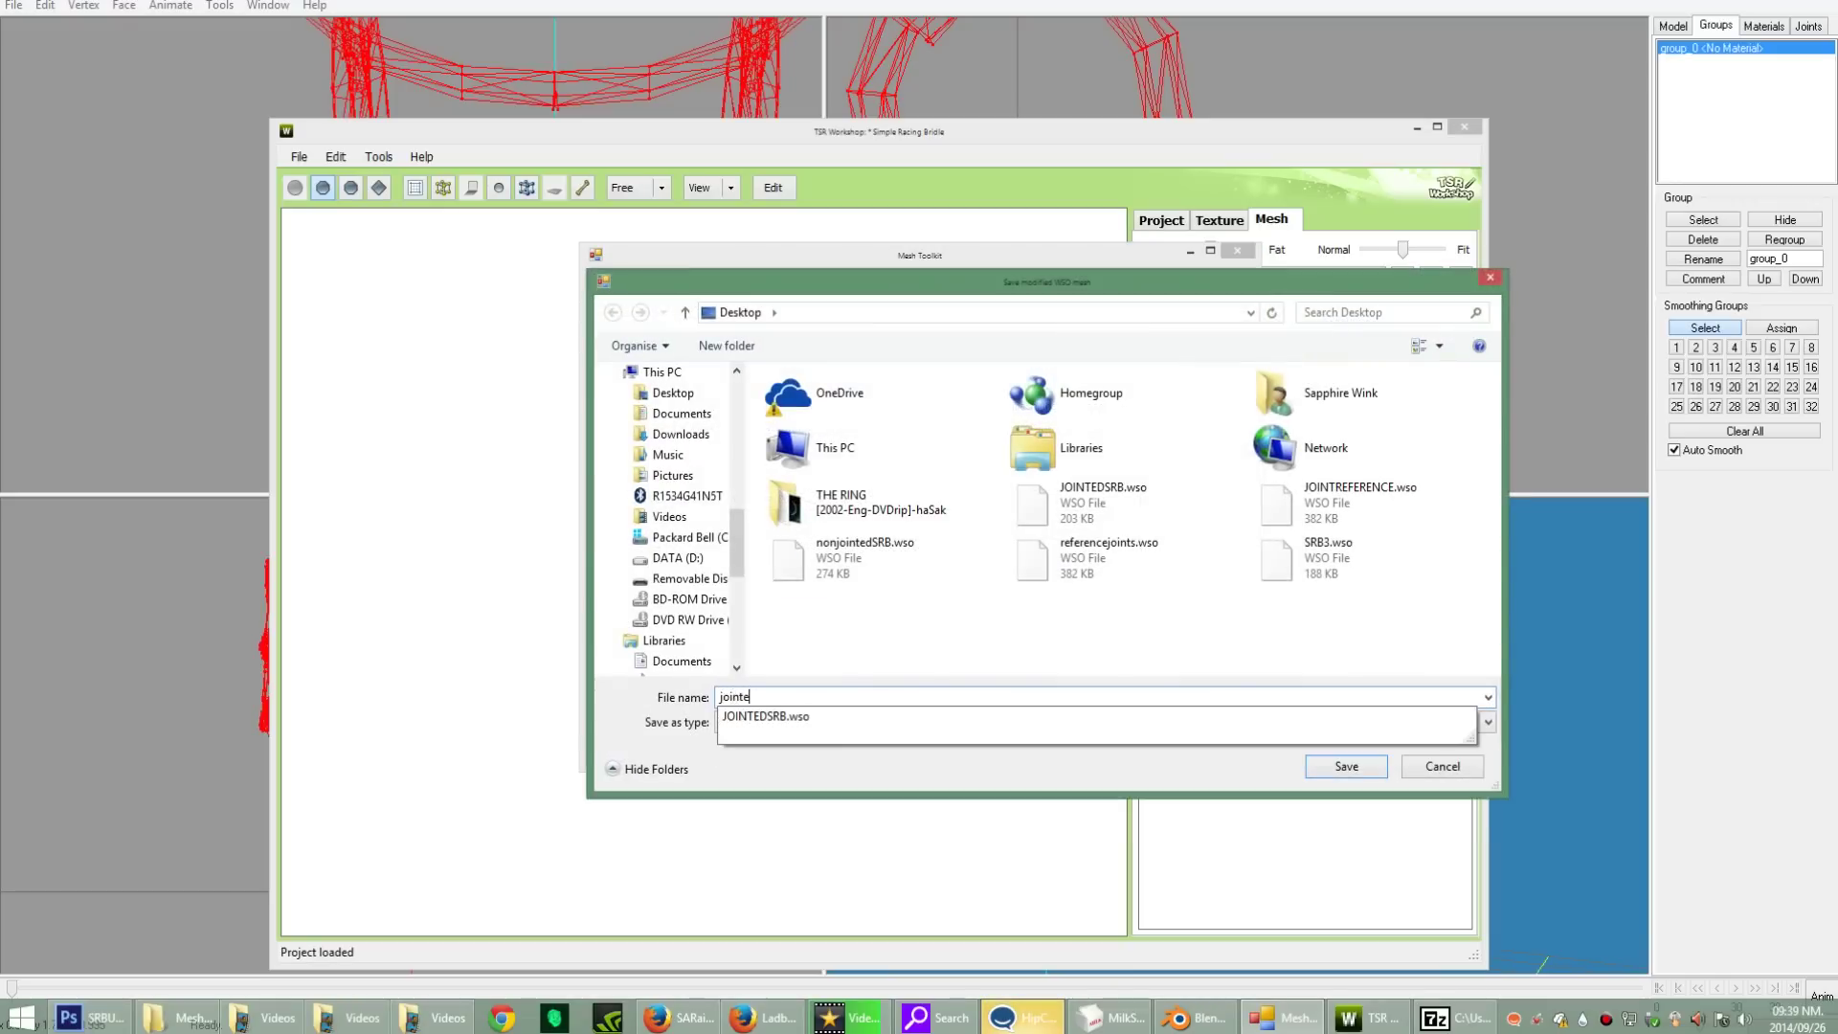
pyautogui.write('dsrb')
pyautogui.press('Return')
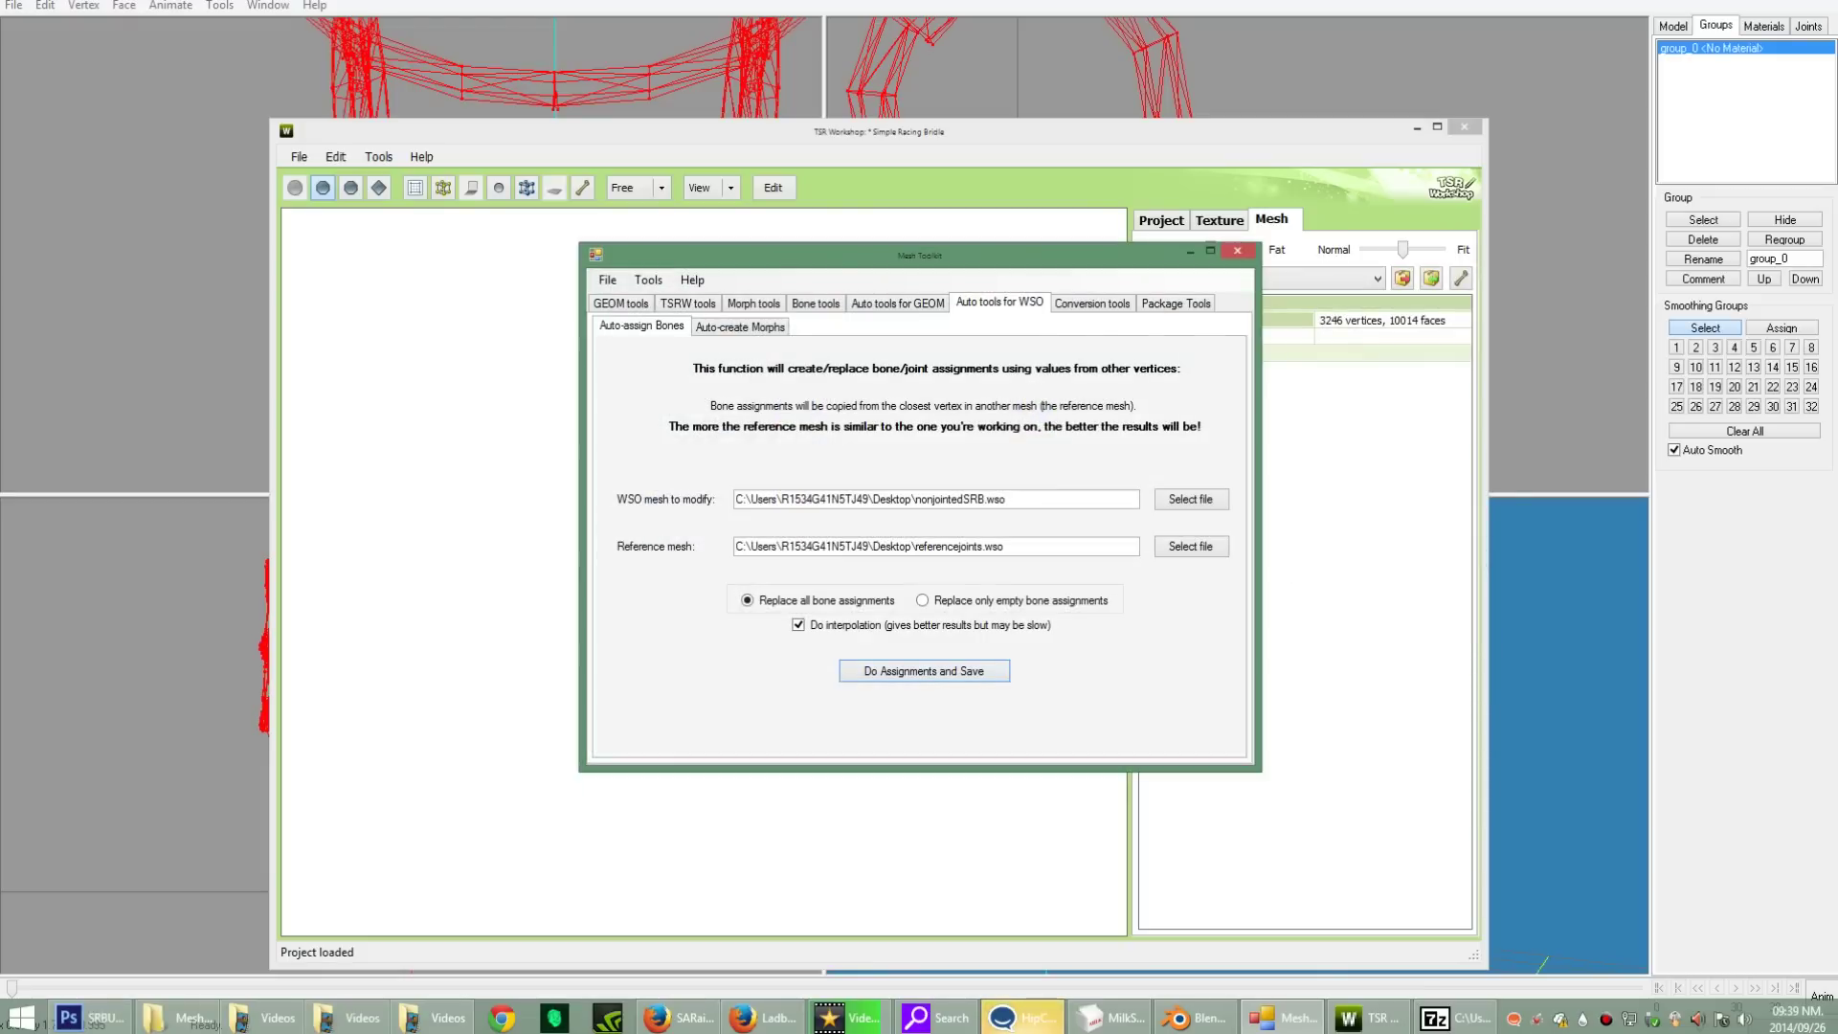
# Step: Switch to TSR Workshop and import jointedsrb2.wso as the high level of detail mesh, updating the bounding box values automatically
pyautogui.hotkey('alt', 'Tab')
pyautogui.click(1431, 279)
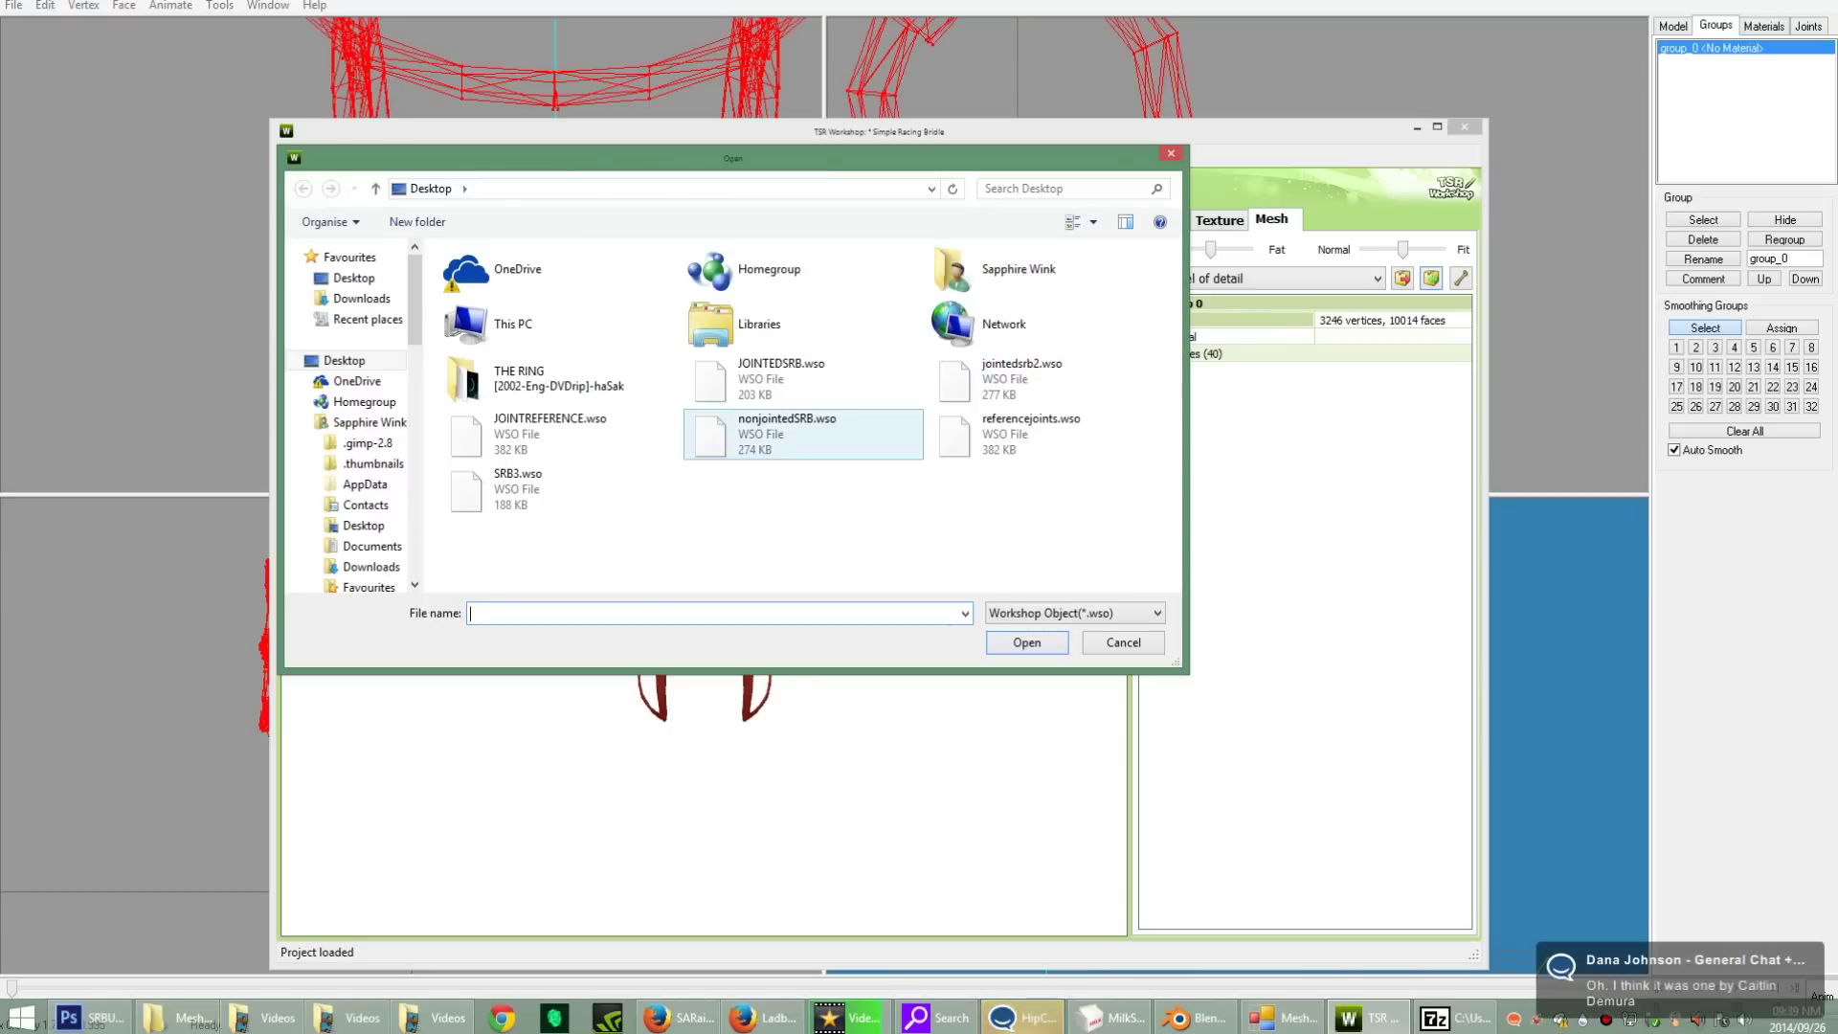
pyautogui.click(1047, 378)
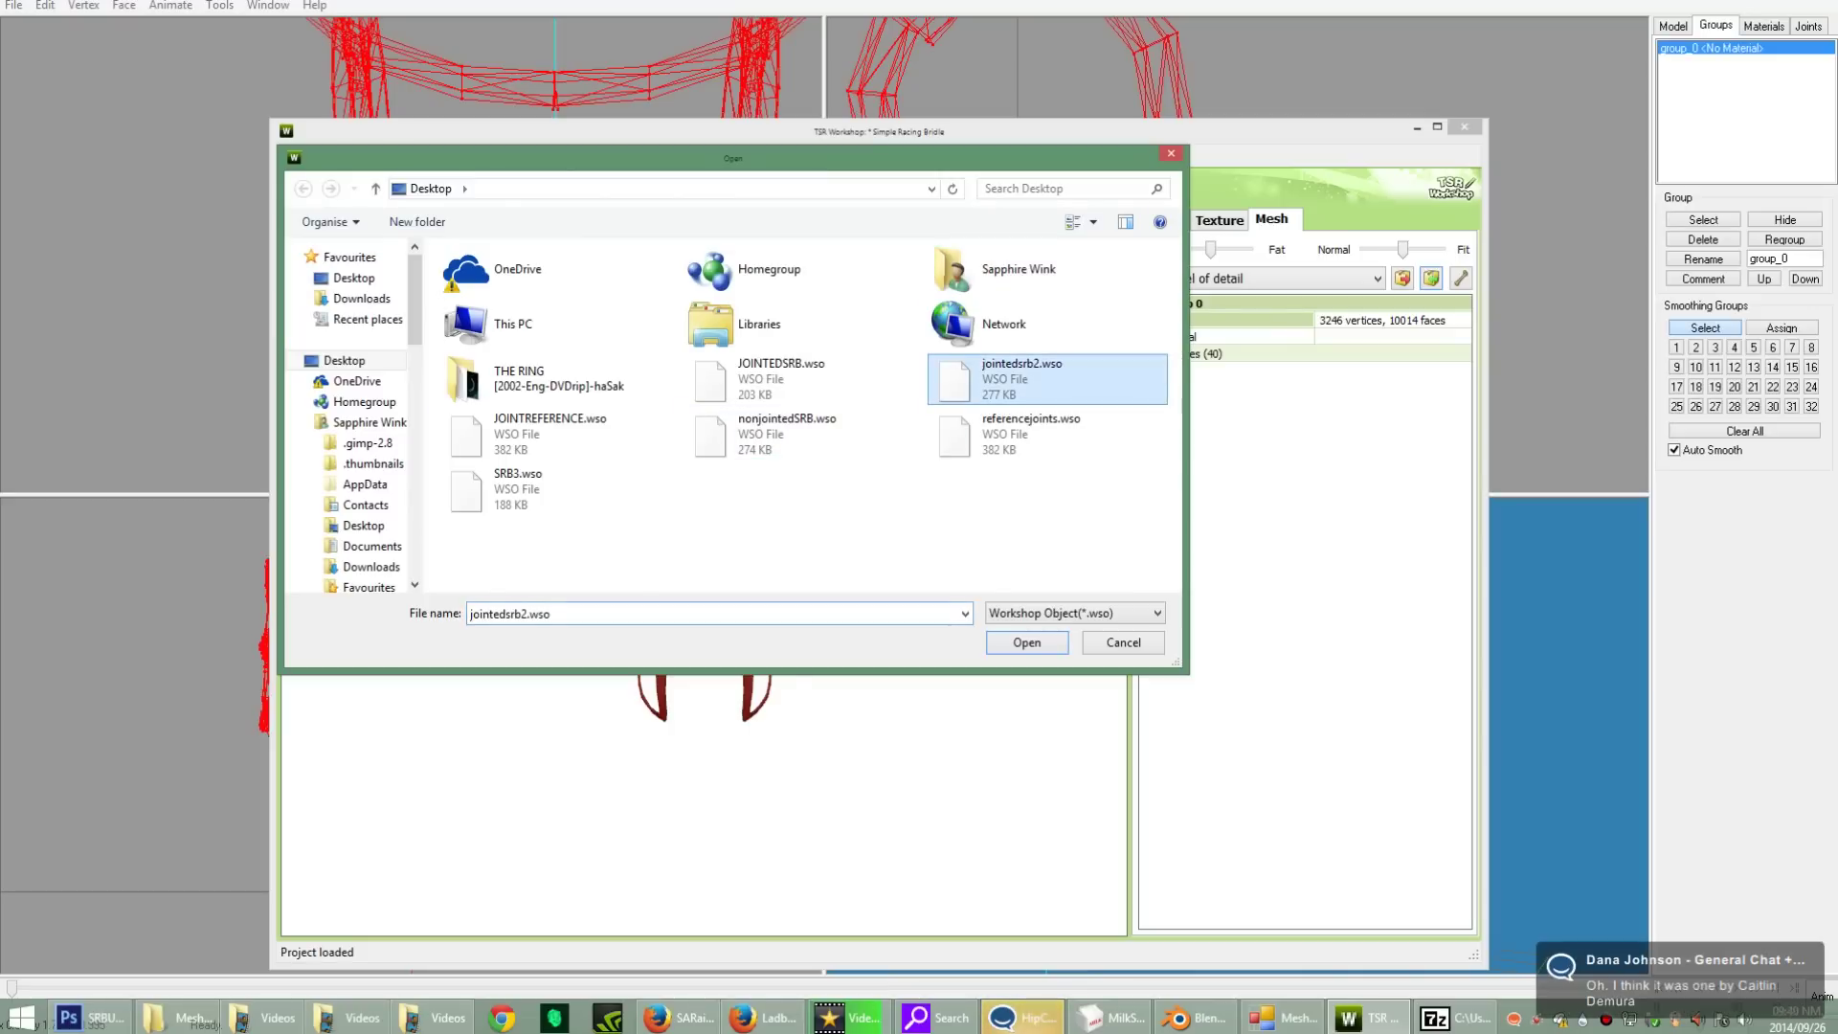
pyautogui.press('Return')
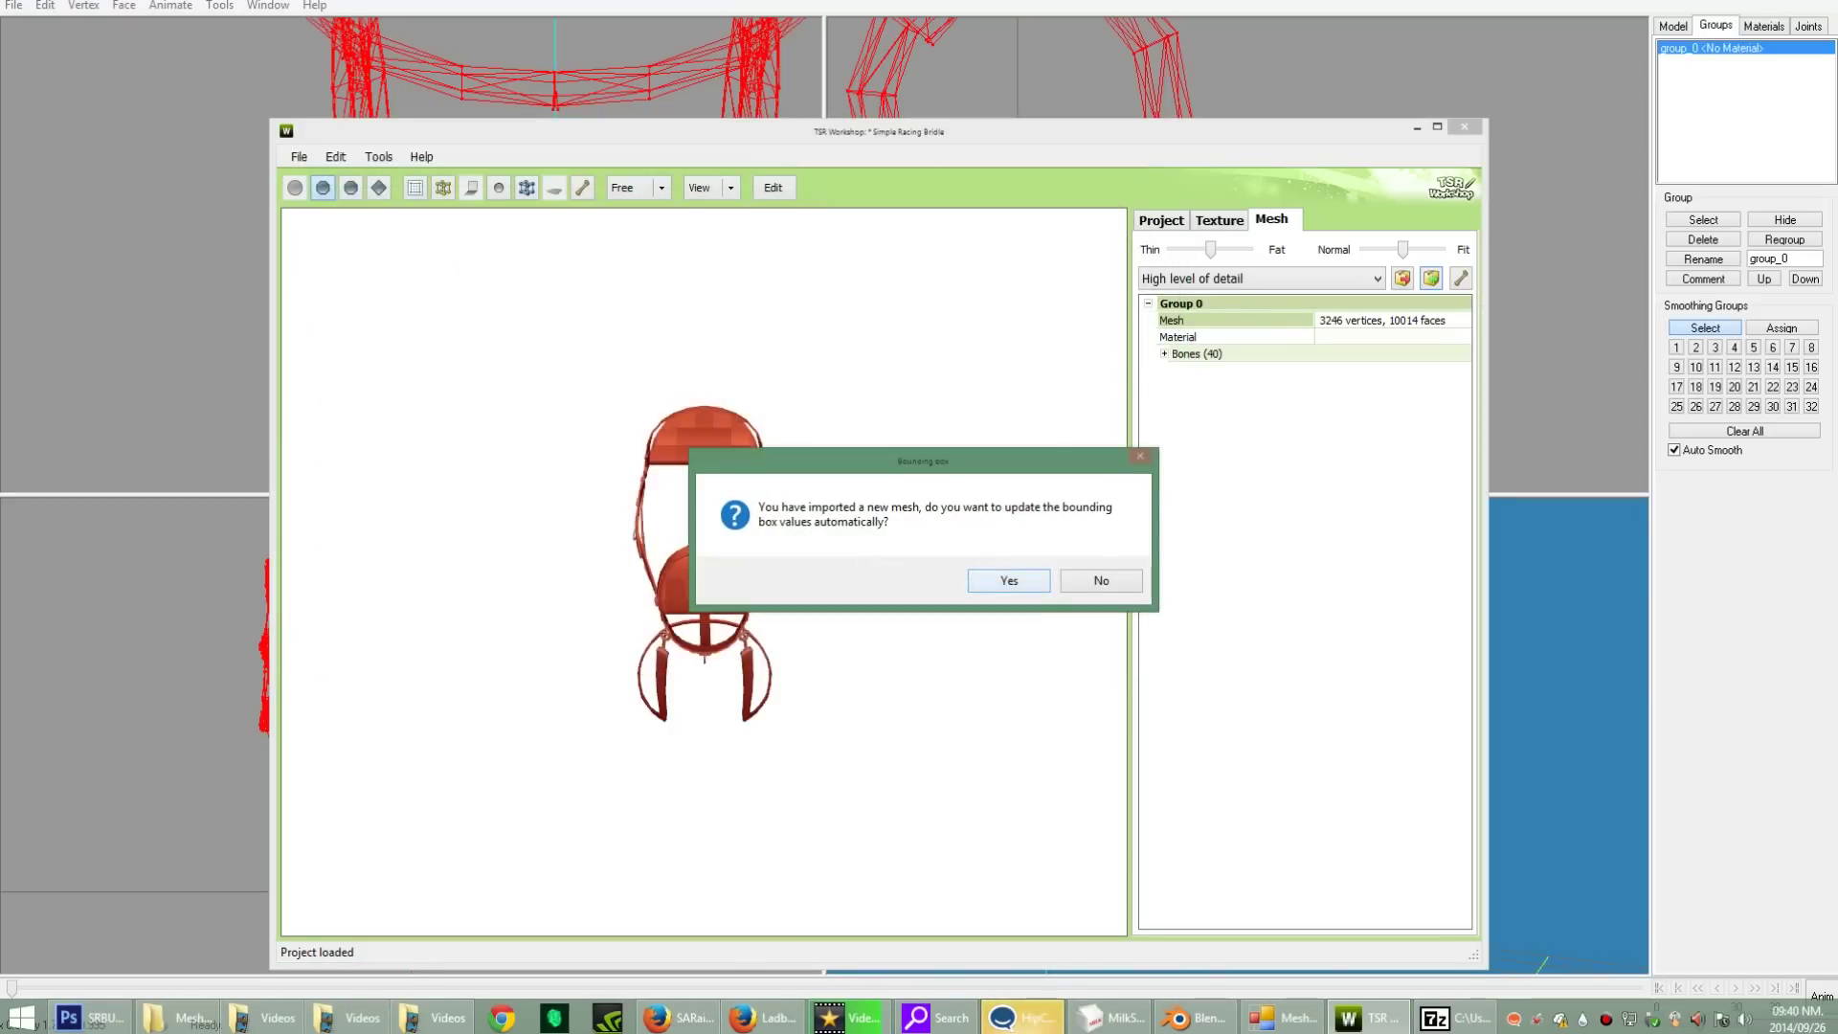
pyautogui.click(1009, 580)
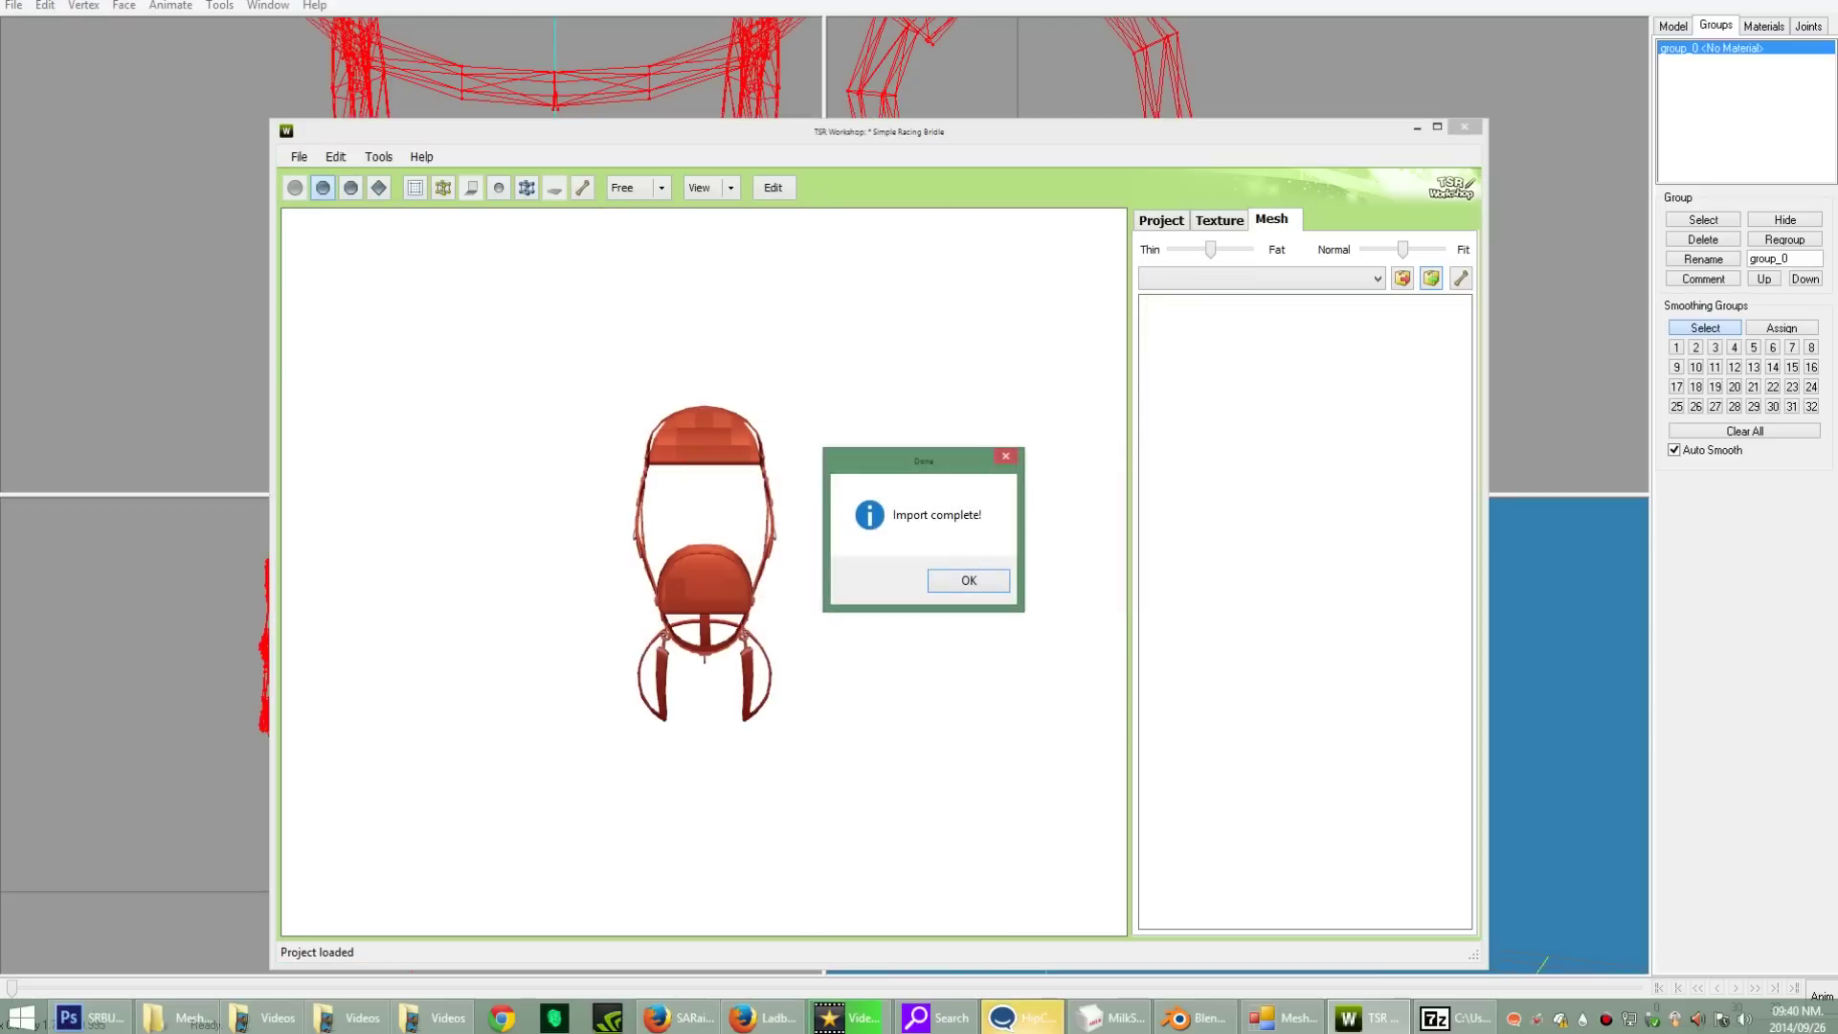
pyautogui.click(967, 578)
# Step: Open the high level of detail mesh of Group 0 in the GEOM Vertices Editor
pyautogui.moveTo(958, 580); pyautogui.dragTo(909, 574)
pyautogui.scroll(-3, 1077, 564)
pyautogui.click(1235, 320)
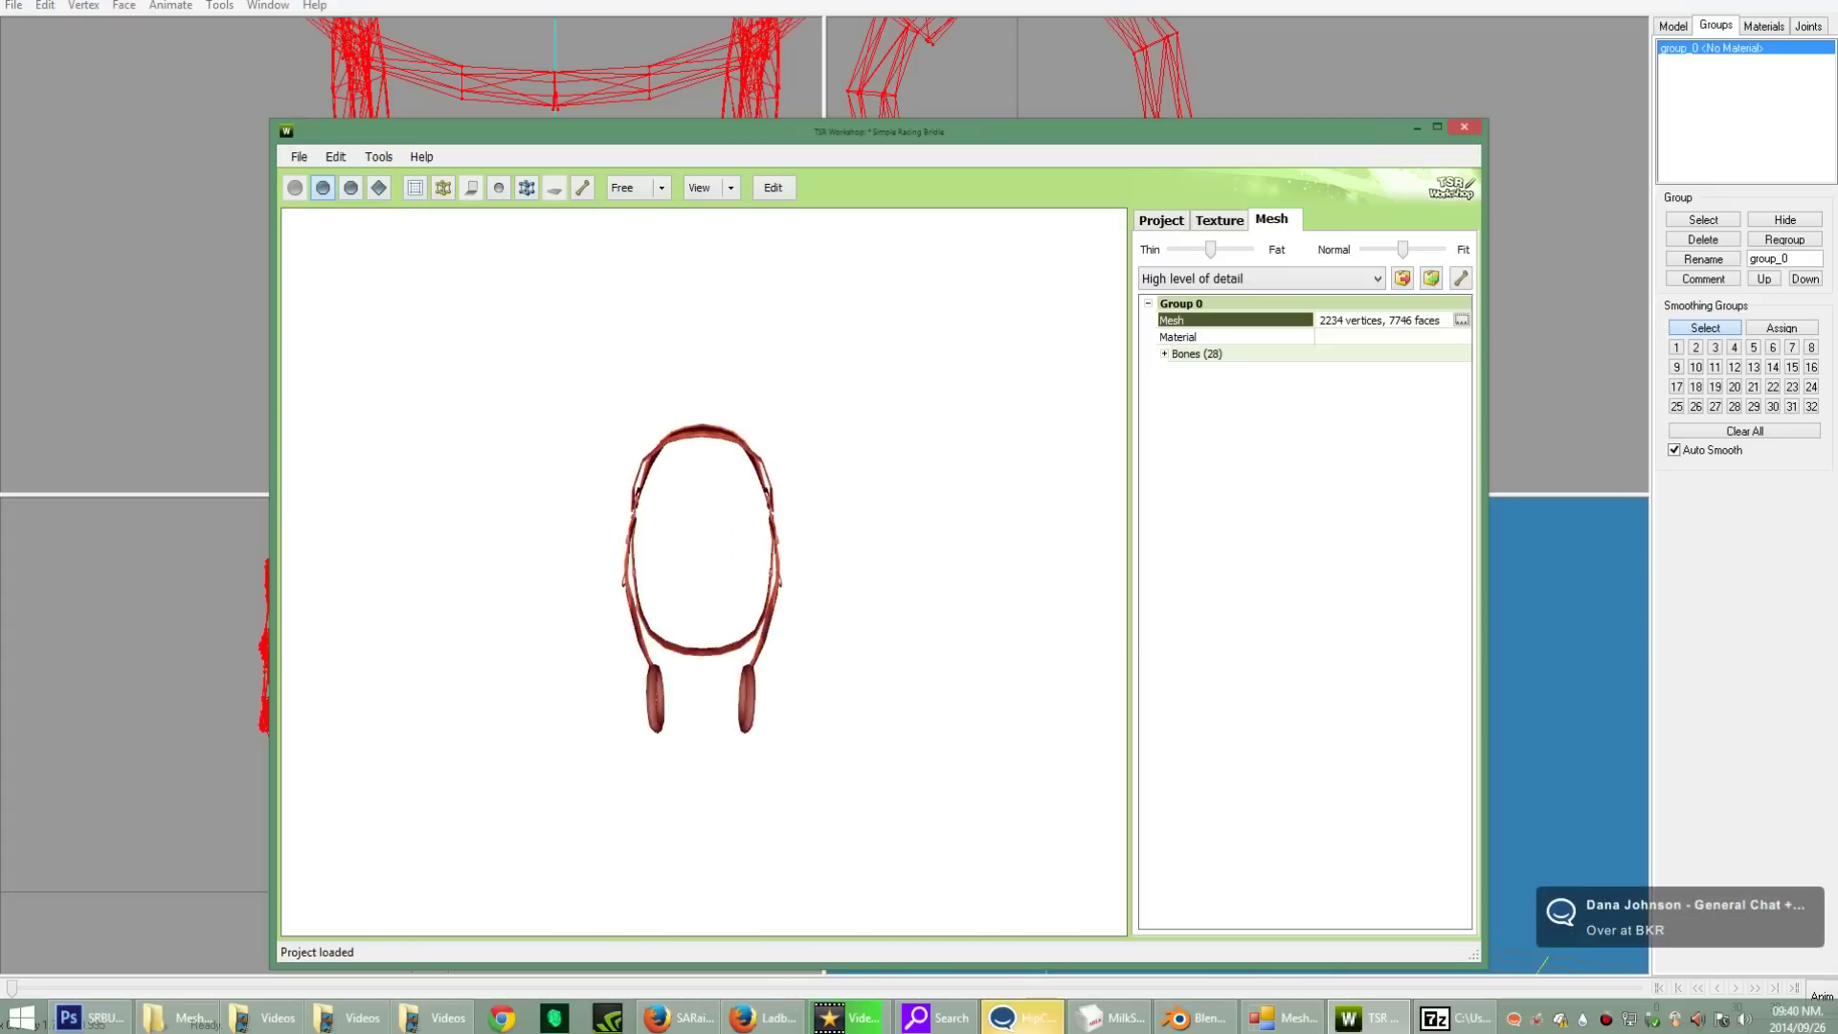
pyautogui.click(1462, 321)
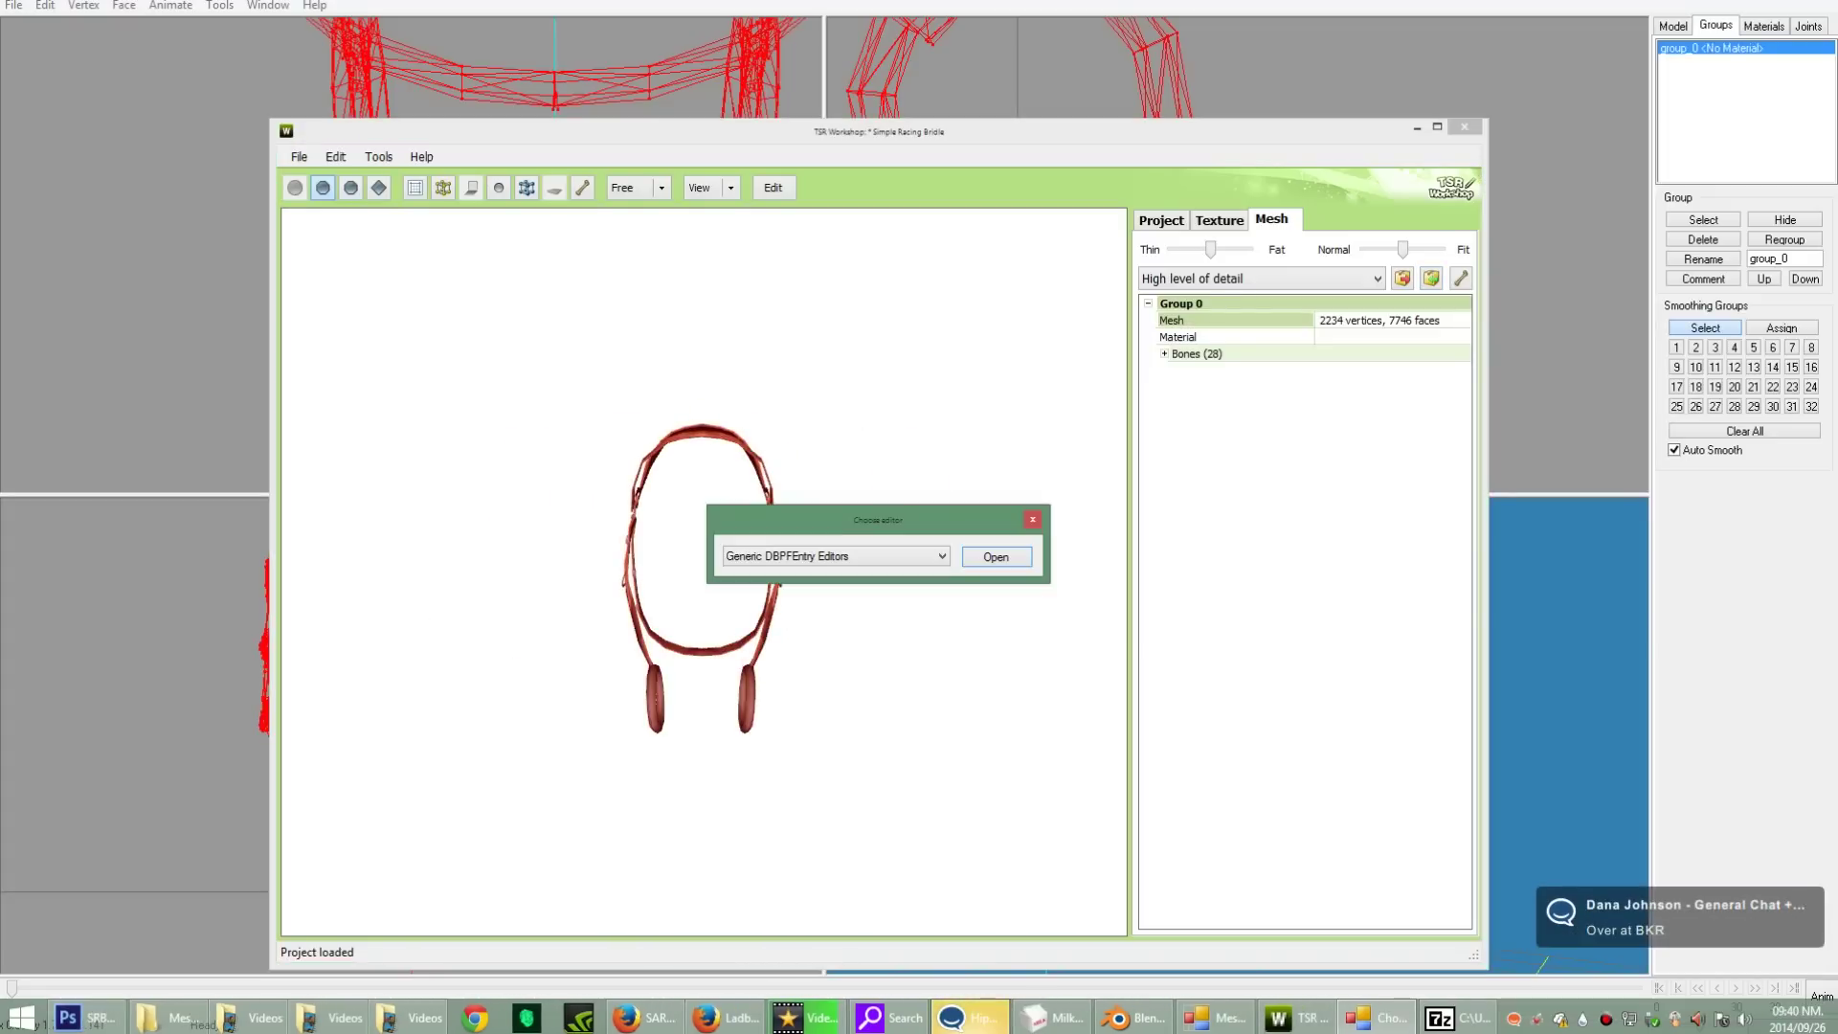
pyautogui.click(941, 556)
pyautogui.click(862, 586)
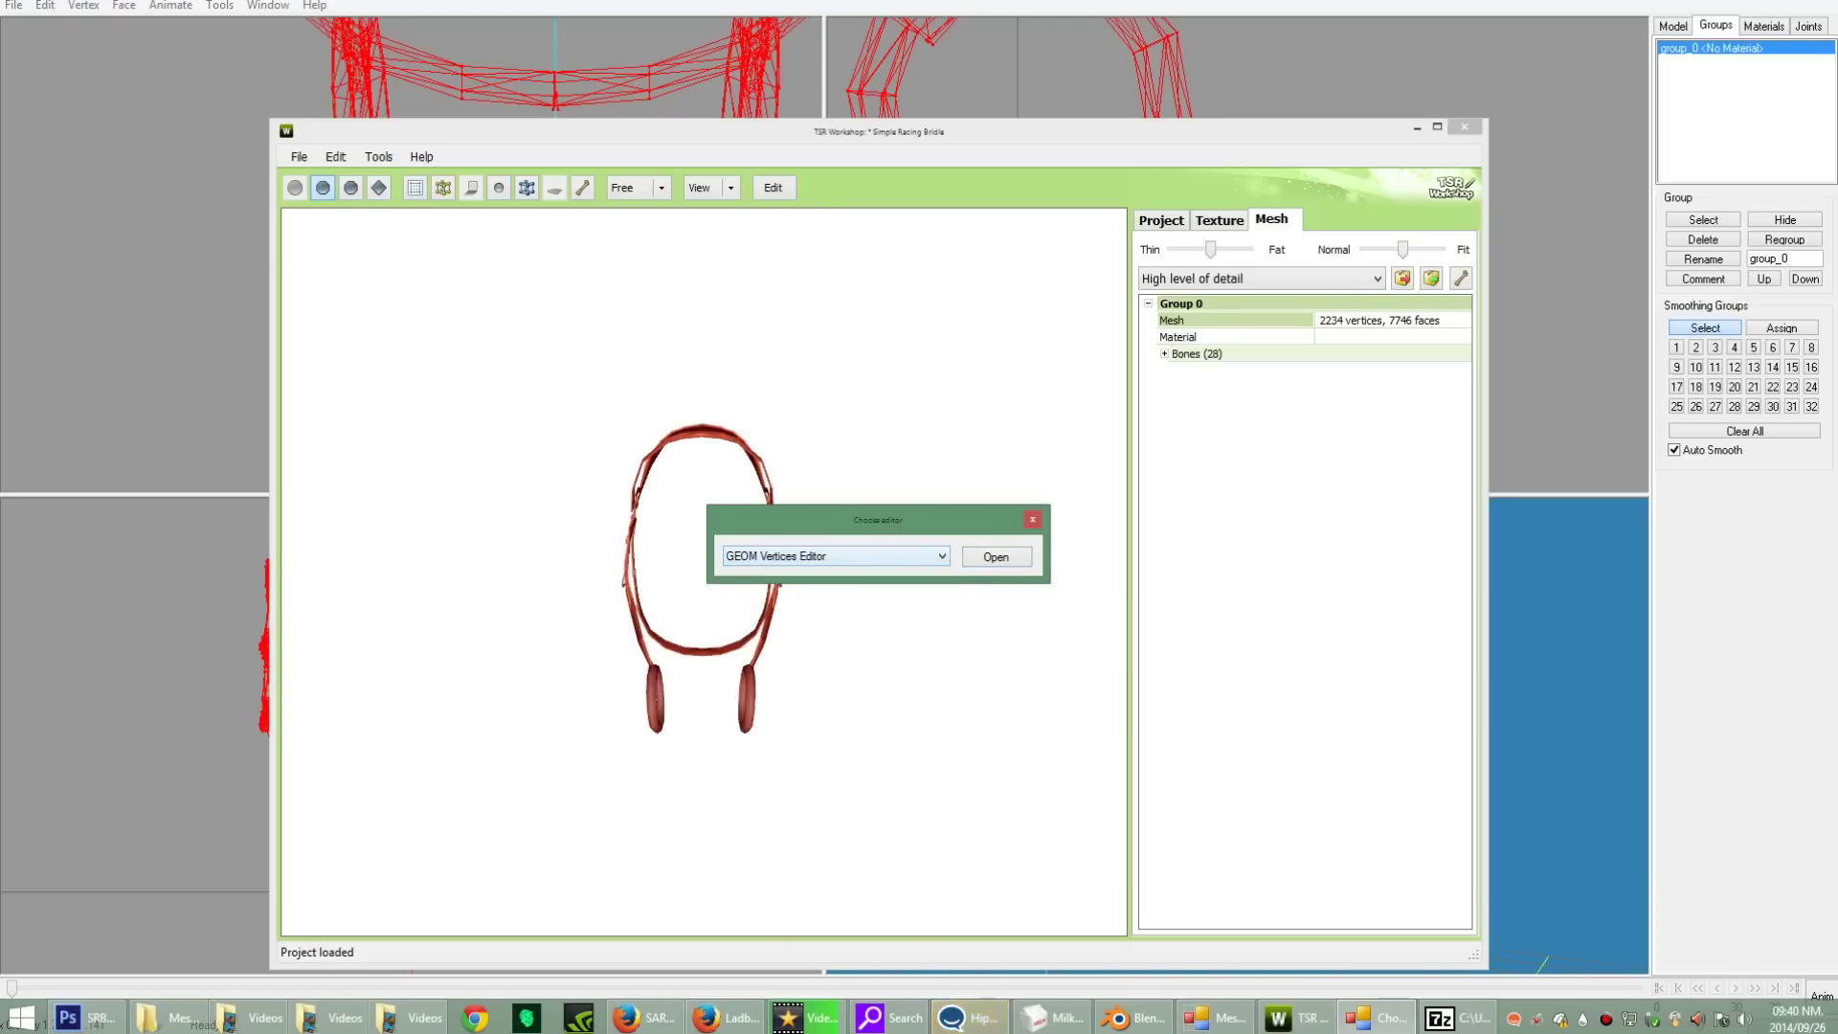
pyautogui.click(996, 557)
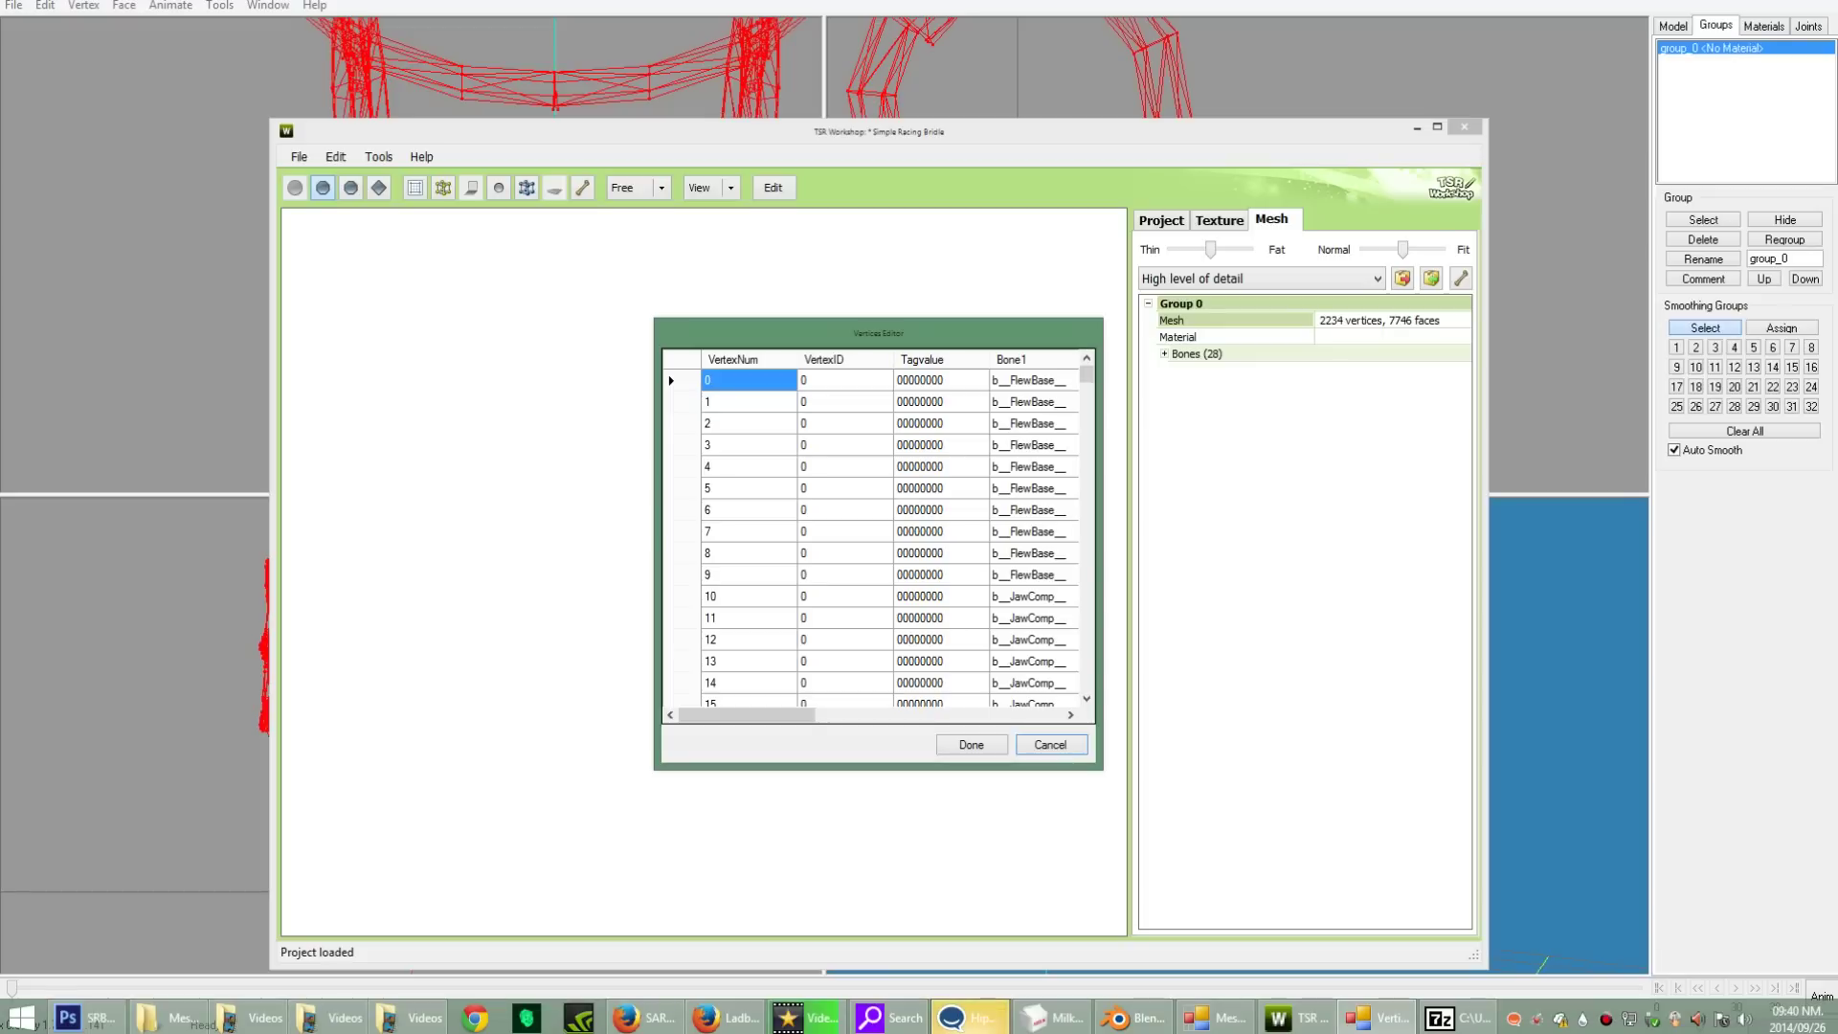
# Step: Set the Tagvalue of vertex 0 to FFFFFFFF, copy it to all vertices of the high-detail mesh and accept the edit
pyautogui.click(941, 381)
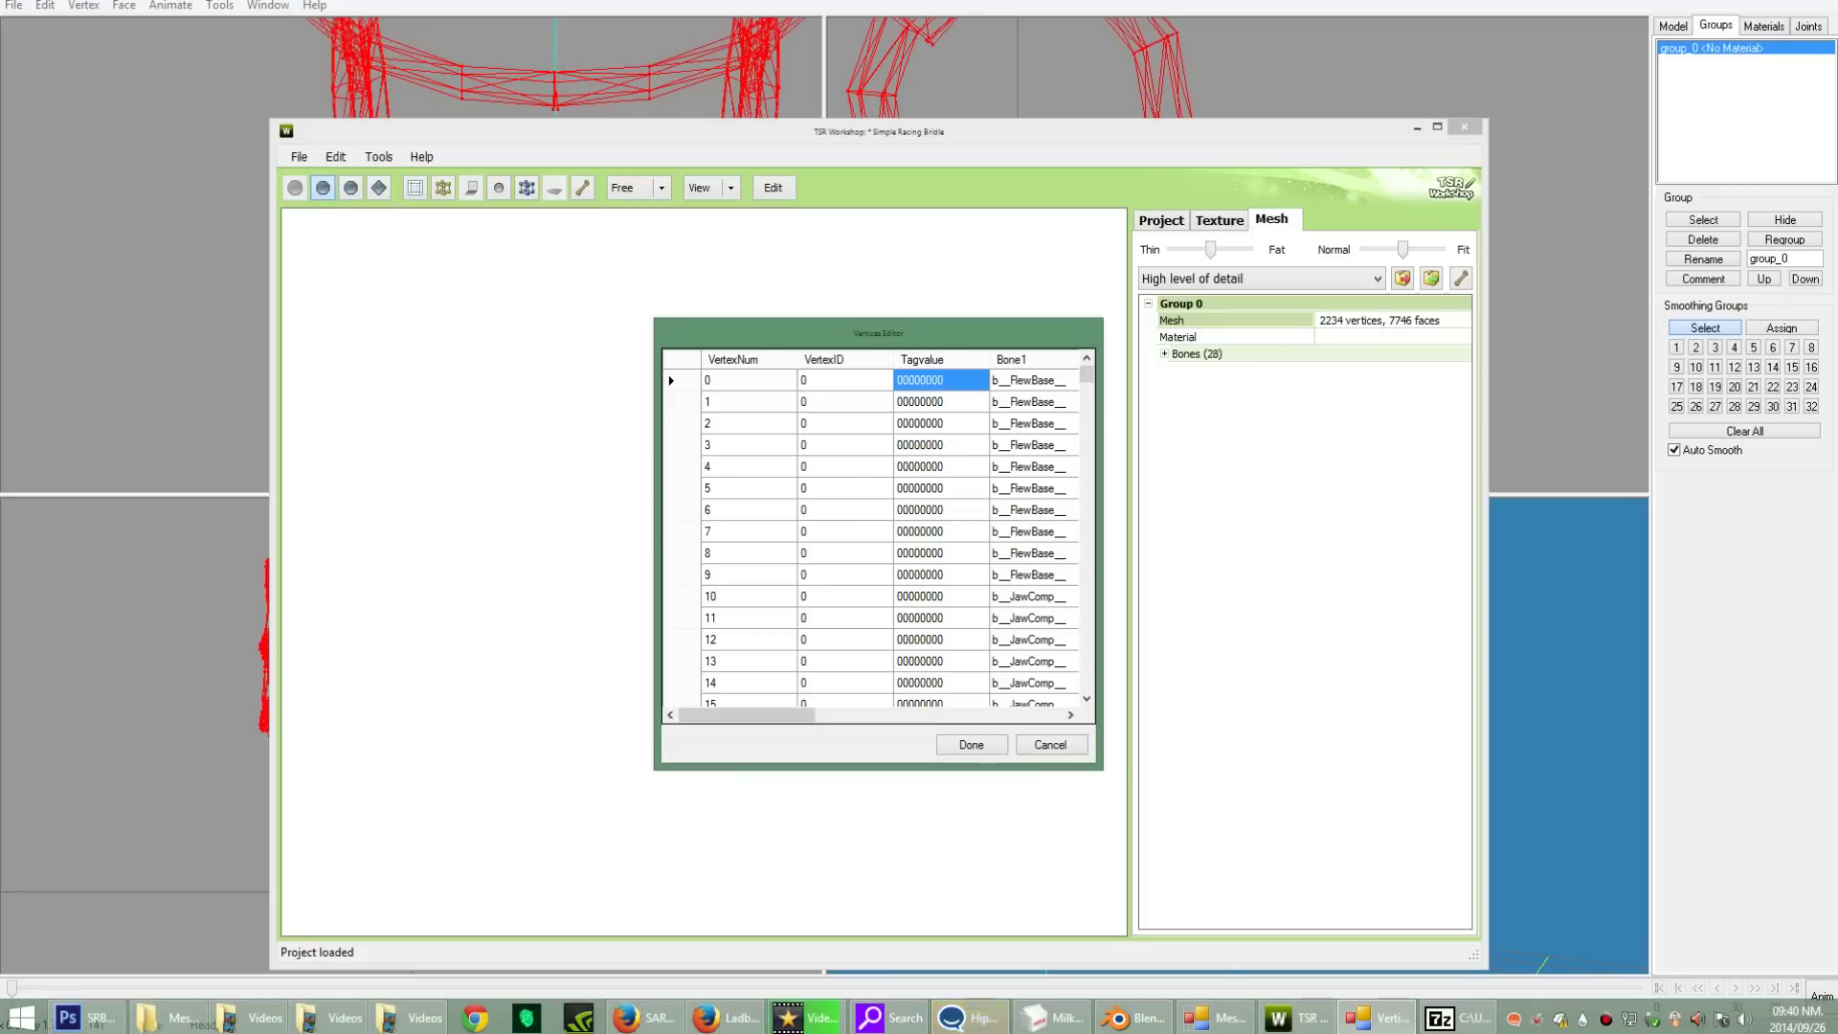
pyautogui.write('FFFF')
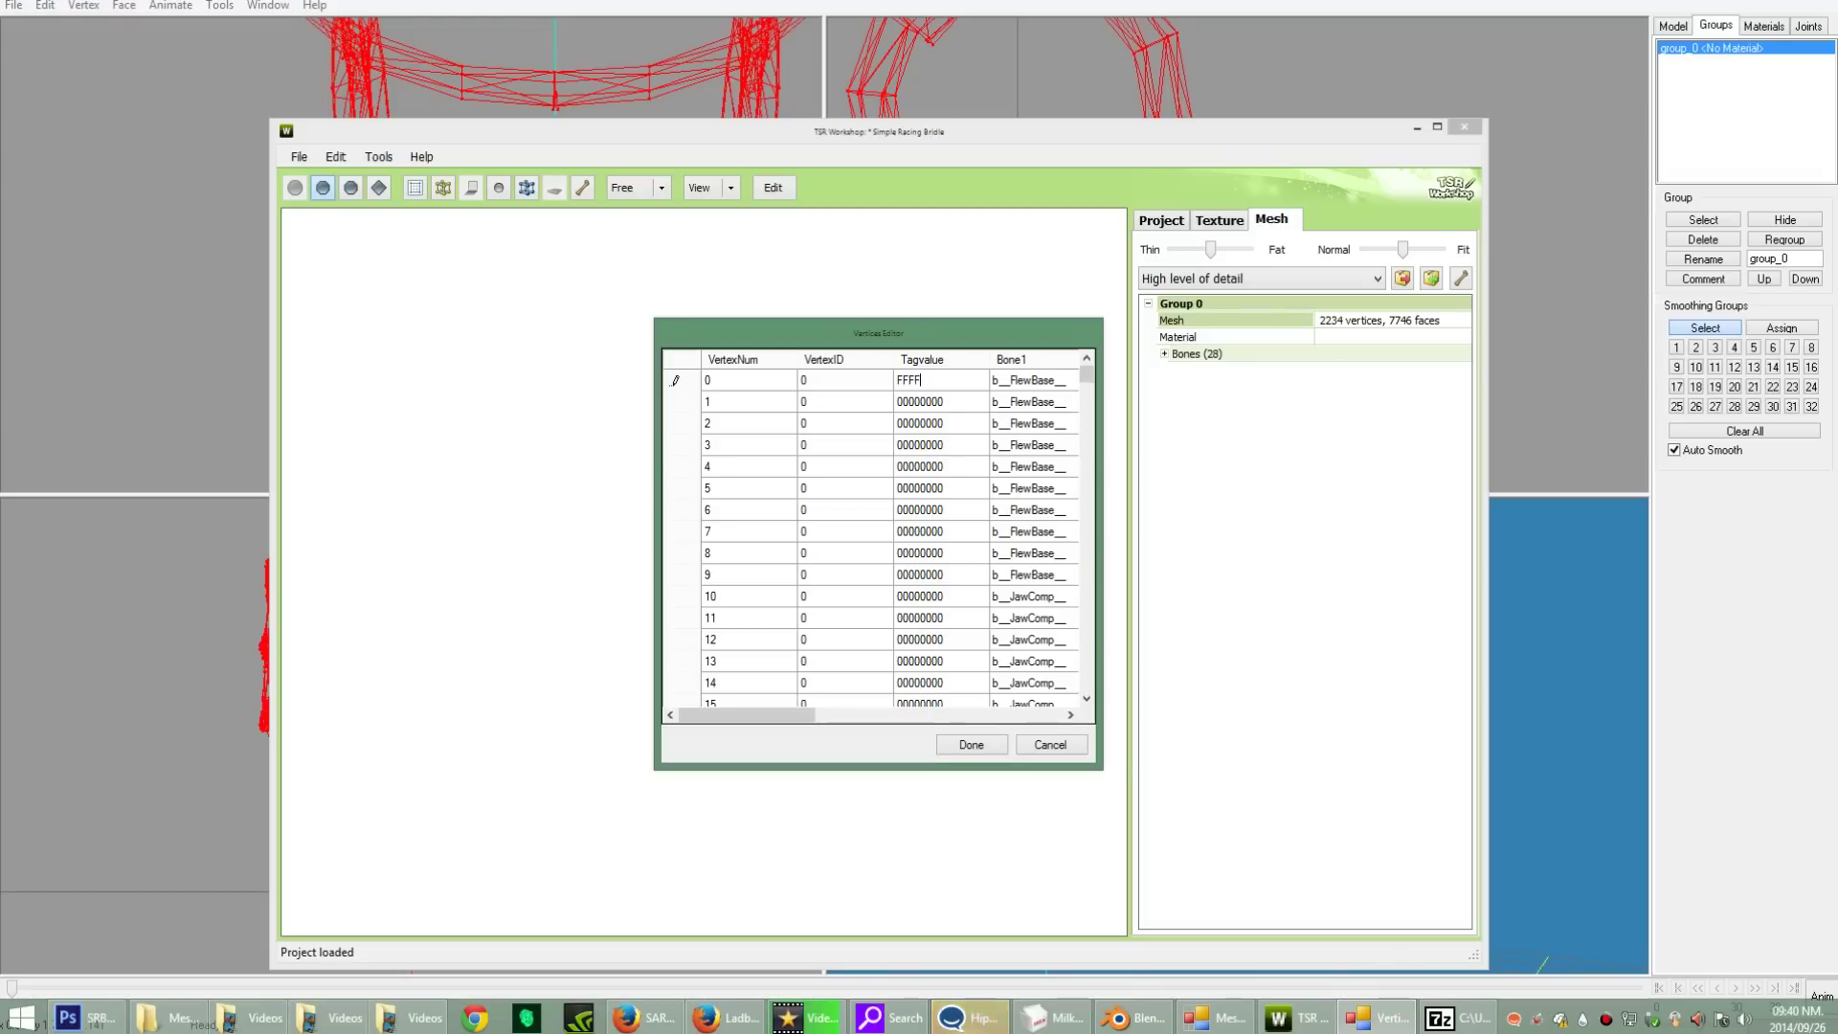
pyautogui.write('FFFF')
pyautogui.press('Return')
pyautogui.press('Up')
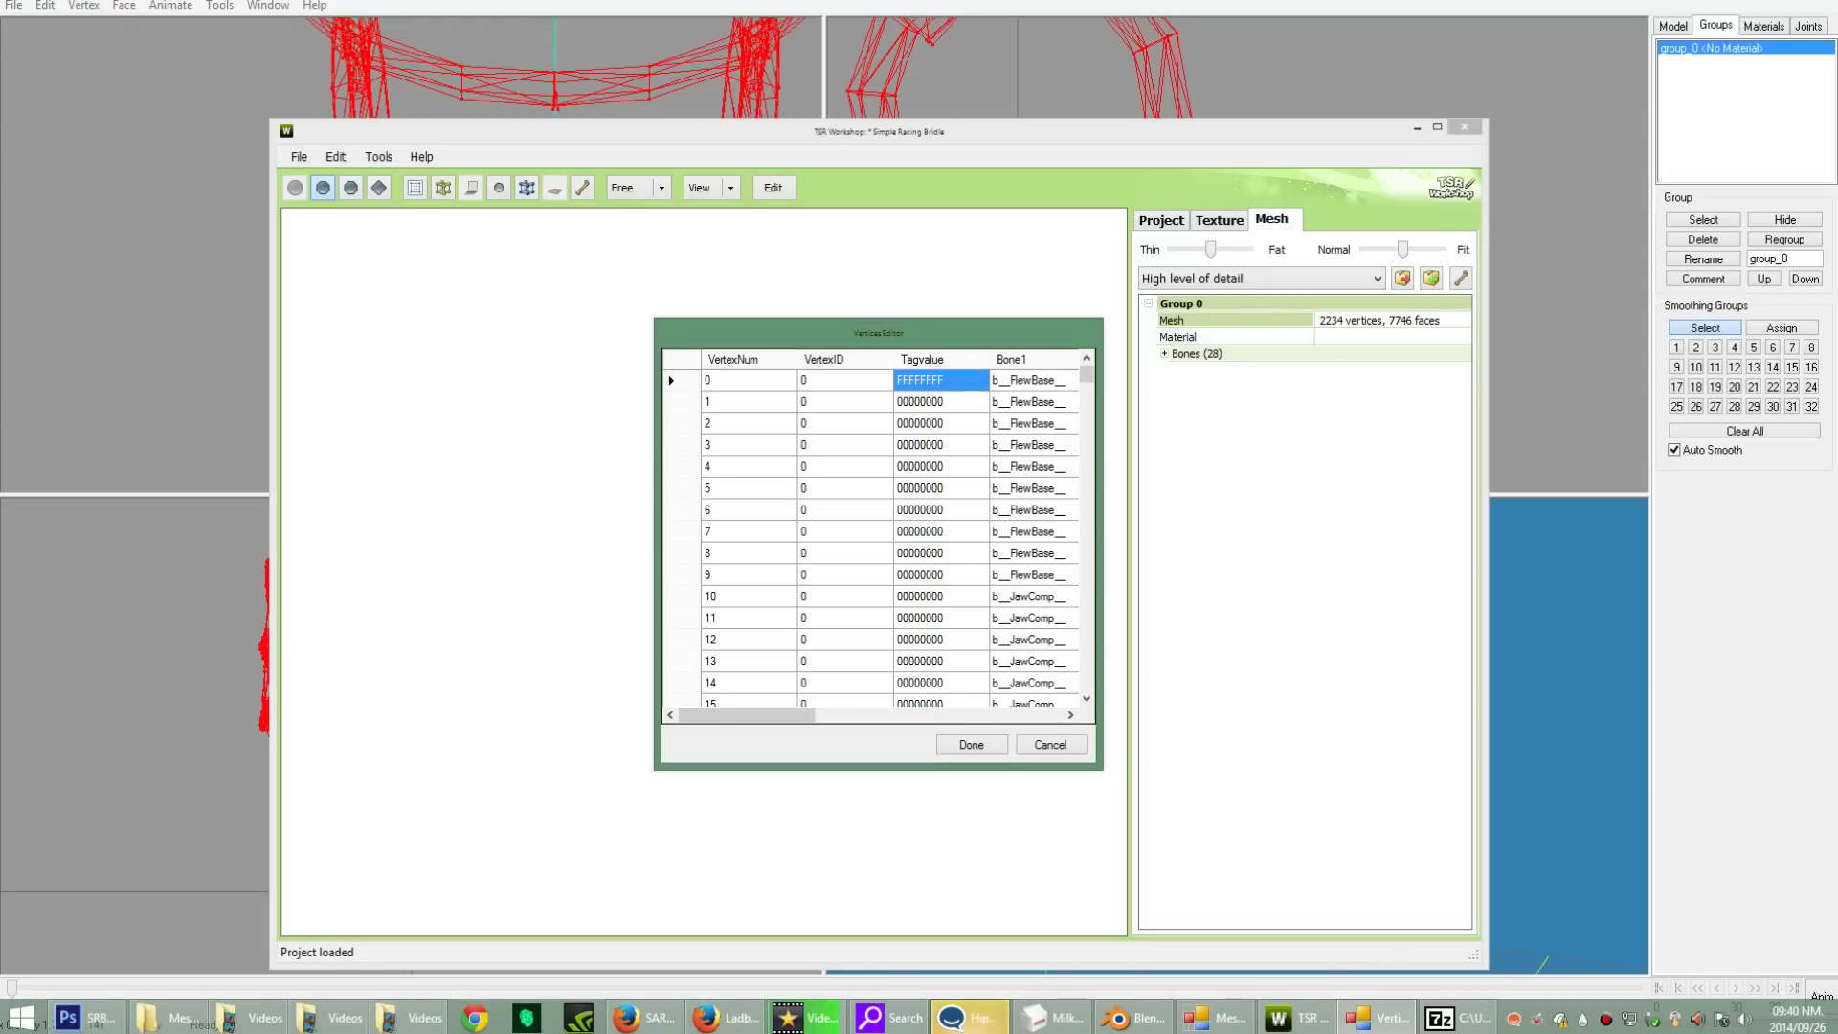
pyautogui.rightClick(927, 385)
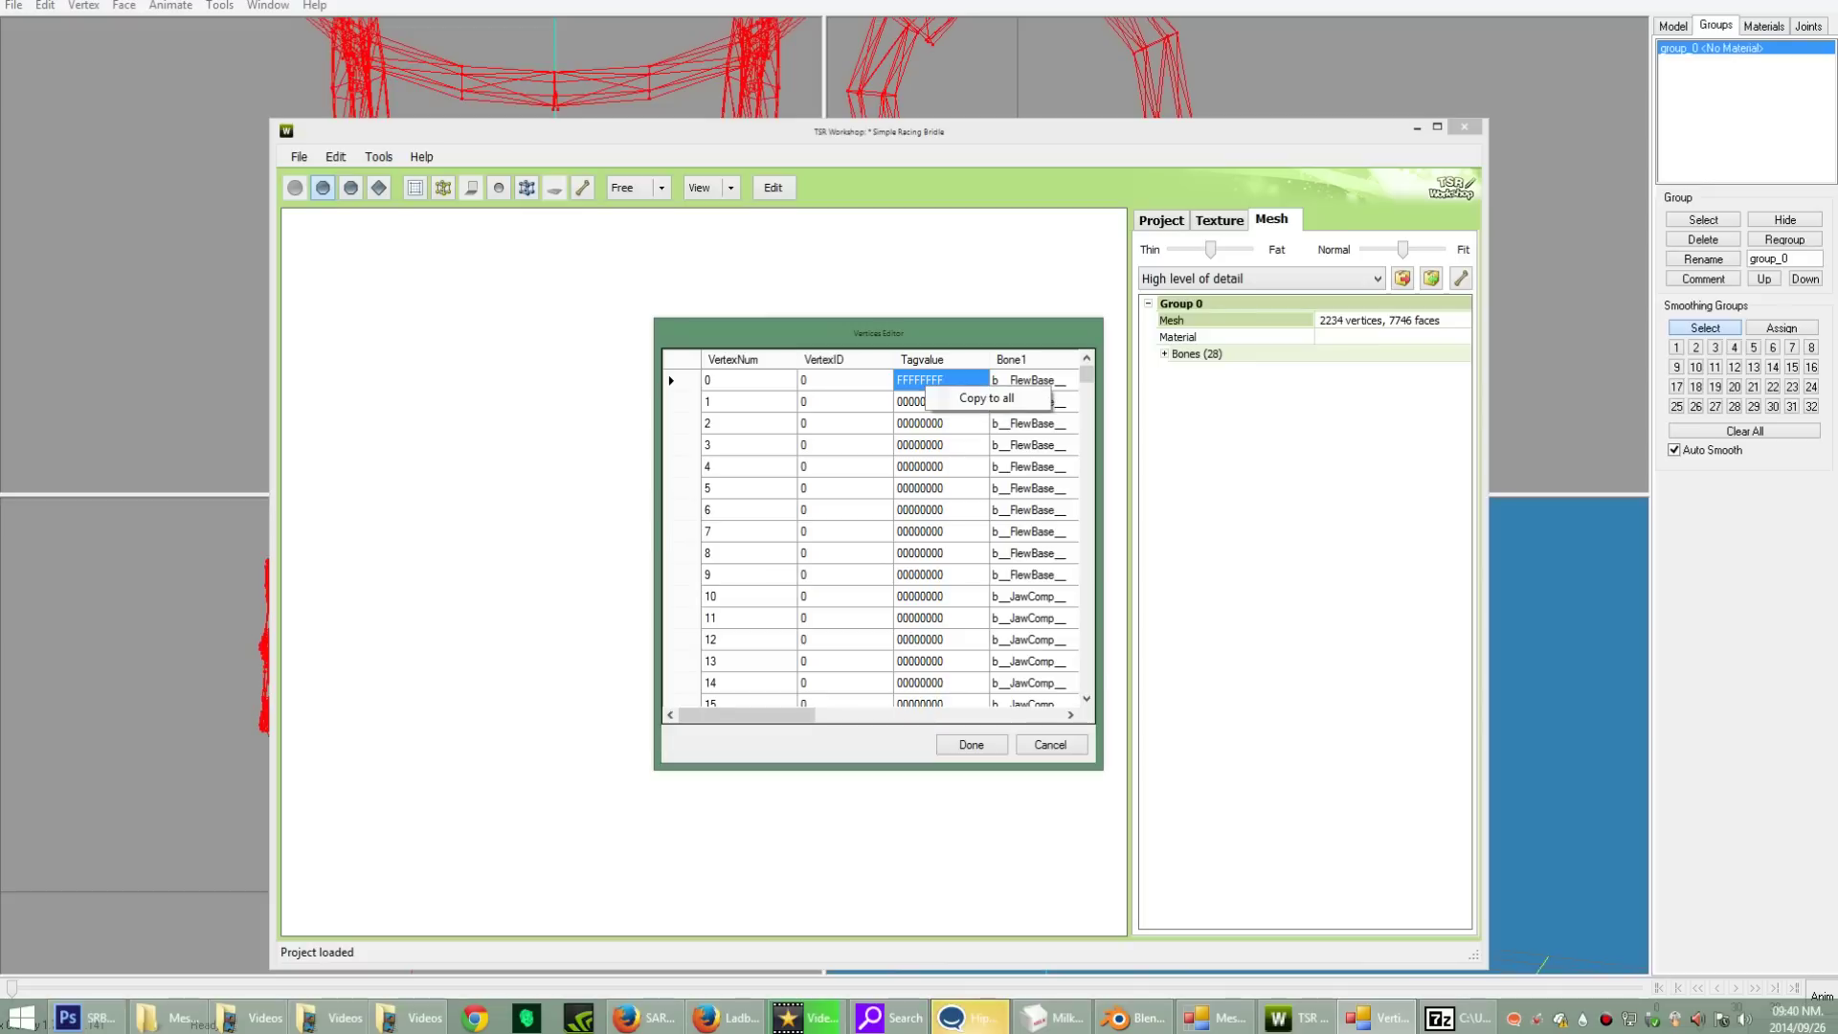
pyautogui.click(980, 399)
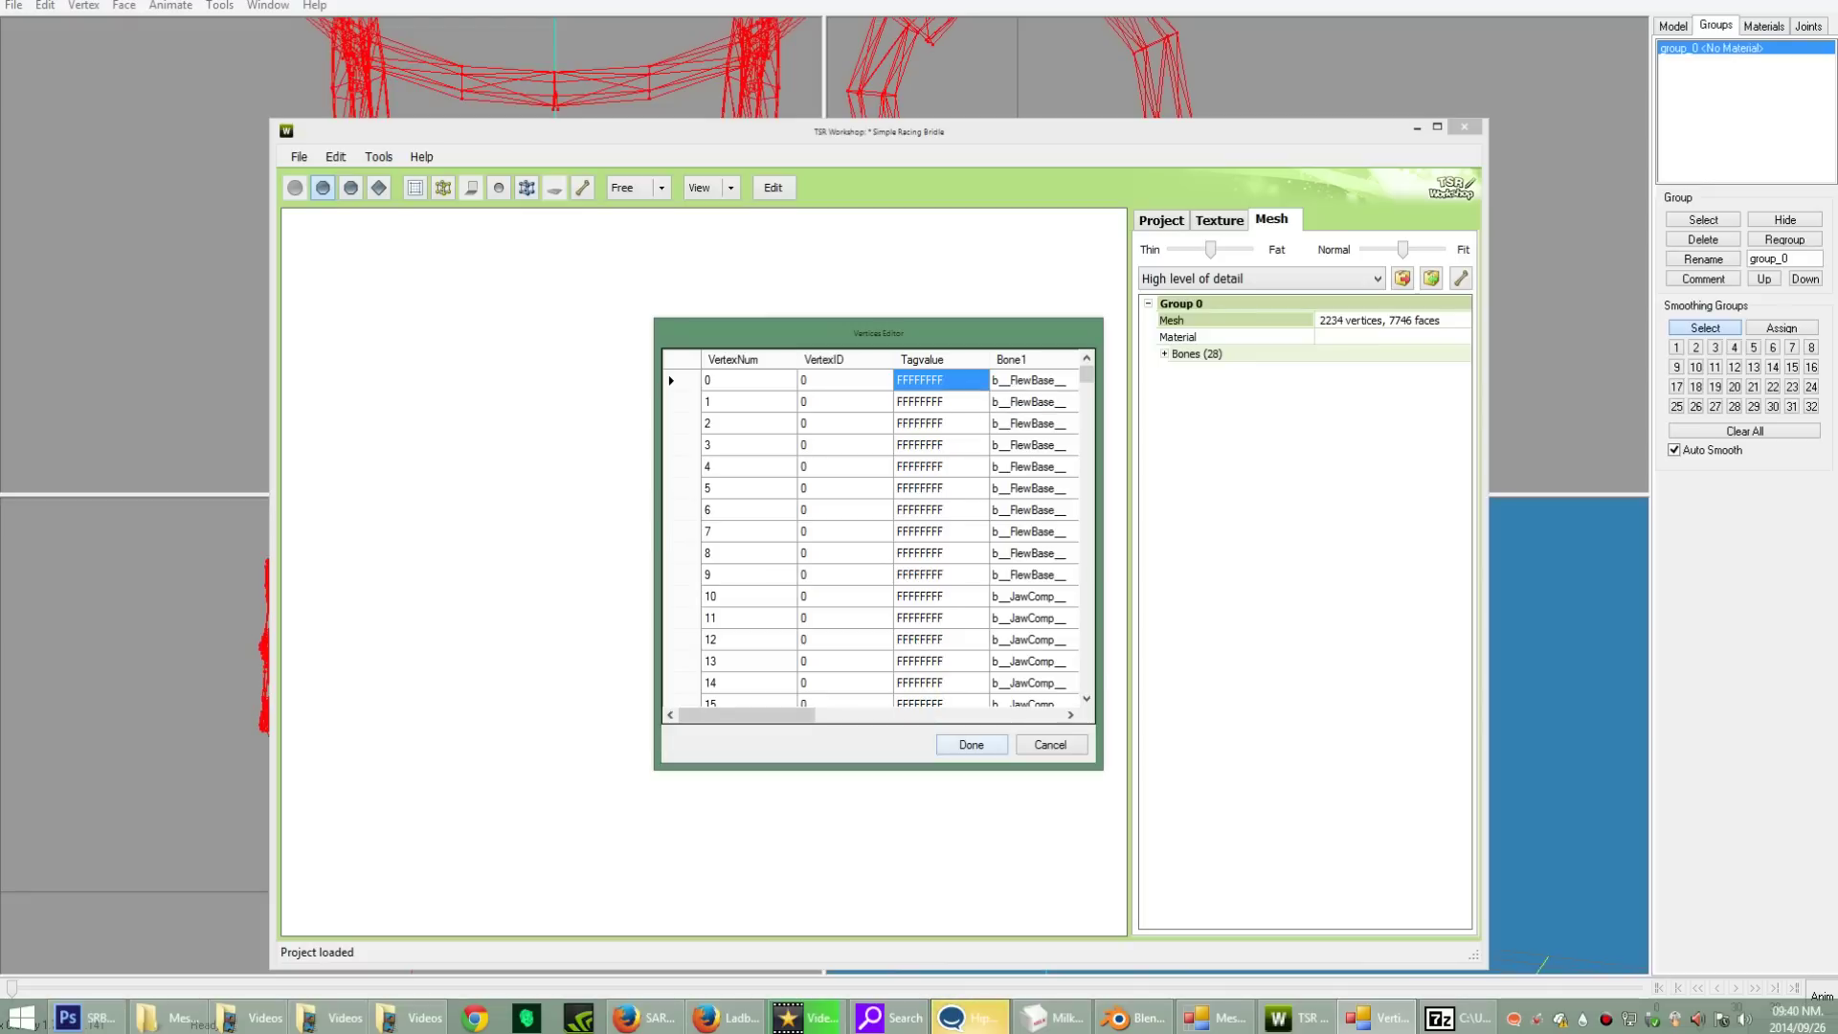
pyautogui.click(972, 745)
# Step: Select the medium level of detail and import jointedsrb2.wso as its mesh, updating the bounding box values automatically
pyautogui.click(1262, 278)
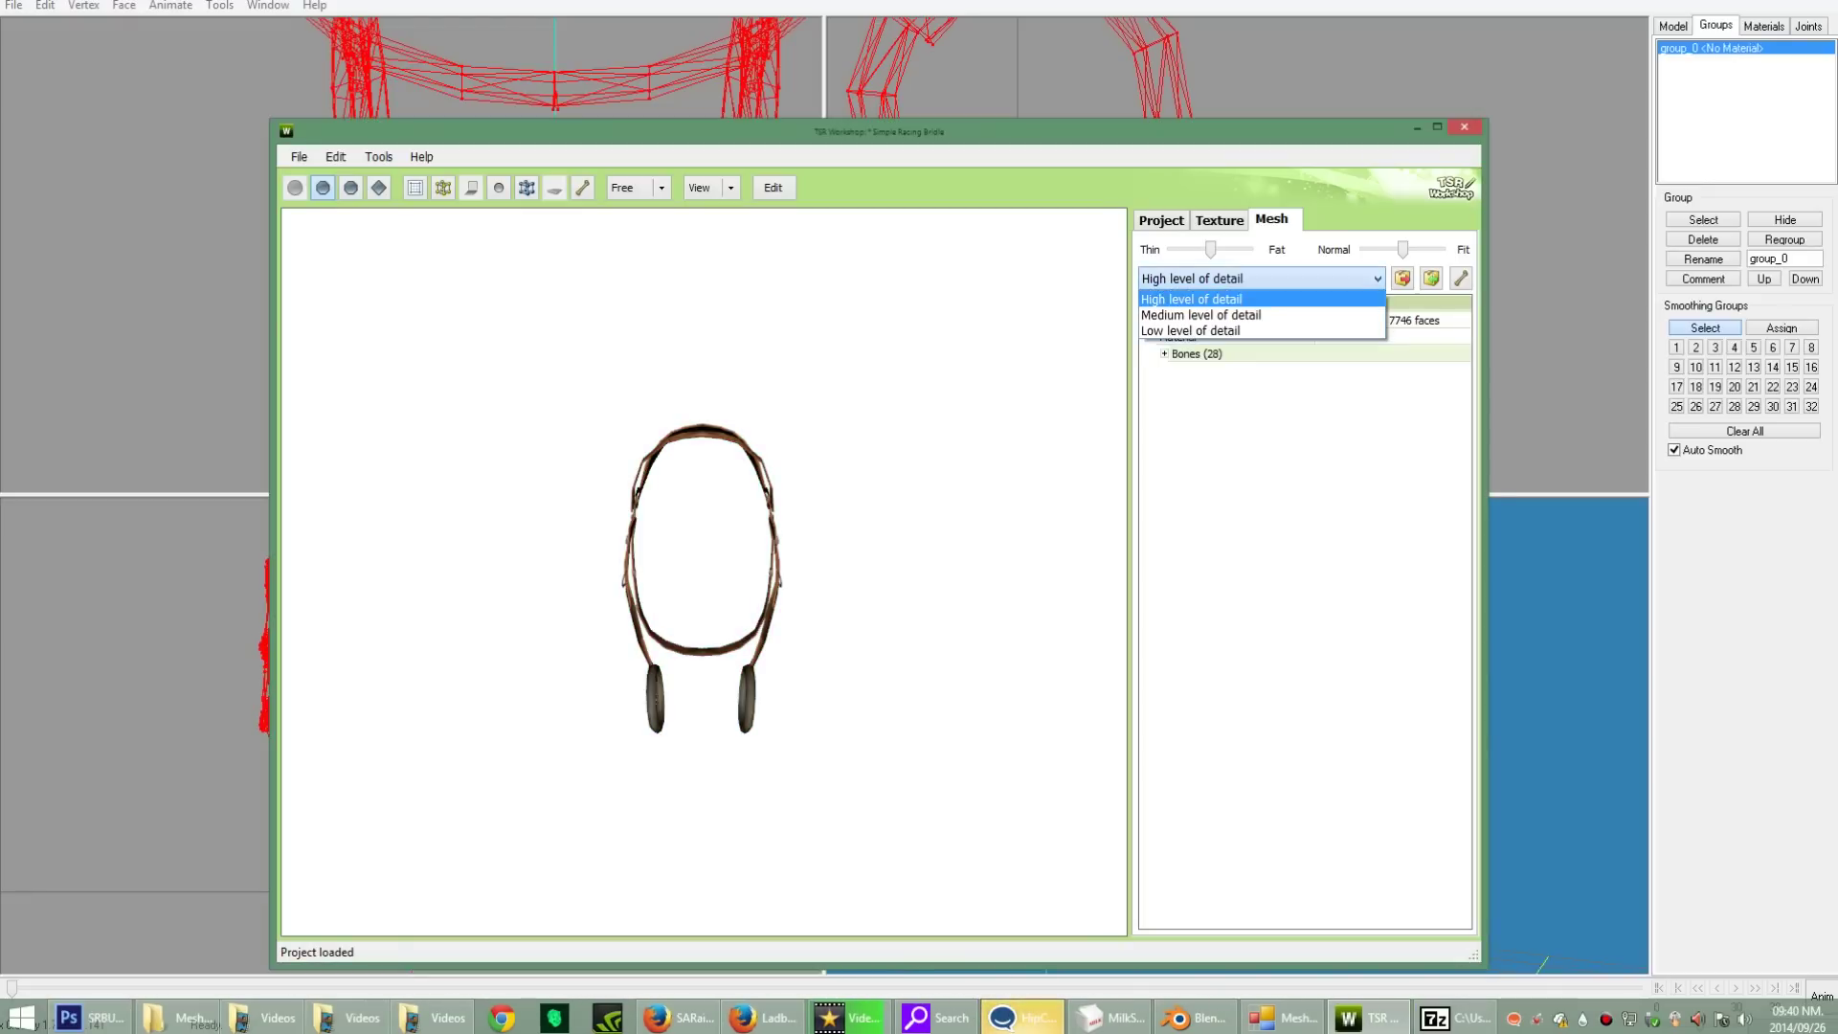
pyautogui.click(1200, 315)
pyautogui.click(1431, 278)
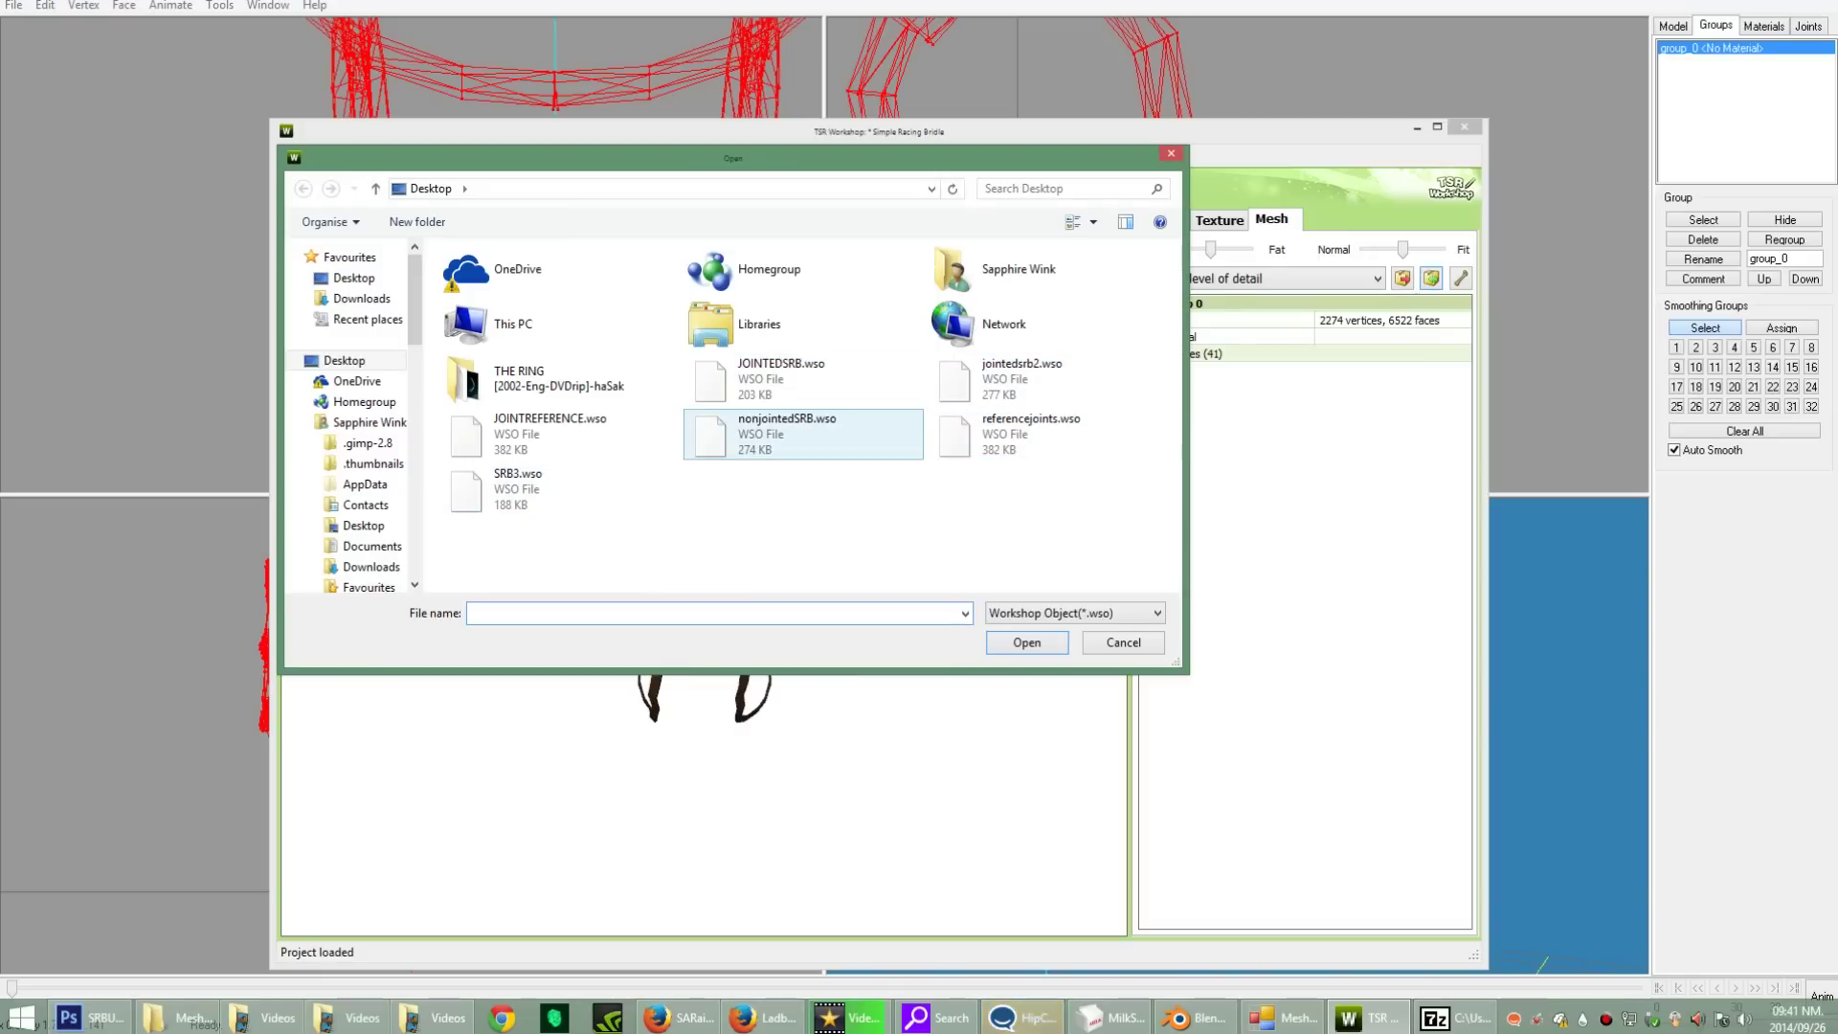
pyautogui.click(1047, 380)
pyautogui.doubleClick(1047, 380)
pyautogui.click(1009, 579)
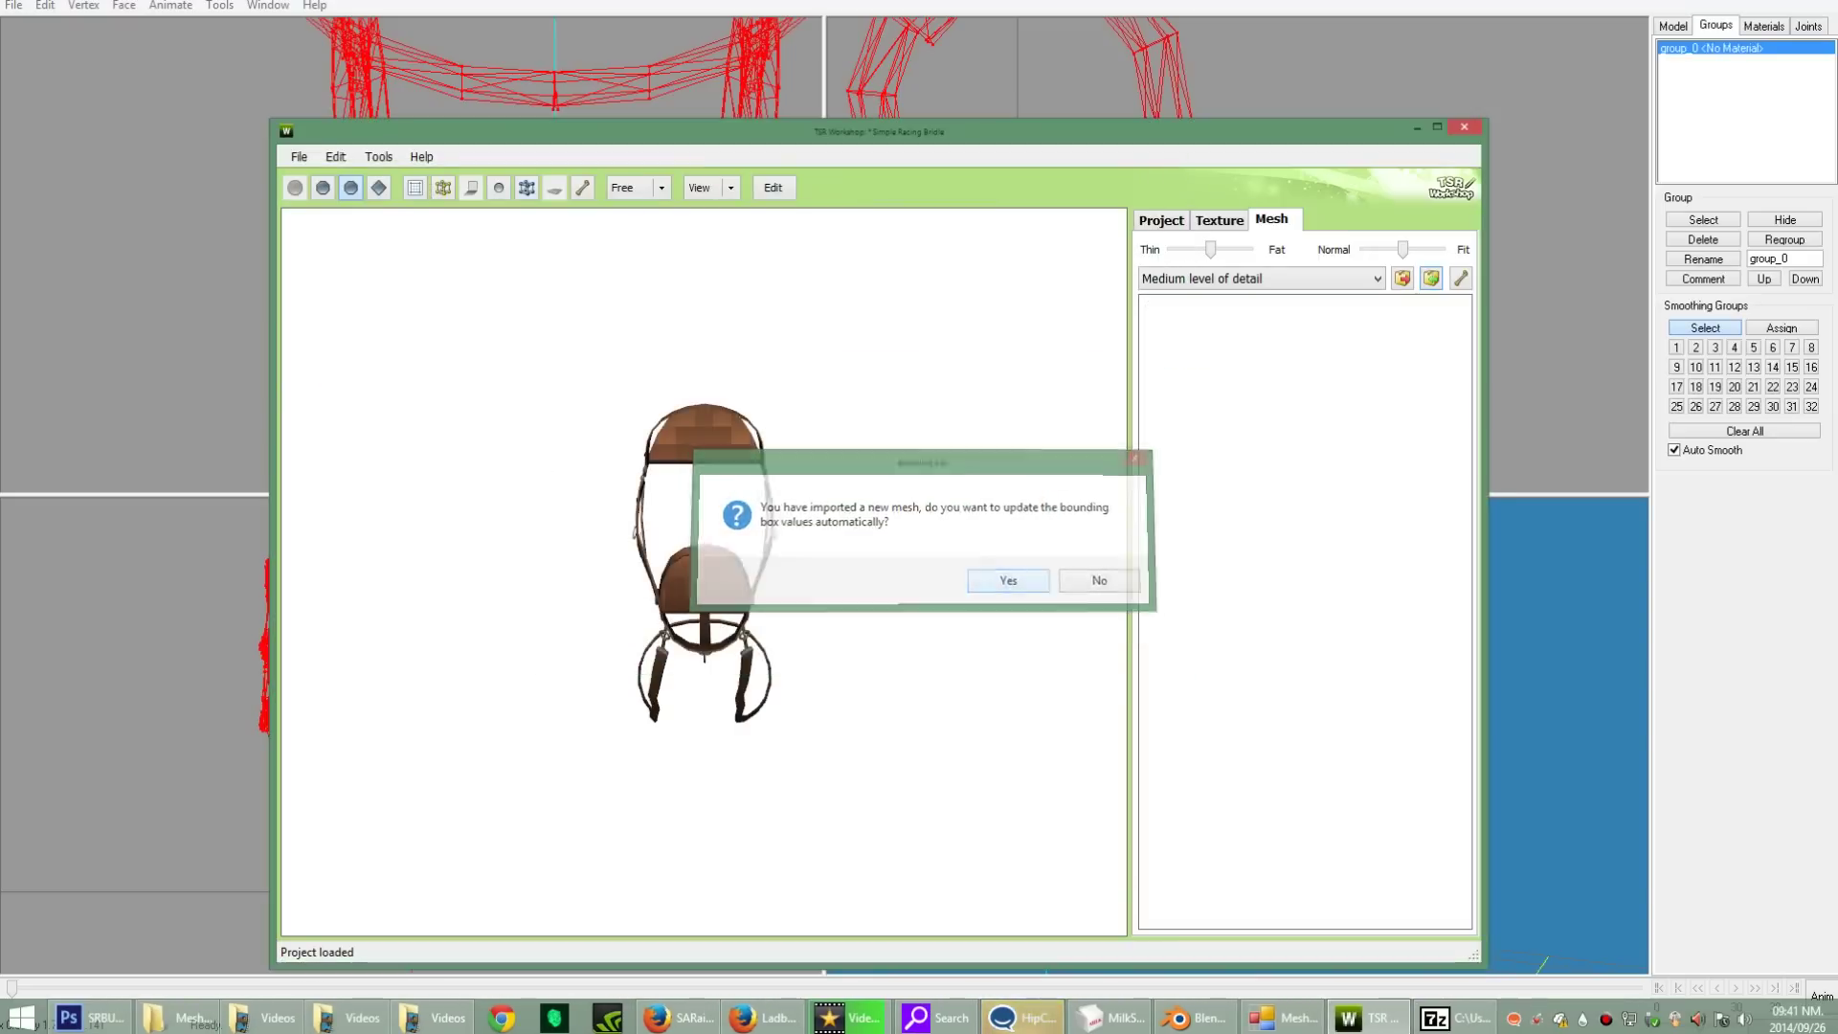
pyautogui.press('Return')
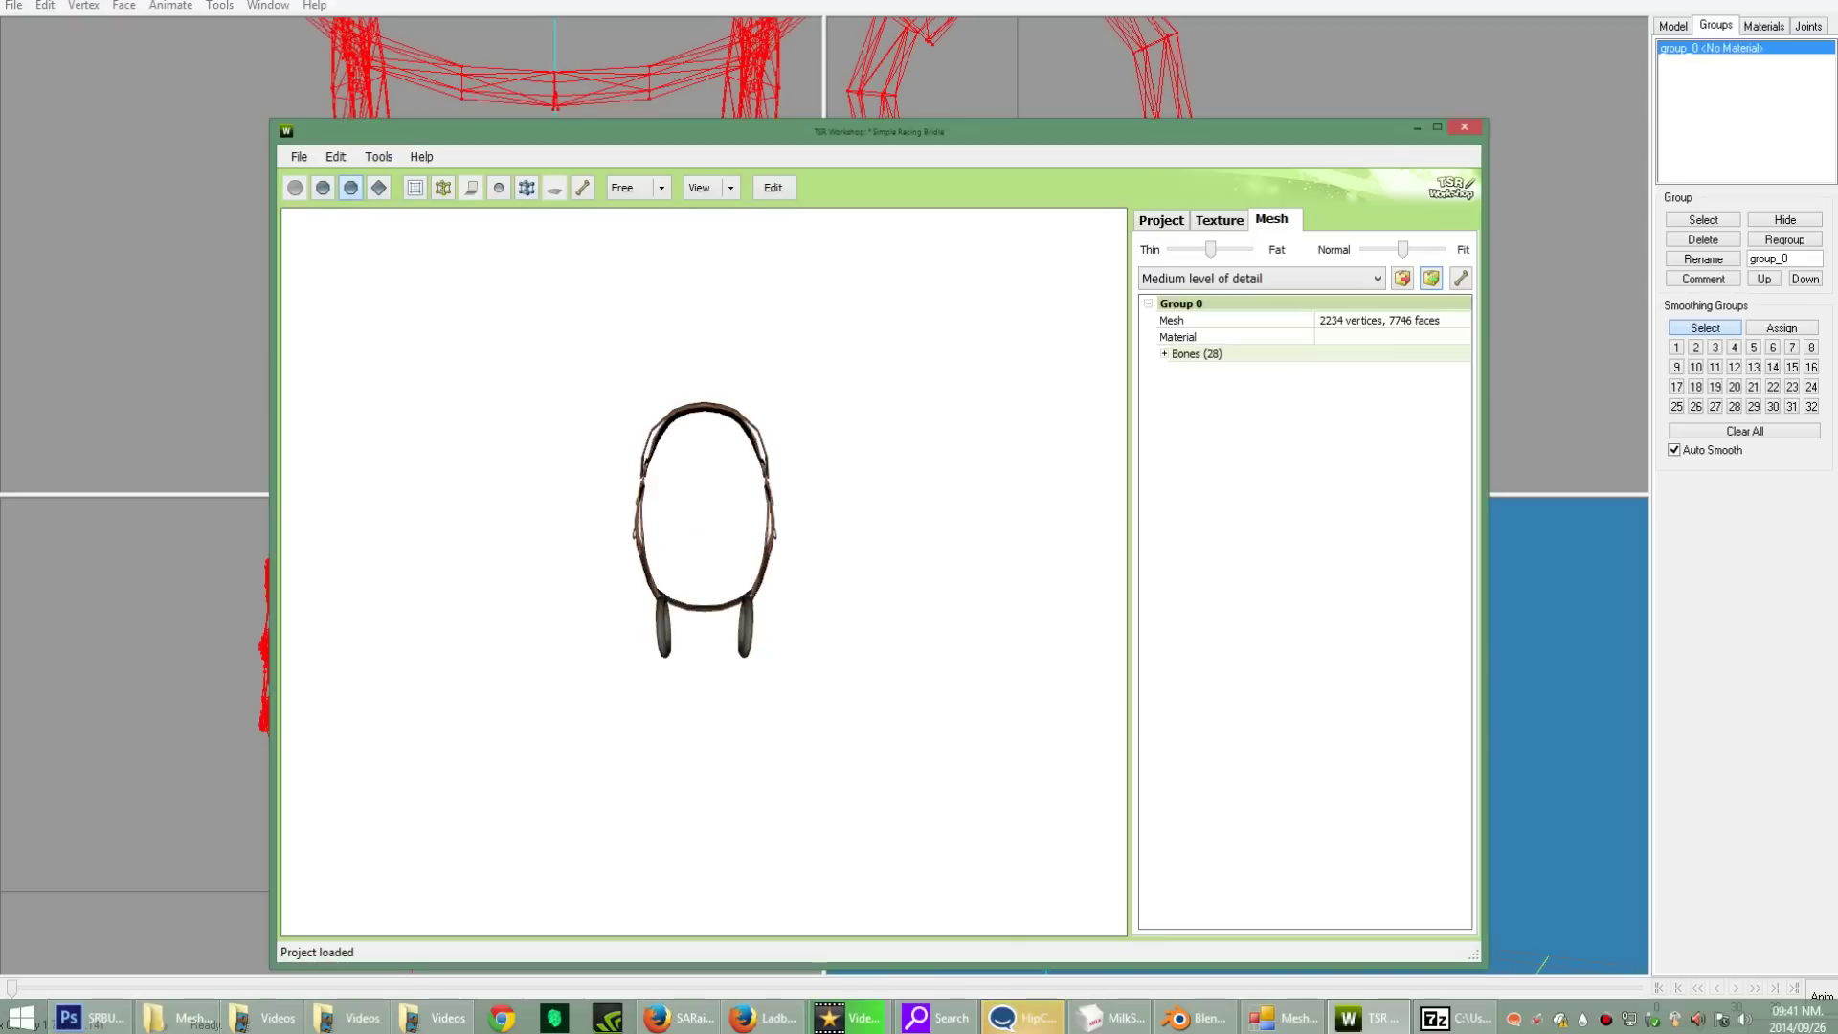
# Step: Open the medium level of detail mesh of Group 0 in the GEOM Vertices Editor
pyautogui.click(1235, 320)
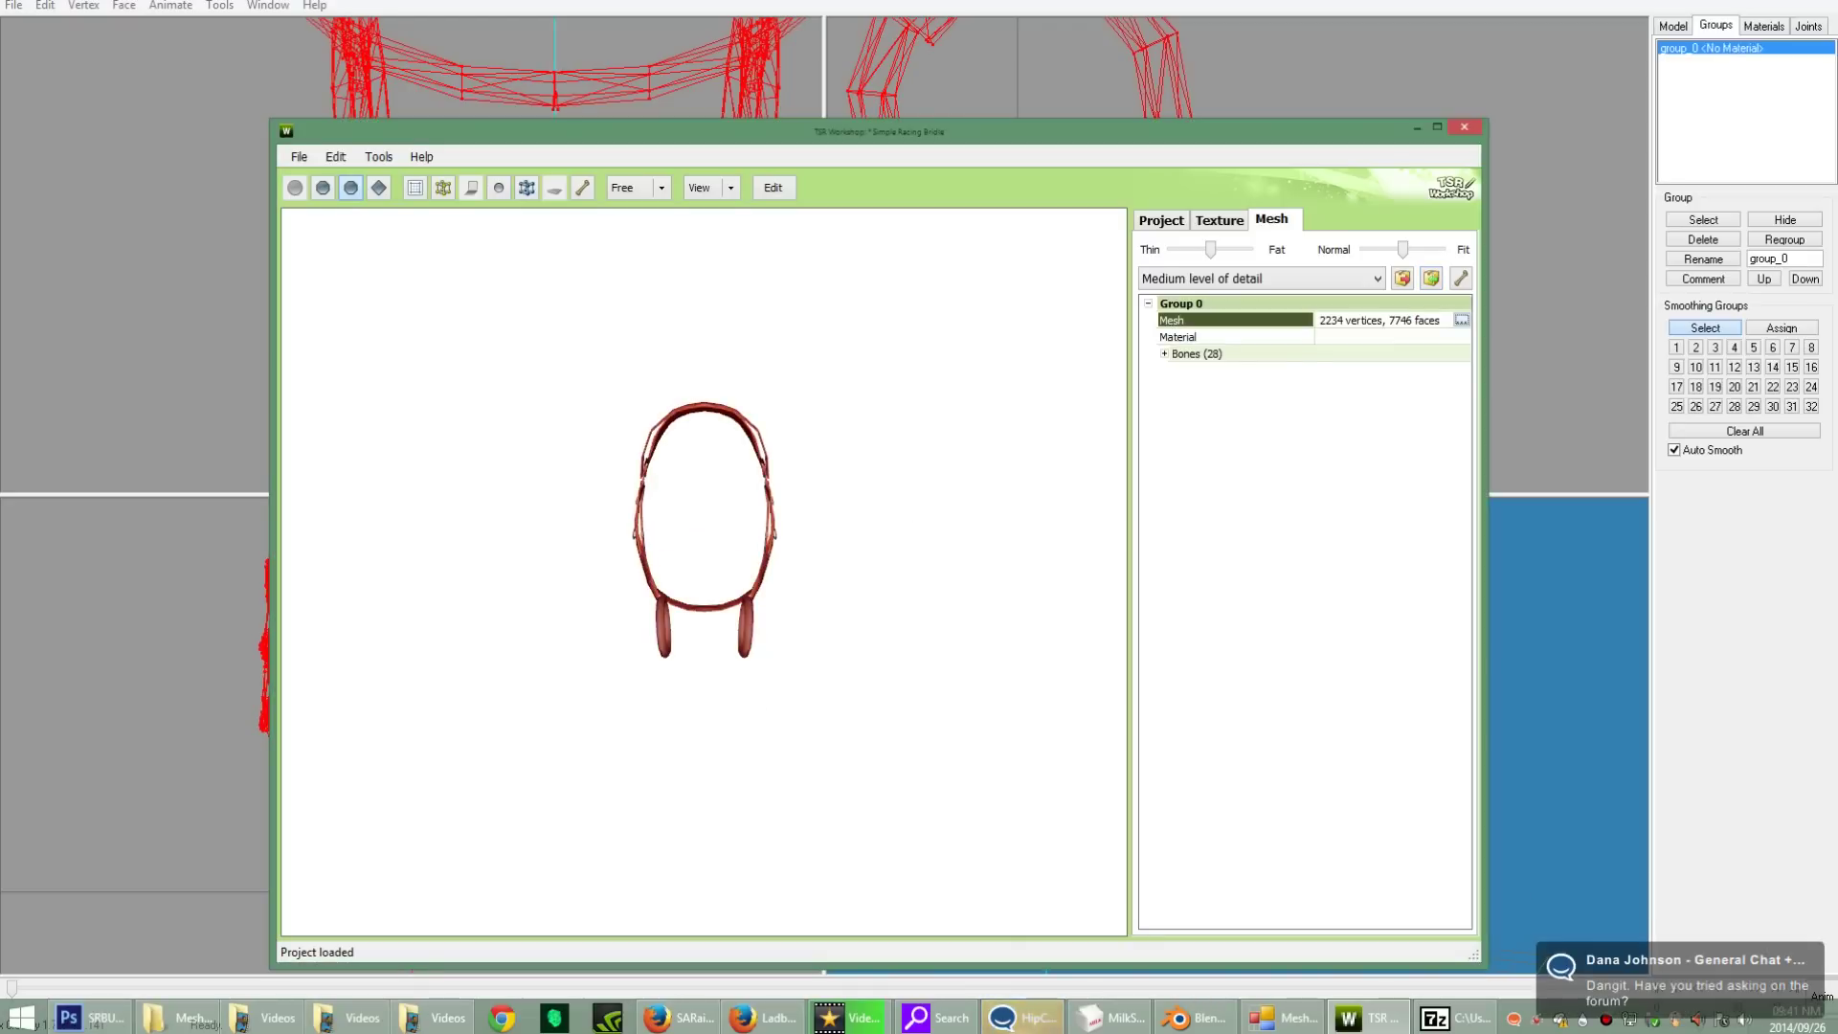
pyautogui.click(1462, 320)
pyautogui.click(941, 555)
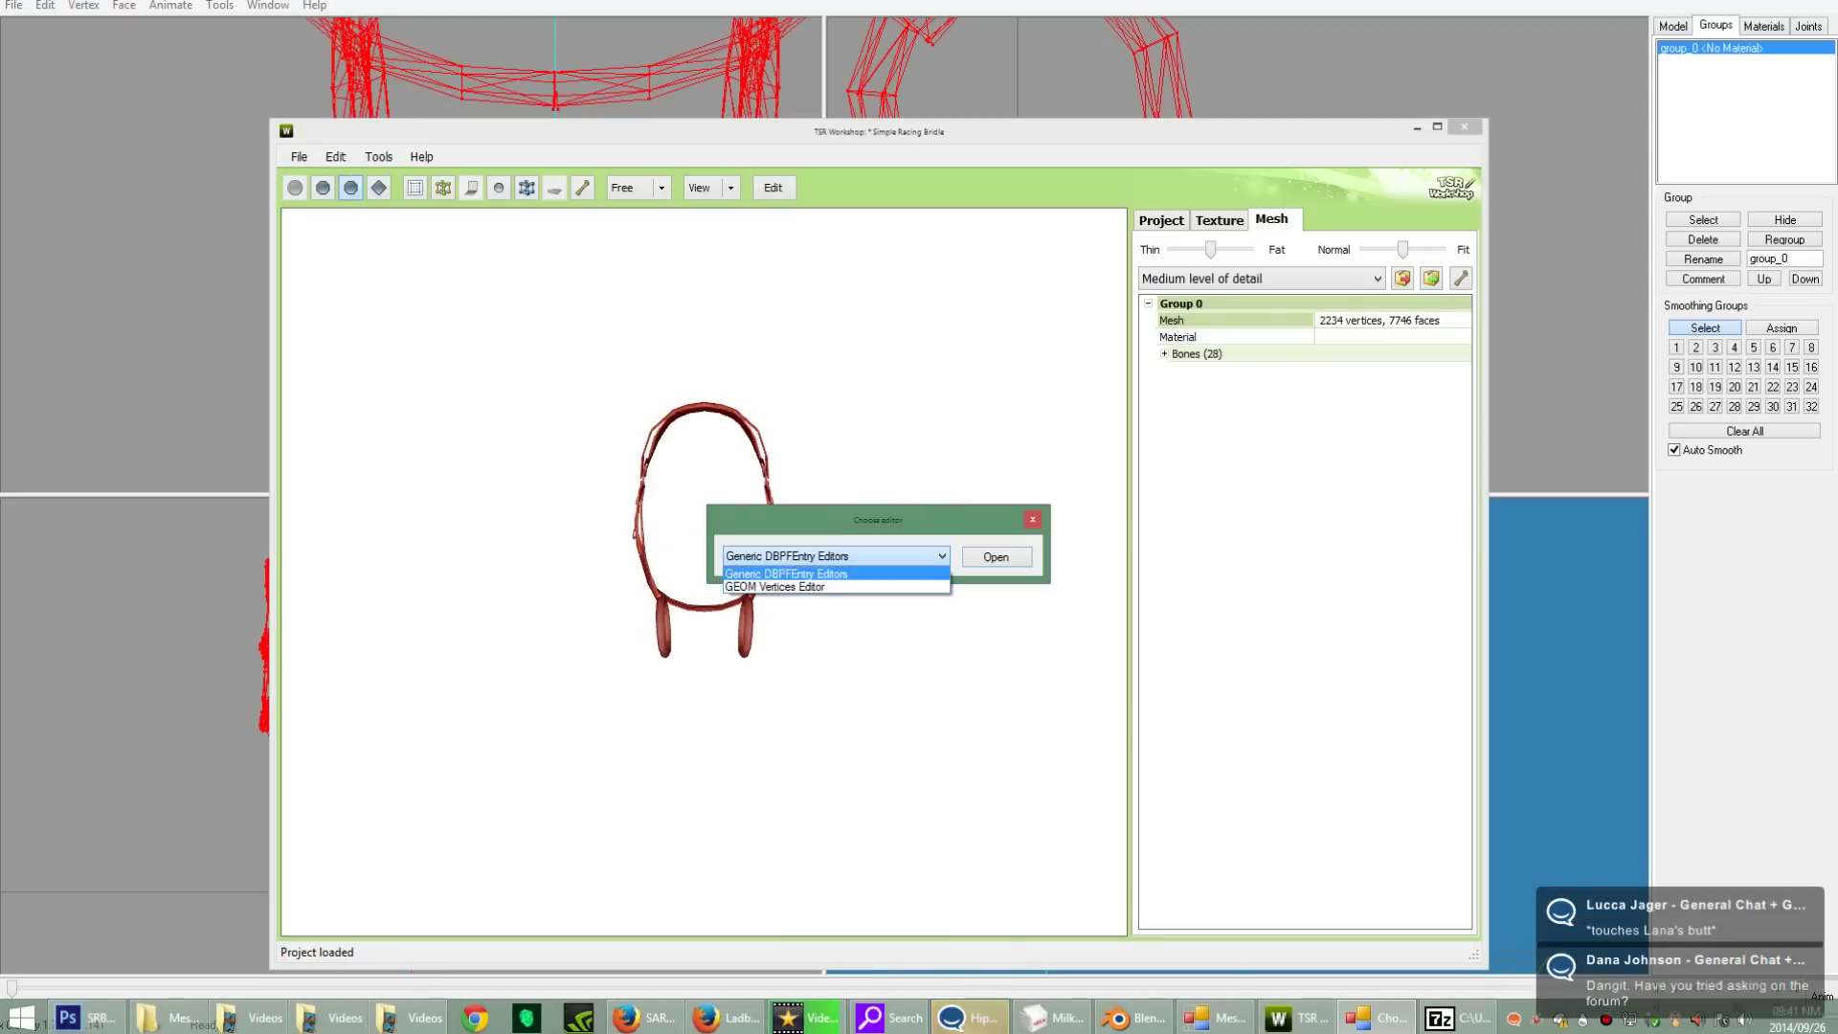
pyautogui.click(775, 585)
pyautogui.click(996, 556)
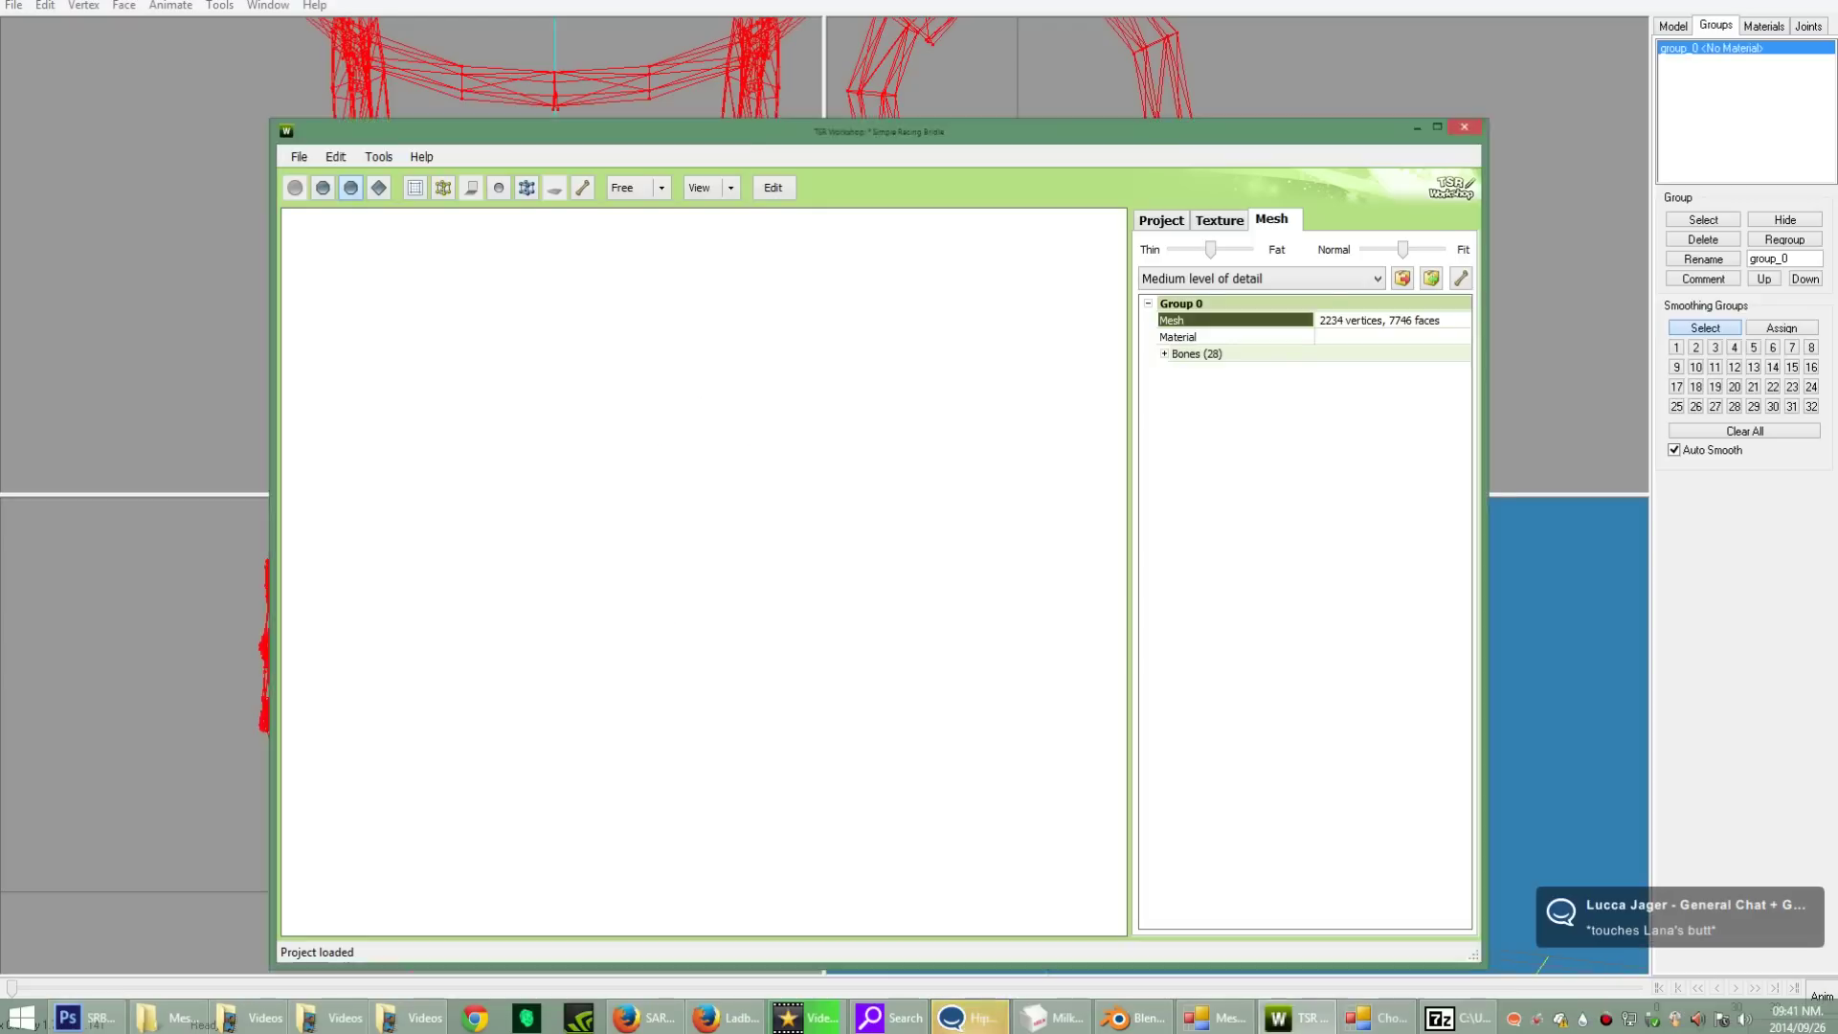
# Step: Set the Tagvalue to FFFFFFFF for all vertices of the medium-detail mesh and accept the edit
pyautogui.click(938, 380)
pyautogui.write('FF')
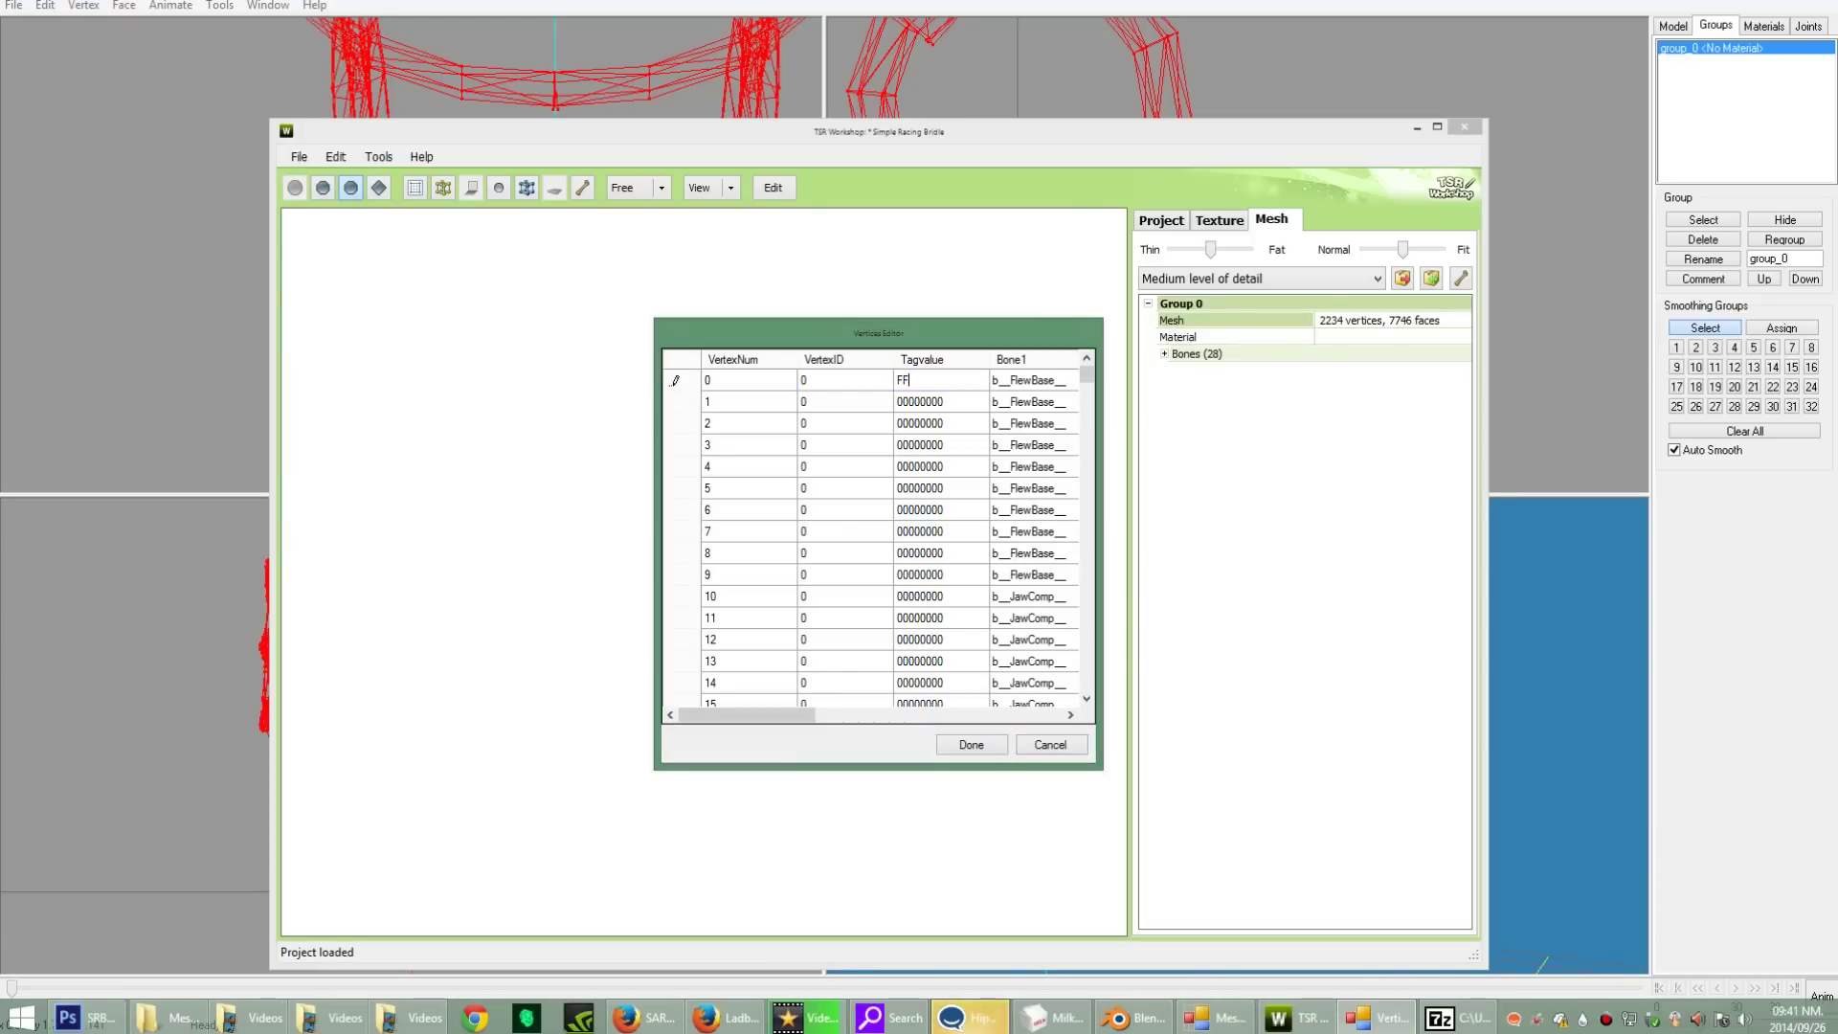
pyautogui.write('FFFFFF')
pyautogui.press('Return')
pyautogui.press('Up')
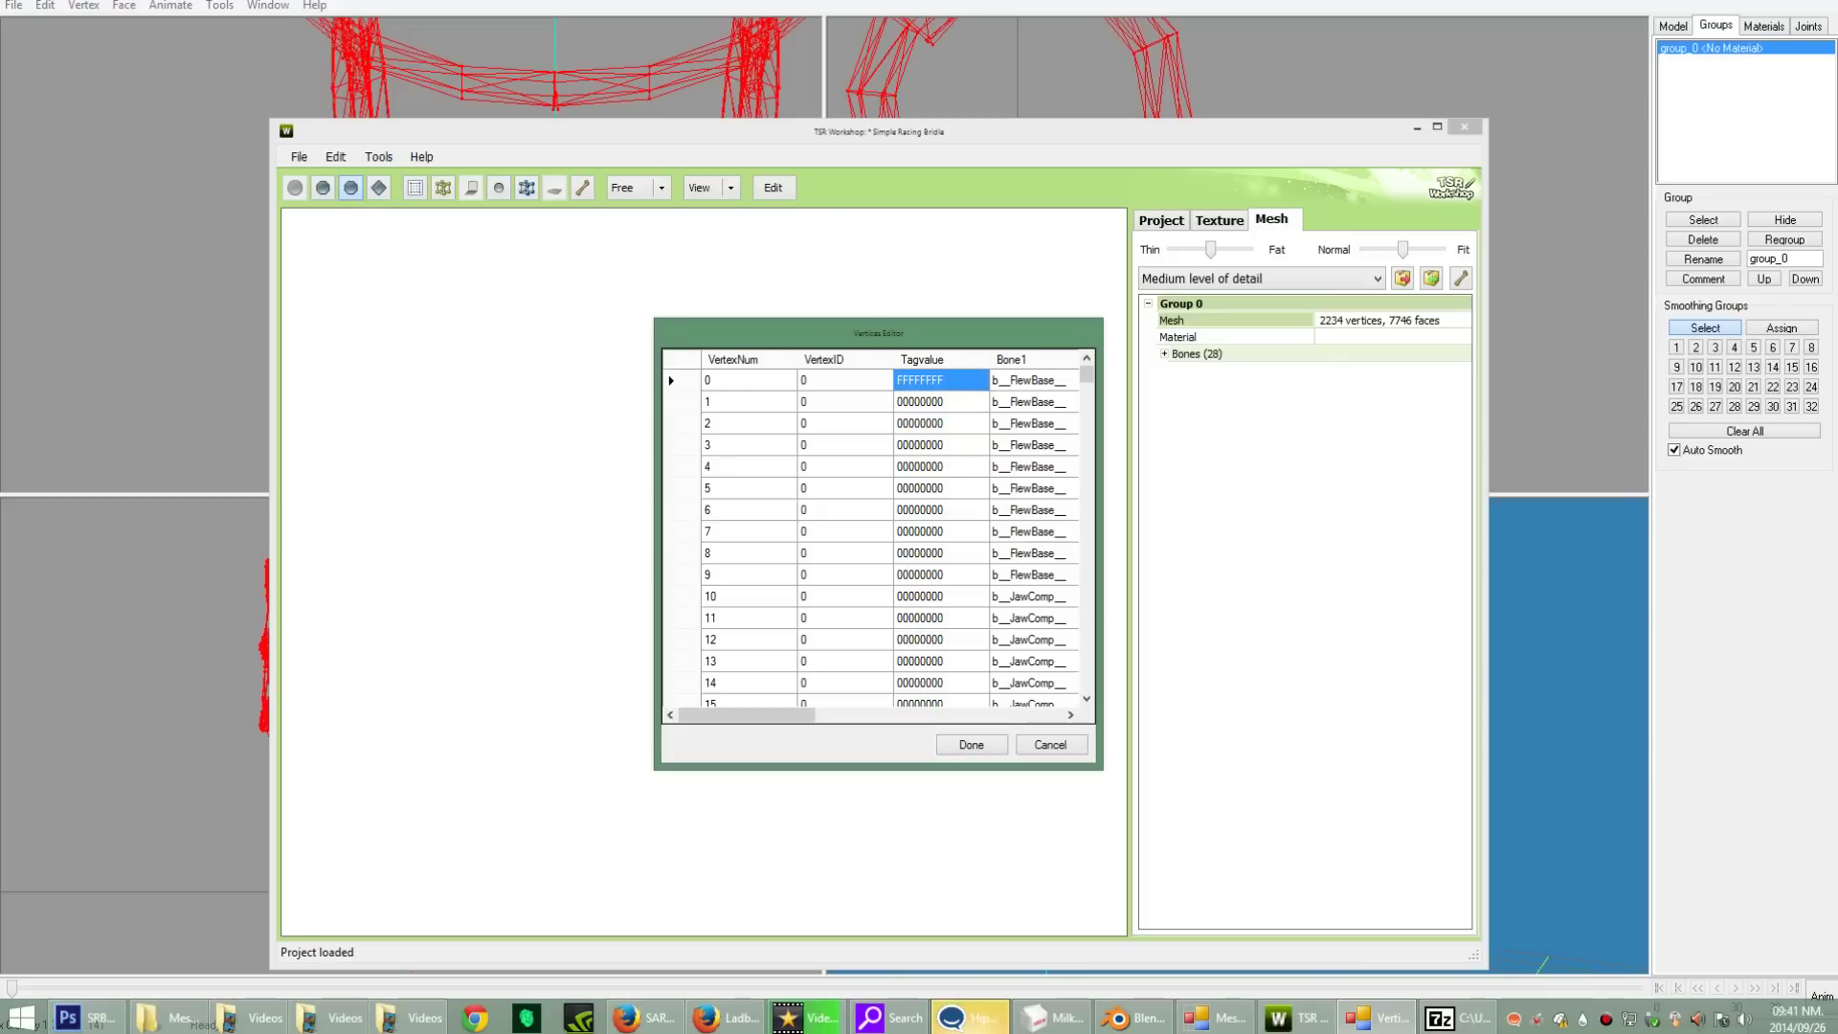
pyautogui.press('Menu')
pyautogui.press('Return')
pyautogui.click(971, 745)
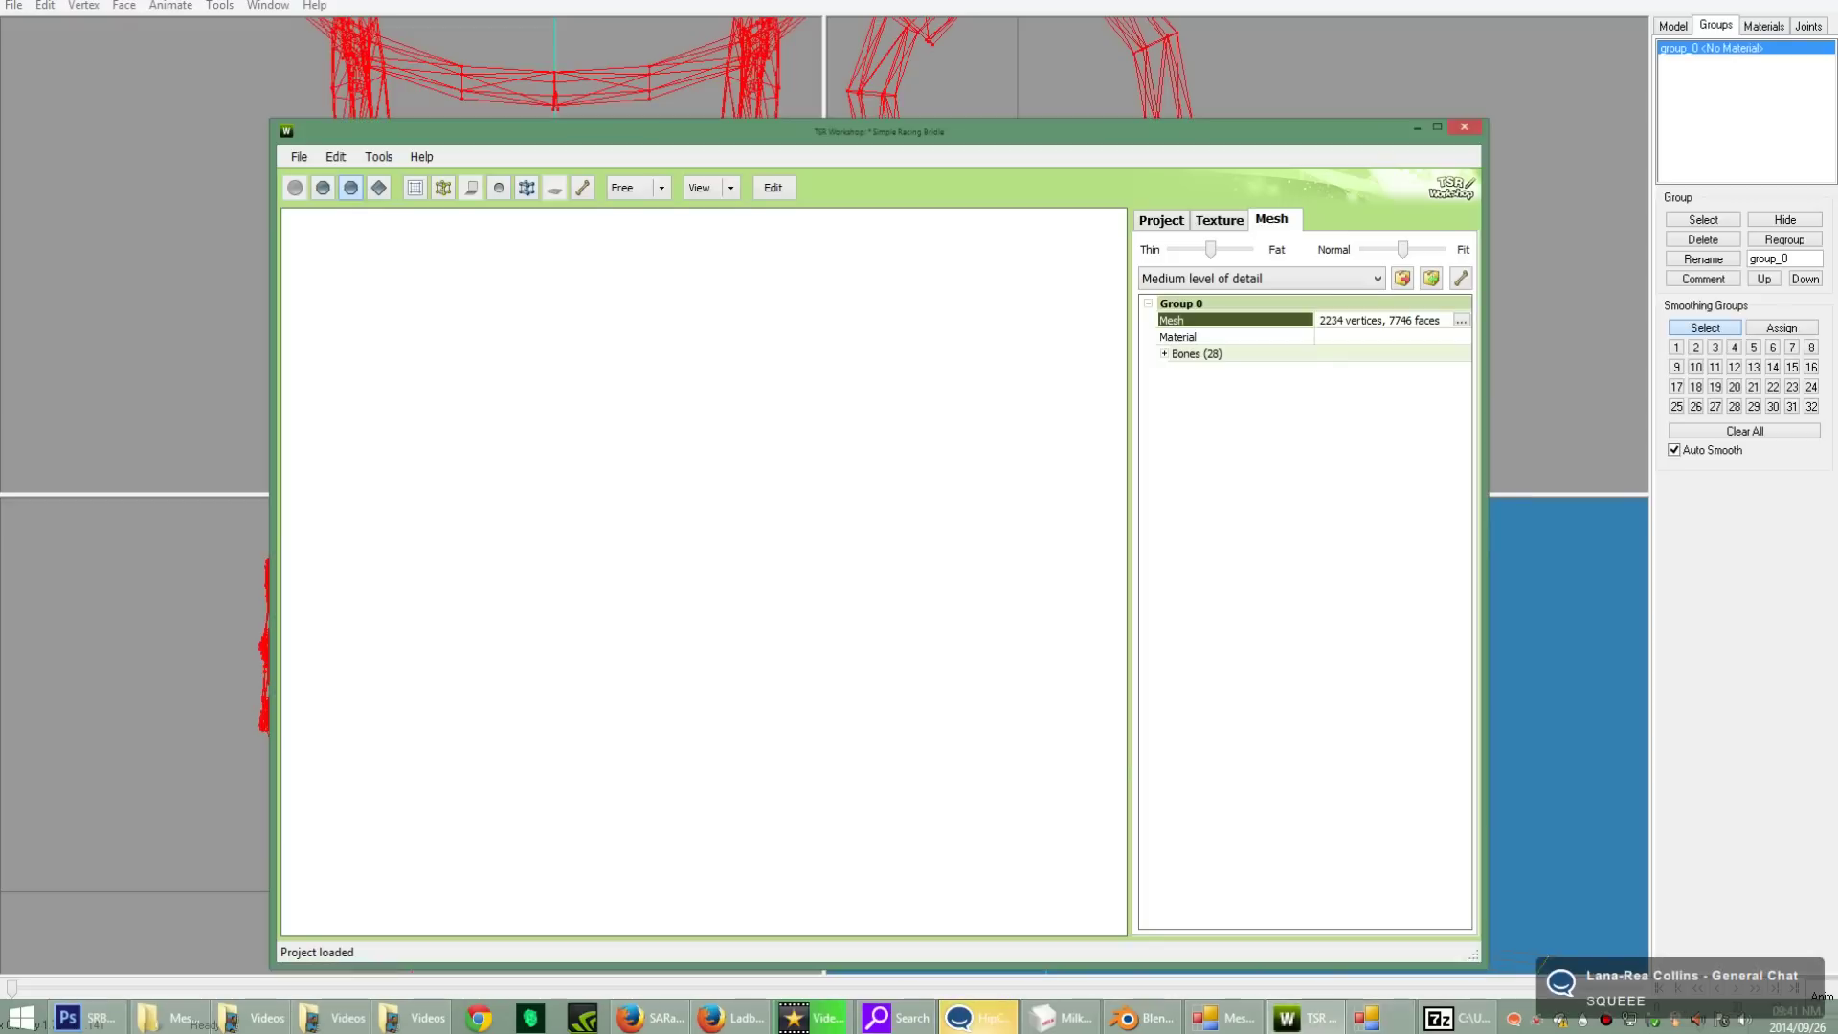
# Step: Select the low level of detail and open its Group 0 mesh in the GEOM Vertices Editor
pyautogui.click(1262, 279)
pyautogui.press('Down')
pyautogui.press('Return')
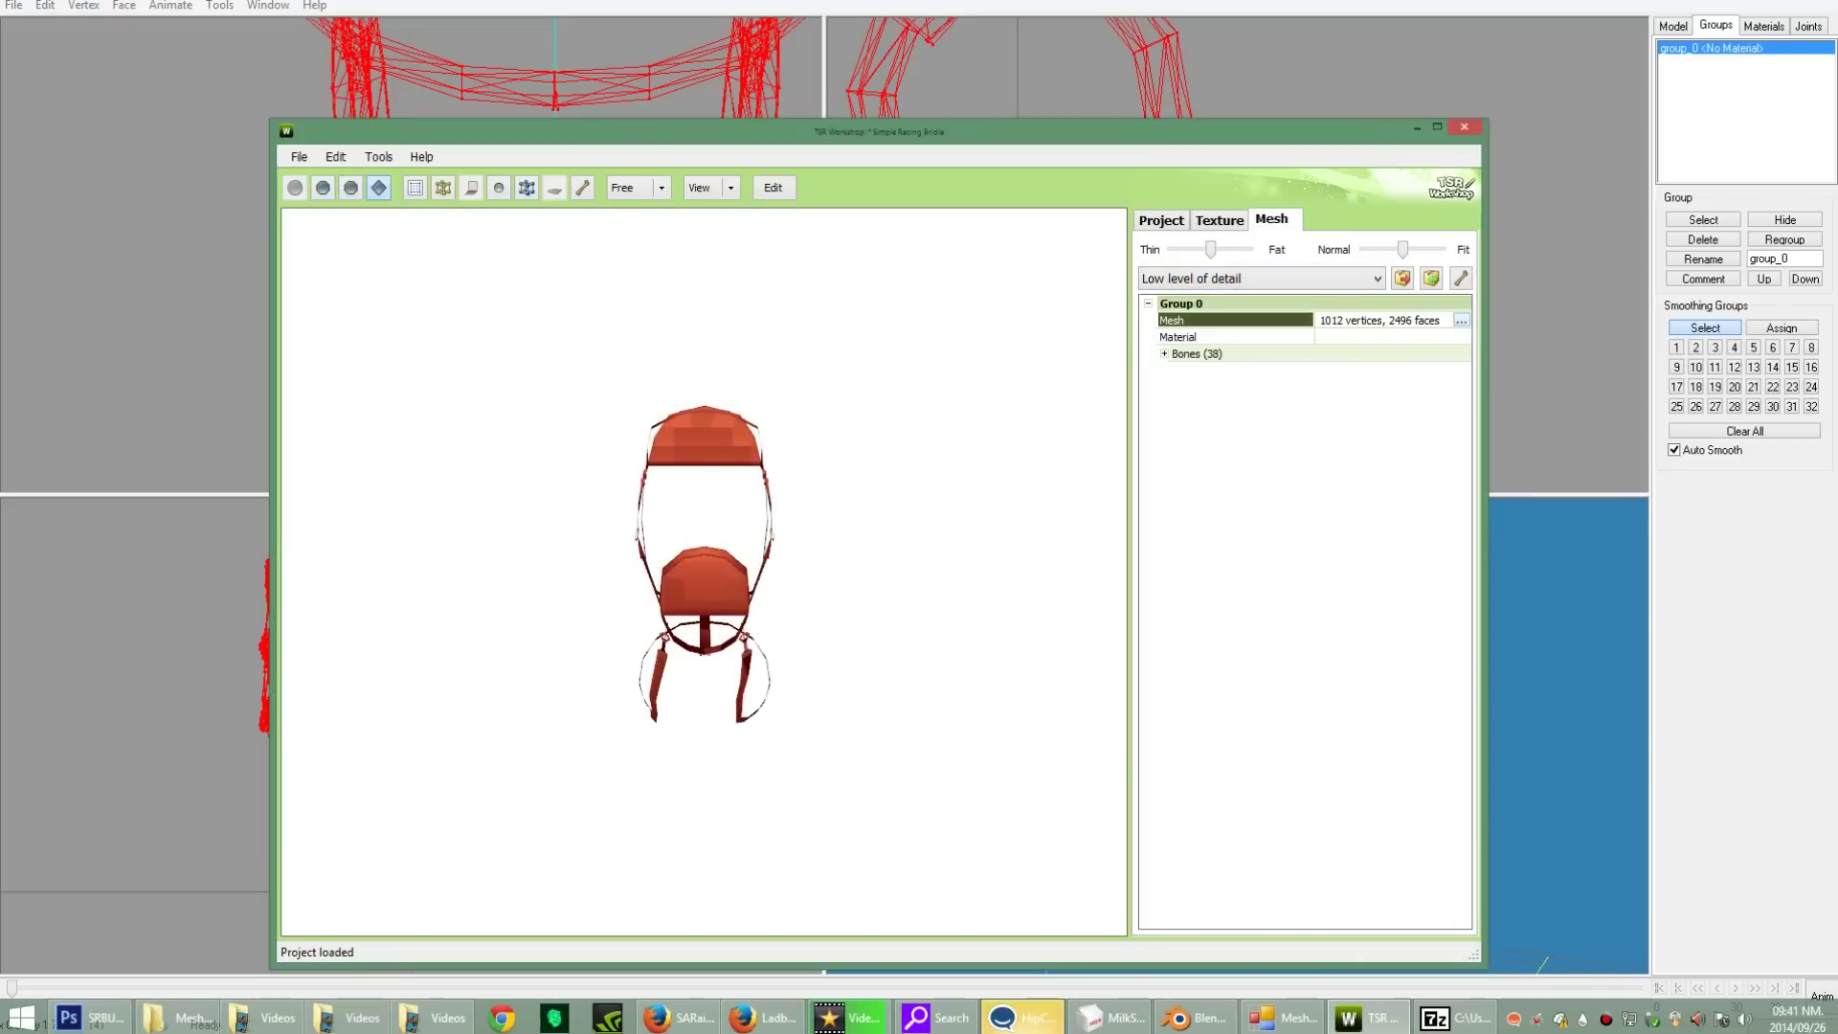
pyautogui.click(1461, 320)
pyautogui.hotkey('alt', 'Down')
pyautogui.press('Down')
pyautogui.press('Return')
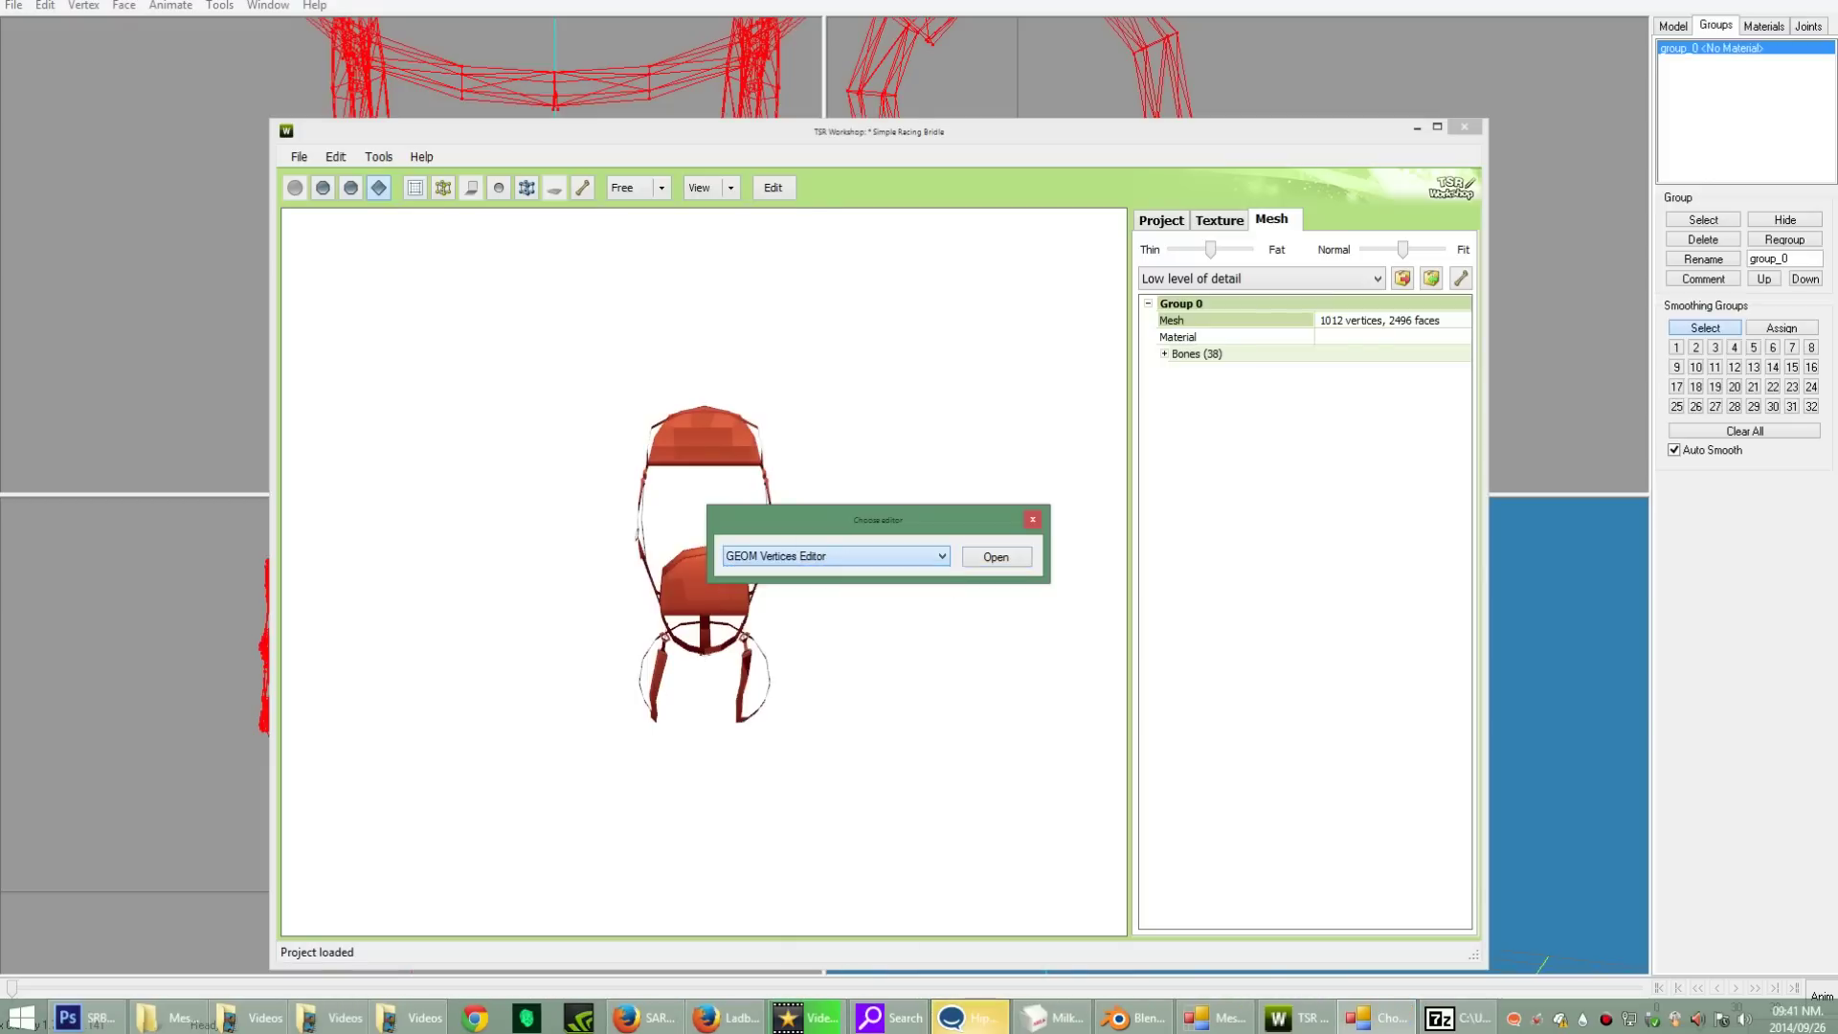
pyautogui.press('Return')
# Step: Set the Tagvalue to FFFFFFFF for all vertices of the low-detail mesh and accept the edit
pyautogui.click(941, 380)
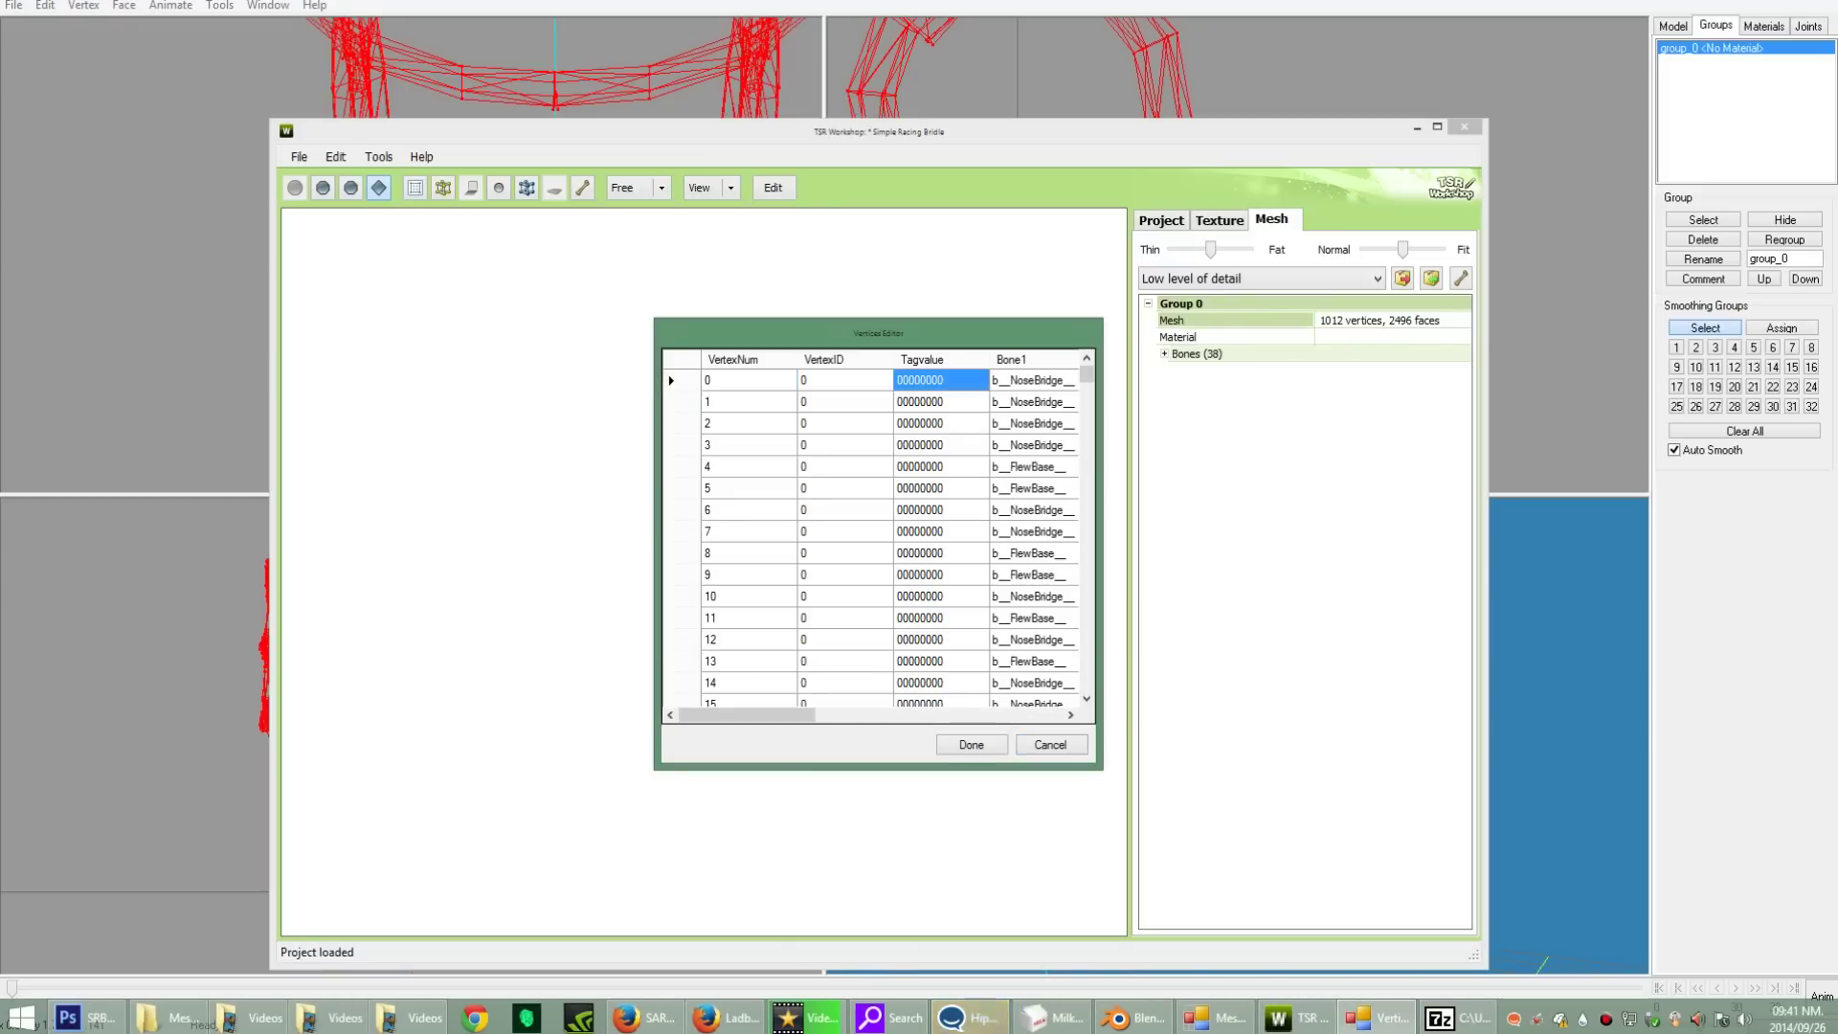
pyautogui.write('FFFFFFFF')
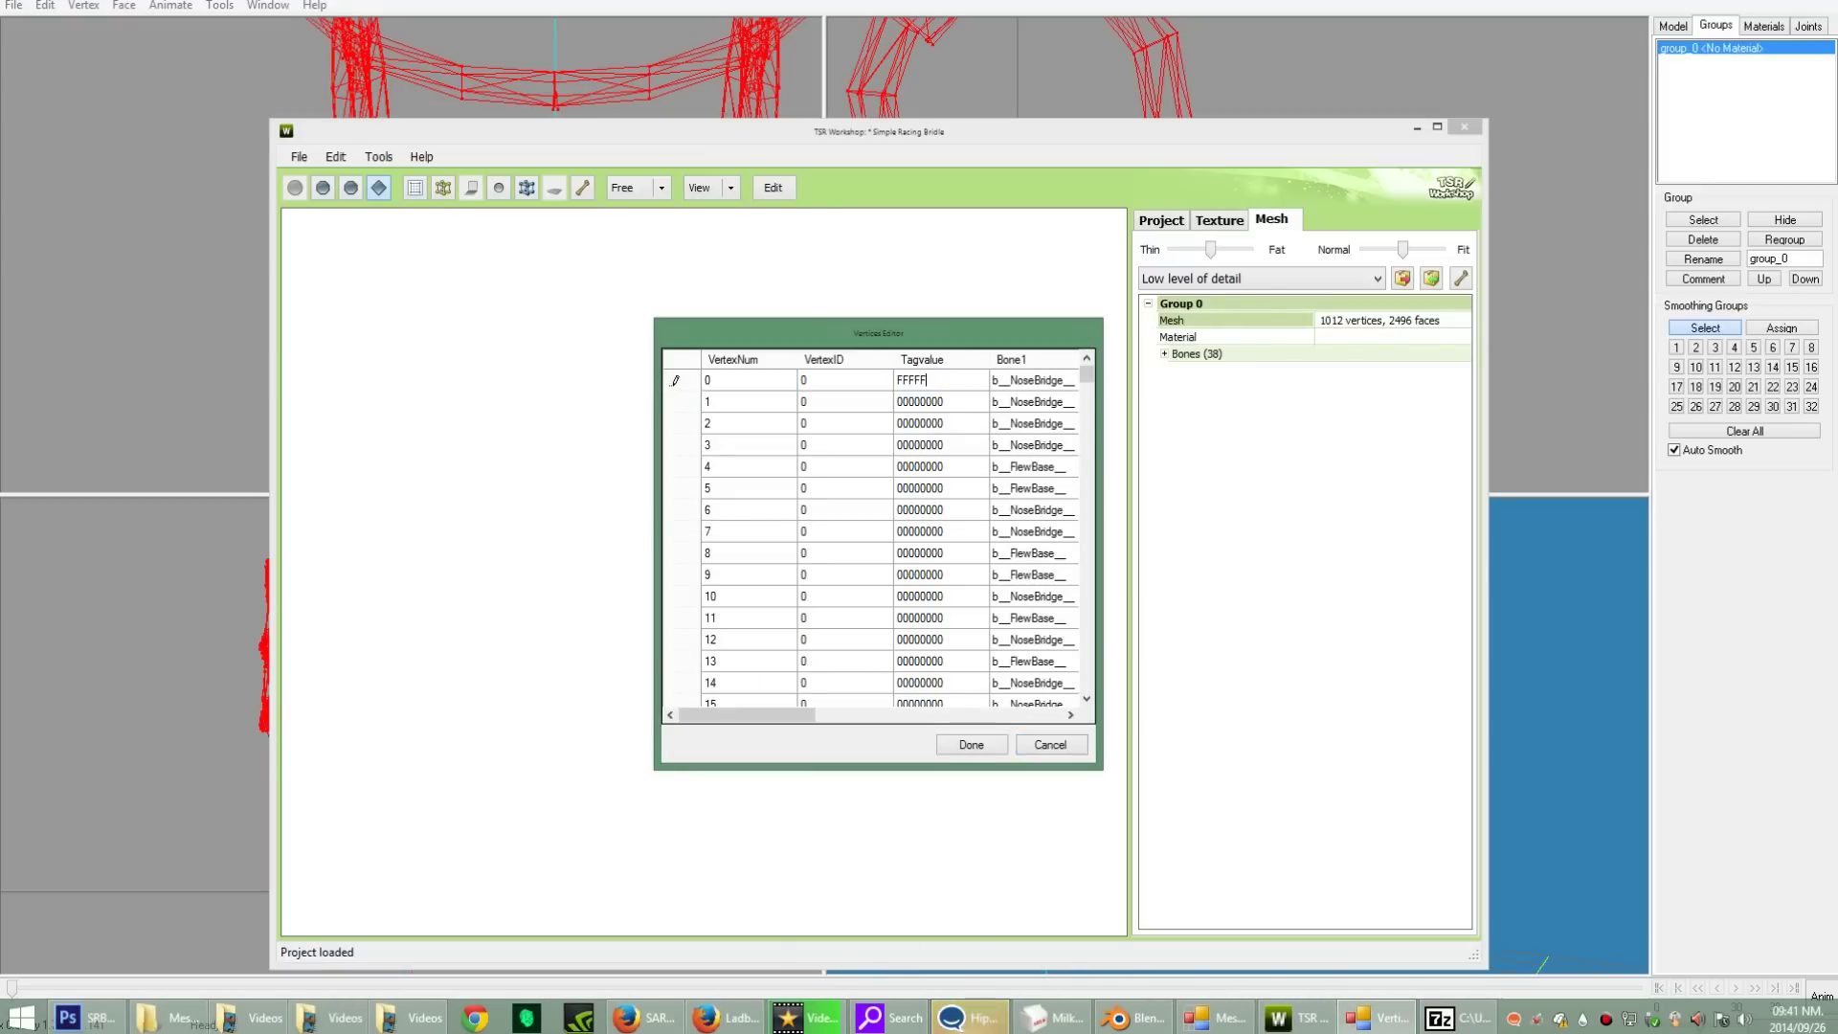
pyautogui.press('Return')
pyautogui.click(967, 380)
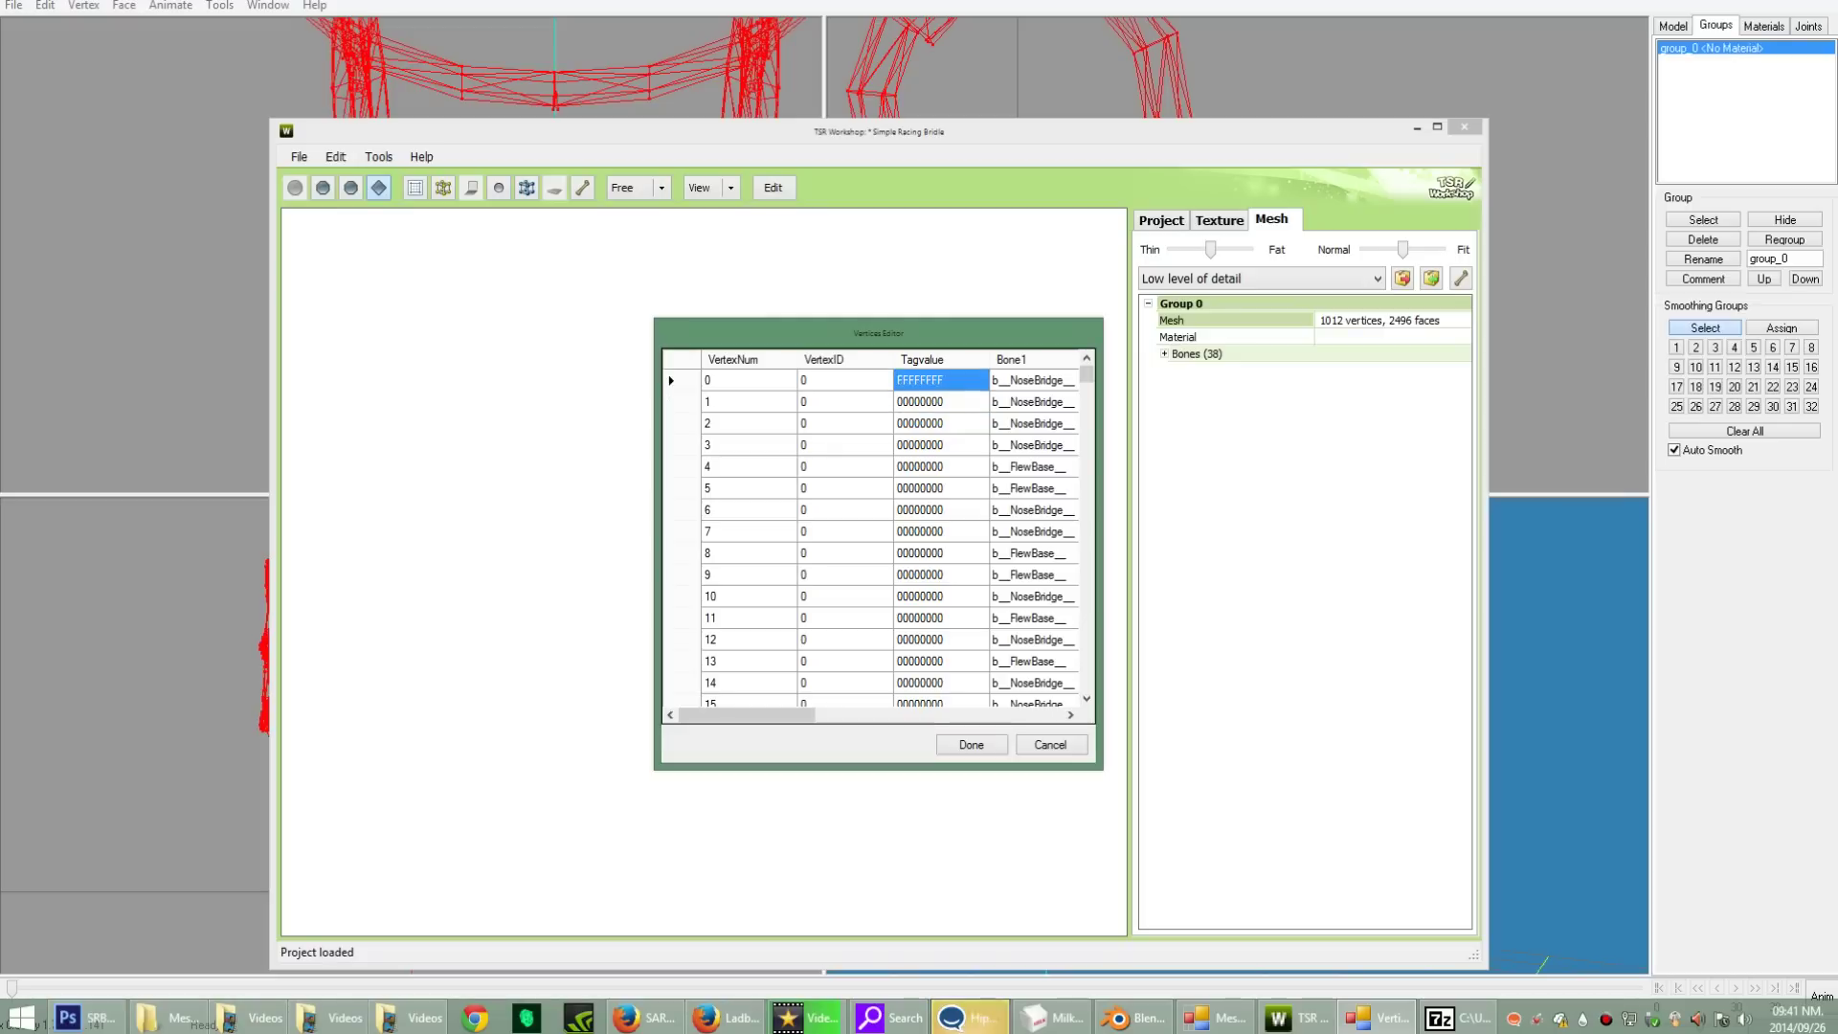
pyautogui.rightClick(970, 382)
pyautogui.click(1015, 402)
pyautogui.press('Return')
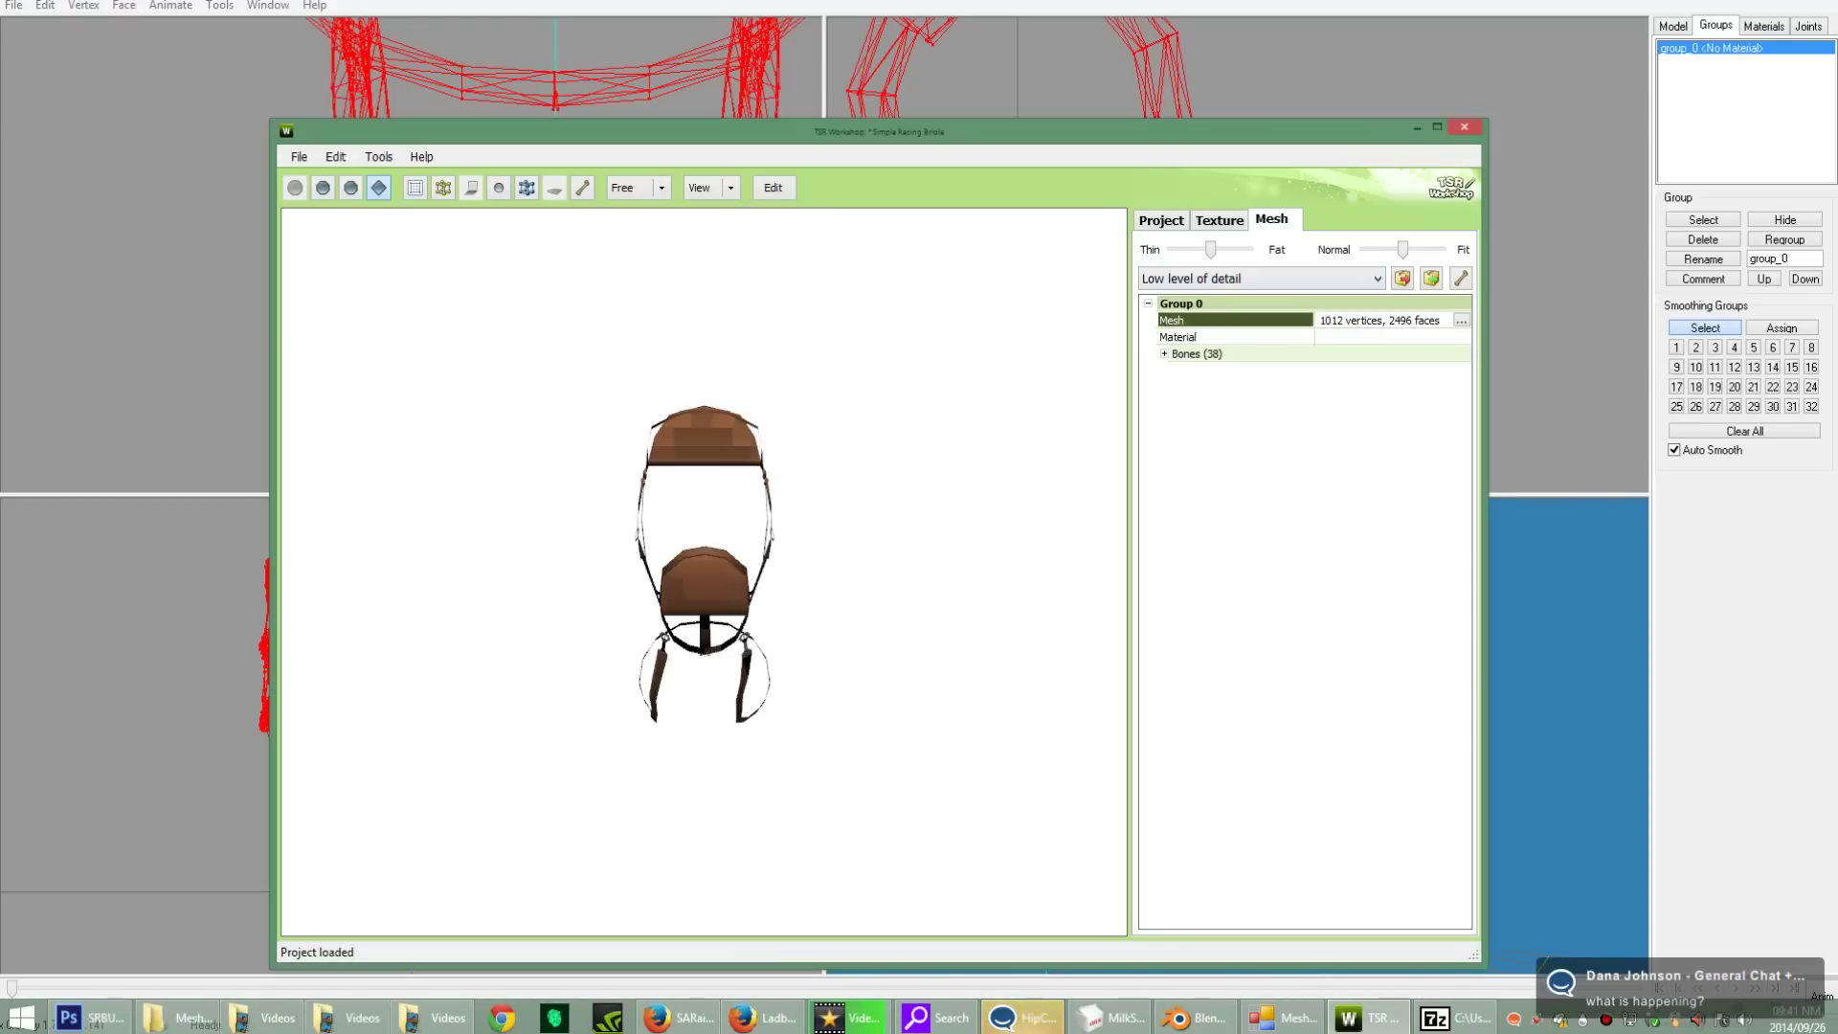
# Step: Import jointedsrb2.wso from the desktop as the low level of detail mesh, letting the bounding box values update automatically
pyautogui.hotkey('ctrl', 'o')
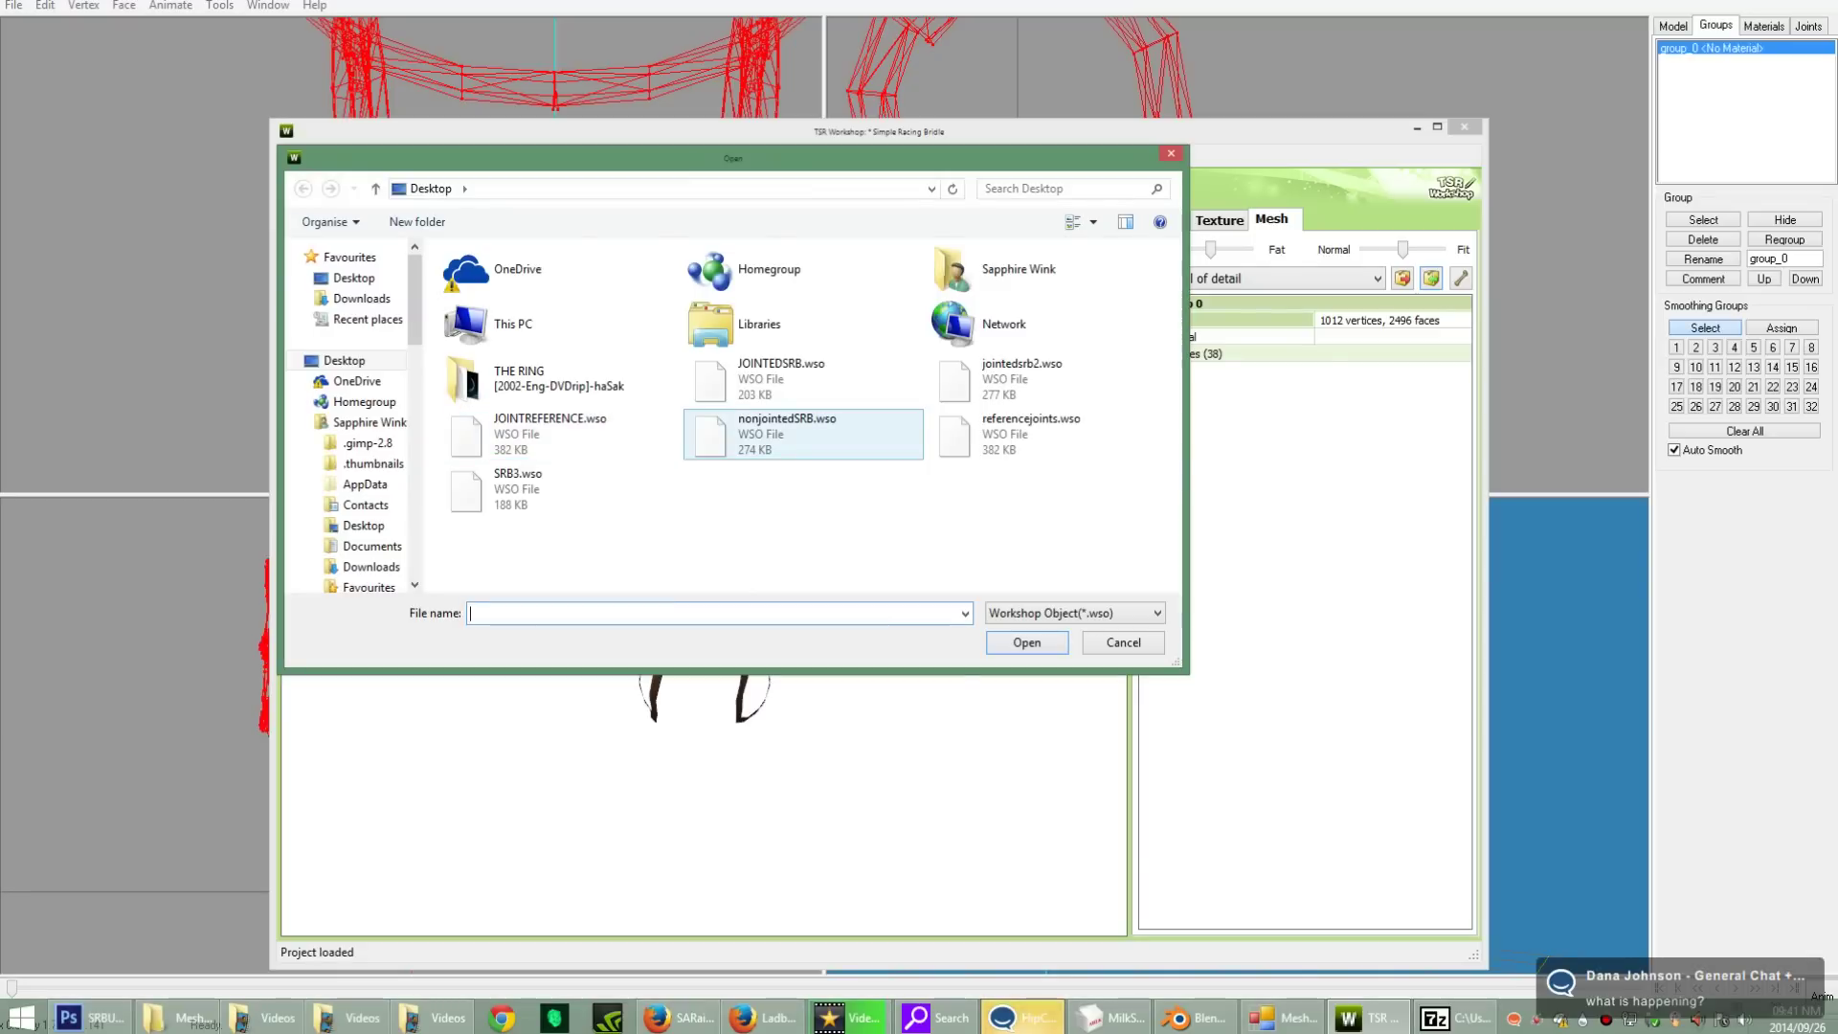
pyautogui.doubleClick(1021, 378)
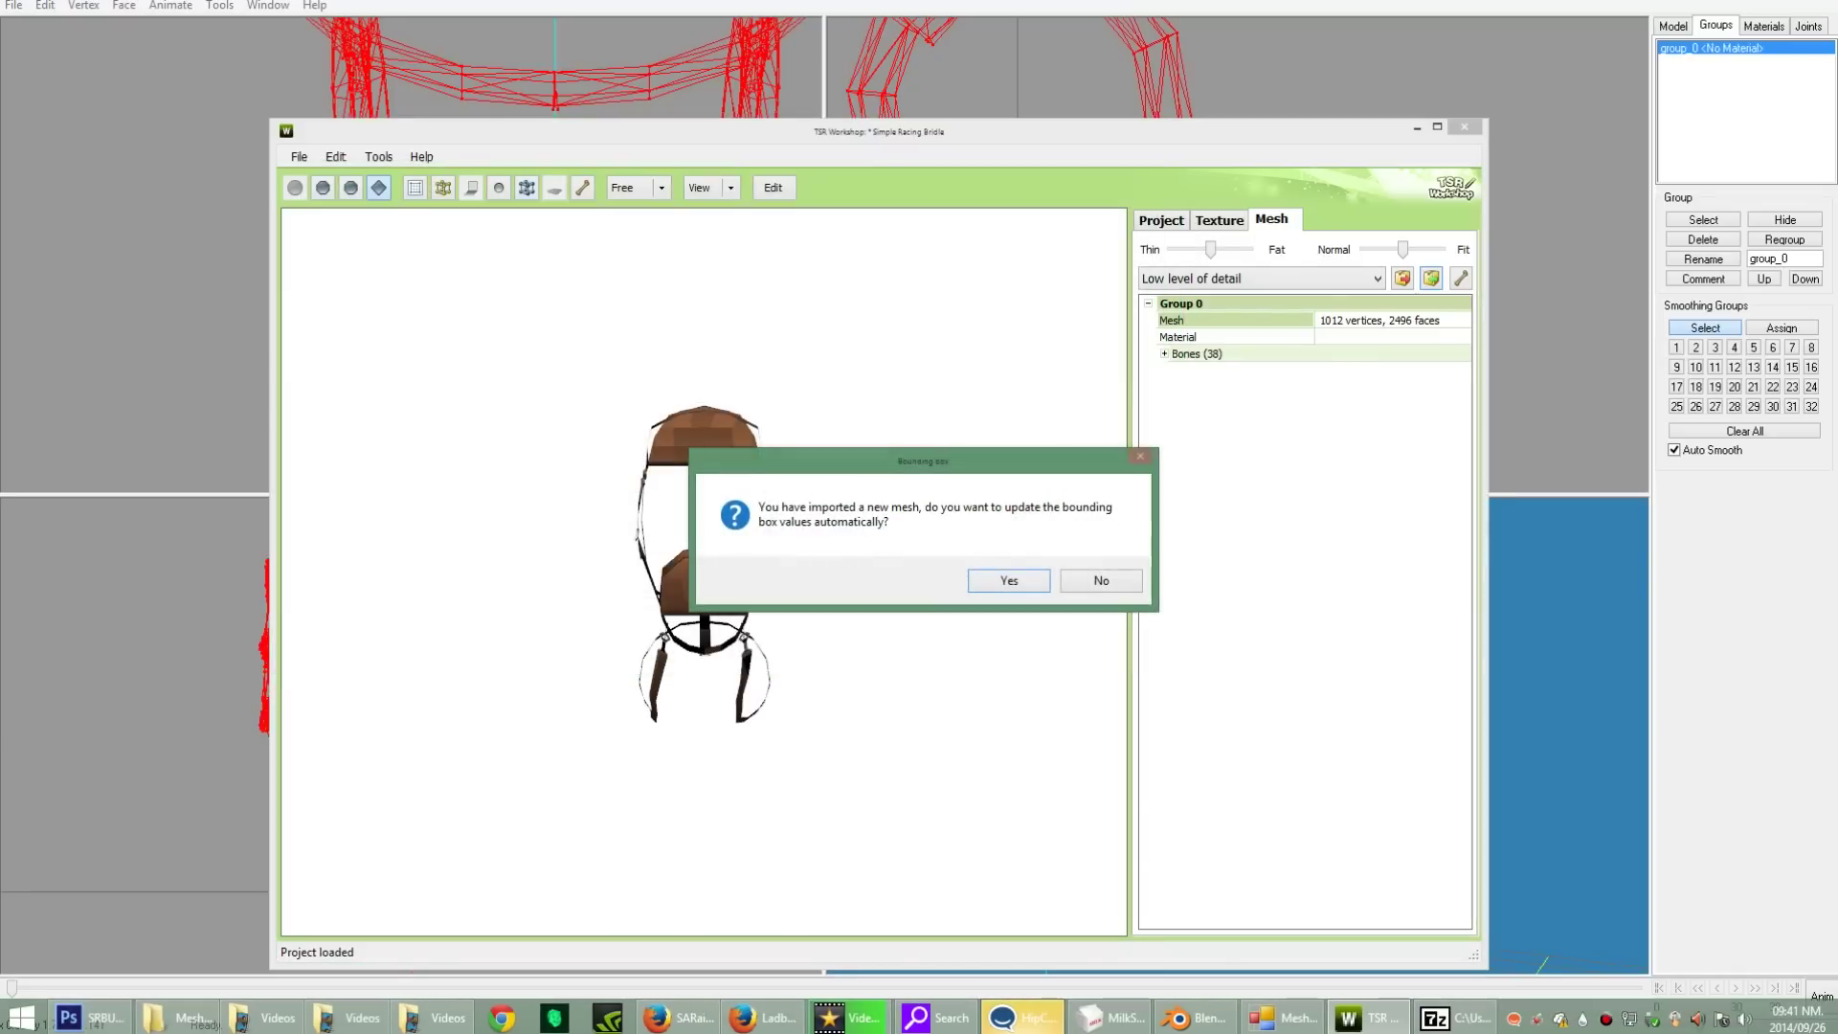
pyautogui.press('Return')
pyautogui.press('Return')
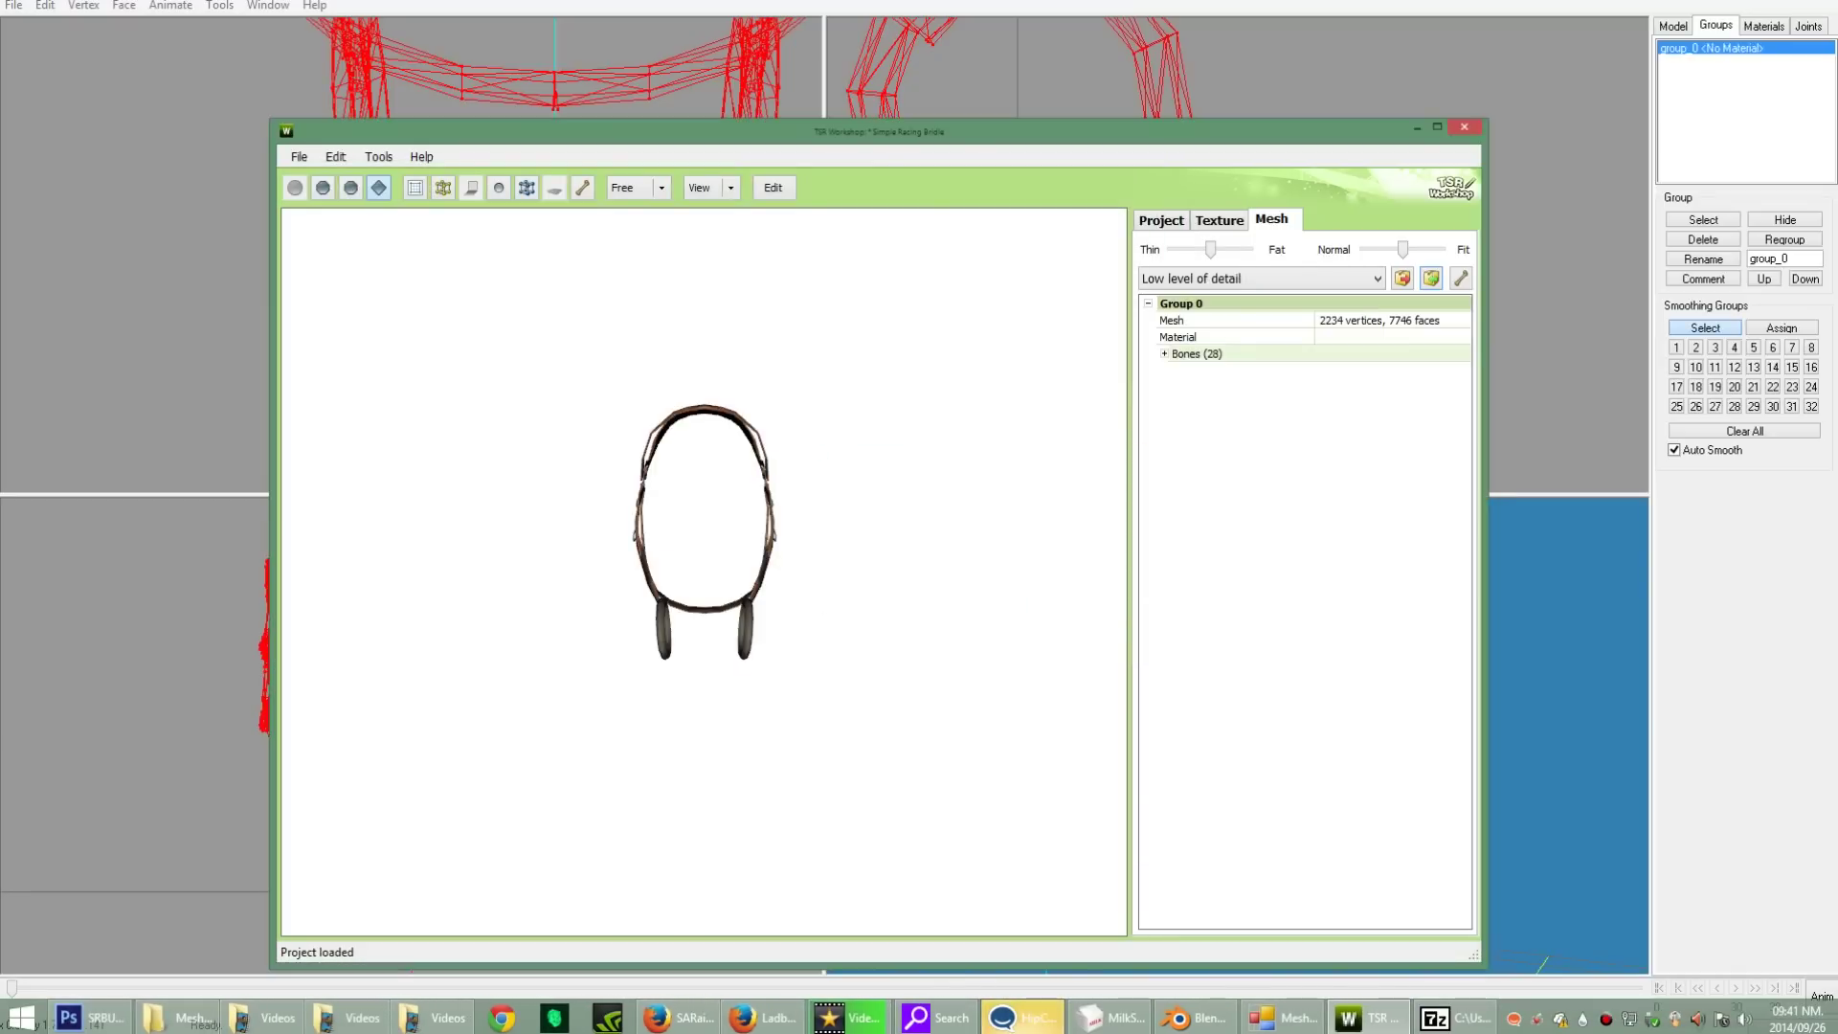
# Step: Open the newly imported low-detail Group 0 mesh in the GEOM Vertices Editor
pyautogui.click(1388, 320)
pyautogui.click(1463, 320)
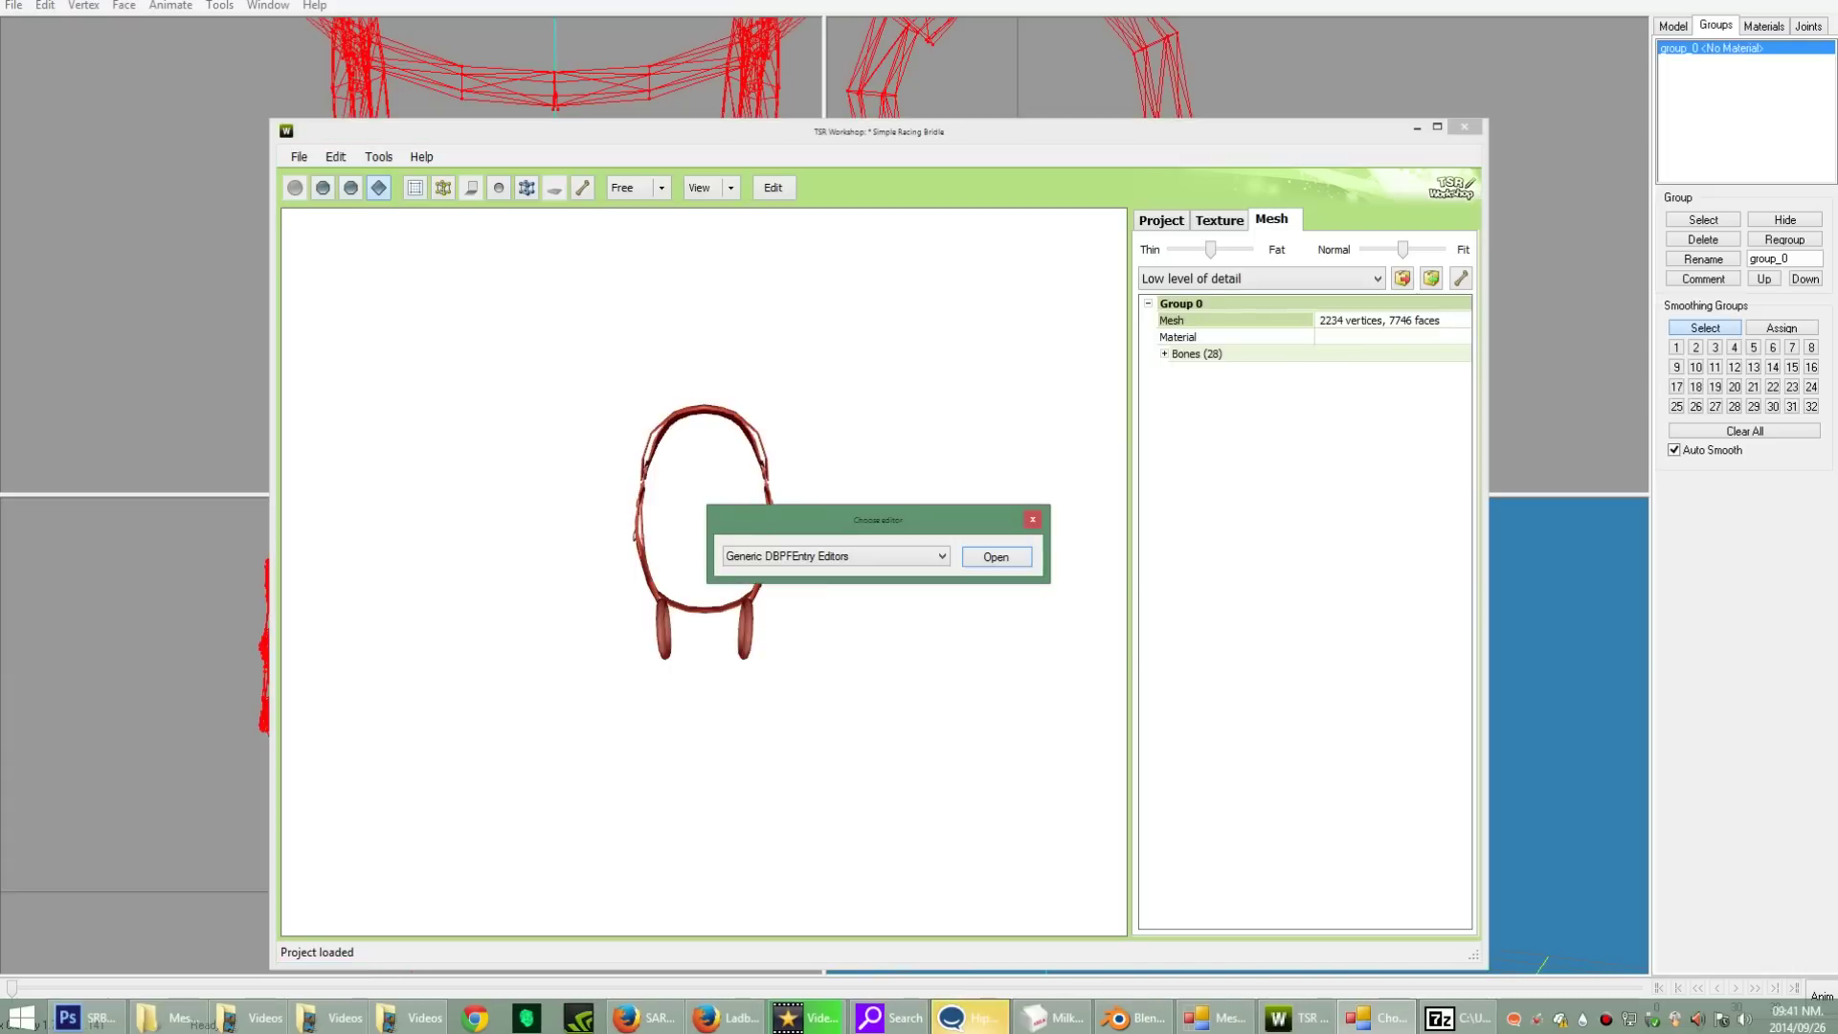
pyautogui.click(942, 557)
pyautogui.click(842, 584)
pyautogui.click(996, 557)
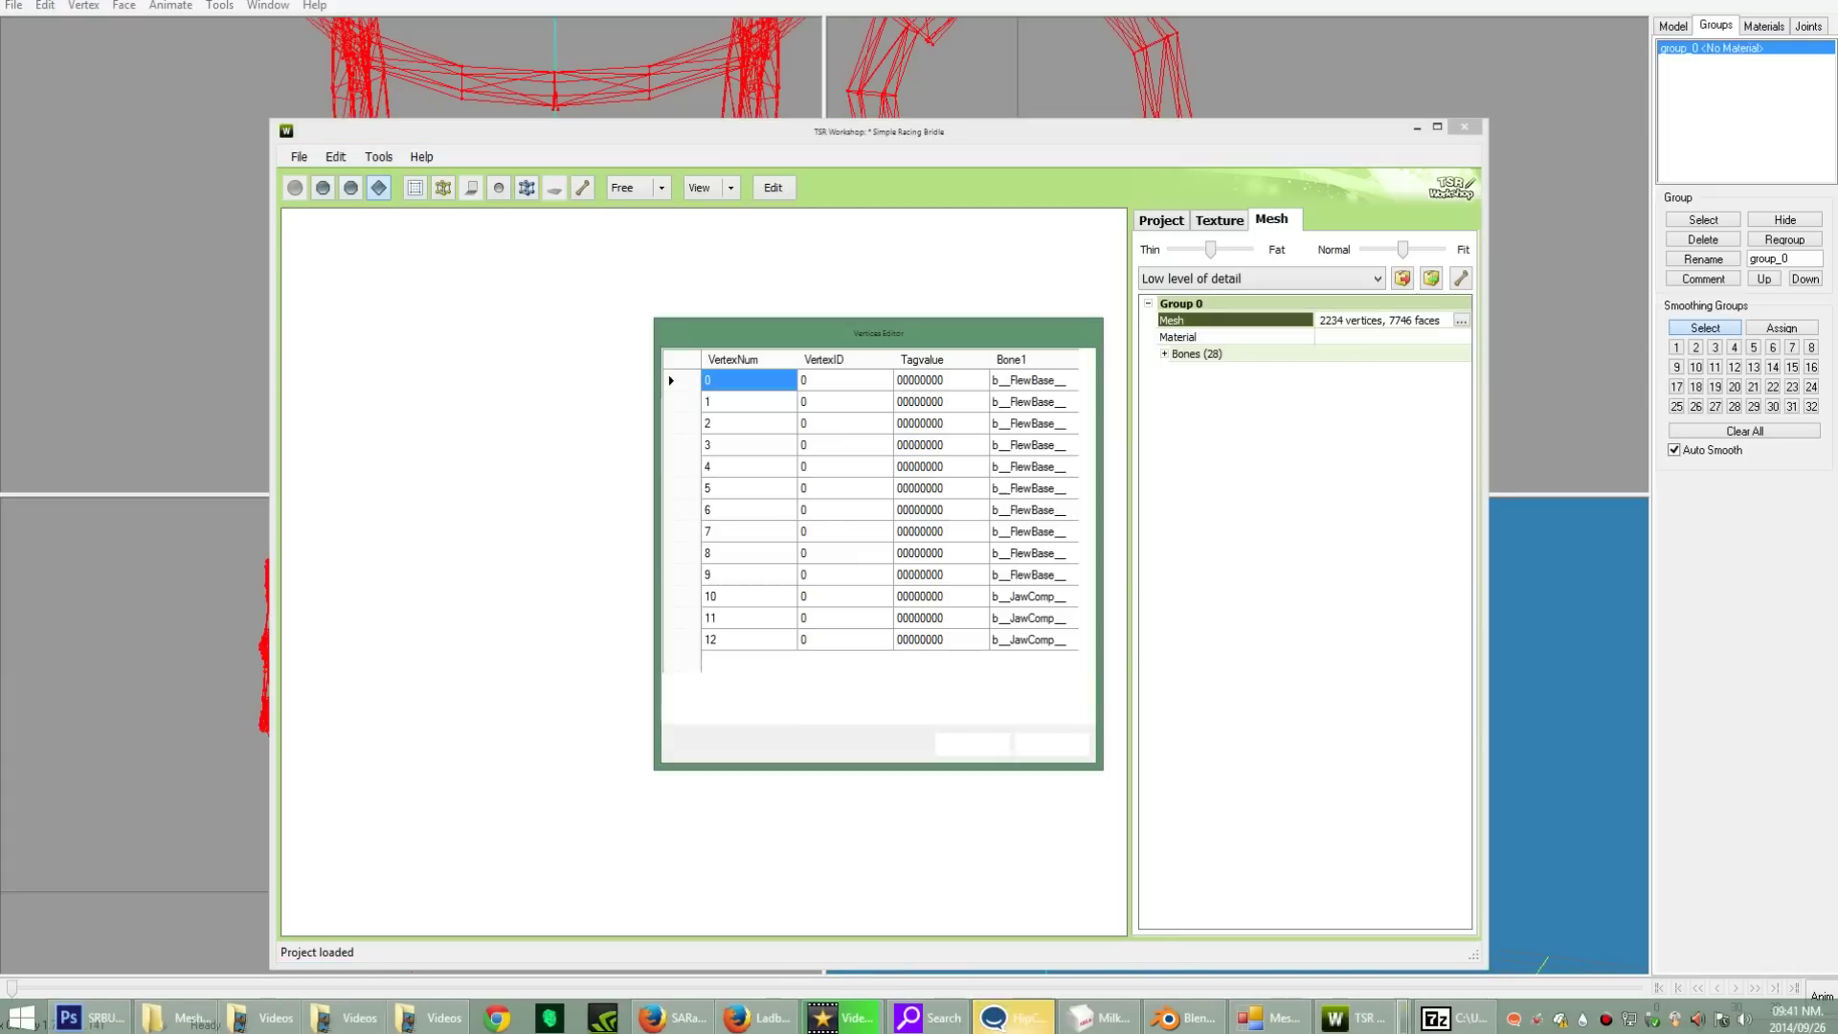
# Step: Set the Tagvalue to FFFFFFFF for all vertices of the imported low-detail mesh and accept the edit
pyautogui.click(941, 402)
pyautogui.click(941, 380)
pyautogui.write('F')
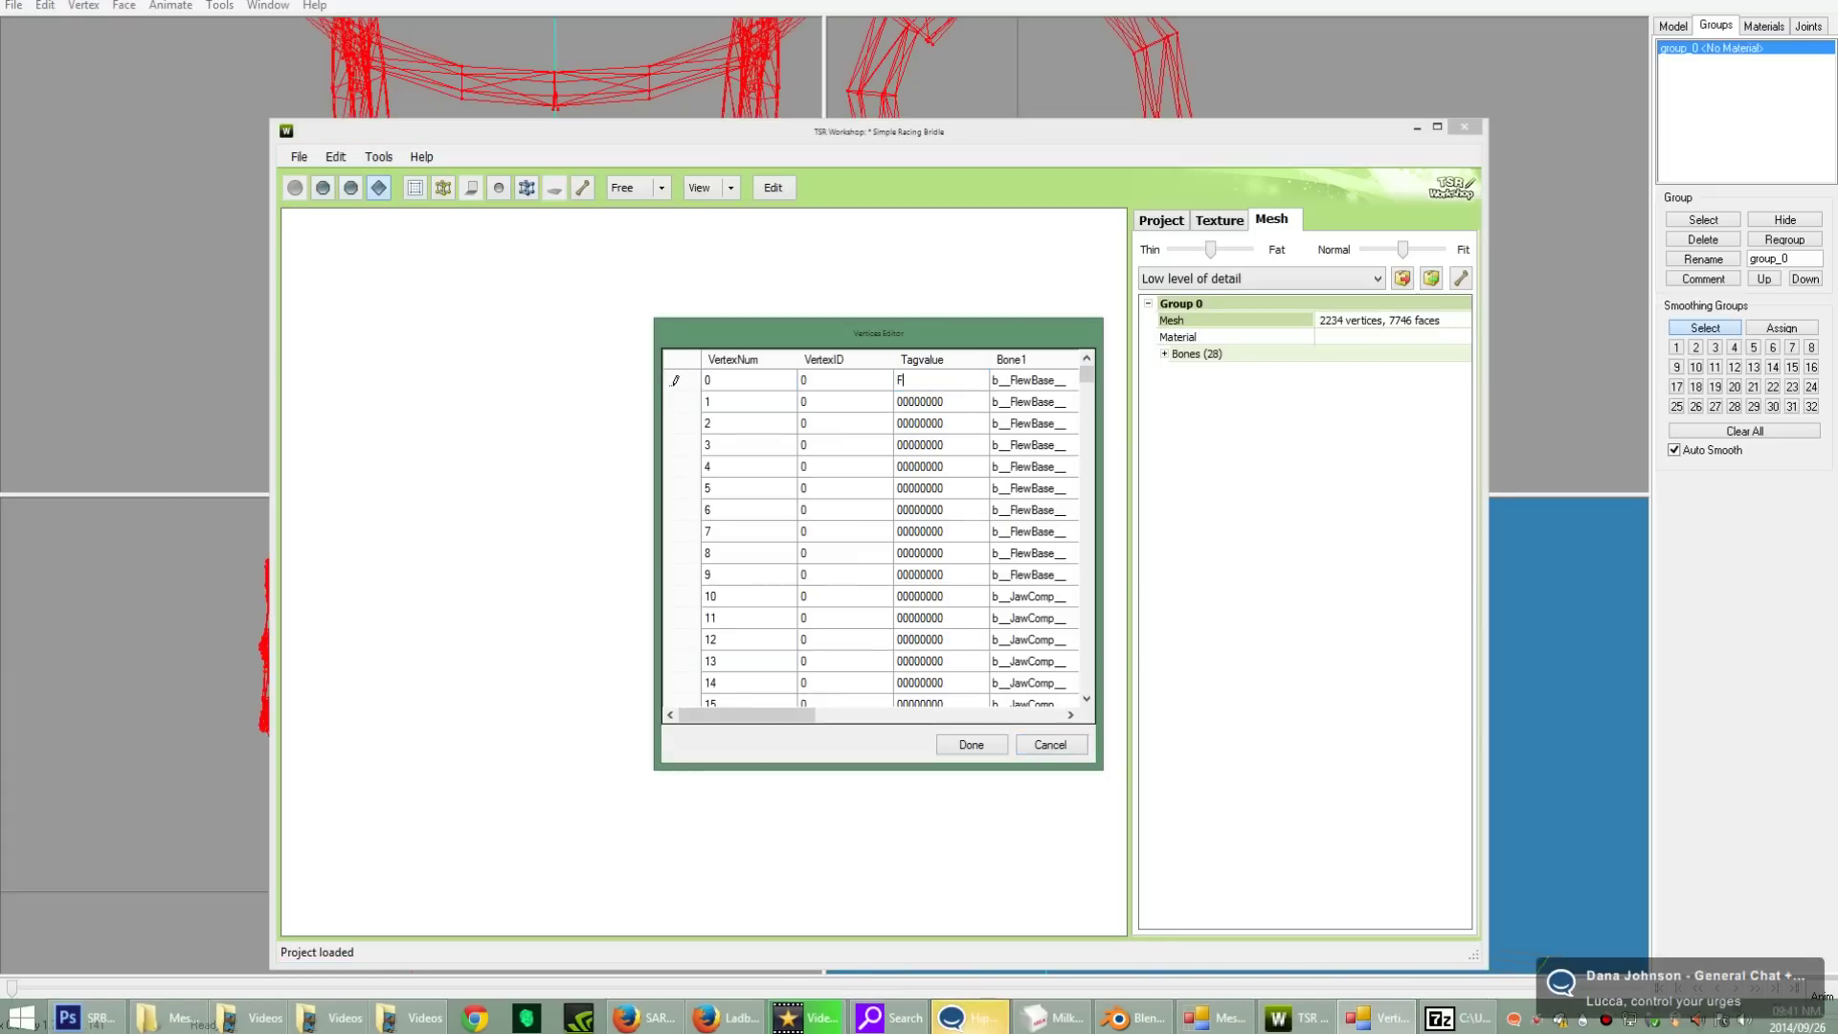
pyautogui.write('FFFFFFF')
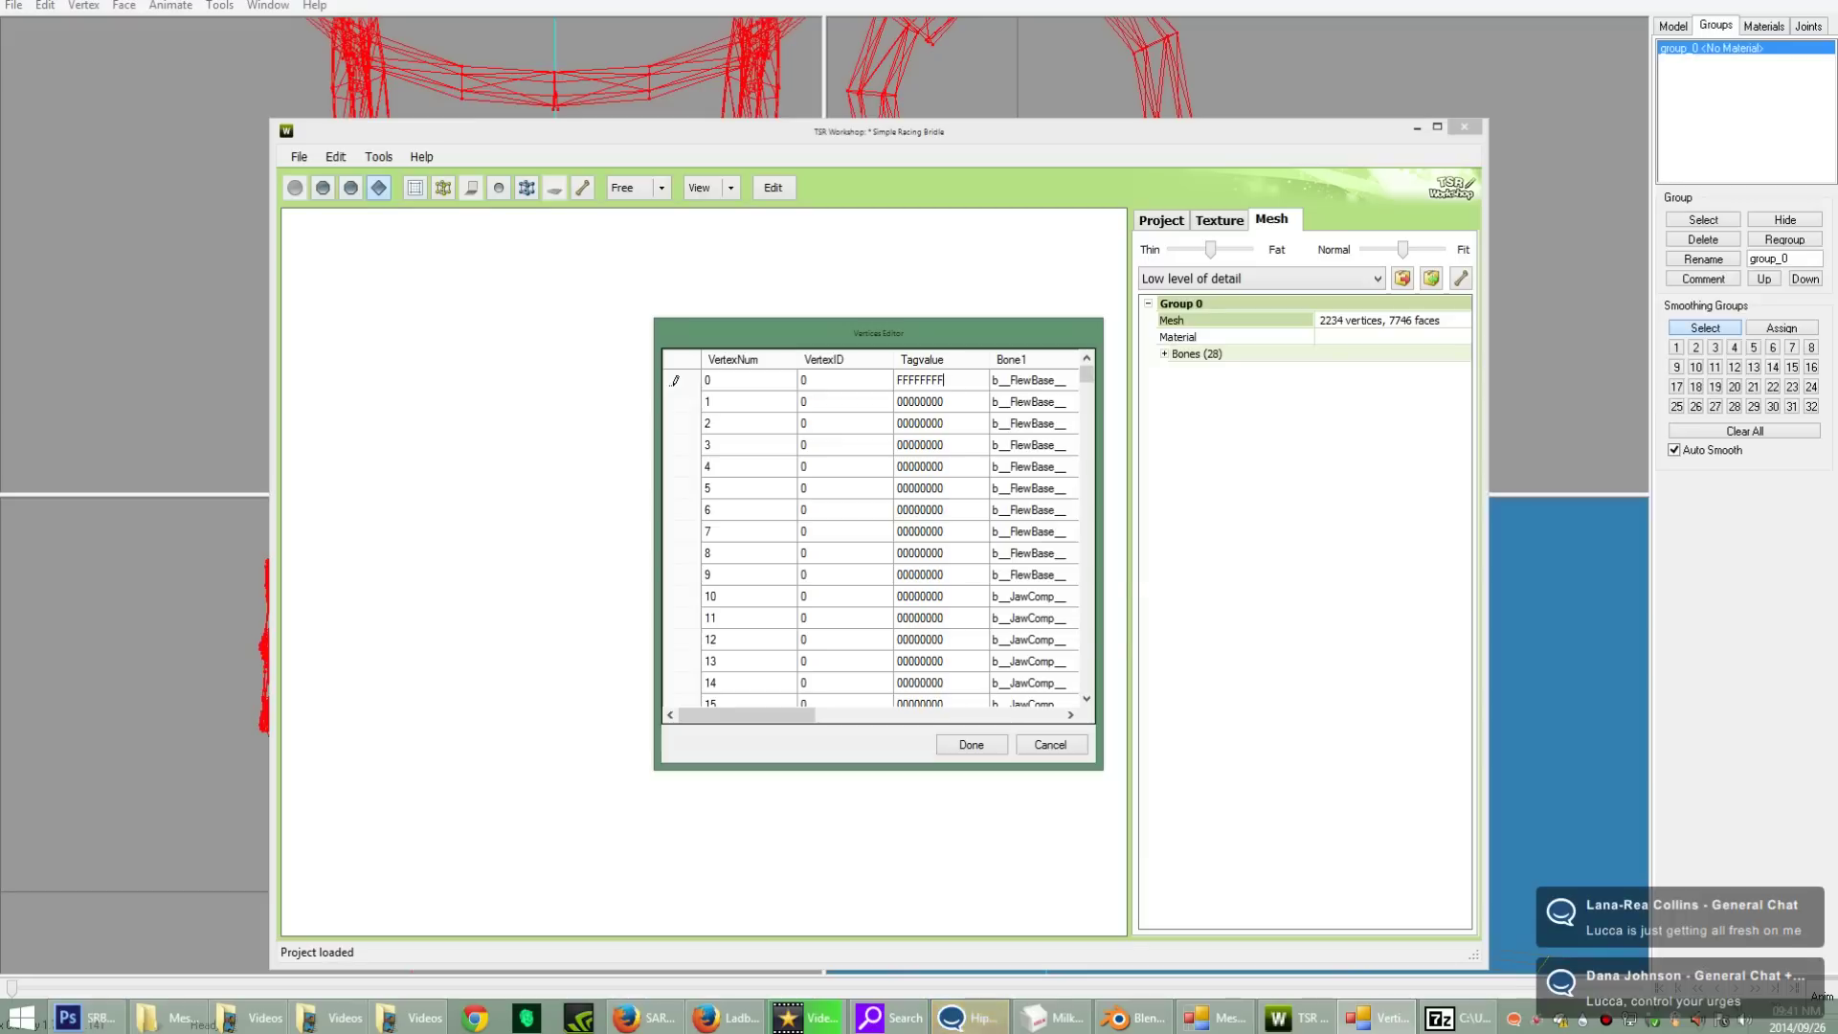
pyautogui.rightClick(953, 380)
pyautogui.click(668, 396)
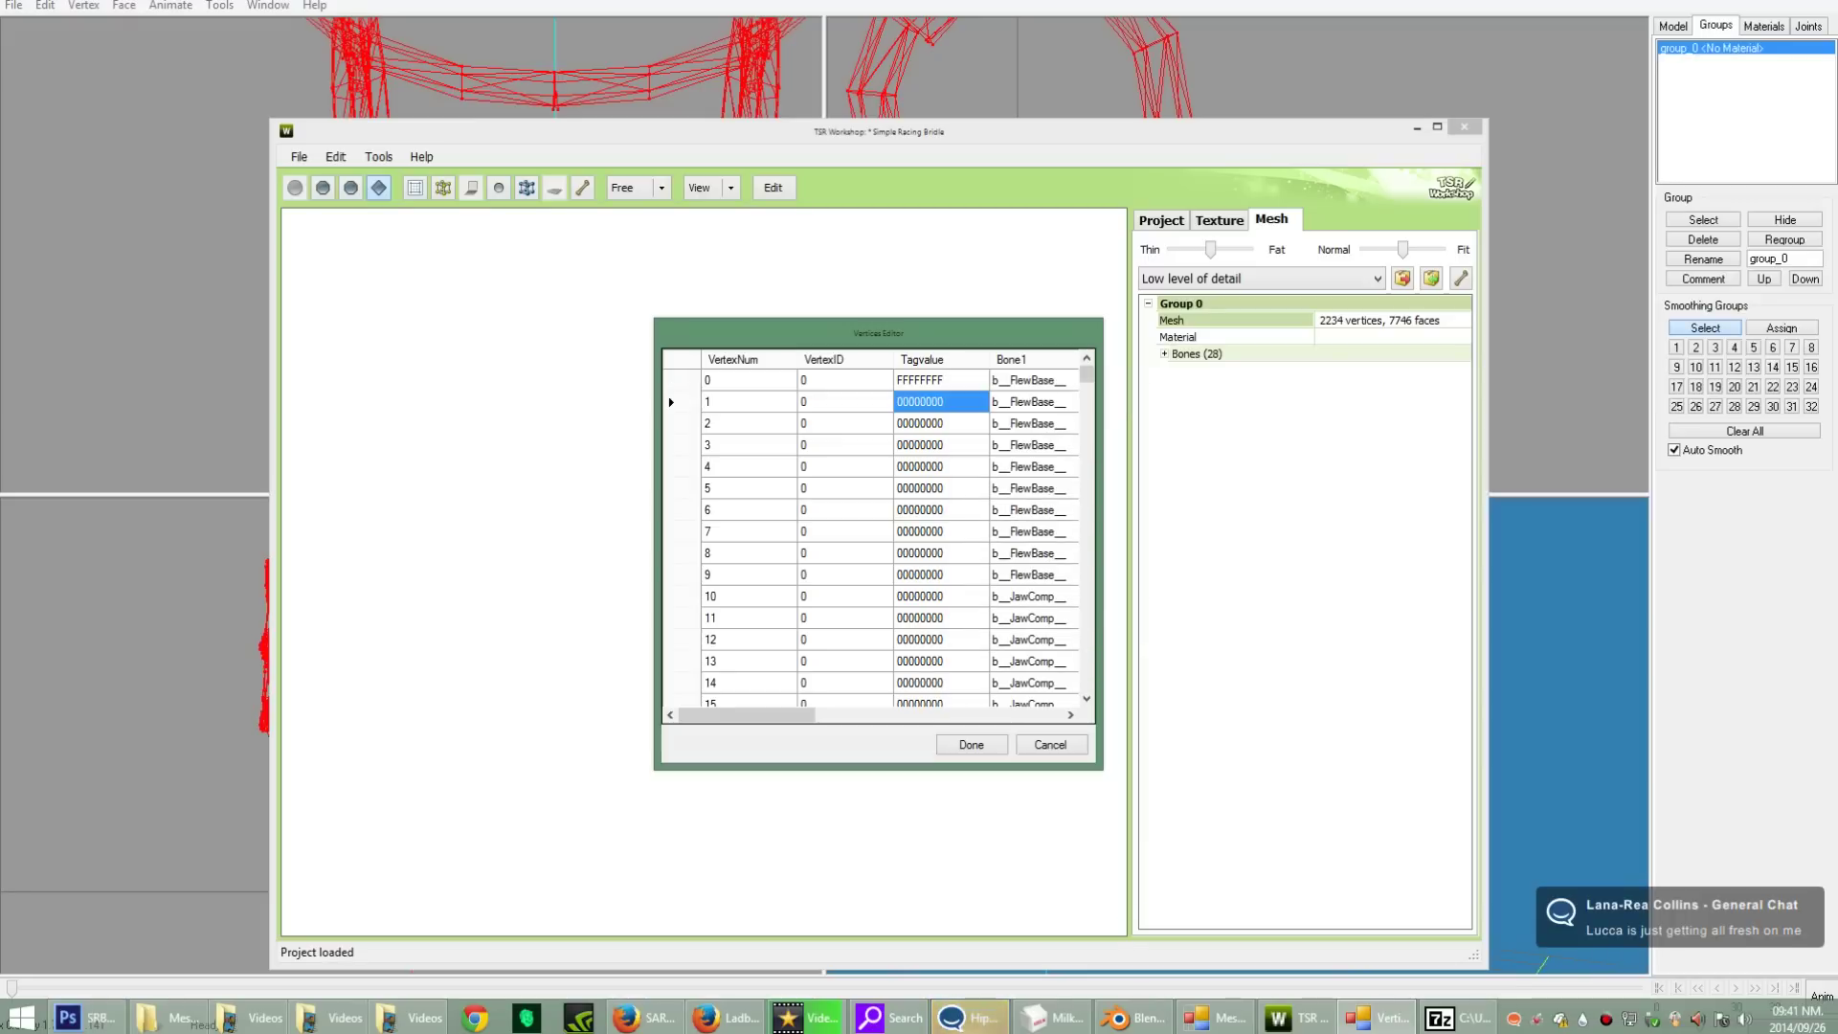
pyautogui.click(934, 380)
pyautogui.rightClick(941, 379)
pyautogui.click(1001, 386)
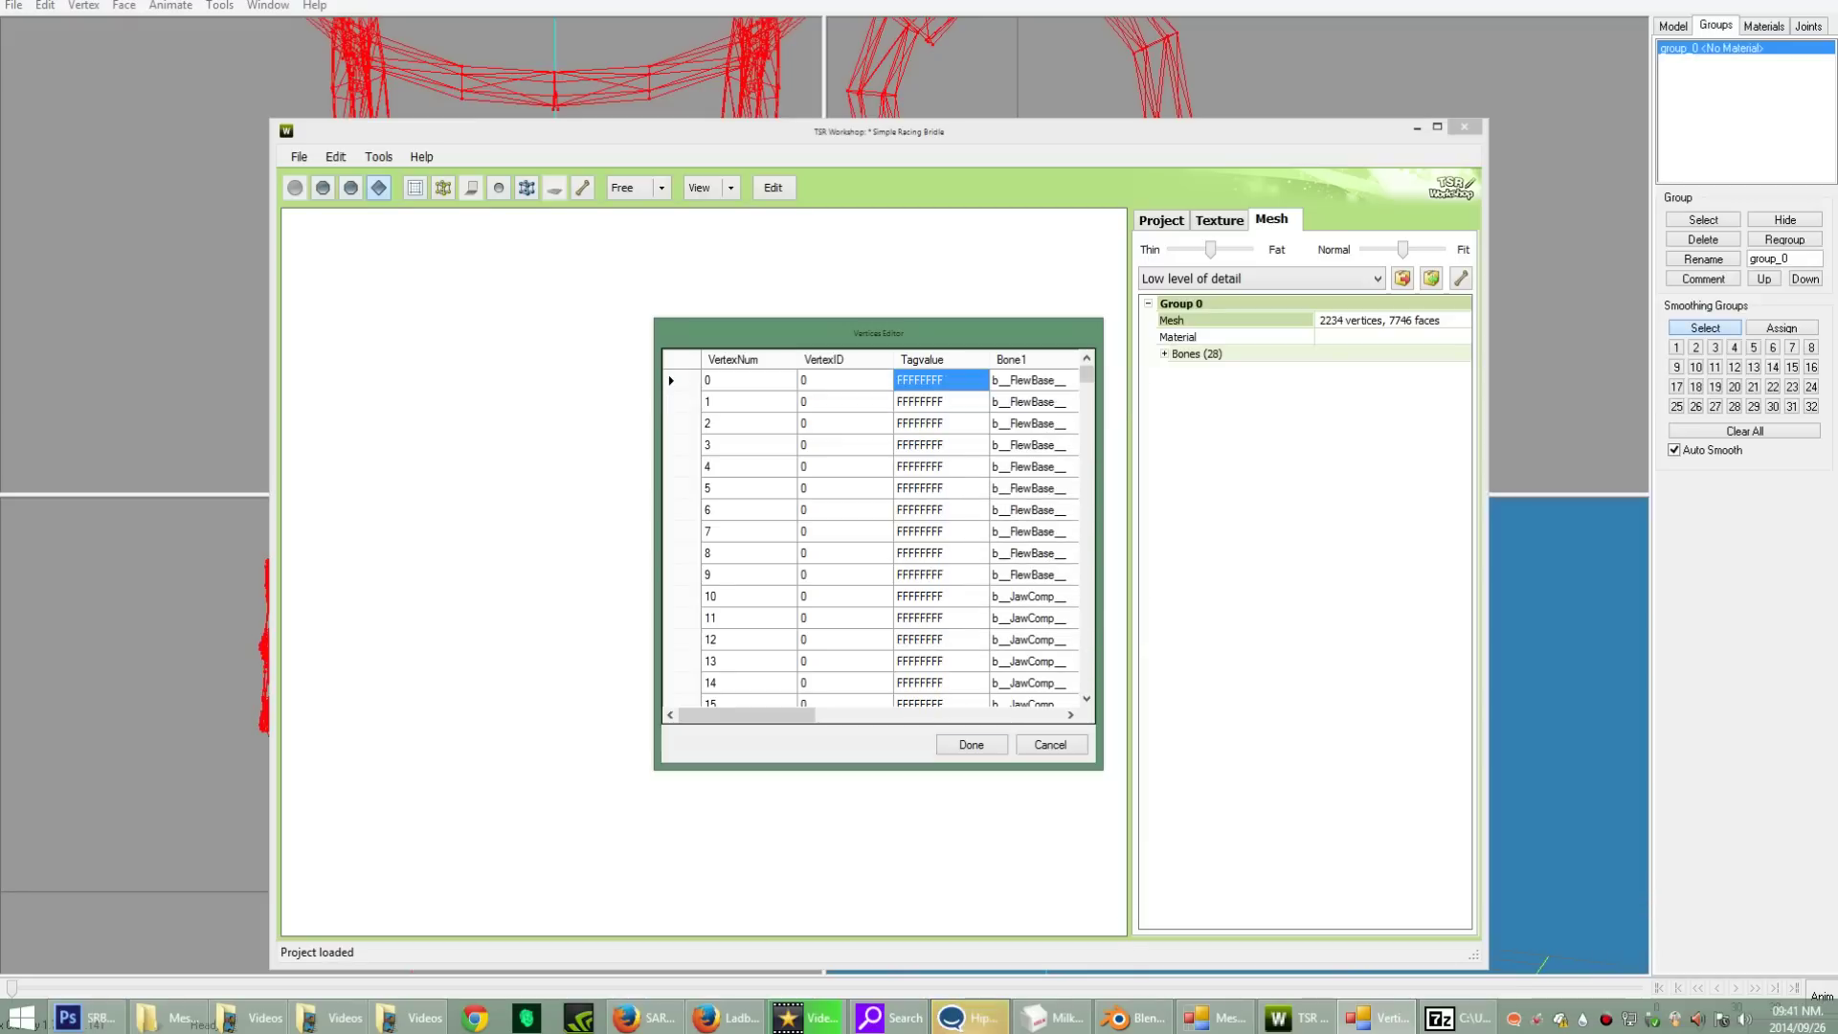
pyautogui.click(971, 744)
# Step: Display the bridle's texture maps and examine the textured model from the side
pyautogui.click(1219, 220)
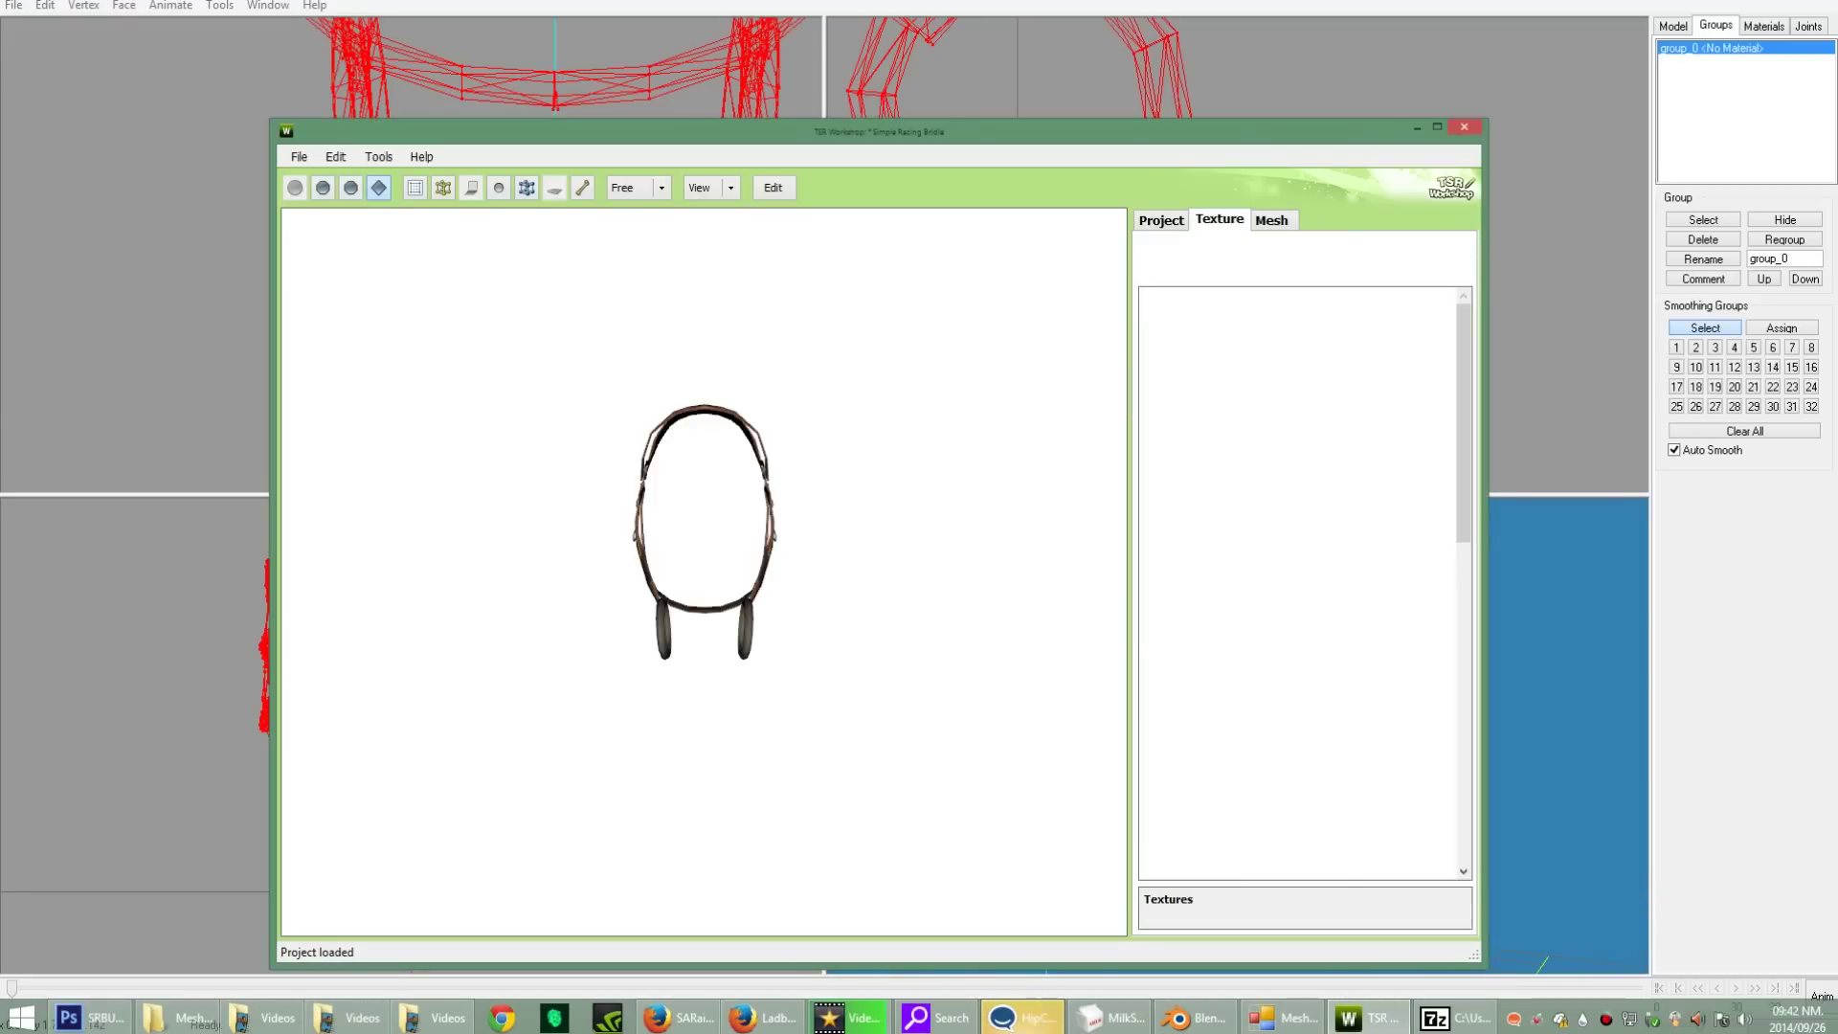
pyautogui.click(1271, 220)
pyautogui.click(1262, 279)
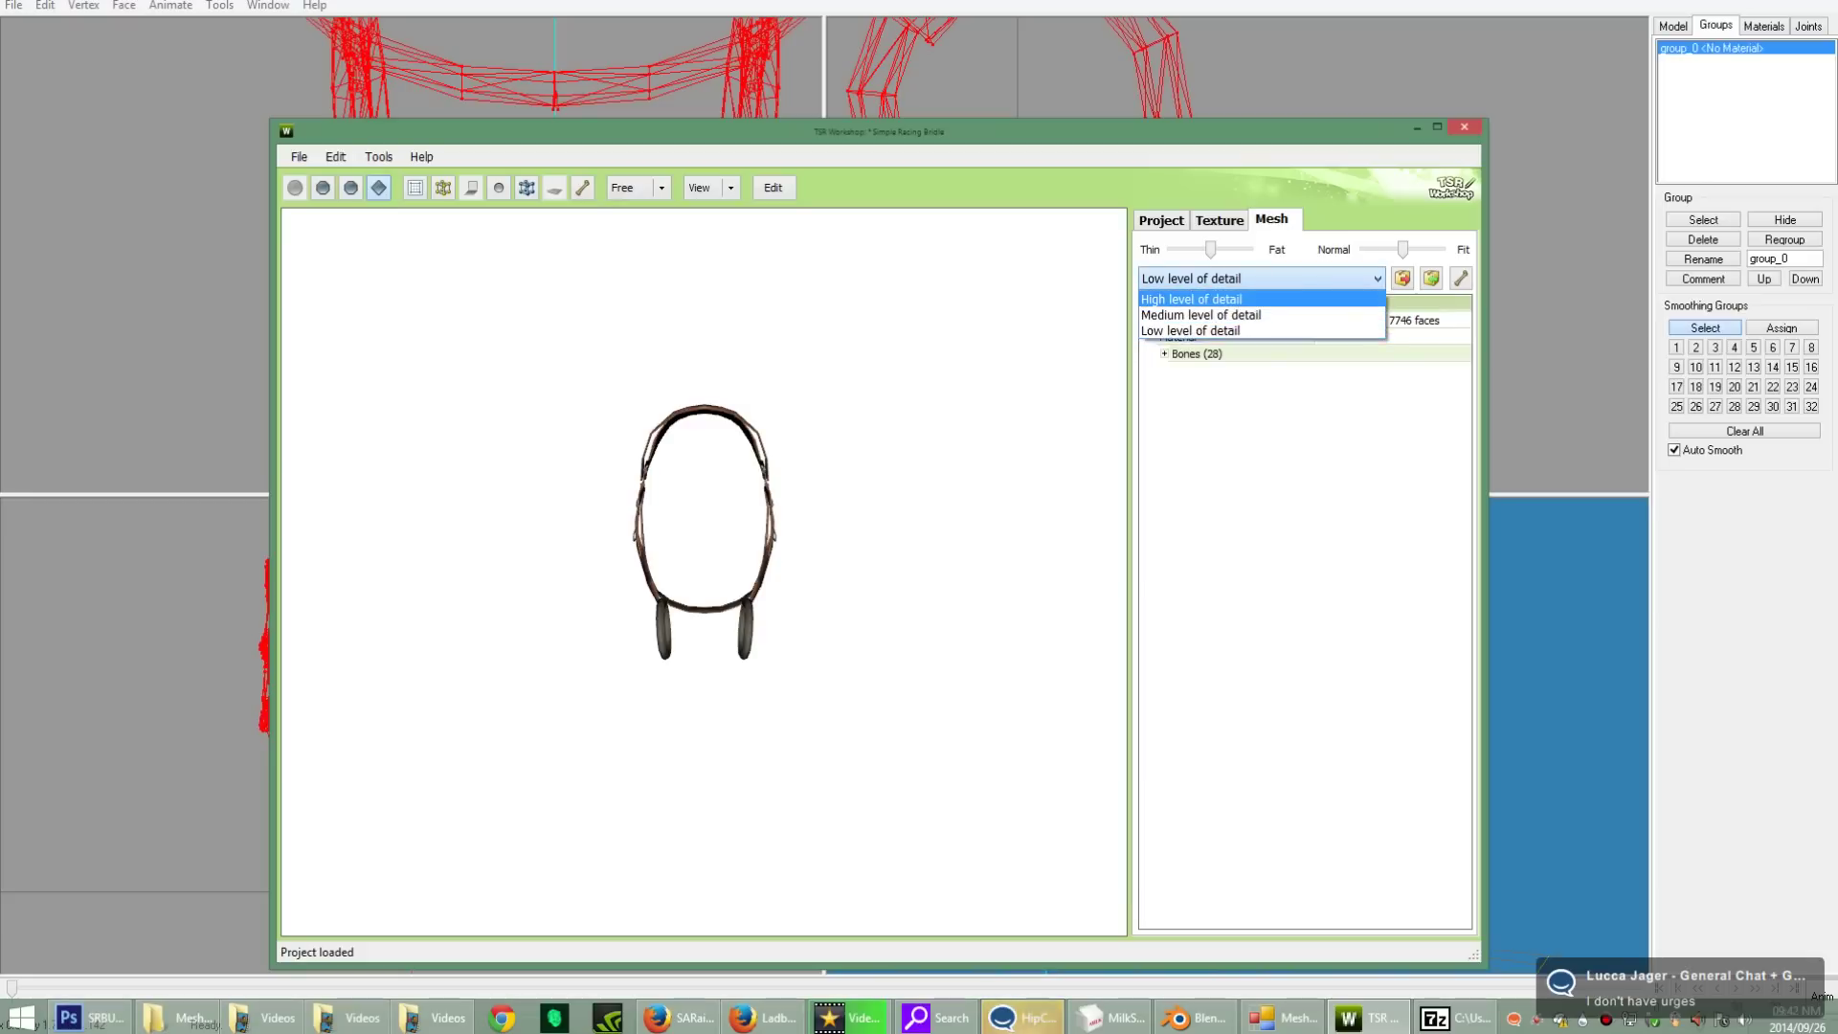
pyautogui.click(1187, 331)
pyautogui.click(1218, 220)
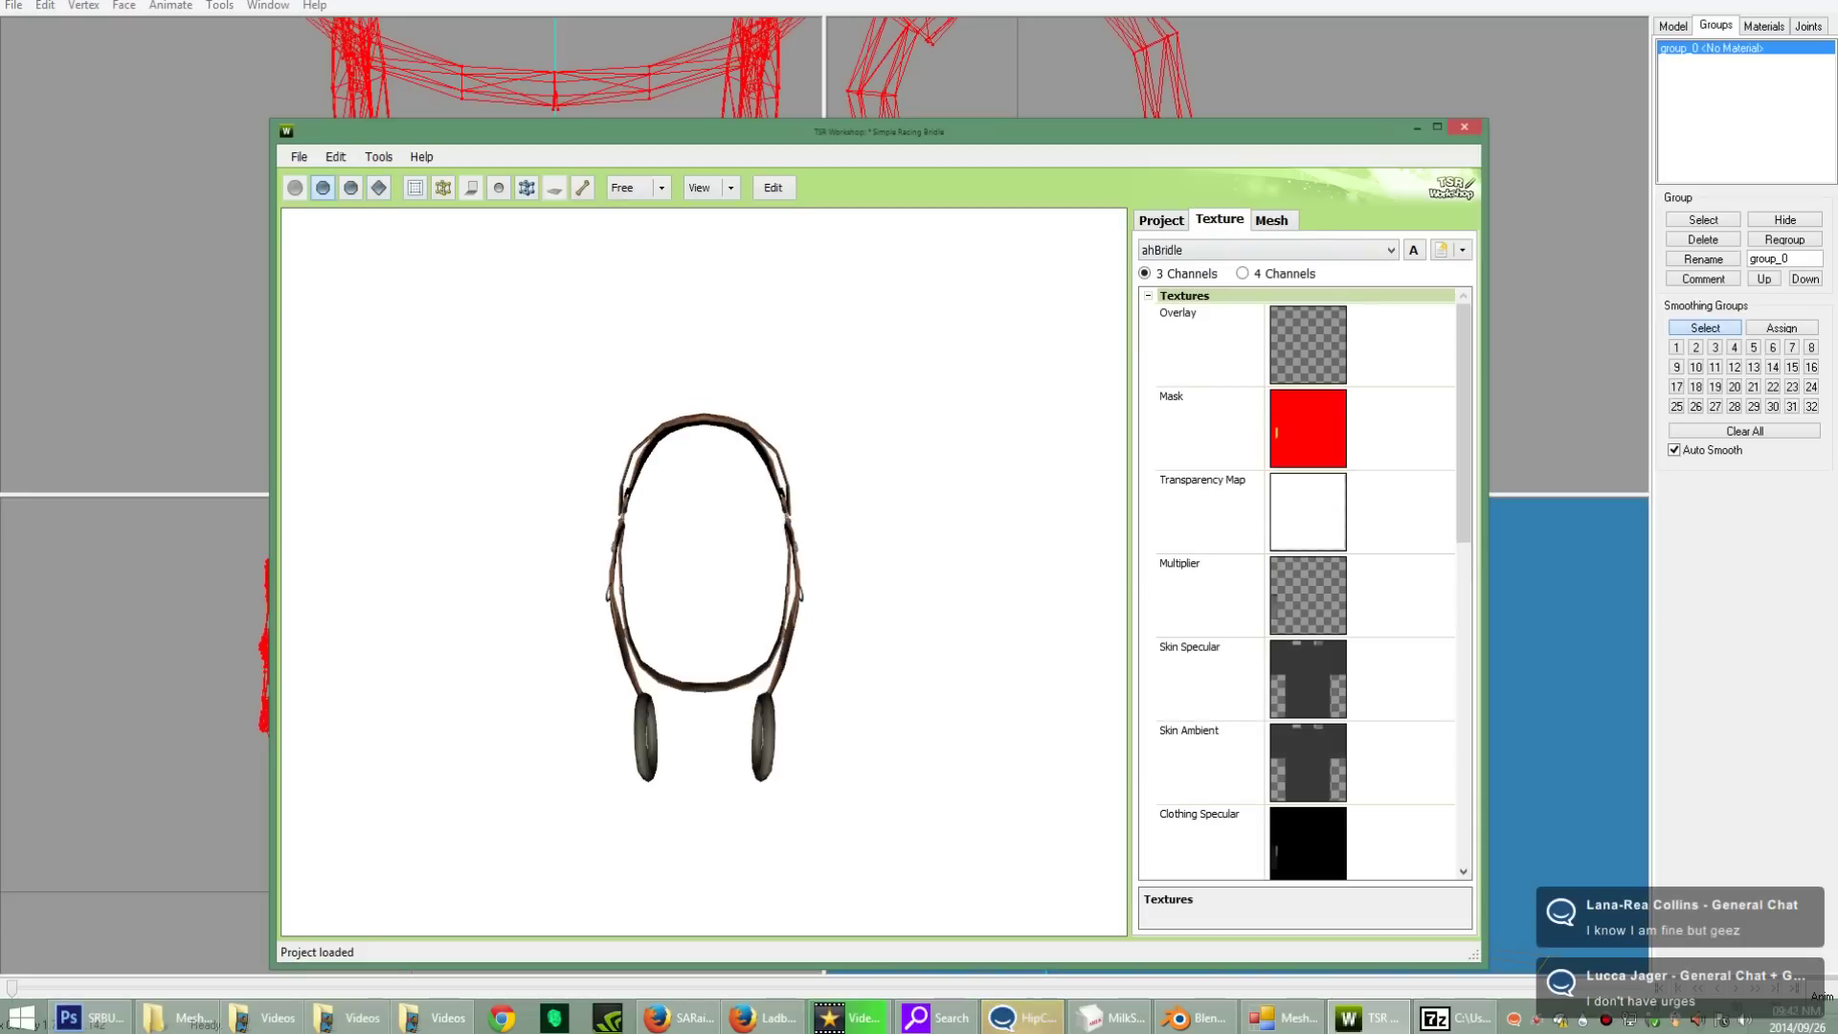
pyautogui.moveTo(703, 574); pyautogui.dragTo(838, 577)
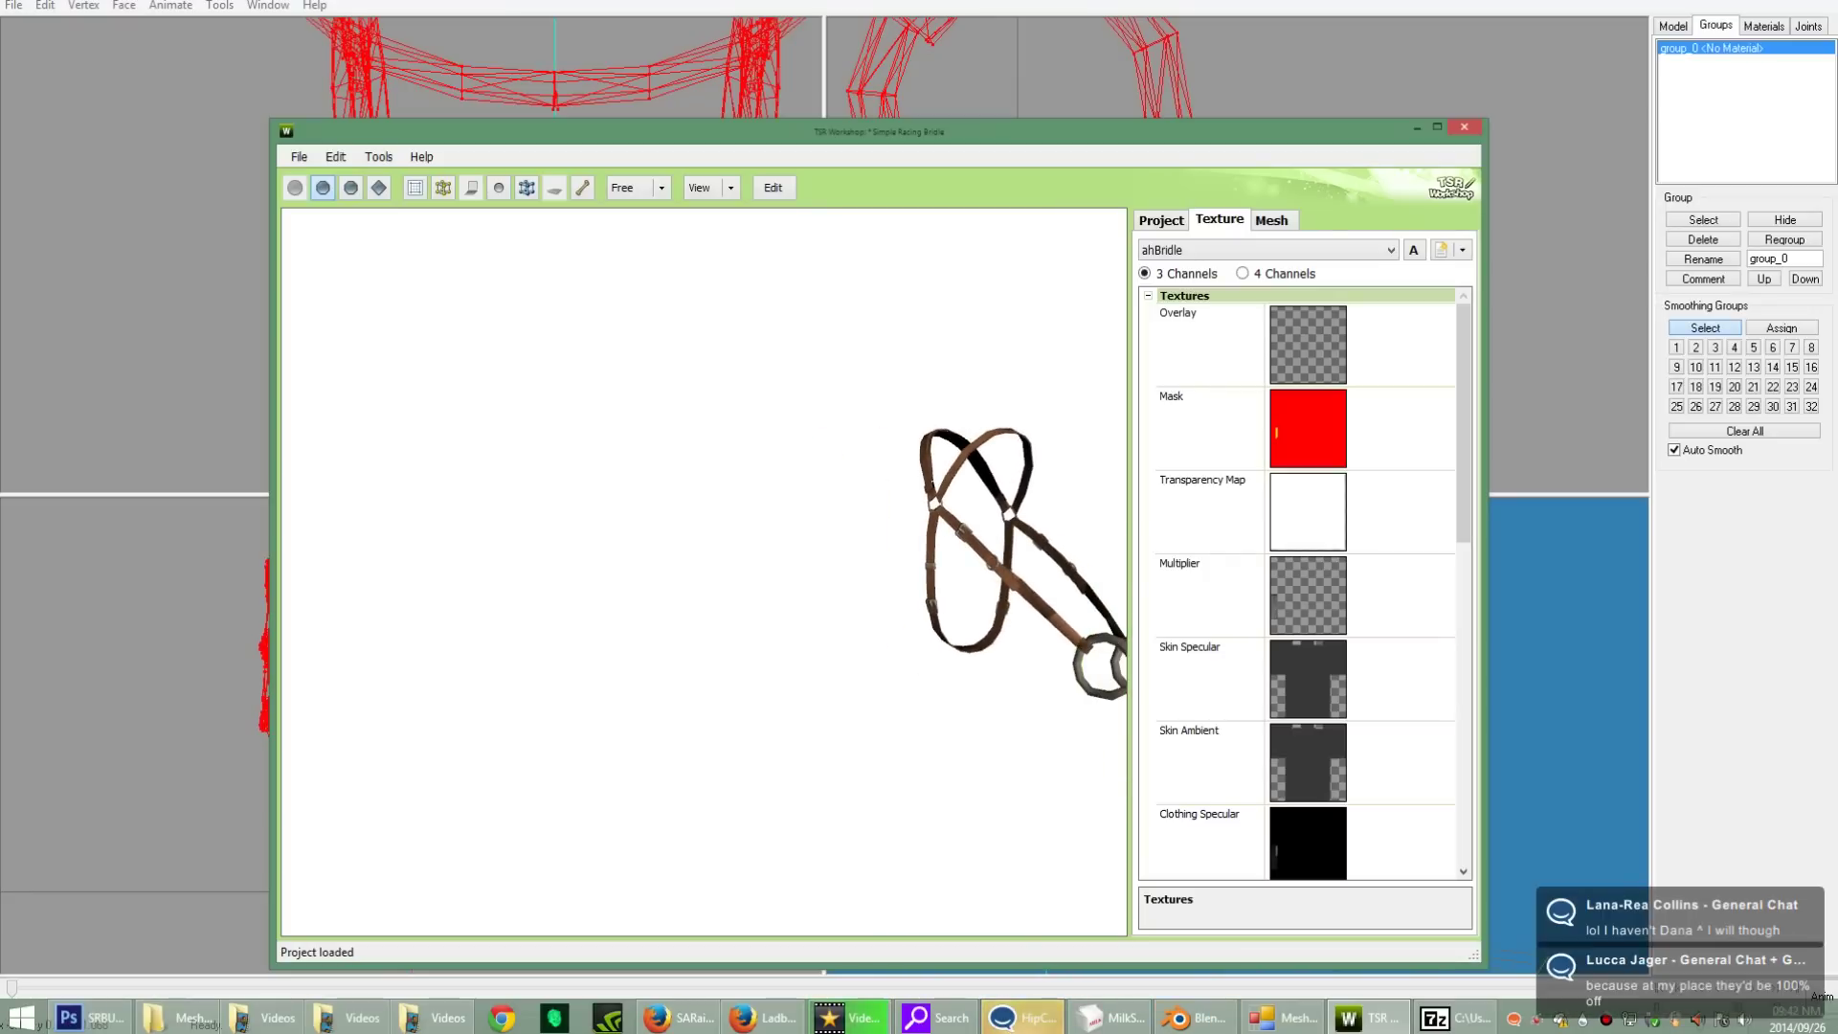
# Step: Switch to Photoshop and close the painted SRBUV.png document without saving its changes
pyautogui.click(91, 1017)
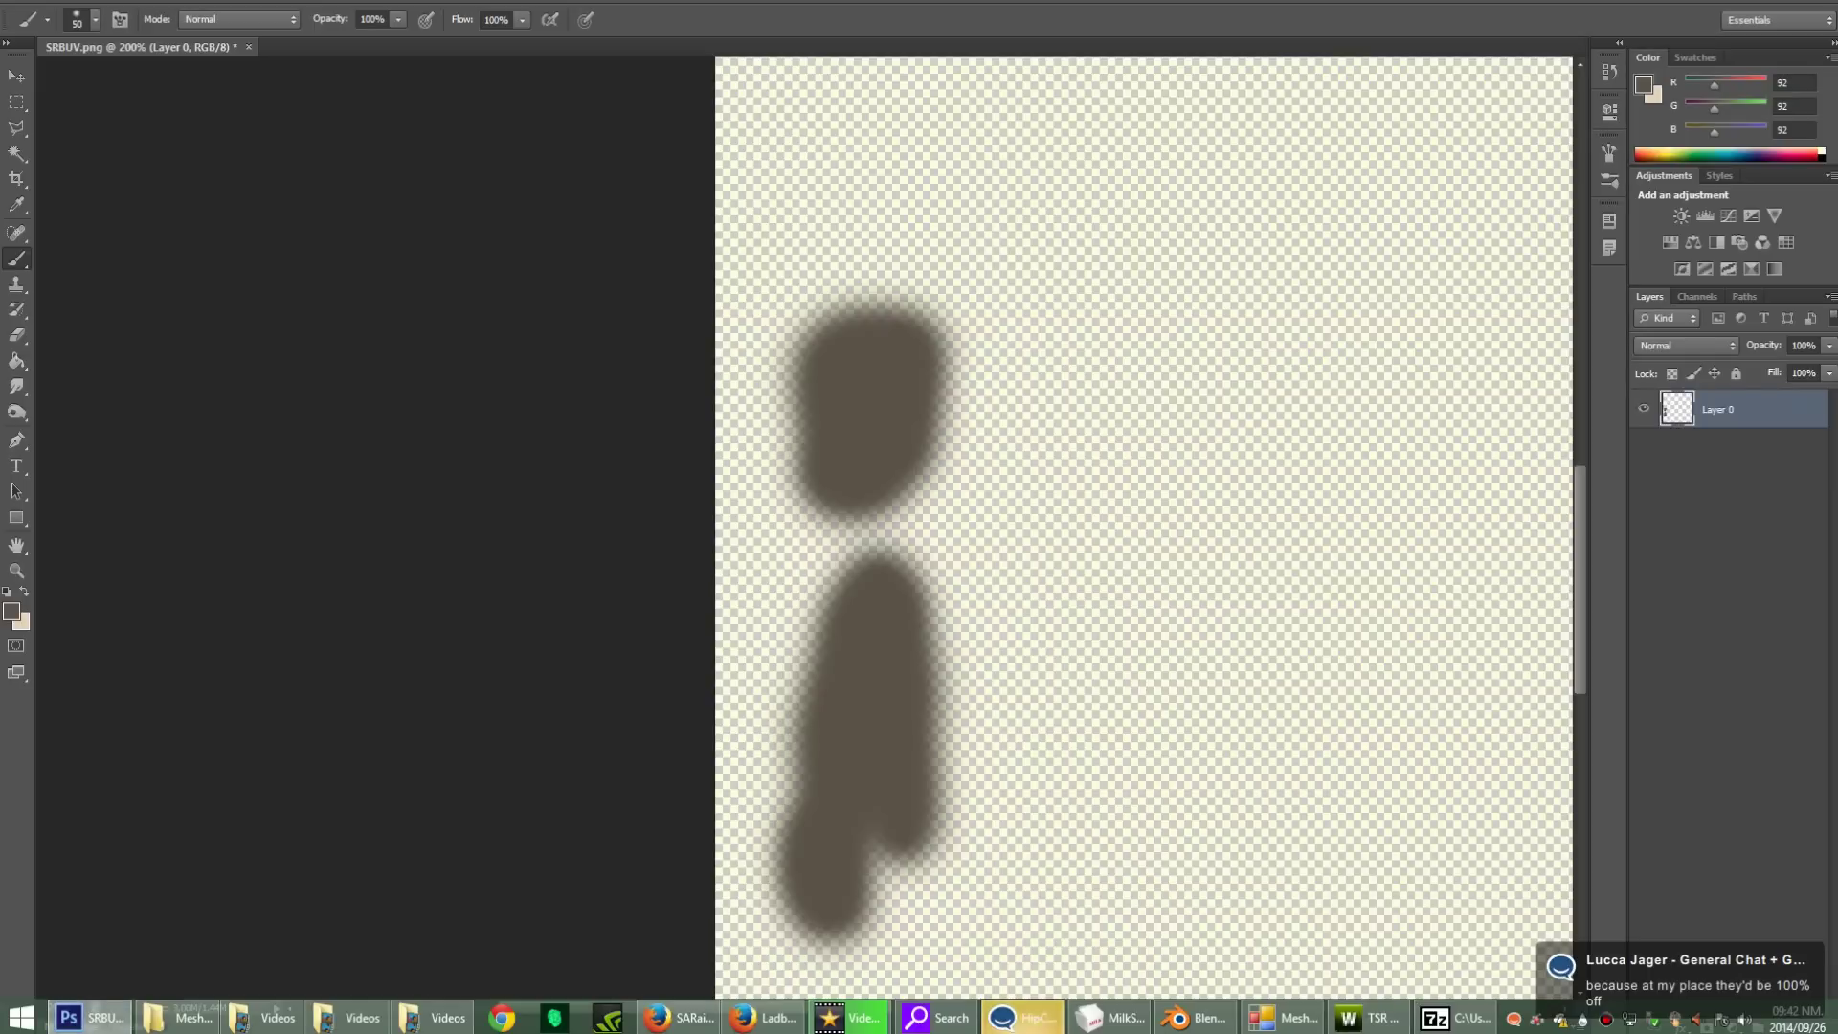
pyautogui.press('z')
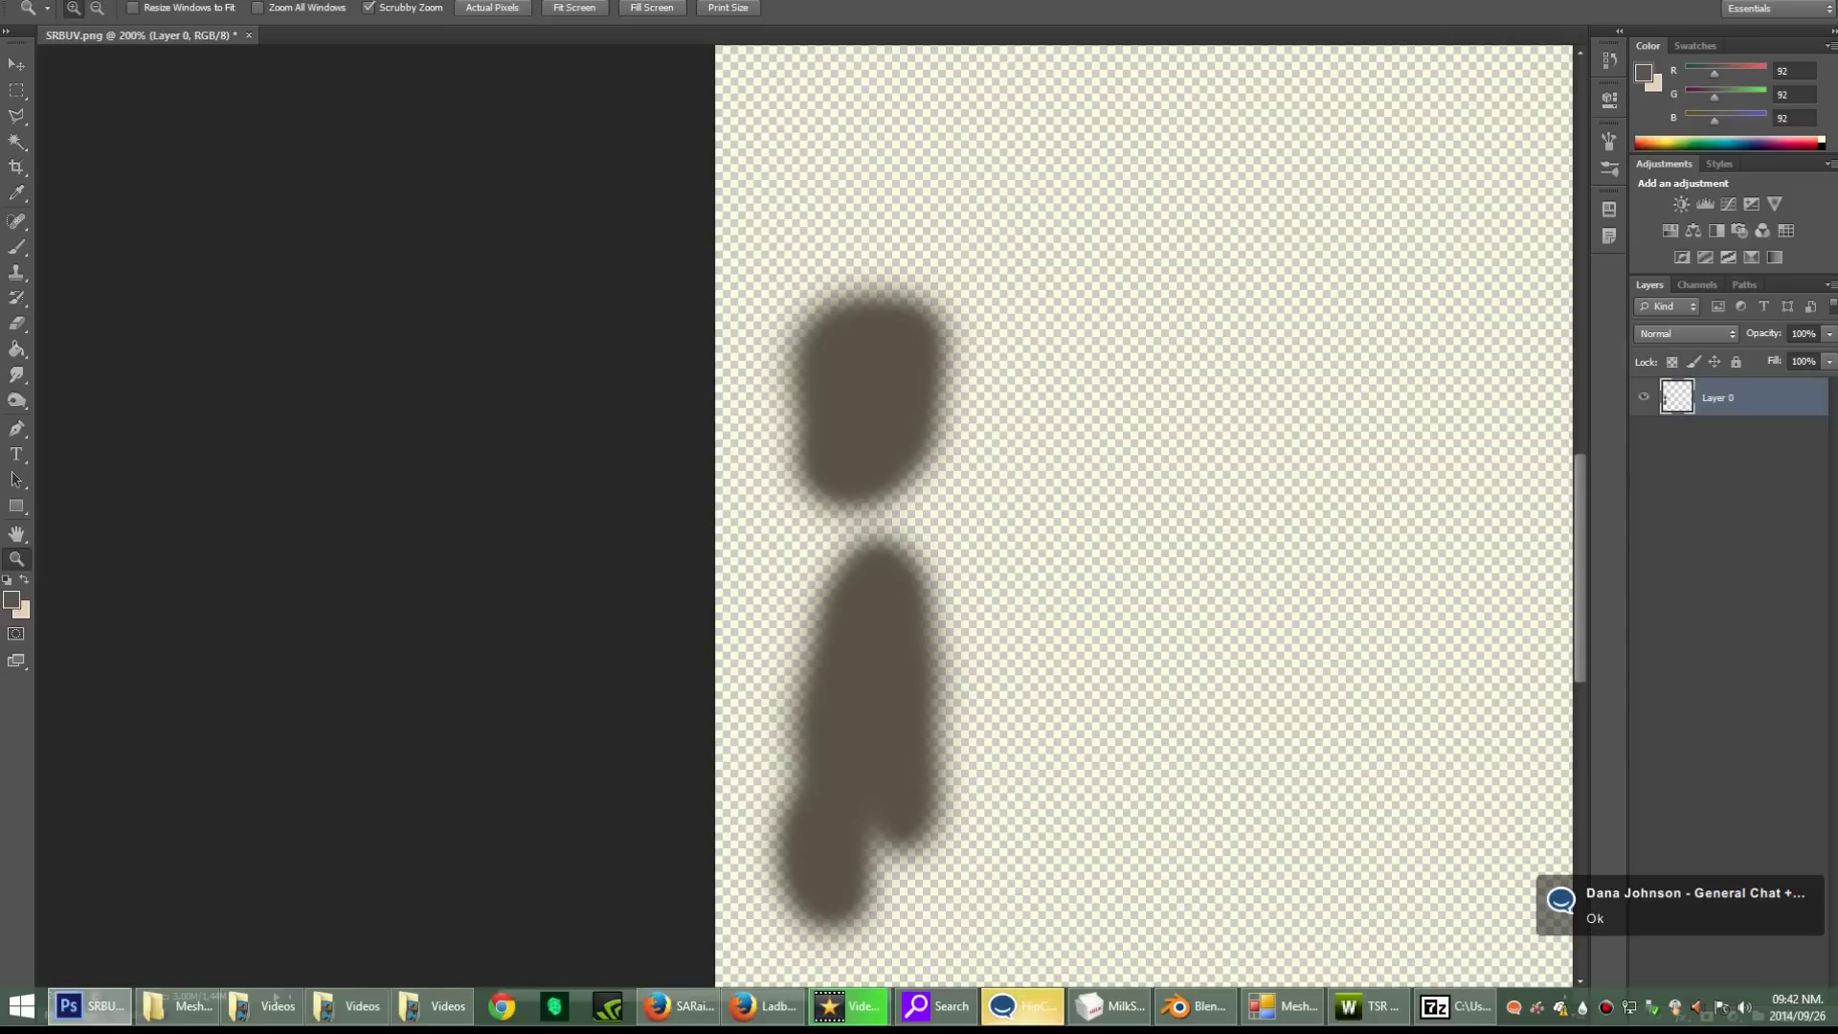
pyautogui.click(49, 1)
pyautogui.moveTo(168, 325)
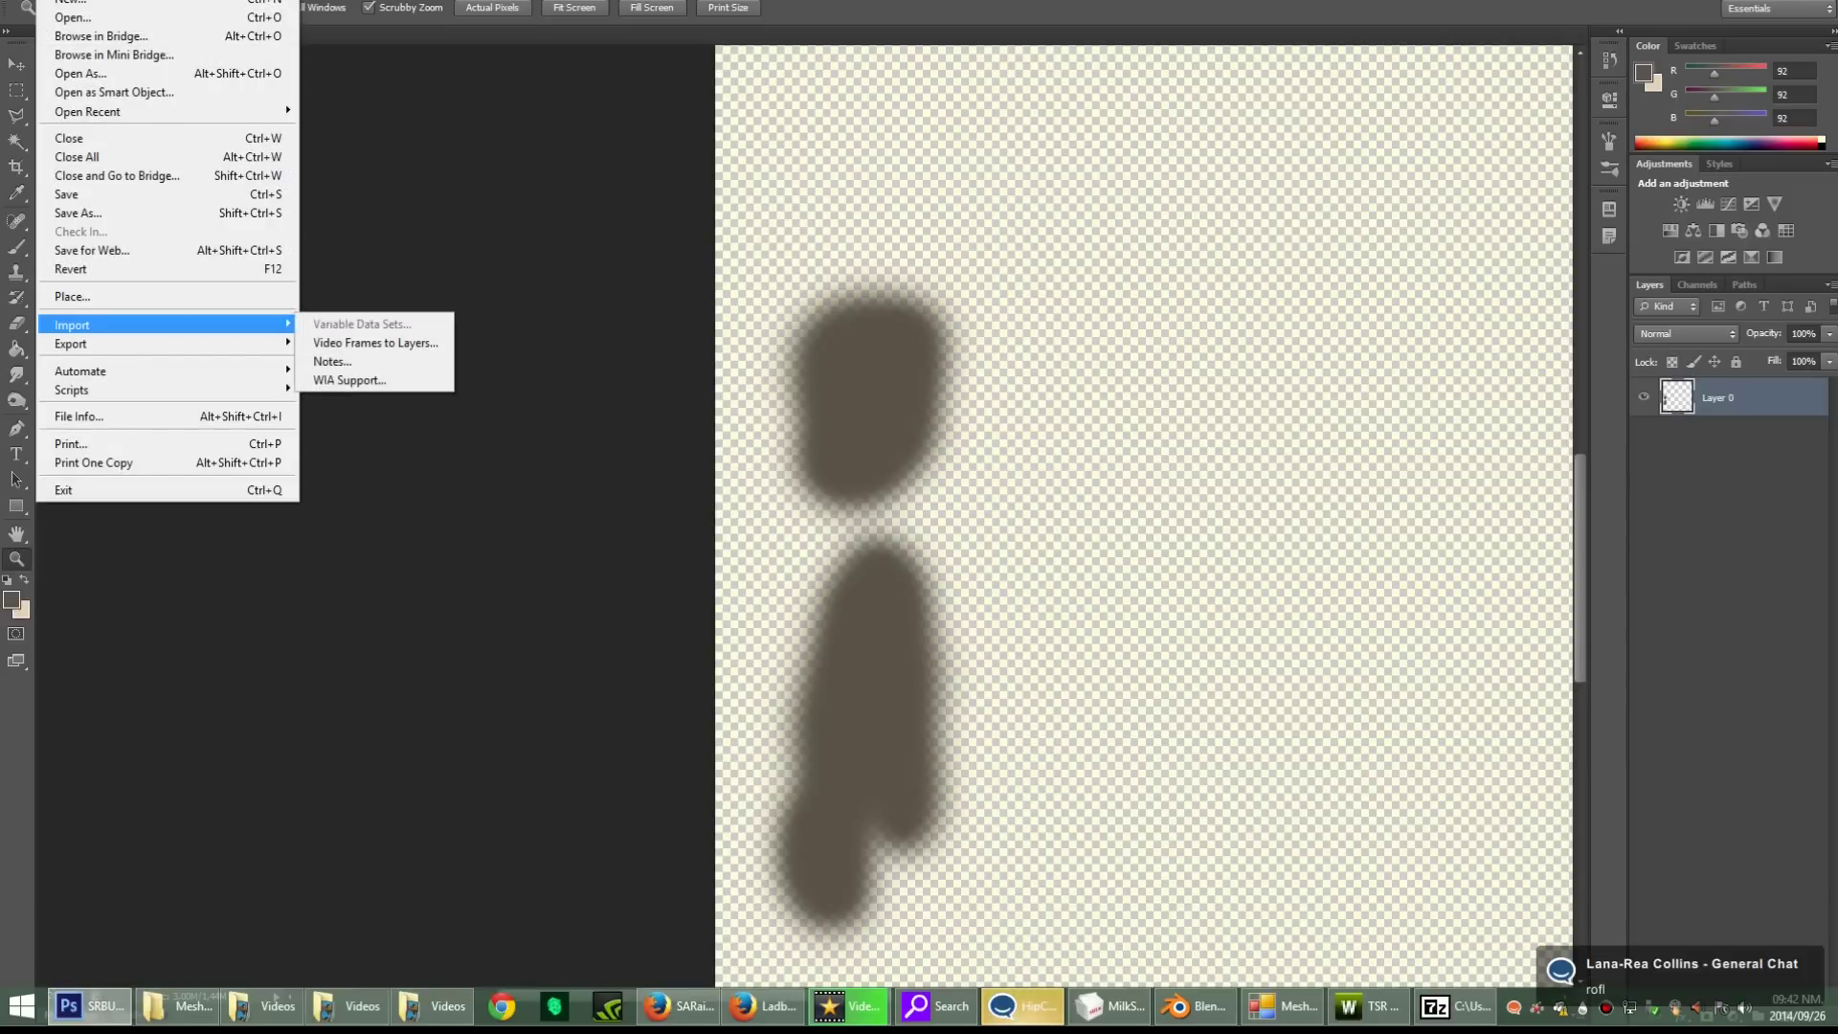
pyautogui.click(73, 17)
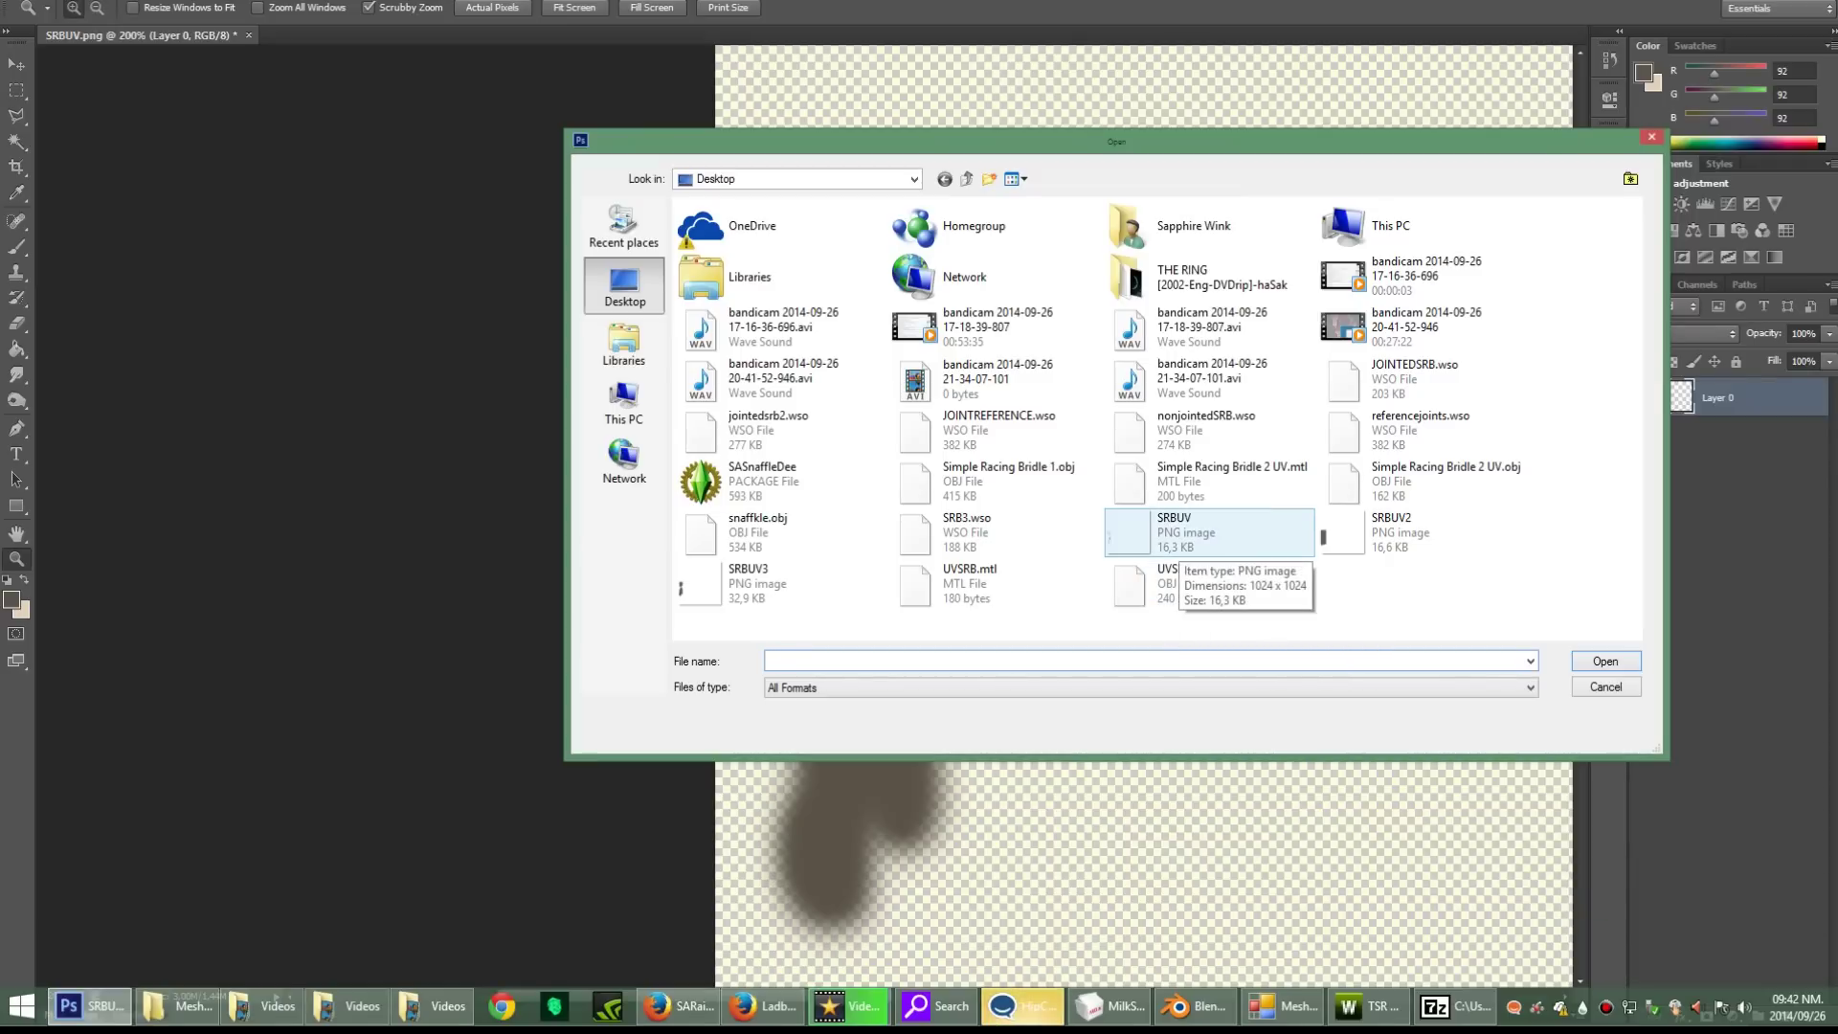
pyautogui.doubleClick(1259, 527)
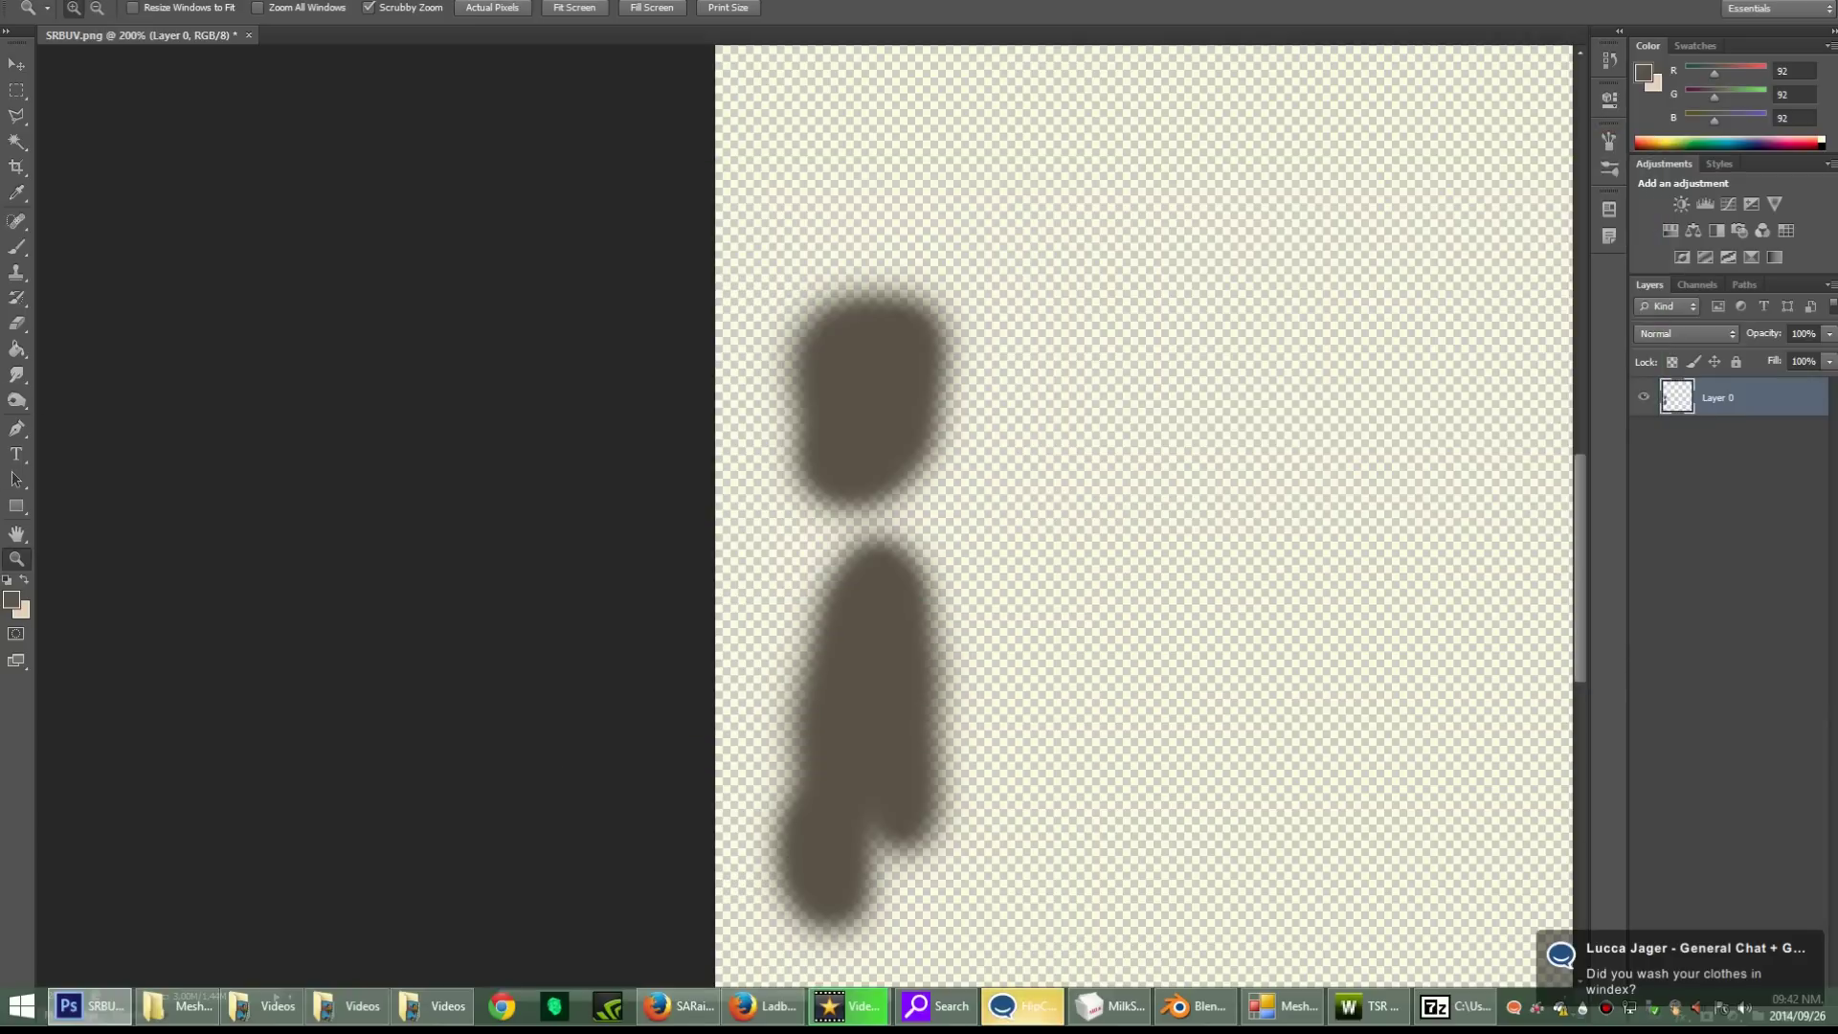
pyautogui.click(248, 34)
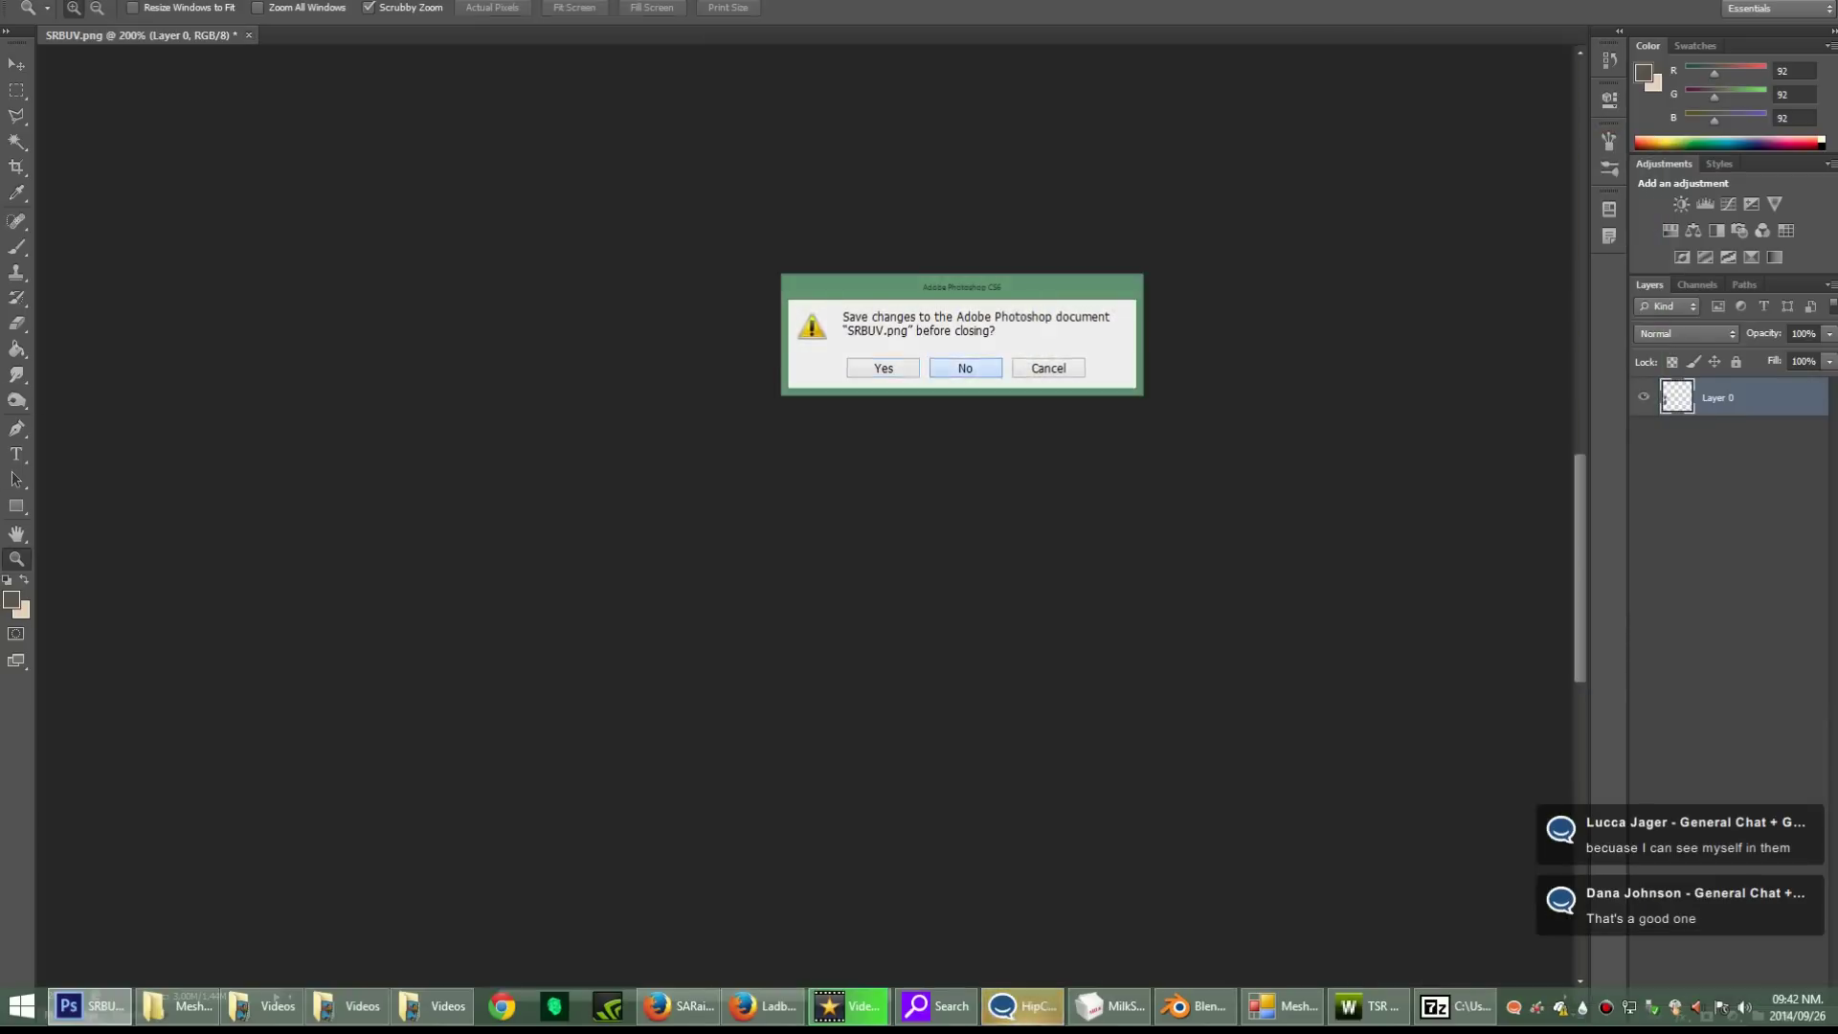
pyautogui.click(965, 368)
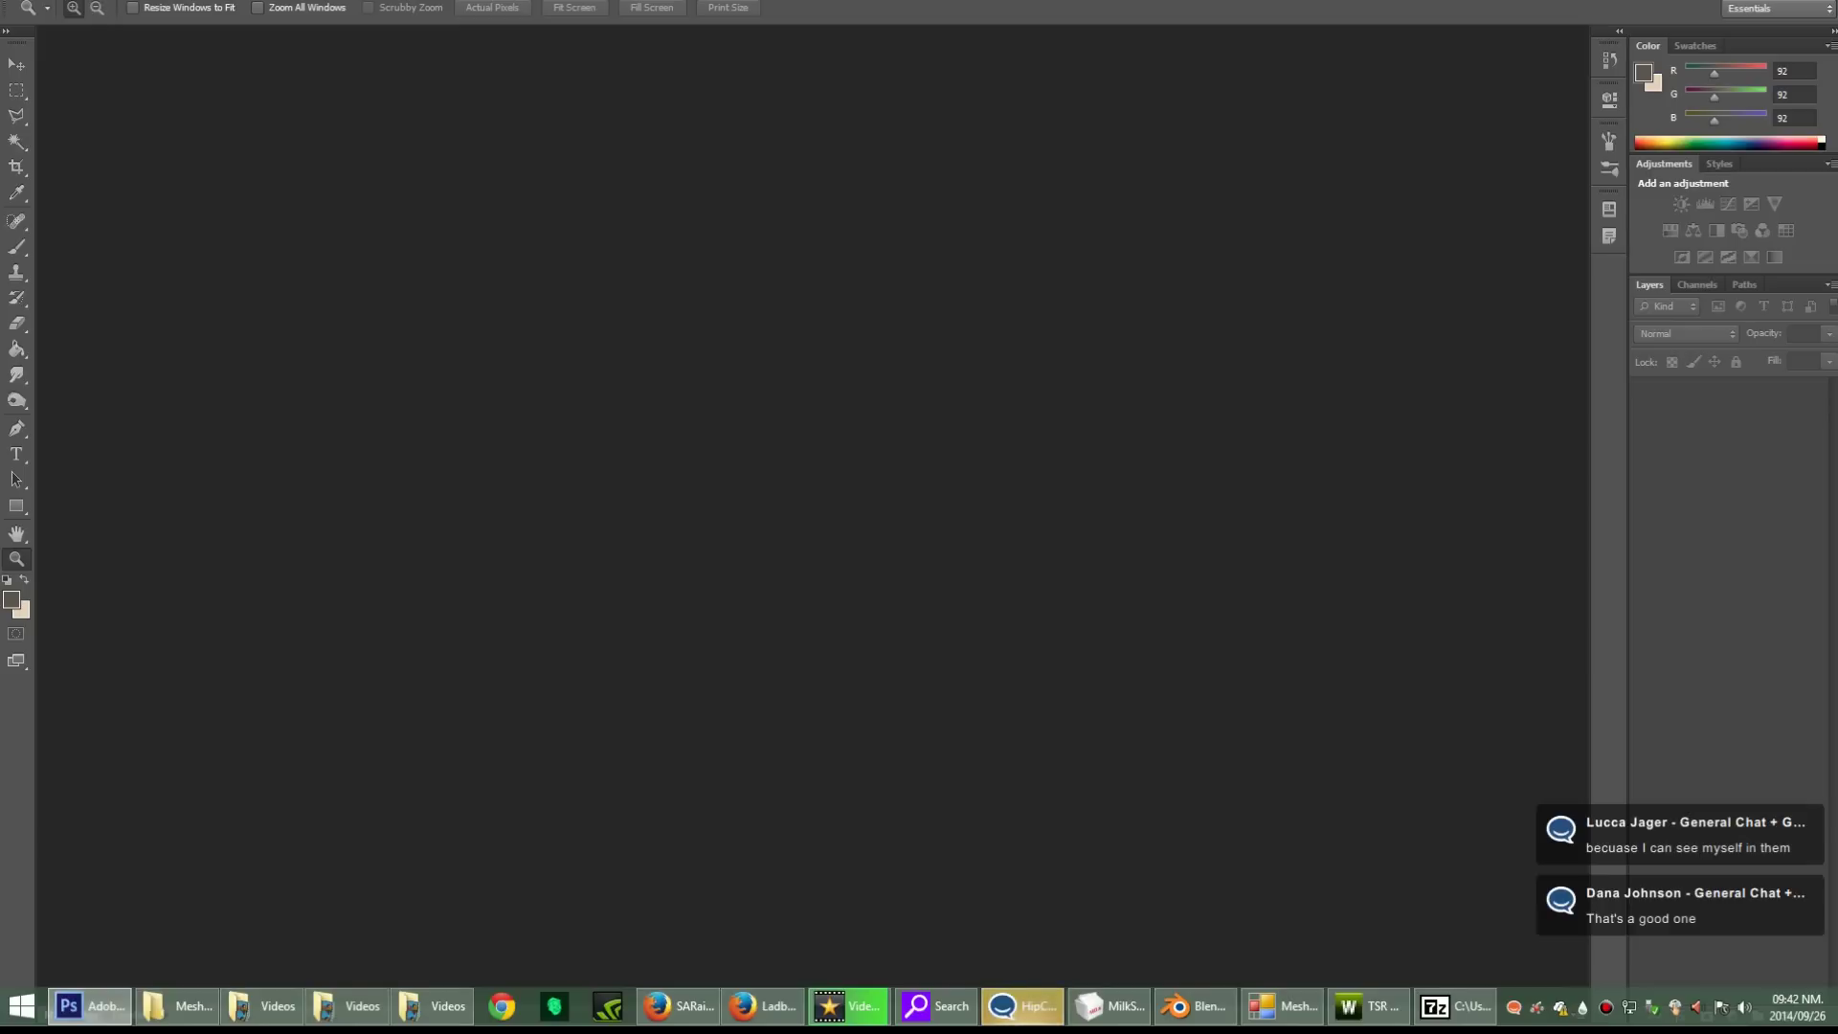
# Step: Reopen the SRBUV.png UV layout from the desktop to check it and close it again
pyautogui.click(46, 1)
pyautogui.click(81, 17)
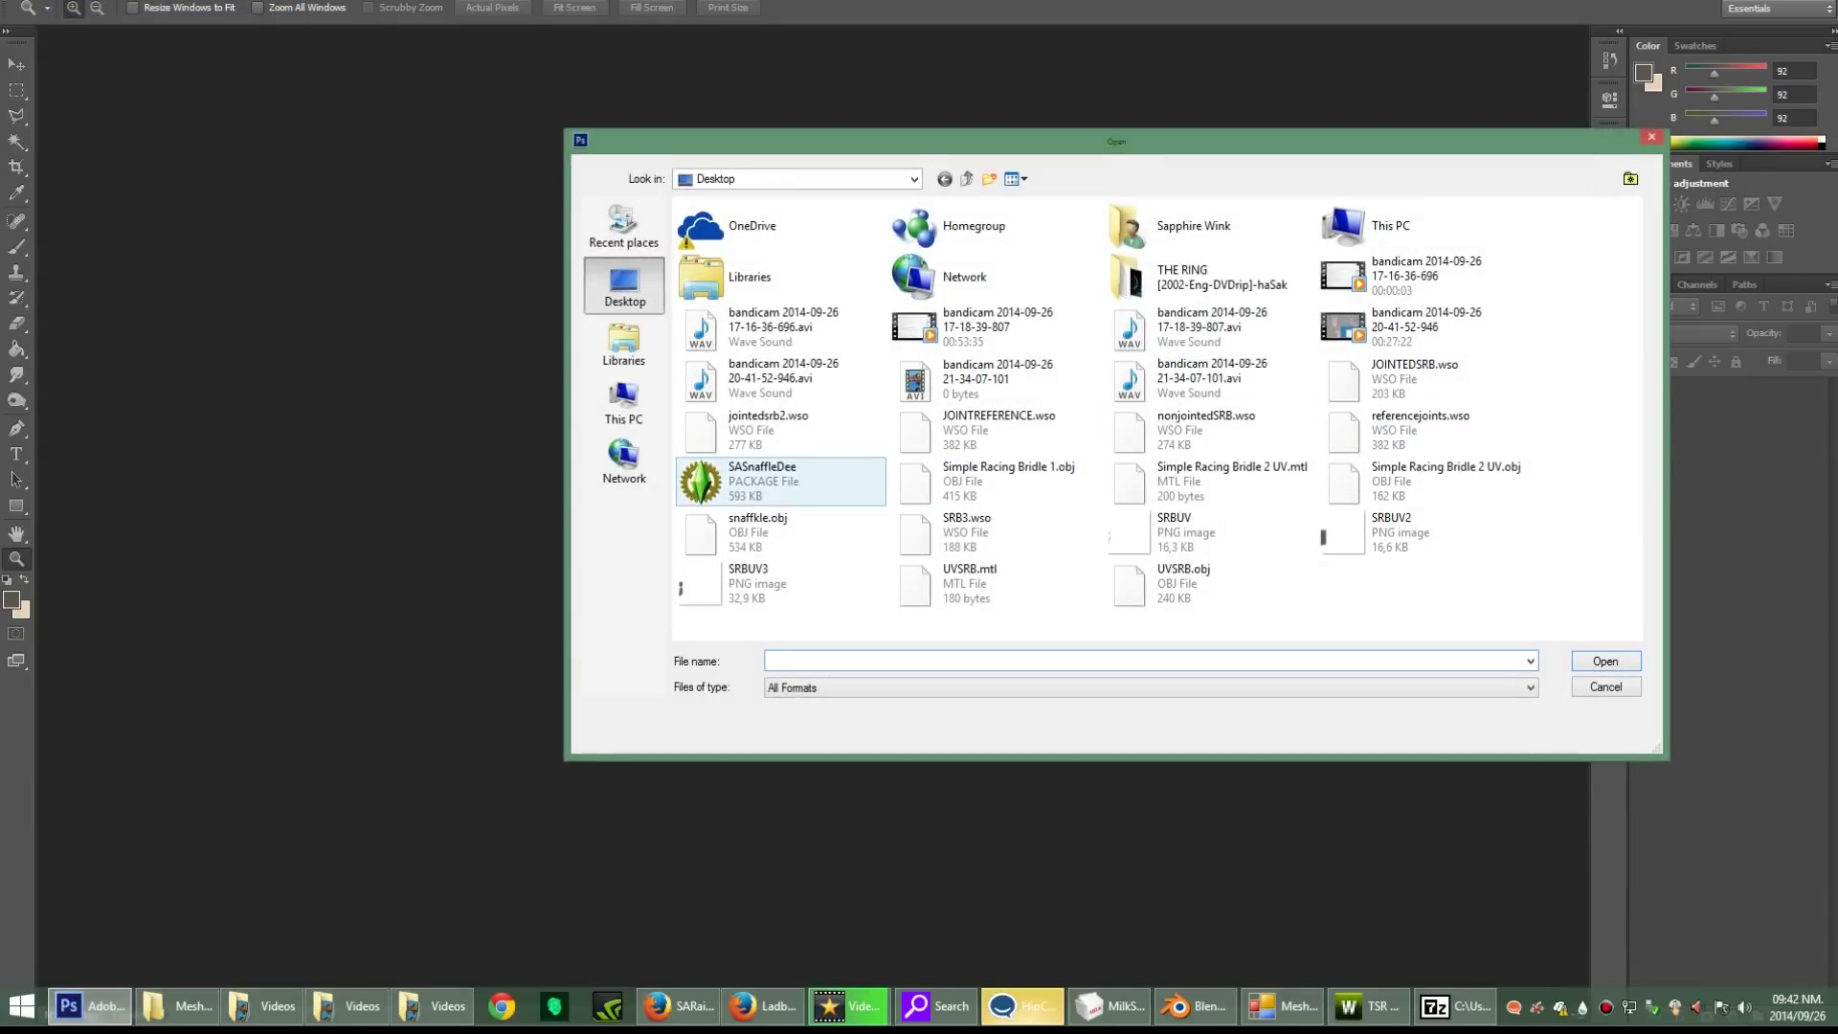
pyautogui.doubleClick(1108, 537)
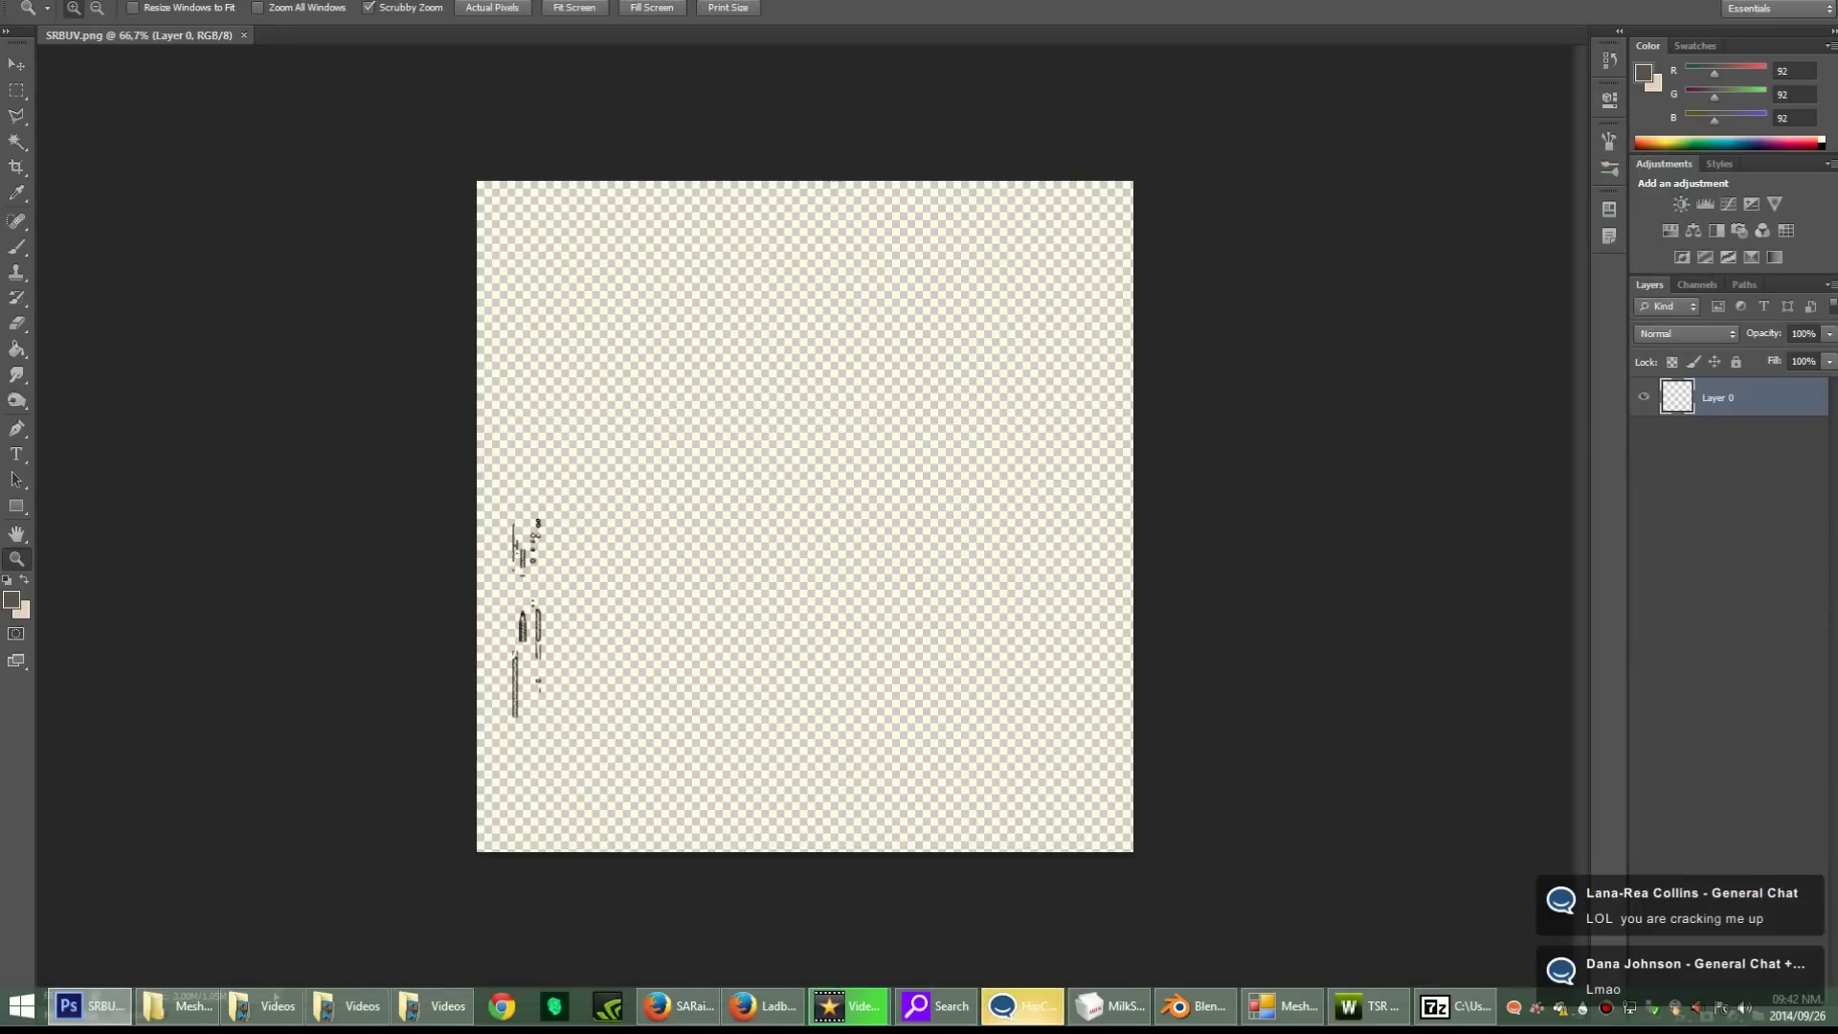
pyautogui.click(244, 36)
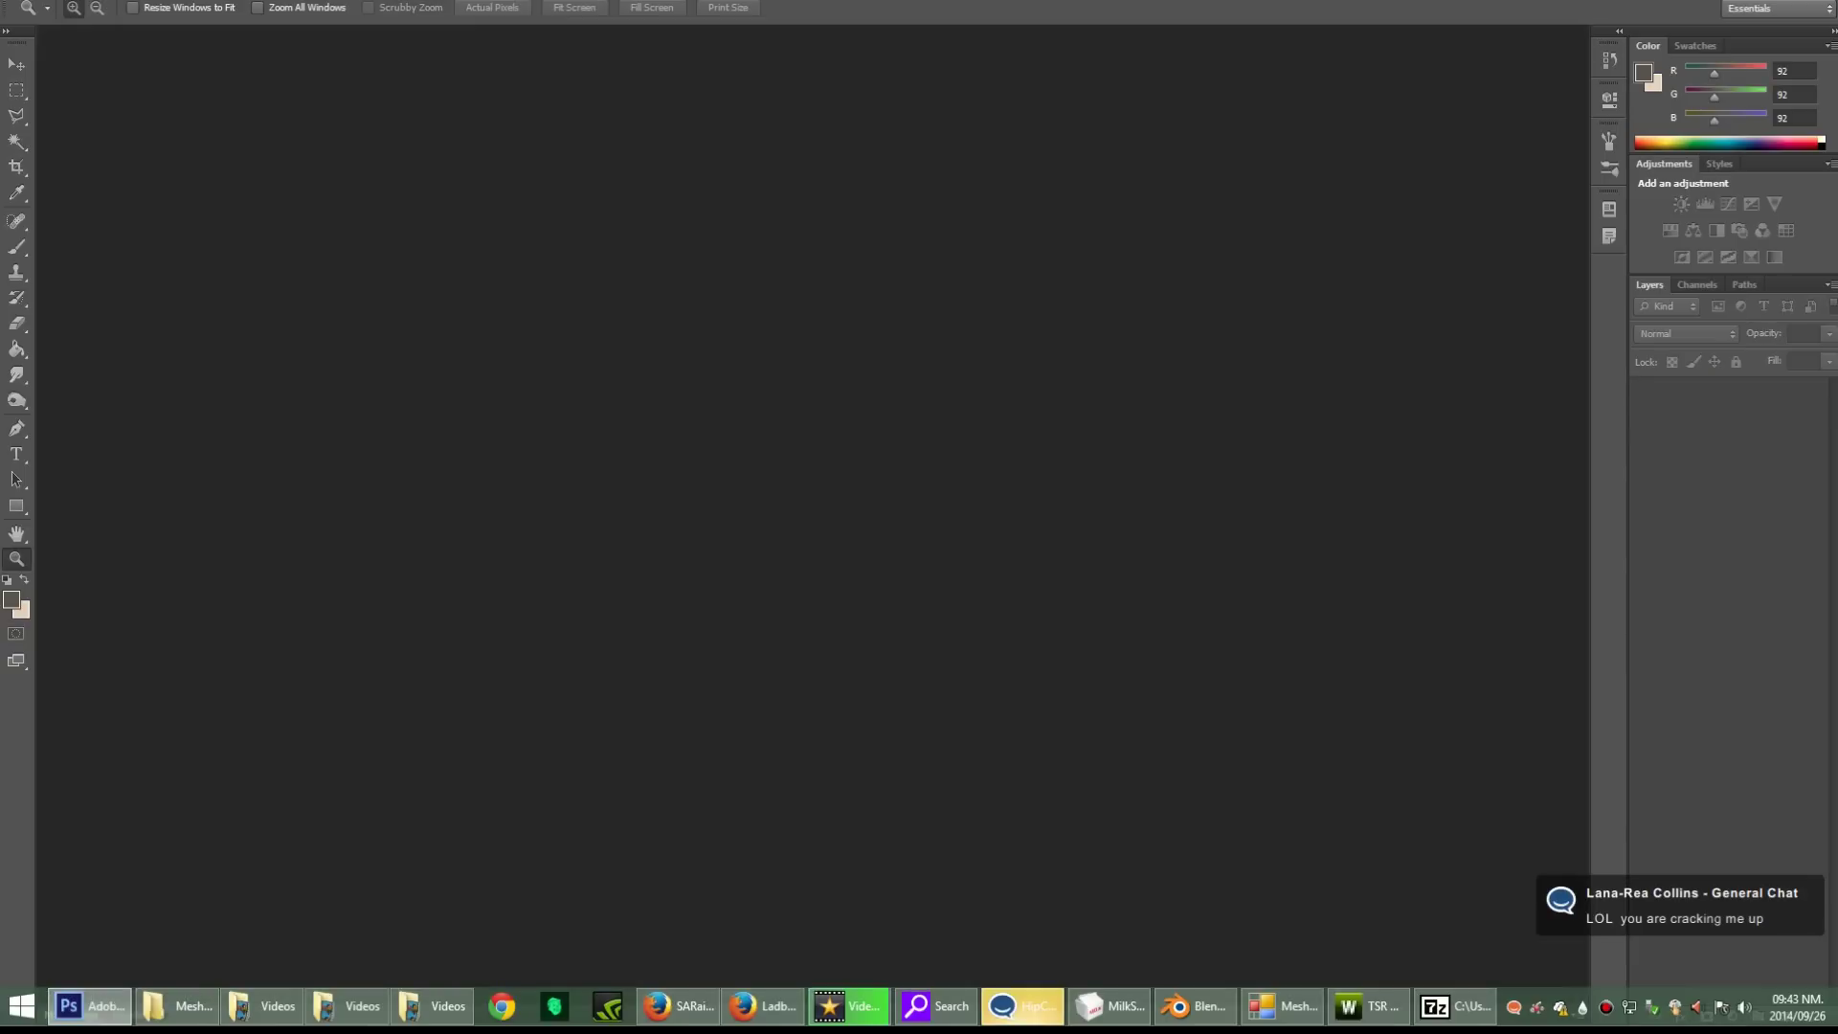
# Step: Switch to Blender and open the Export UV Layout file browser to check where the UV layout is saved
pyautogui.click(1194, 1007)
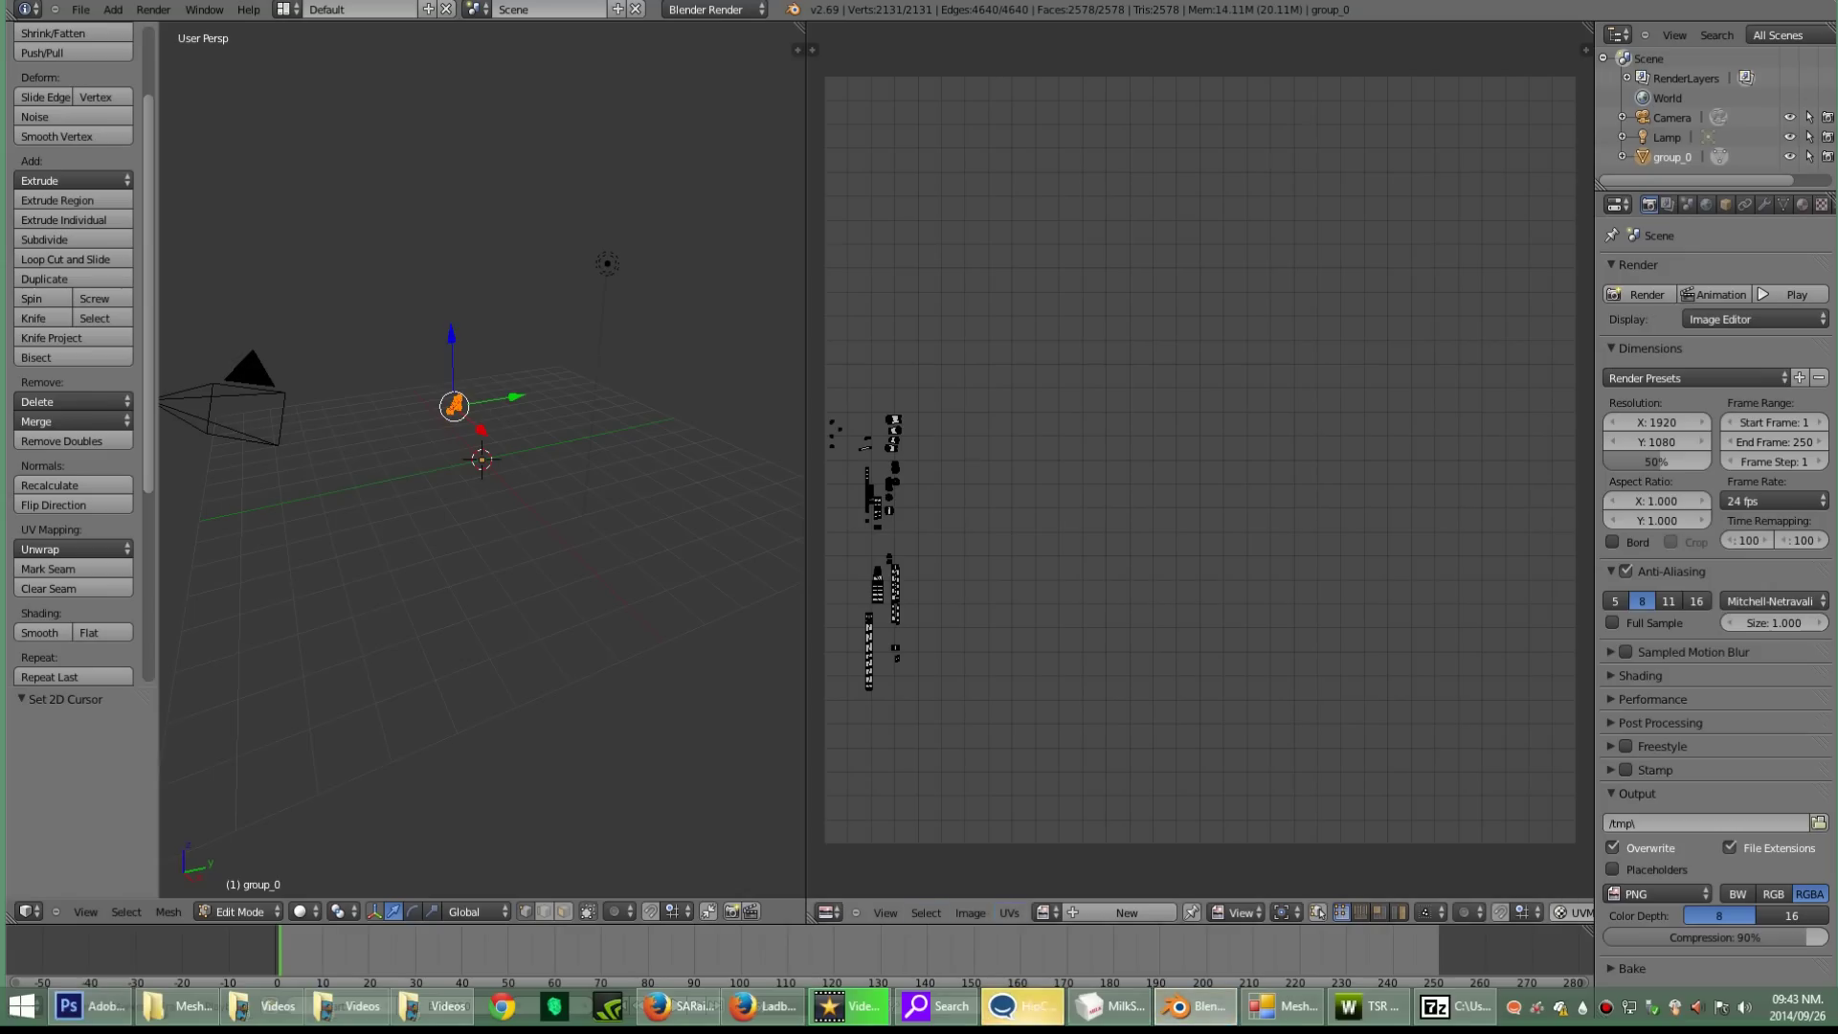
pyautogui.click(1009, 912)
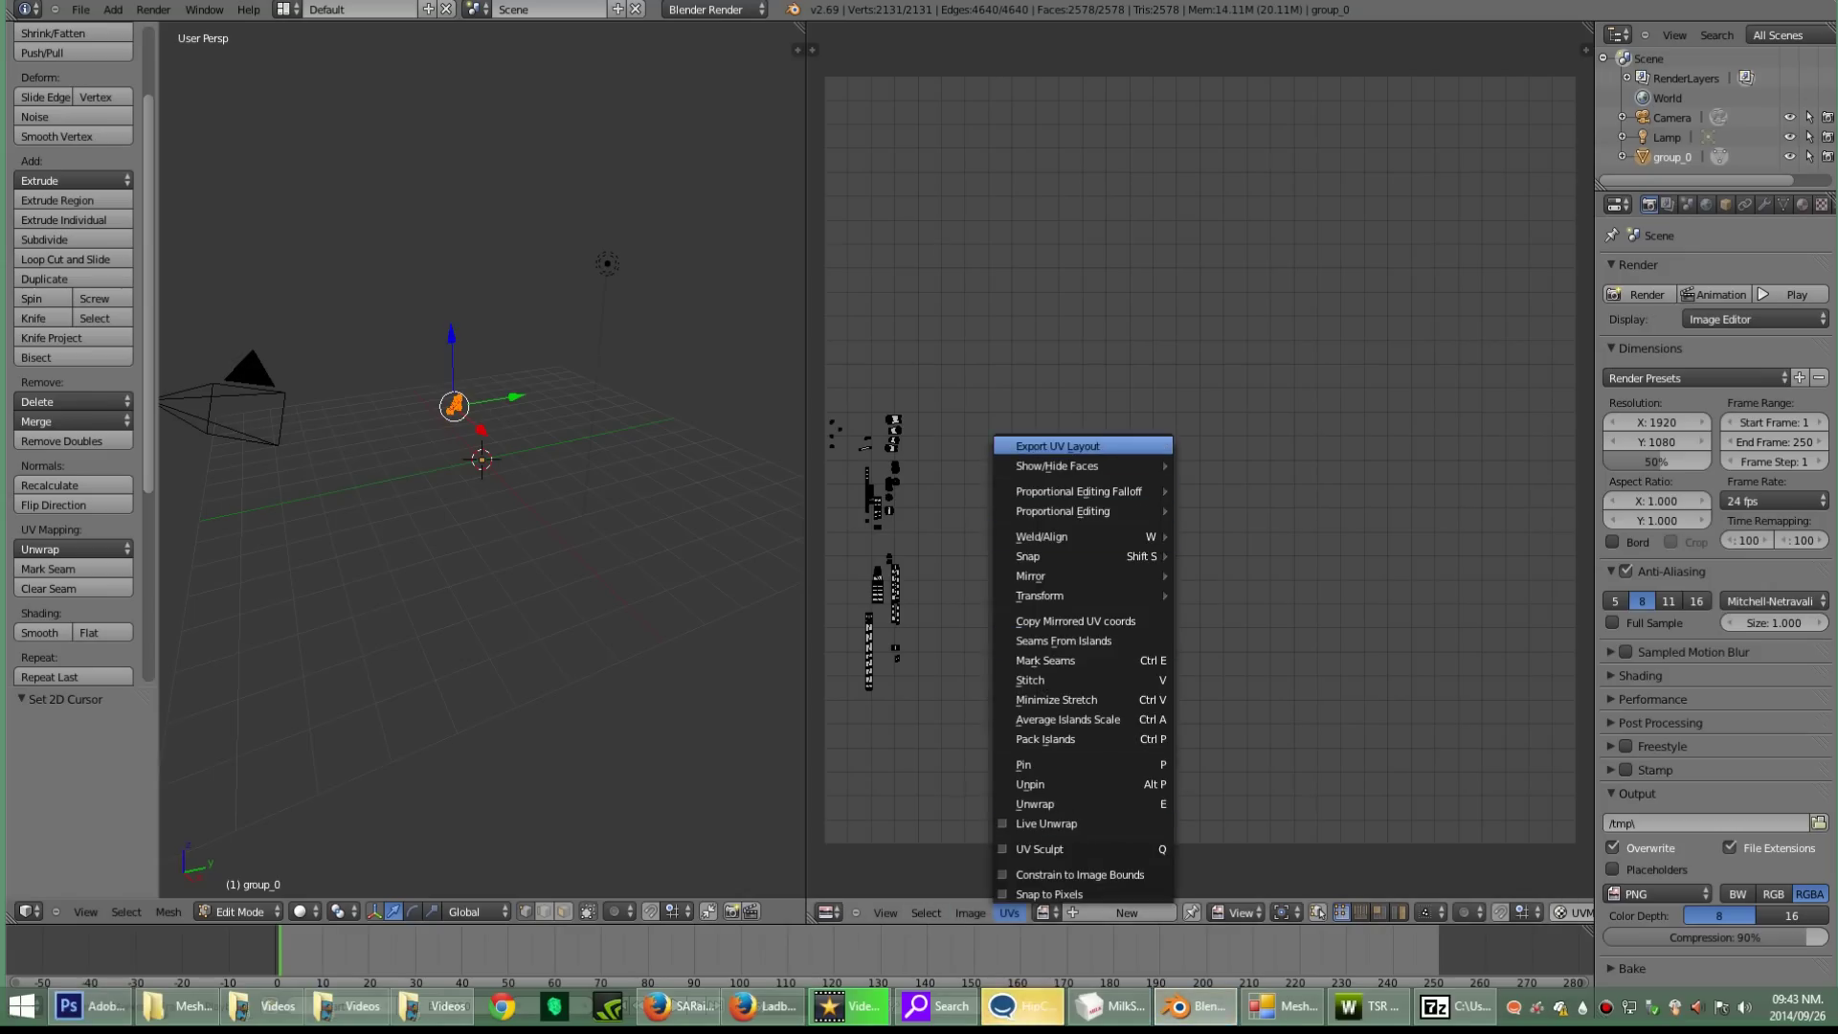
pyautogui.click(1062, 446)
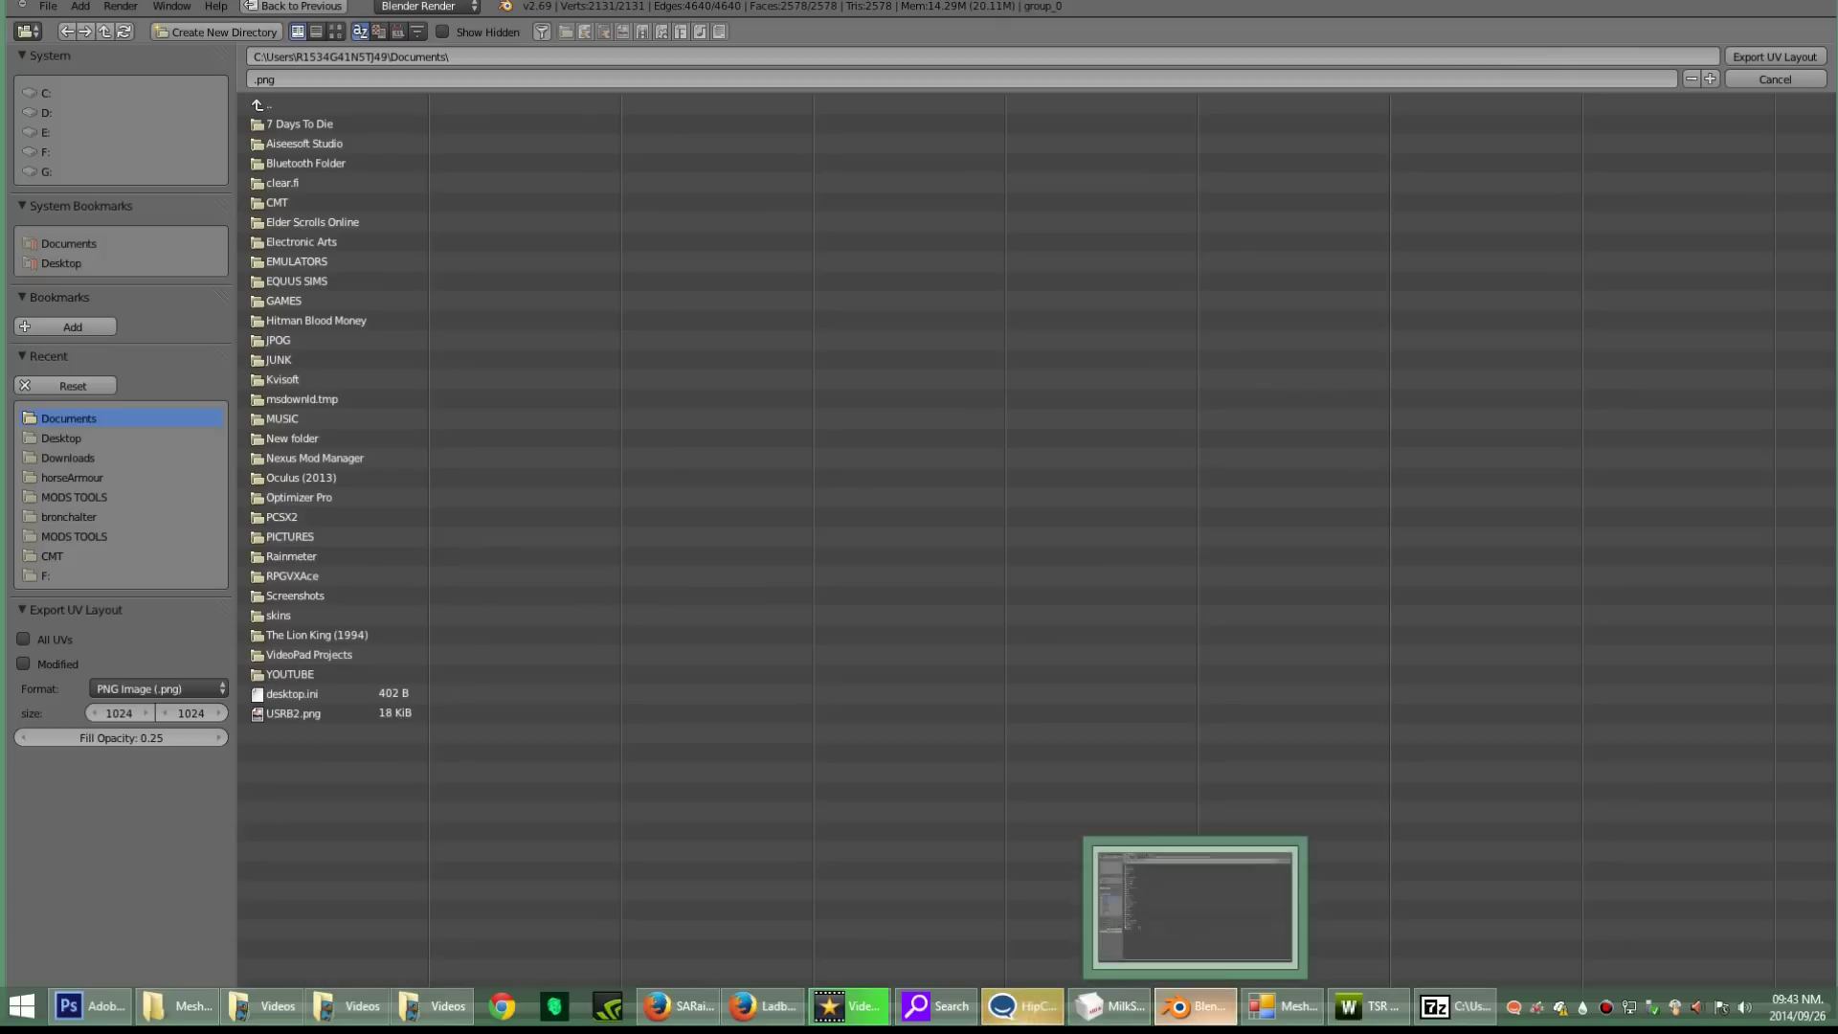
# Step: Close the second of the two open Firefox windows
pyautogui.moveTo(1109, 1006)
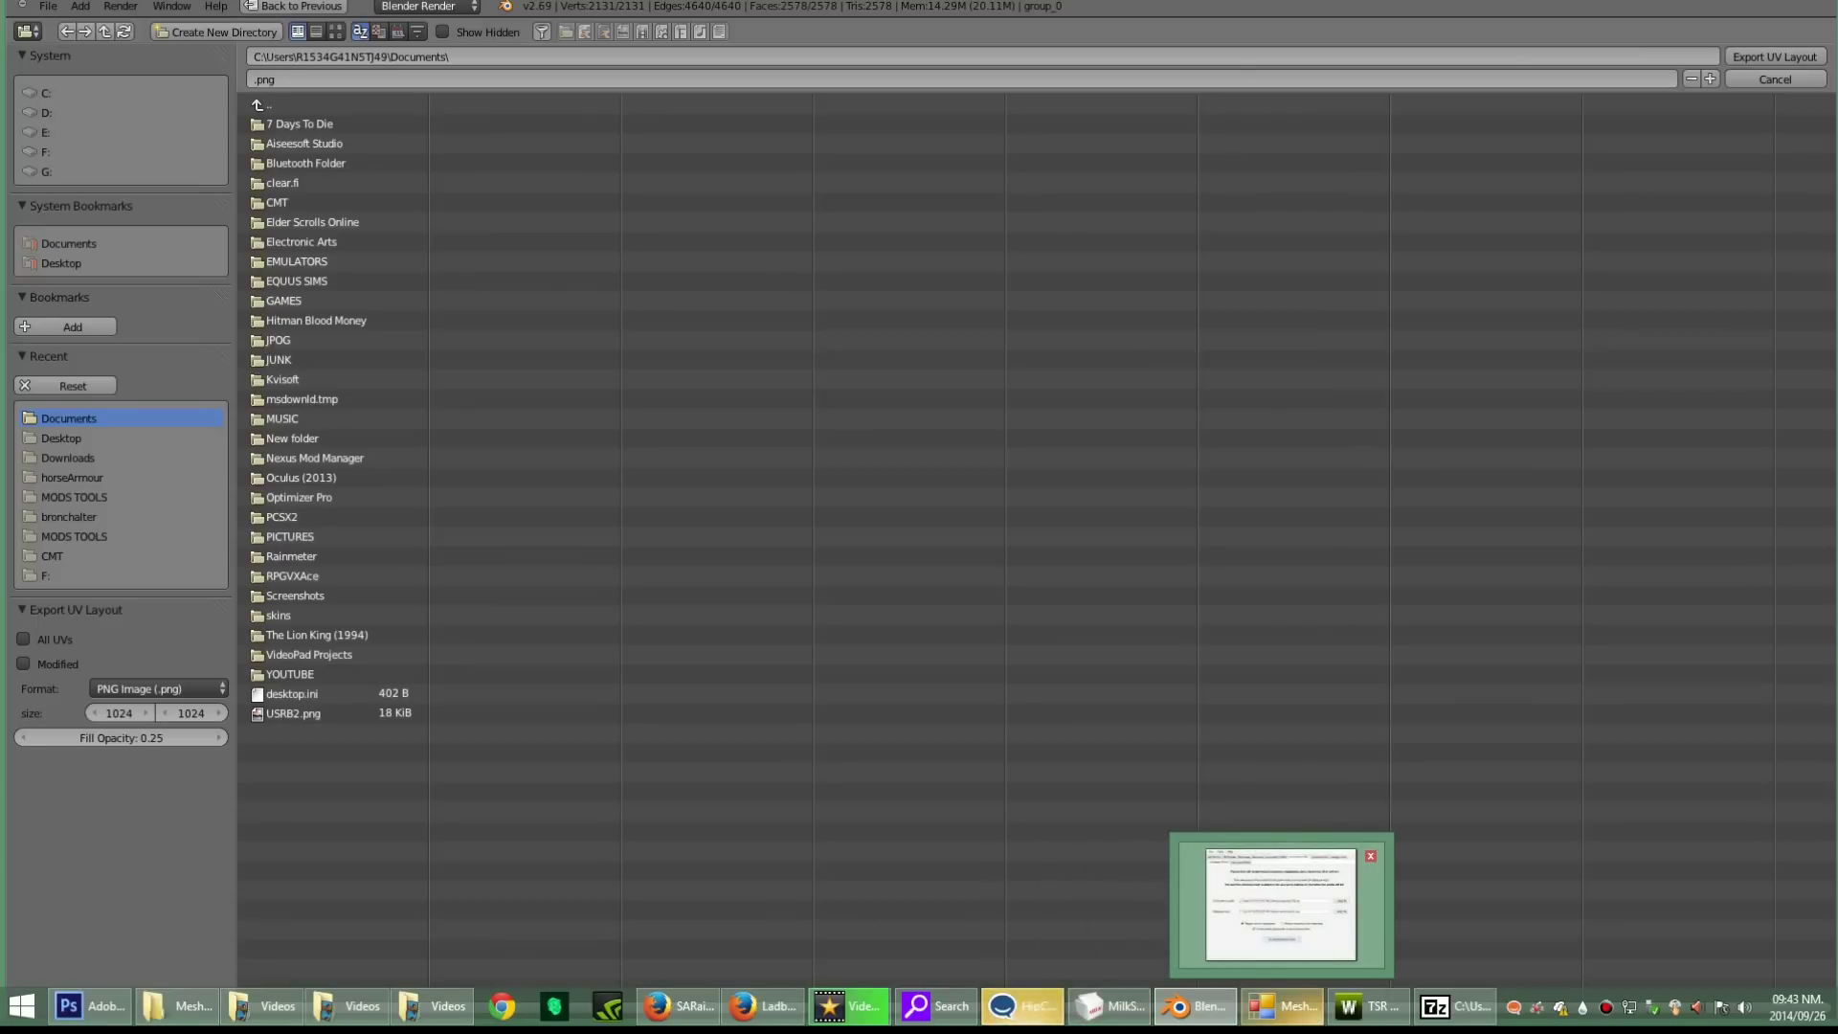
pyautogui.rightClick(763, 1005)
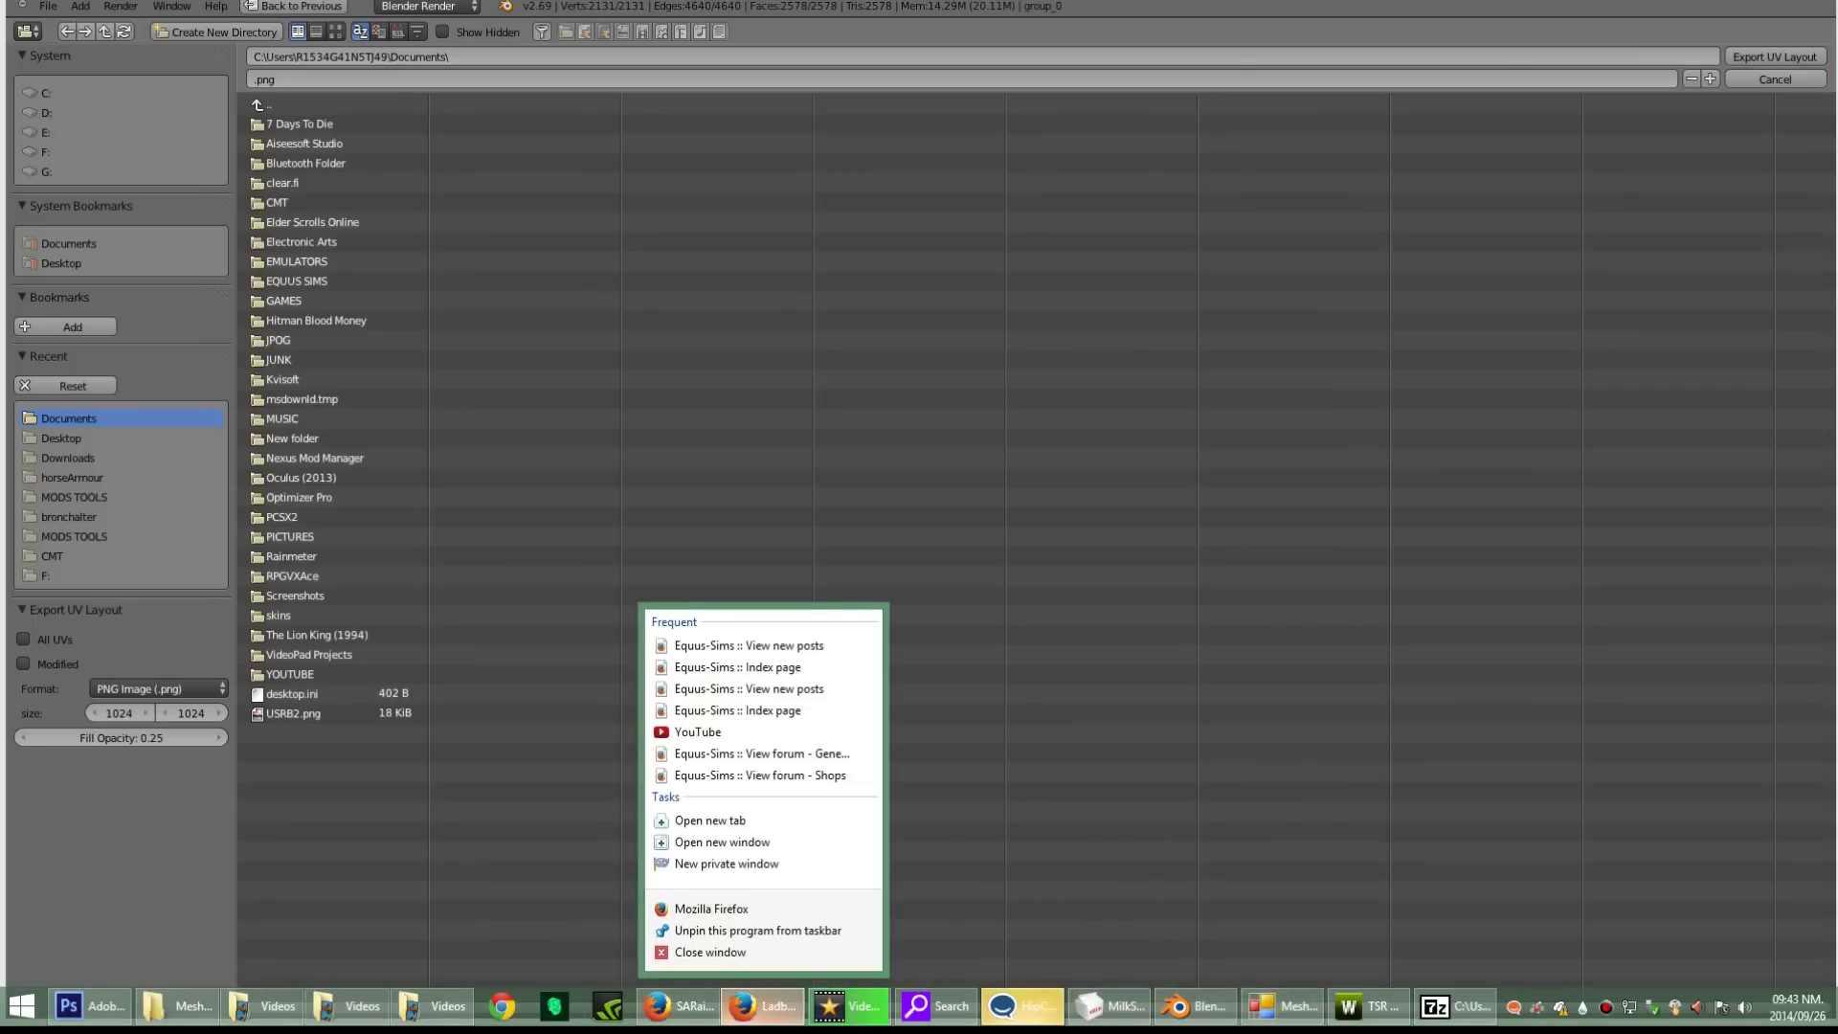
pyautogui.click(709, 951)
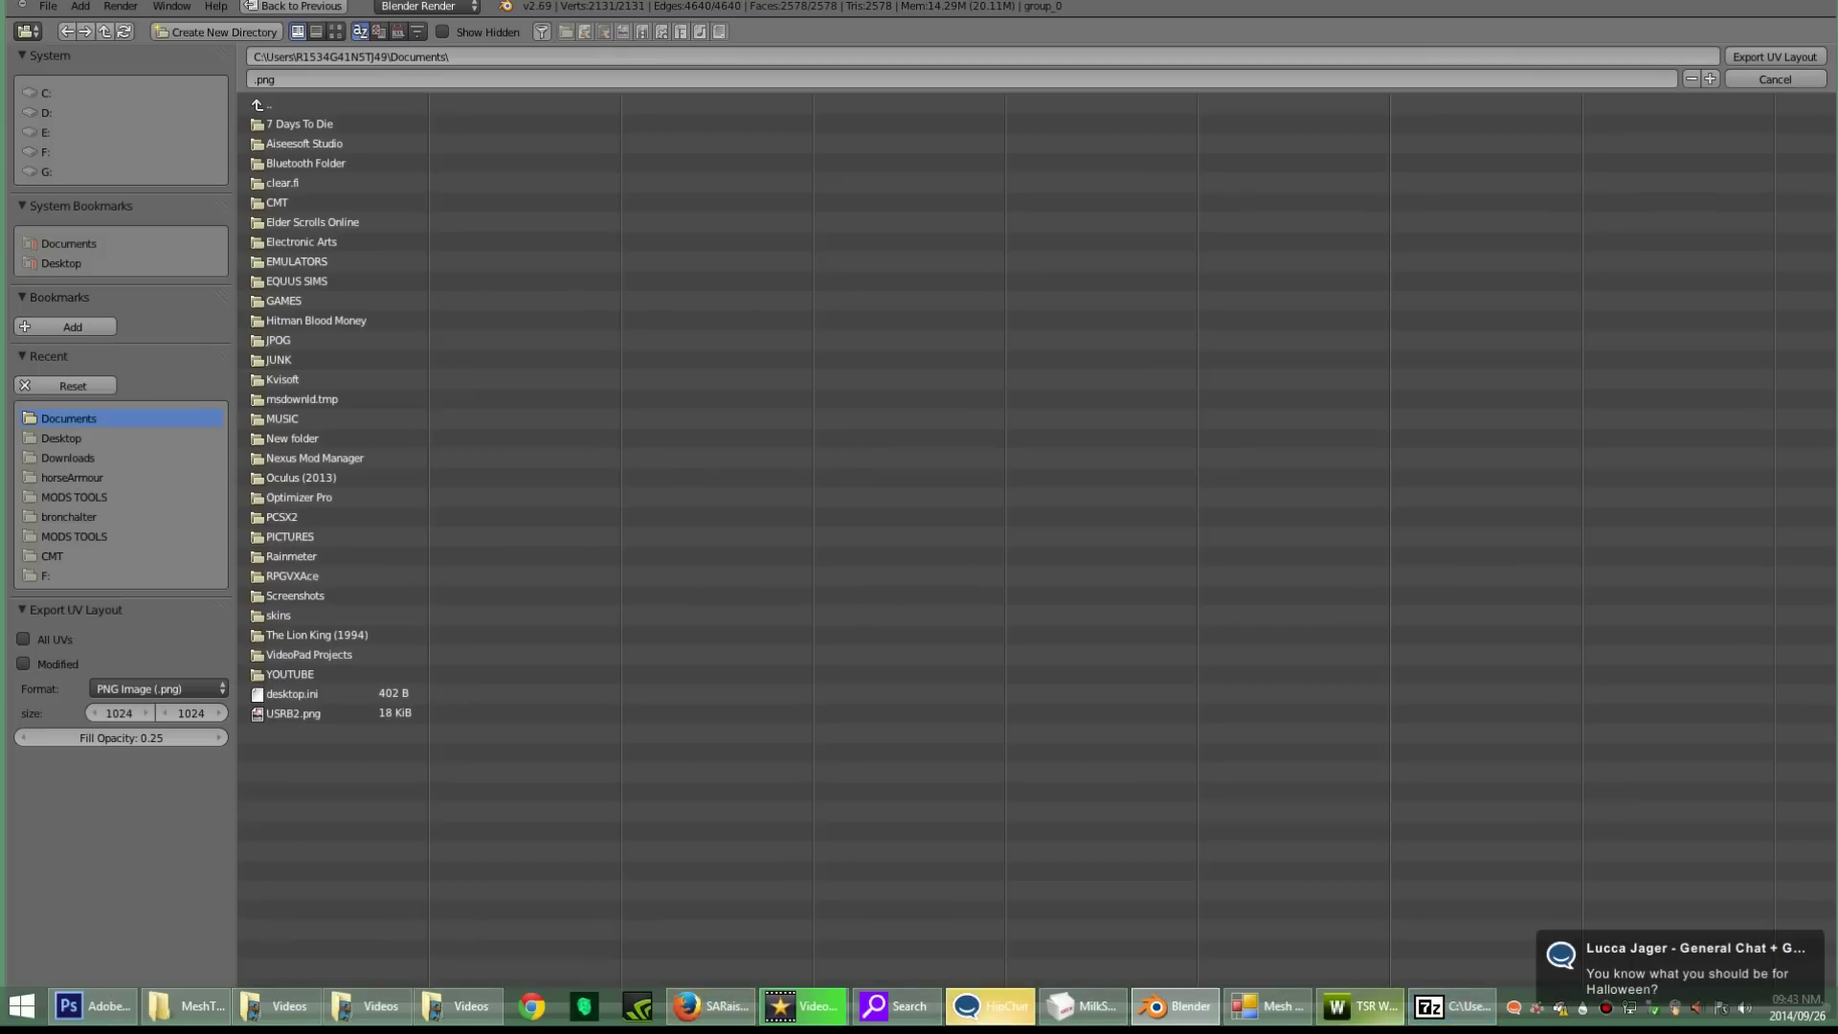
# Step: Switch to Photoshop, open the USRB2.png UV layout from the Documents library and activate the Magic Wand tool
pyautogui.moveTo(1359, 1005)
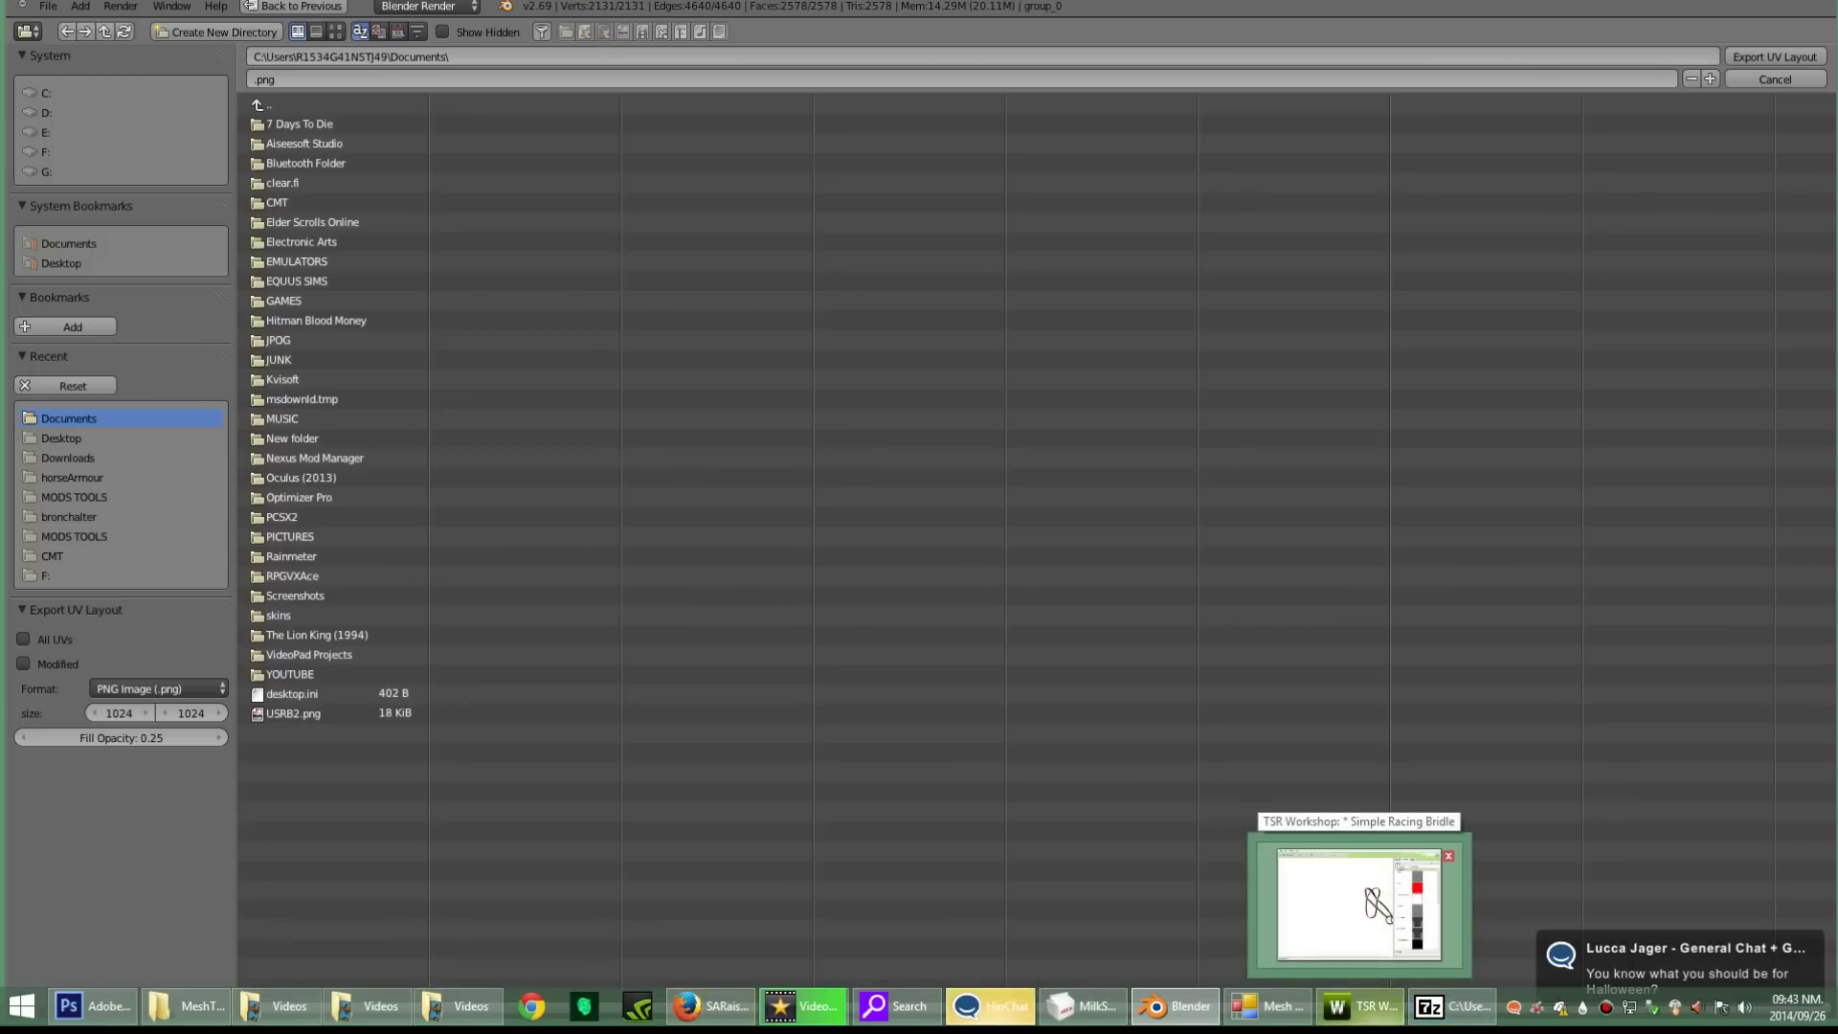
pyautogui.click(93, 1005)
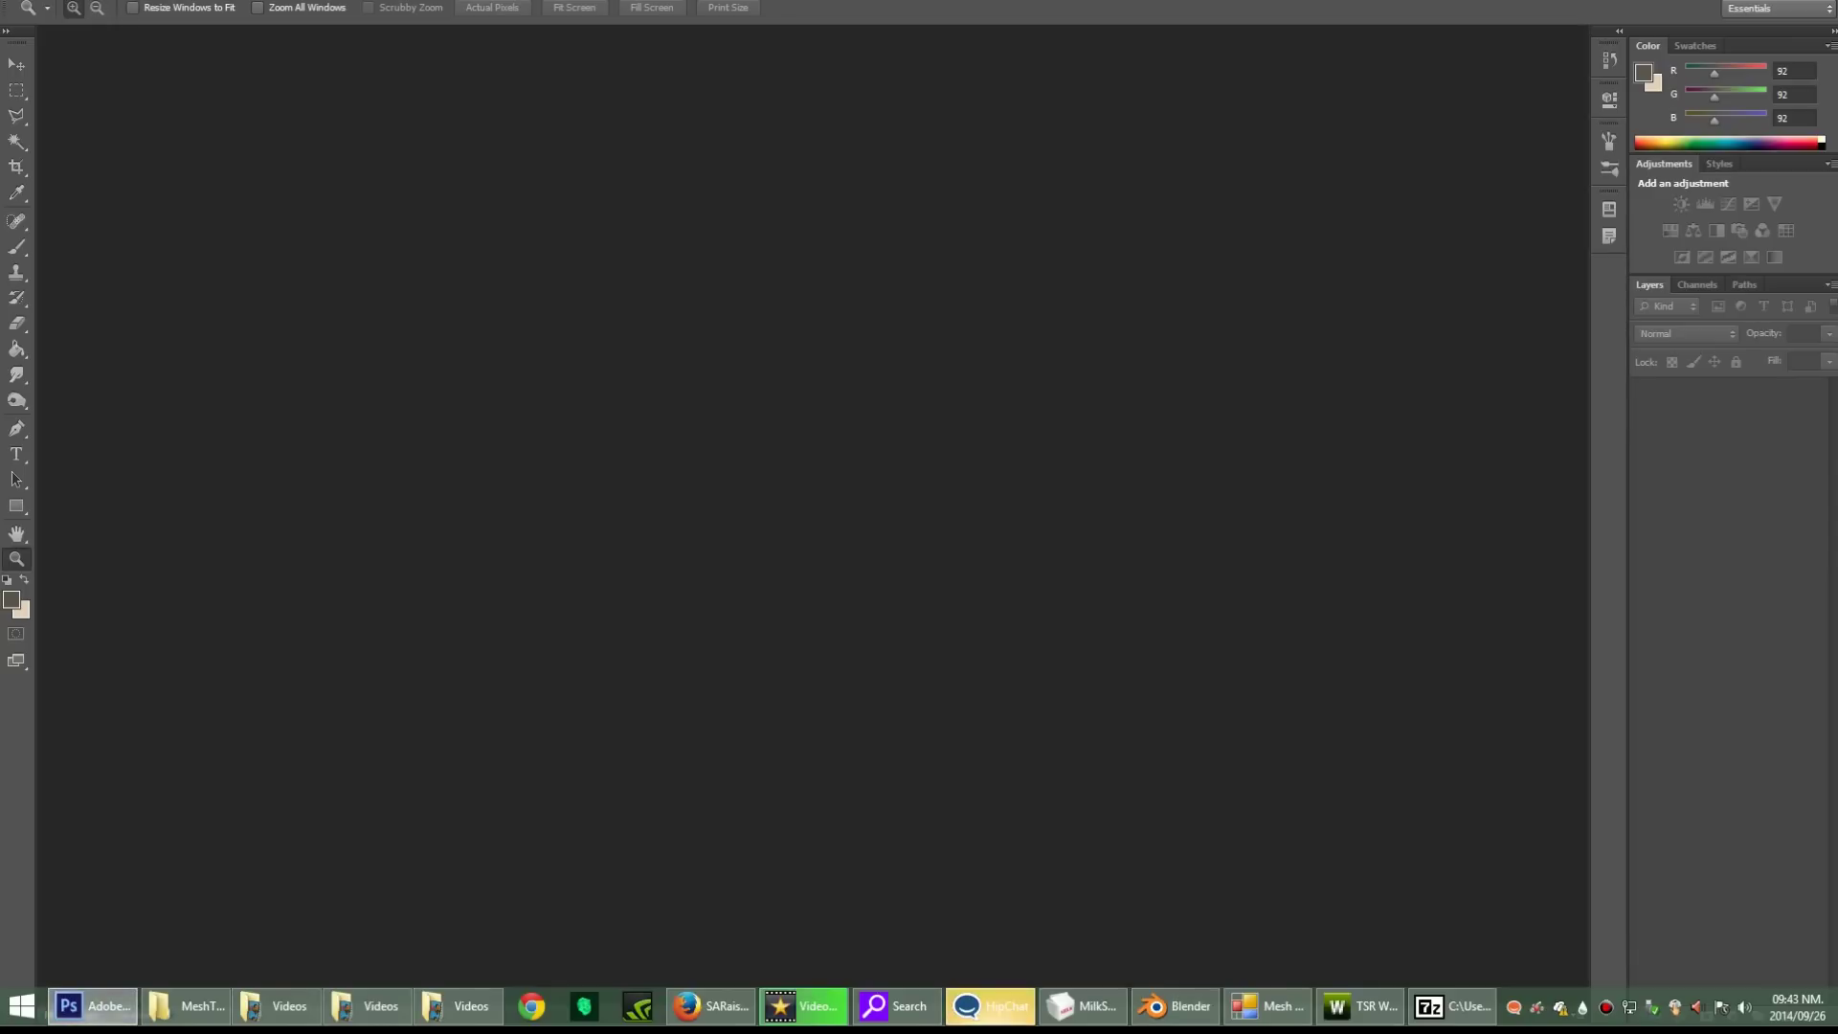
pyautogui.click(47, 1)
pyautogui.click(71, 17)
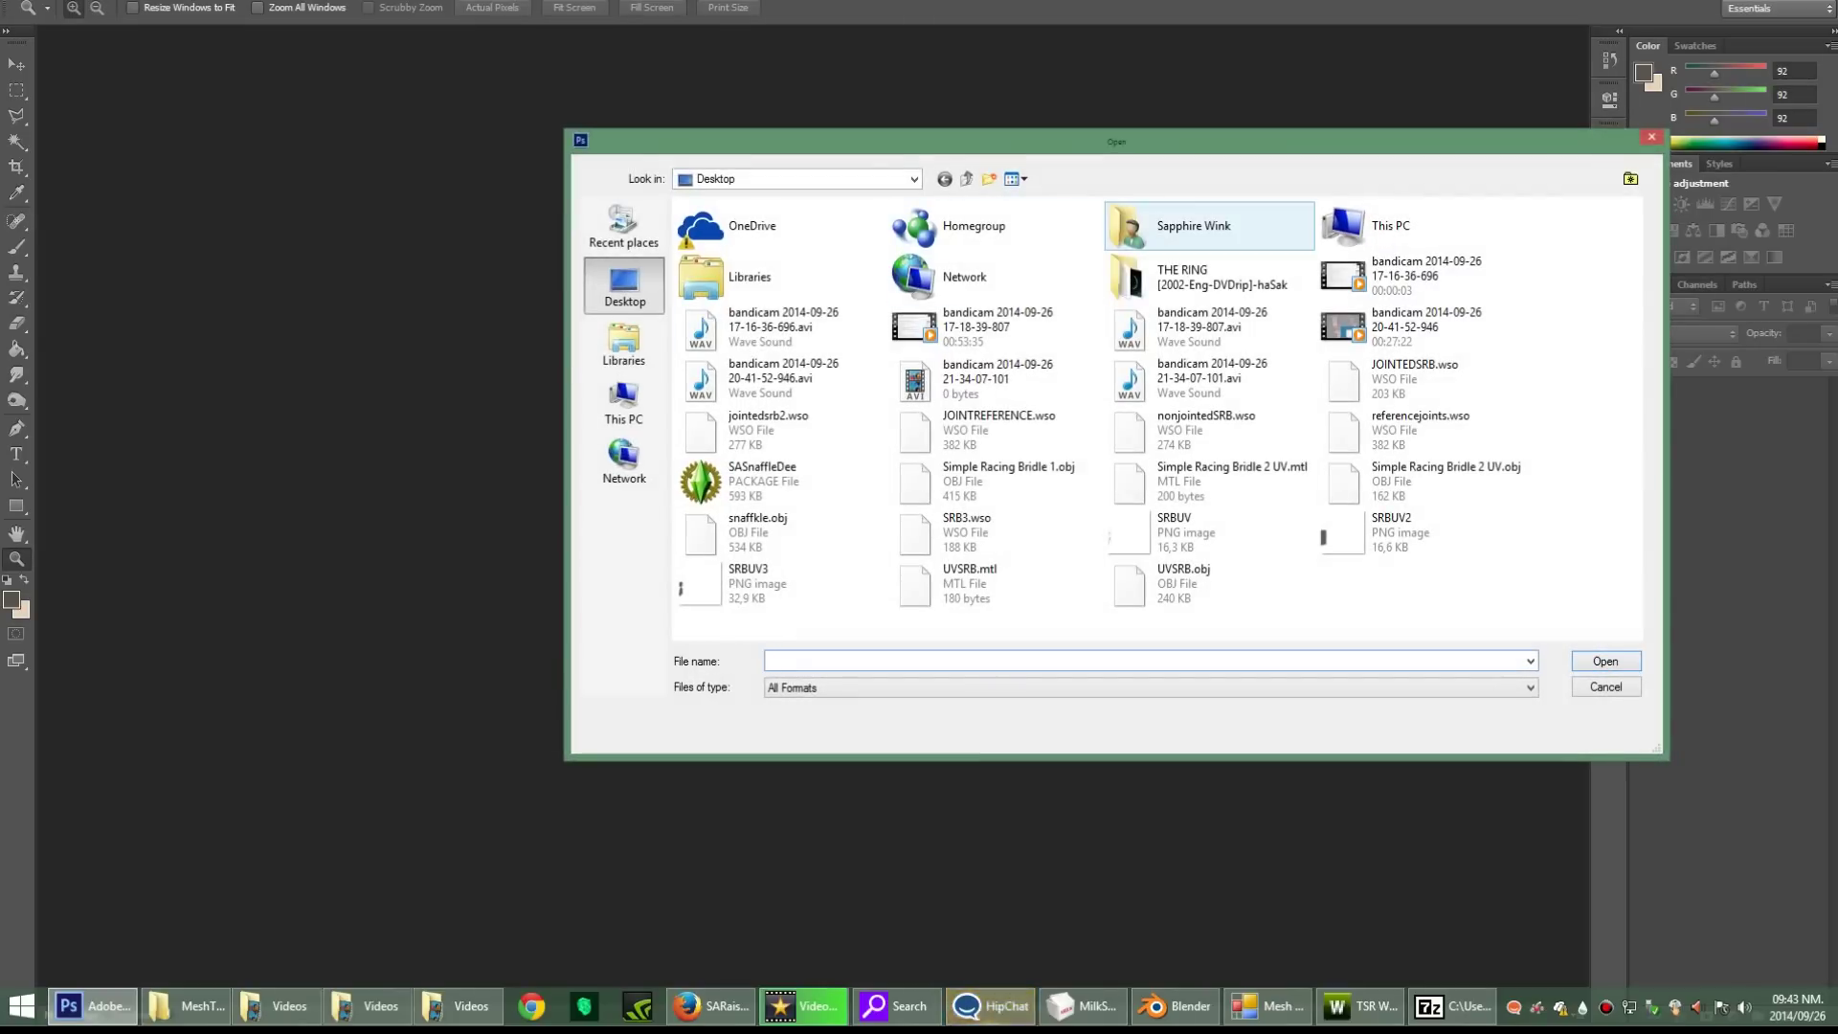
pyautogui.doubleClick(750, 277)
pyautogui.doubleClick(756, 225)
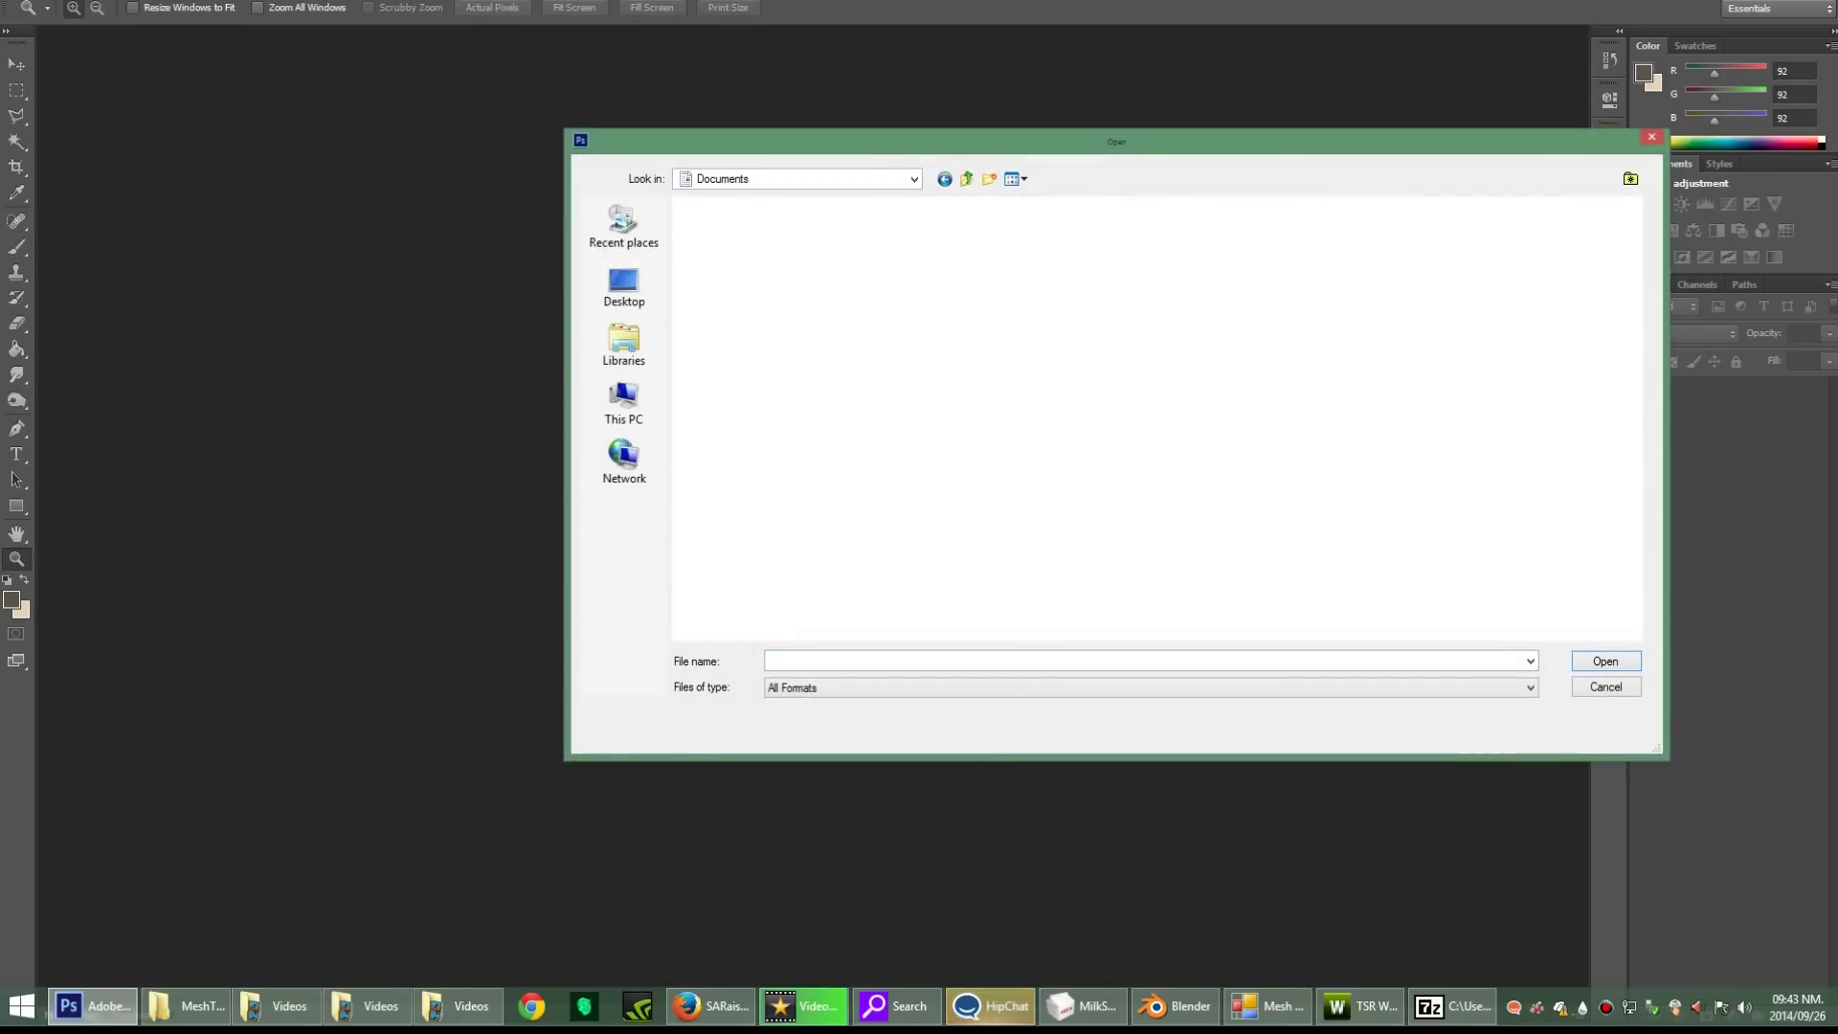
pyautogui.doubleClick(1513, 522)
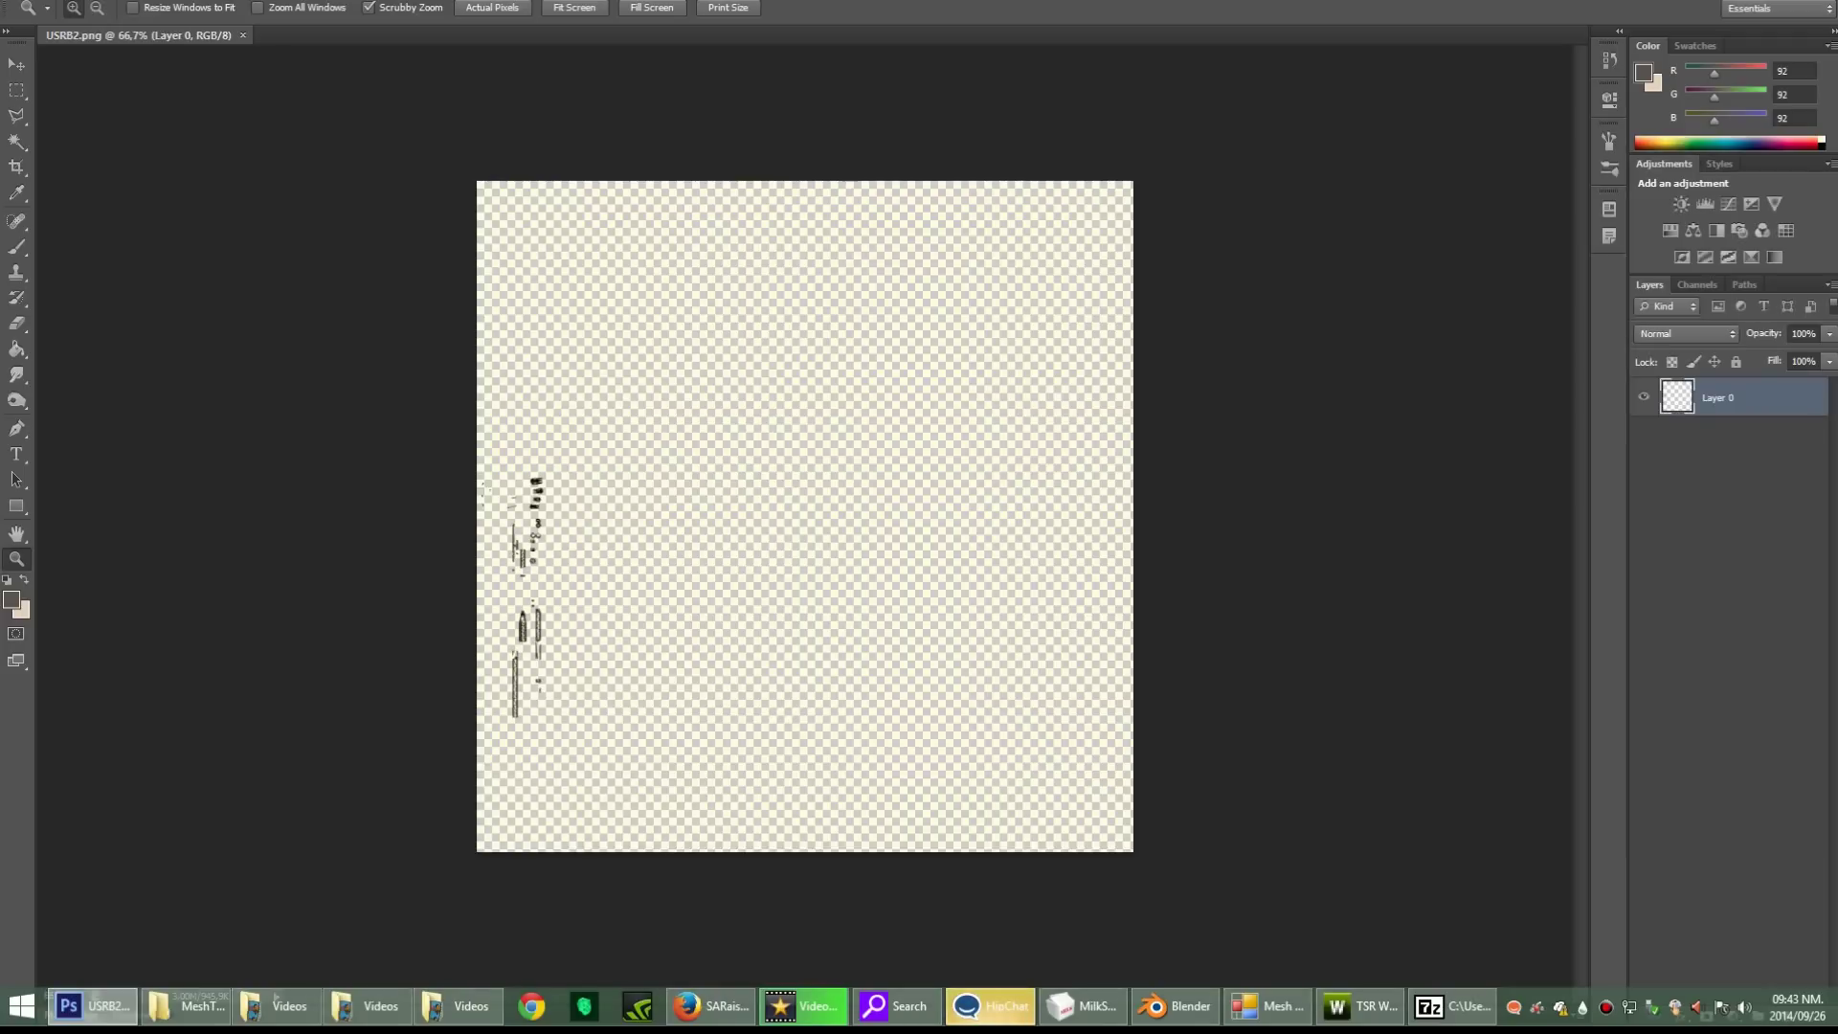
pyautogui.press('w')
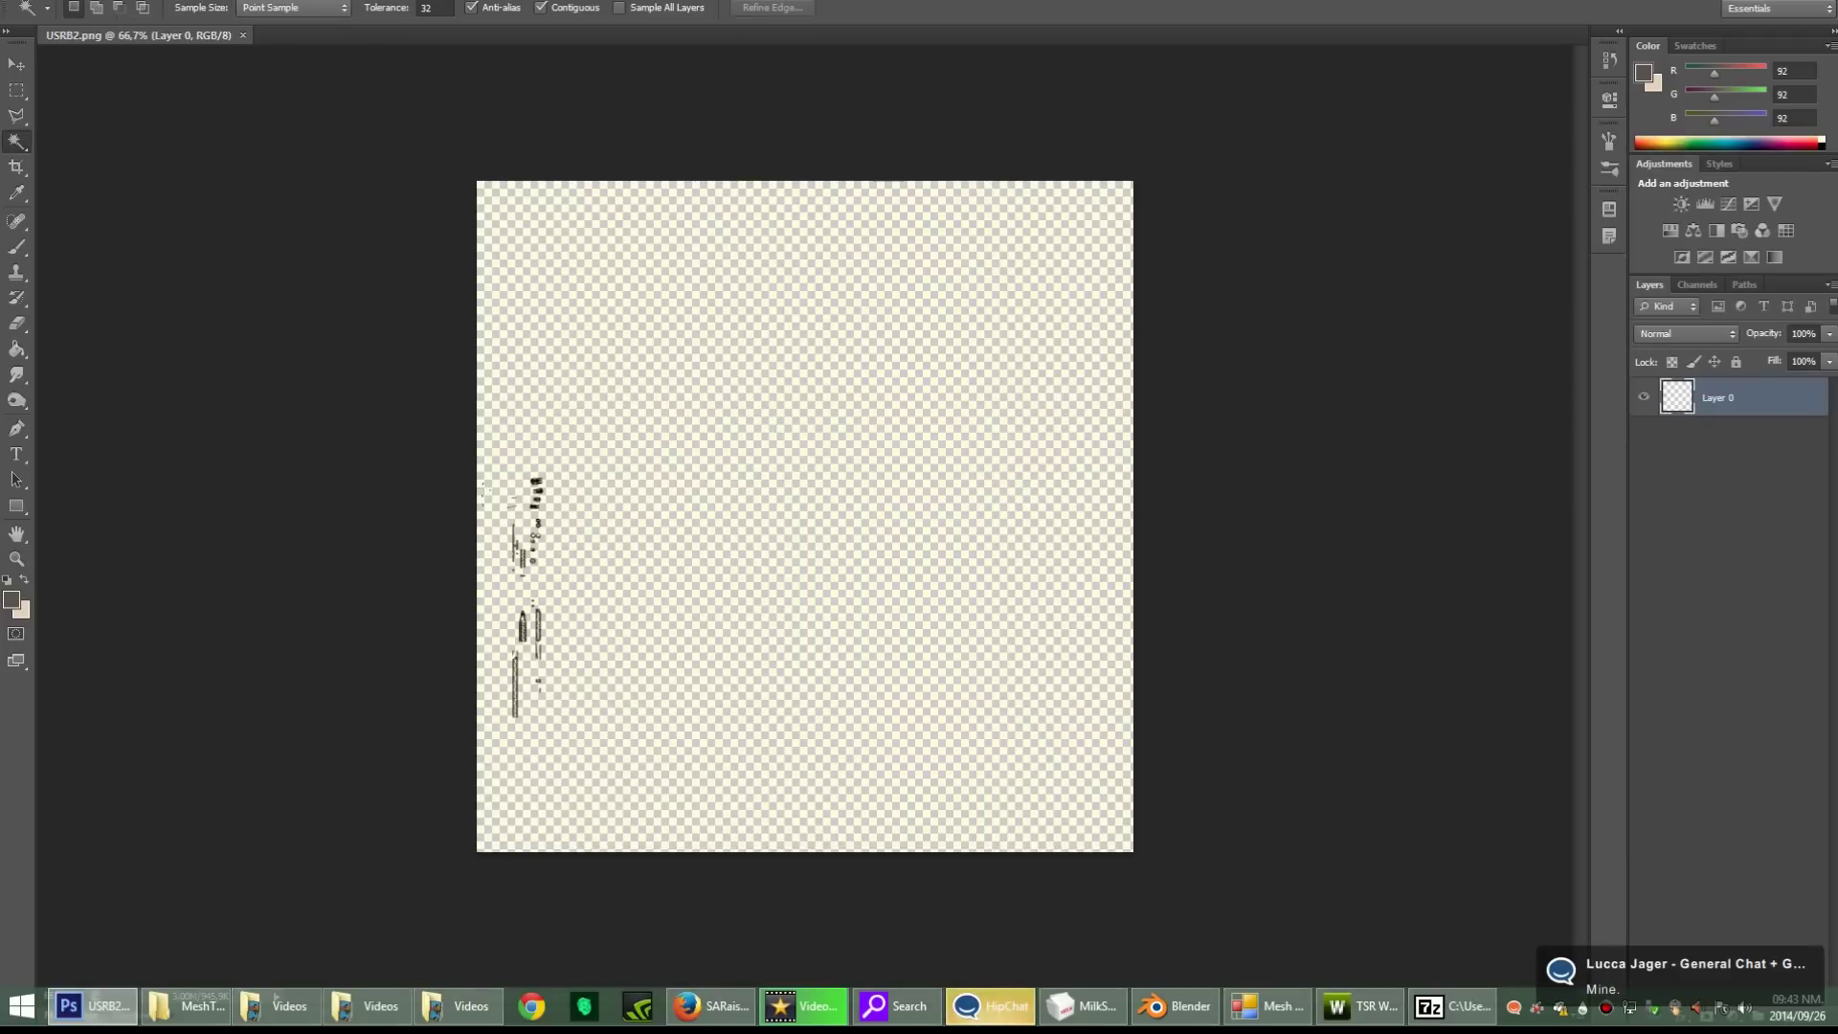
# Step: Select the transparent background around the UV islands with the Magic Wand and invert the selection
pyautogui.click(485, 490)
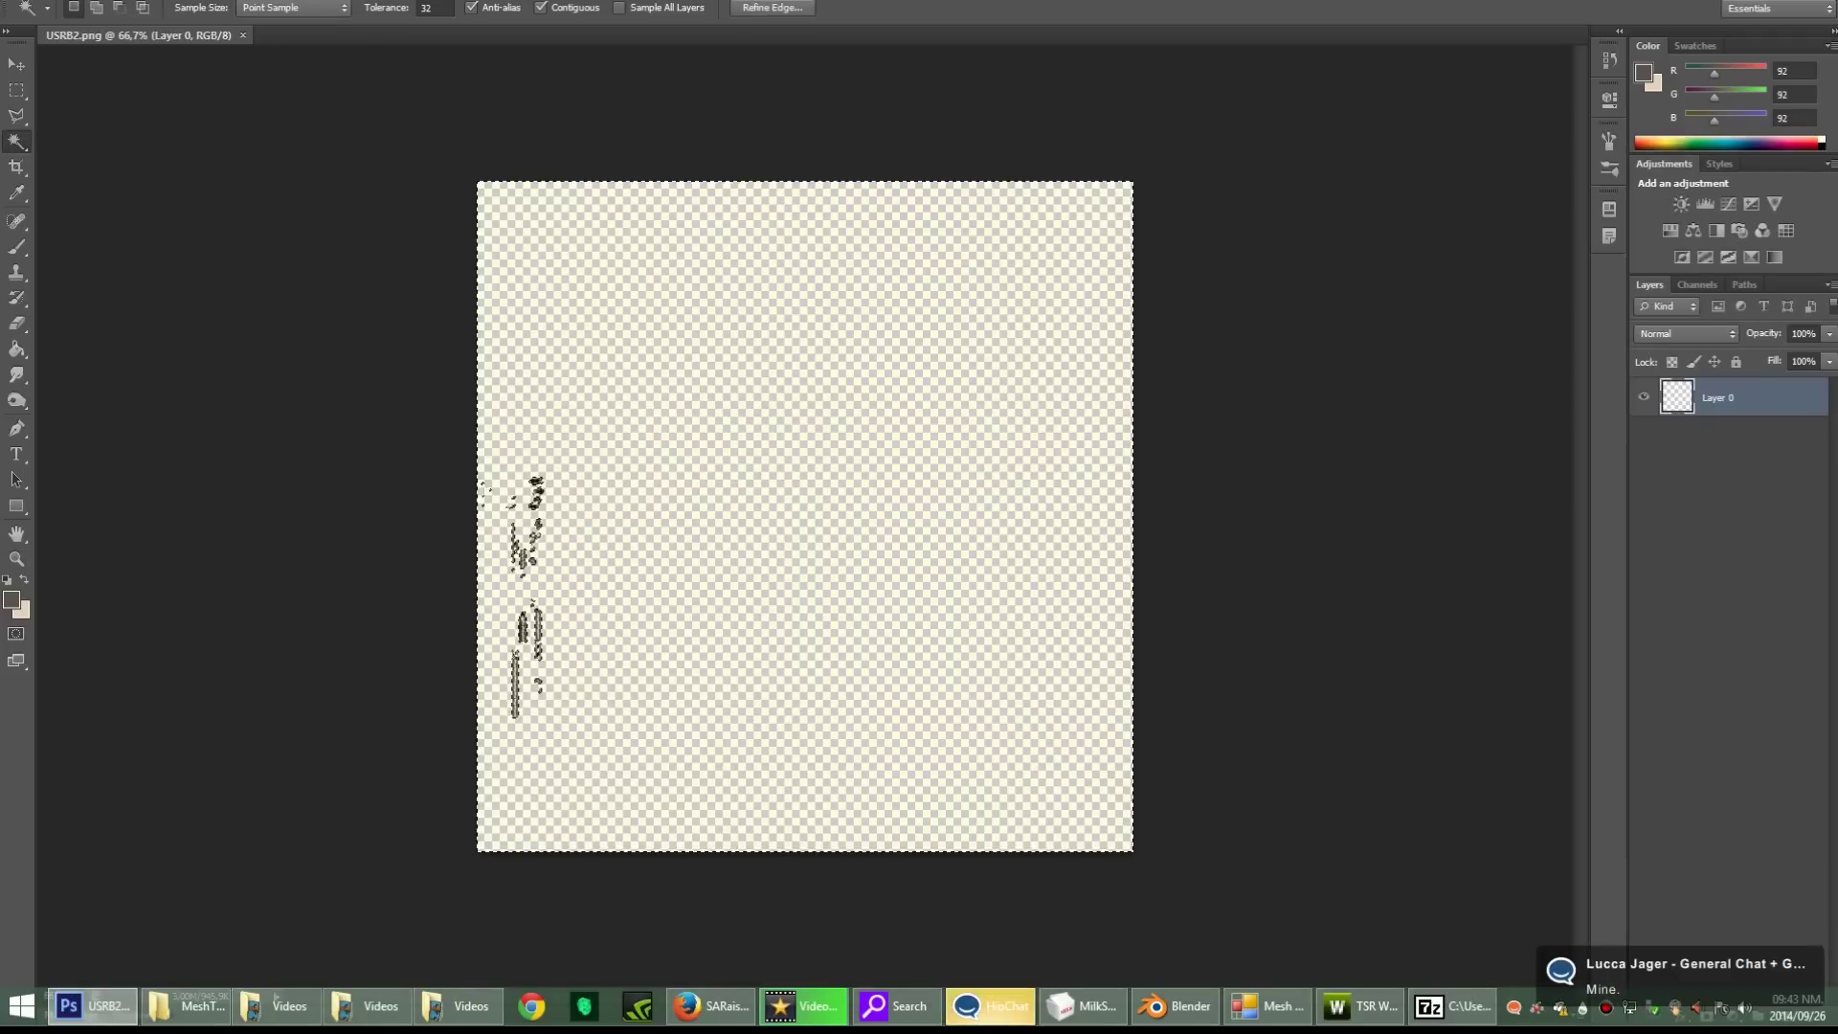
pyautogui.rightClick(680, 427)
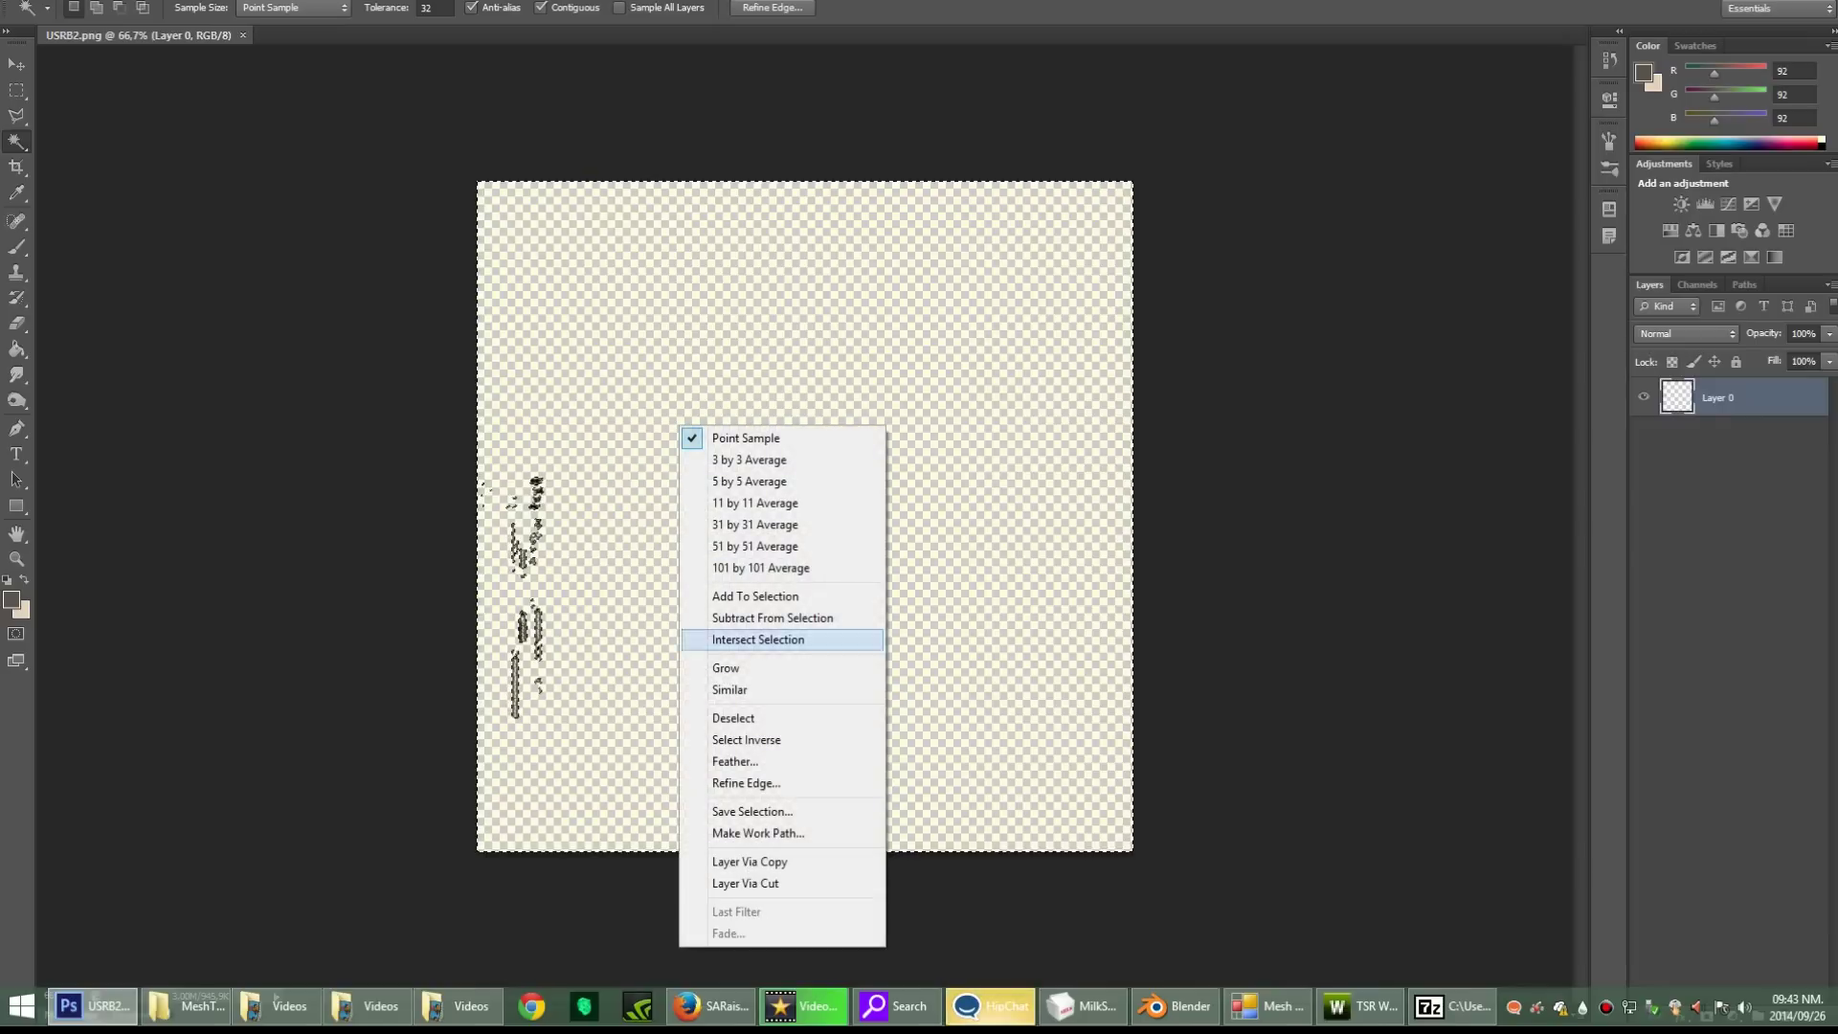
pyautogui.click(746, 740)
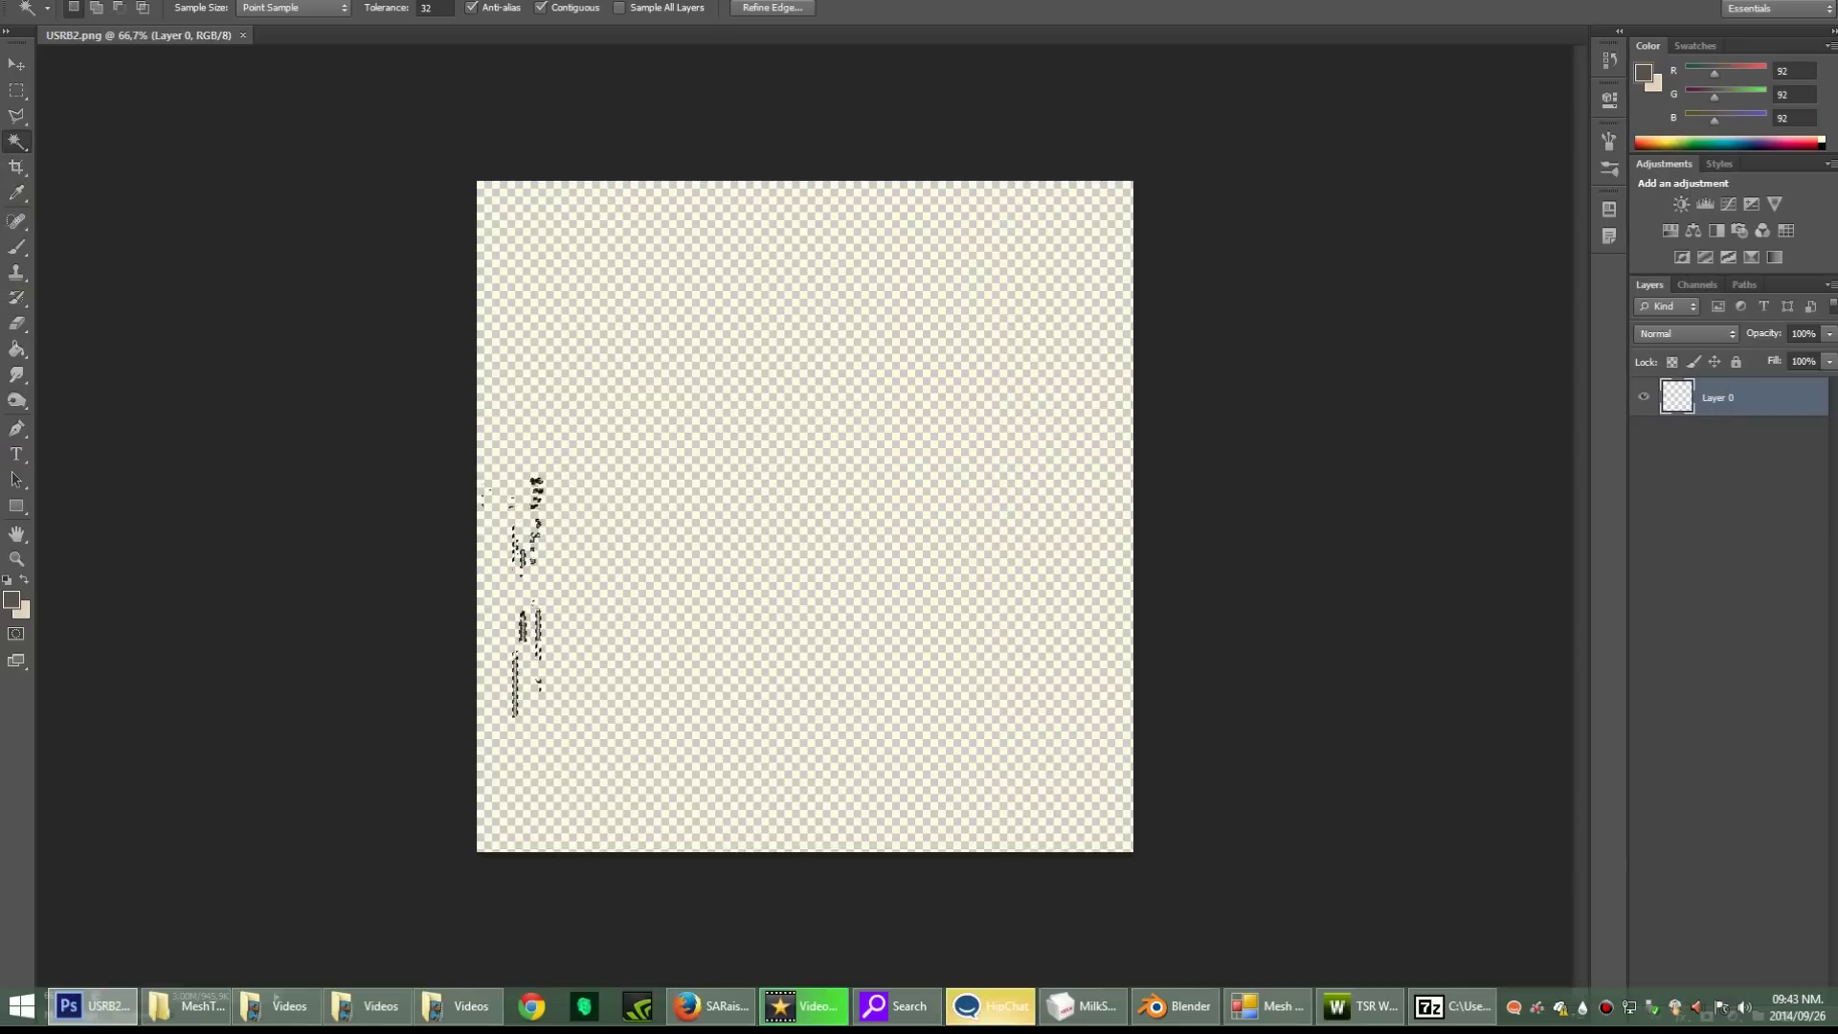
# Step: Paint the selected UV islands dark brown with a 99 px brush and clear the selection
pyautogui.click(16, 247)
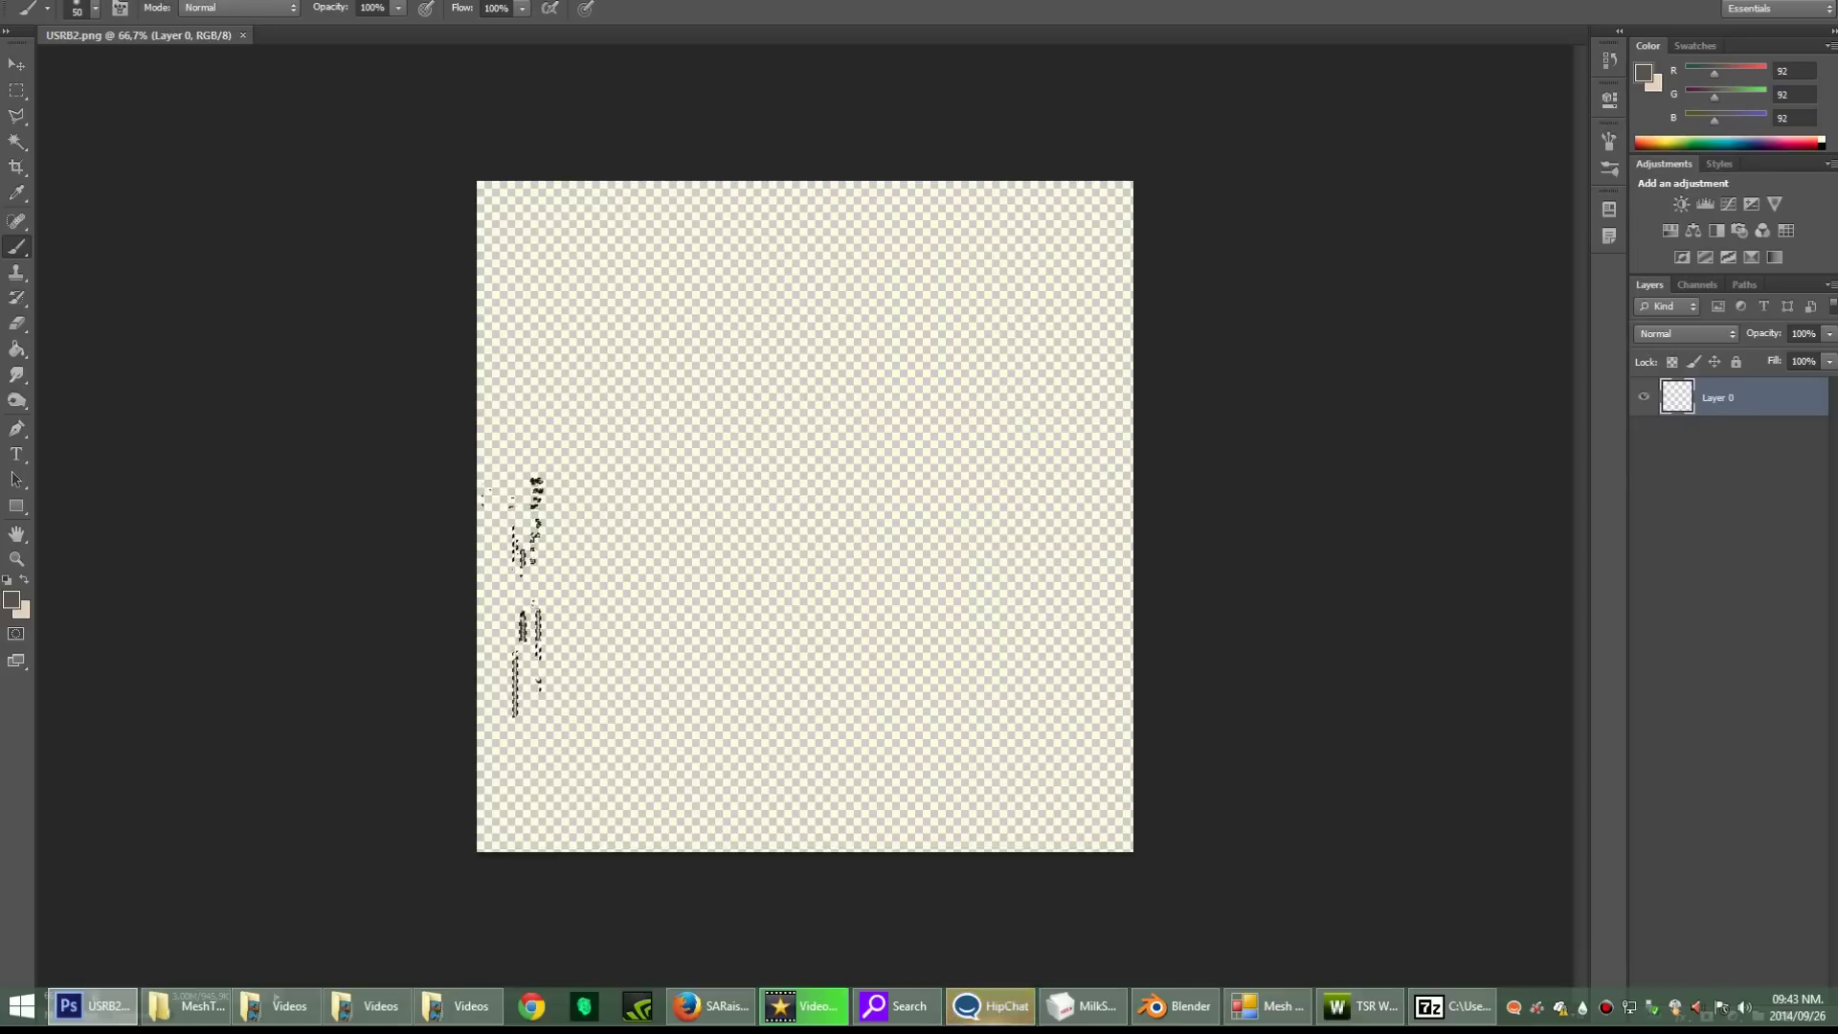
pyautogui.click(95, 7)
pyautogui.doubleClick(179, 46)
pyautogui.write('99')
pyautogui.press('Return')
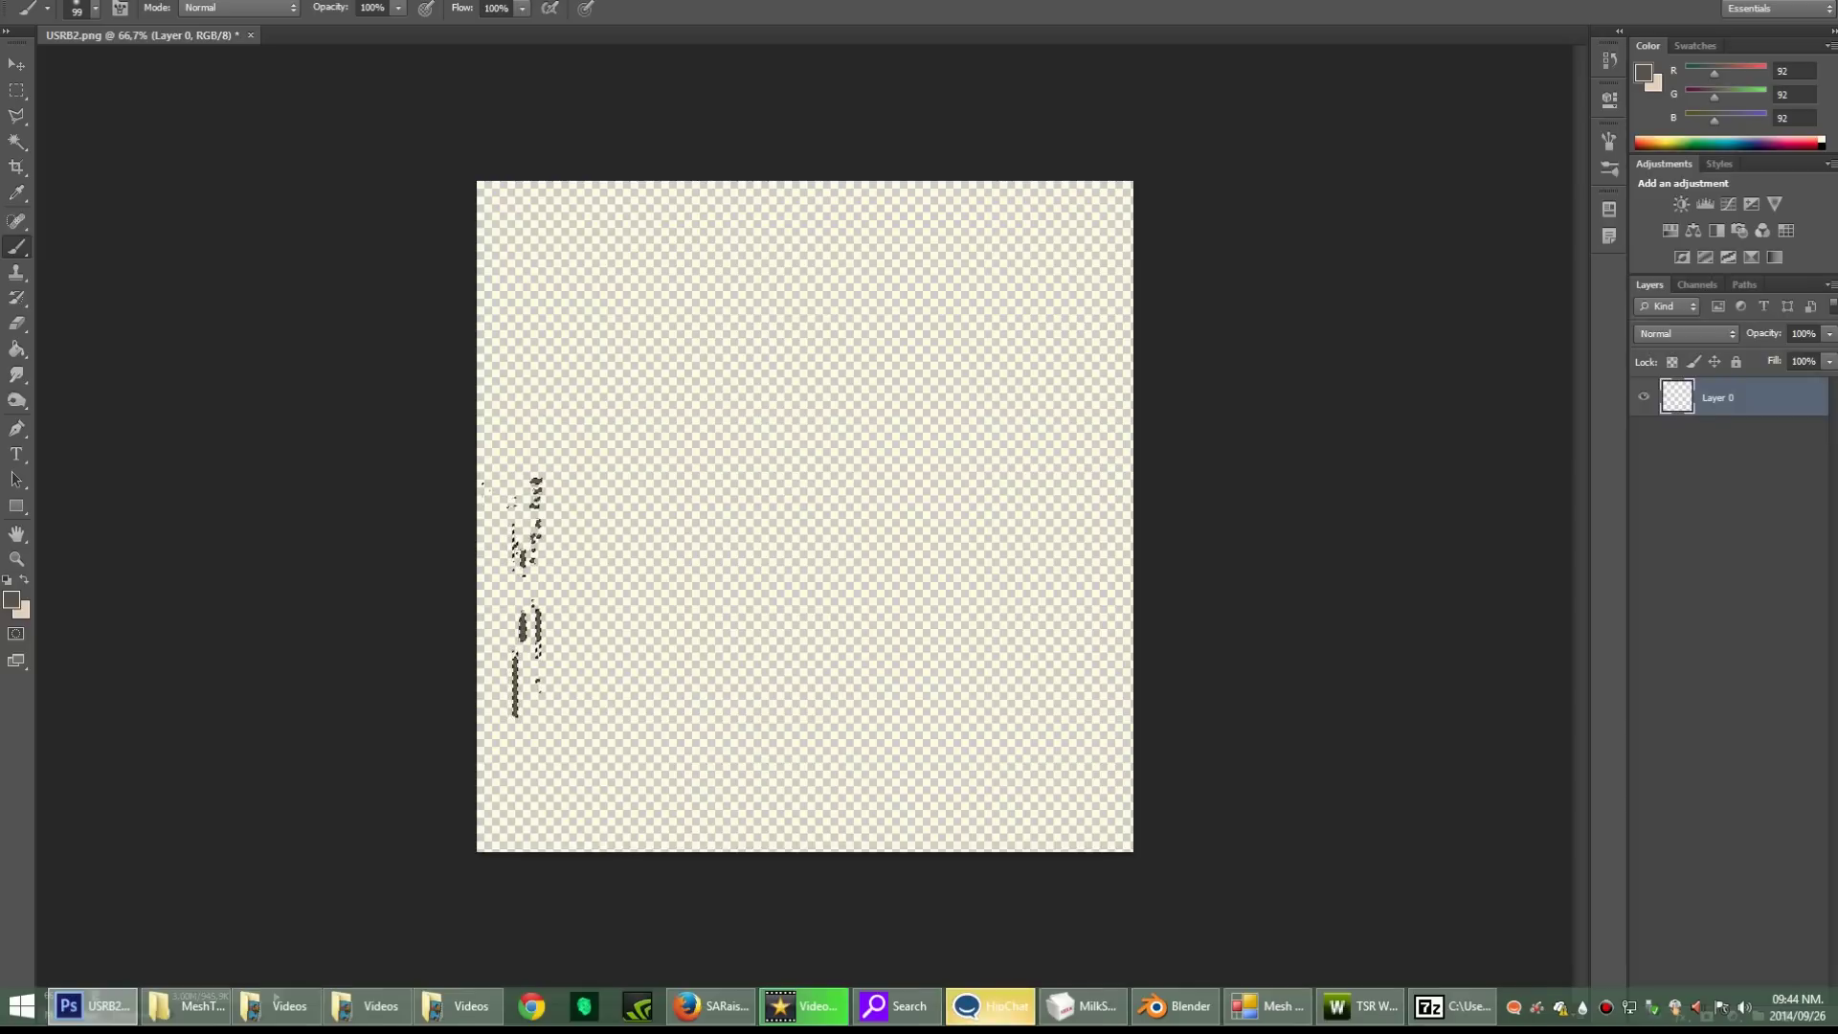
pyautogui.press('w')
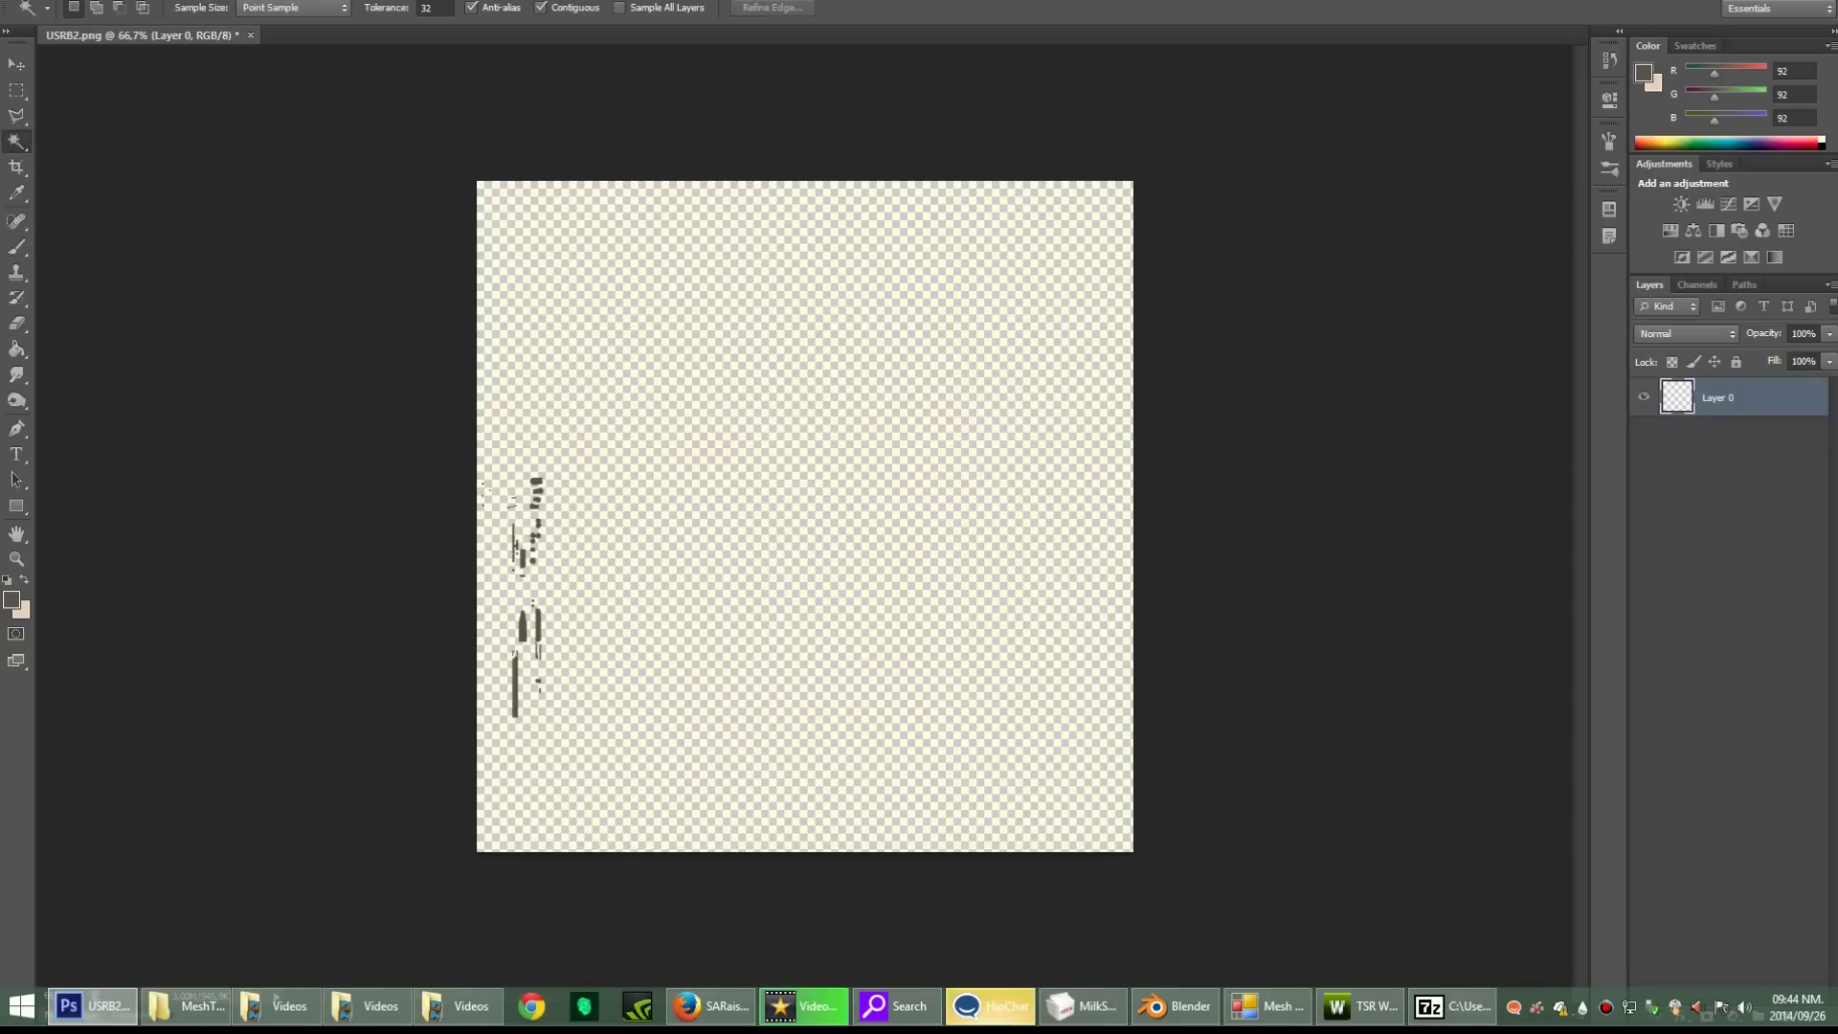
# Step: Outline the whole group of UV islands with a closed Polygonal Lasso selection
pyautogui.press('l')
pyautogui.click(472, 477)
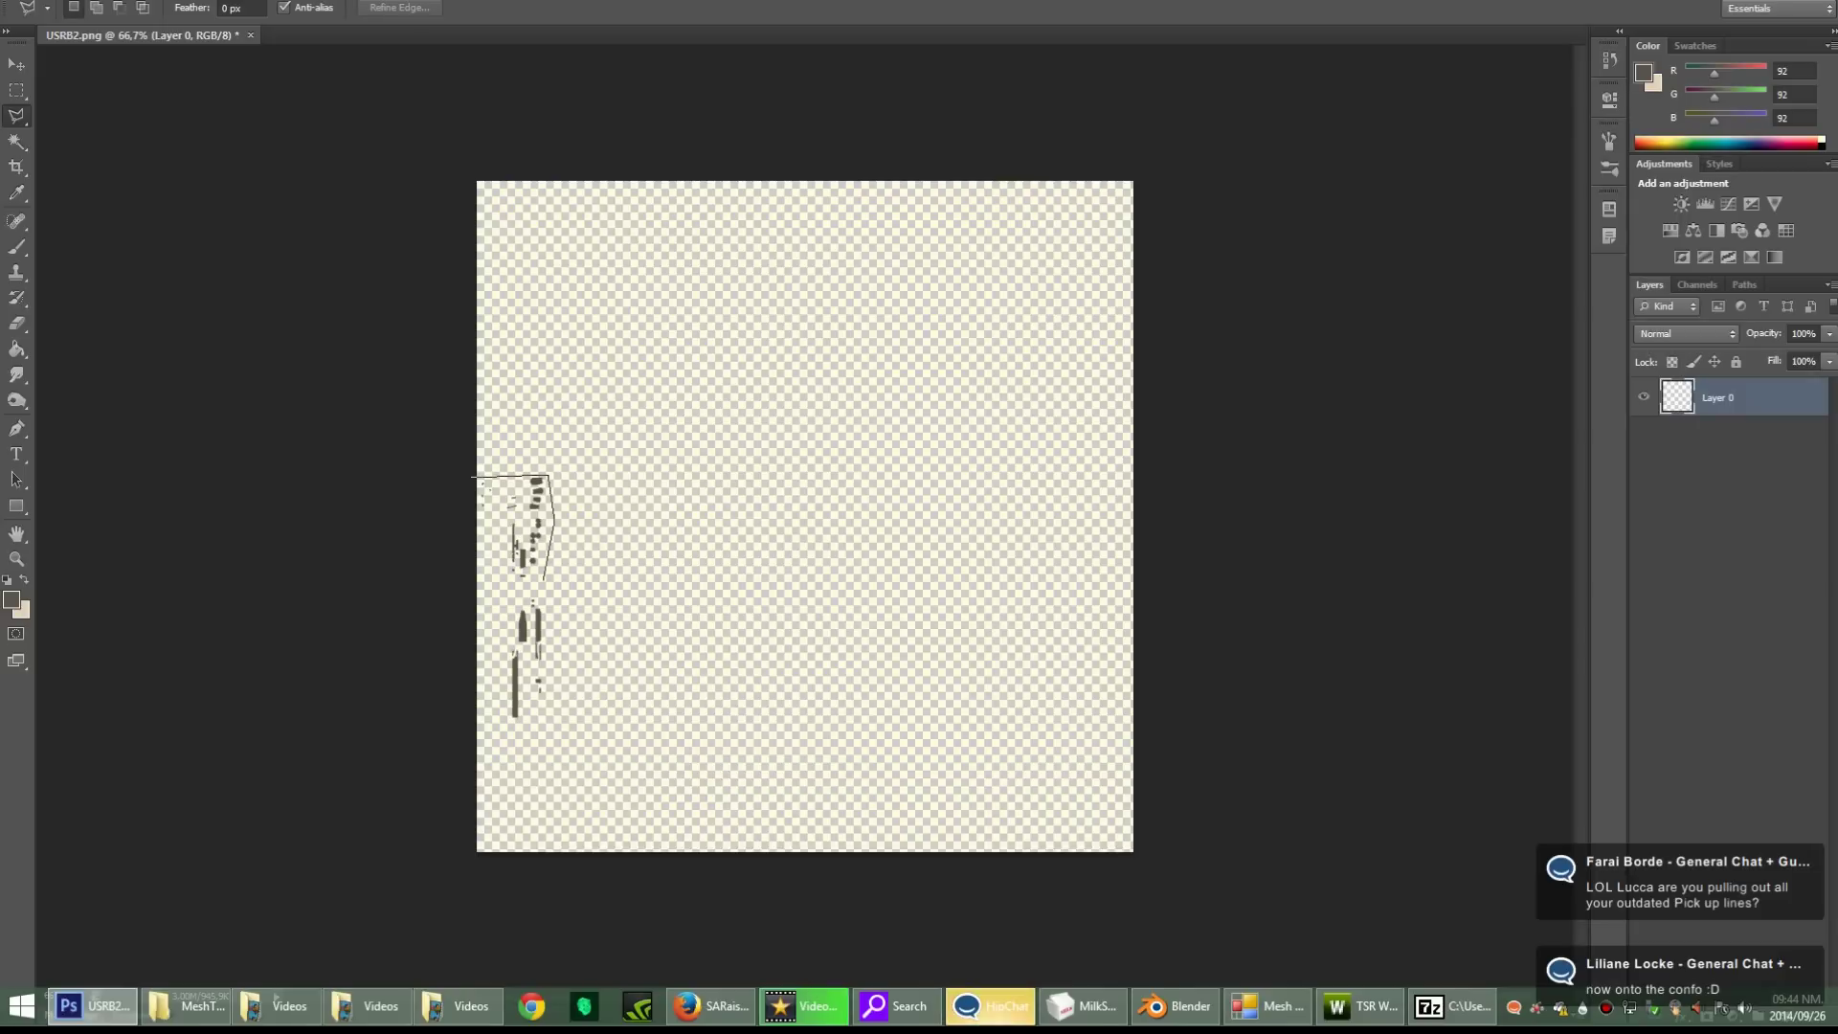
pyautogui.click(547, 587)
pyautogui.click(552, 656)
pyautogui.click(551, 710)
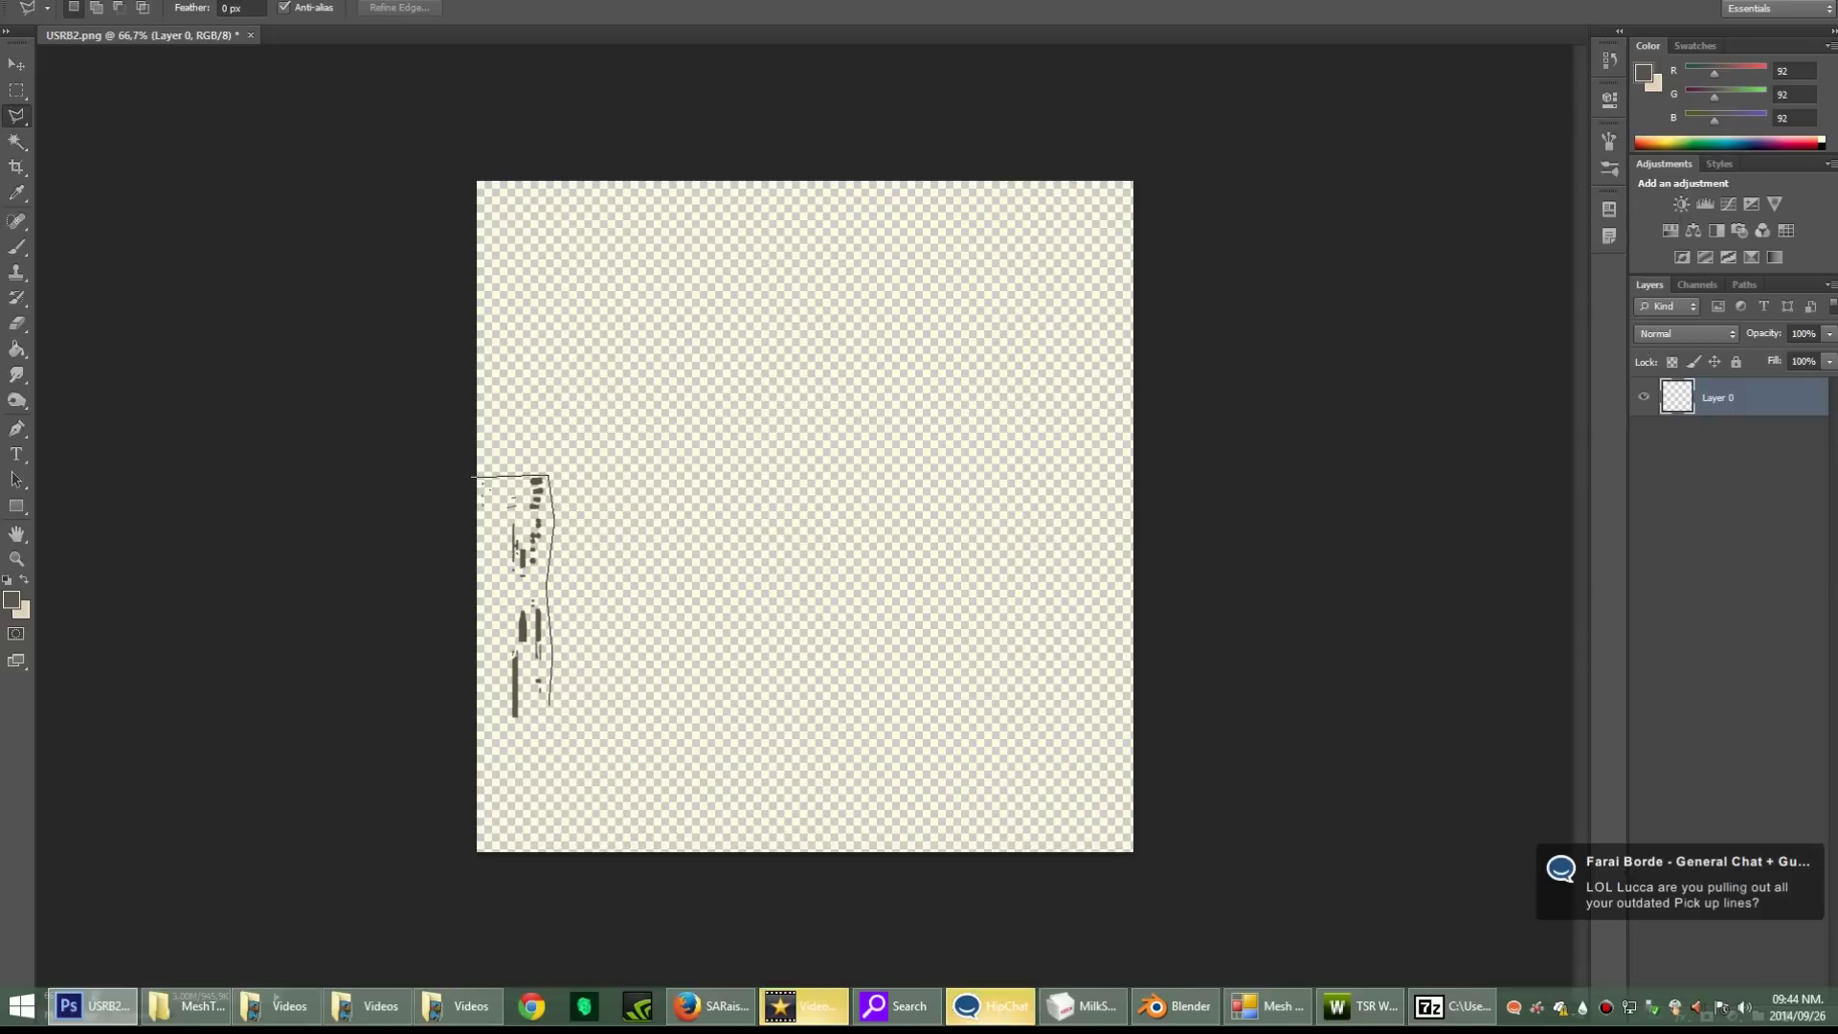
pyautogui.click(461, 735)
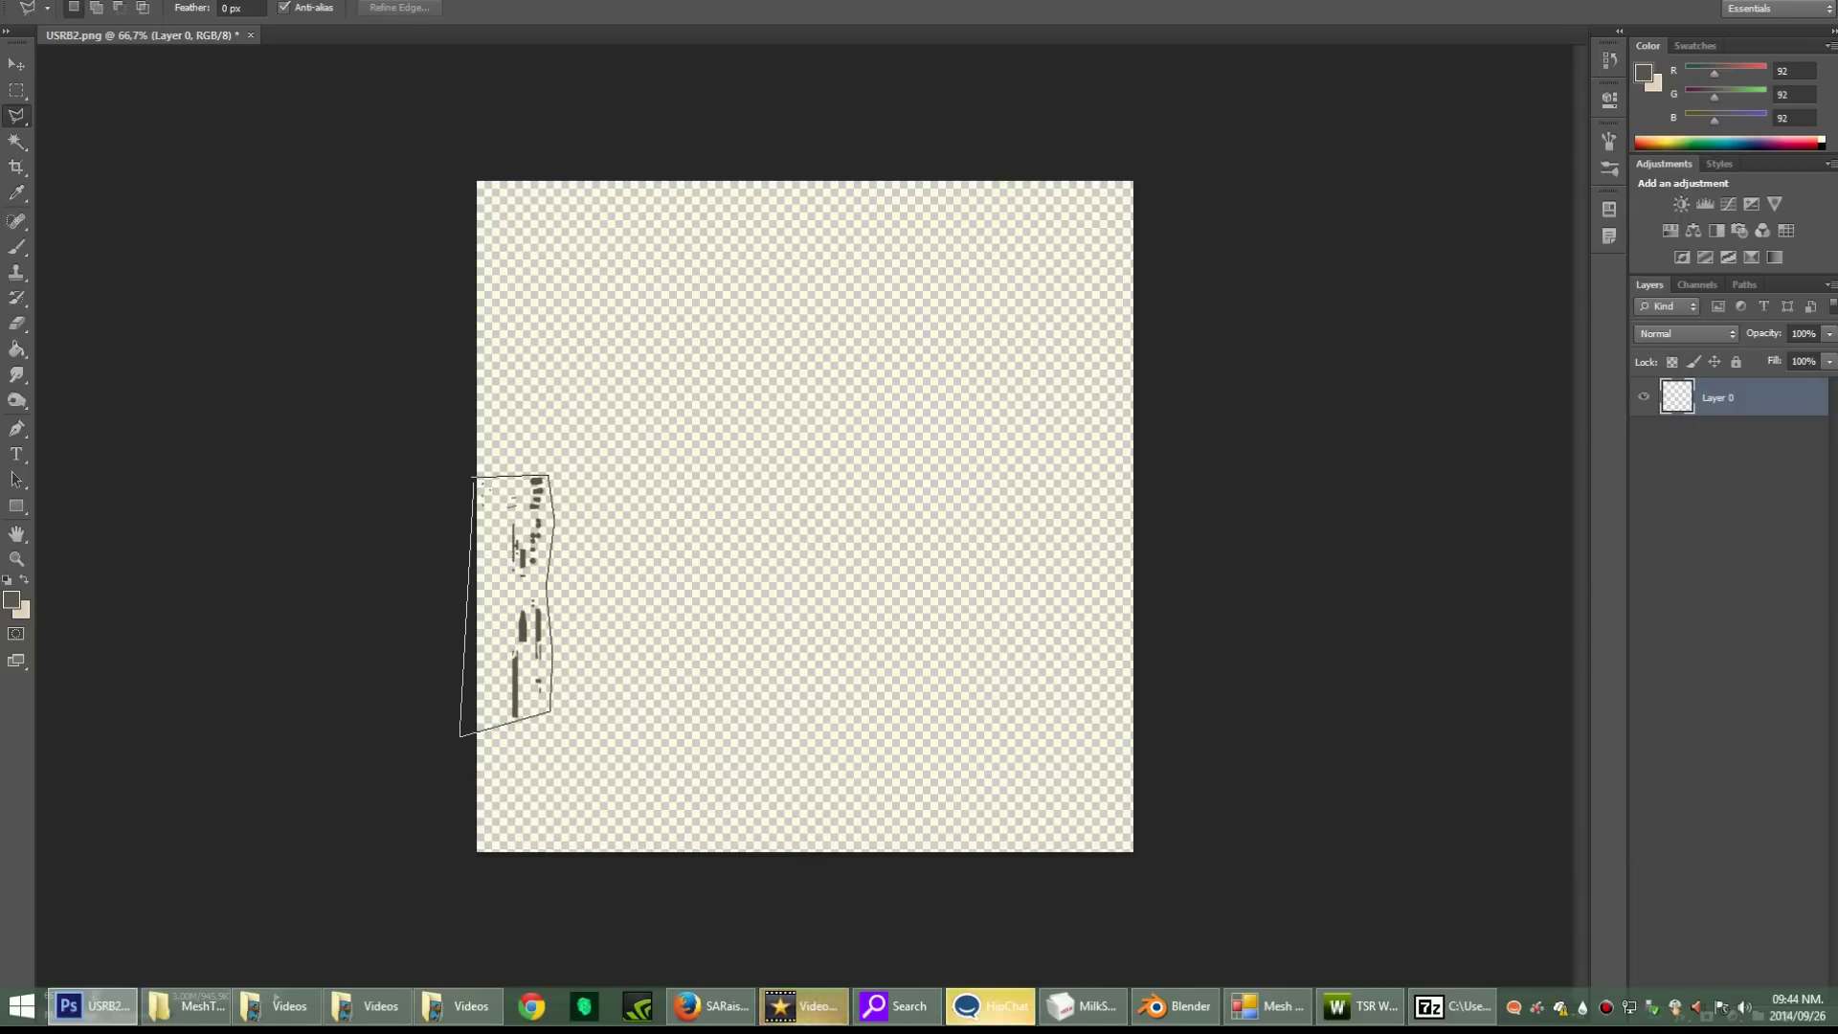
pyautogui.click(472, 477)
# Step: Brush the whole lassoed area solid dark brown and clear the selection
pyautogui.press('b')
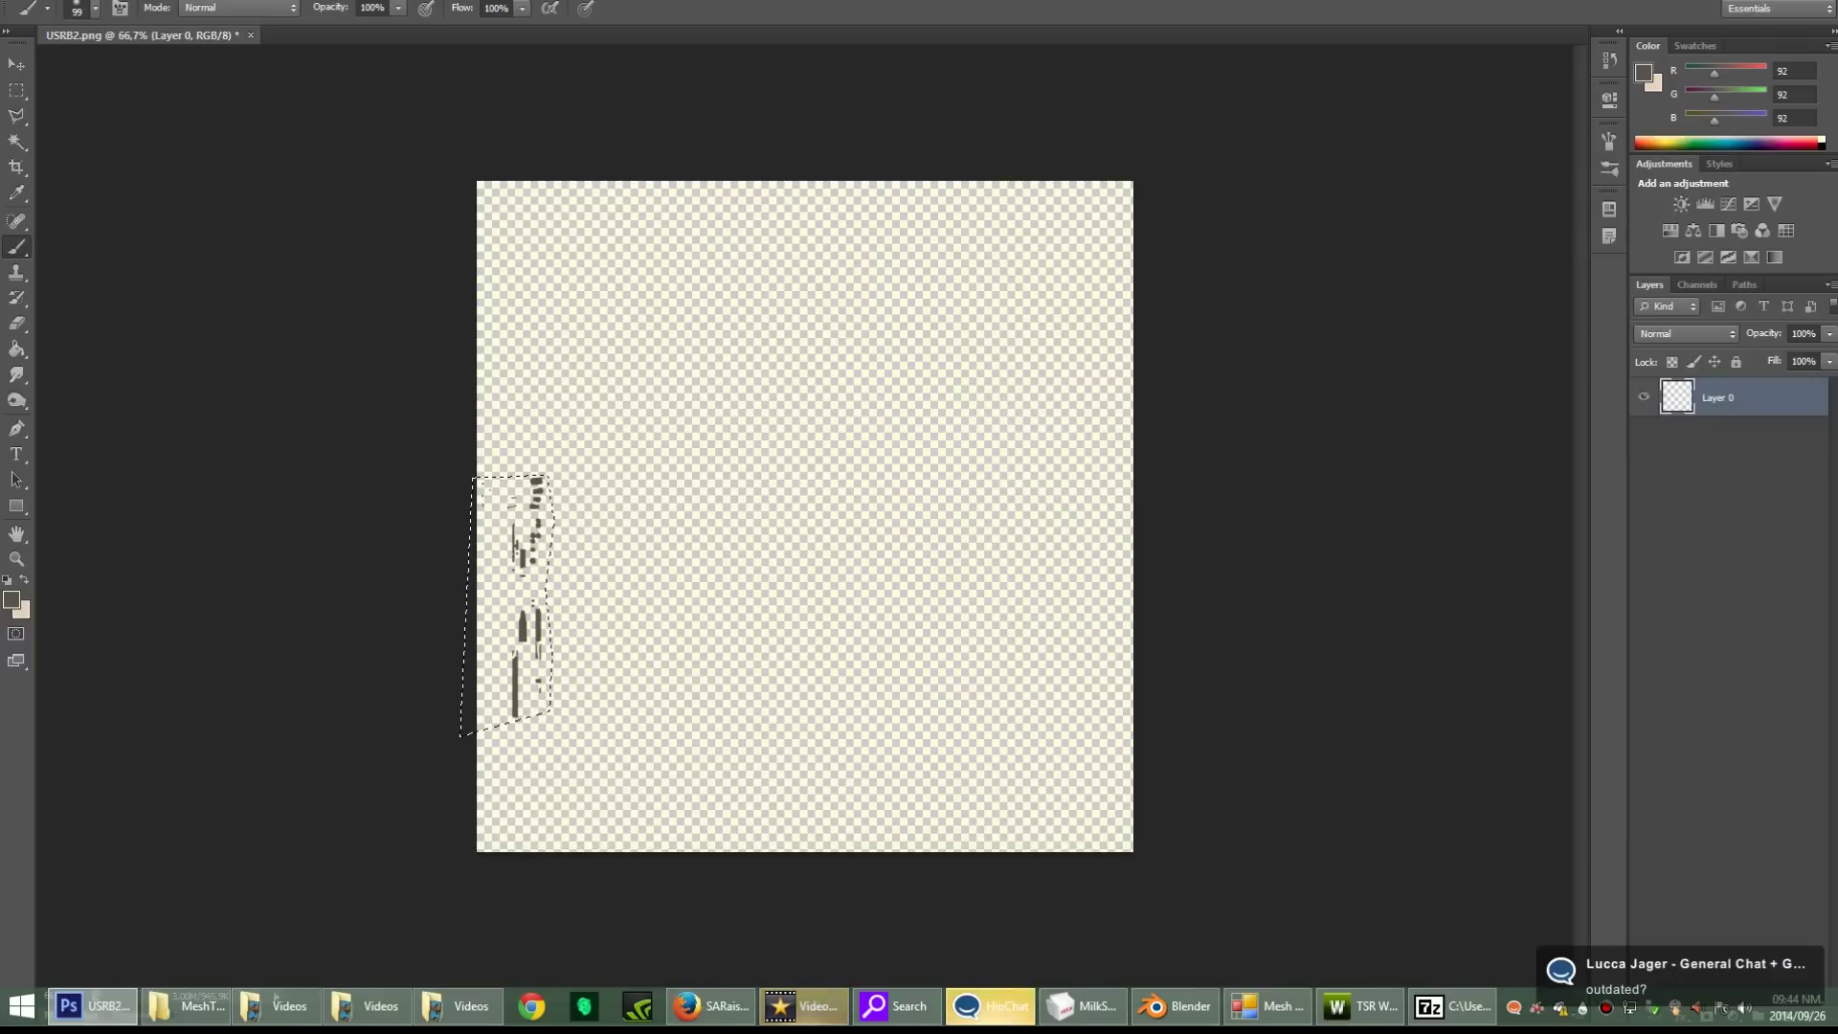
pyautogui.moveTo(469, 498)
pyautogui.mouseDown()
pyautogui.moveTo(469, 713)
pyautogui.moveTo(528, 488)
pyautogui.moveTo(507, 627)
pyautogui.moveTo(538, 636)
pyautogui.moveTo(550, 488)
pyautogui.mouseUp()
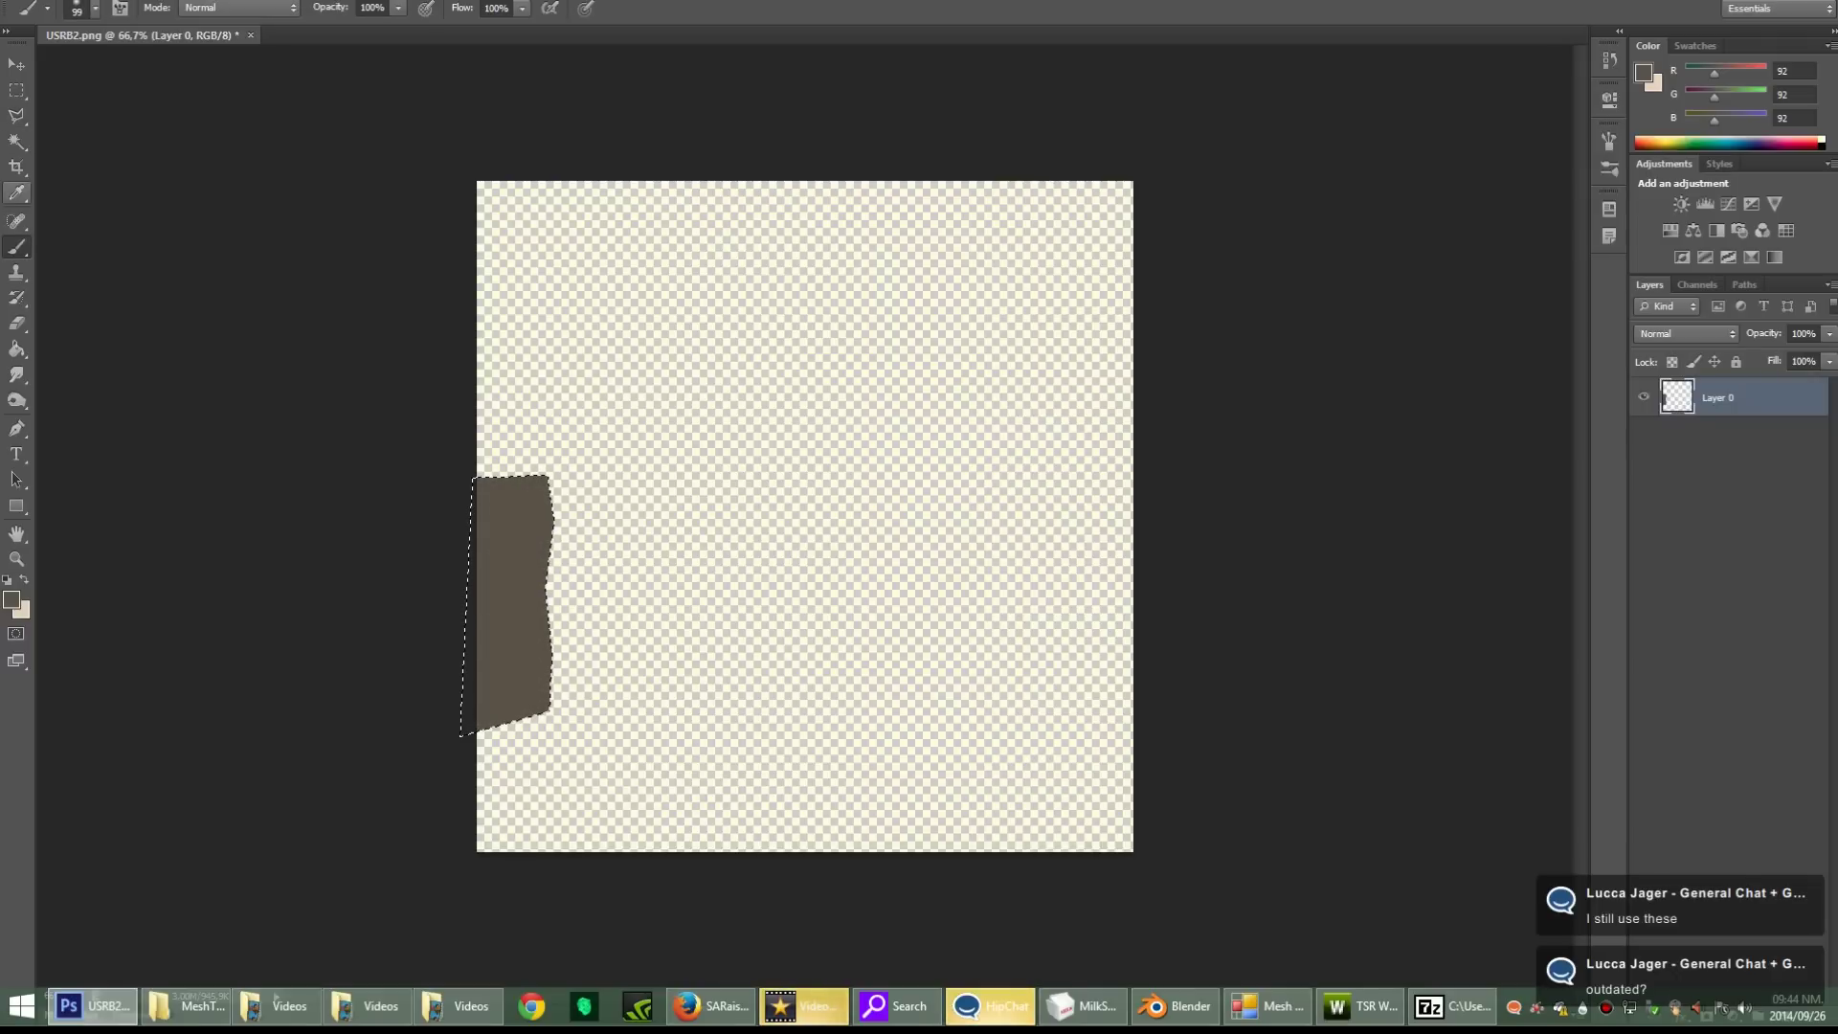
pyautogui.click(16, 141)
pyautogui.hotkey('ctrl', 'd')
# Step: Save the texture as a PNG over USRB2 in Documents, with Smallest / Slow compression and no interlacing
pyautogui.hotkey('alt', 'f')
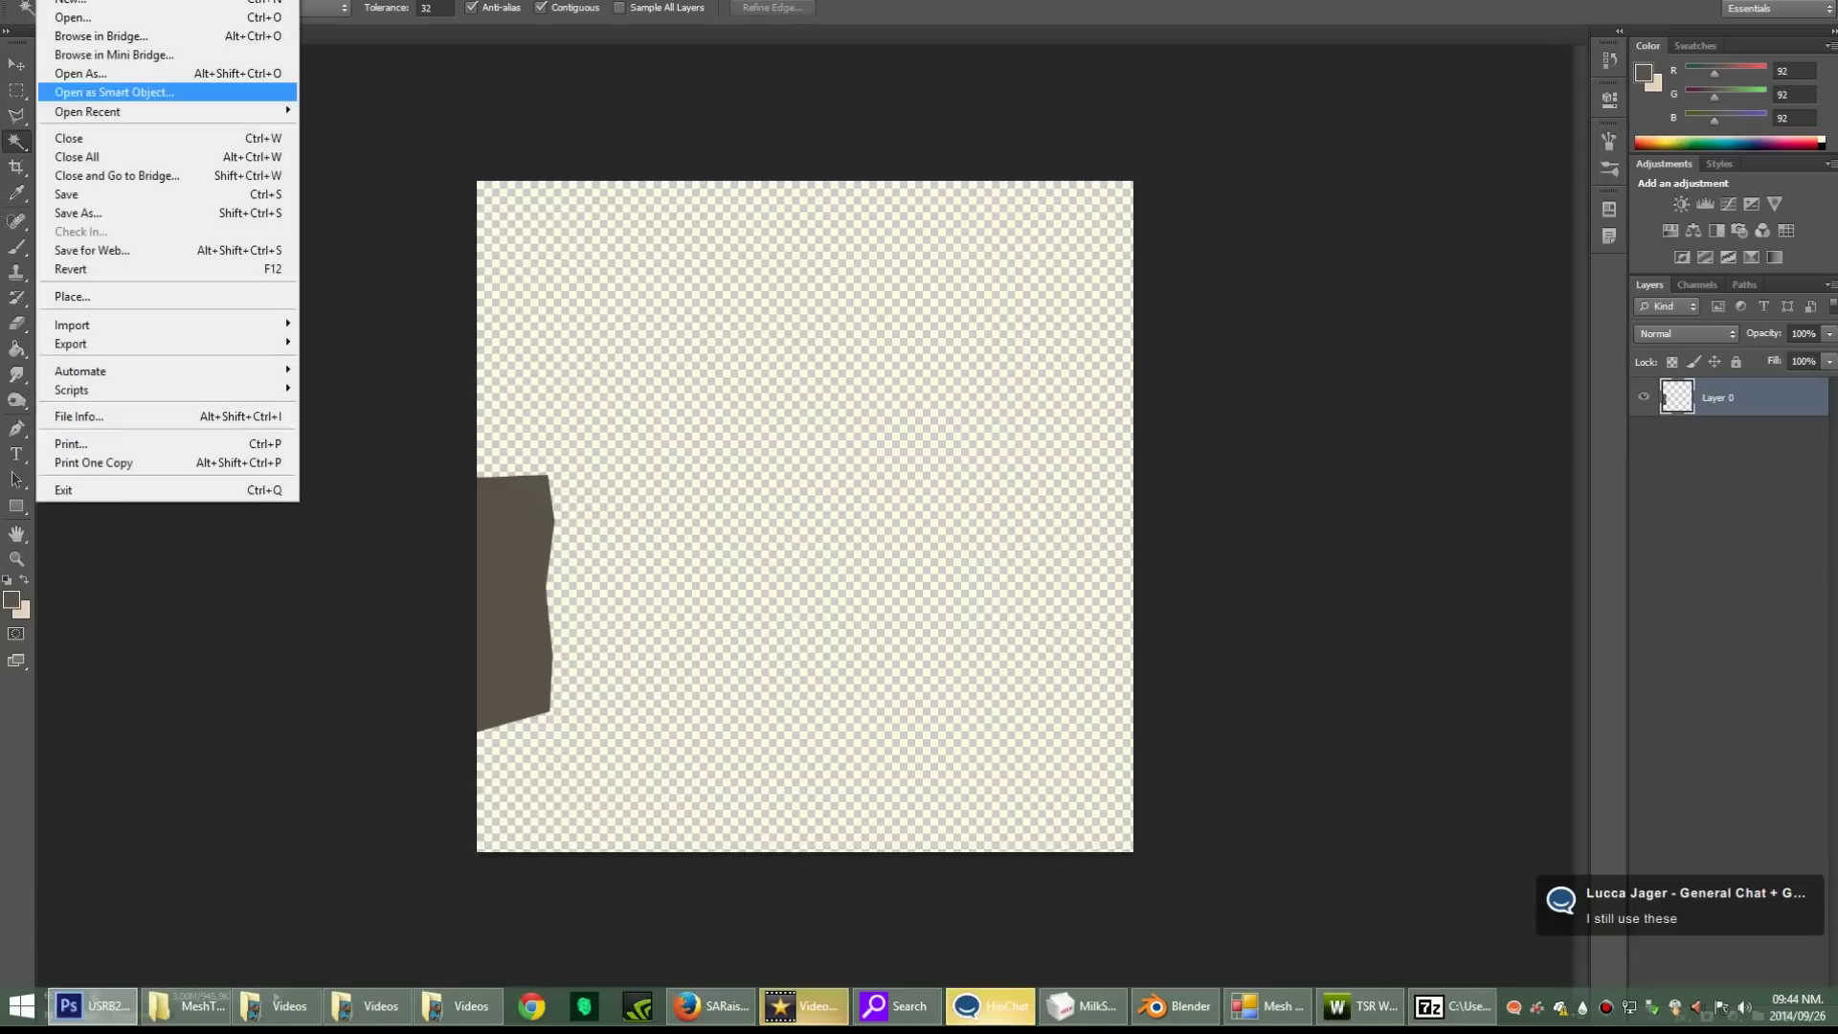
pyautogui.press('Down')
pyautogui.press('Down')
pyautogui.press('Down')
pyautogui.press('Return')
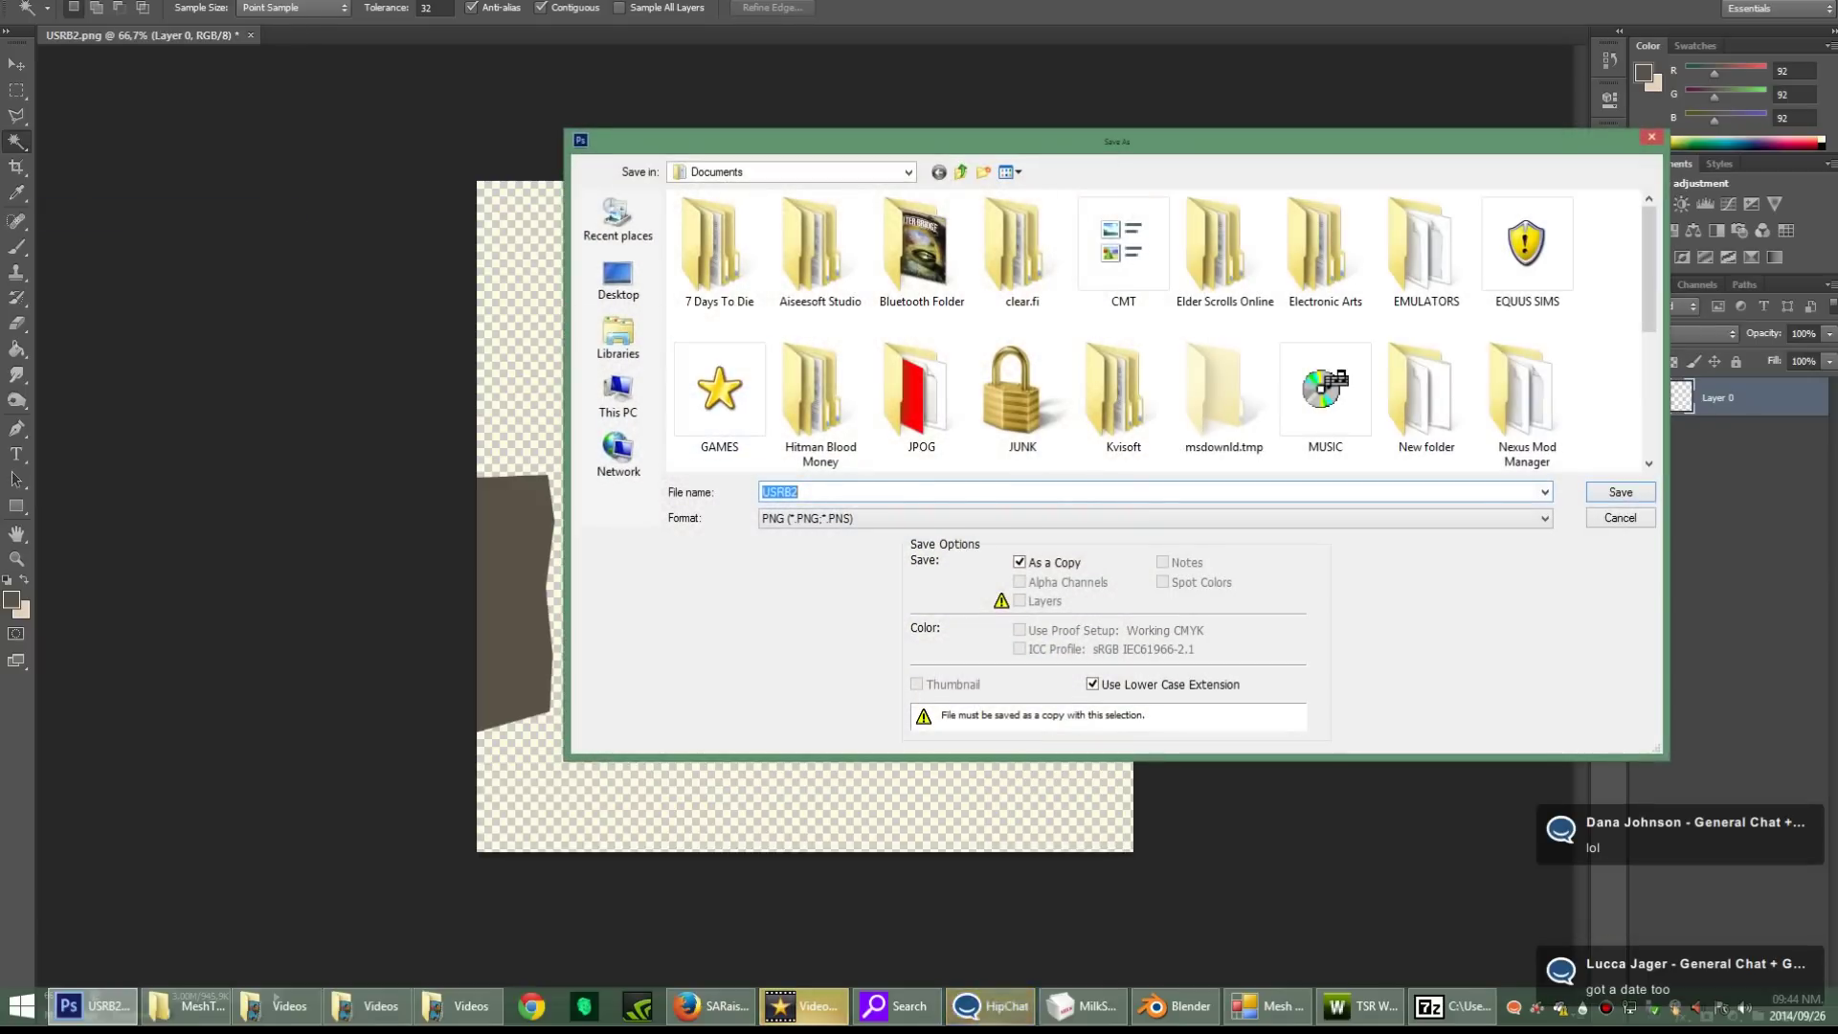
pyautogui.press('Return')
pyautogui.press('Return')
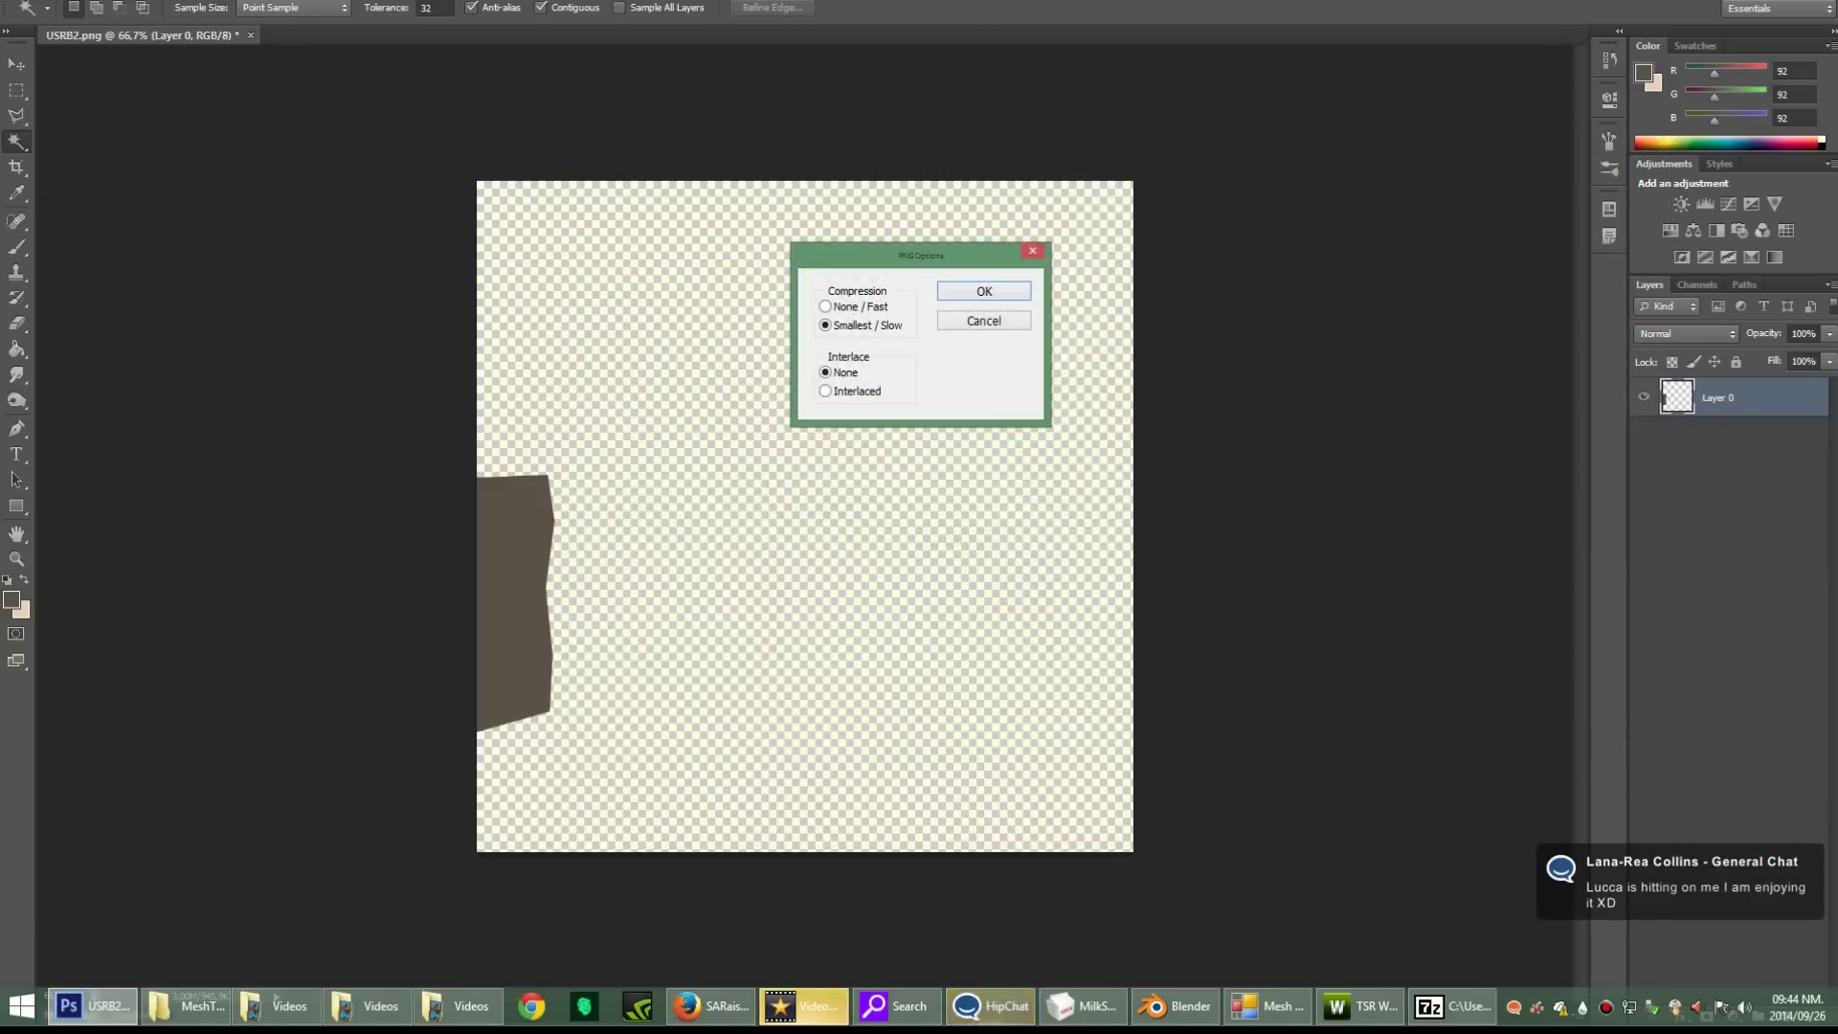
pyautogui.press('Return')
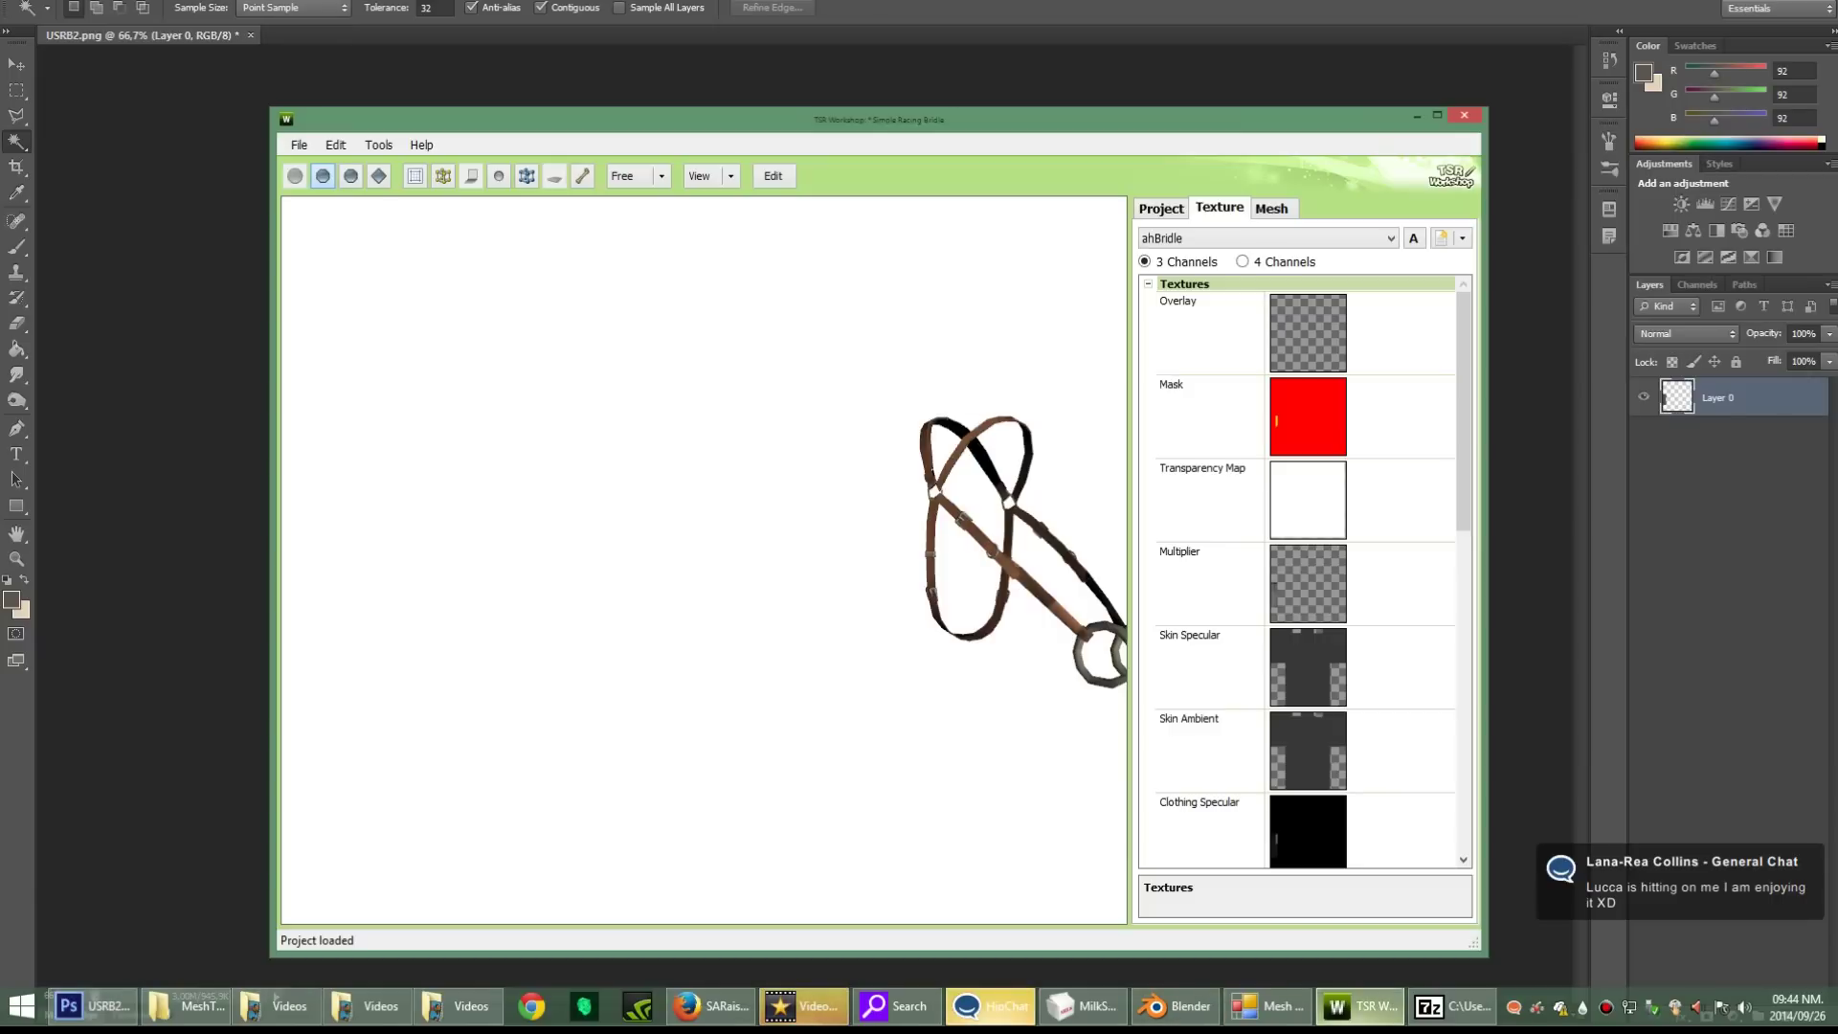
# Step: Switch to TSR Workshop, open the bridle's Multiplier texture for editing and start importing an image
pyautogui.click(1357, 1005)
pyautogui.click(1208, 583)
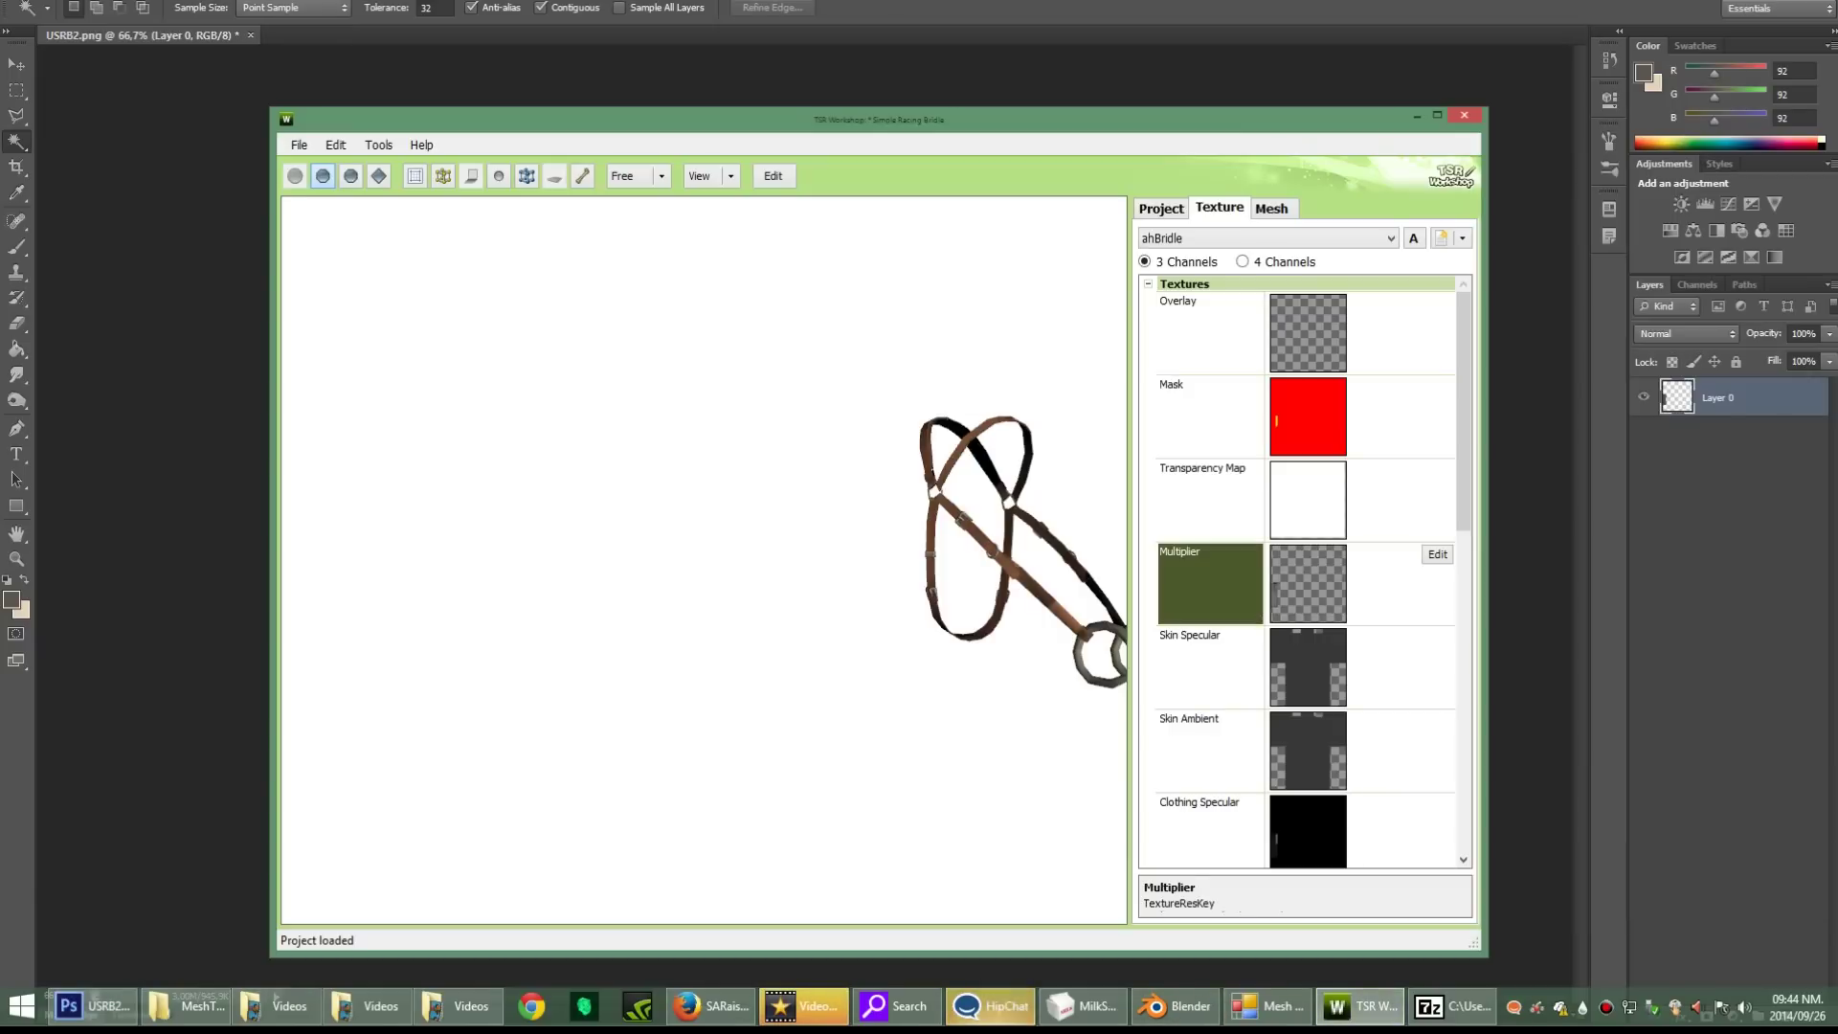
pyautogui.click(1436, 553)
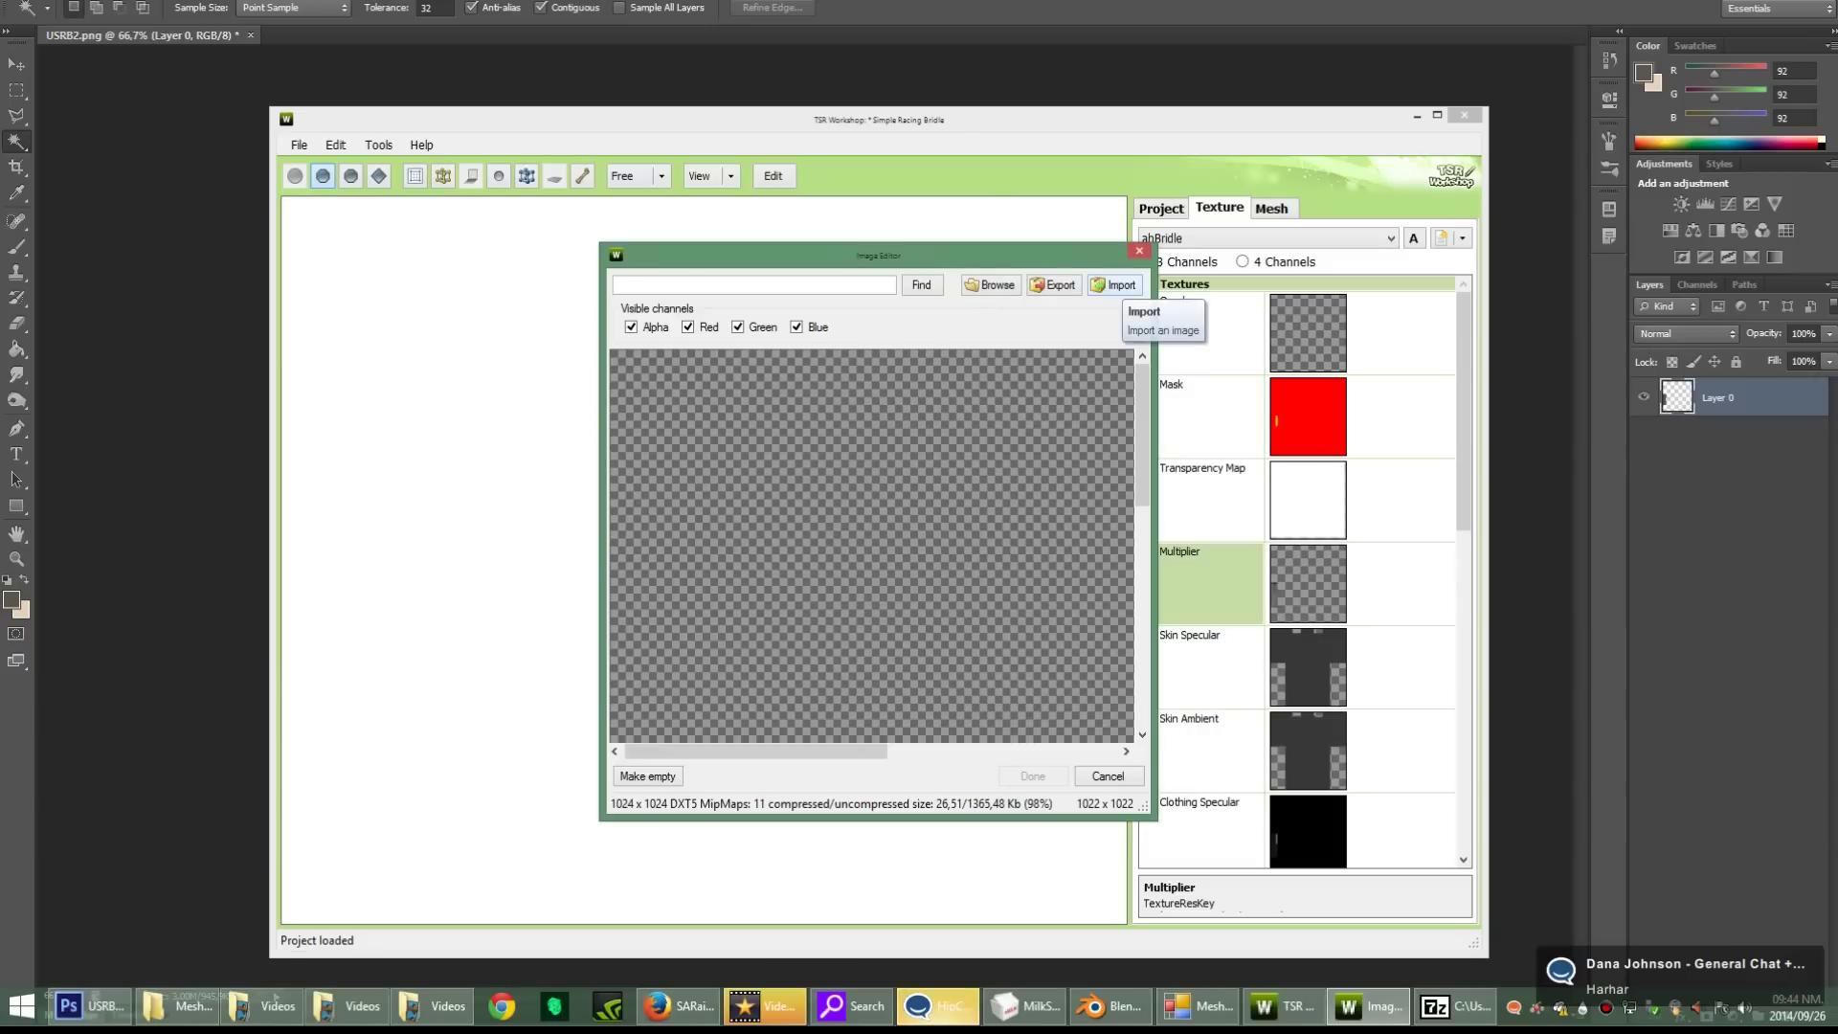
pyautogui.click(1115, 285)
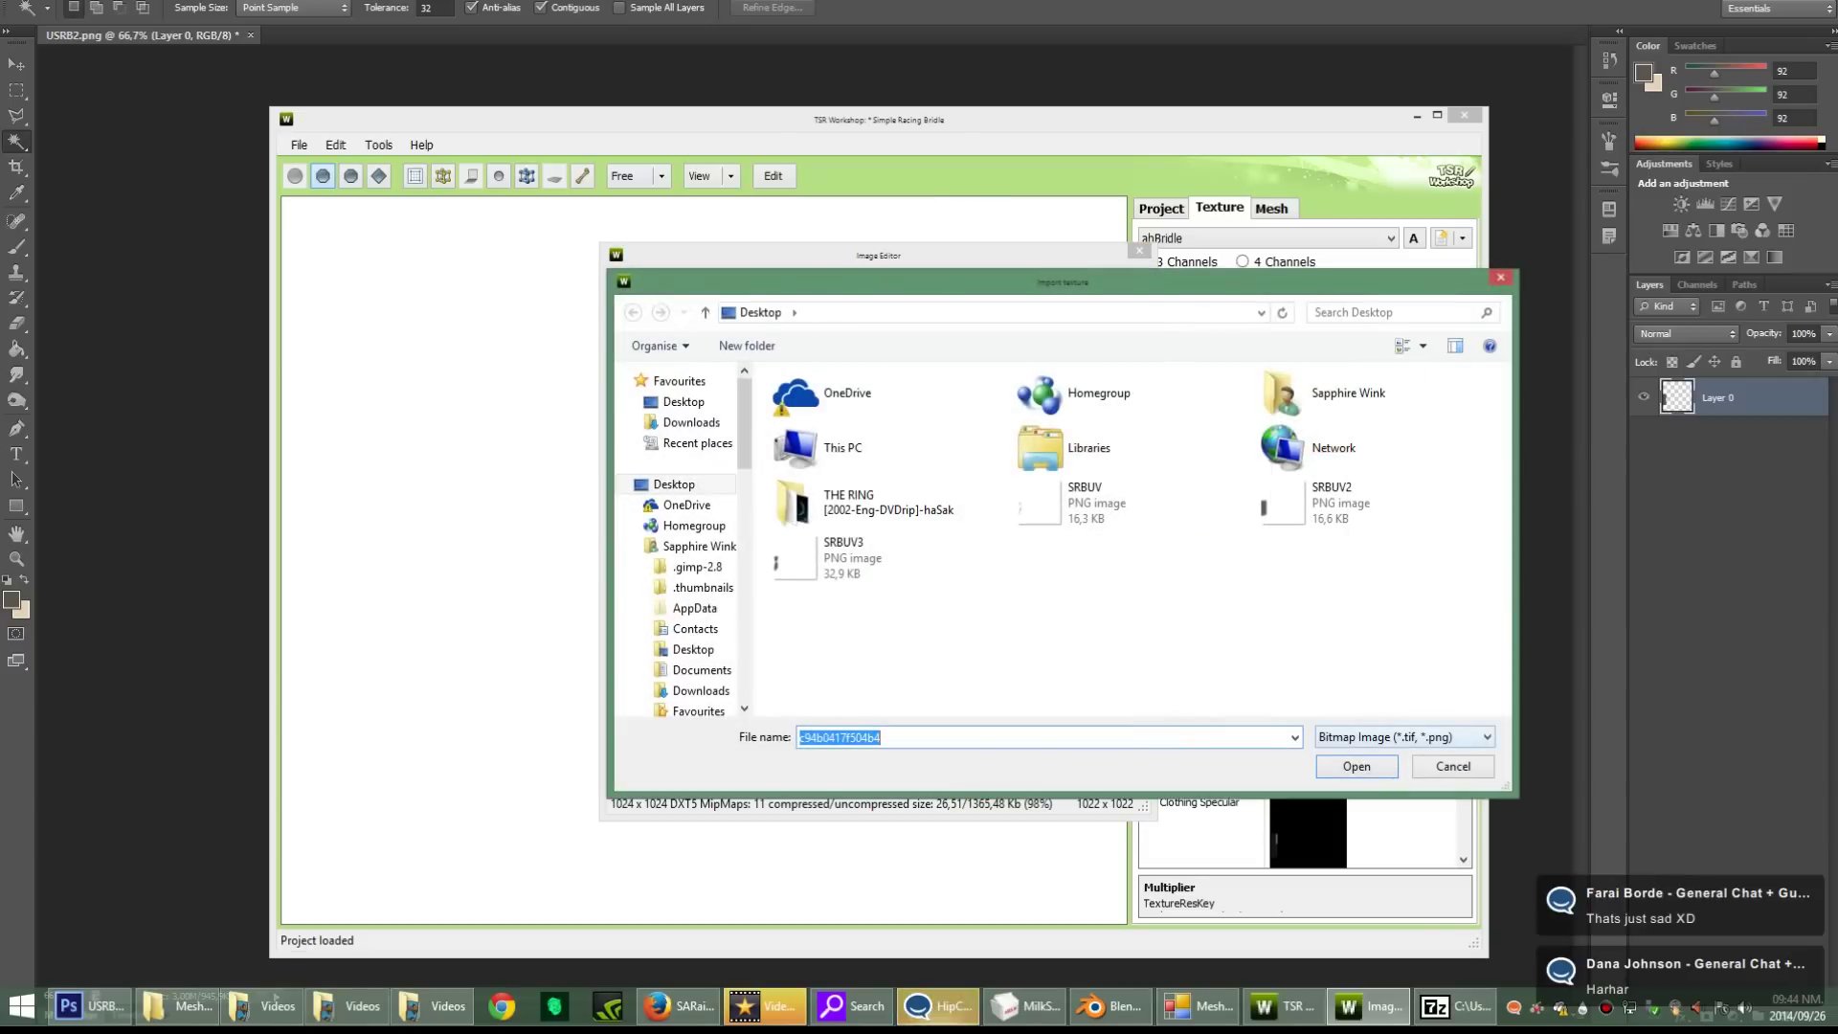
pyautogui.press('Tab')
pyautogui.hotkey('alt', 'Down')
pyautogui.press('Down')
pyautogui.press('Return')
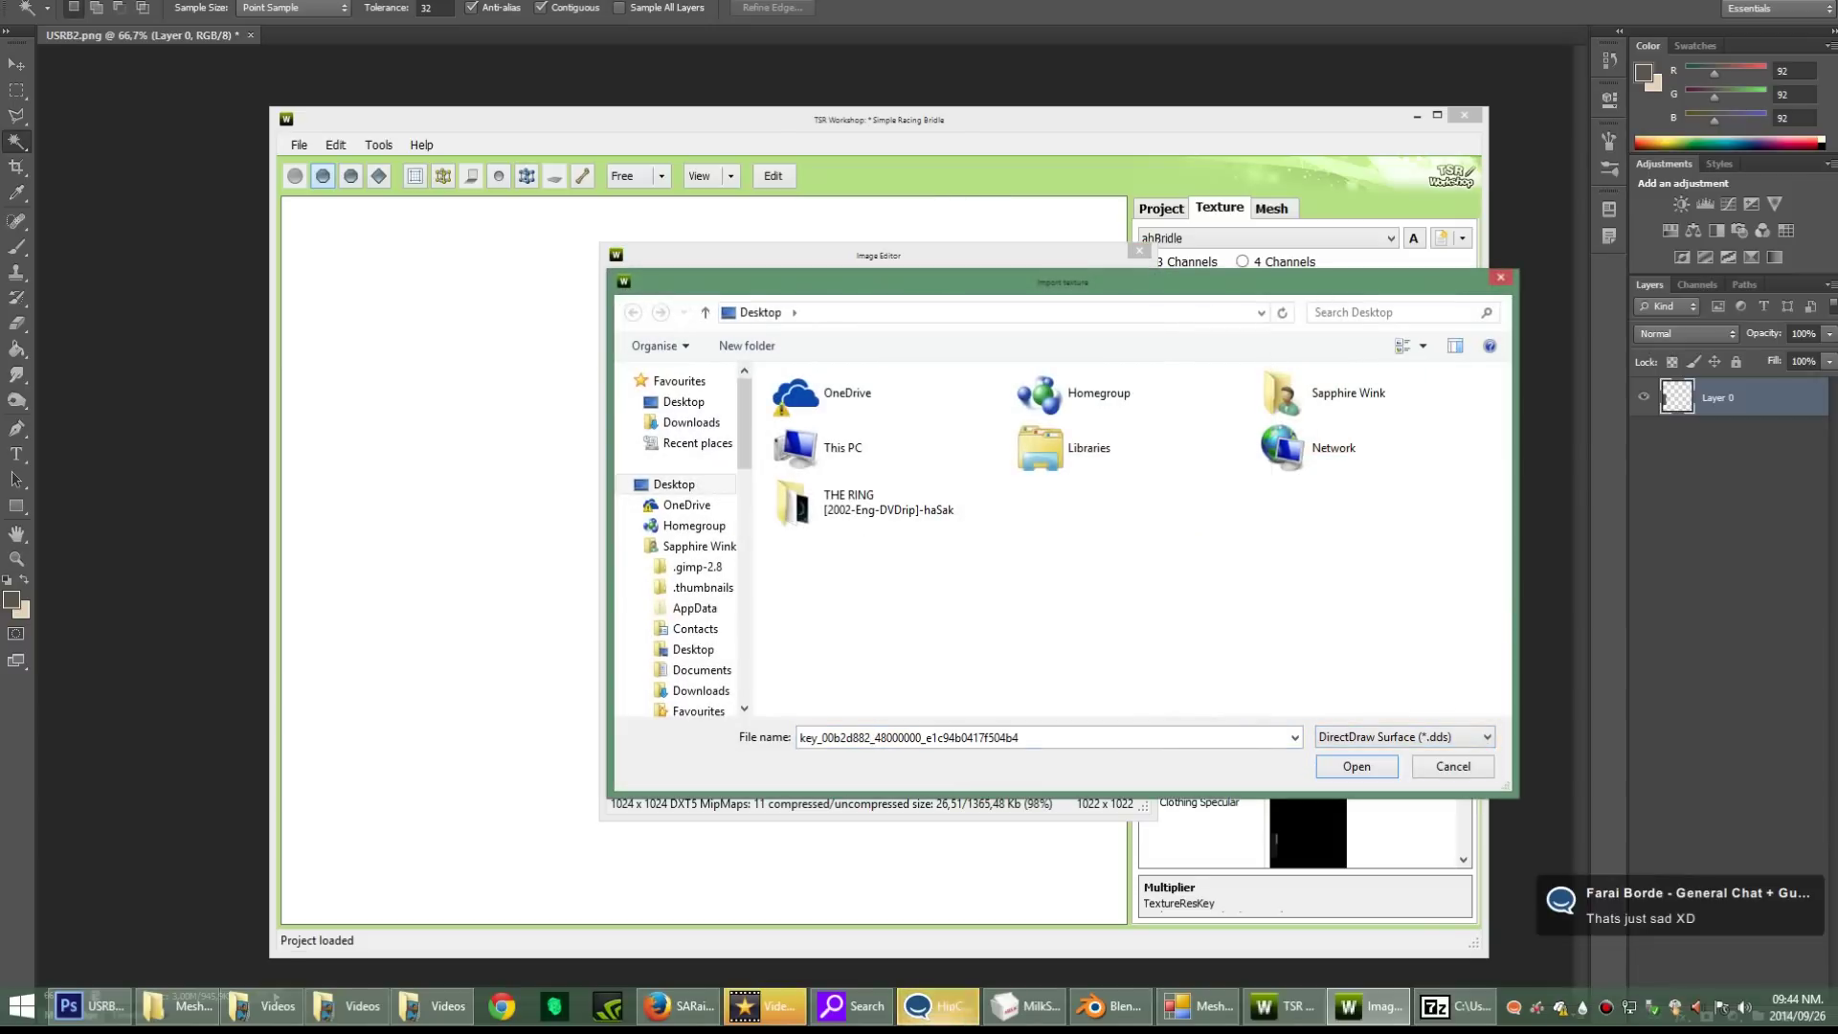
pyautogui.hotkey('alt', 'Down')
pyautogui.press('Up')
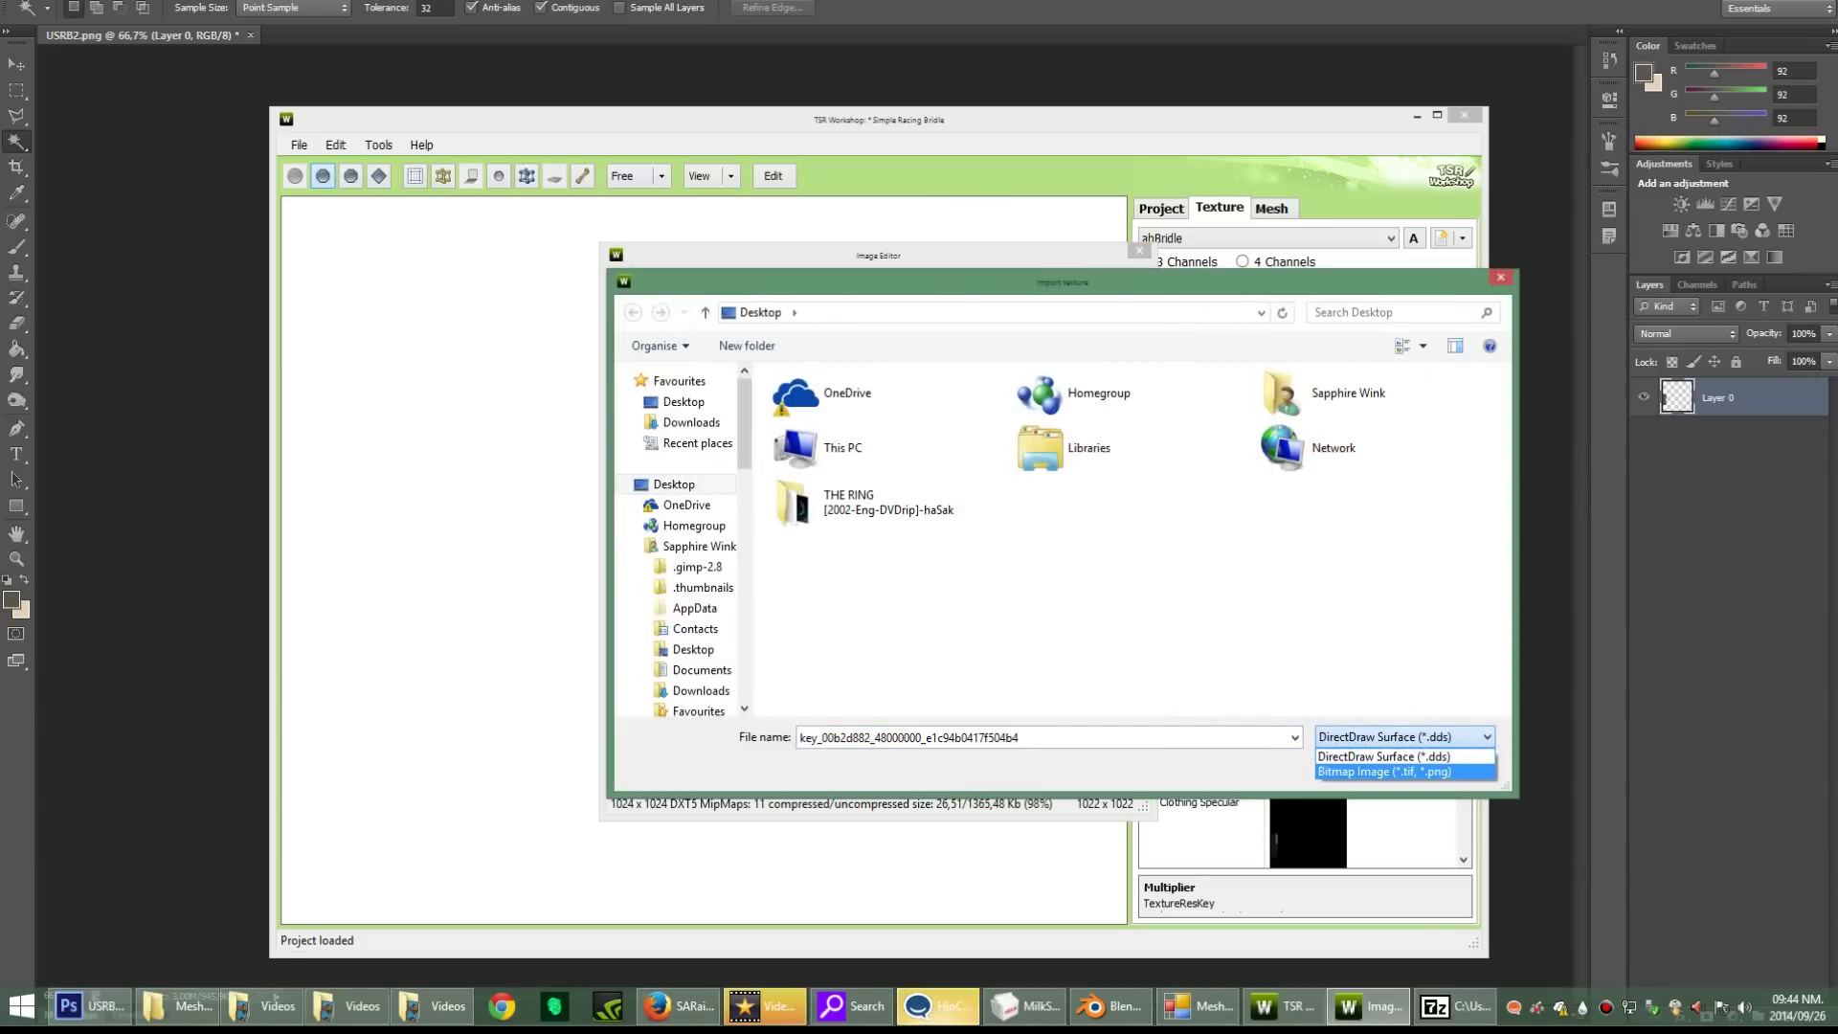
pyautogui.press('Return')
# Step: Import USRB2 from the Documents library as the Multiplier texture and accept the image
pyautogui.press('Return')
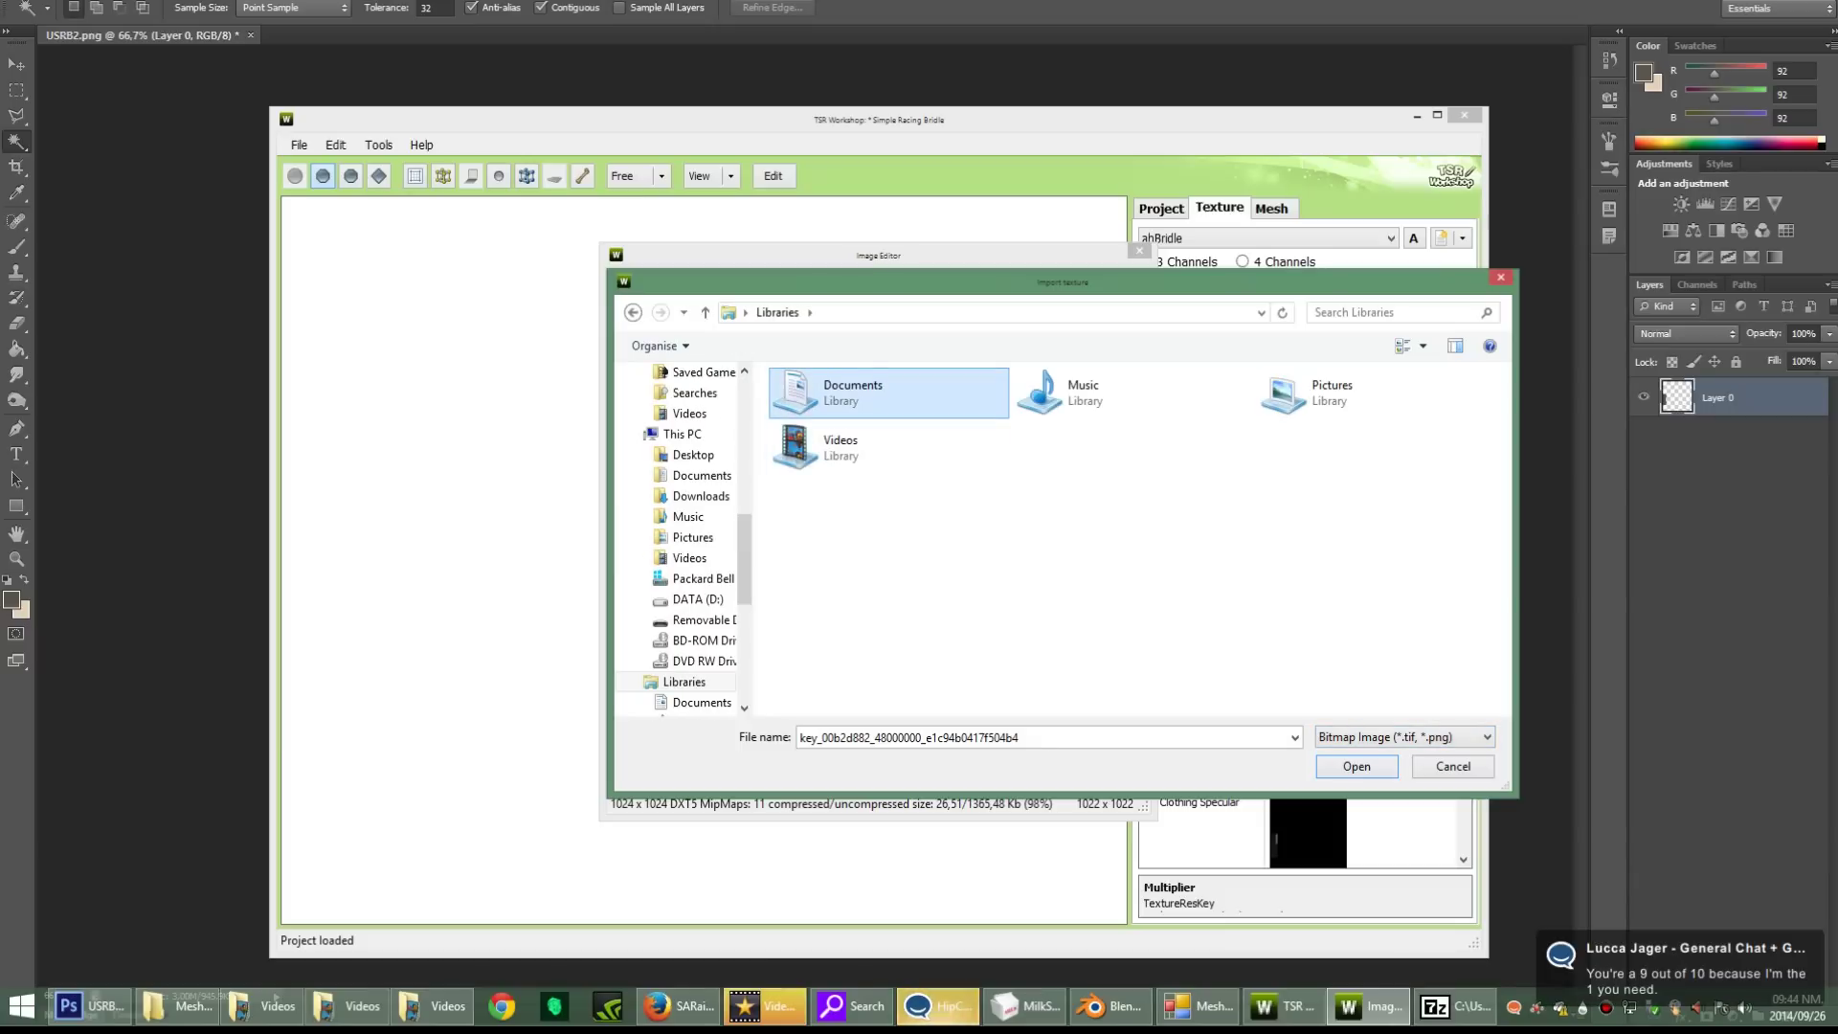
pyautogui.press('Return')
pyautogui.press('End')
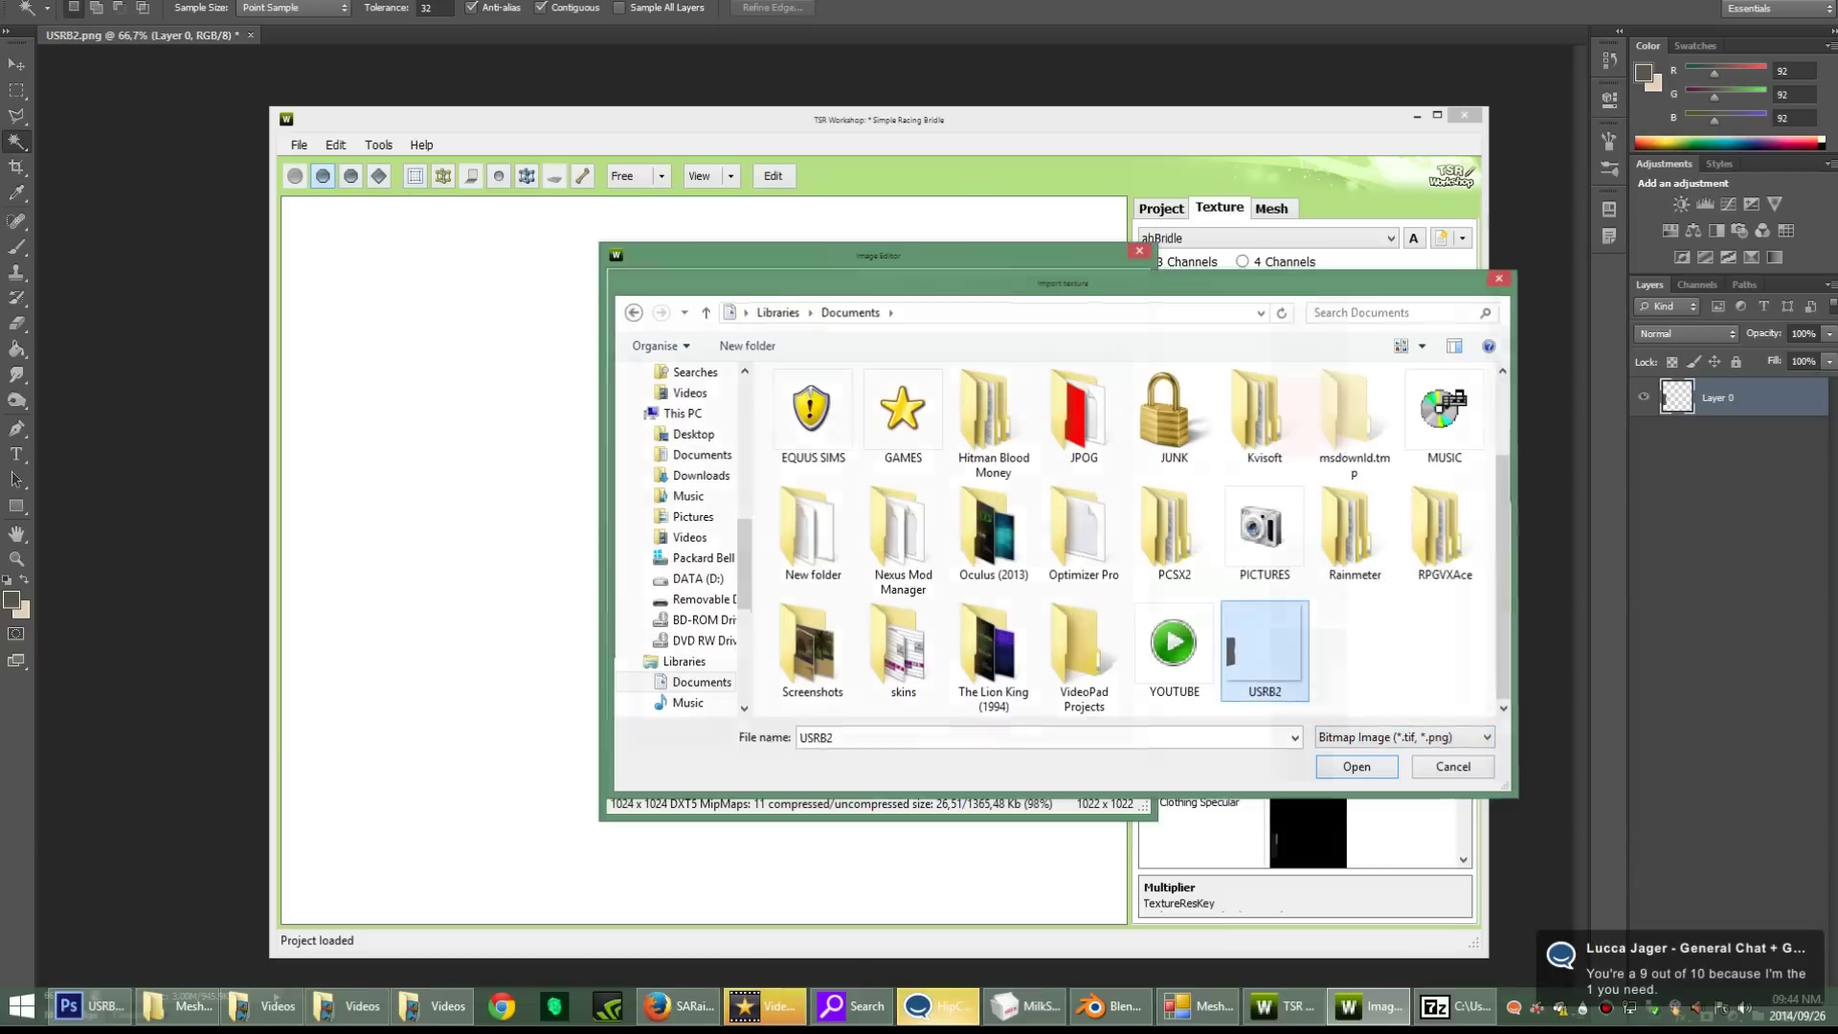
pyautogui.press('Return')
pyautogui.press('Return')
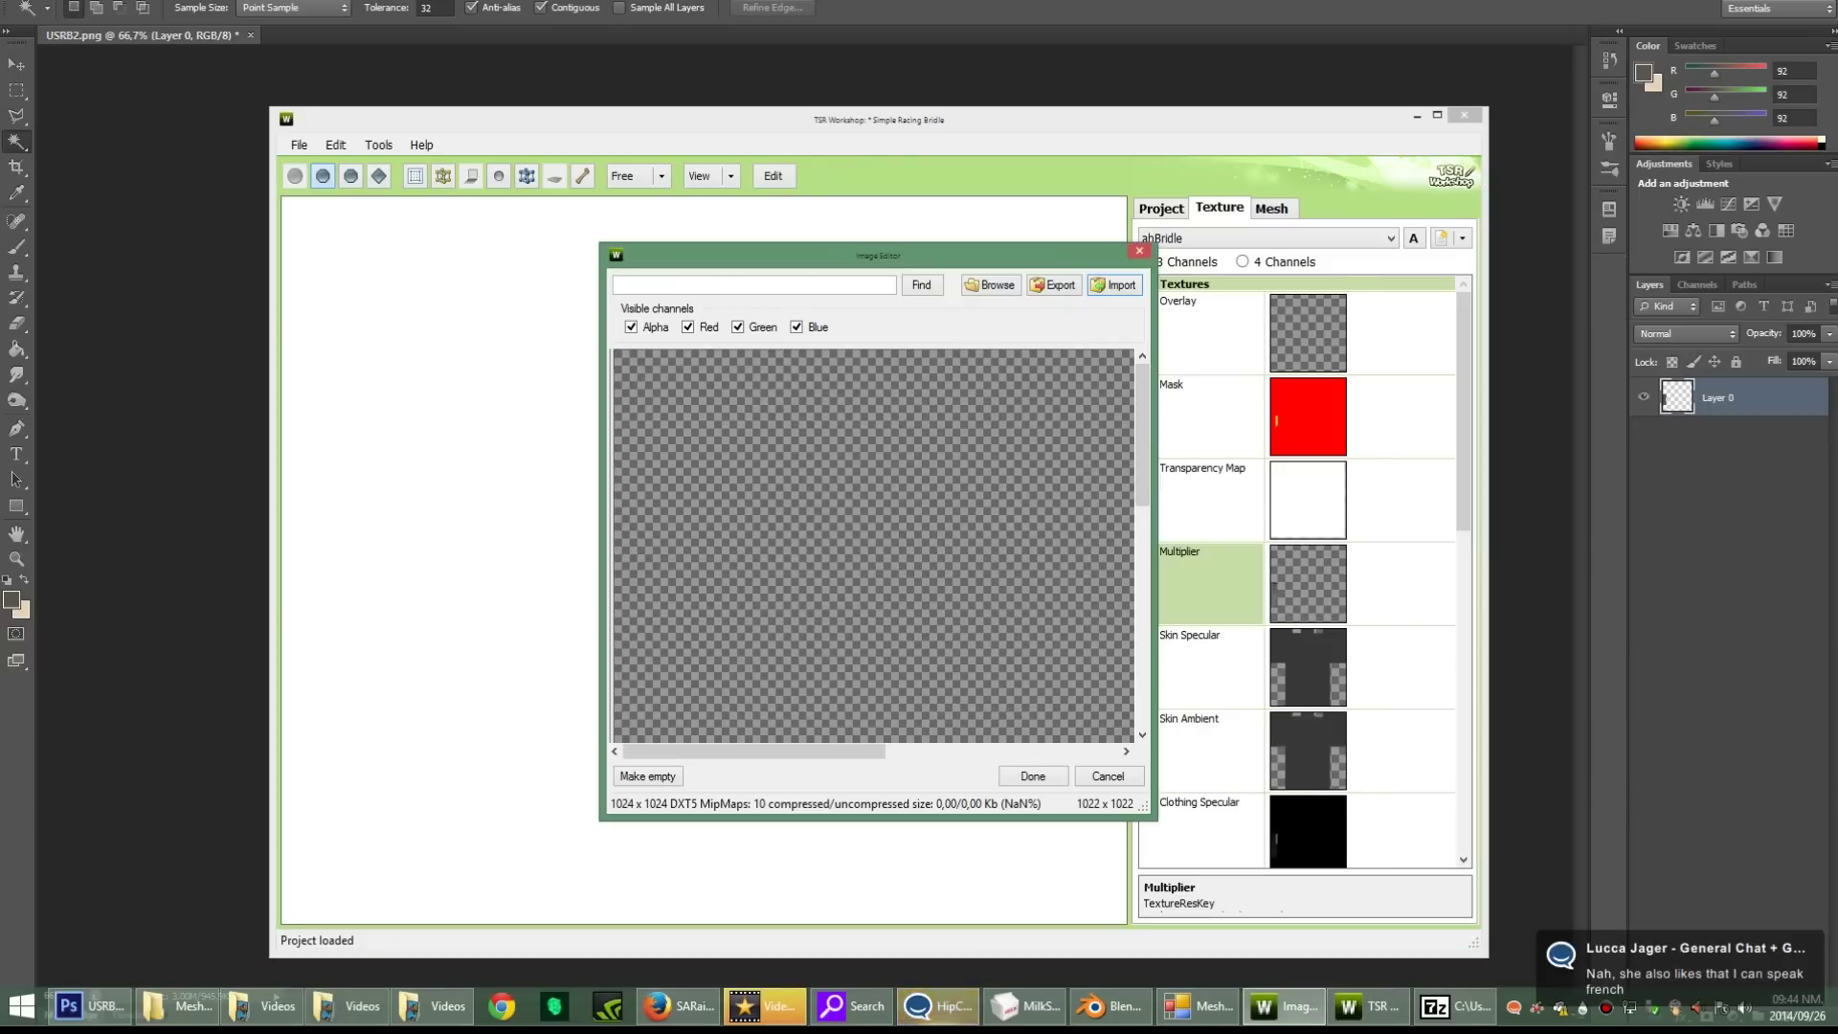
pyautogui.press('Return')
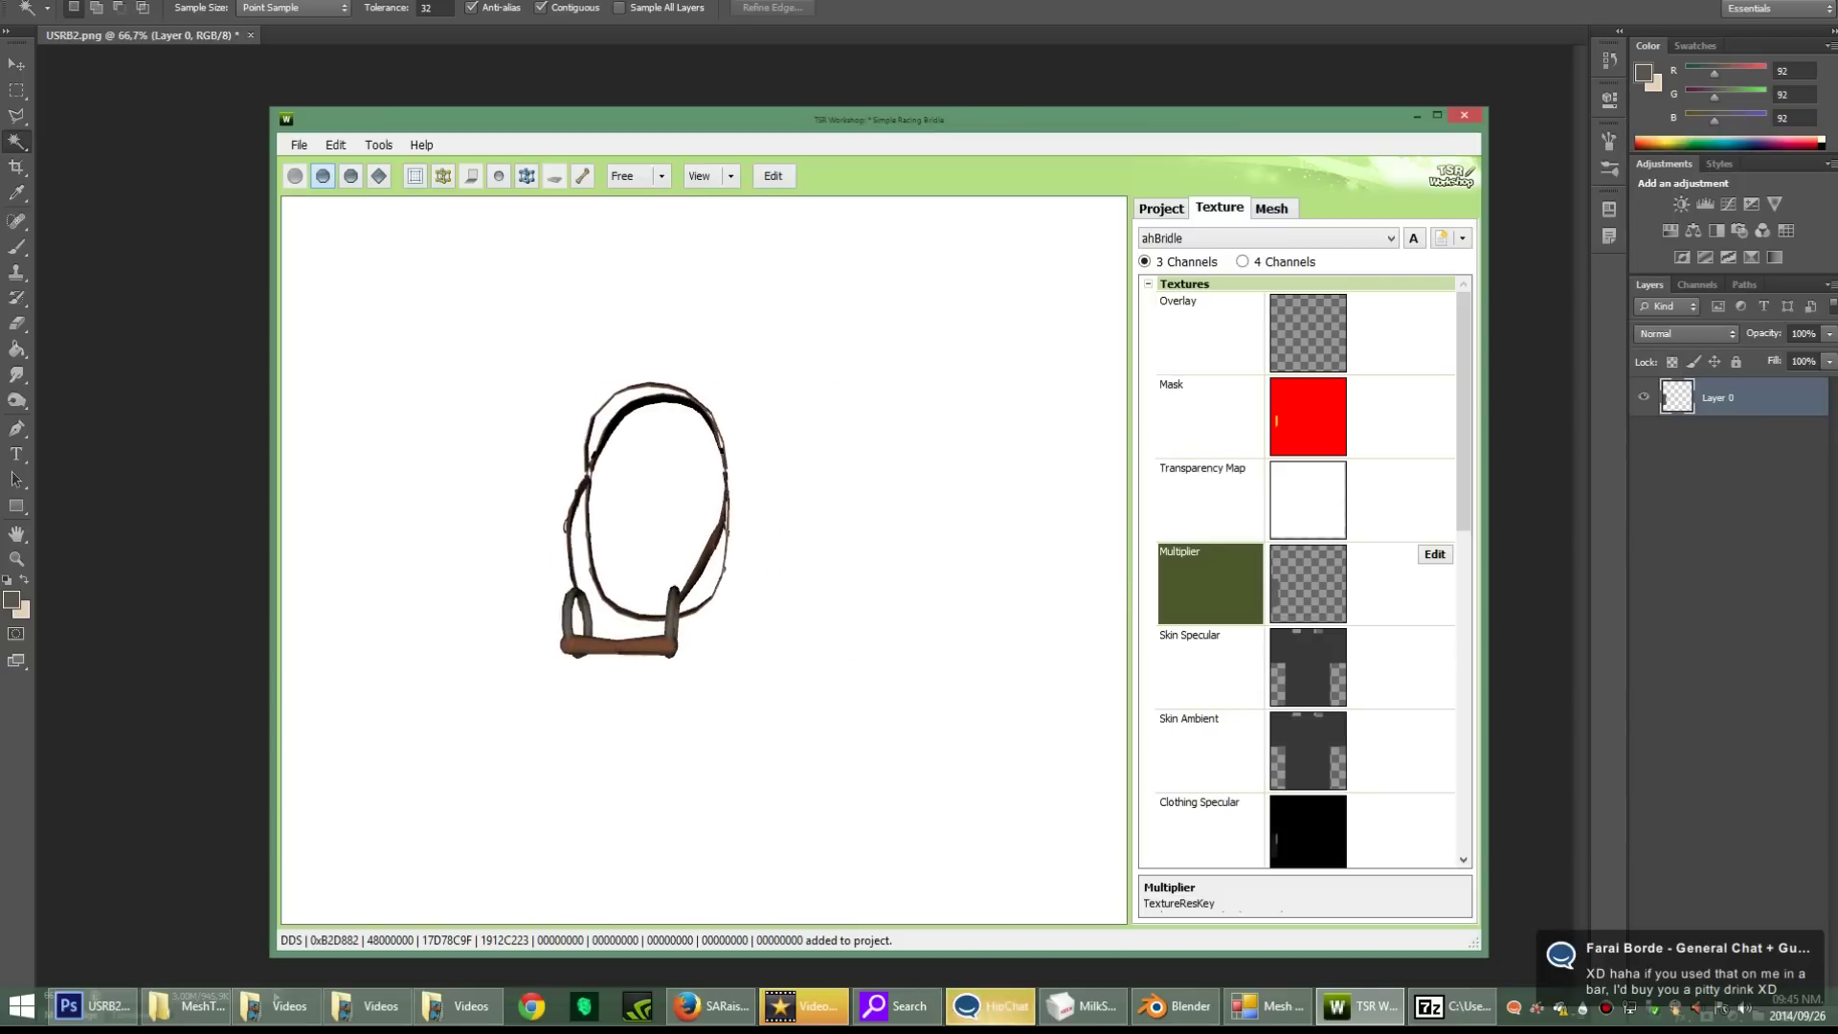
# Step: Examine the bridle in the 3D view and its Mask texture in the image editor, leaving the mask unedited
pyautogui.click(1307, 416)
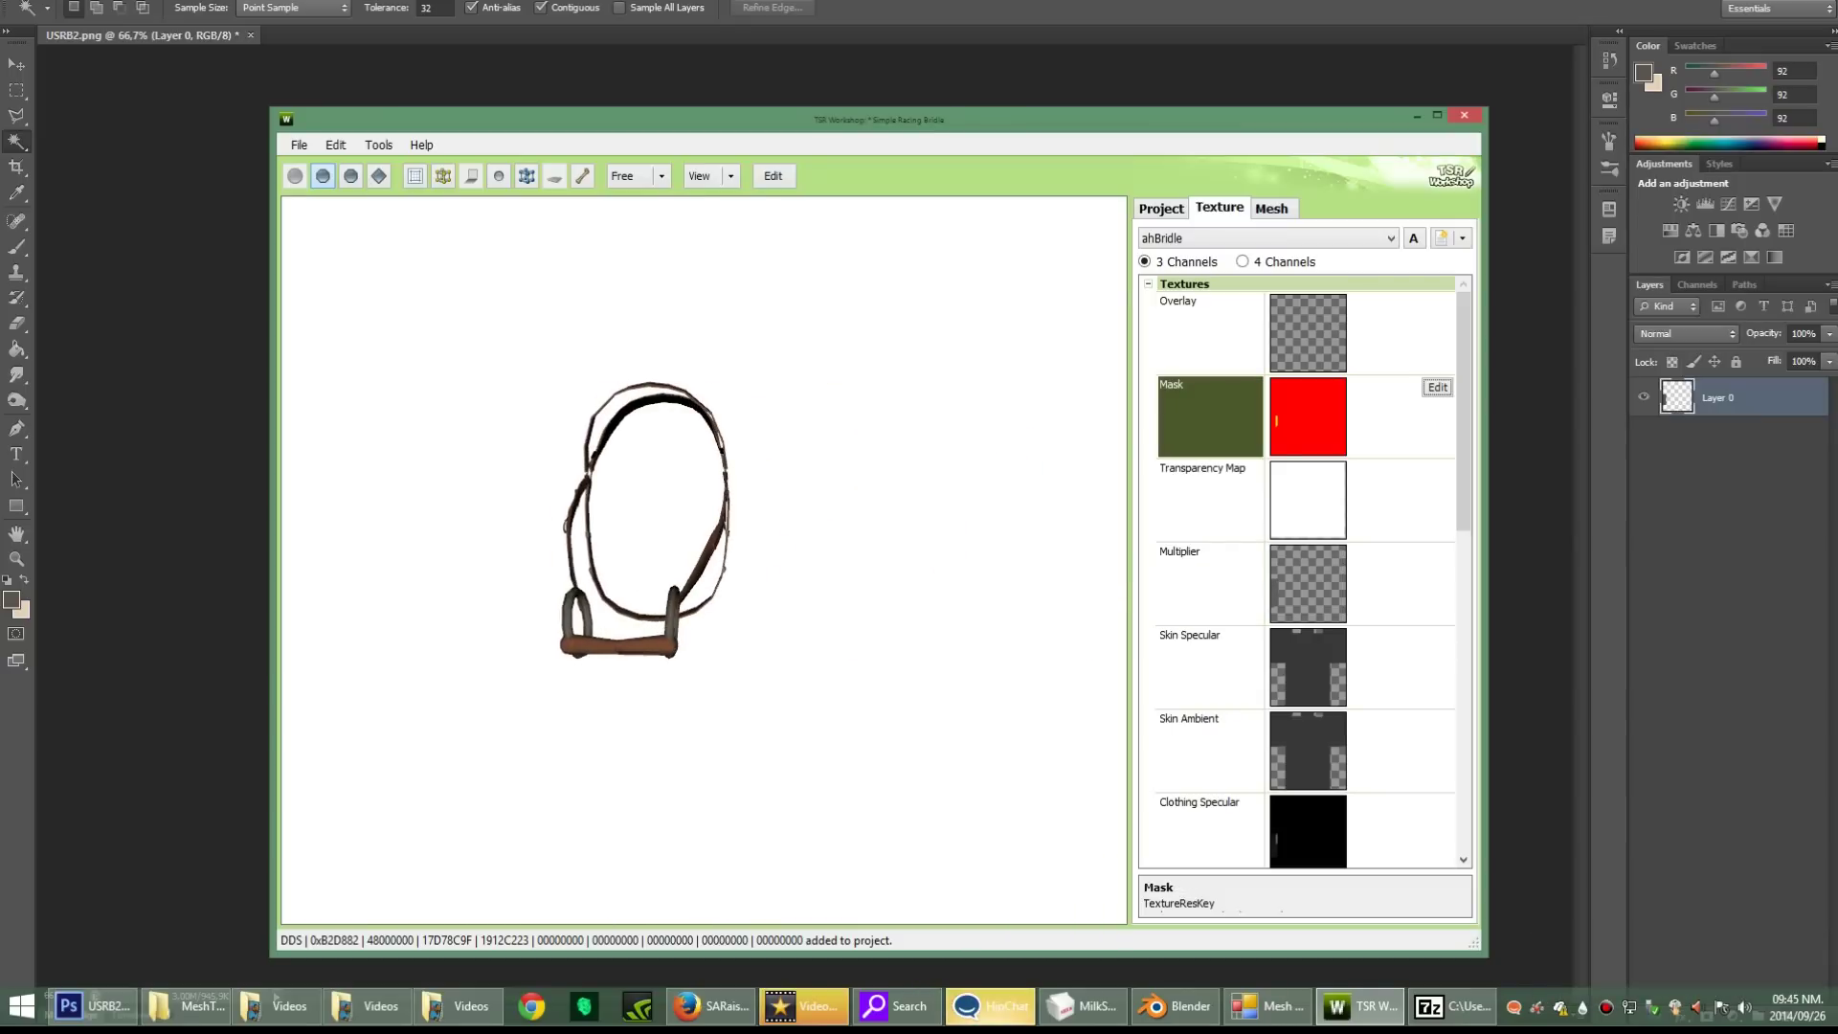
pyautogui.hotkey('alt', 'Tab')
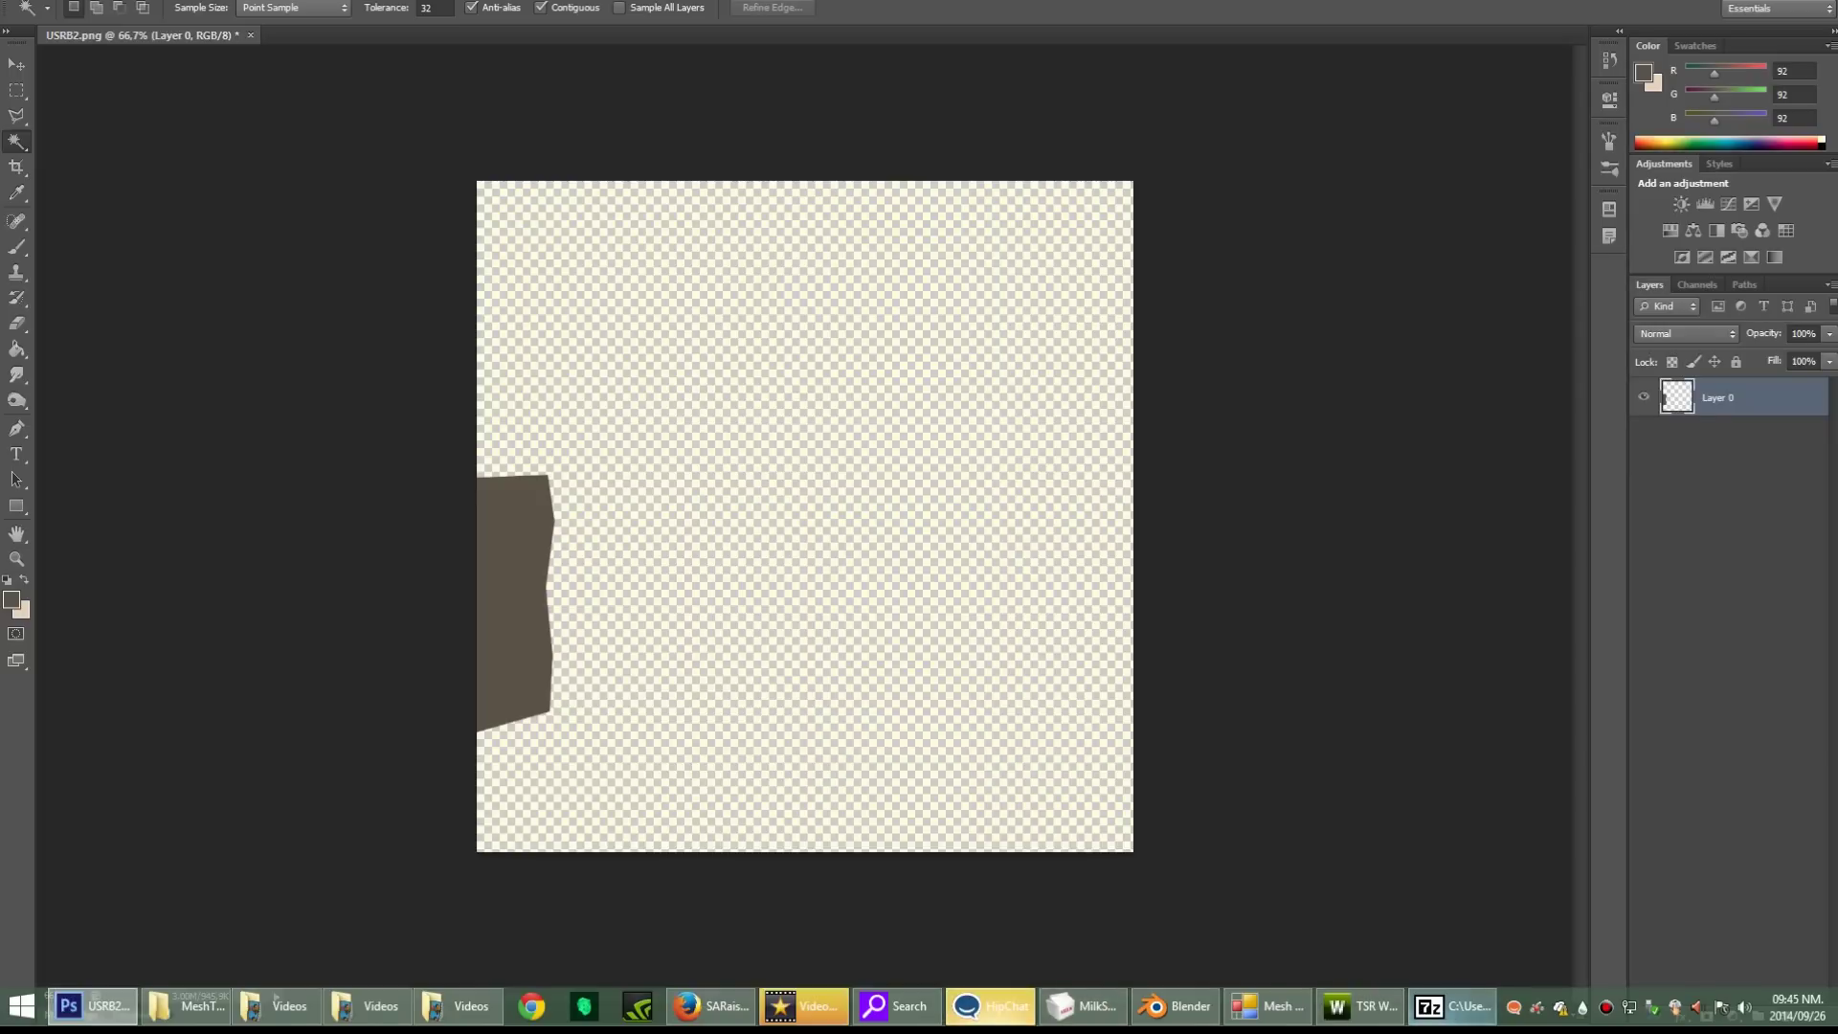
pyautogui.moveTo(1266, 1007)
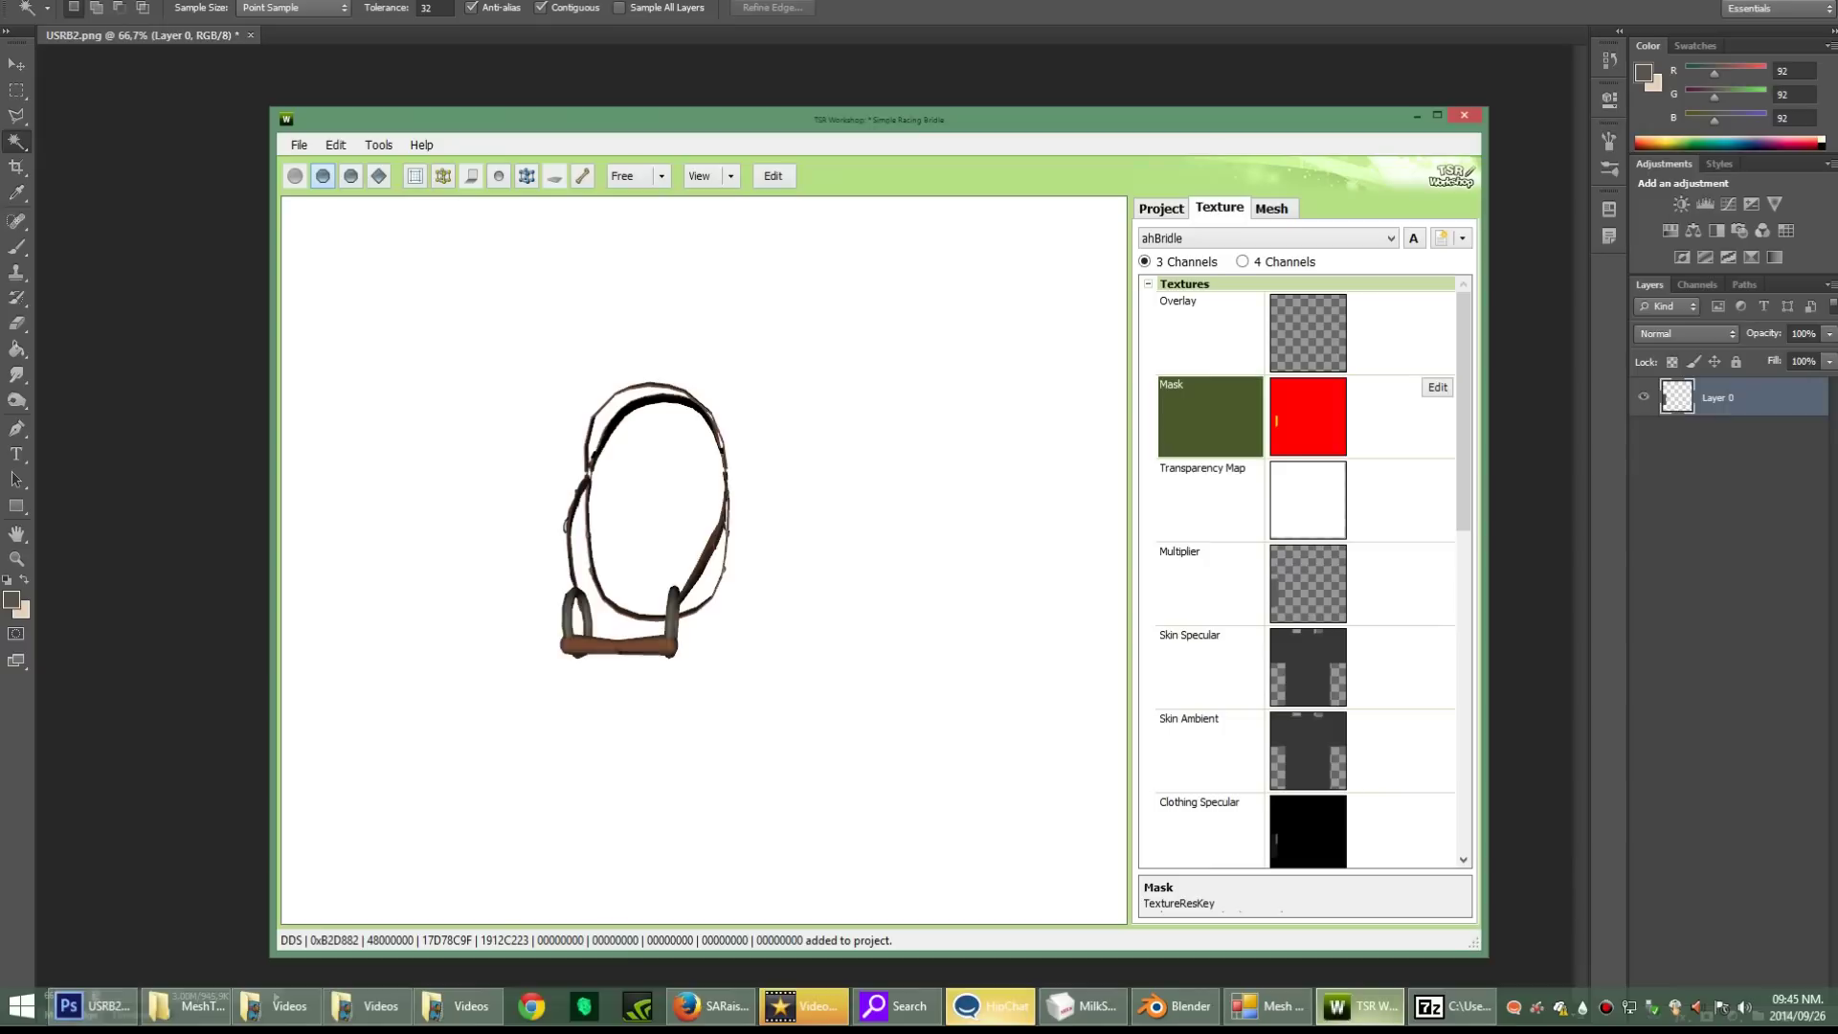
pyautogui.click(1359, 1006)
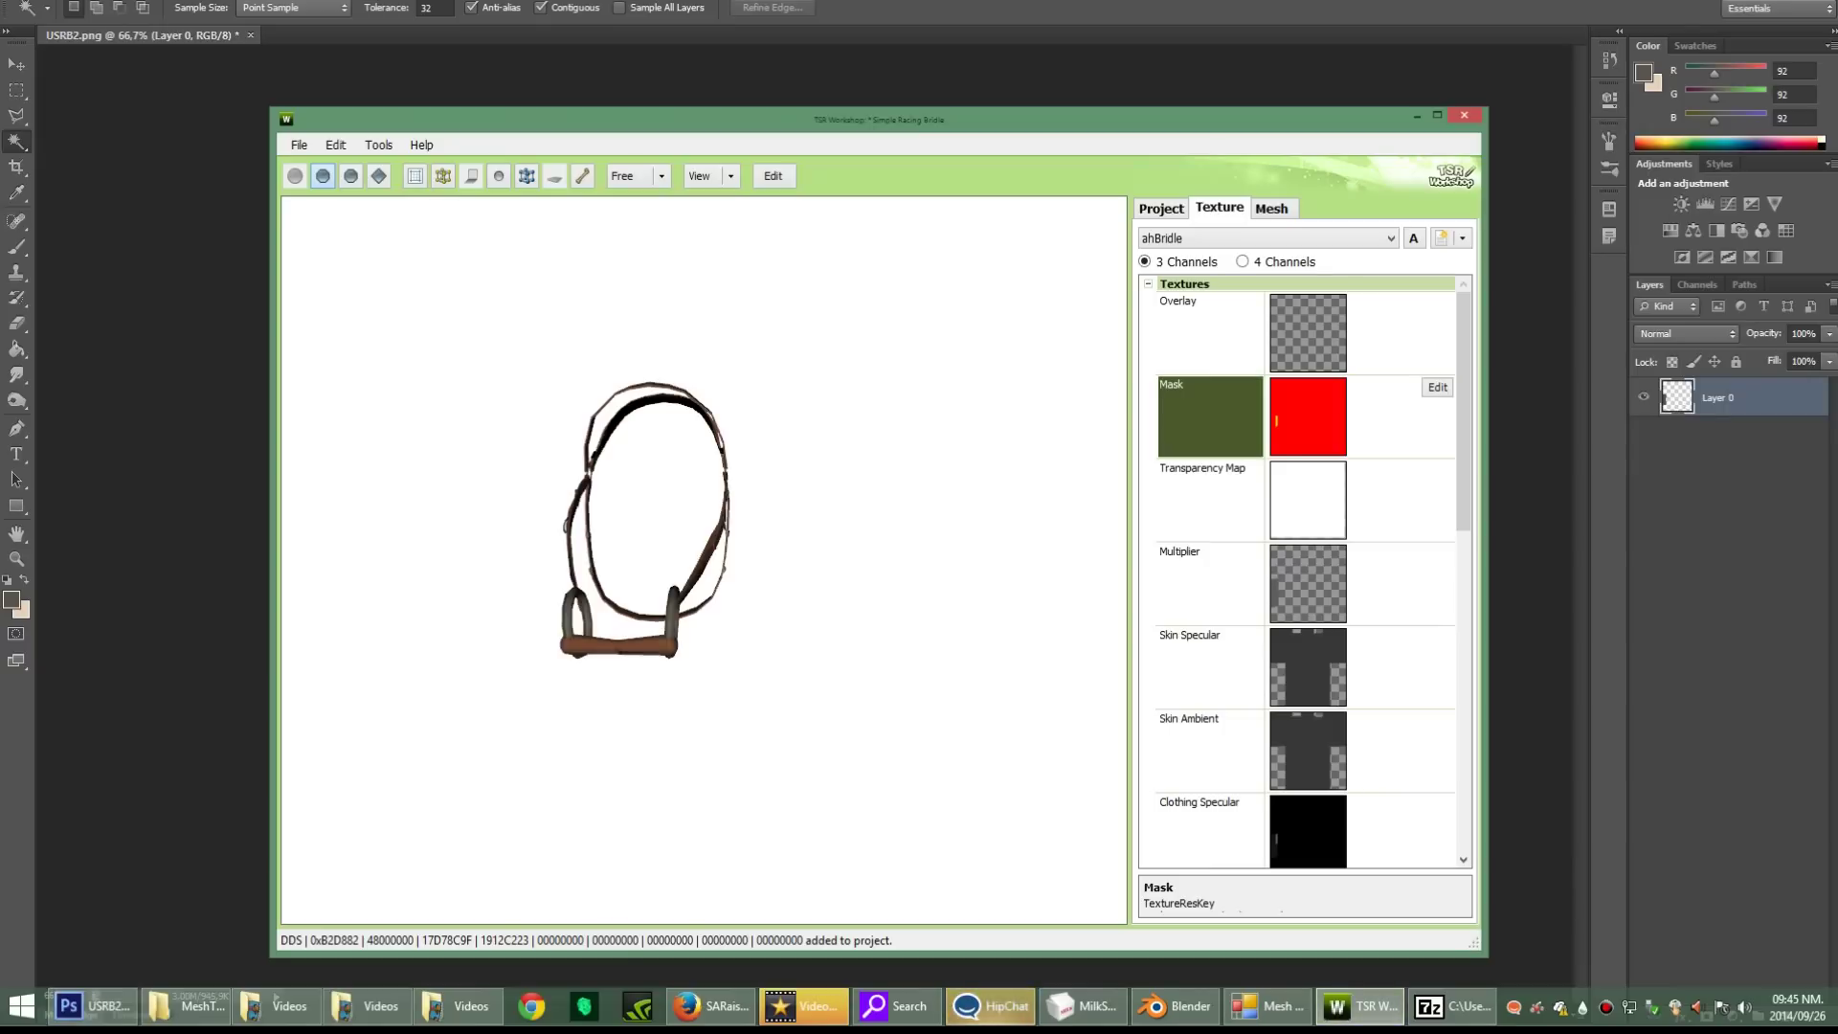
pyautogui.moveTo(703, 560); pyautogui.dragTo(565, 563)
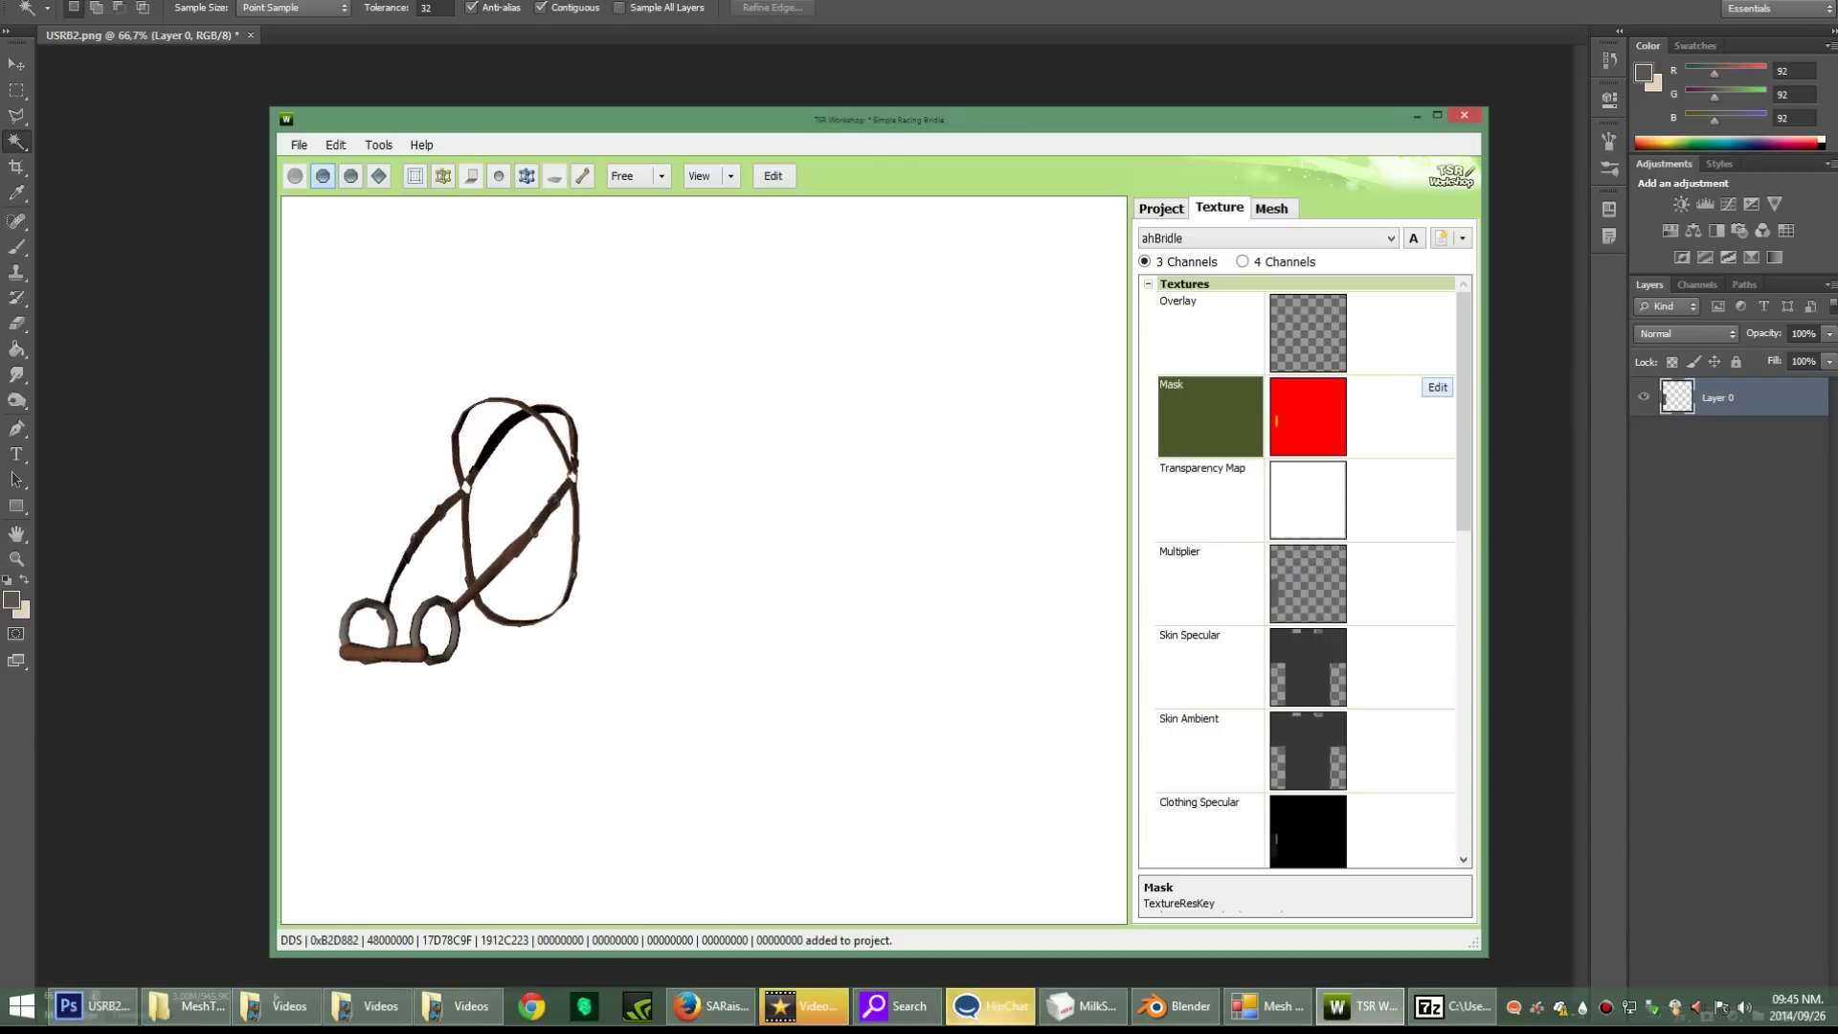
pyautogui.click(1437, 387)
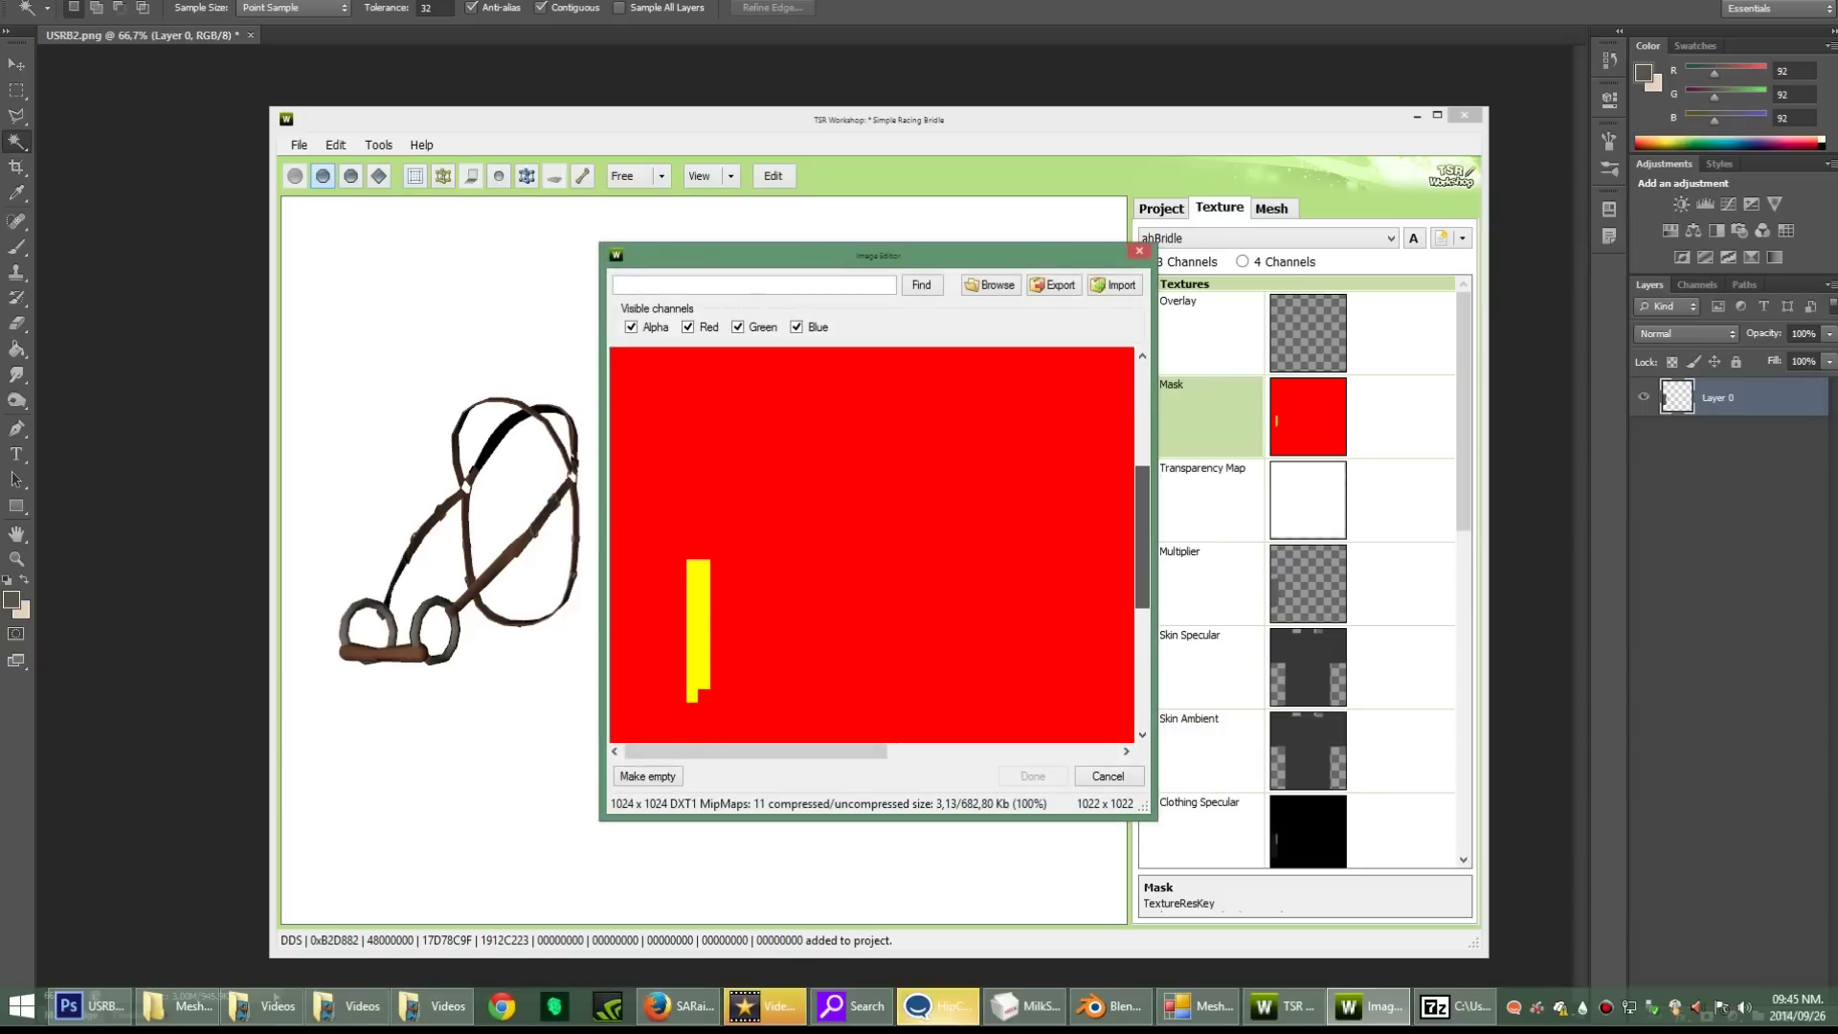
pyautogui.scroll(-3, 872, 543)
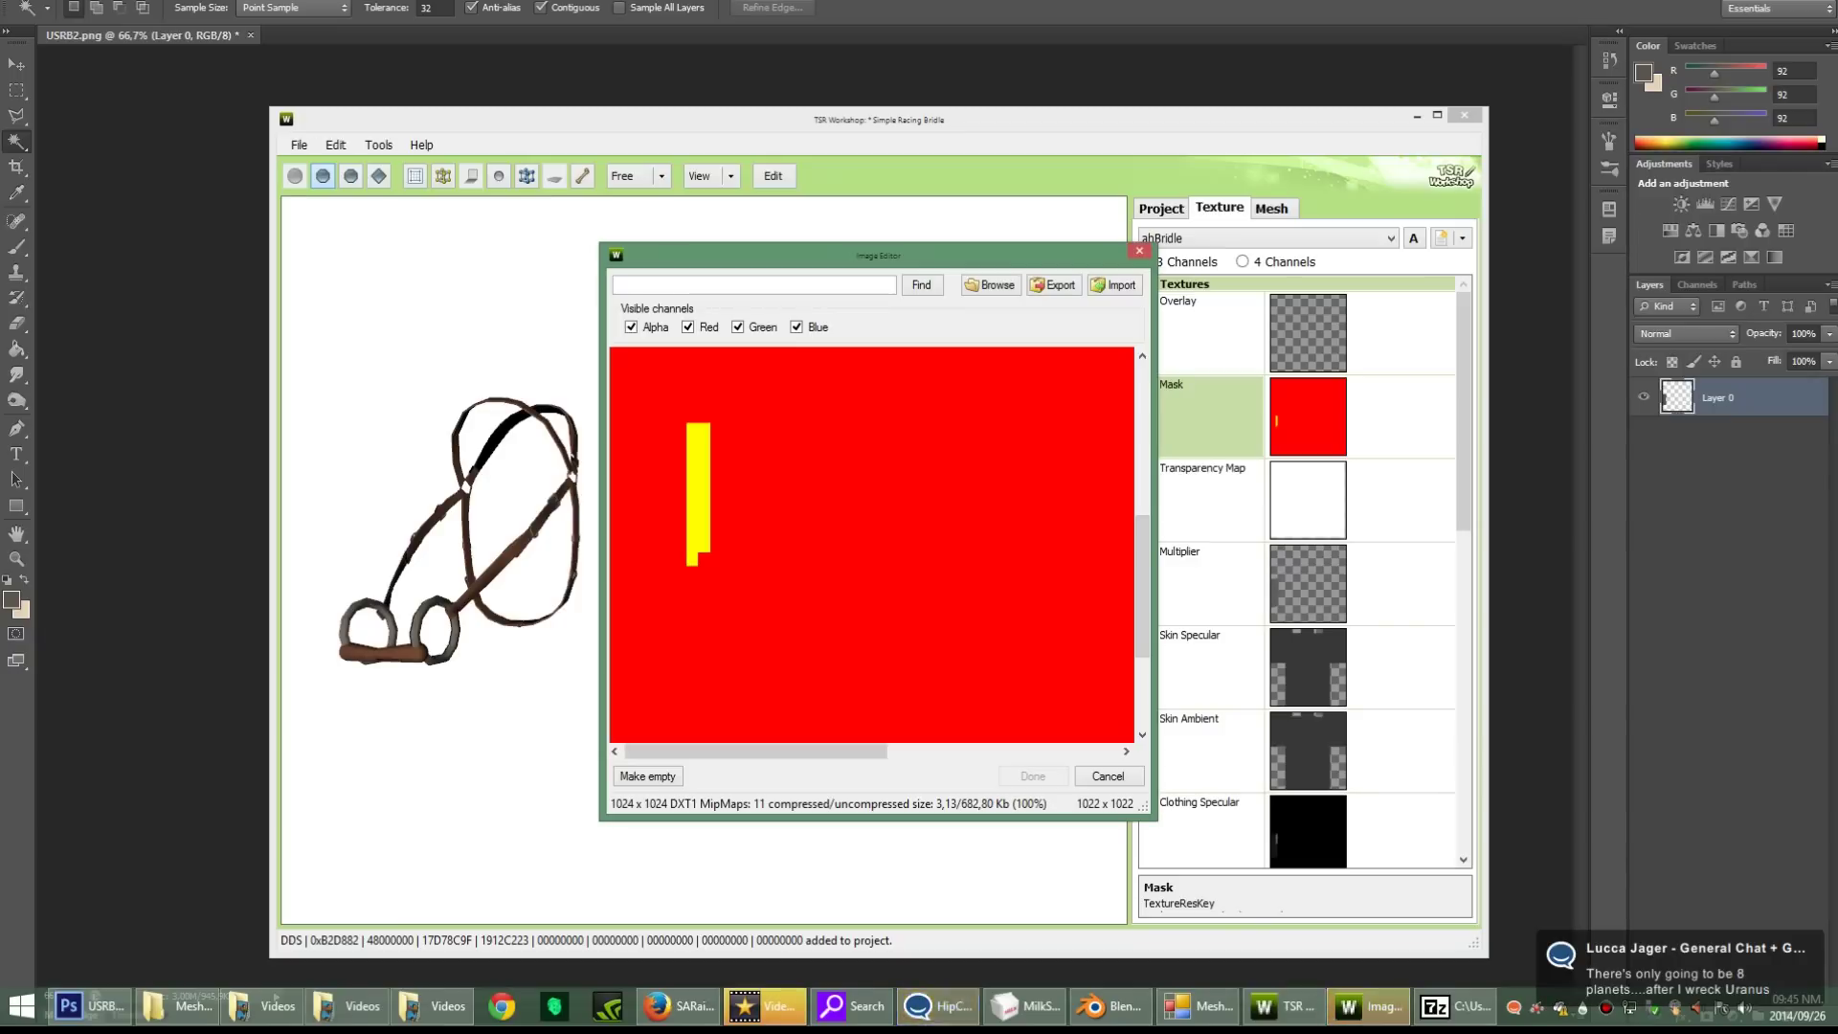
pyautogui.press('Escape')
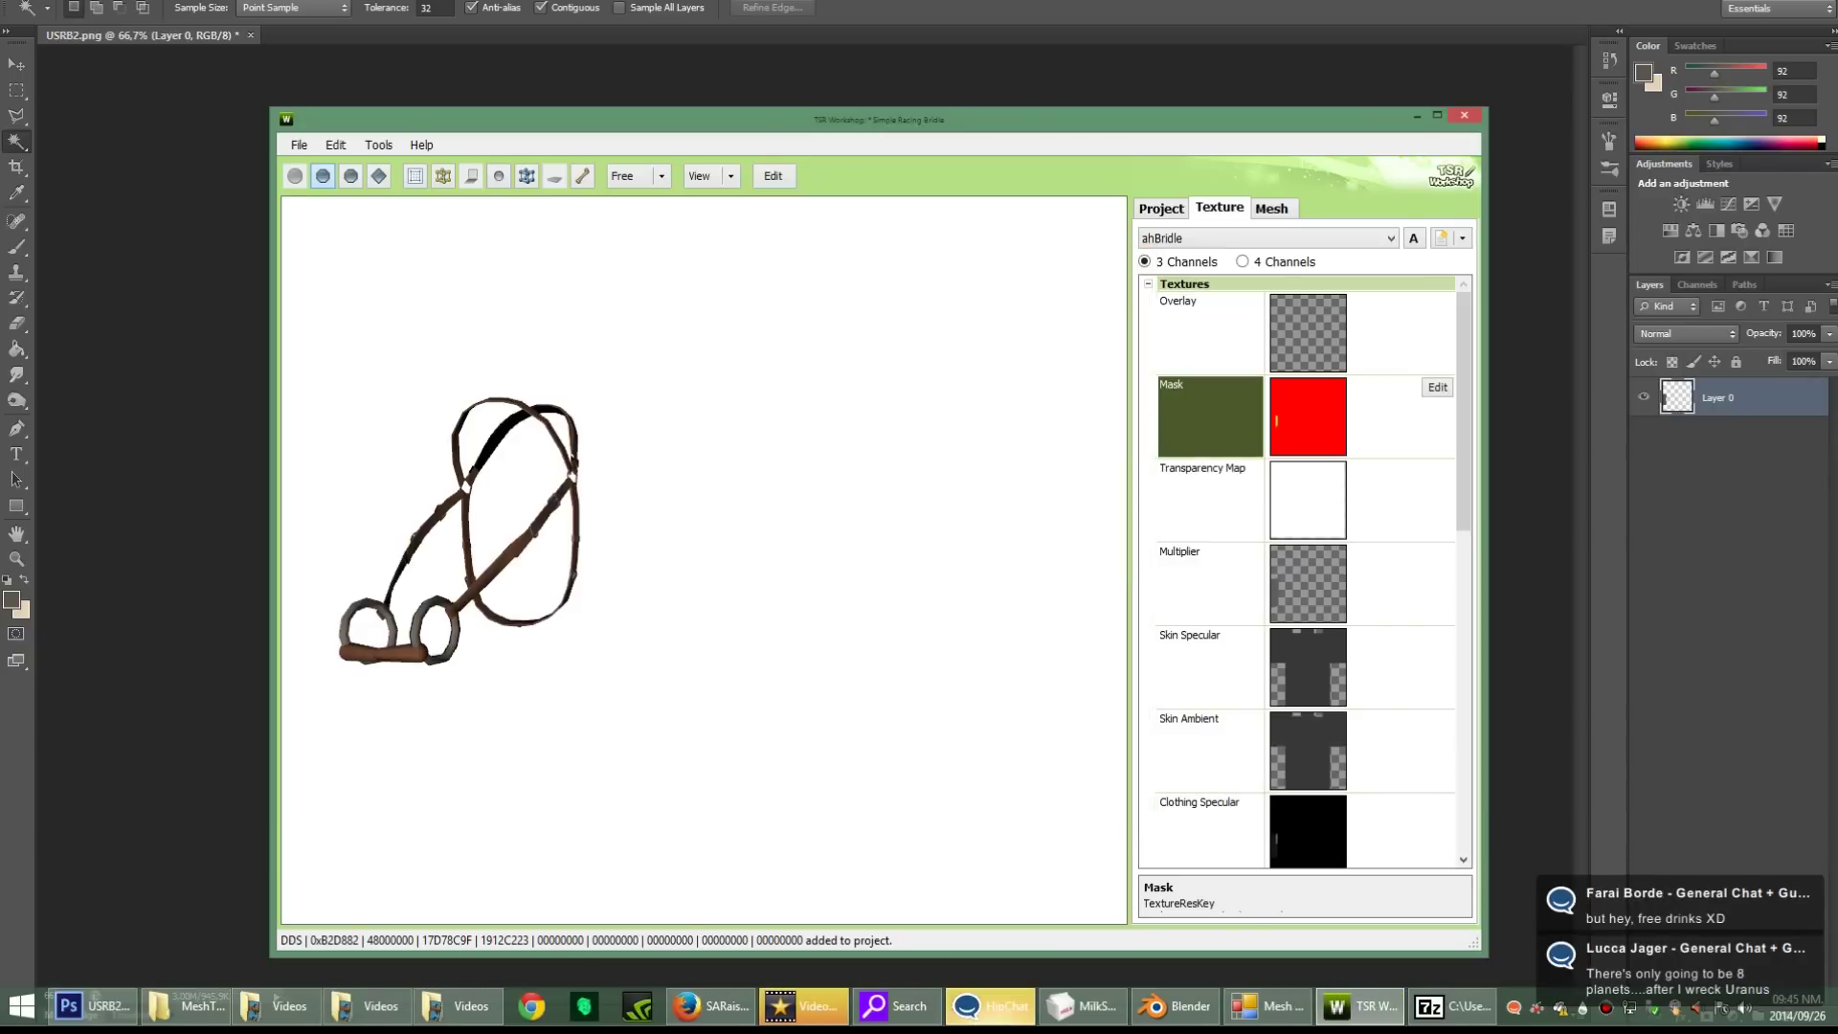
# Step: Switch to Photoshop, undo the solid brown fill around the UV islands, clear the selection and activate the Zoom tool
pyautogui.hotkey('alt', 'Tab')
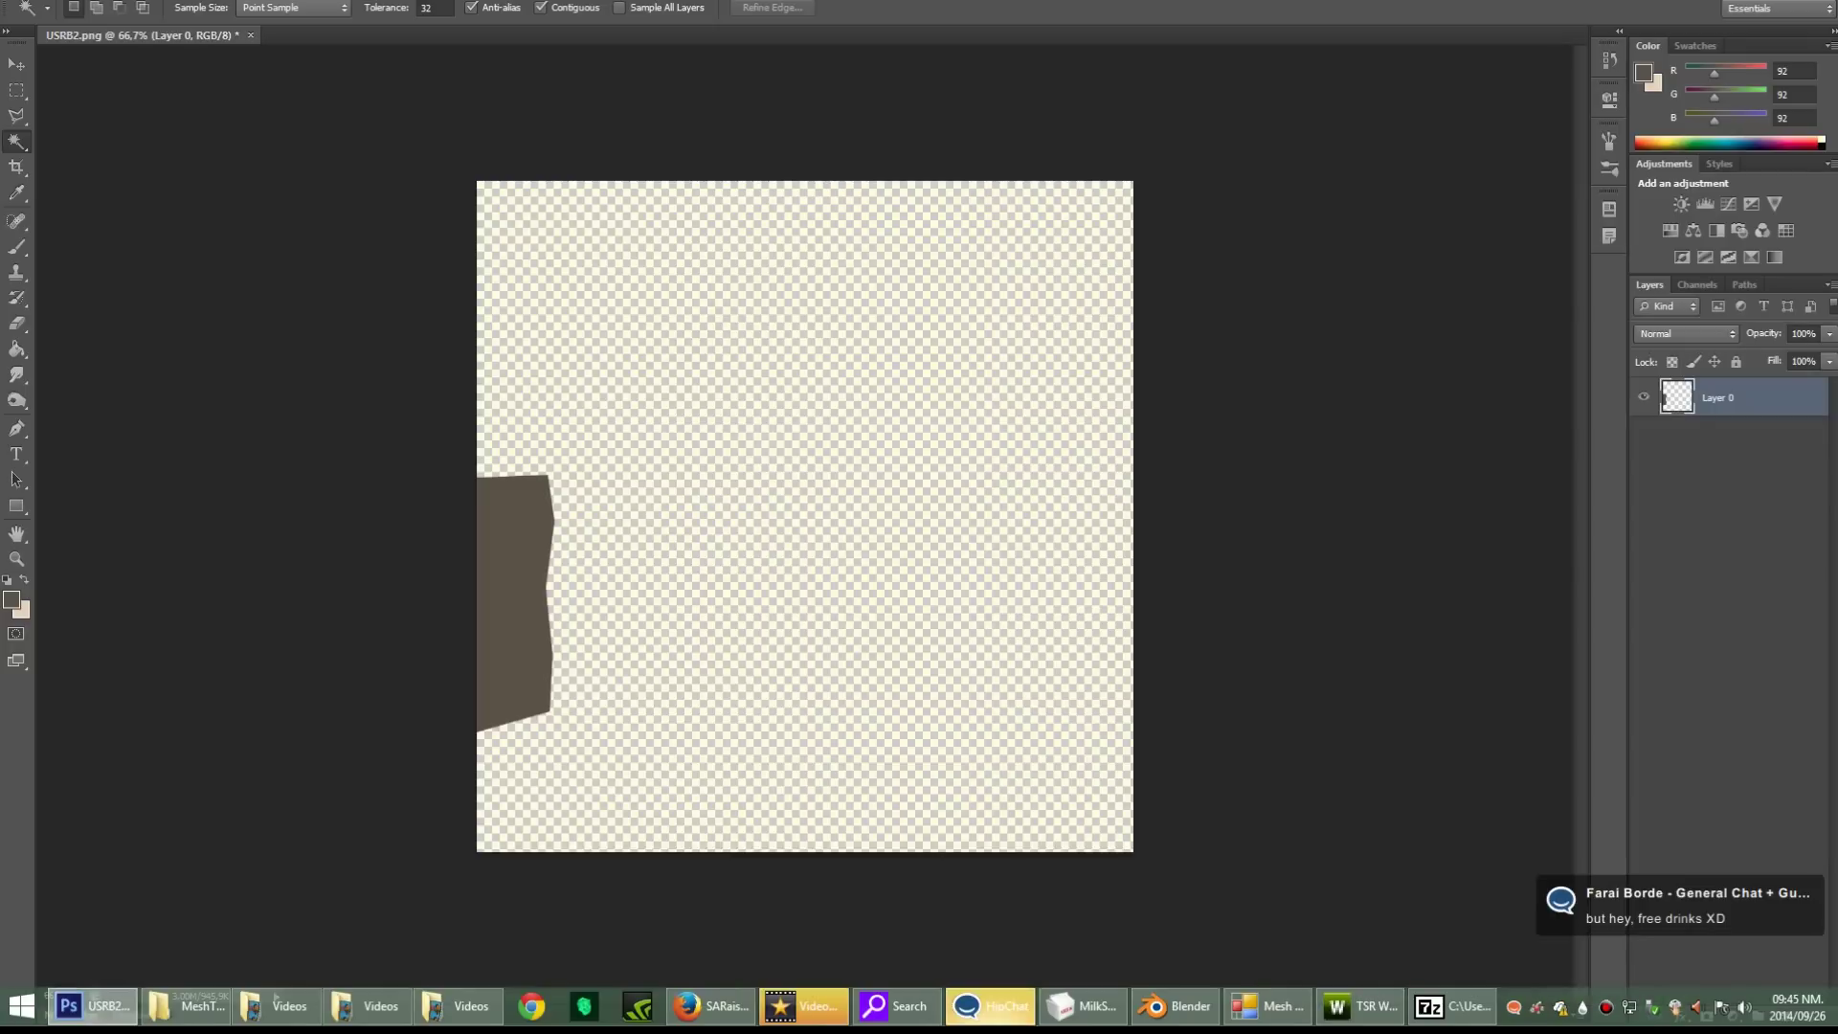
pyautogui.press('Delete')
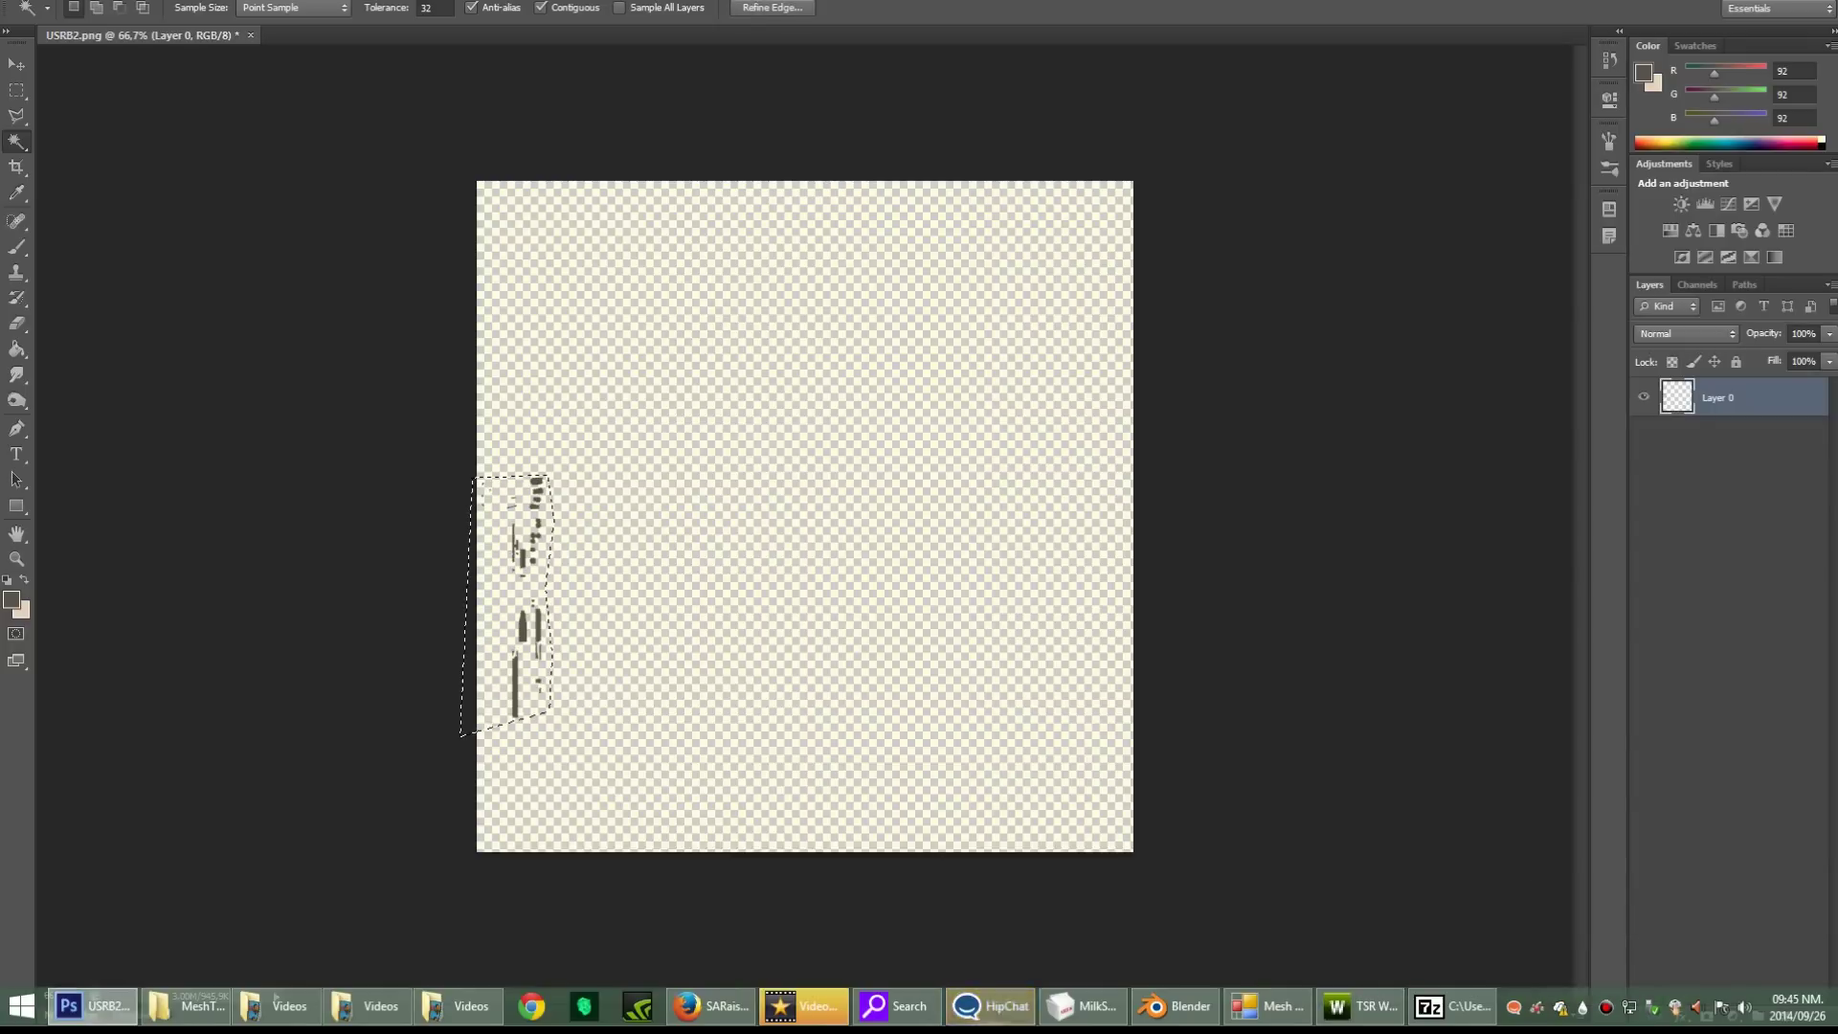
pyautogui.press('z')
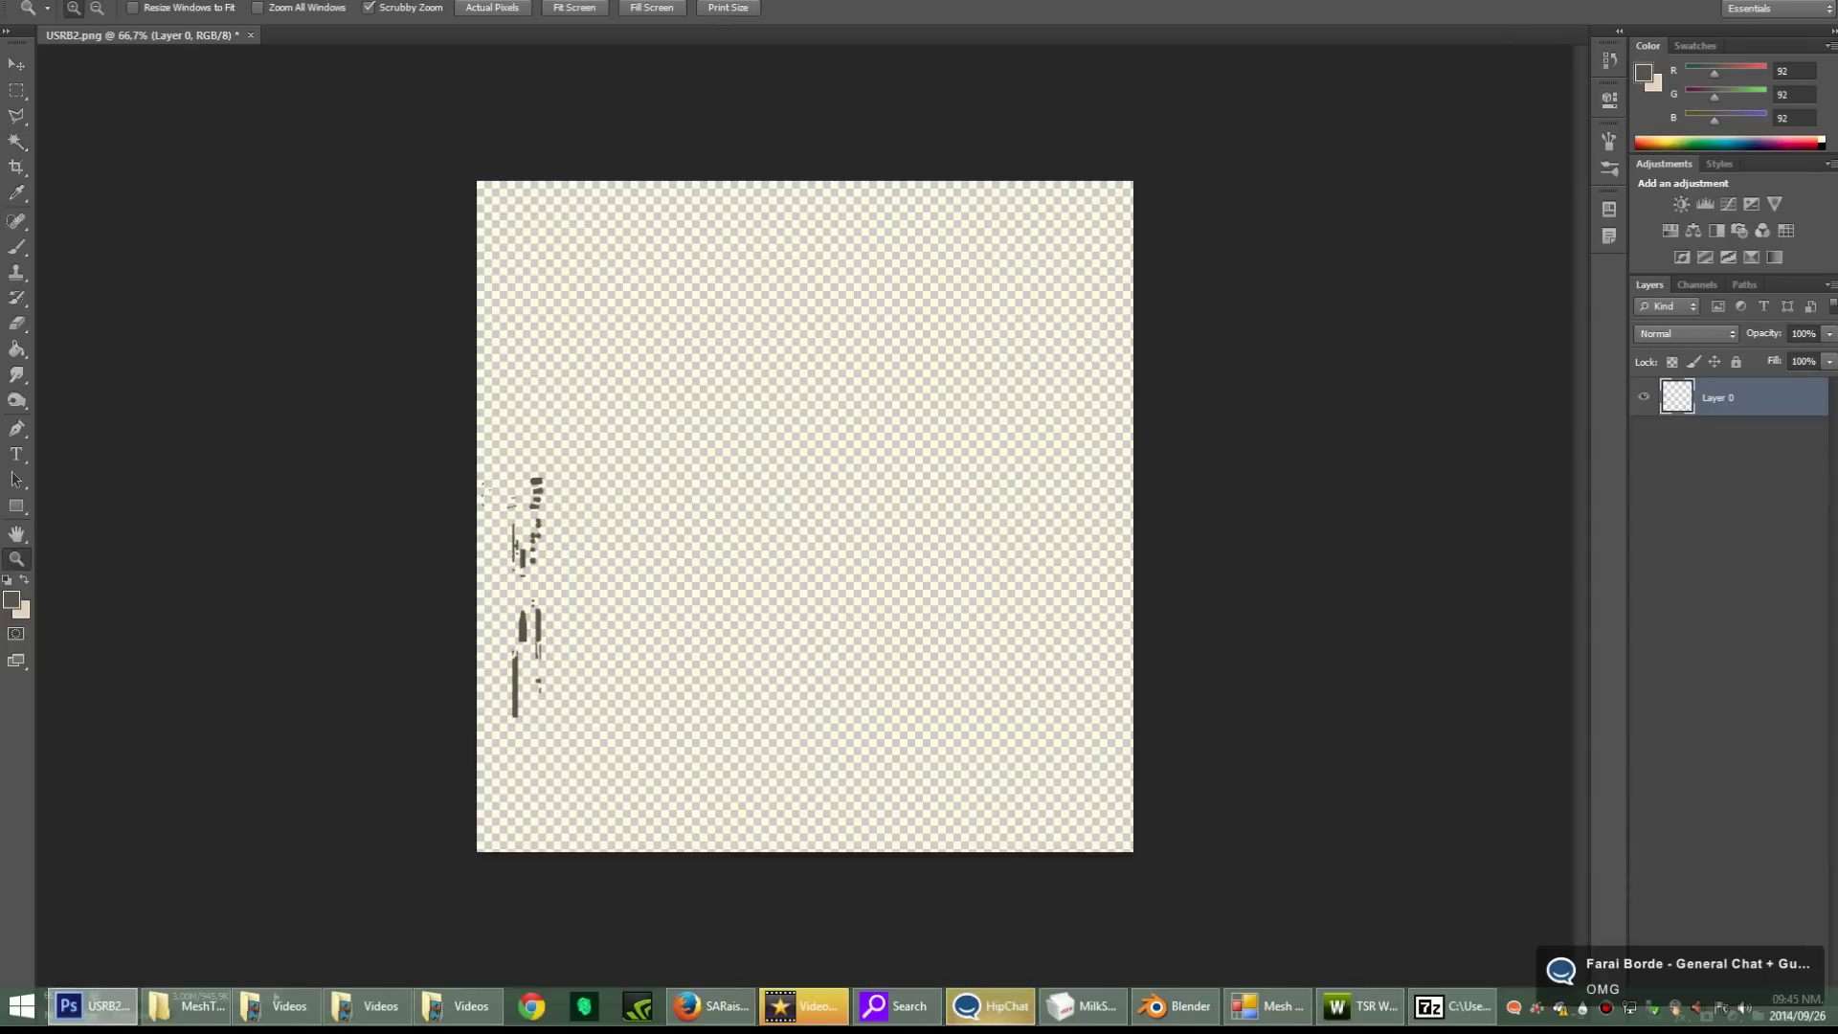
# Step: Check the UV islands in USRB2, switch to TSR Workshop and open the bridle's Mask texture for editing
pyautogui.click(556, 563)
pyautogui.click(586, 559)
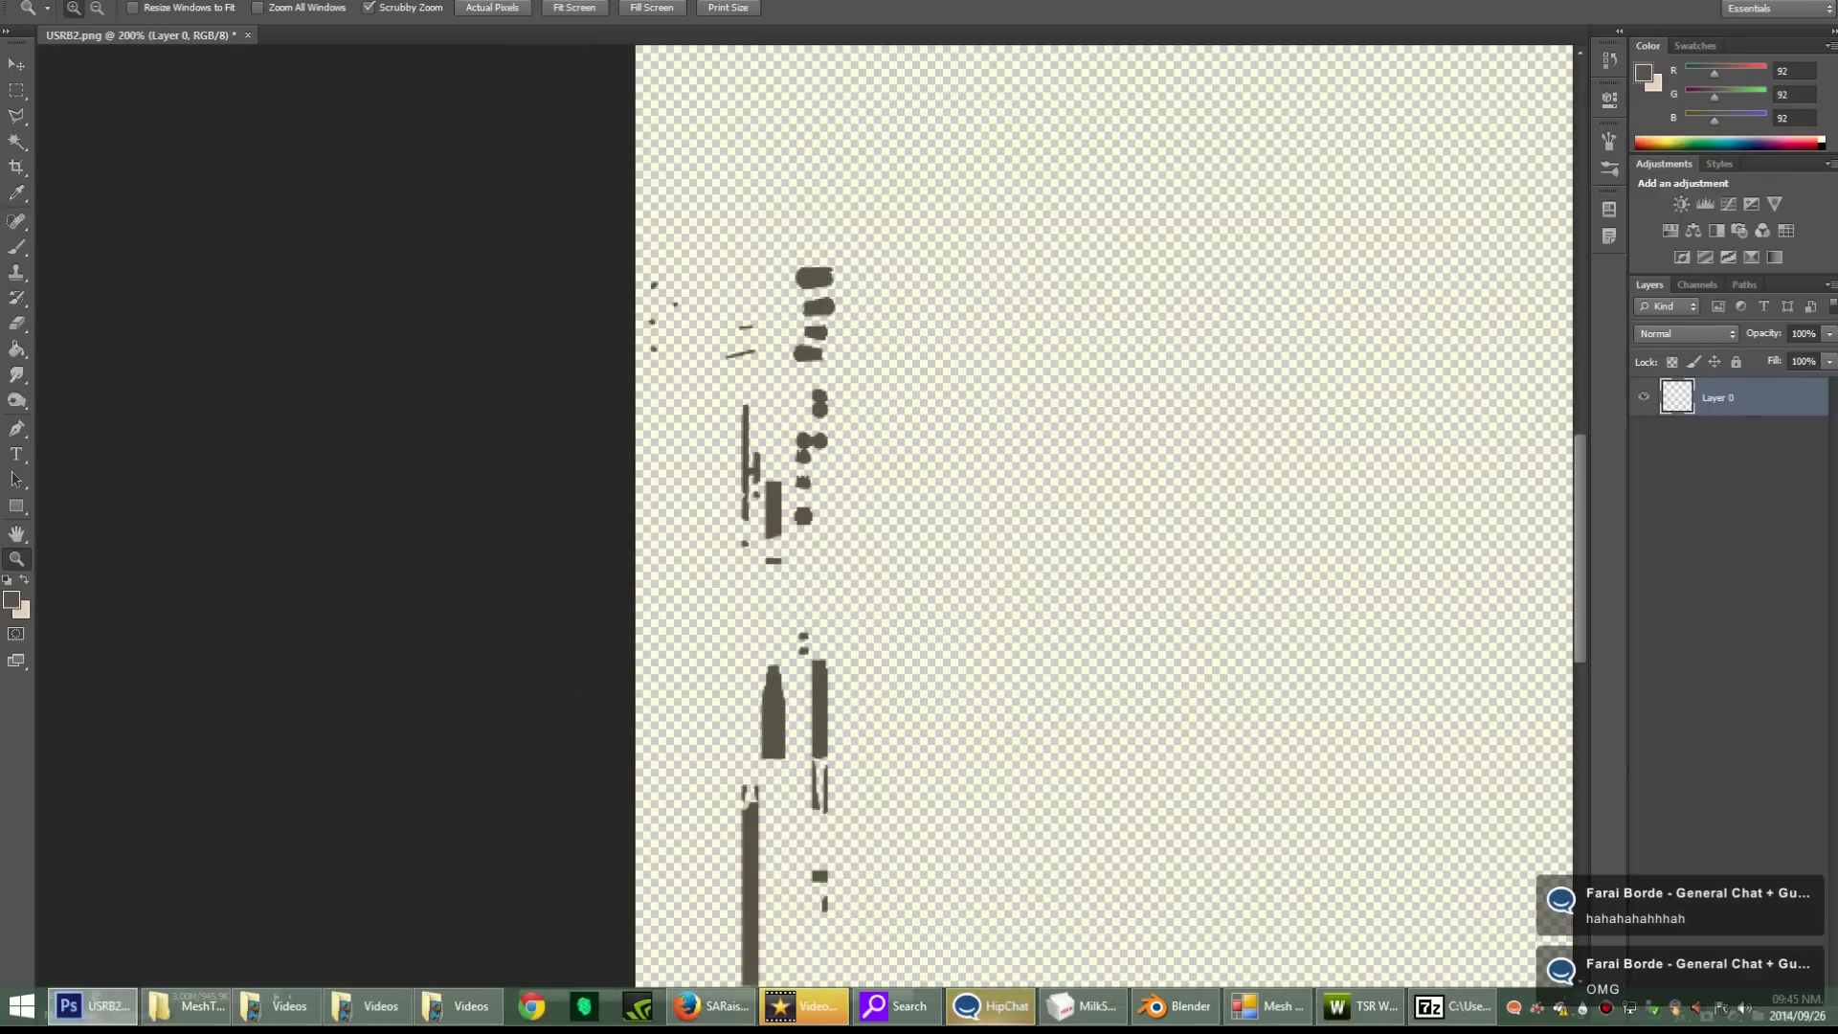
pyautogui.scroll(-2, 1100, 517)
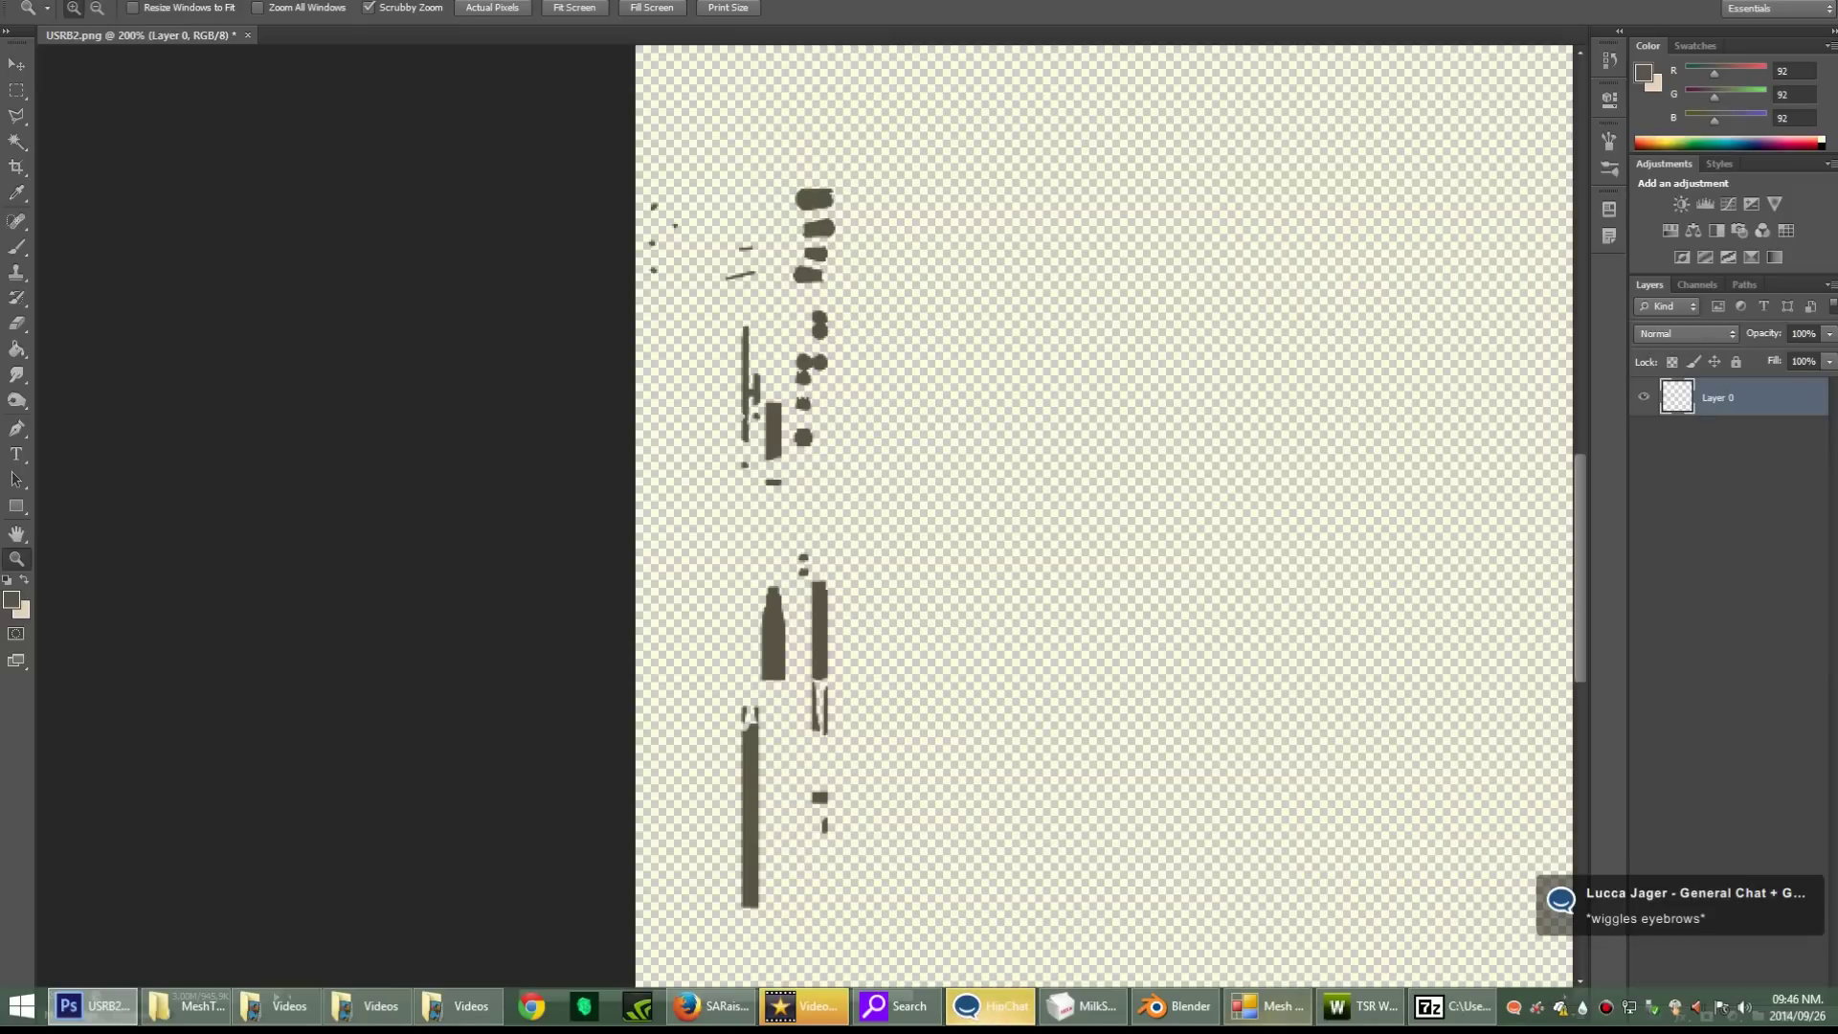
pyautogui.click(1359, 1007)
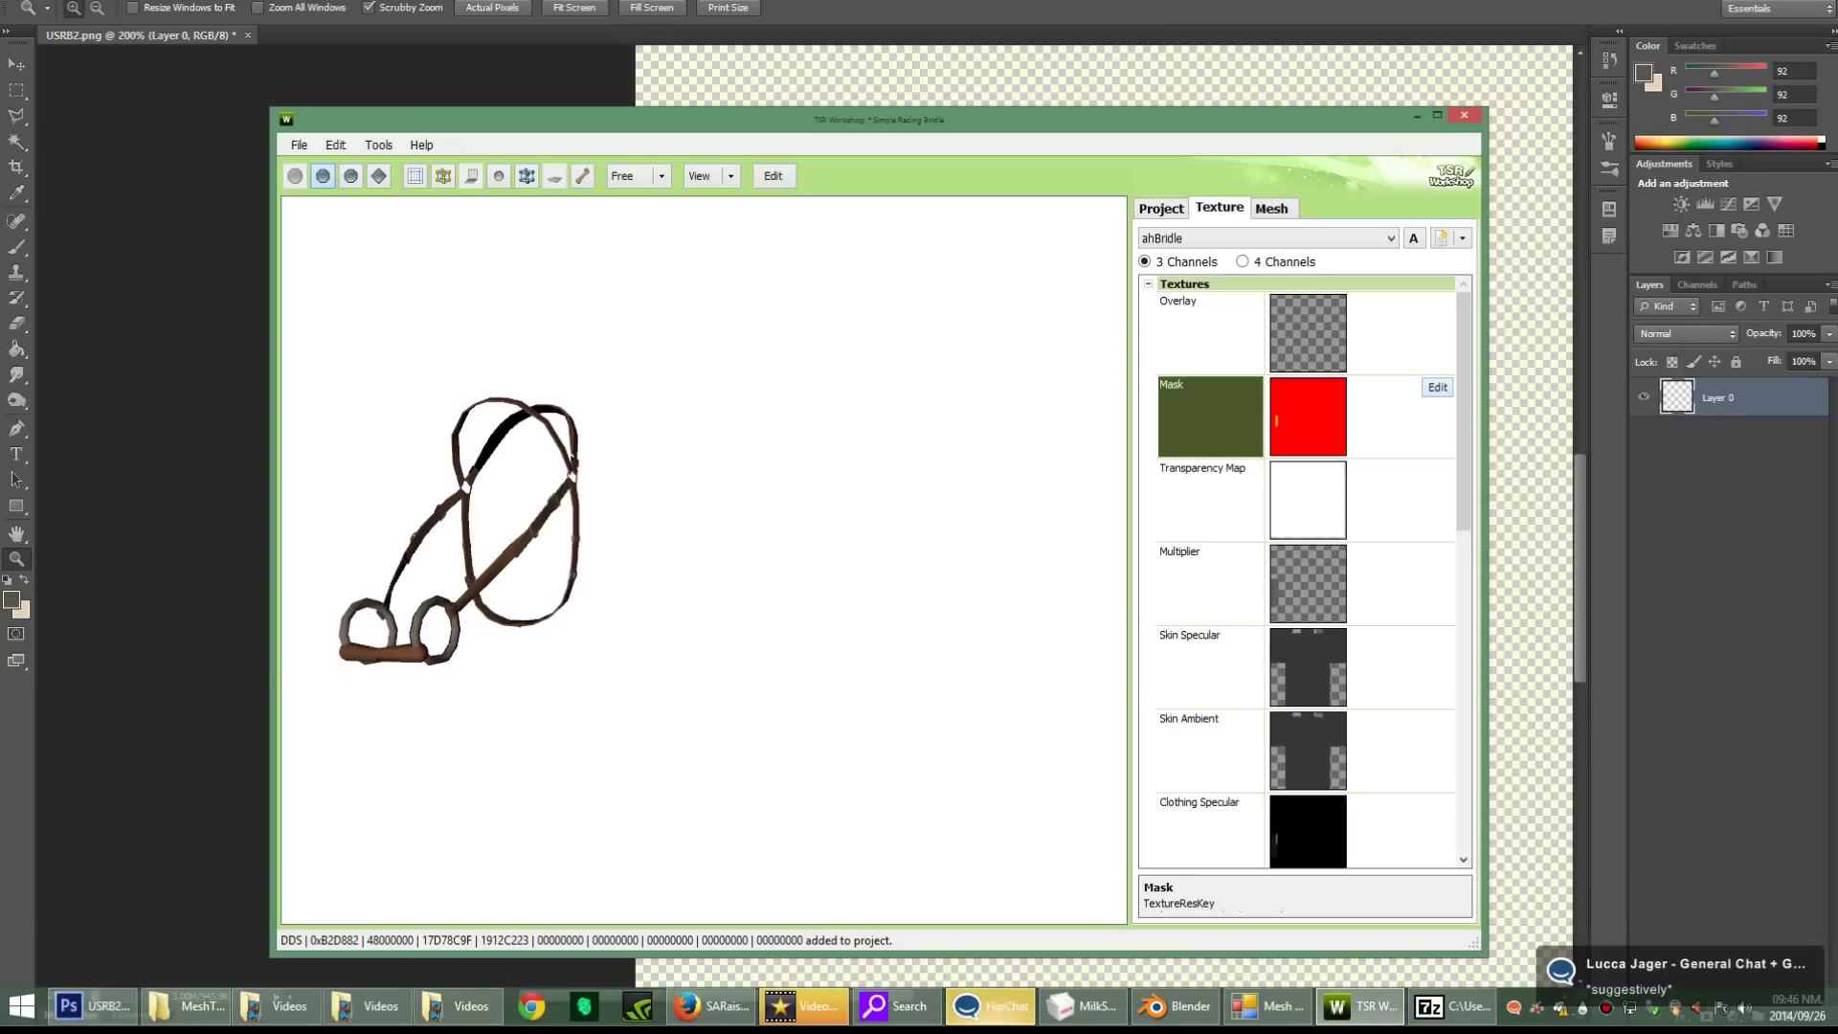
pyautogui.click(1437, 388)
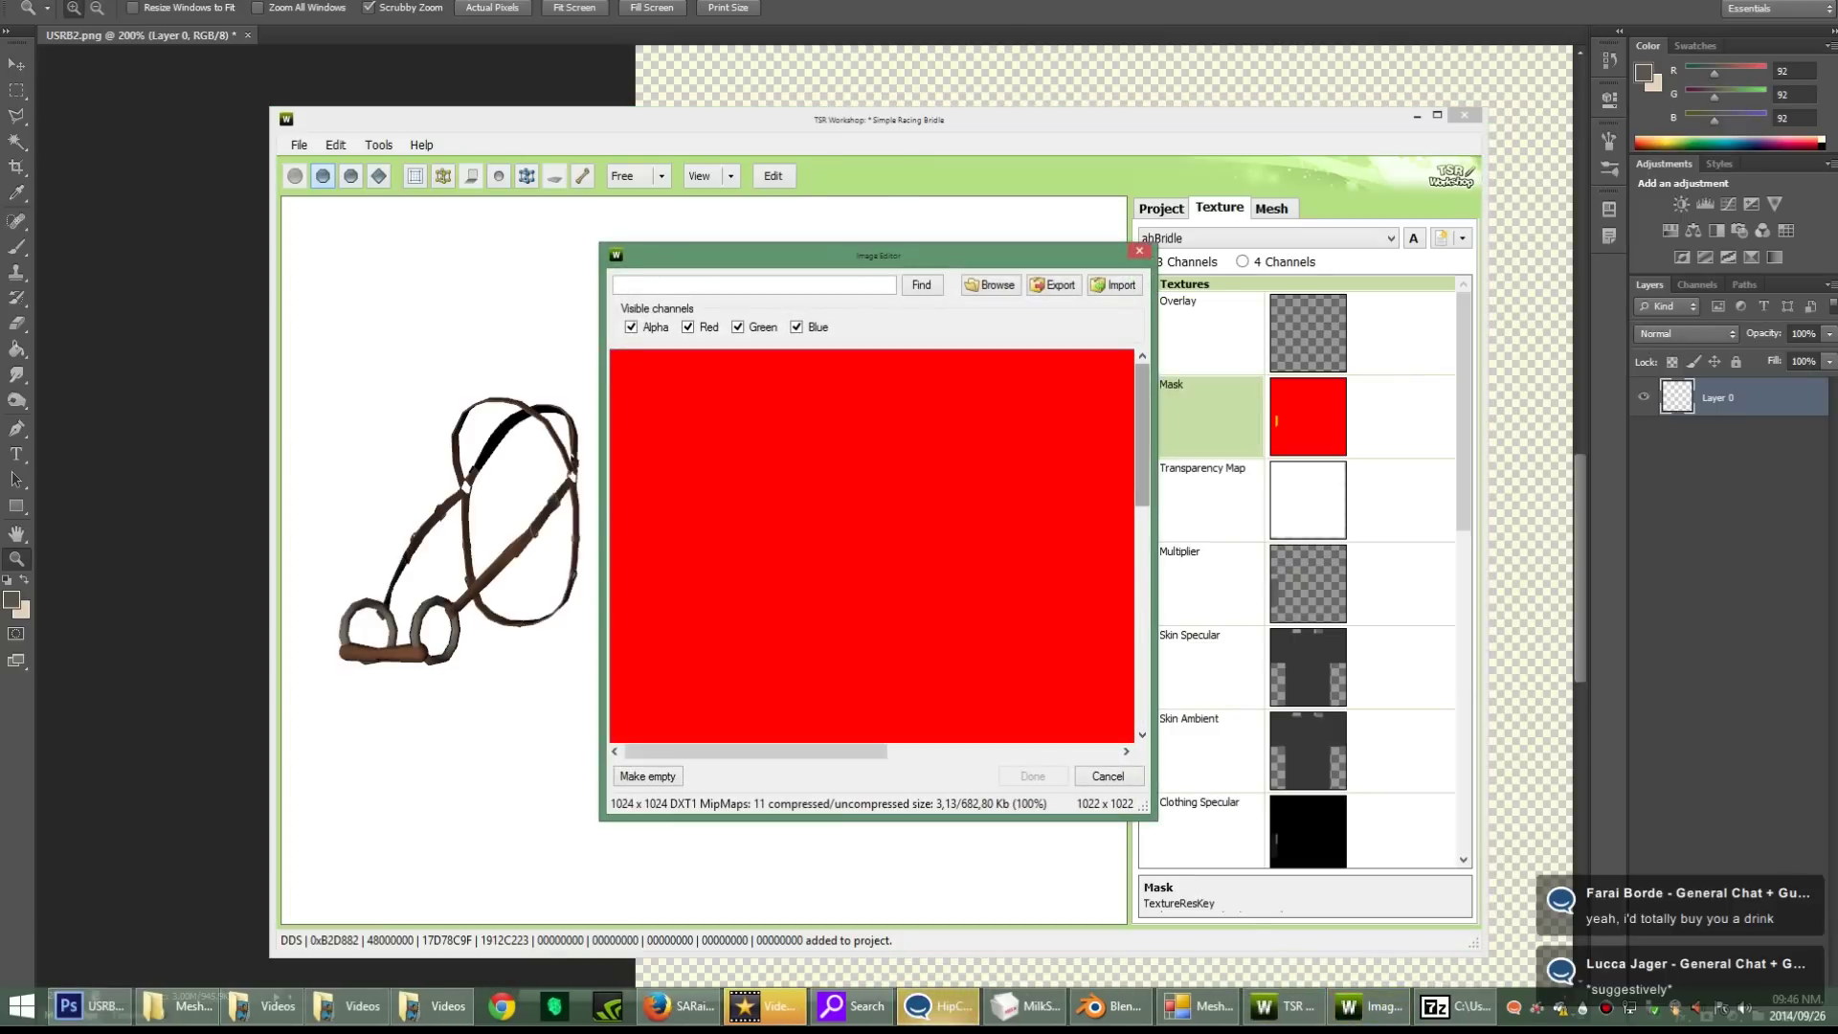
pyautogui.scroll(3, 872, 544)
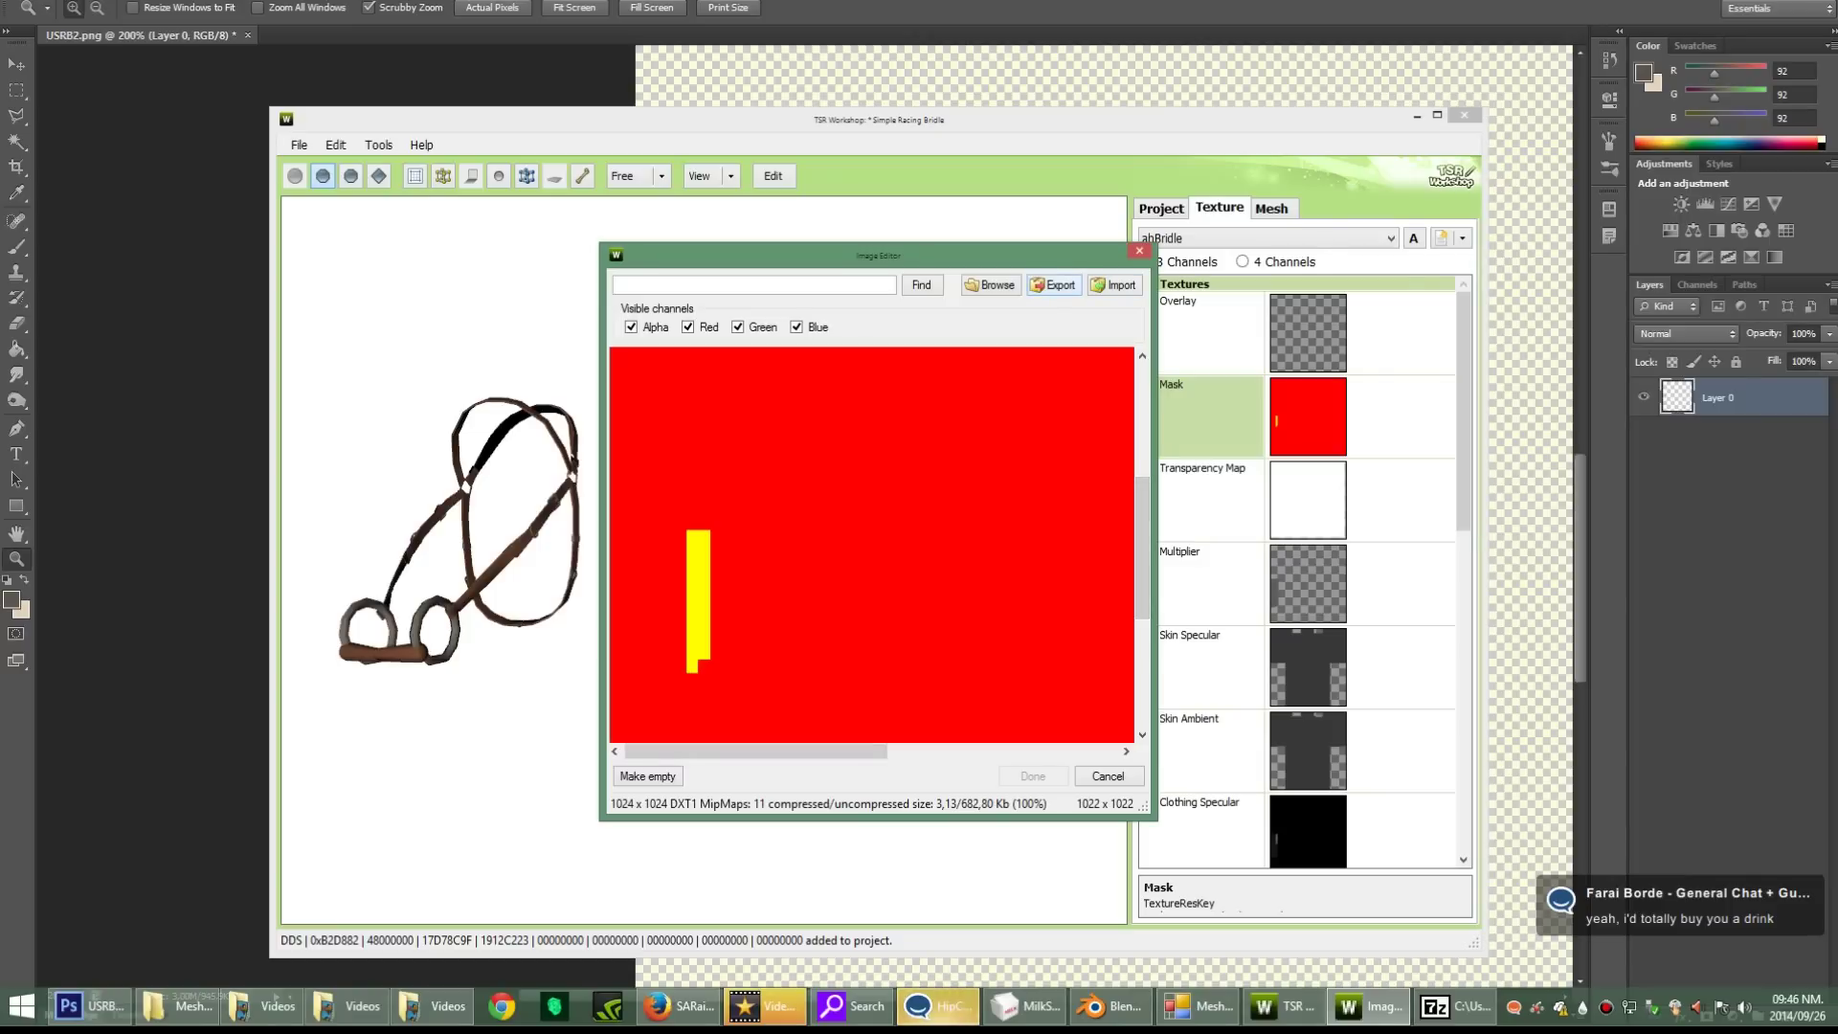
# Step: Export the Mask texture to the Documents library as a PNG, keeping the suggested file name
pyautogui.click(1053, 284)
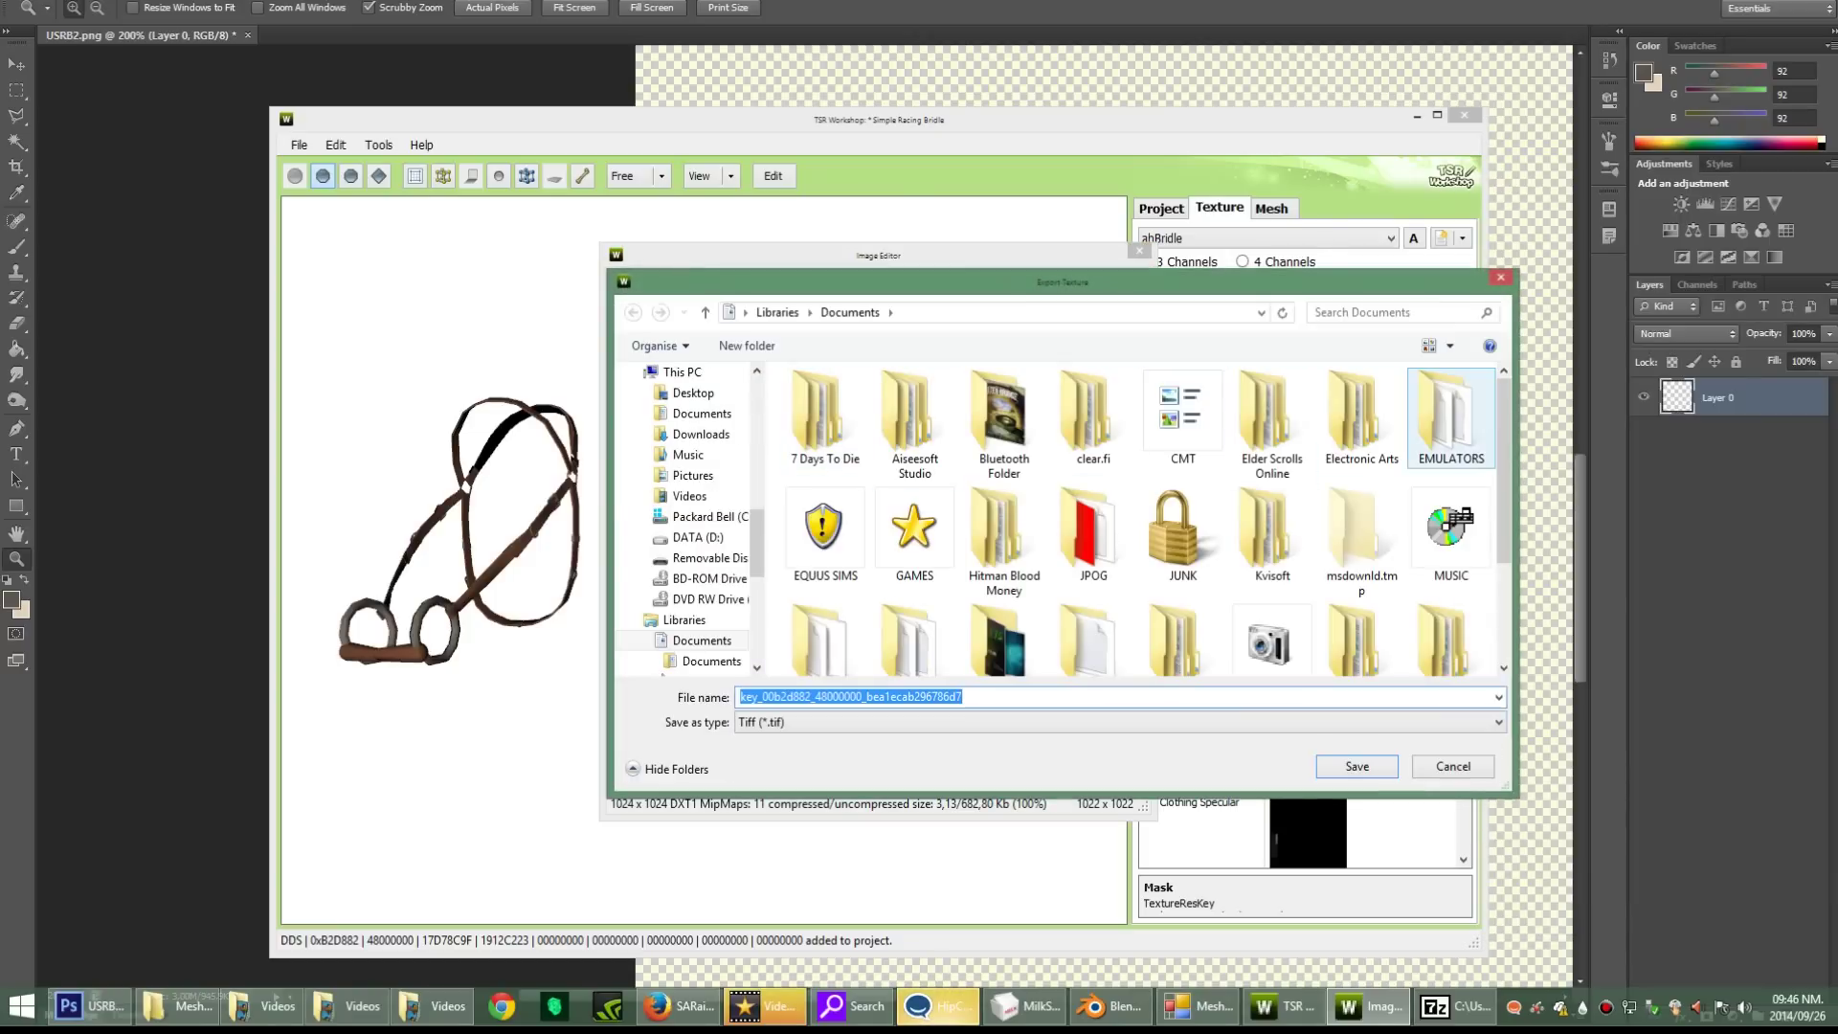
pyautogui.moveTo(1503, 460); pyautogui.dragTo(1504, 557)
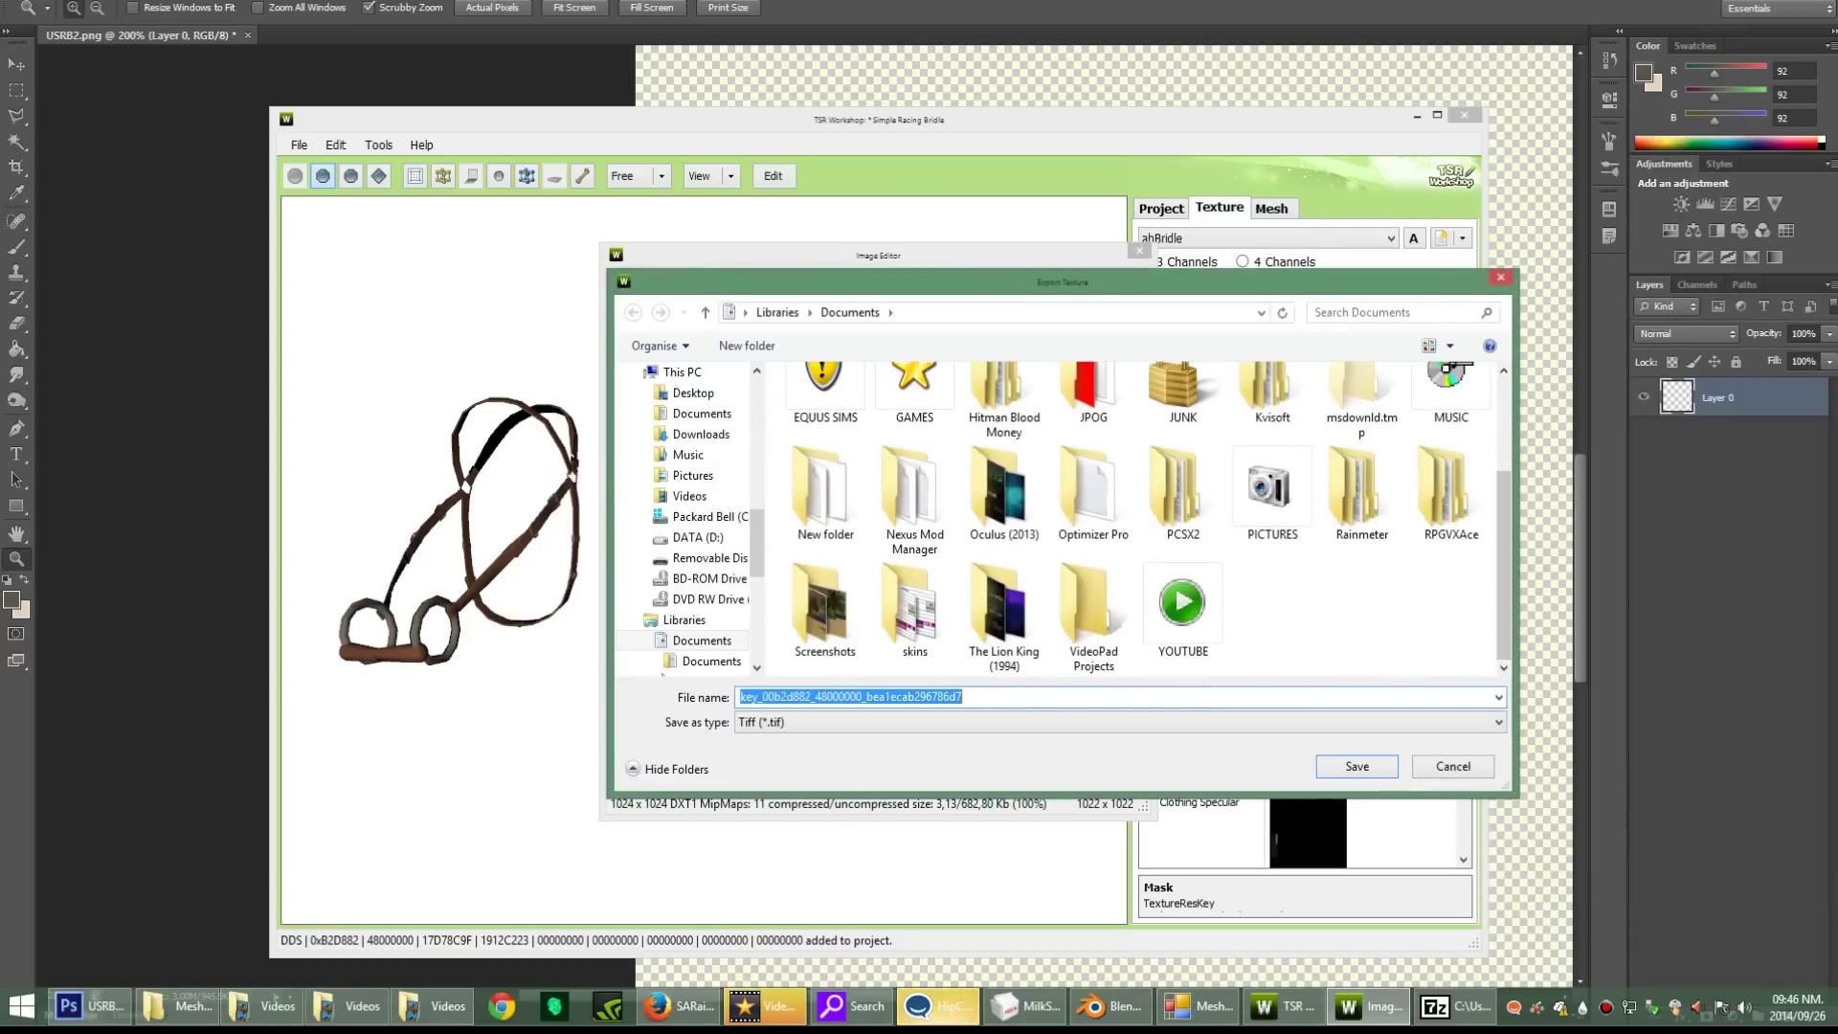
pyautogui.click(1498, 723)
pyautogui.click(1474, 756)
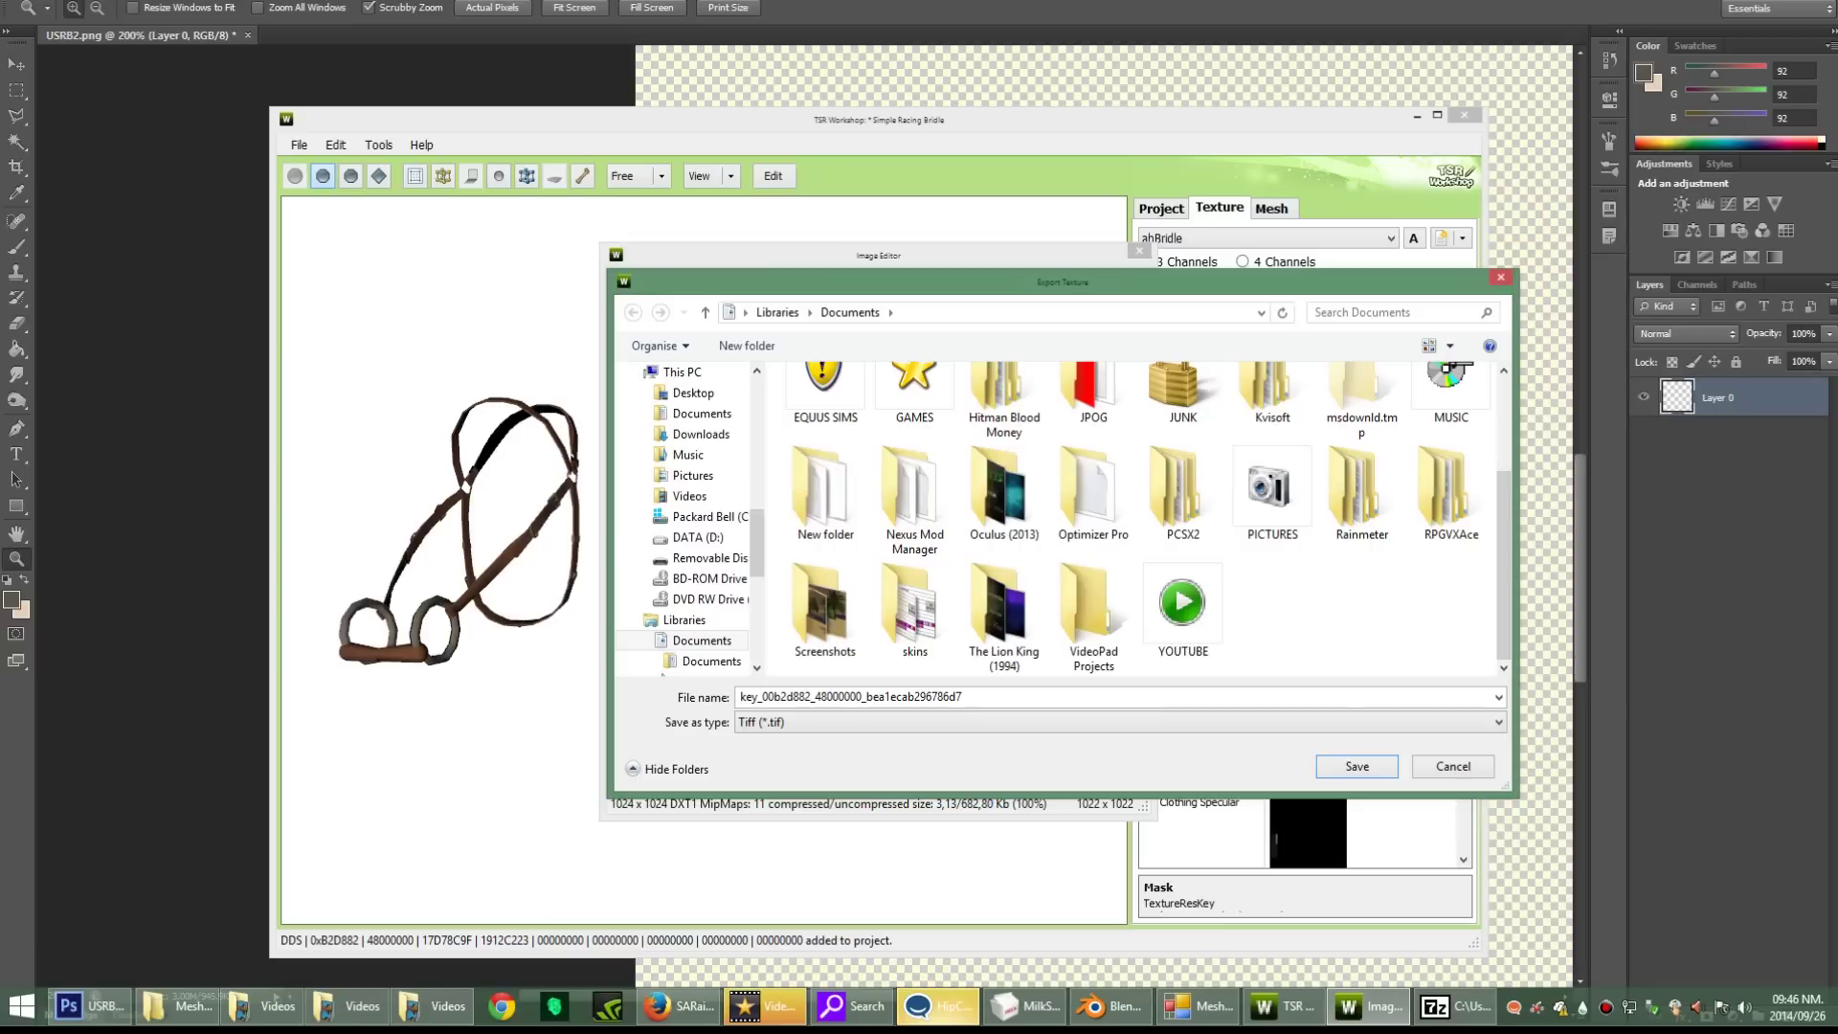
pyautogui.click(1493, 724)
pyautogui.click(1436, 772)
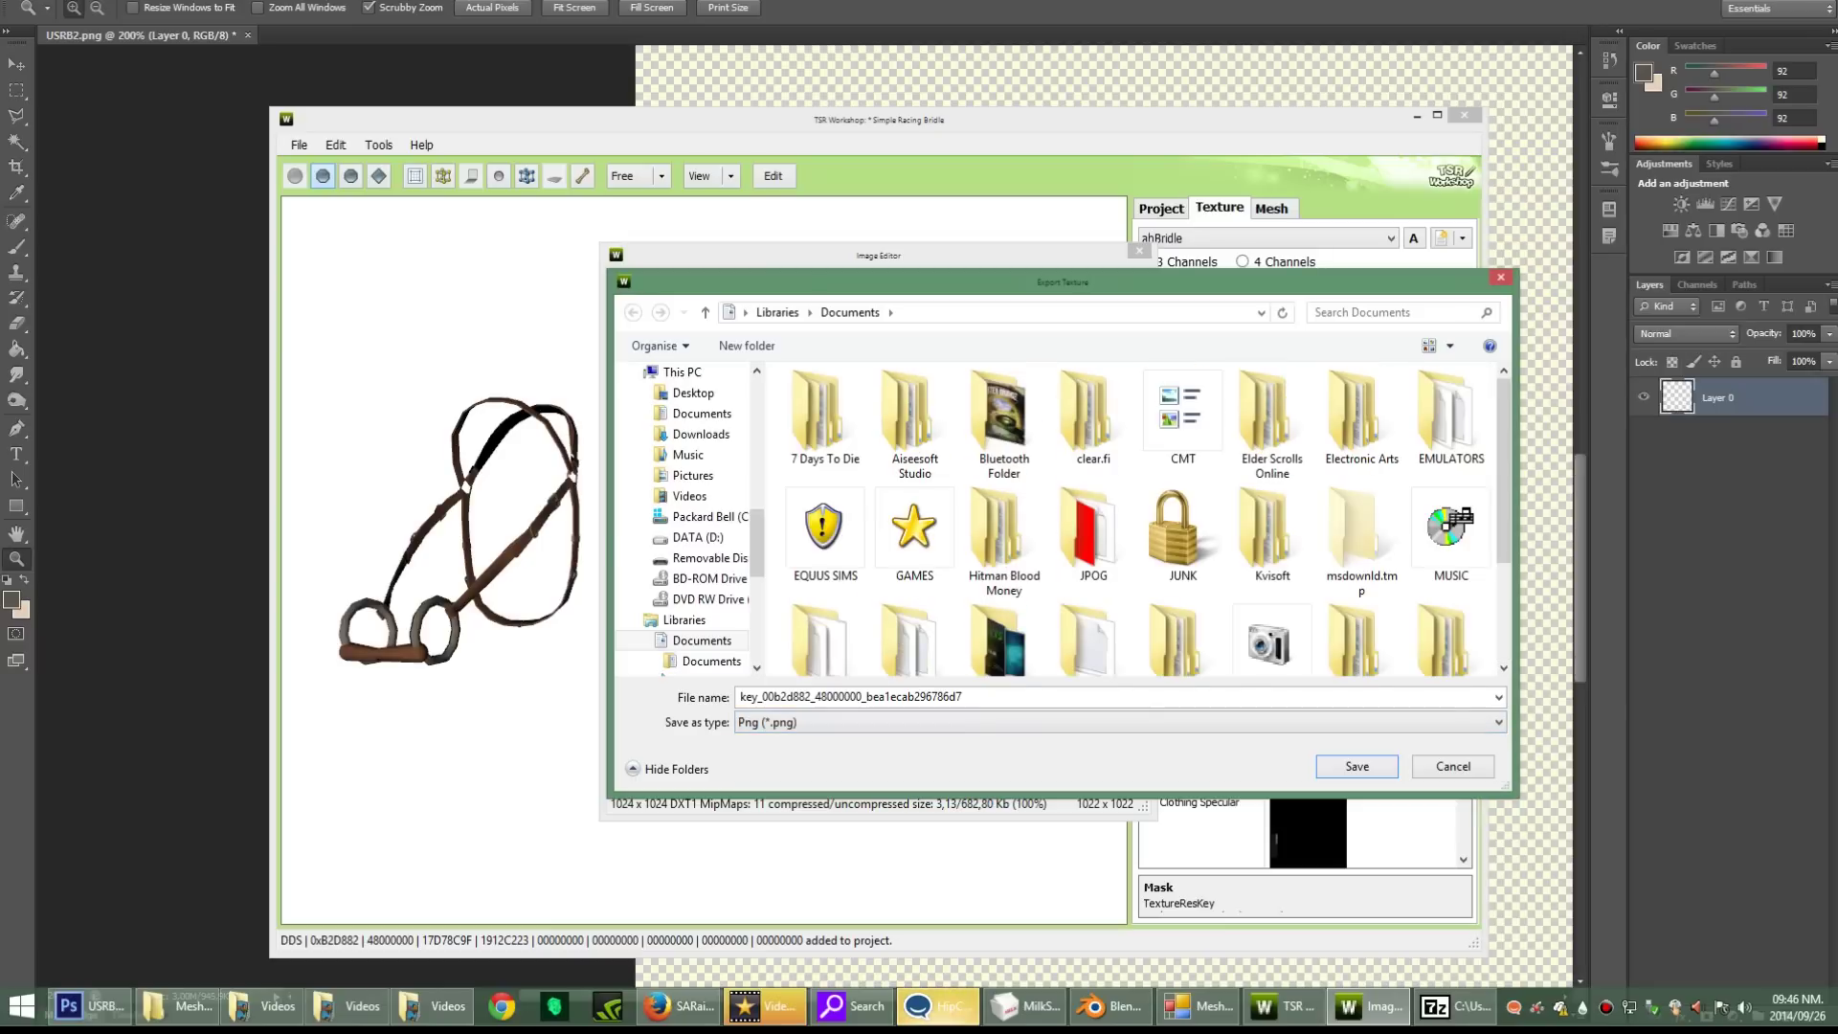
pyautogui.press('Return')
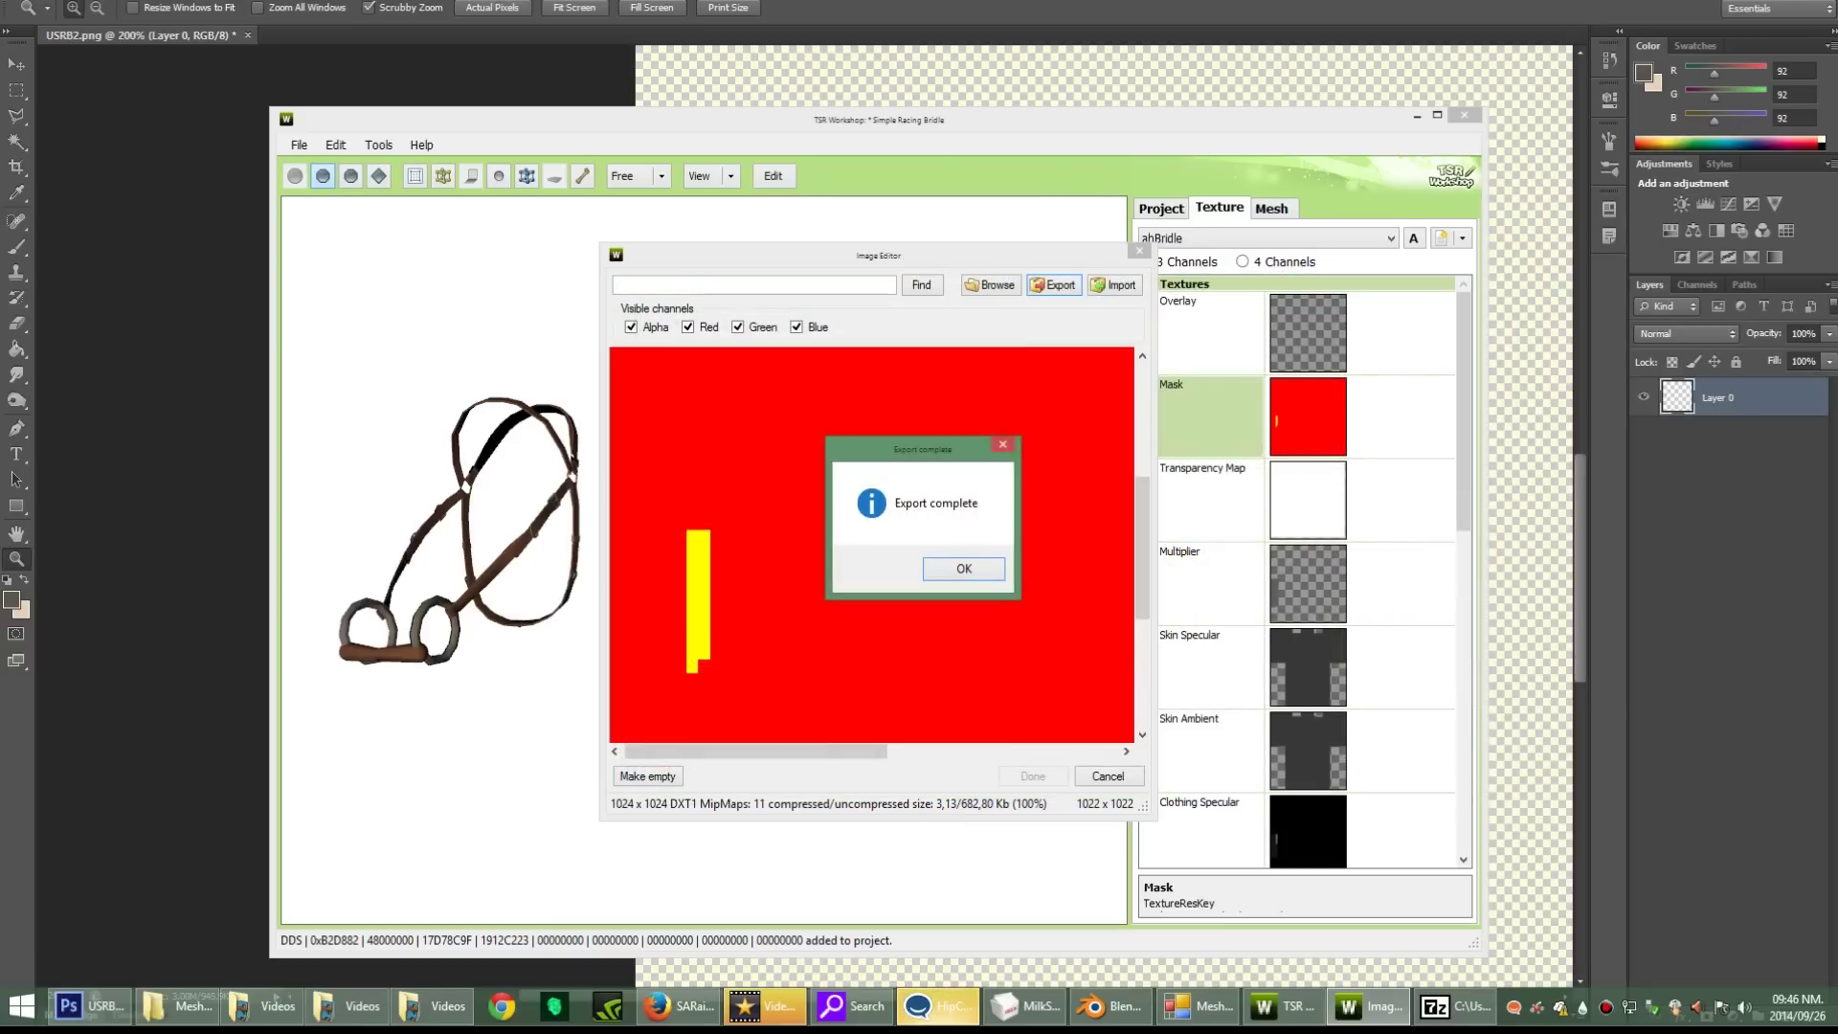
pyautogui.press('Return')
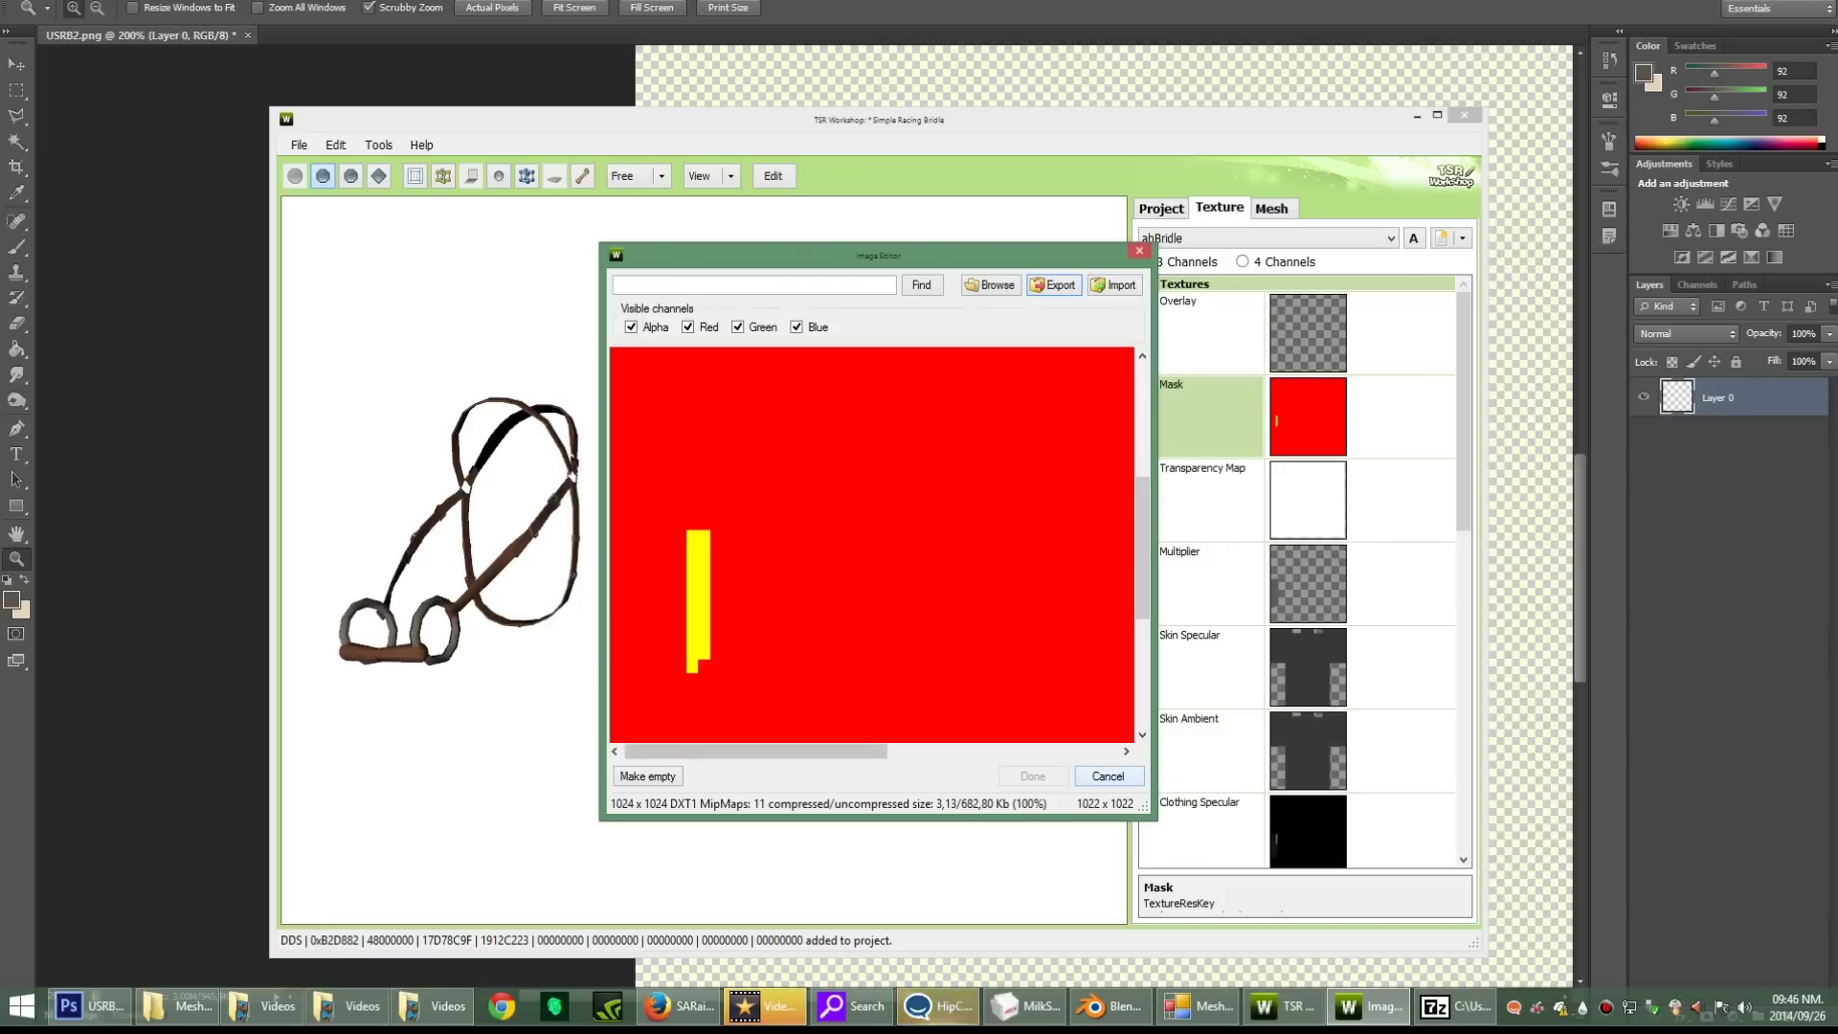
# Step: Switch to Photoshop and open the exported red mask PNG from Documents
pyautogui.hotkey('alt', 'Tab')
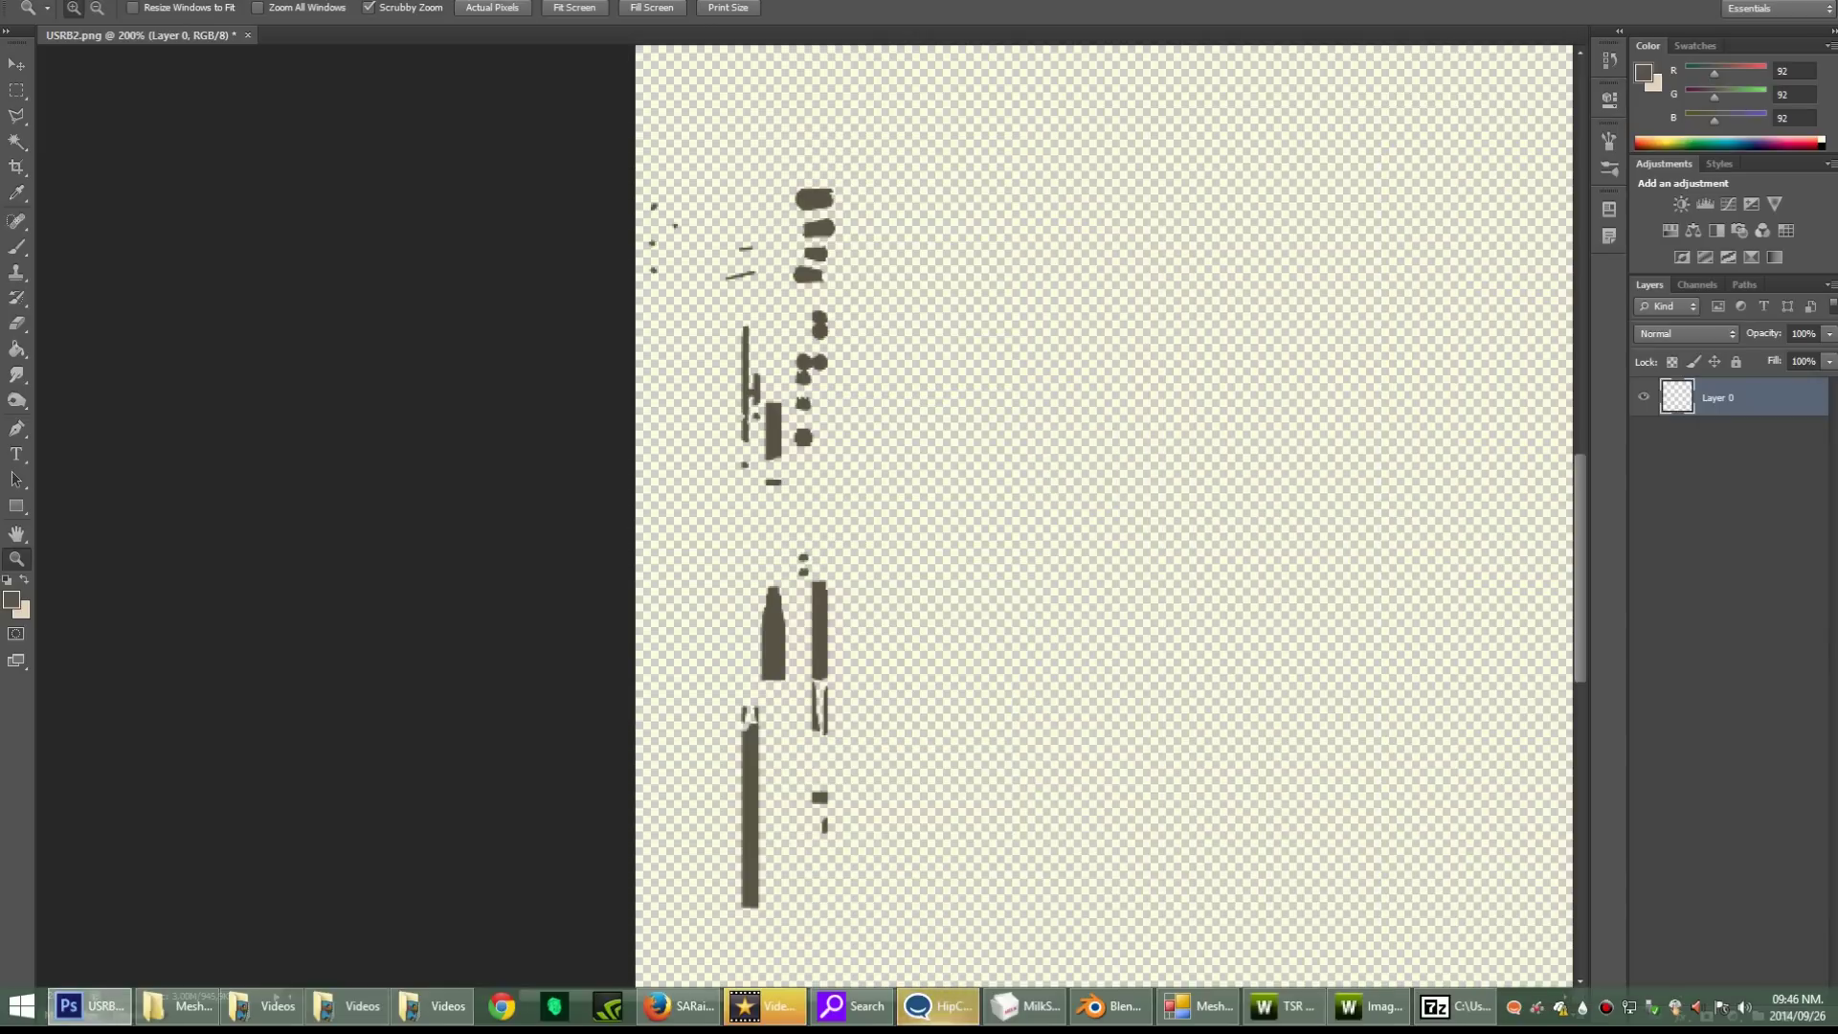
pyautogui.click(48, 1)
pyautogui.click(67, 16)
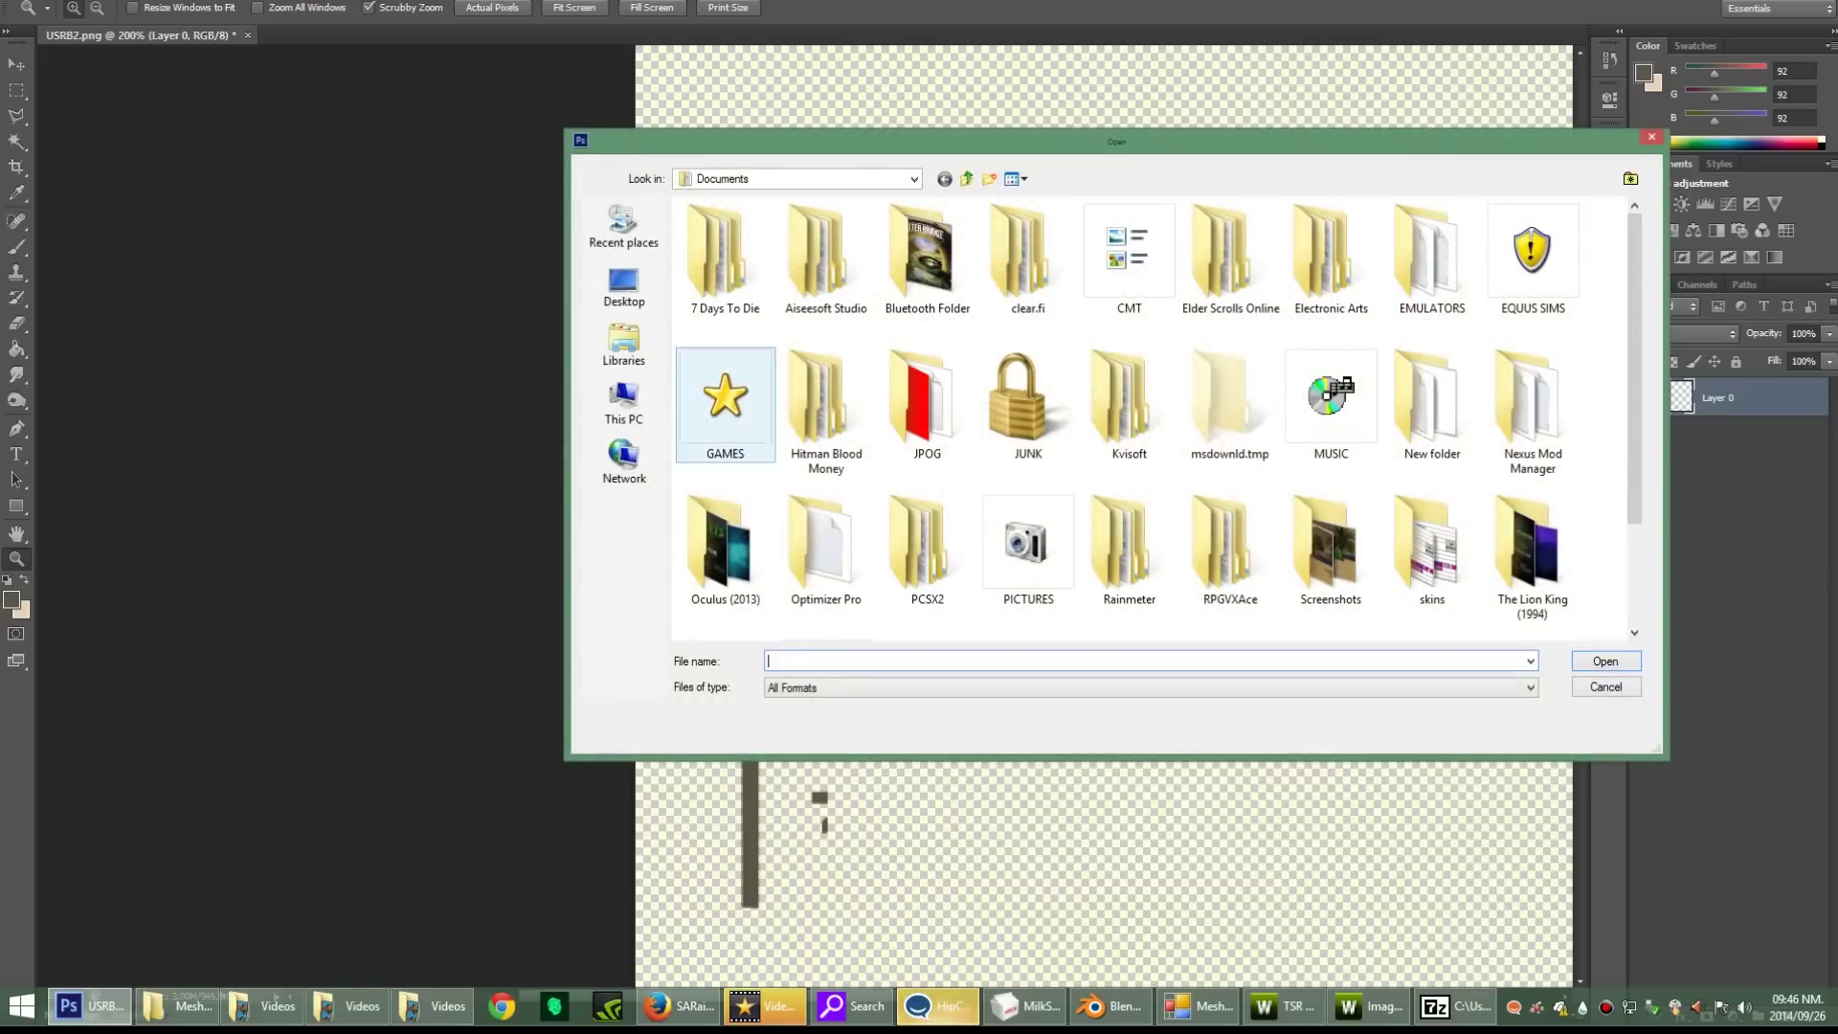
pyautogui.moveTo(1633, 469); pyautogui.dragTo(1634, 570)
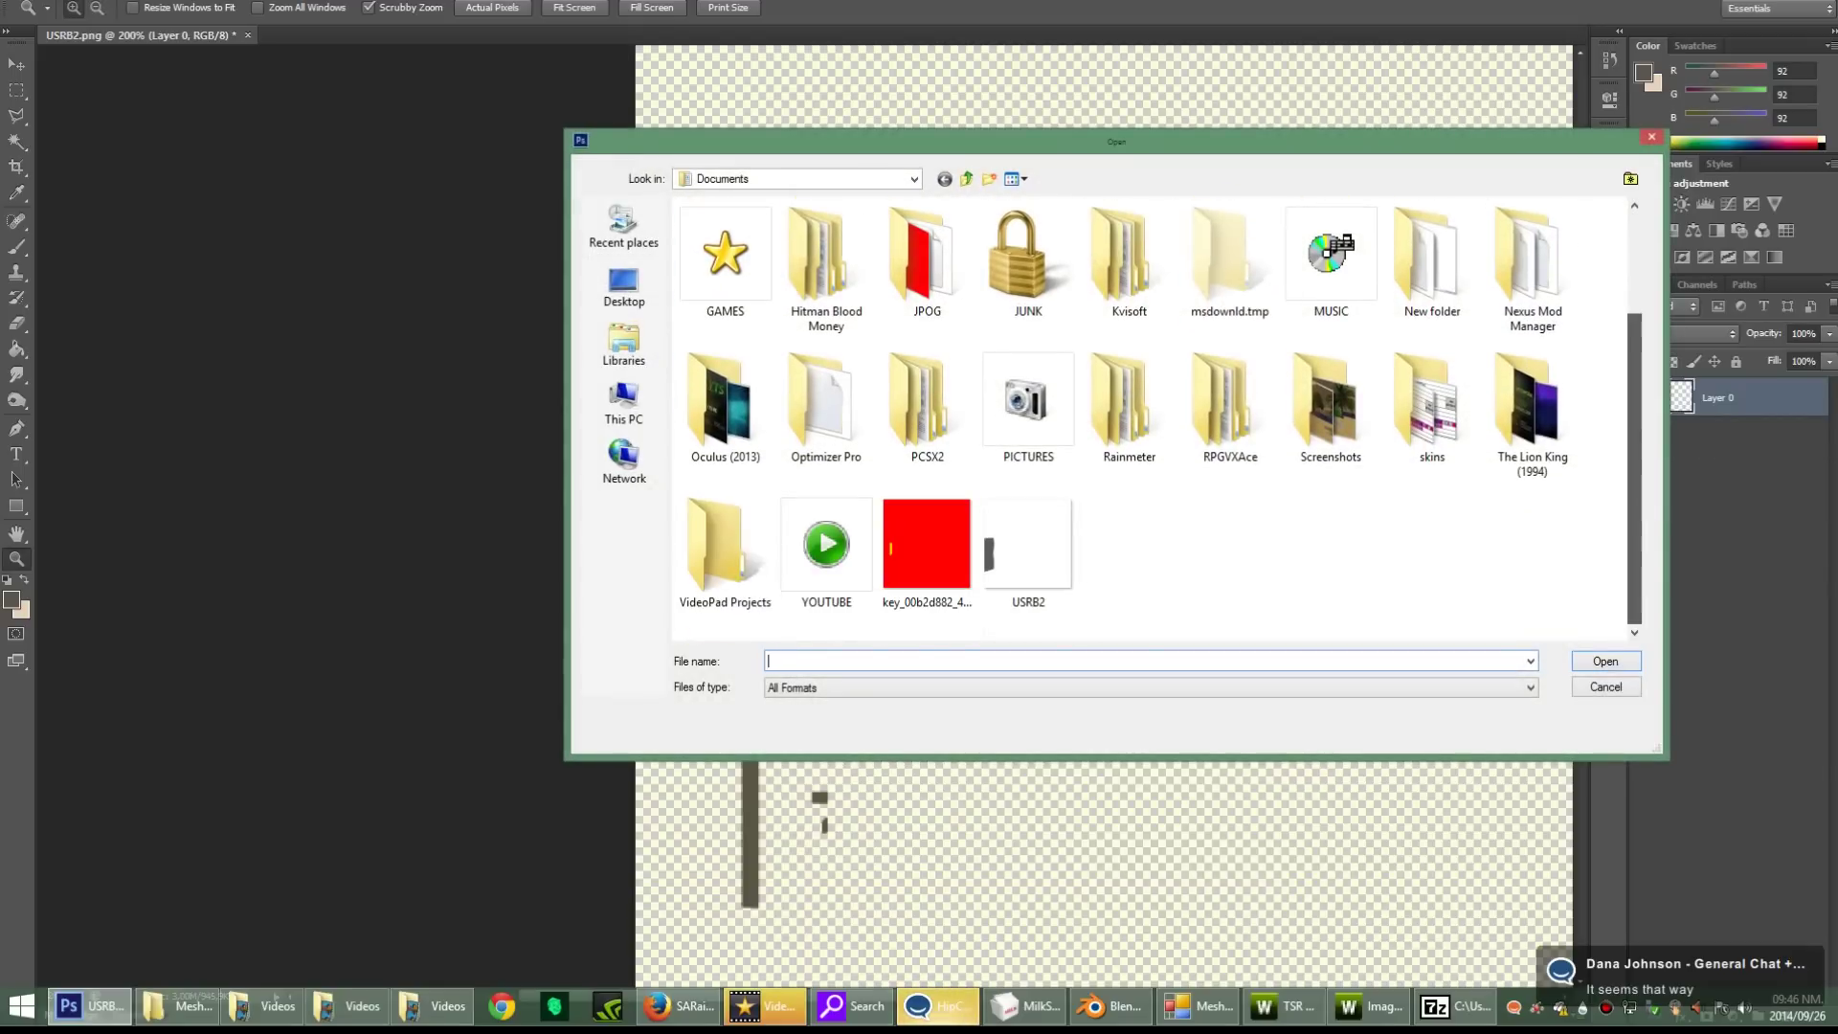
pyautogui.doubleClick(926, 542)
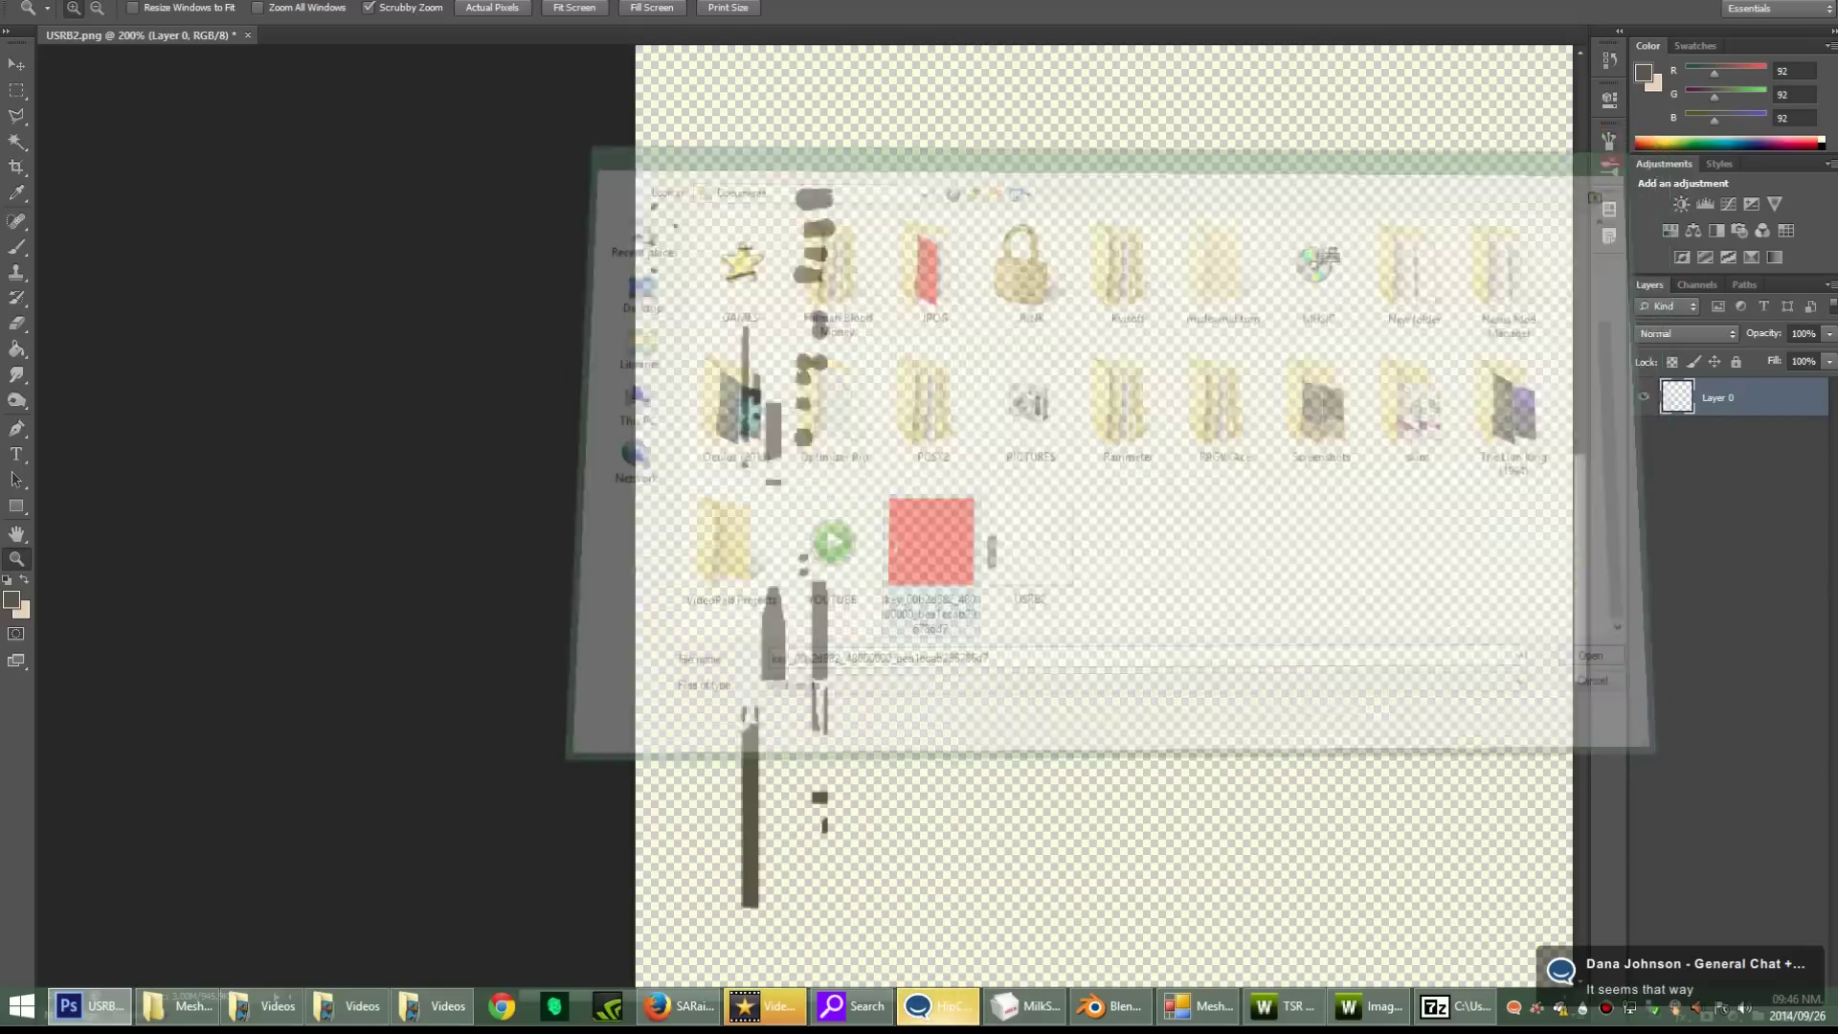
# Step: Copy the whole mask image into USRB2 as a new layer and place Layer 0 above it
pyautogui.click(143, 35)
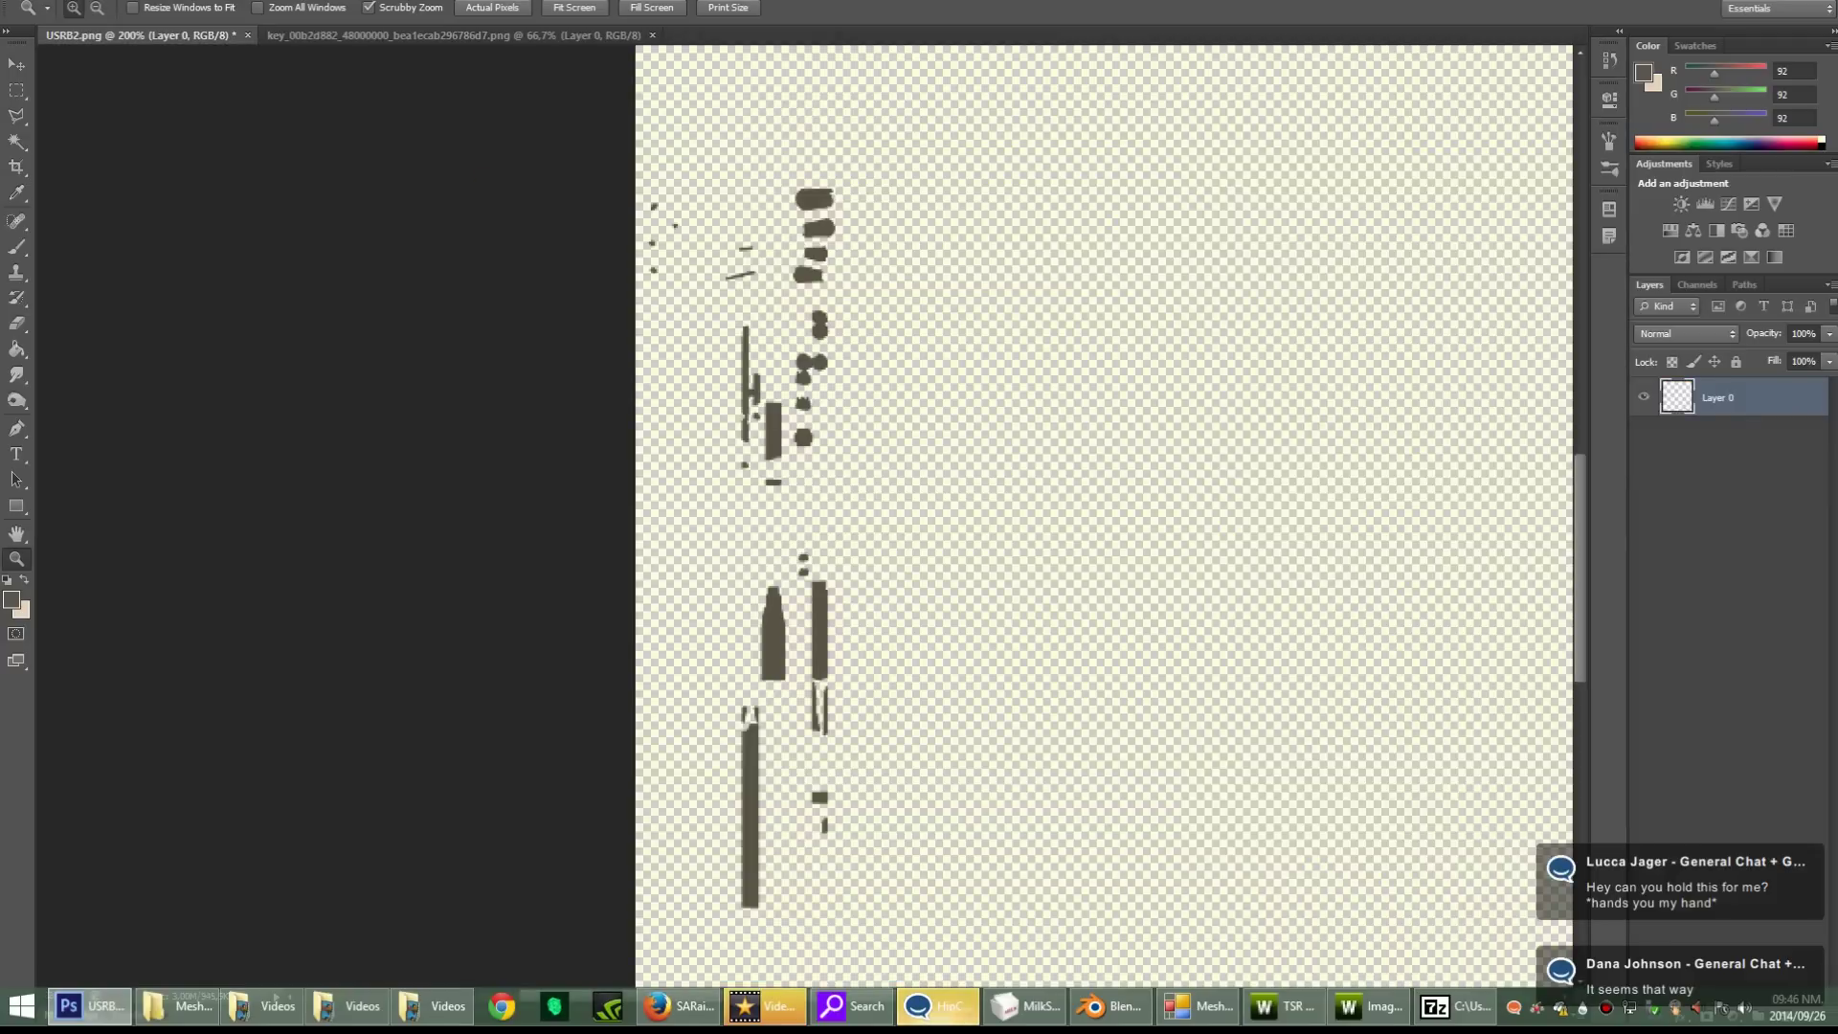
pyautogui.click(16, 90)
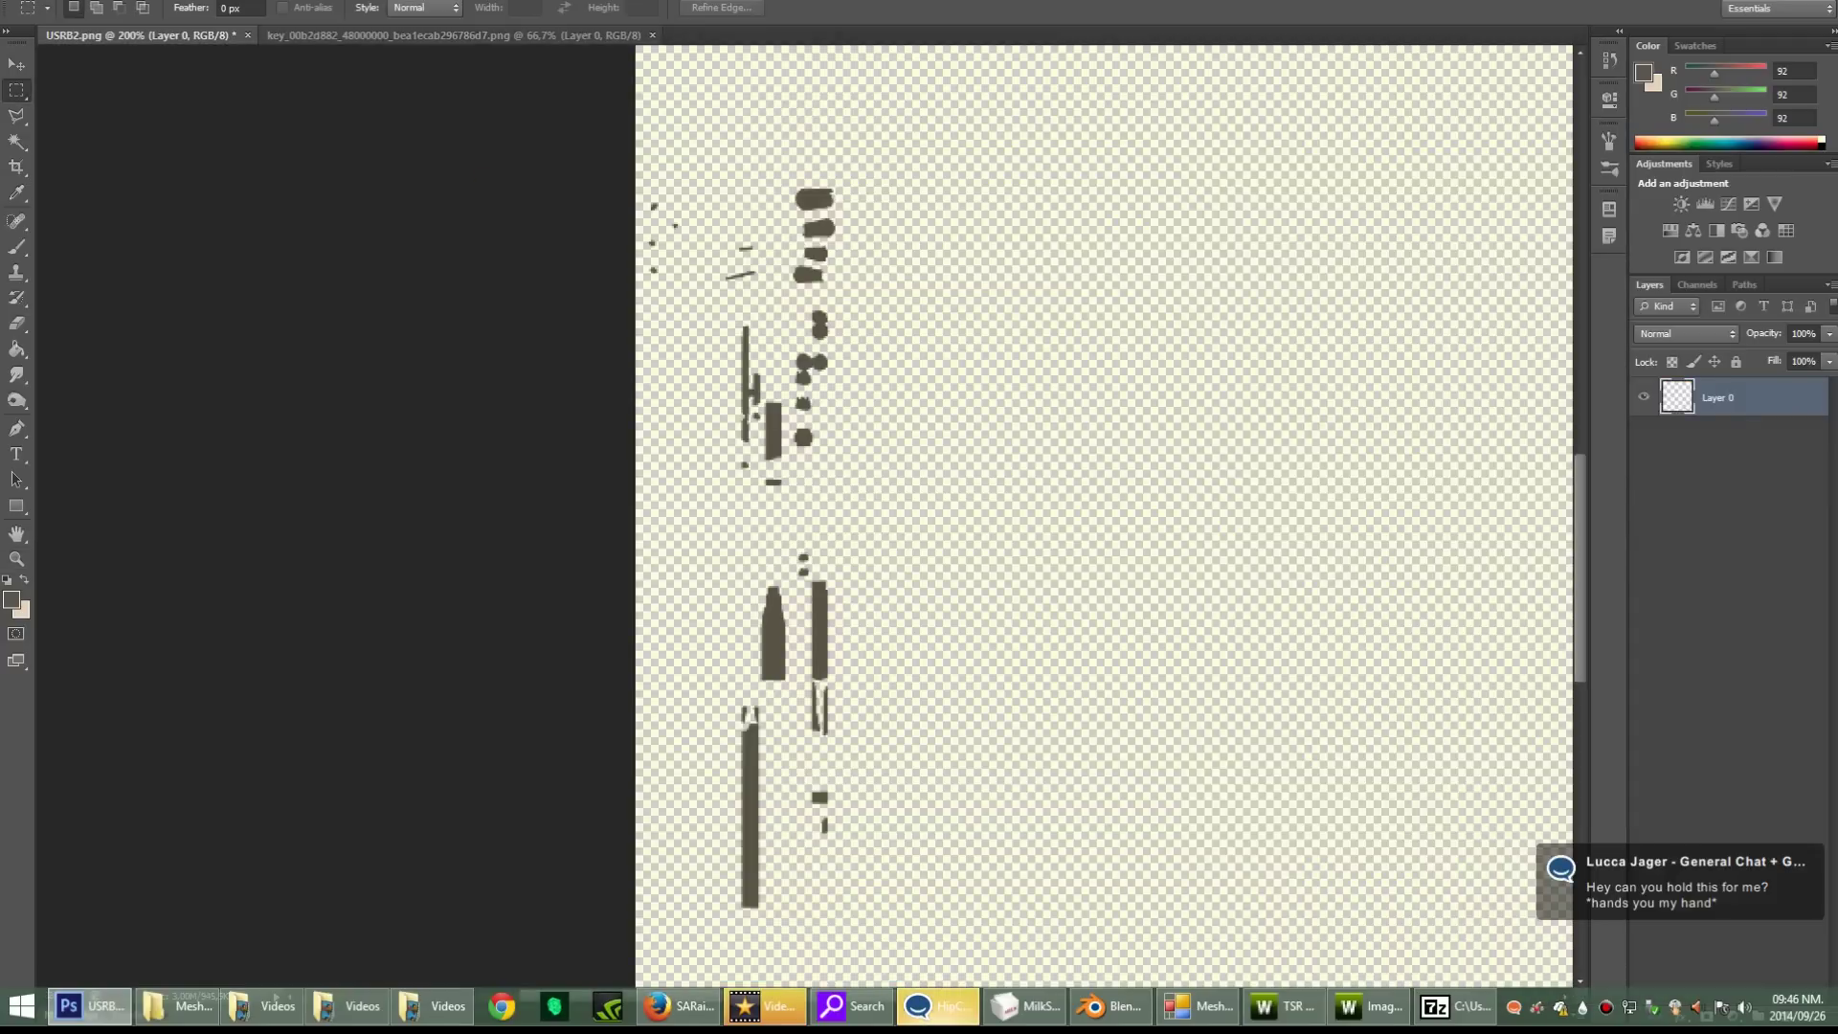
pyautogui.click(454, 36)
pyautogui.moveTo(459, 164); pyautogui.dragTo(1378, 857)
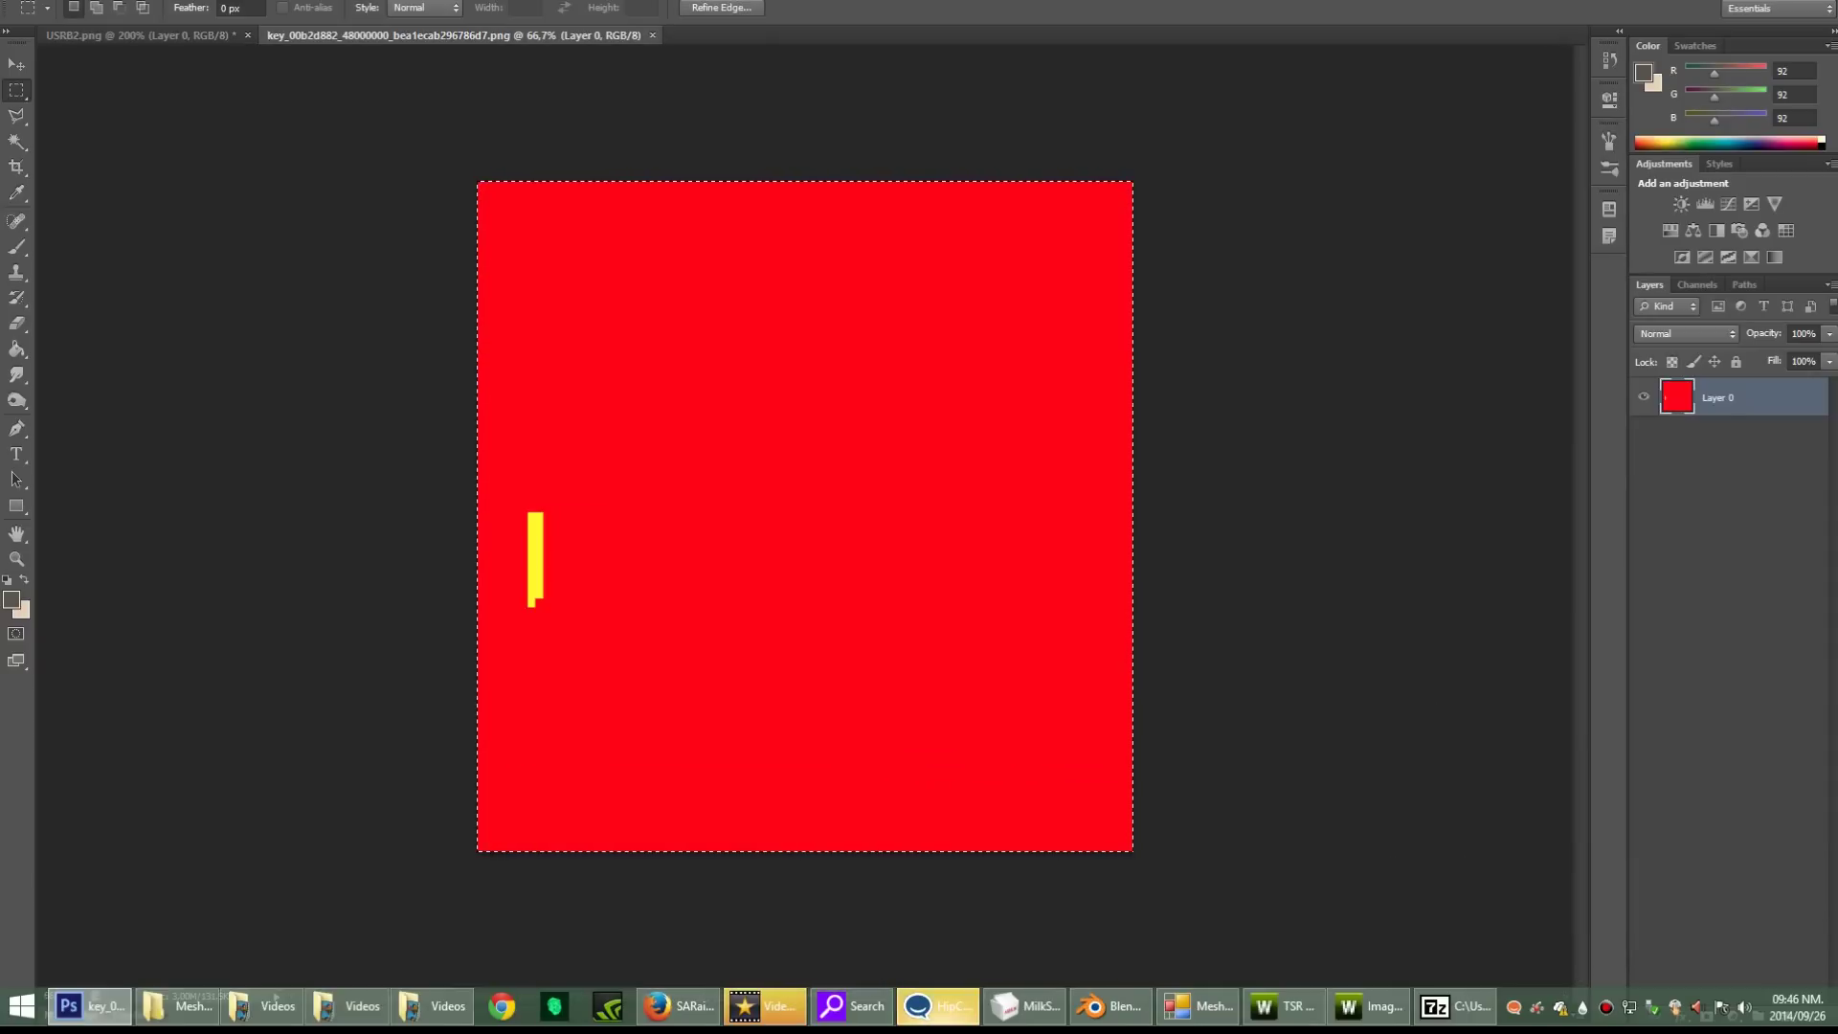
pyautogui.click(141, 36)
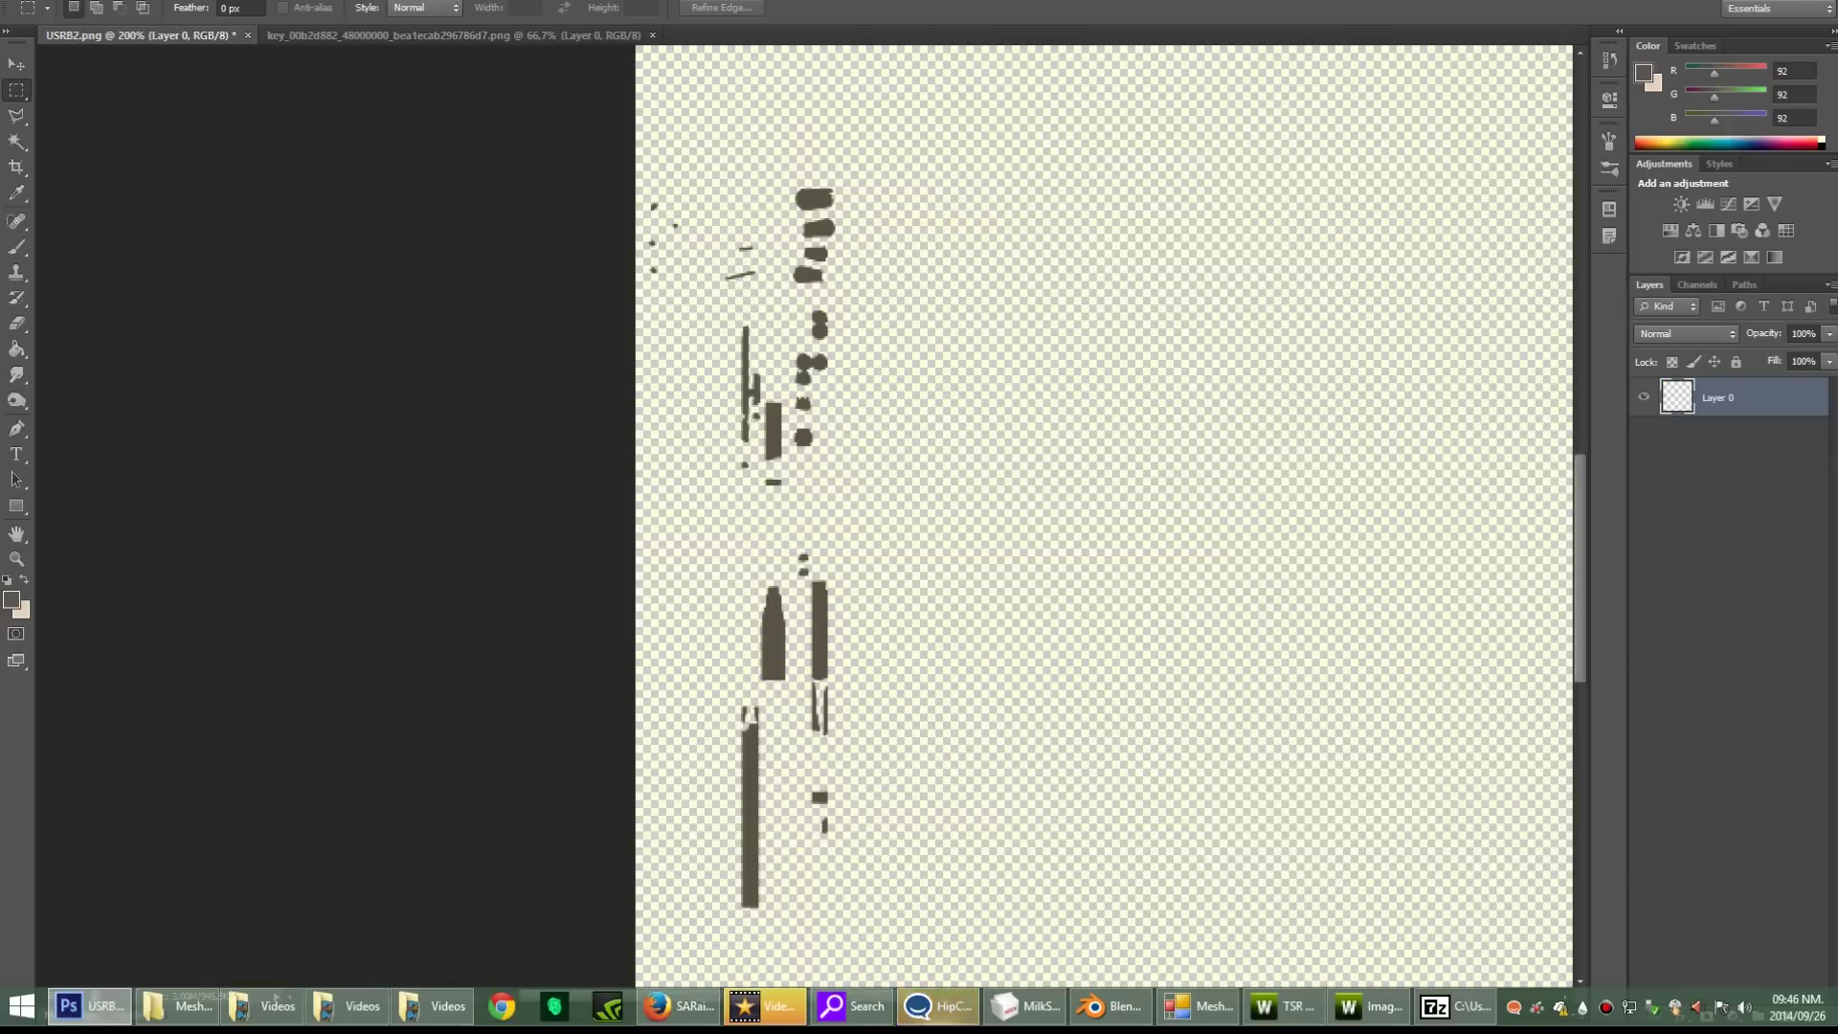
pyautogui.hotkey('ctrl', 'v')
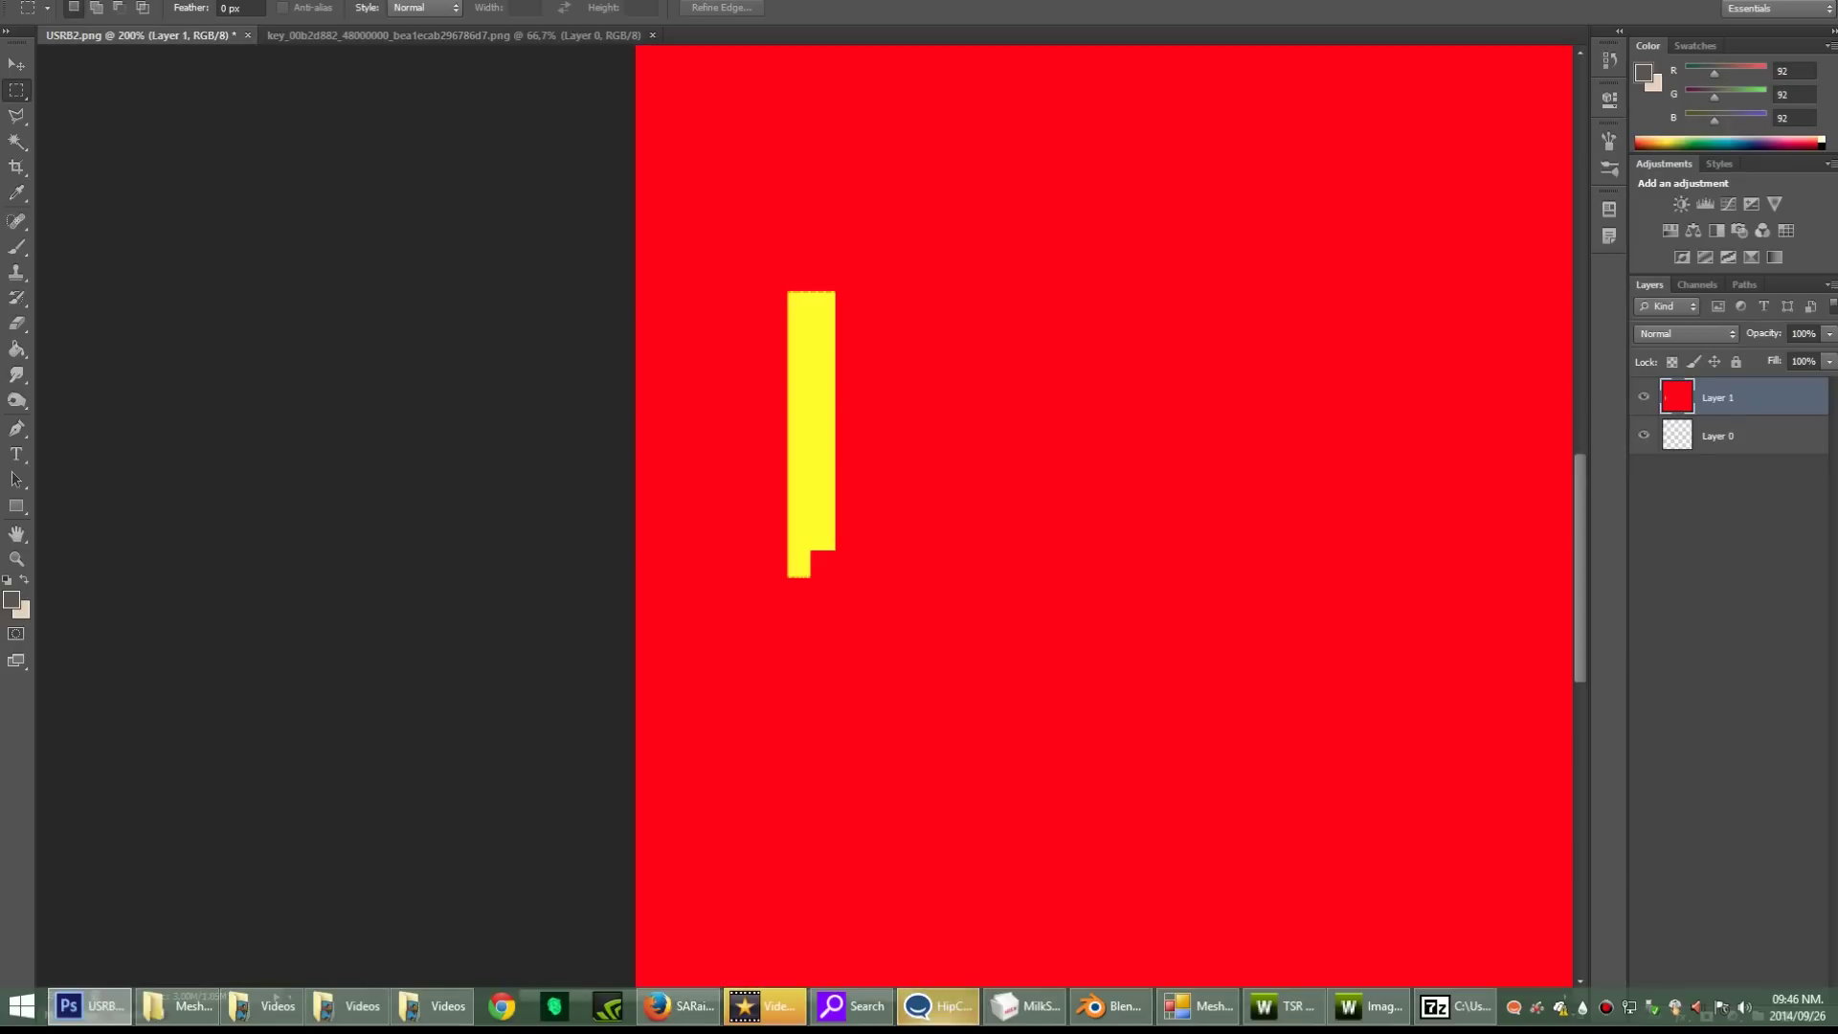
pyautogui.moveTo(1719, 436); pyautogui.dragTo(1720, 380)
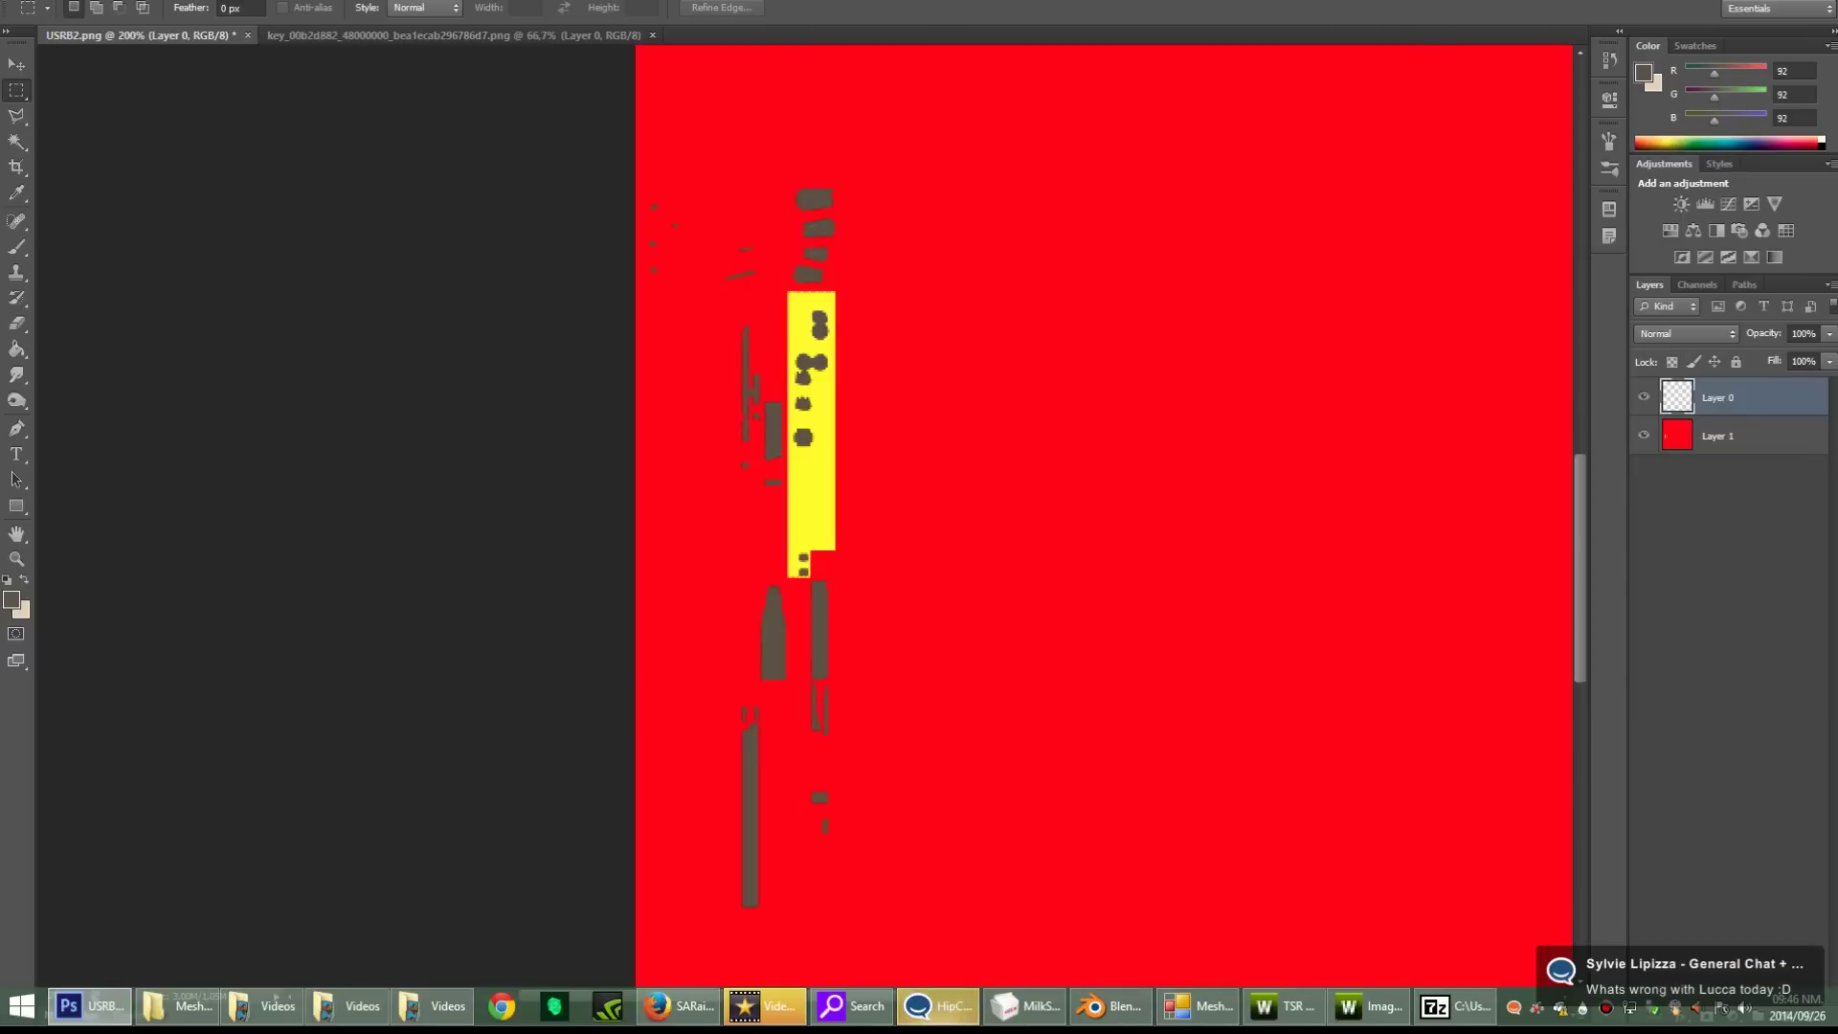
# Step: Fill a rectangle around the four uppermost islands above the yellow strip with the mask's yellow (ffff00), and clear the selection
pyautogui.moveTo(791, 185); pyautogui.dragTo(838, 289)
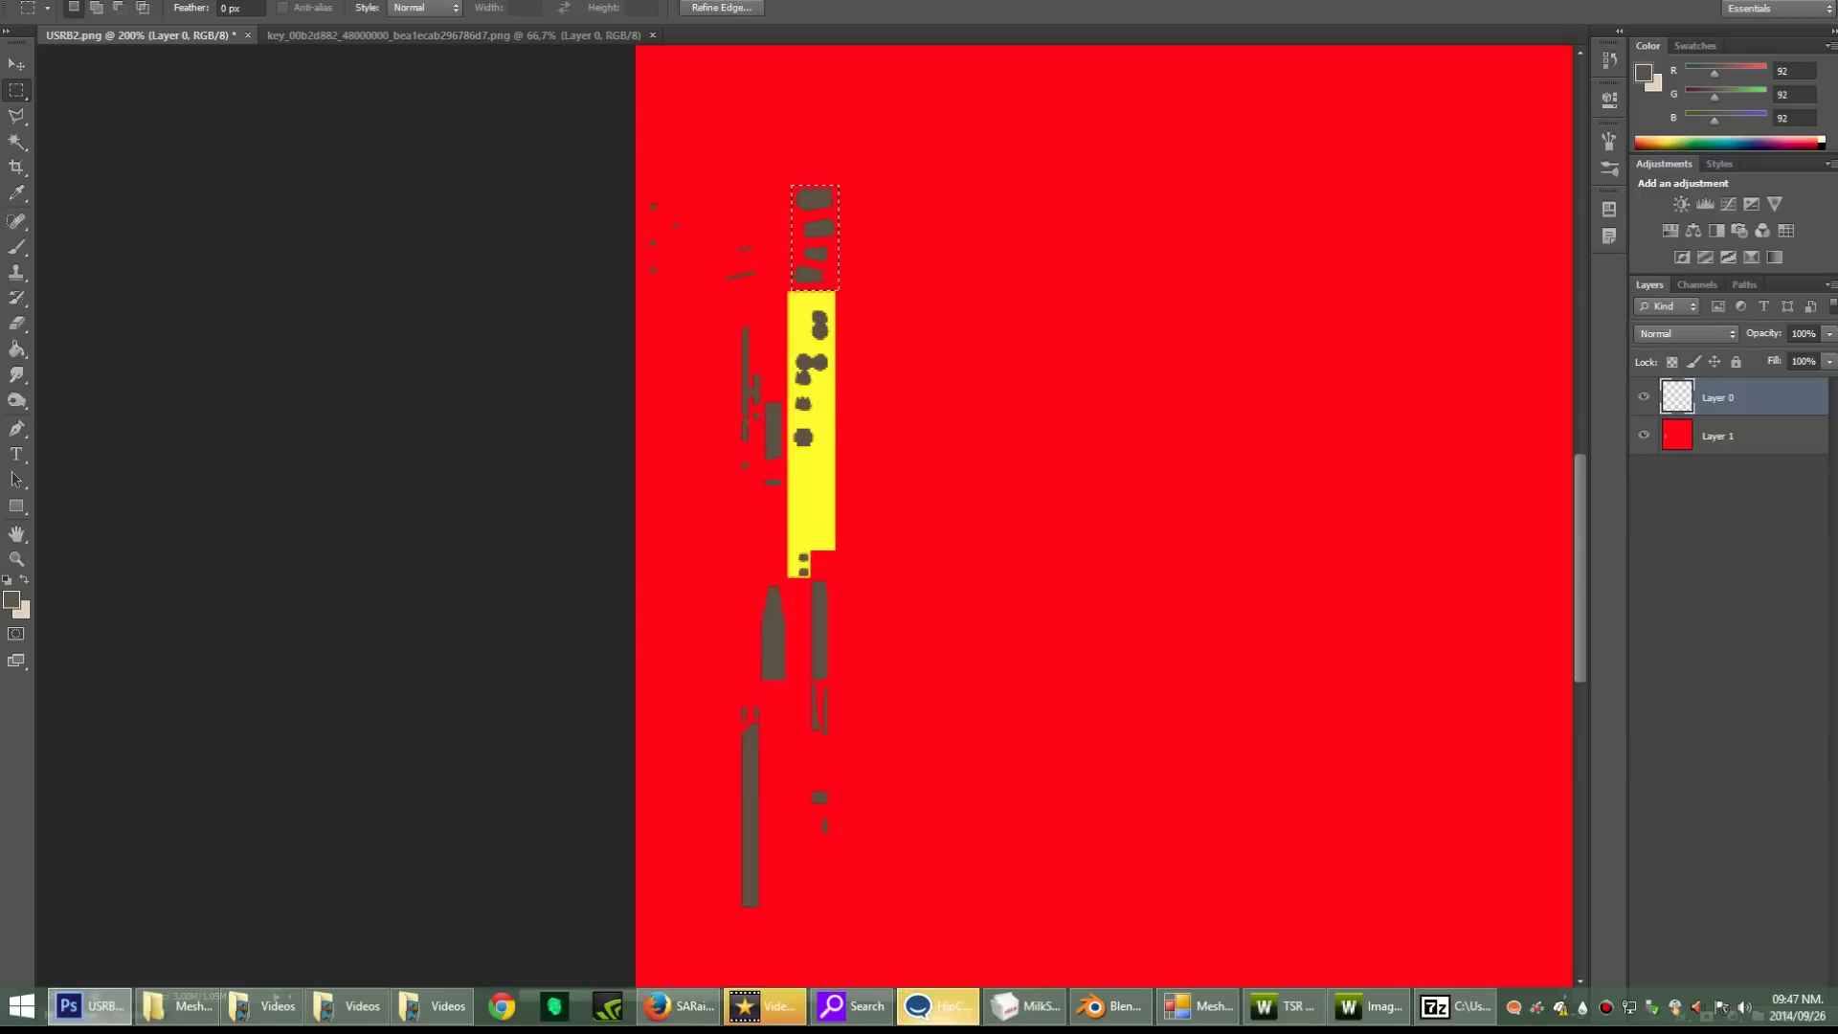
pyautogui.press('b')
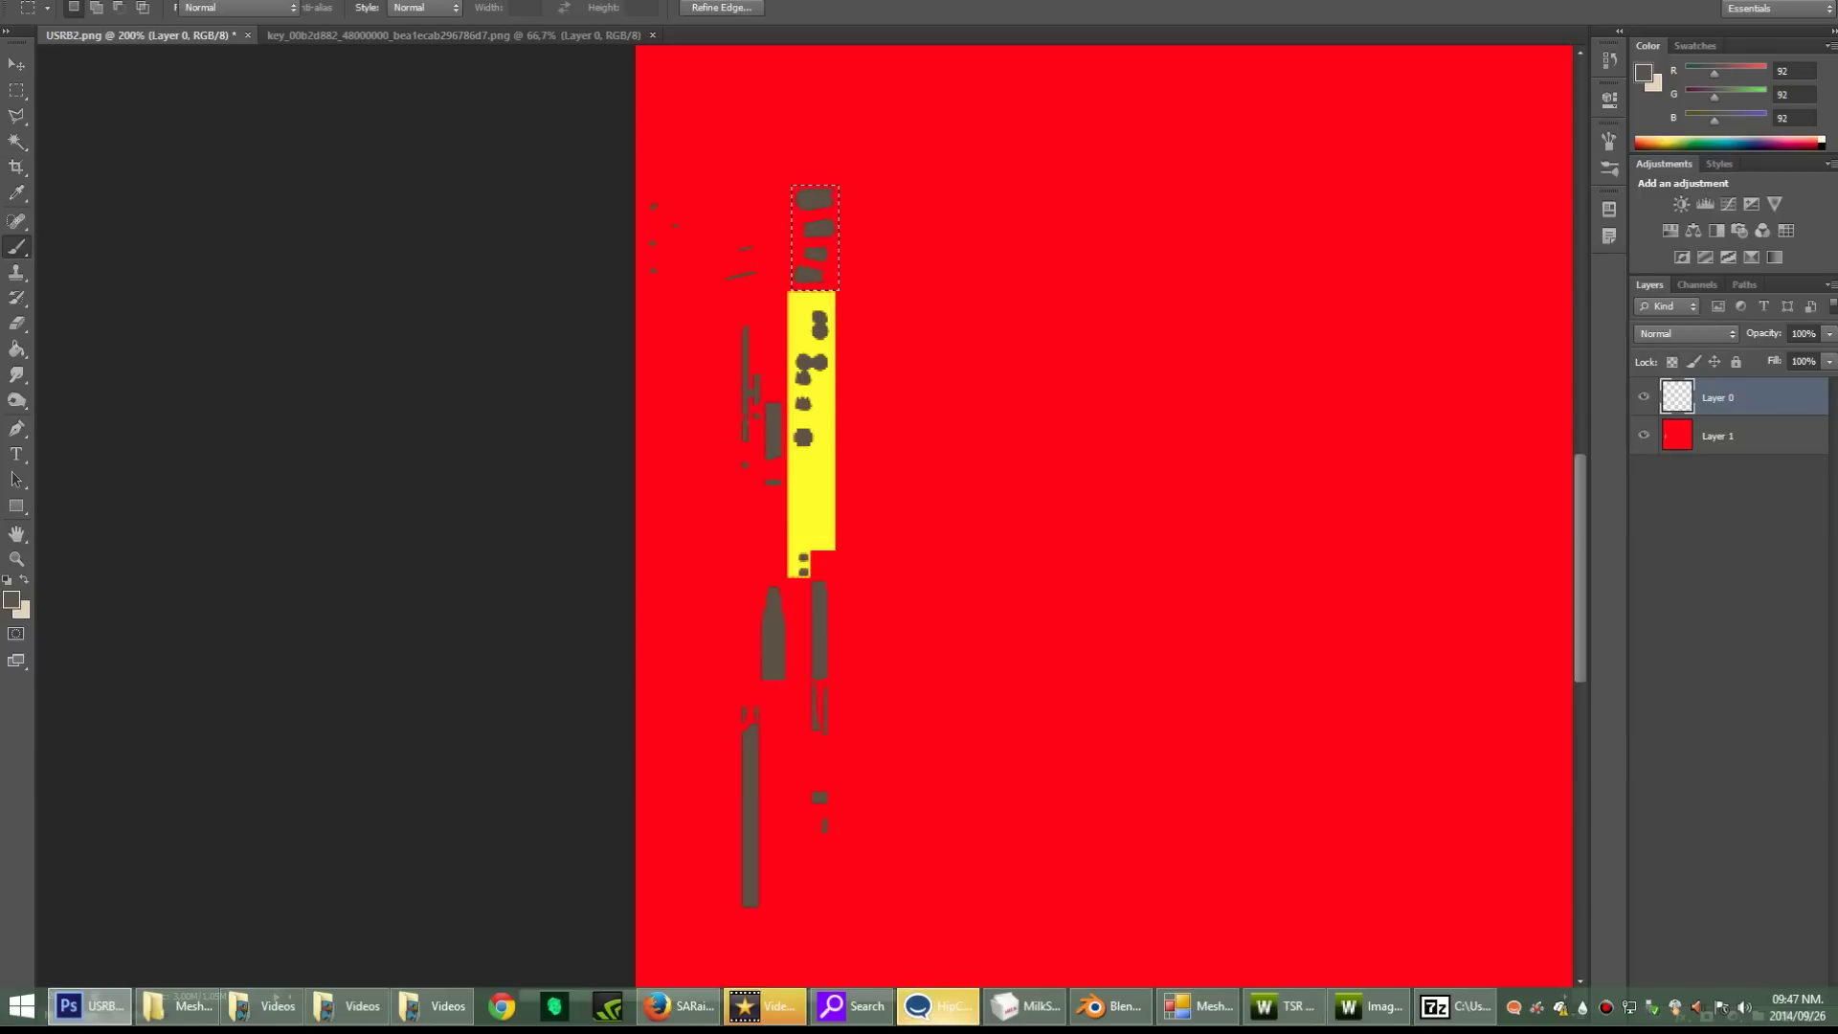
pyautogui.click(12, 600)
pyautogui.click(816, 412)
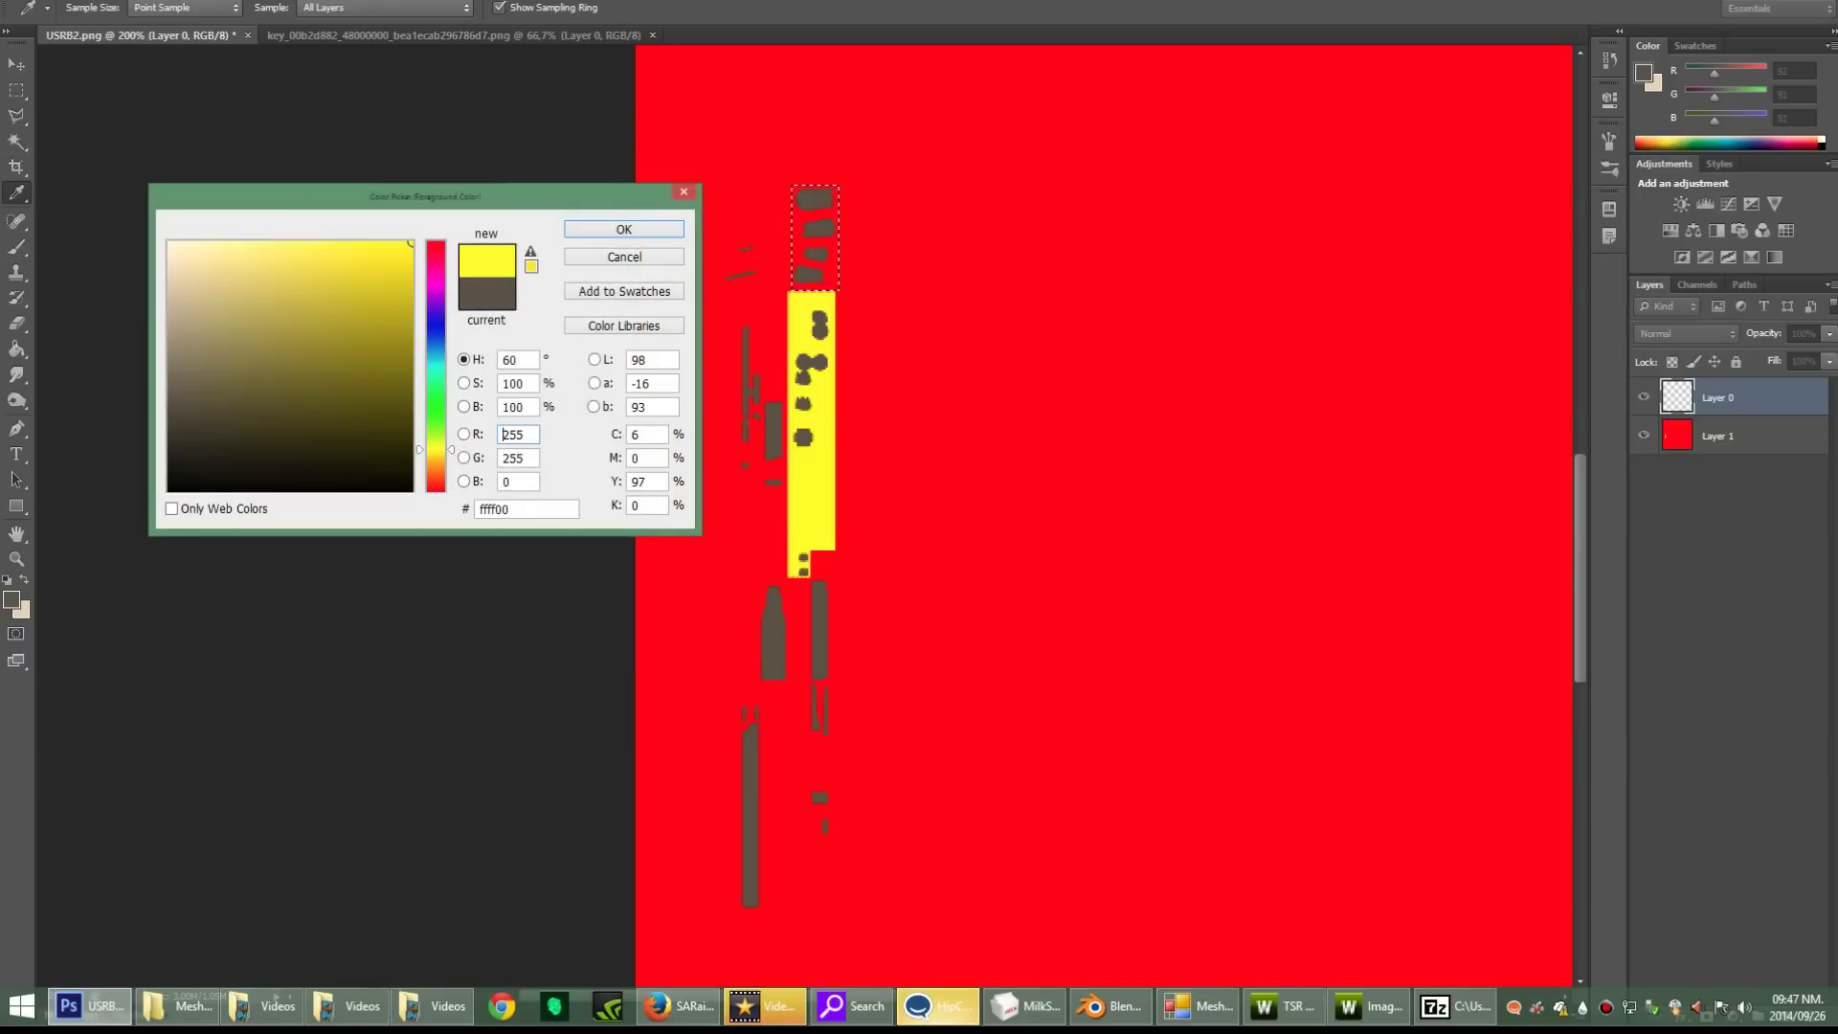
pyautogui.press('Return')
pyautogui.hotkey('alt', 'BackSpace')
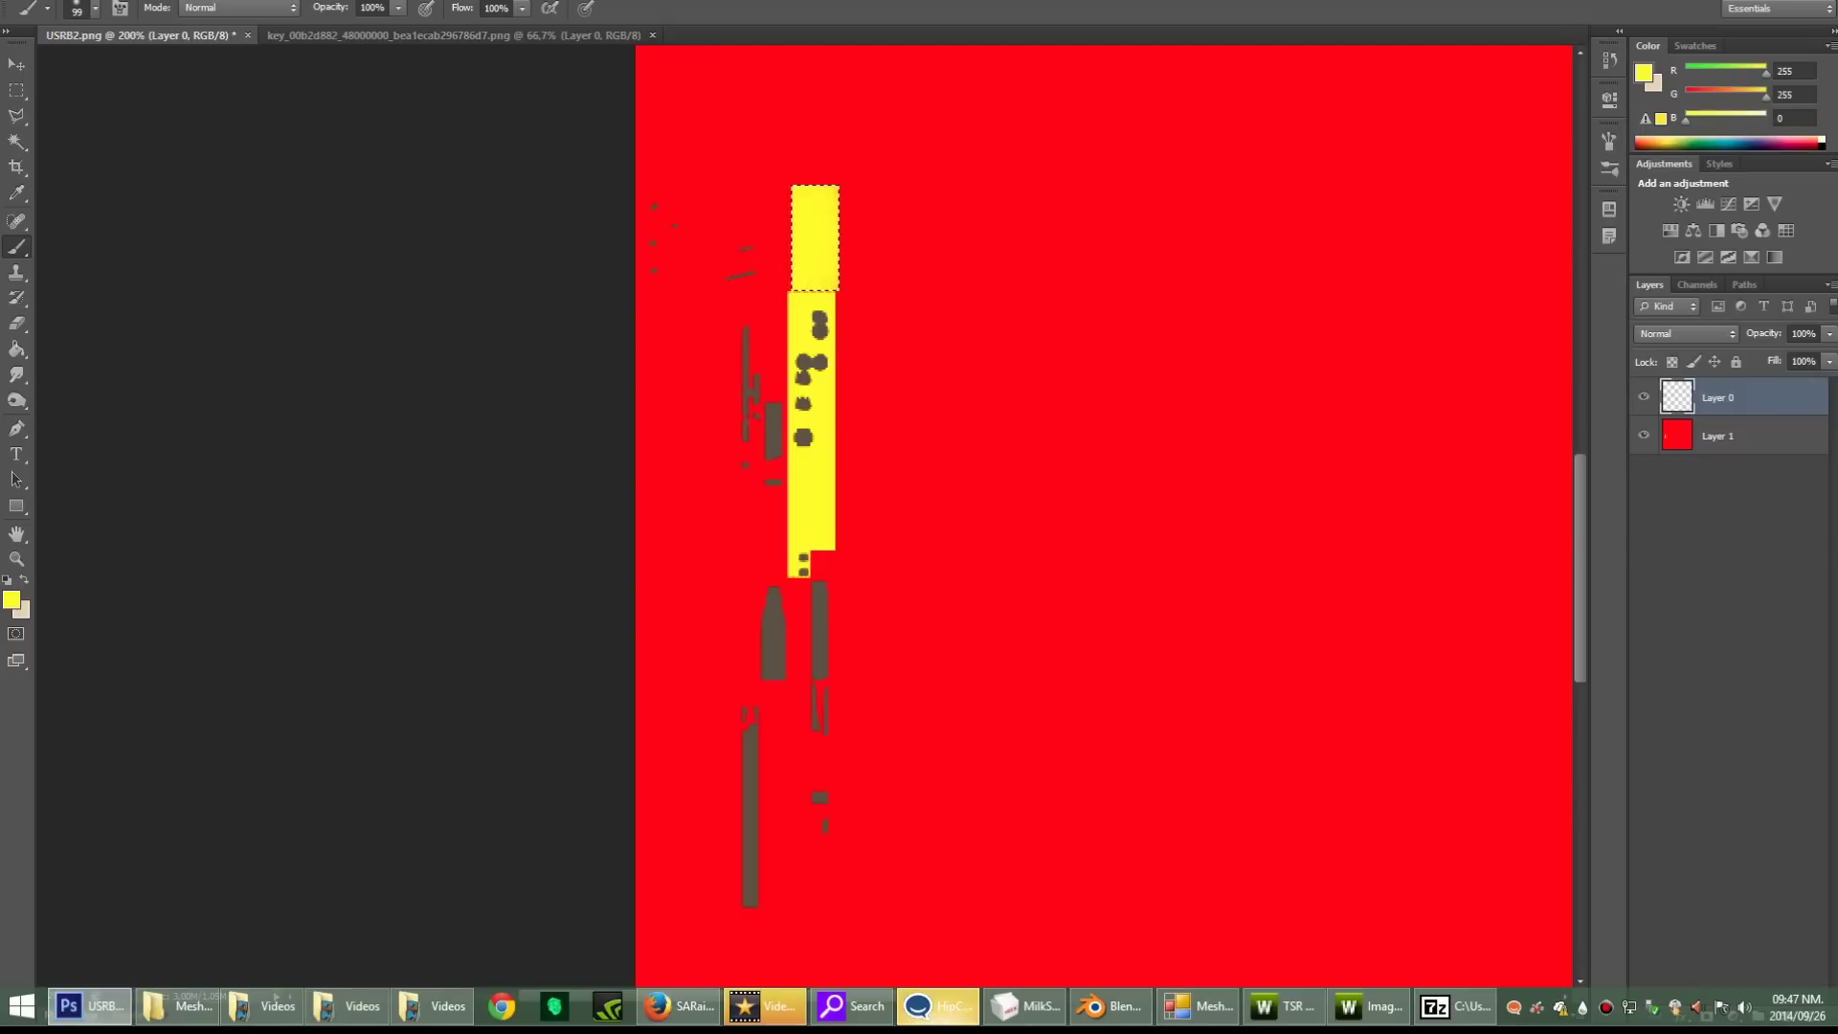
pyautogui.press('w')
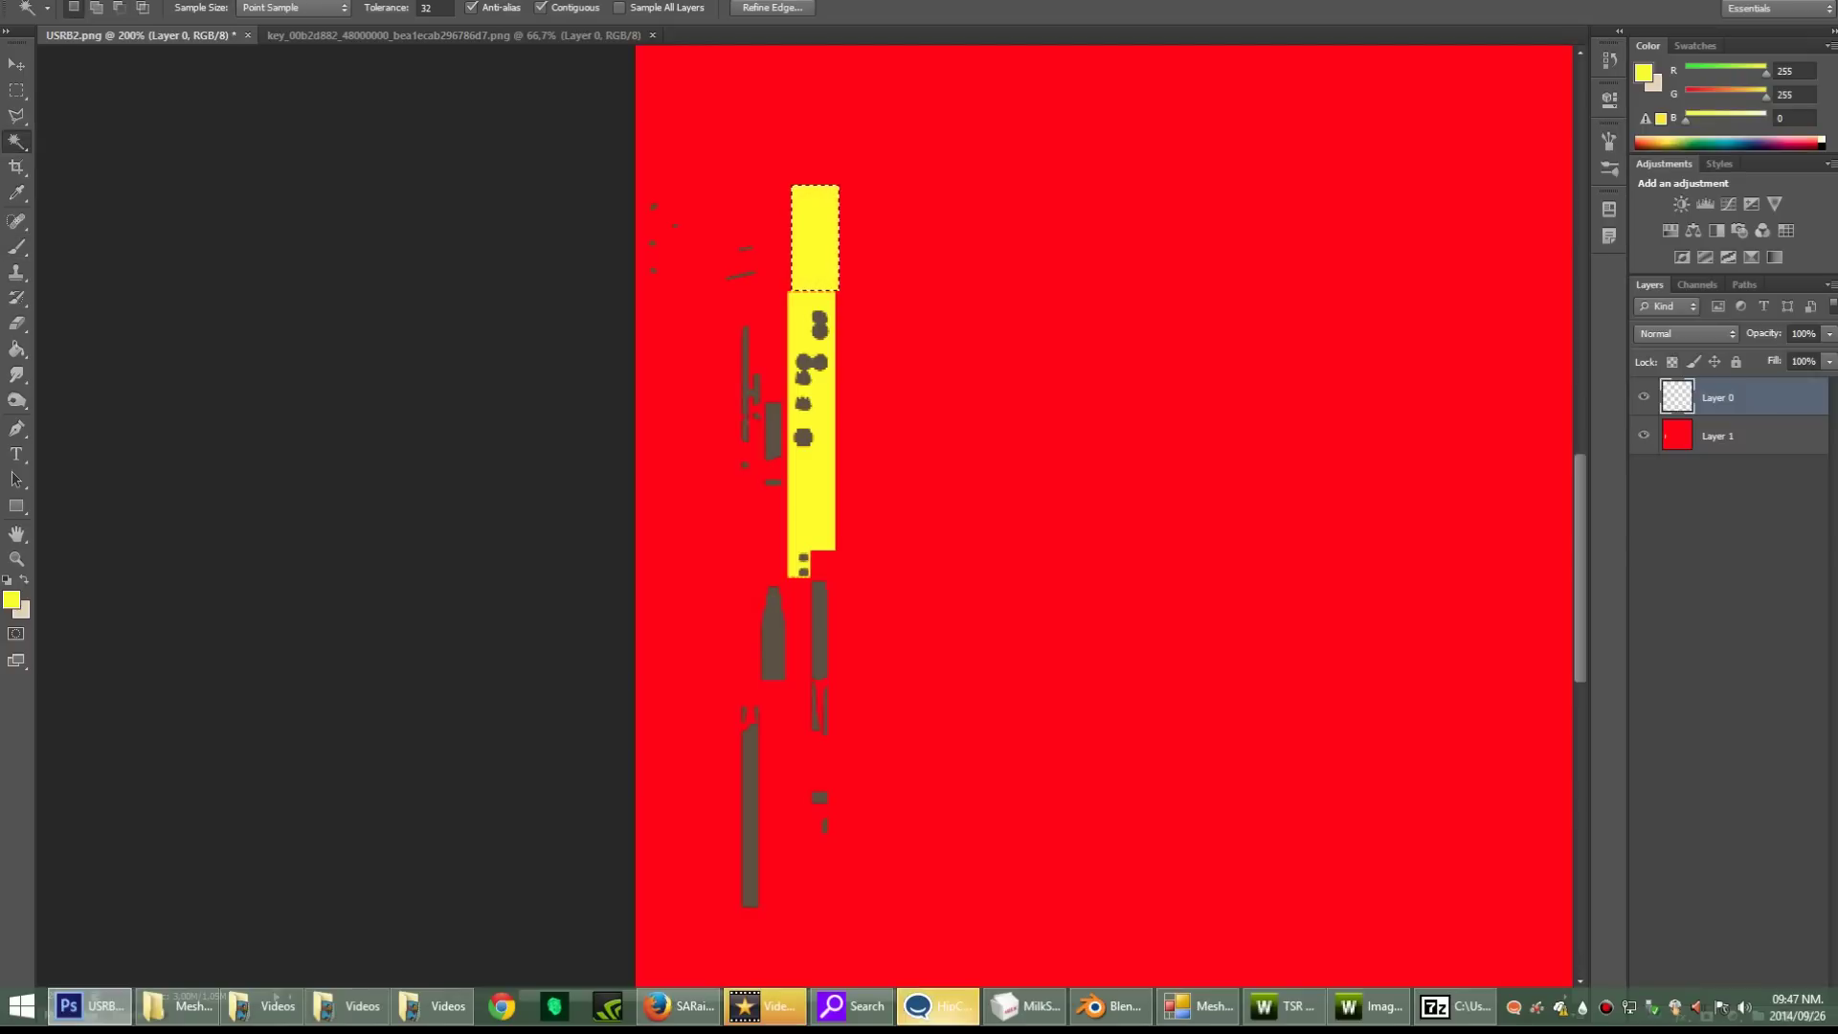
pyautogui.hotkey('ctrl', 'd')
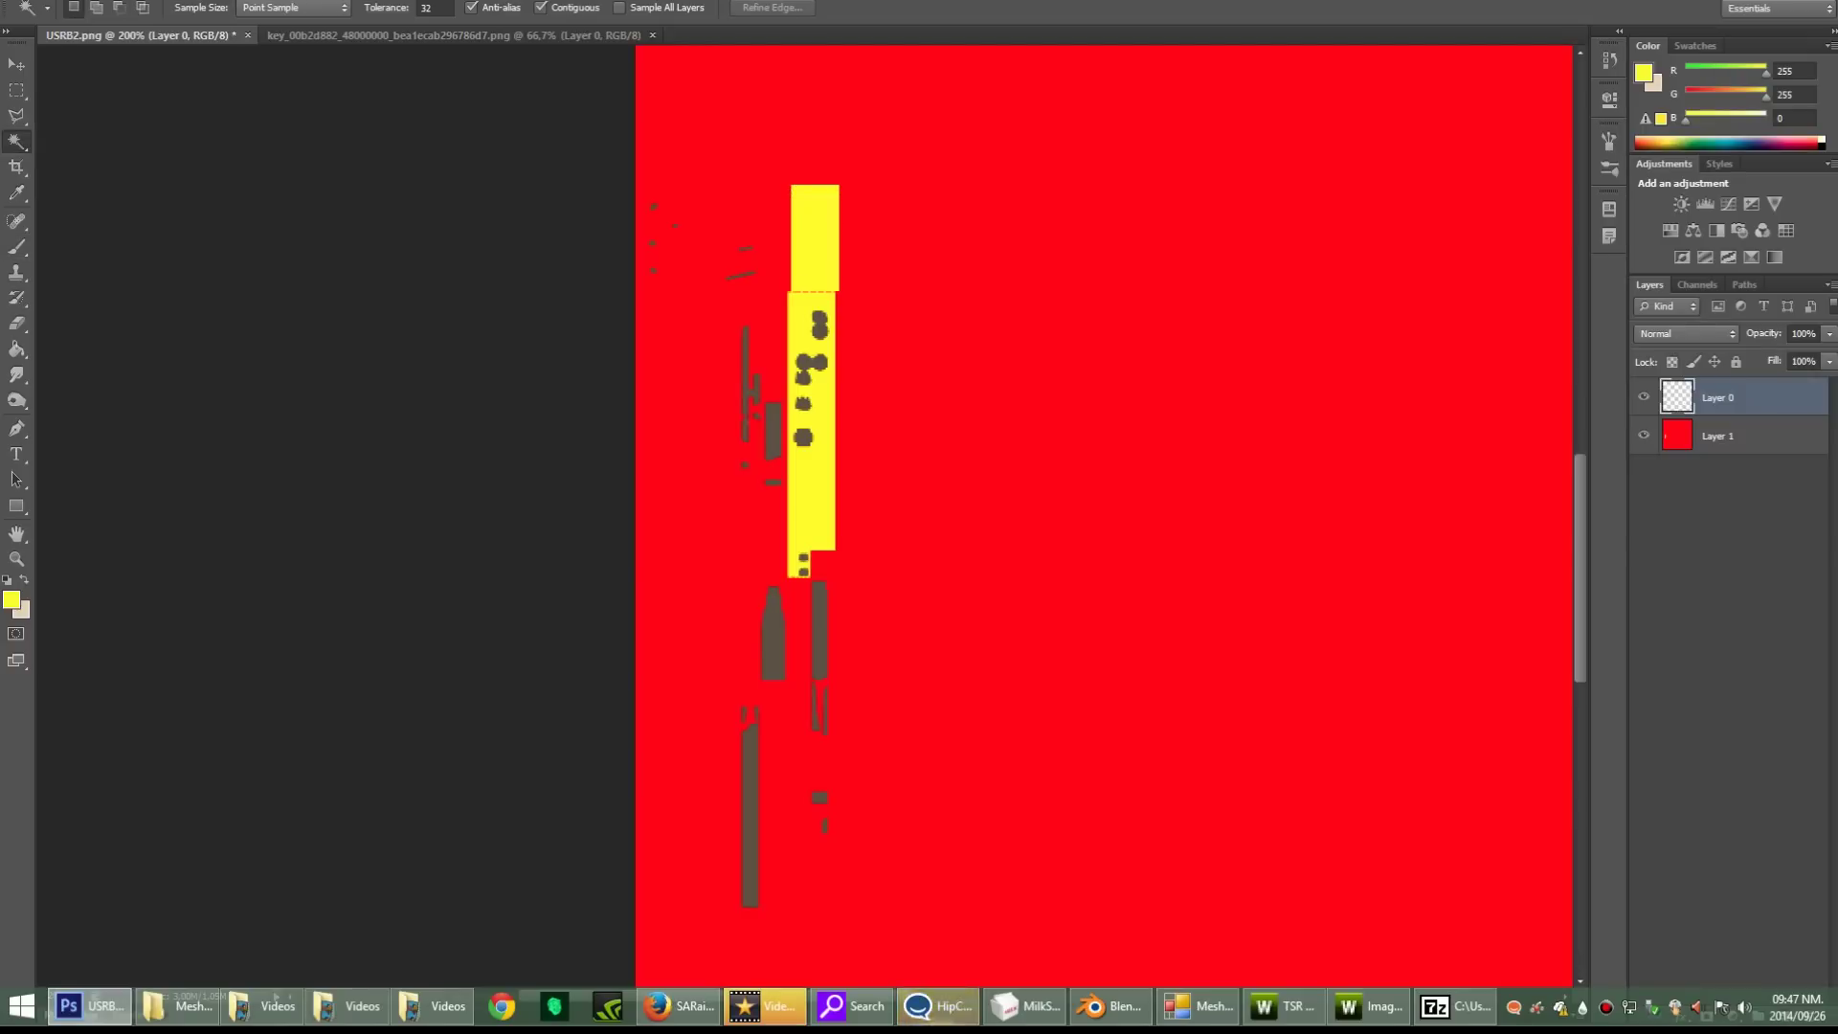
# Step: Erase all remaining brown UV islands from Layer 0 with the Eraser at size 31
pyautogui.press('e')
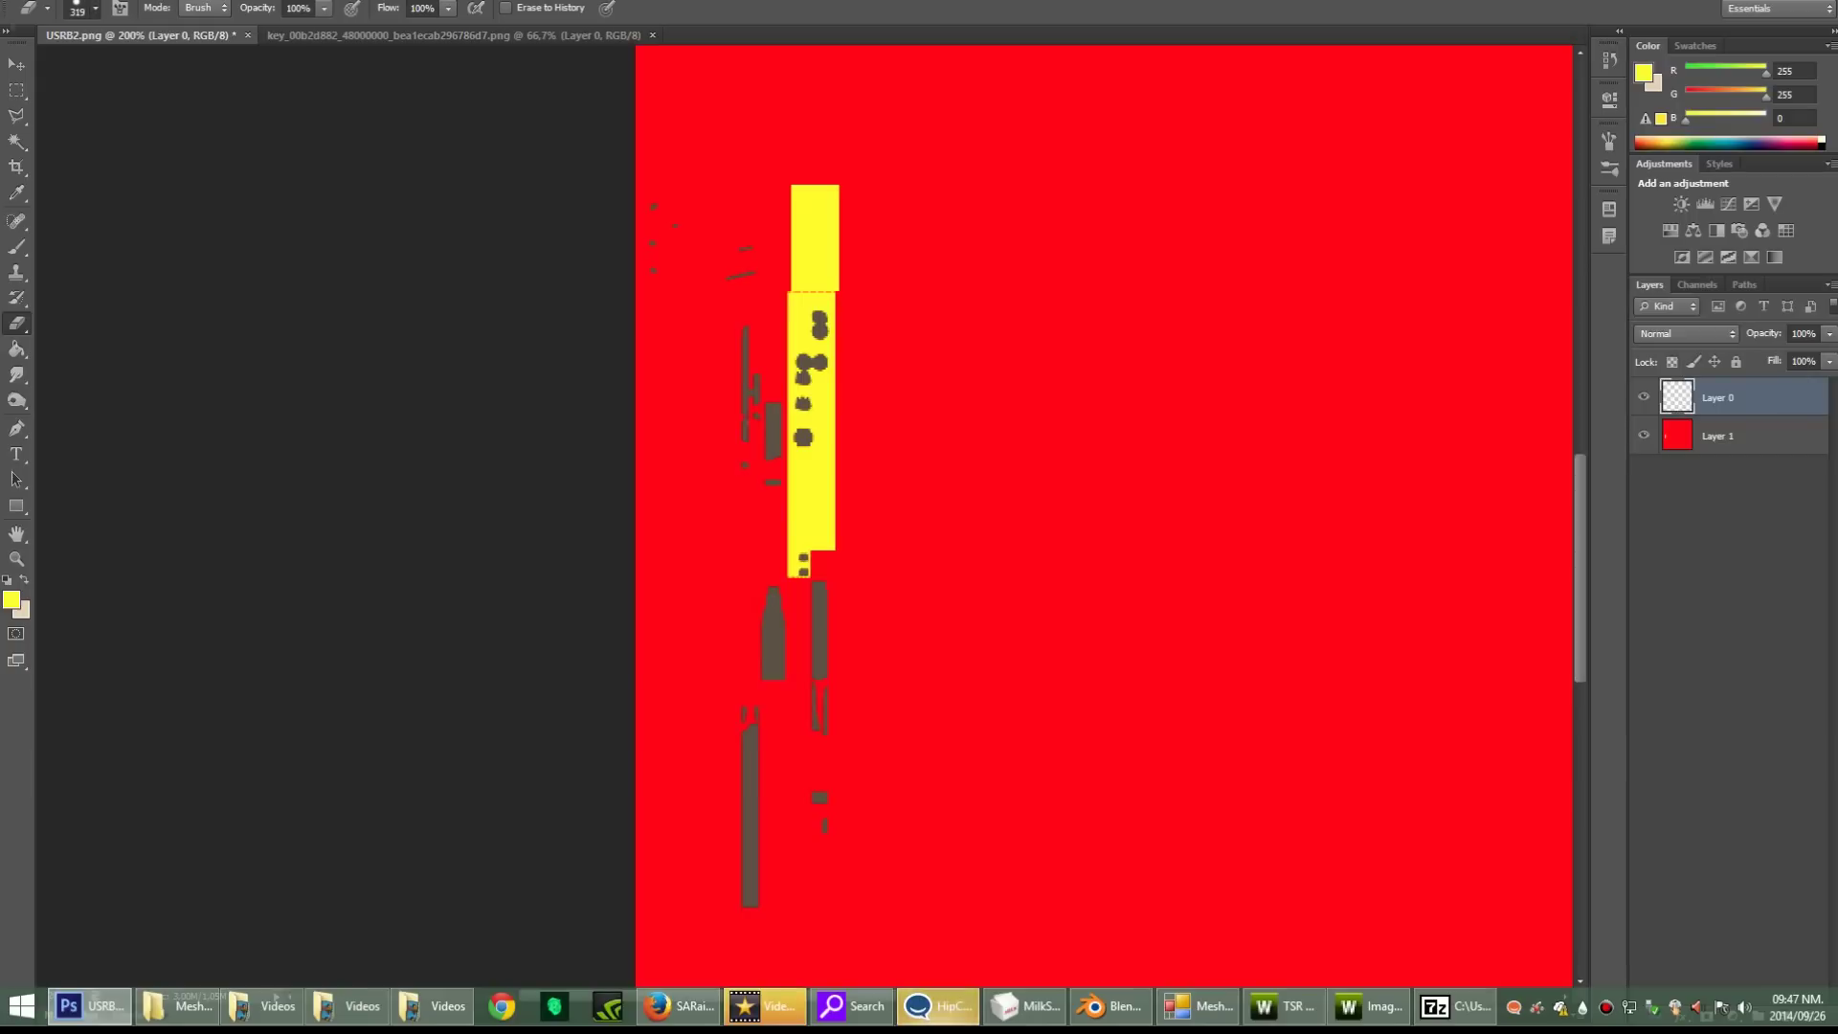
pyautogui.click(96, 9)
pyautogui.moveTo(180, 69); pyautogui.dragTo(55, 69)
pyautogui.click(741, 263)
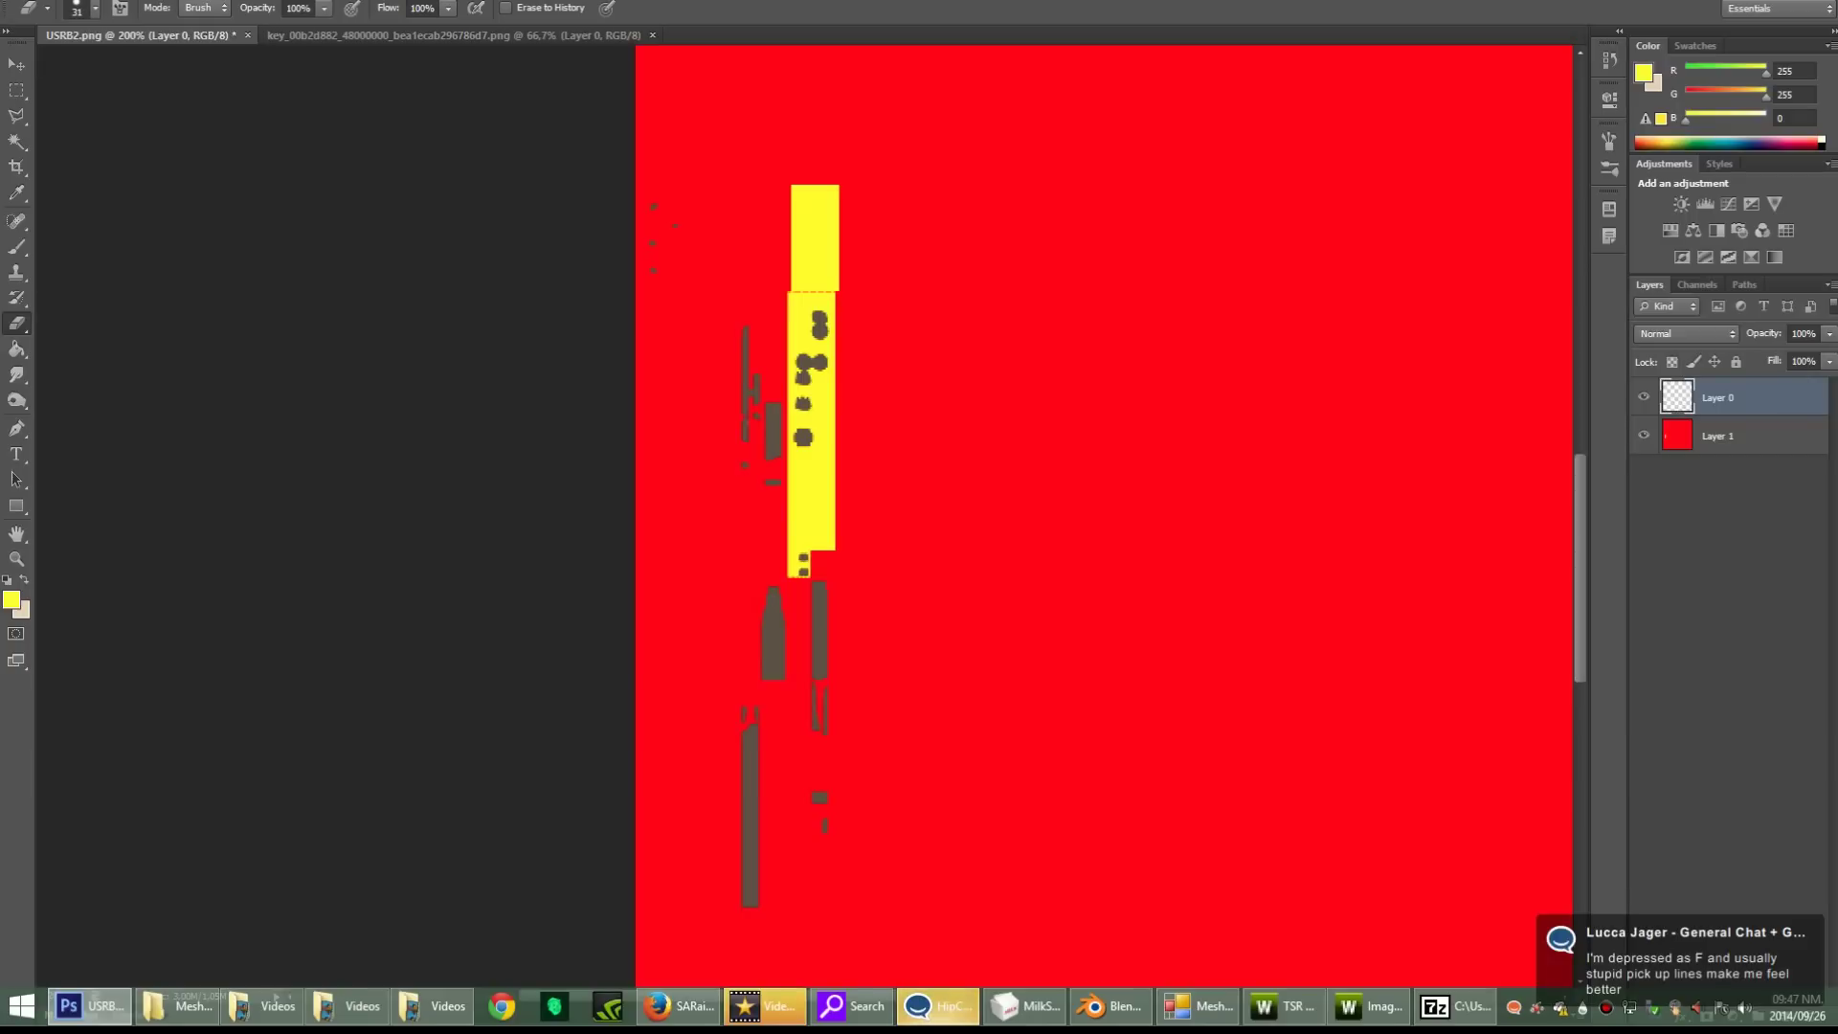
pyautogui.moveTo(803, 437); pyautogui.dragTo(819, 330)
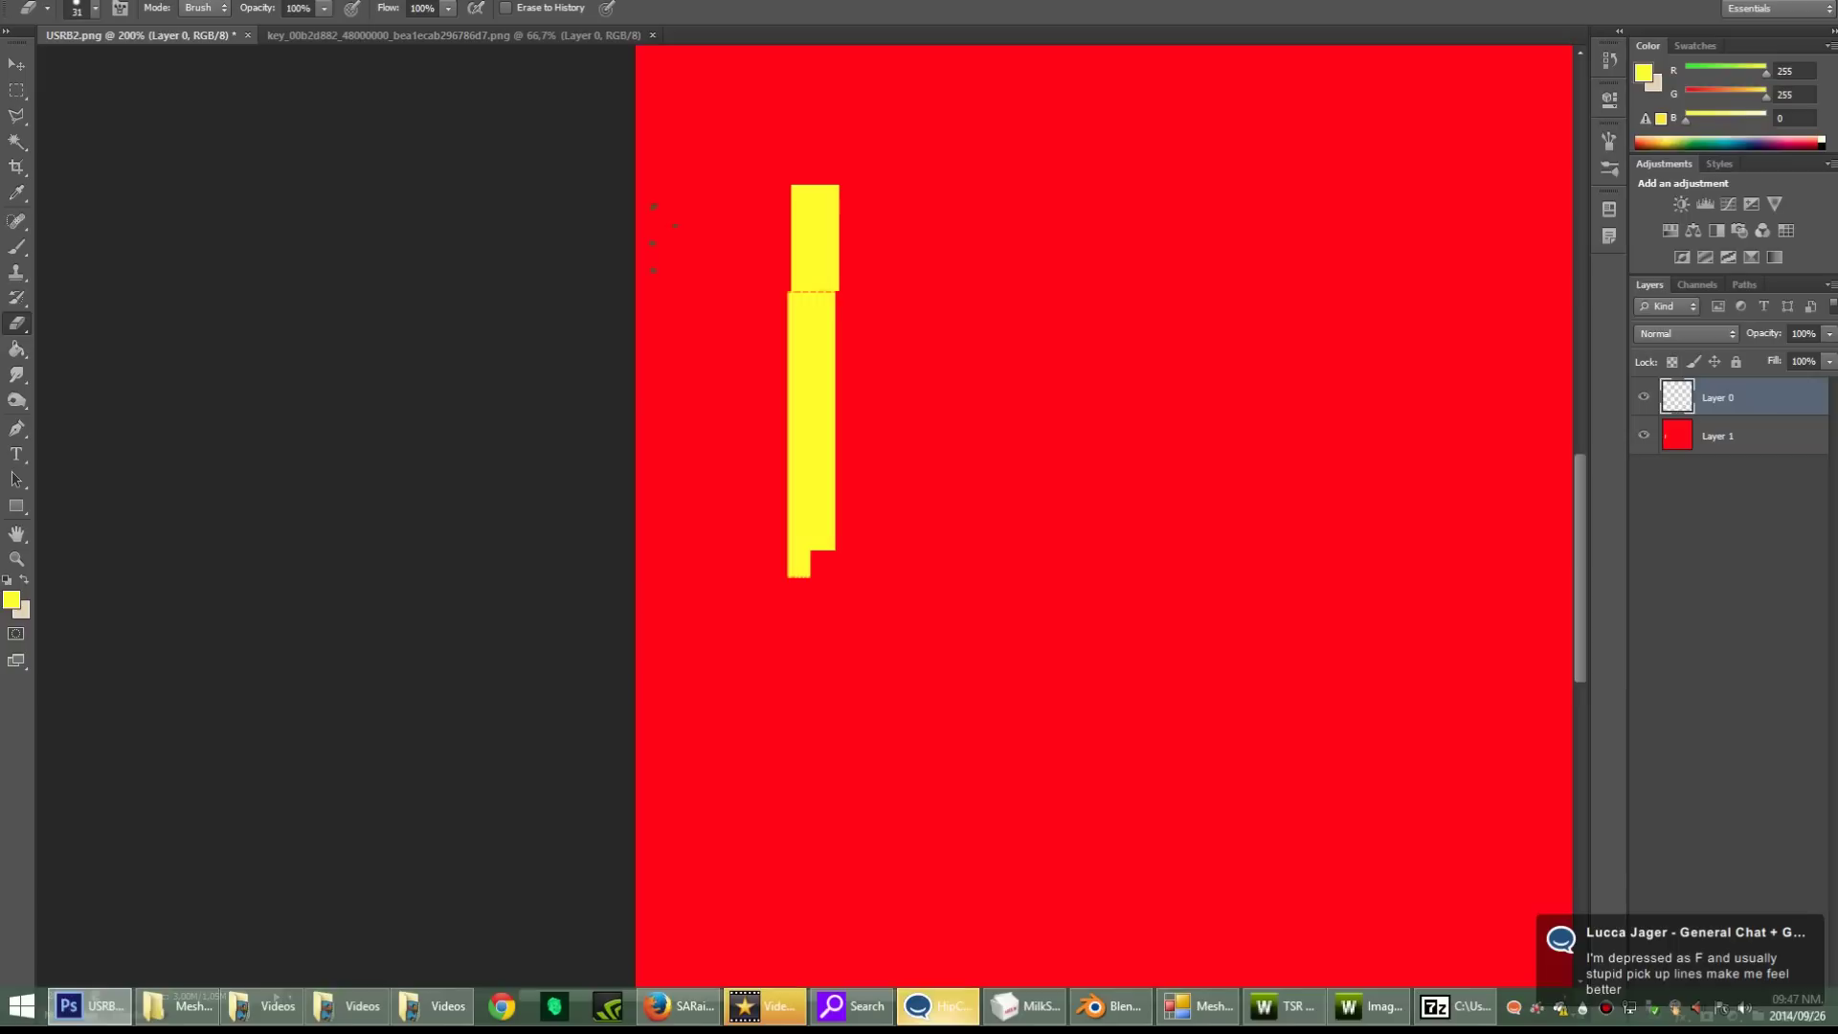
pyautogui.moveTo(653, 271); pyautogui.dragTo(653, 207)
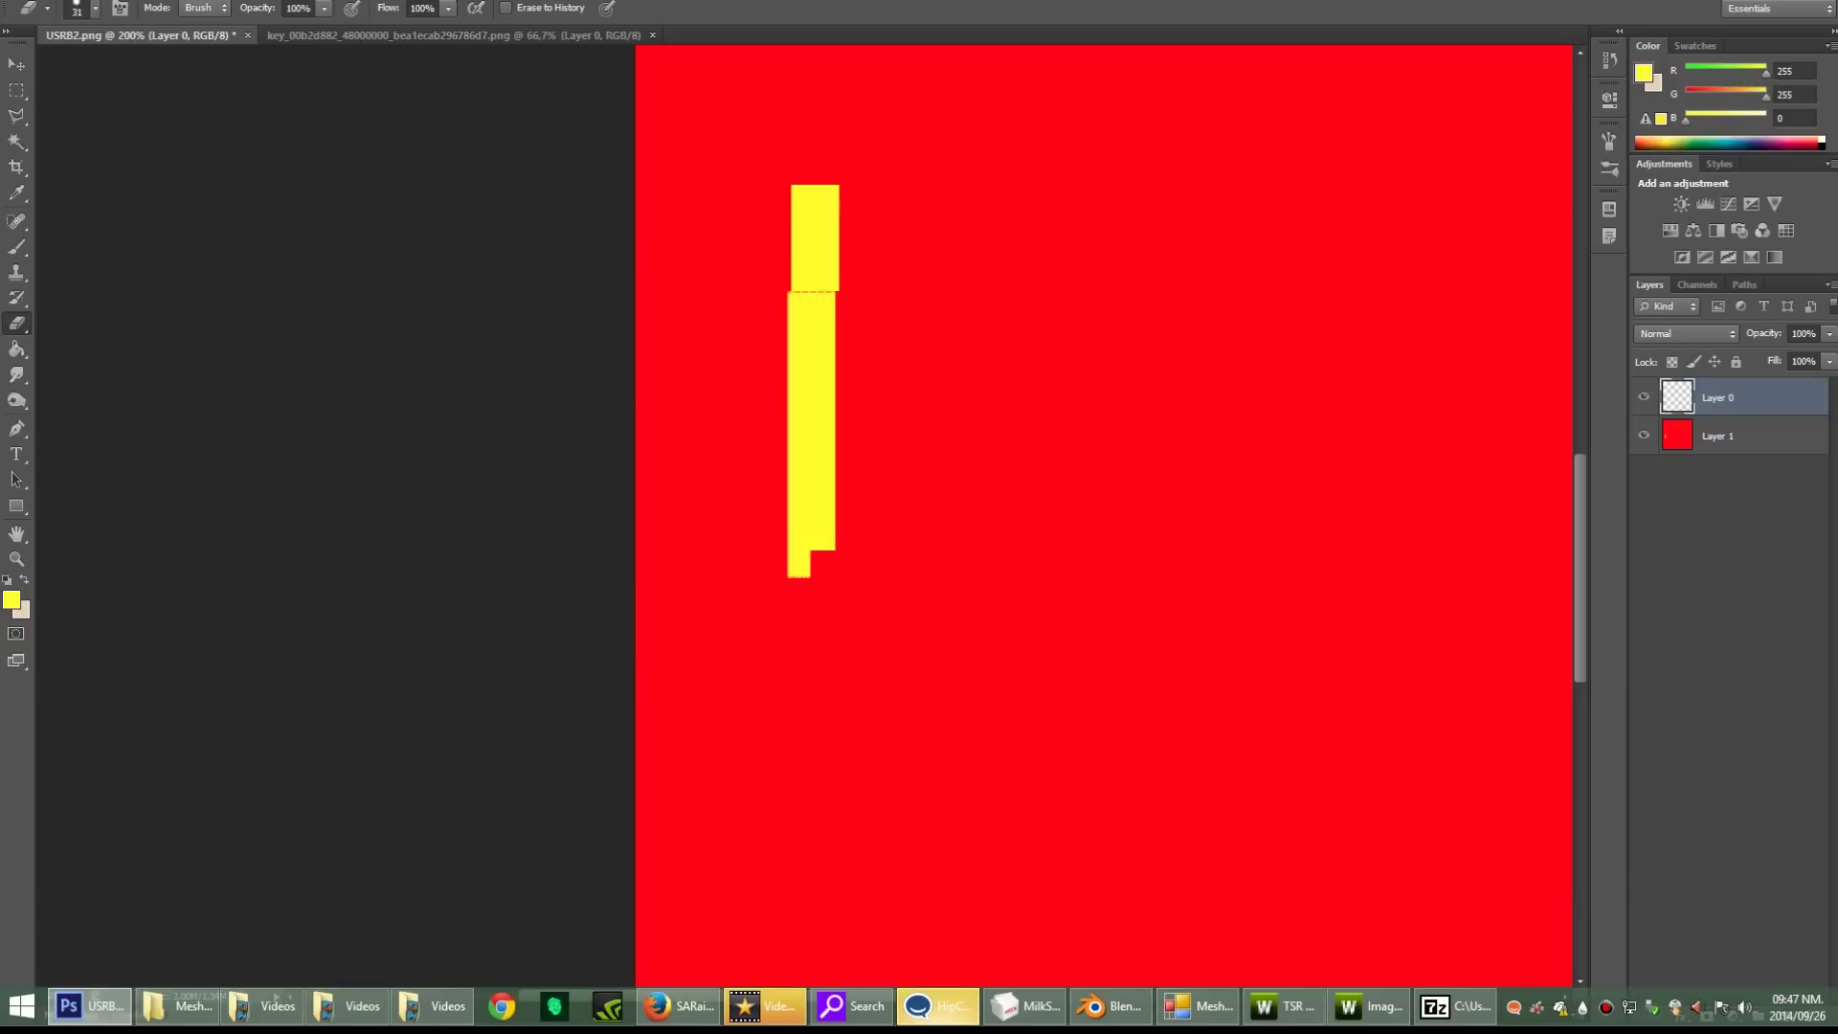
# Step: Save the mask as a PNG copy in Documents, overwriting key_00b2d882_48000000_bea1ecab296786d7 and accepting the default PNG options
pyautogui.press('w')
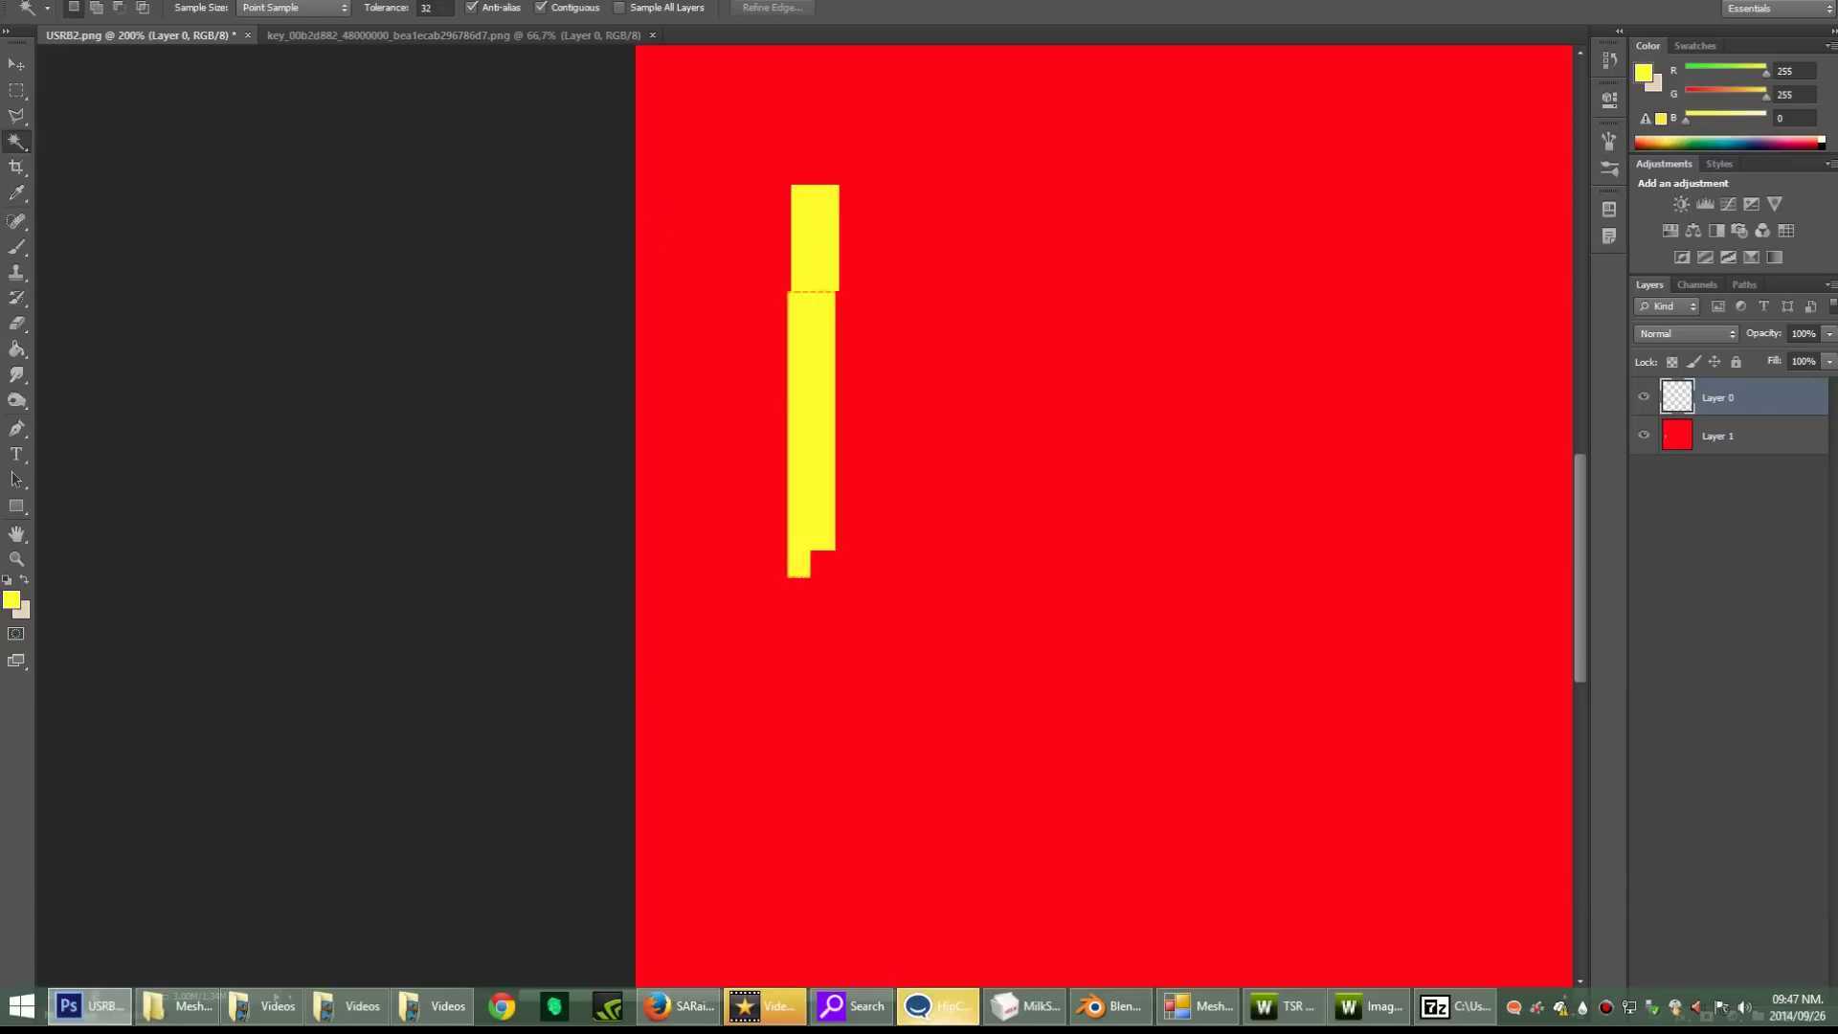
pyautogui.scroll(-5, 1103, 517)
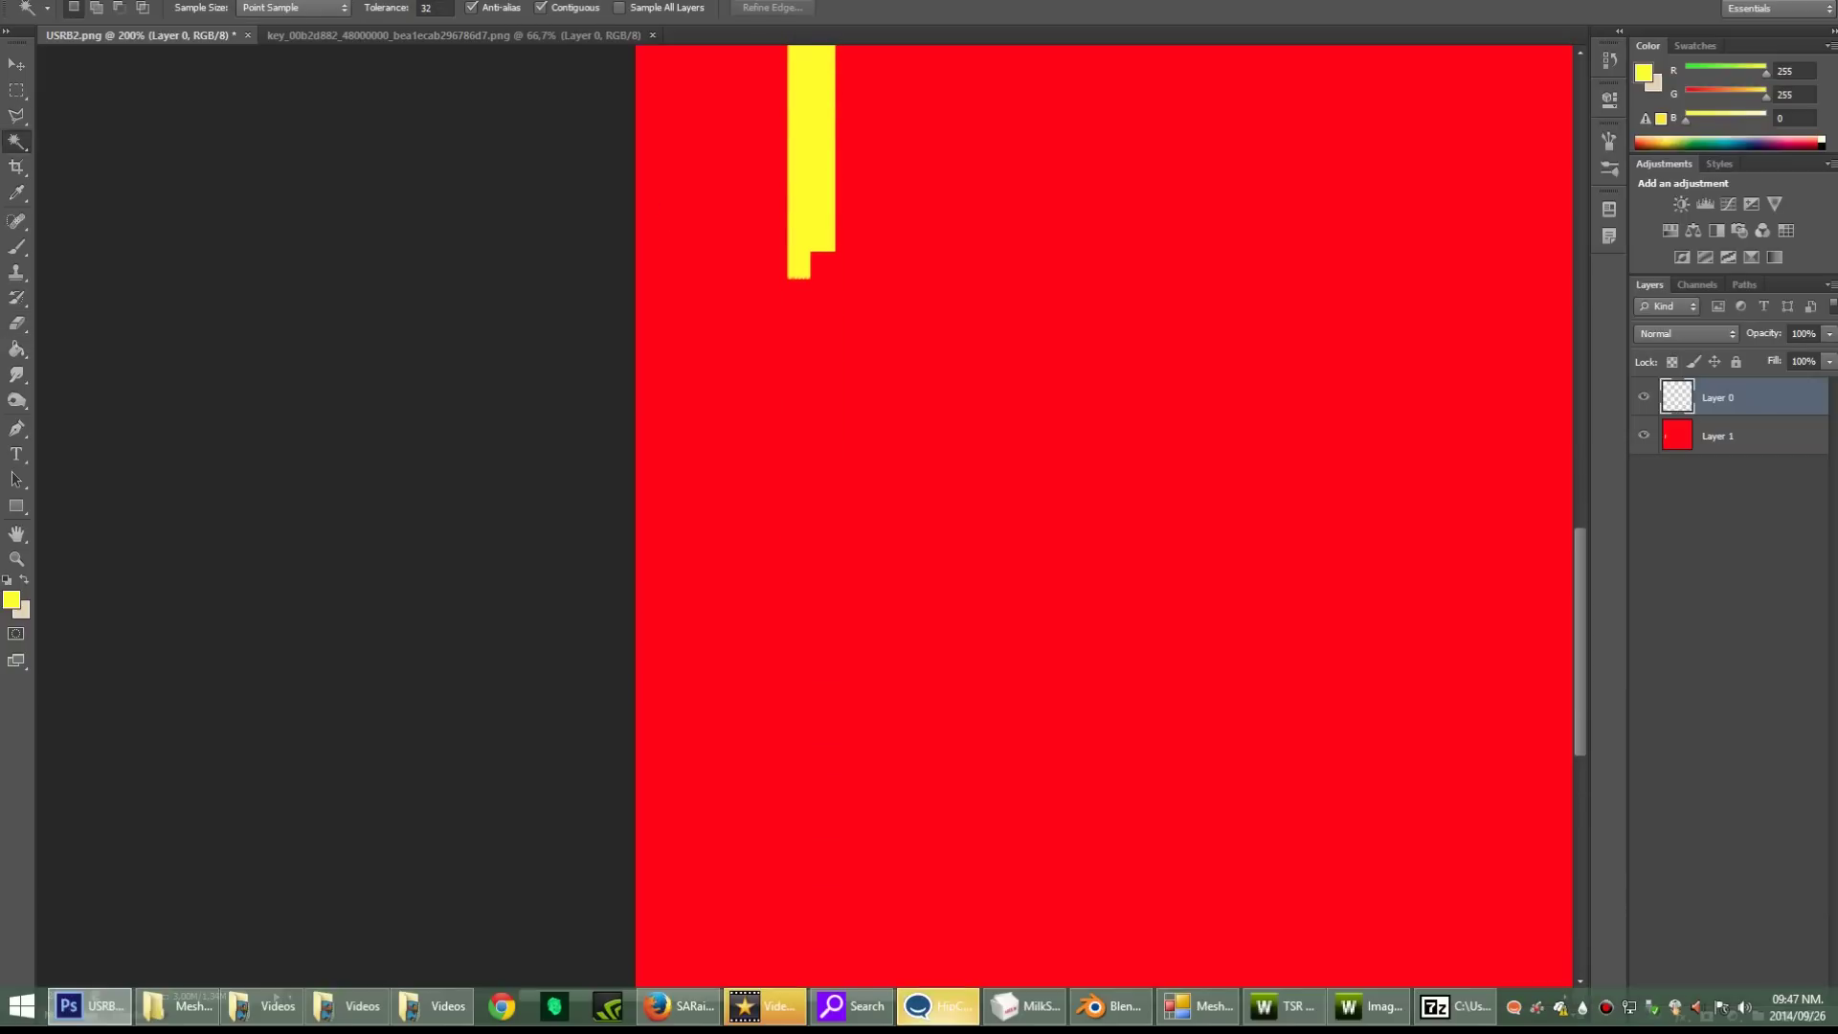
pyautogui.click(48, 2)
pyautogui.click(105, 212)
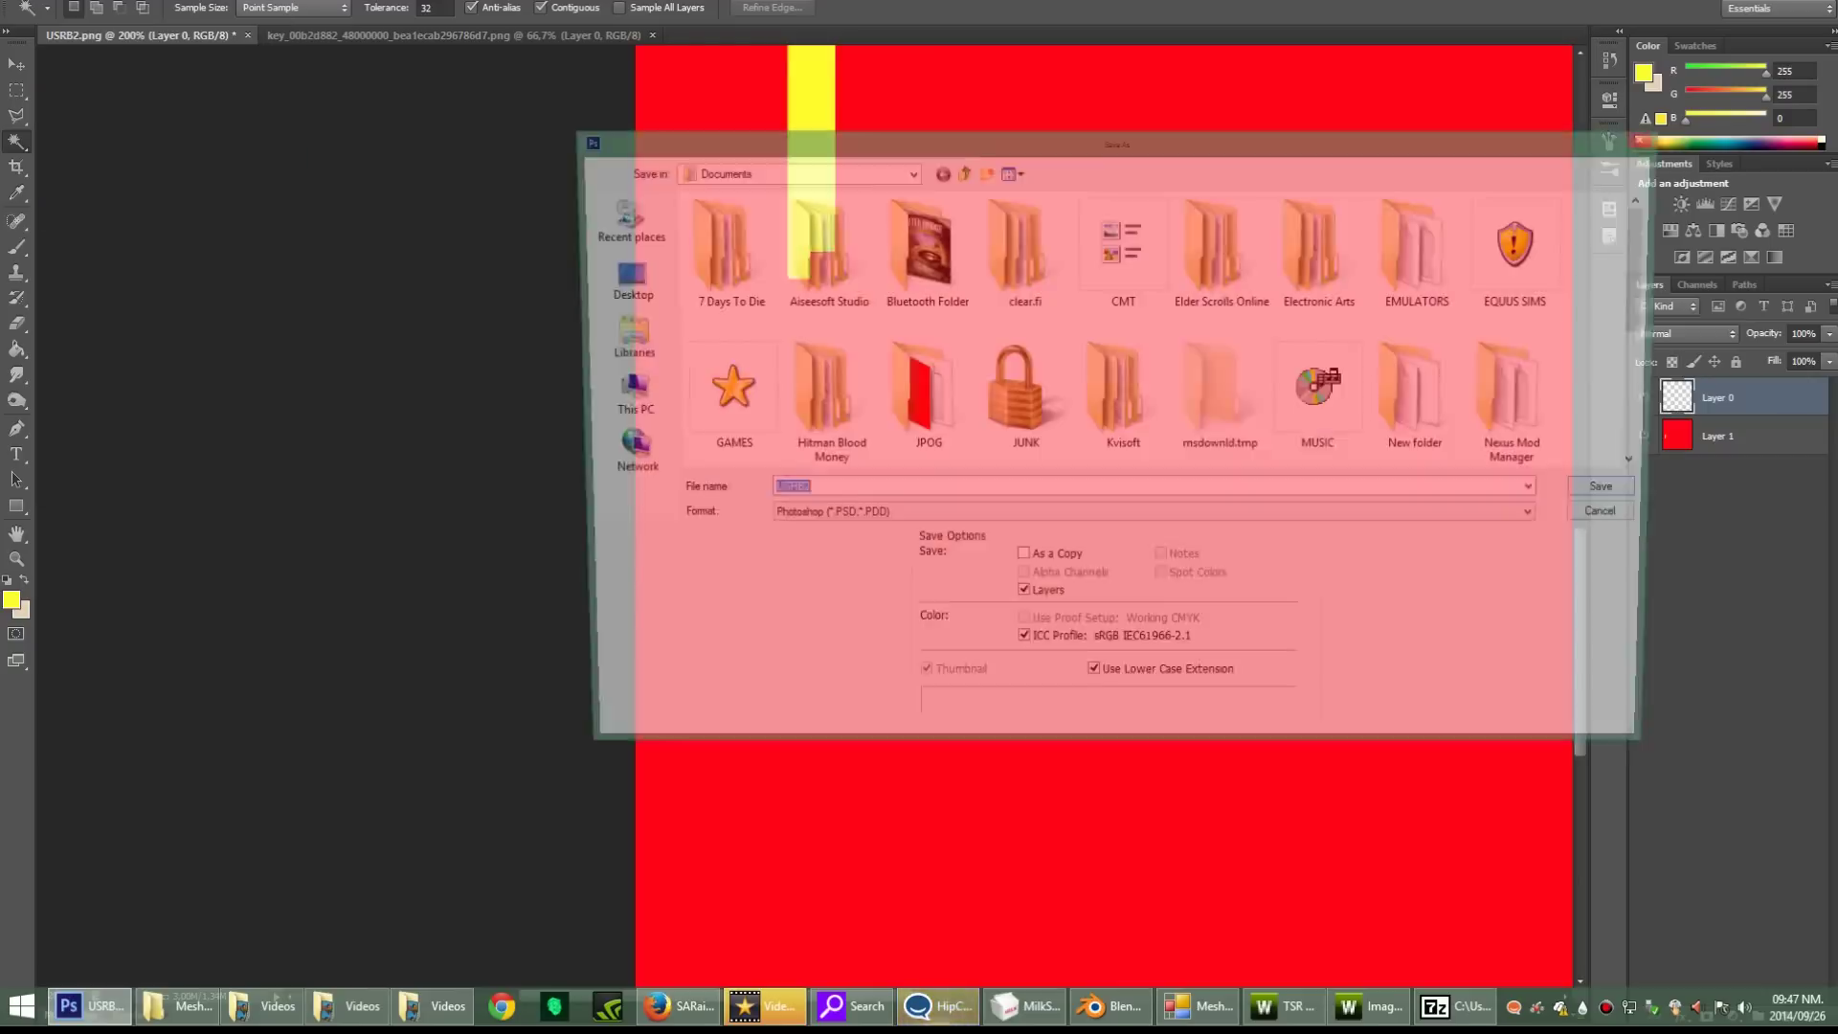
pyautogui.scroll(-5, 1166, 330)
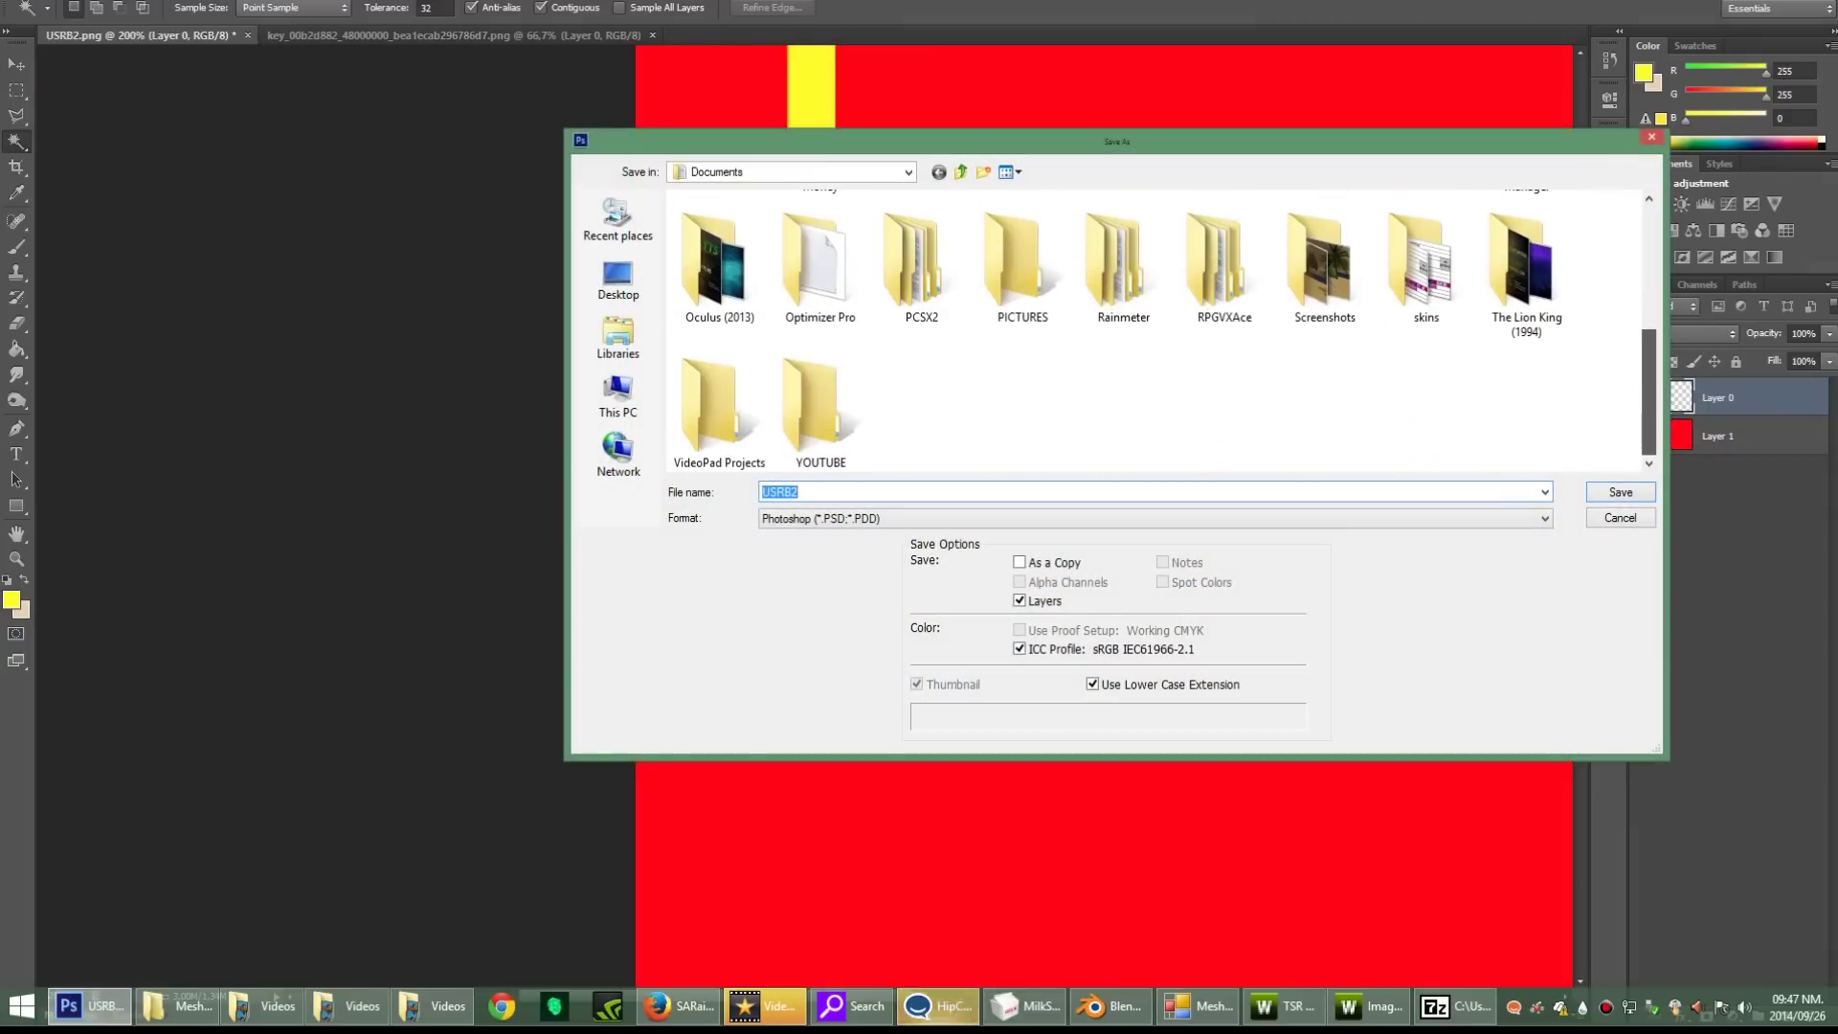
pyautogui.click(1544, 519)
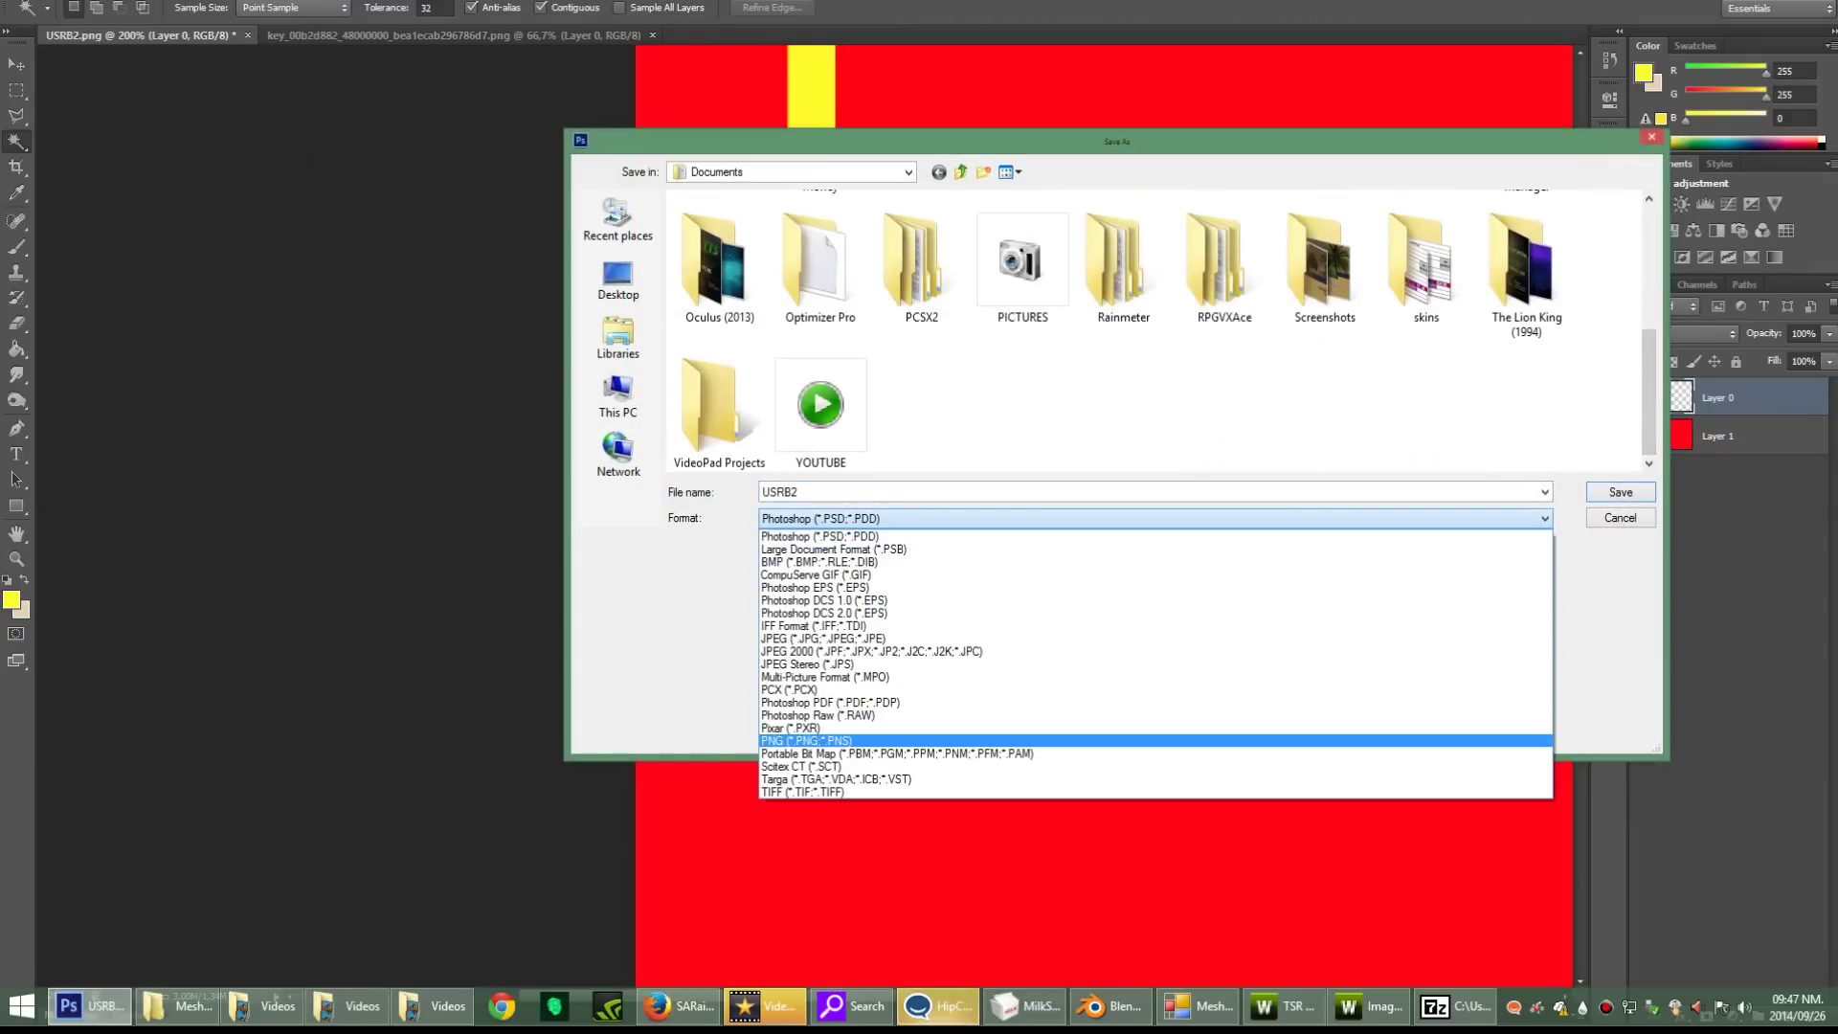
pyautogui.click(842, 741)
pyautogui.doubleClick(921, 414)
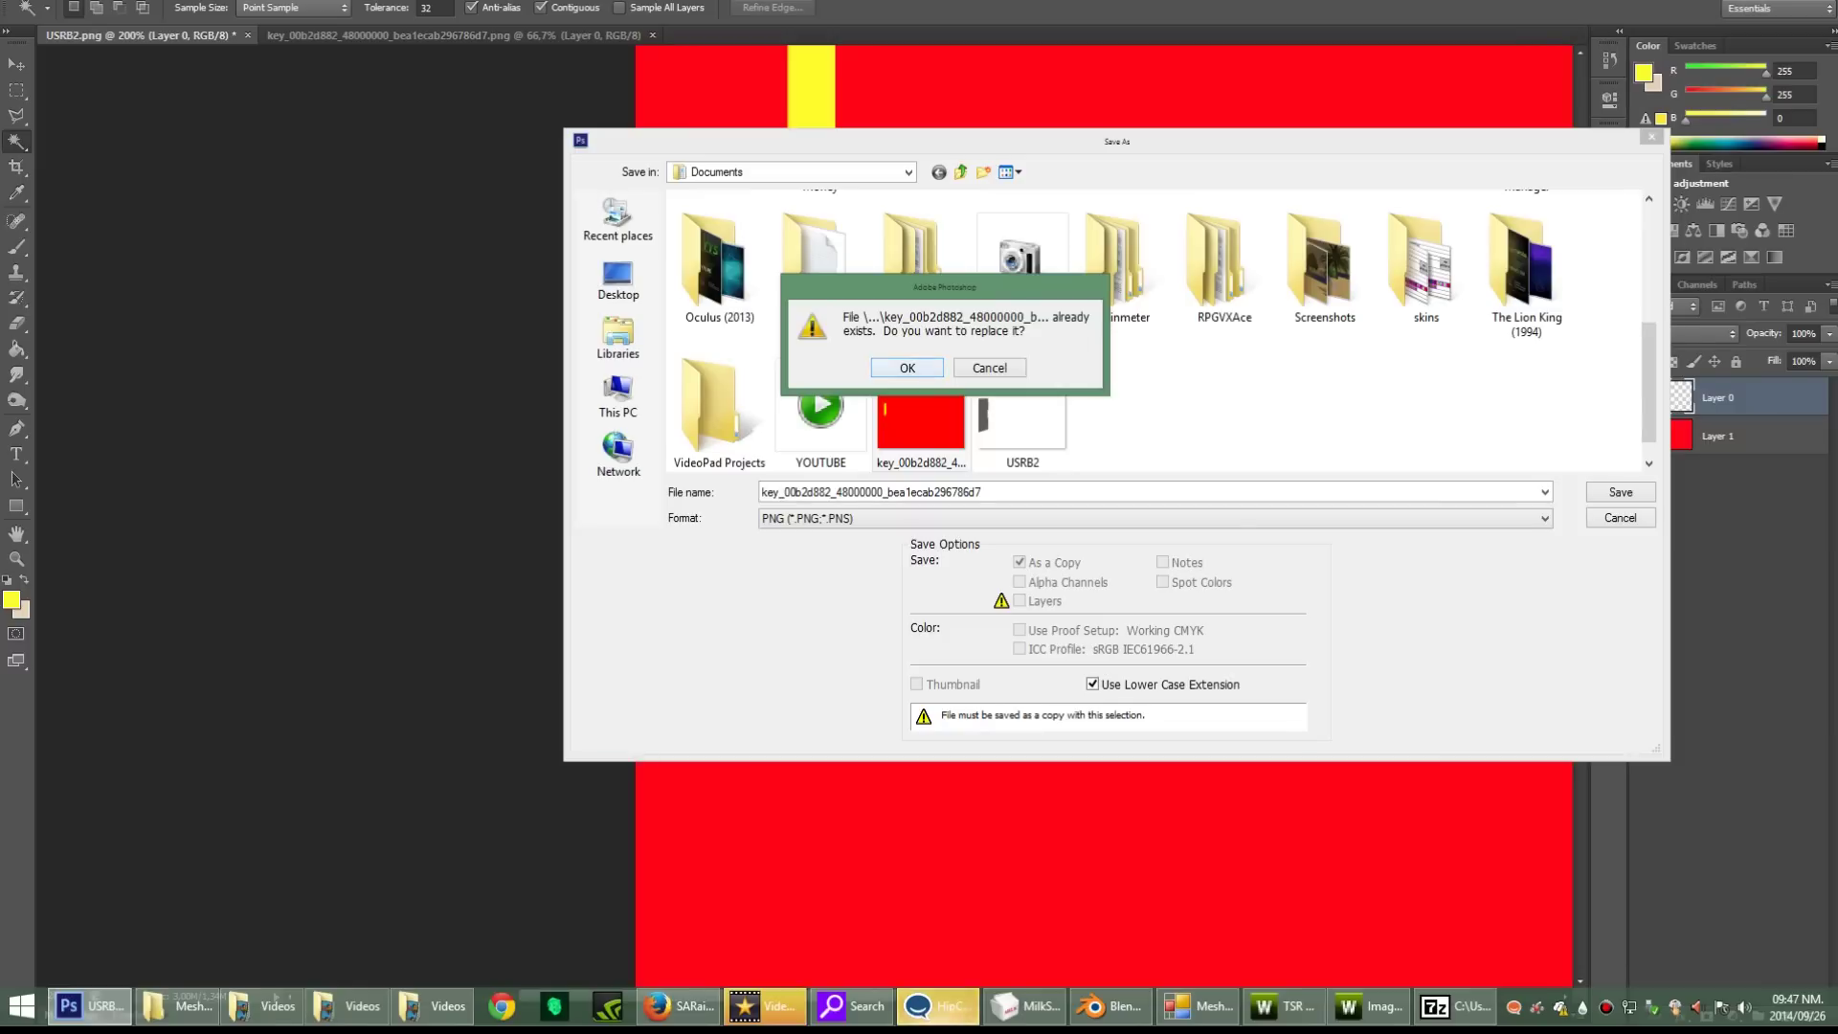
pyautogui.press('Return')
pyautogui.press('Return')
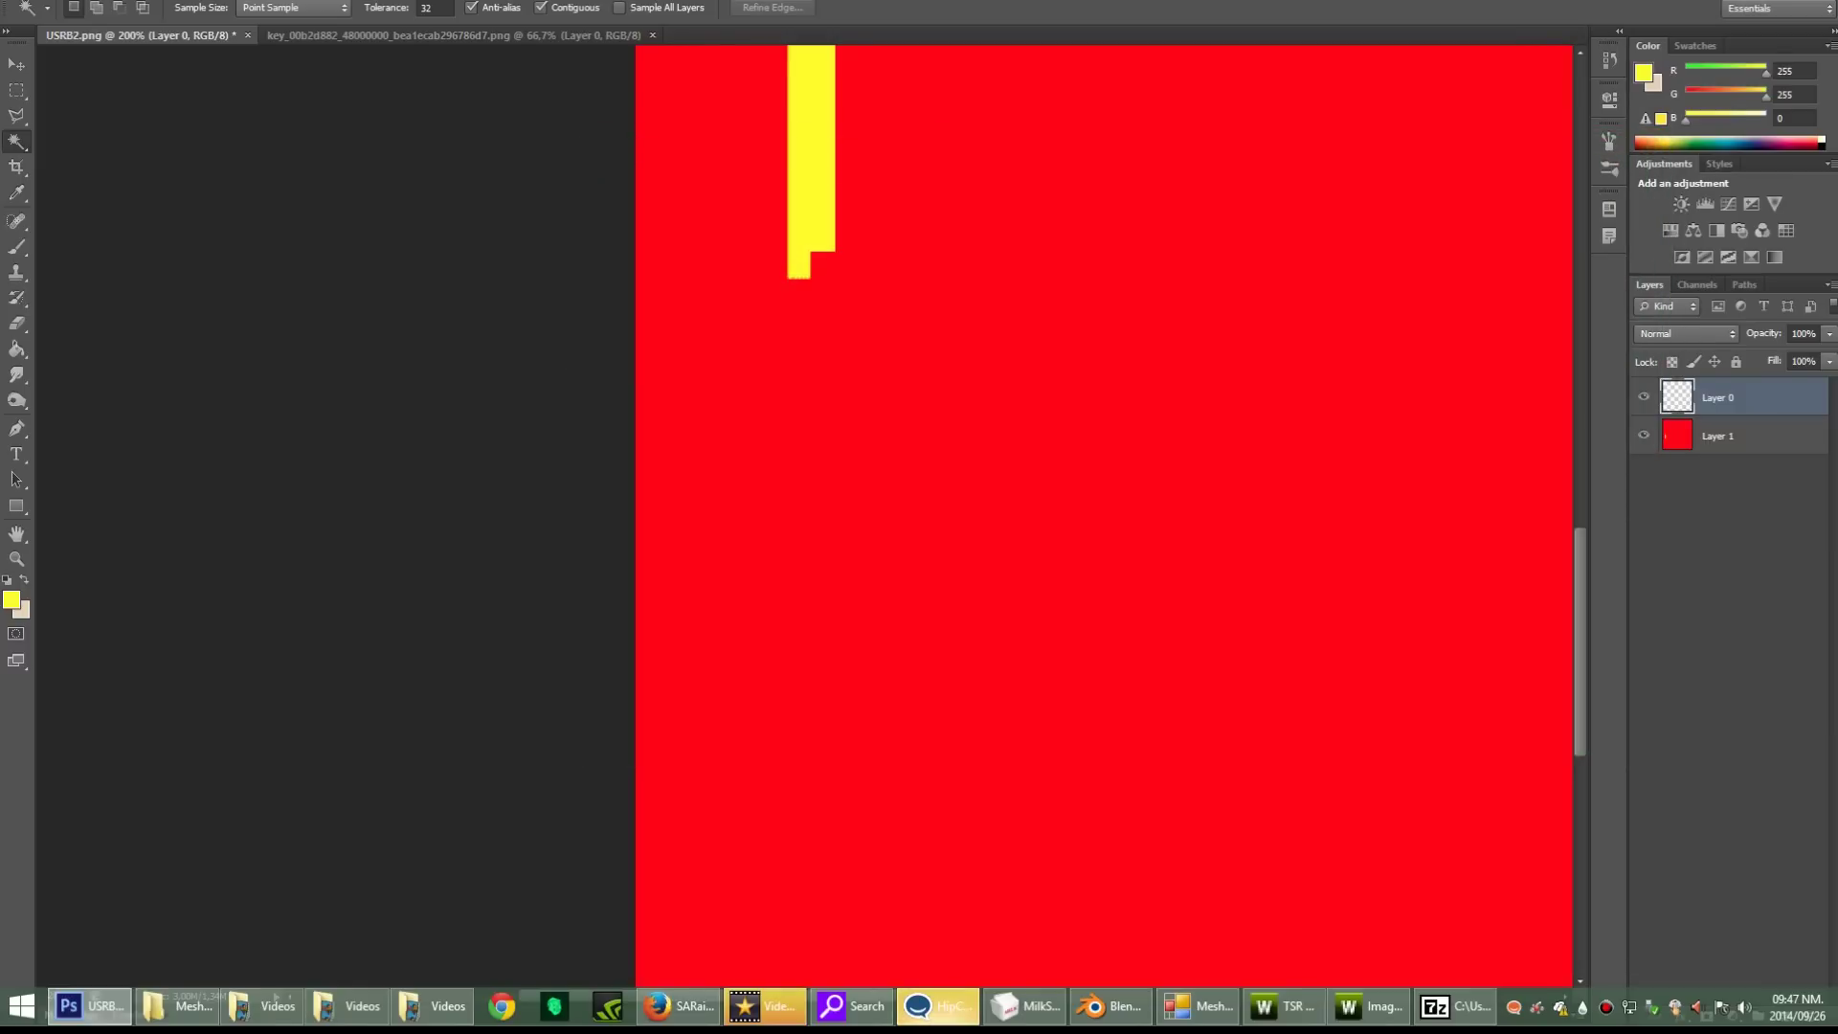
# Step: Save another PNG copy of the mask in Documents as UVCOLOR with the default PNG options
pyautogui.click(50, 0)
pyautogui.click(81, 213)
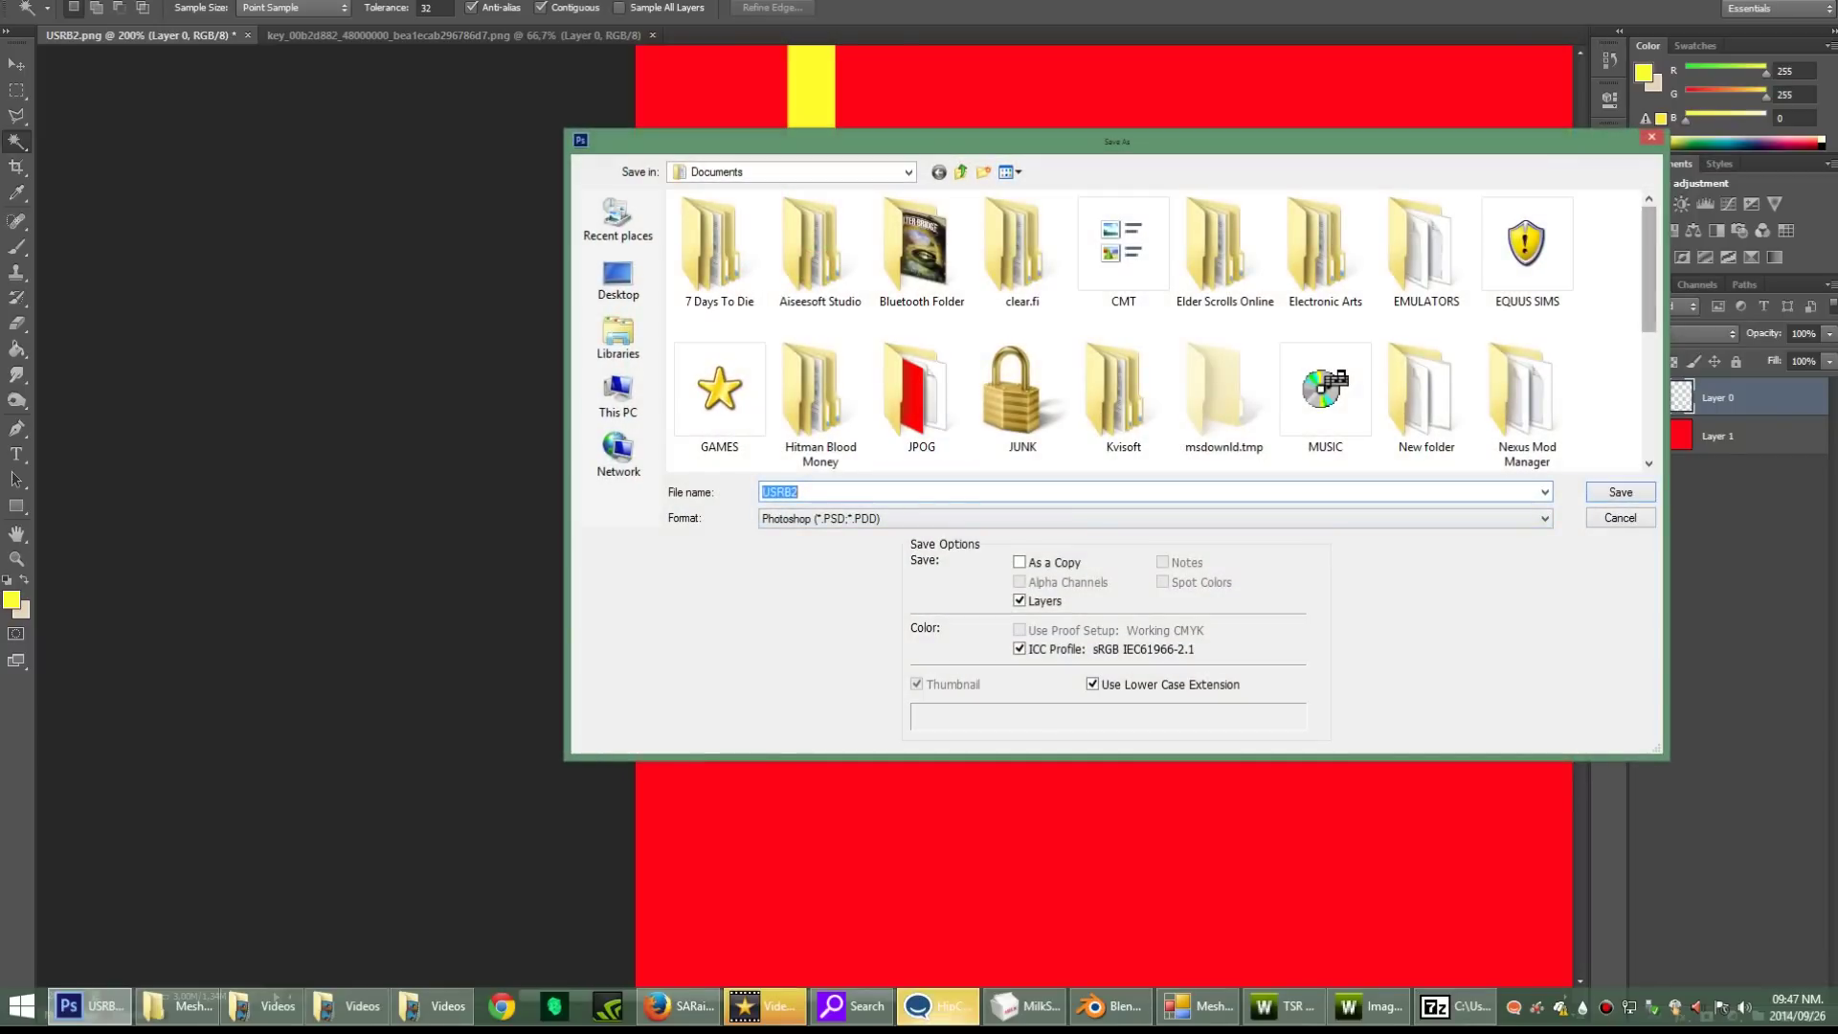
pyautogui.scroll(-5, 1115, 330)
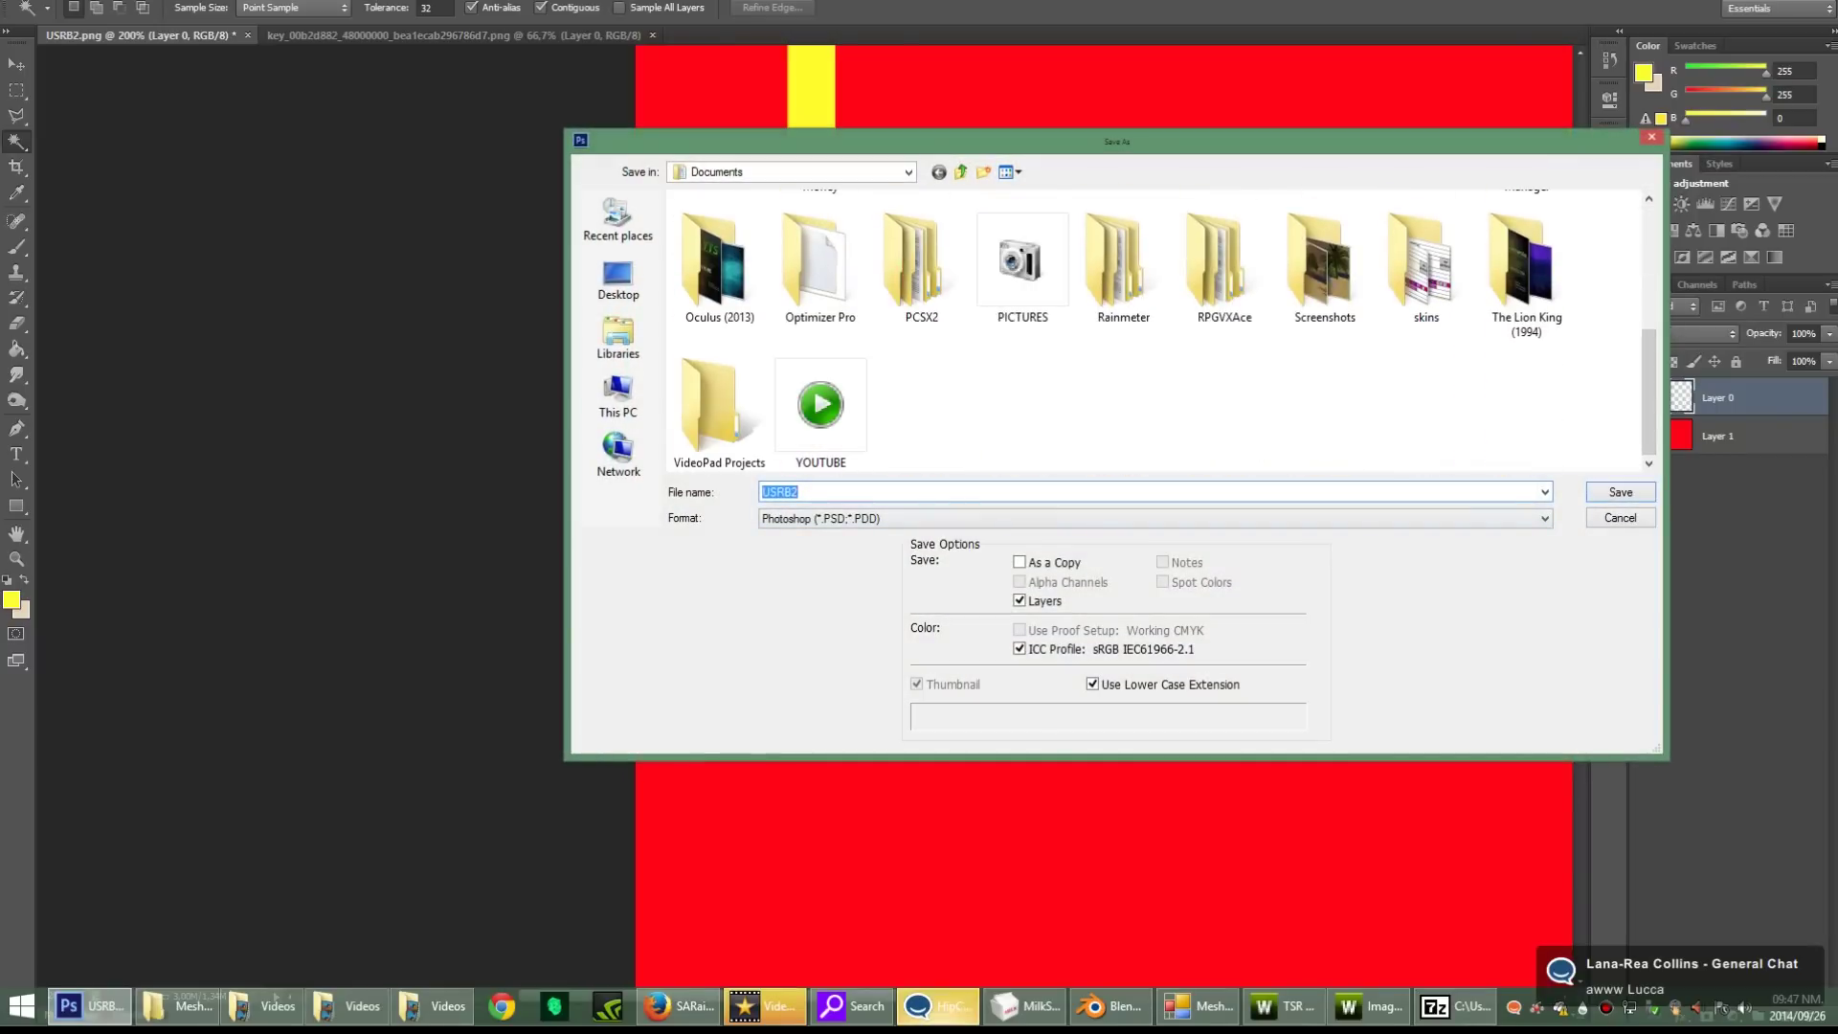
pyautogui.click(1544, 518)
pyautogui.click(813, 732)
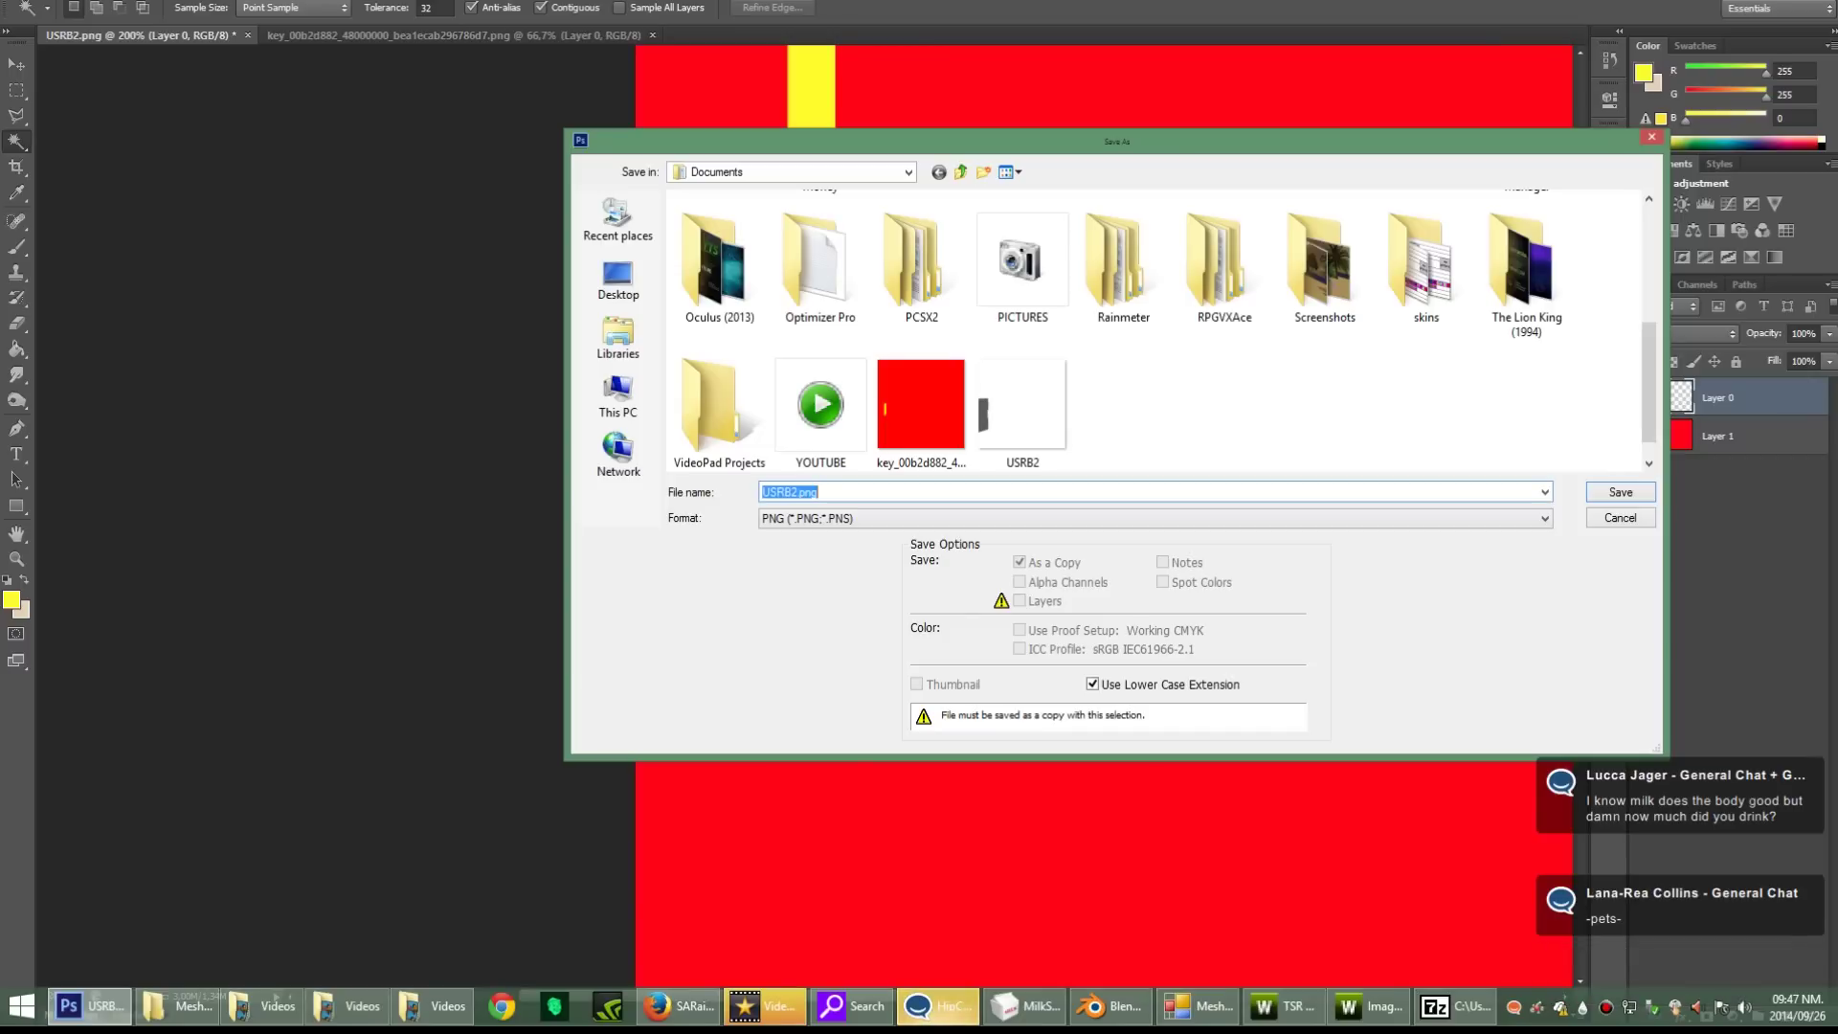
pyautogui.write('UVCOLOR')
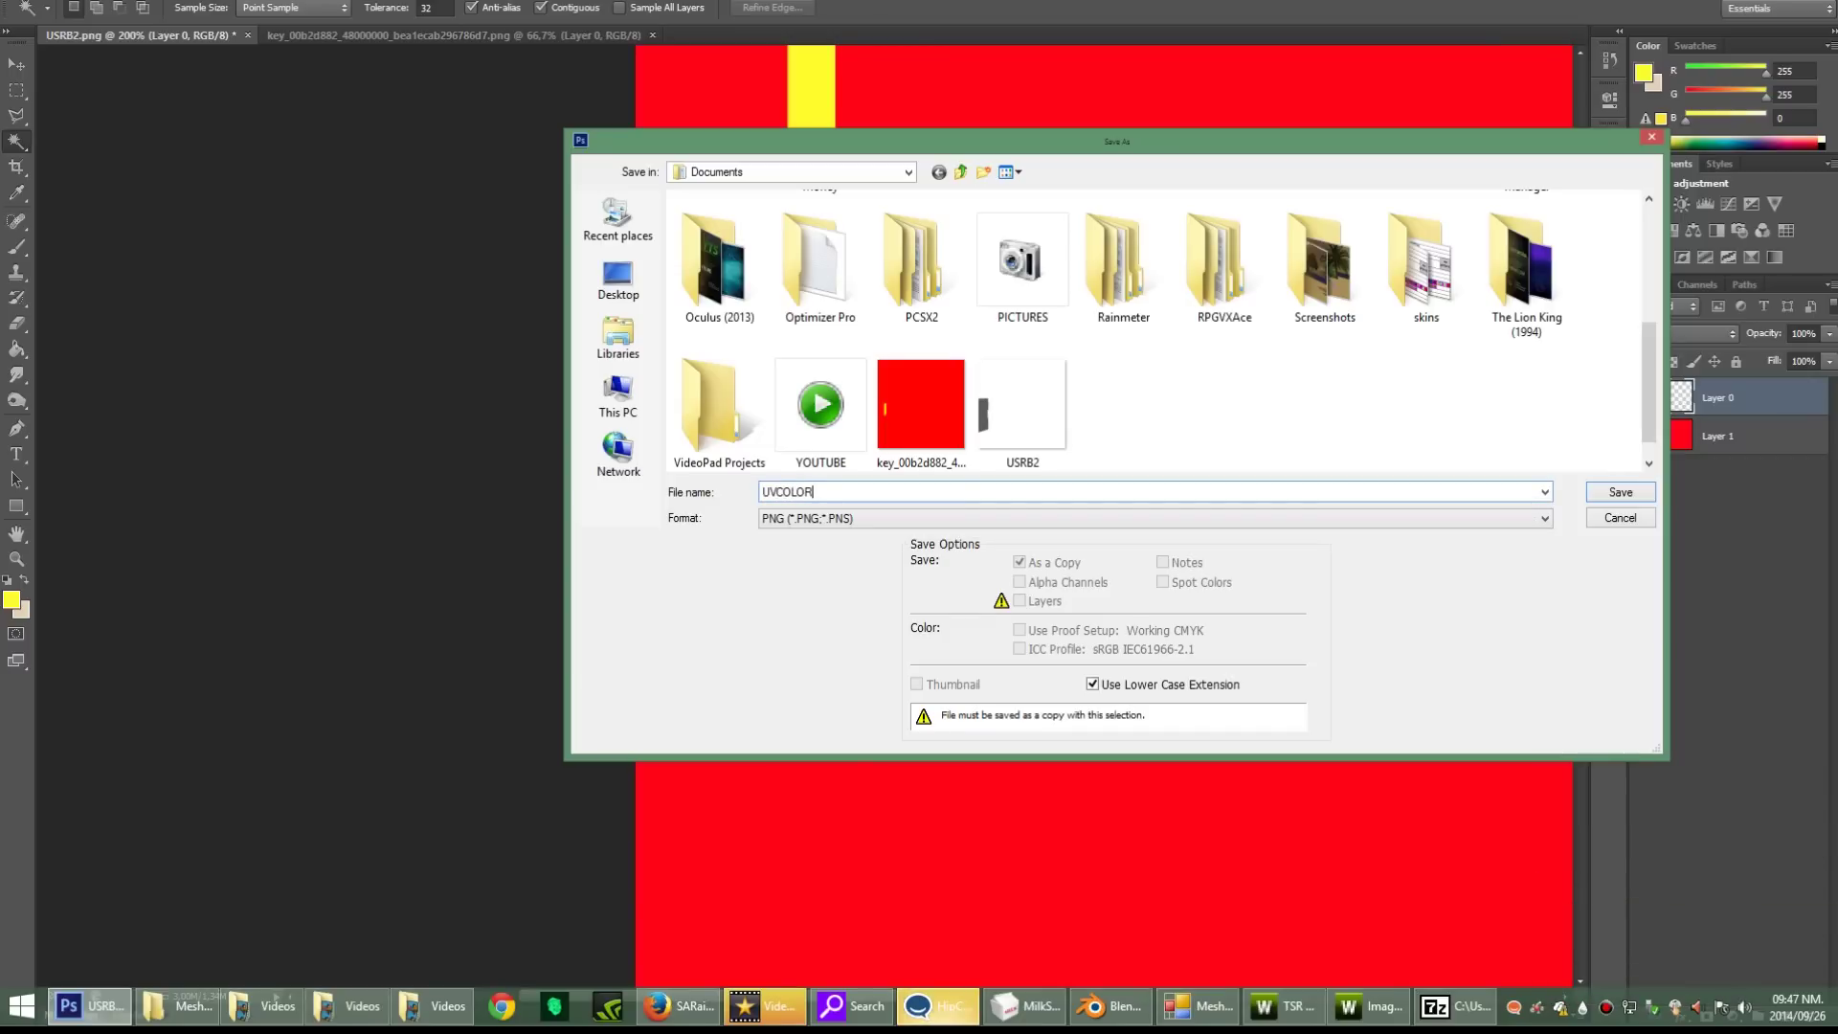
pyautogui.press('Return')
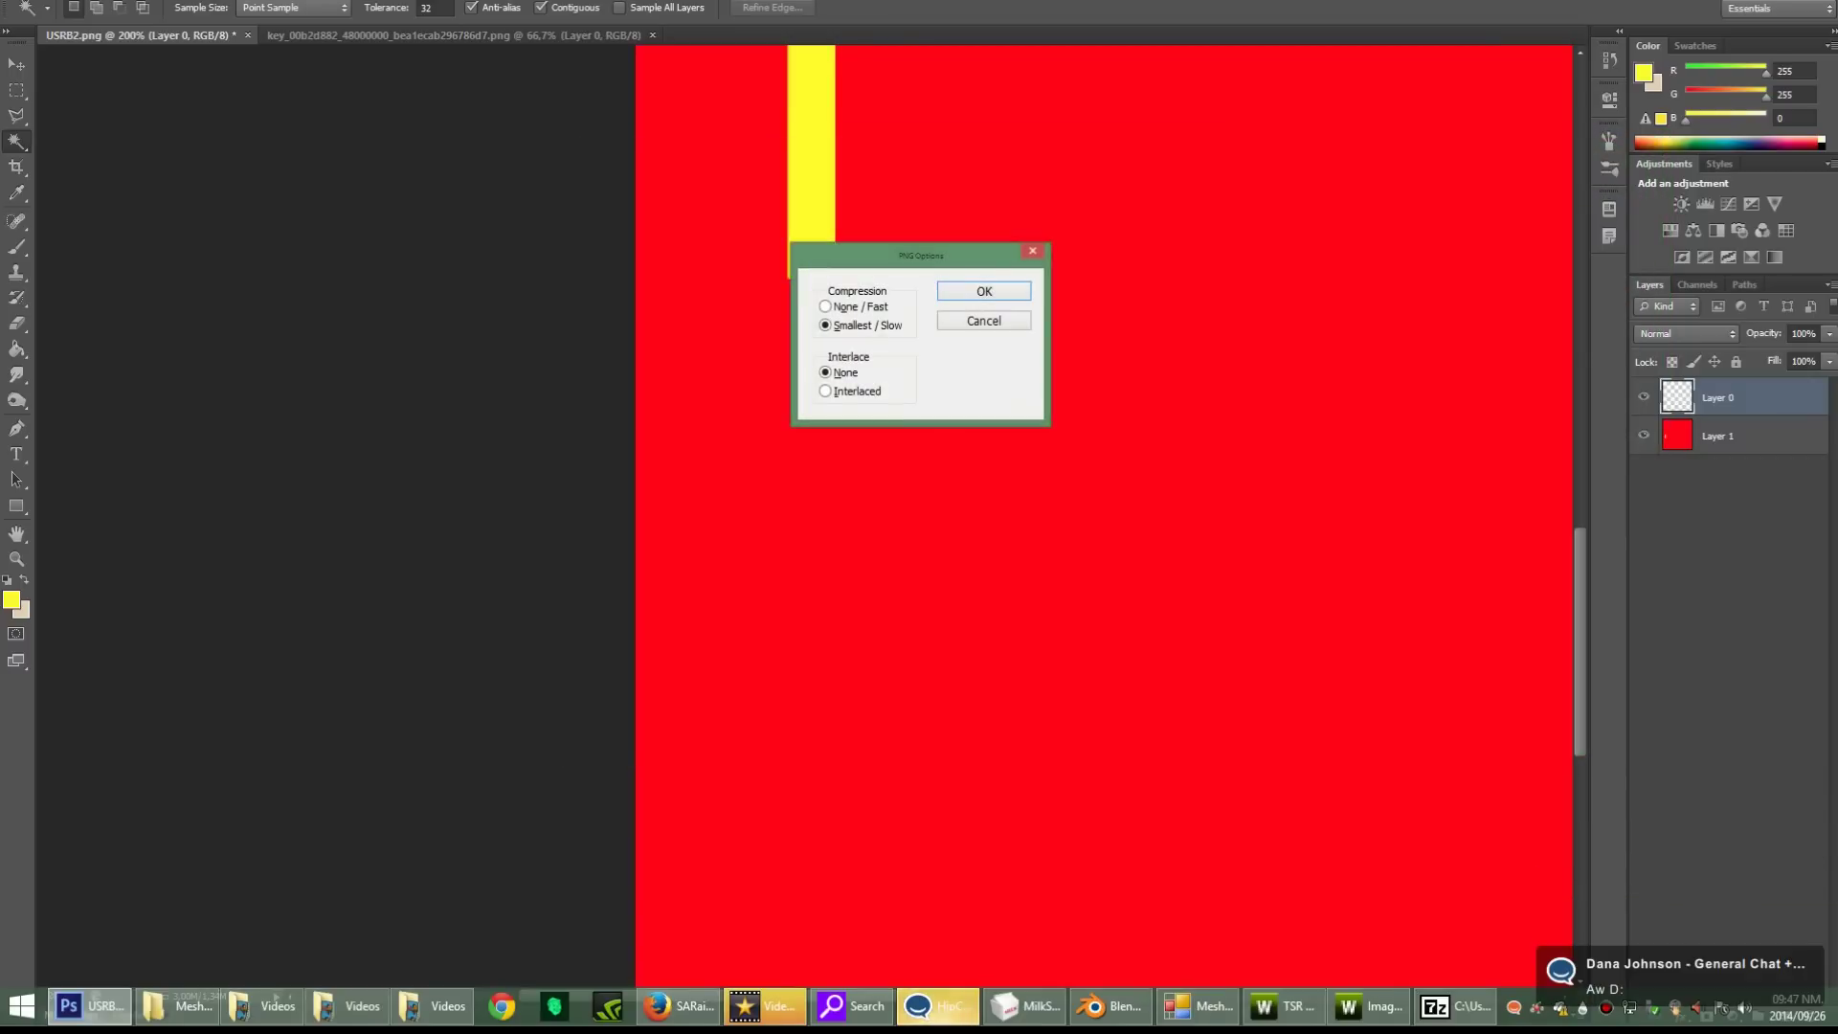
pyautogui.press('Return')
# Step: Switch to TSR Workshop and import UVCOLOR as the bridle's Mask texture, keeping the current alpha
pyautogui.hotkey('alt', 'Tab')
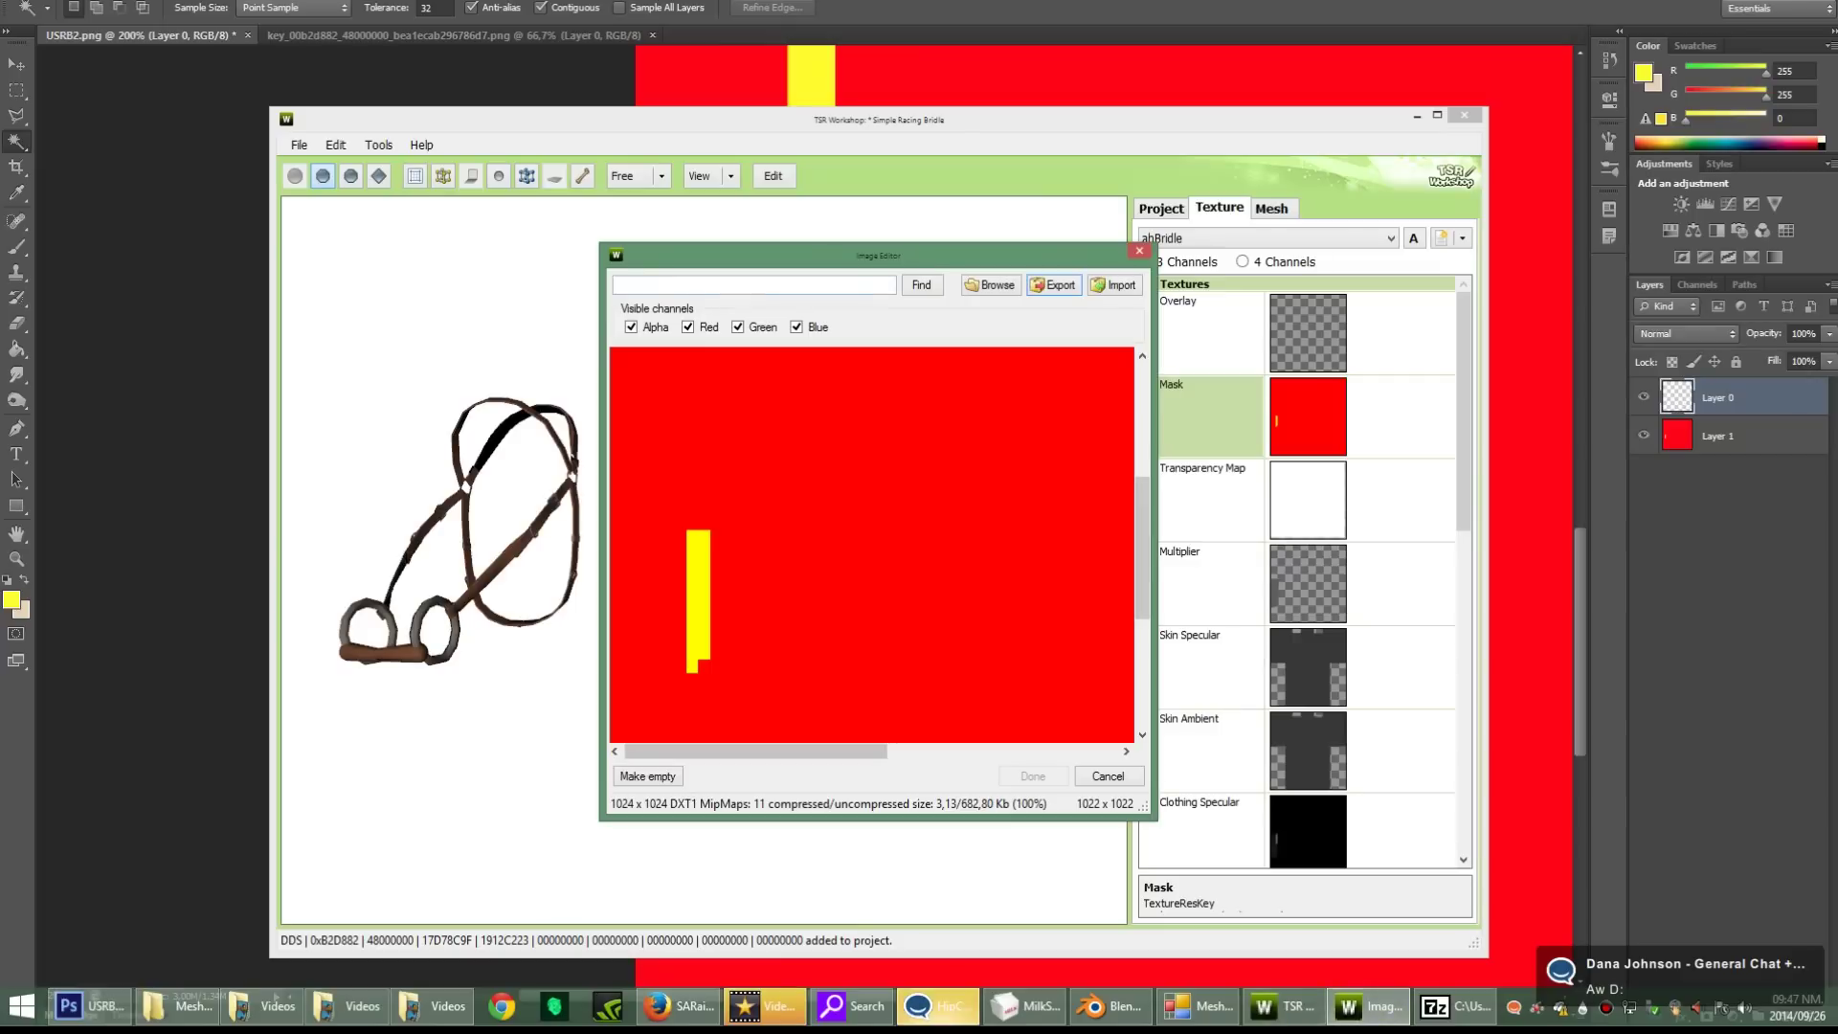
pyautogui.click(1113, 284)
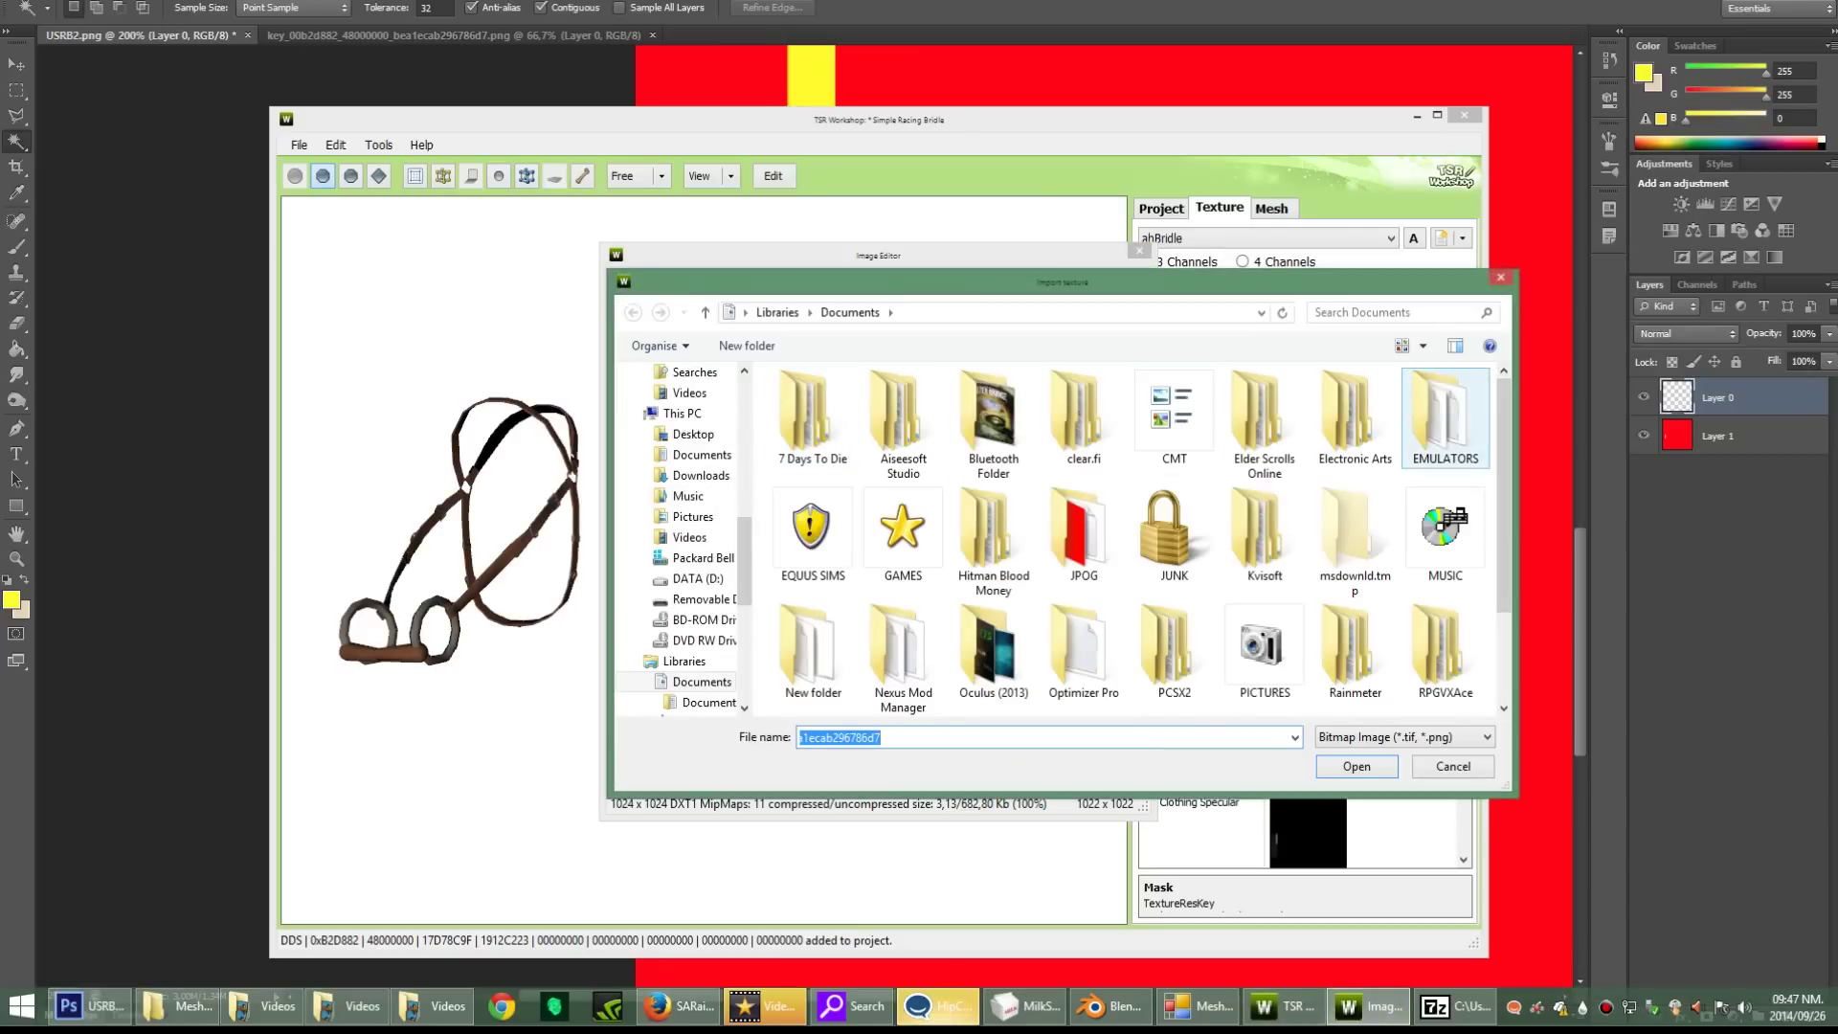
pyautogui.scroll(-1, 1445, 479)
pyautogui.click(1445, 632)
pyautogui.press('Return')
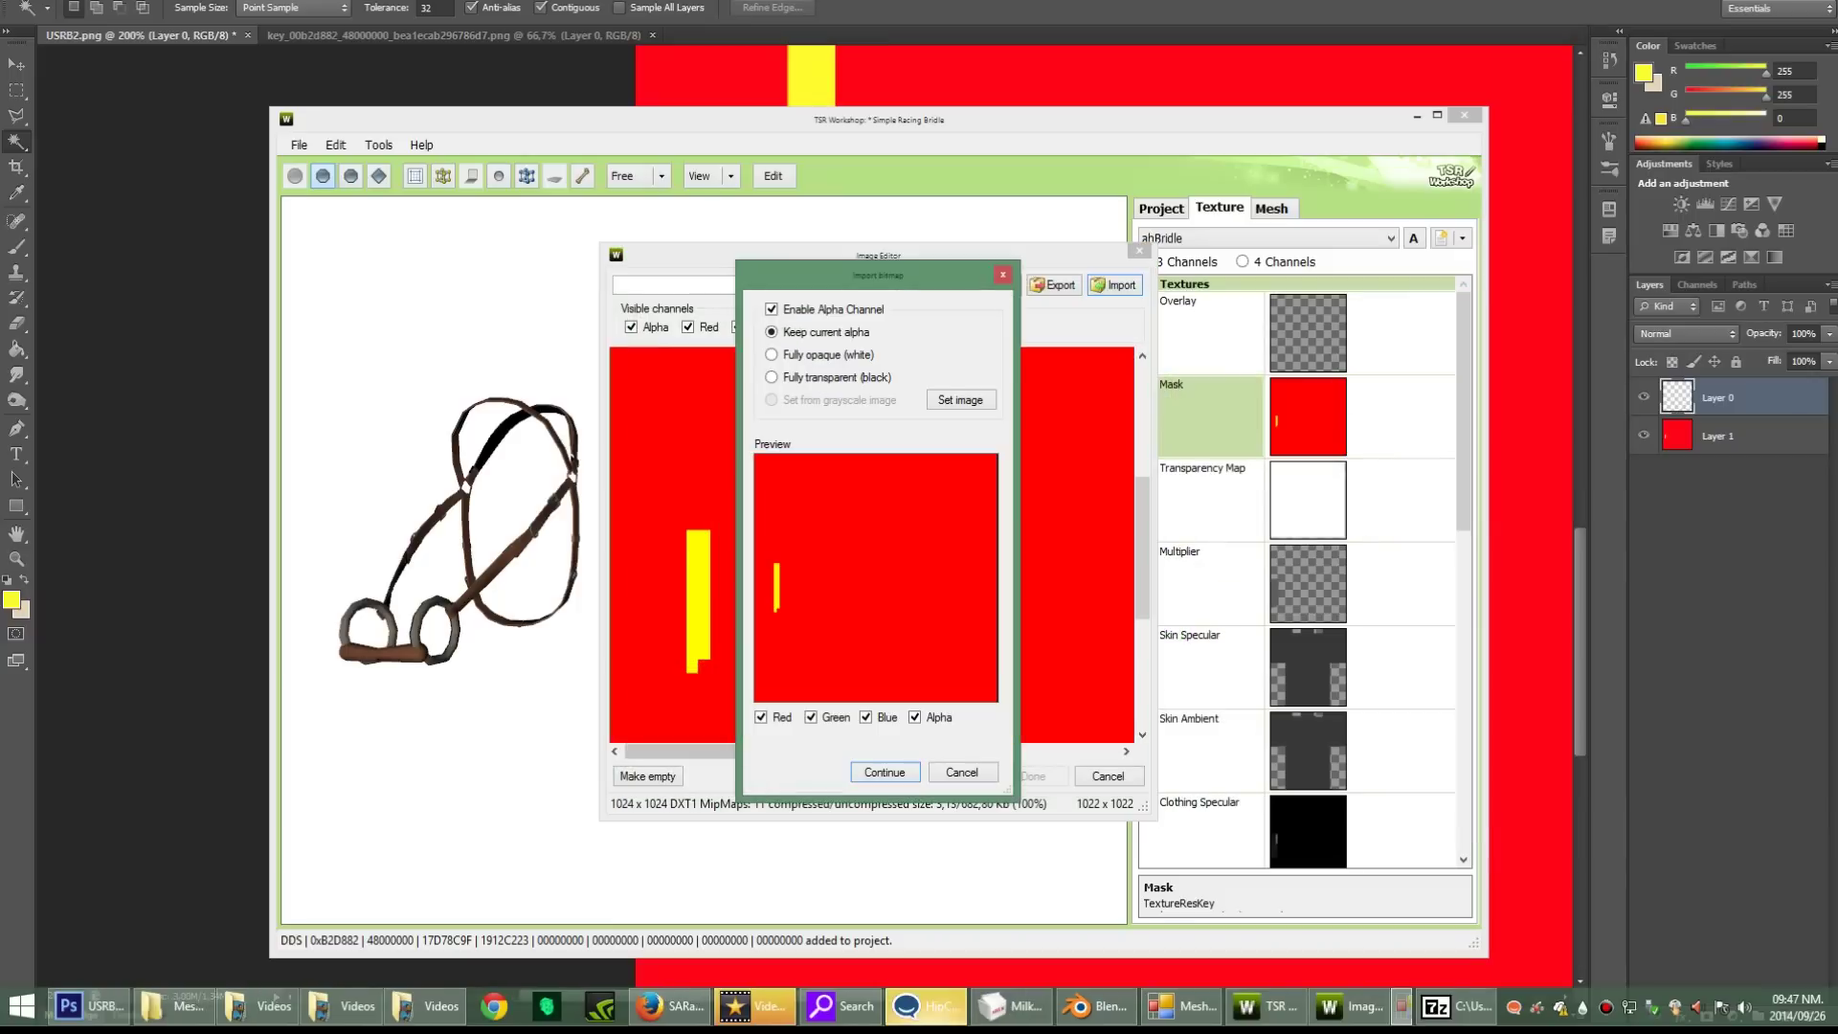
pyautogui.click(885, 773)
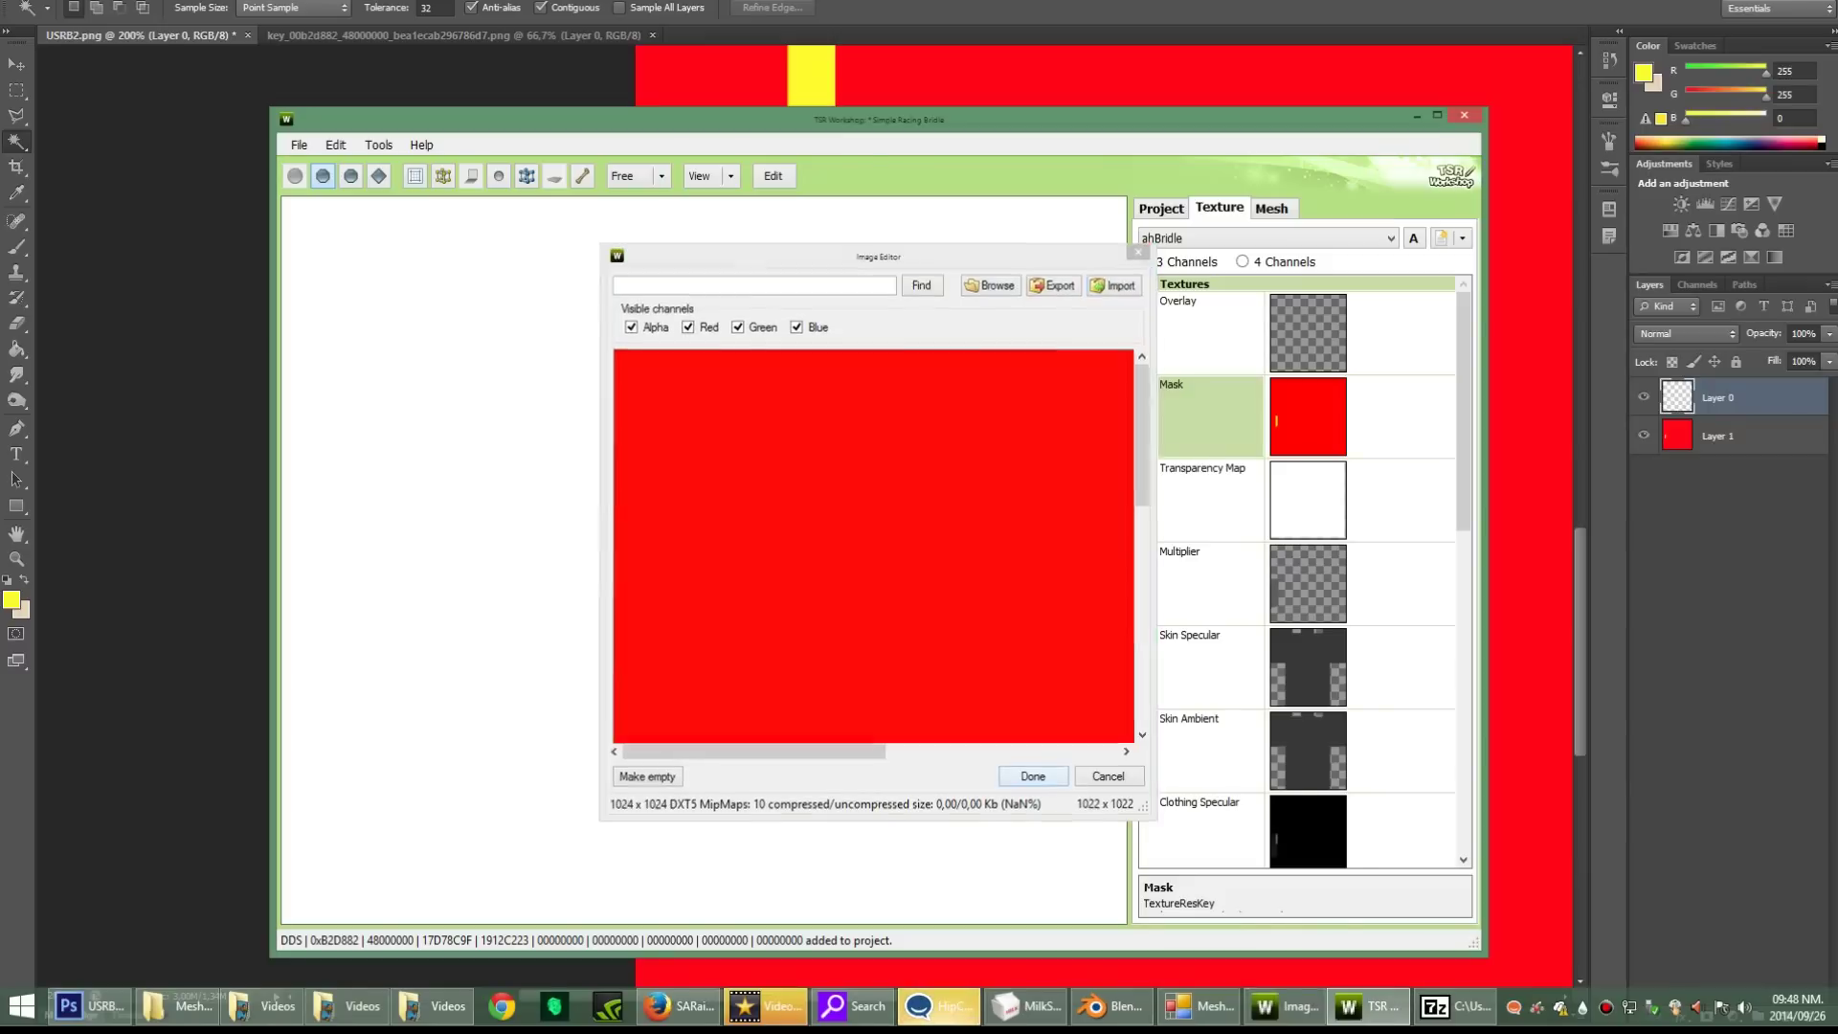
# Step: Set the solid colour of Pattern B to light grey (224, 222, 219)
pyautogui.scroll(3, 460, 574)
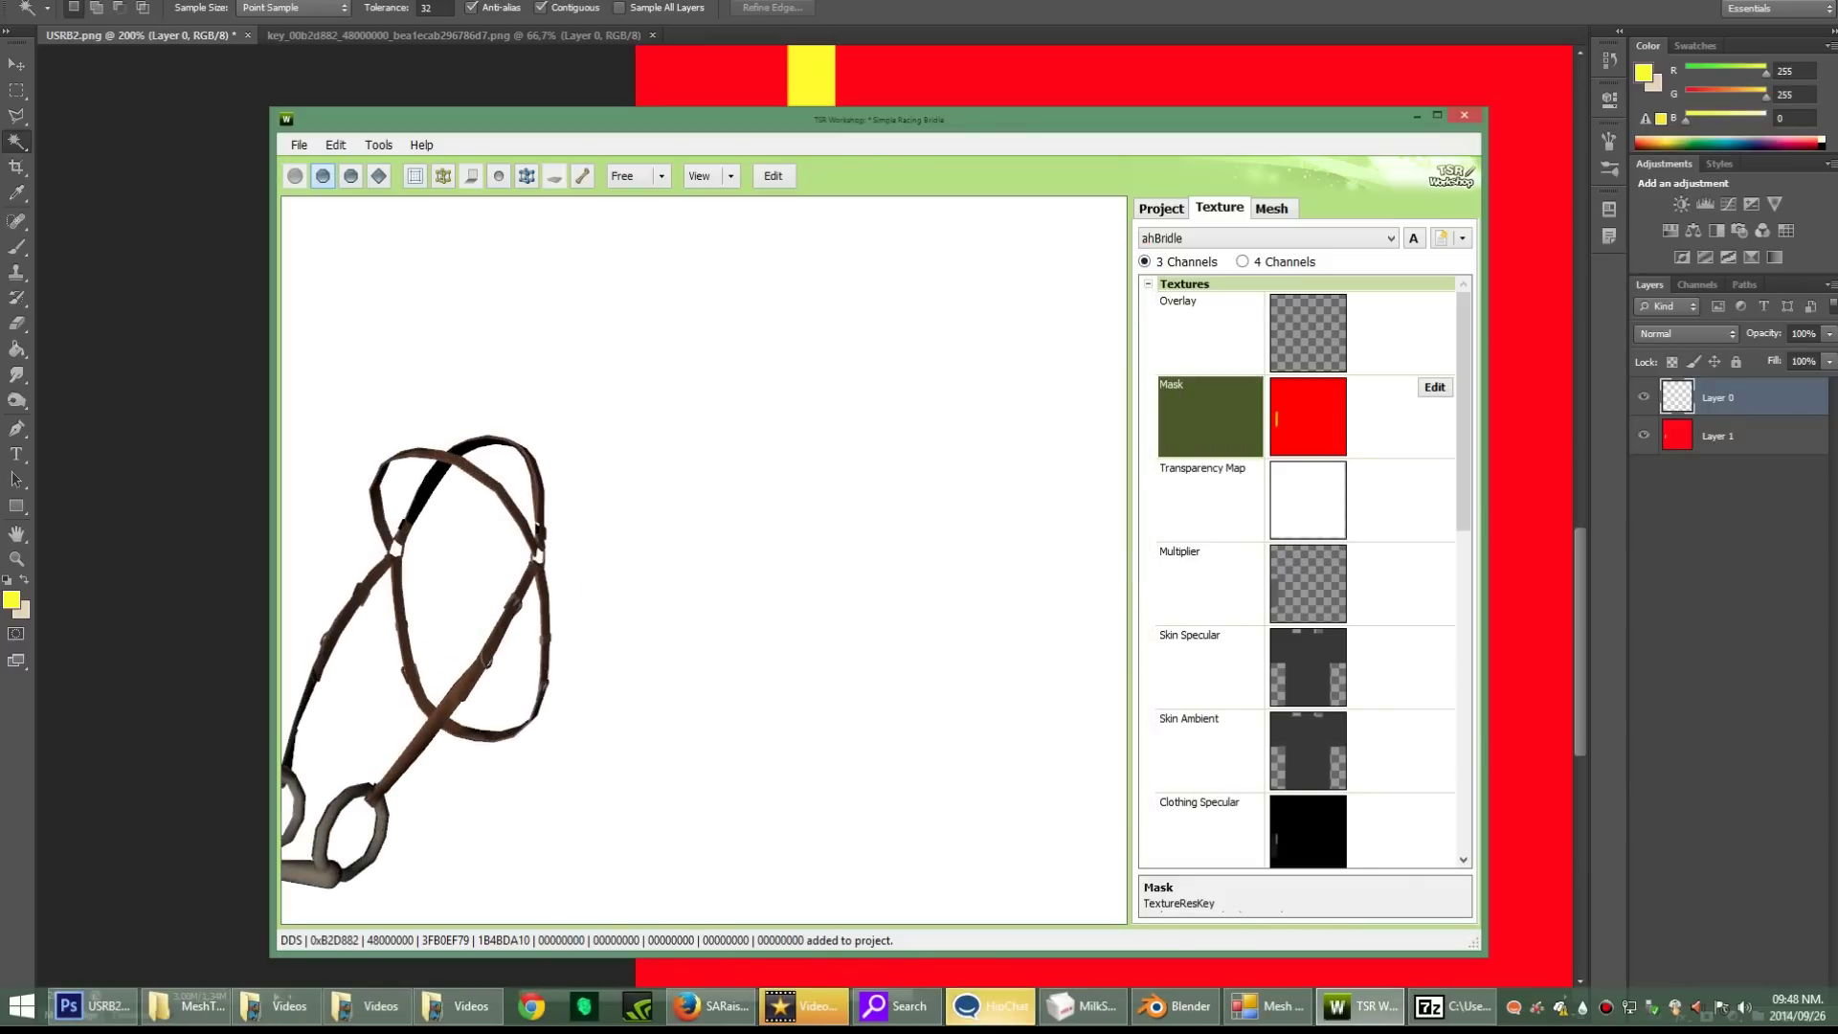
pyautogui.moveTo(459, 575); pyautogui.dragTo(593, 575)
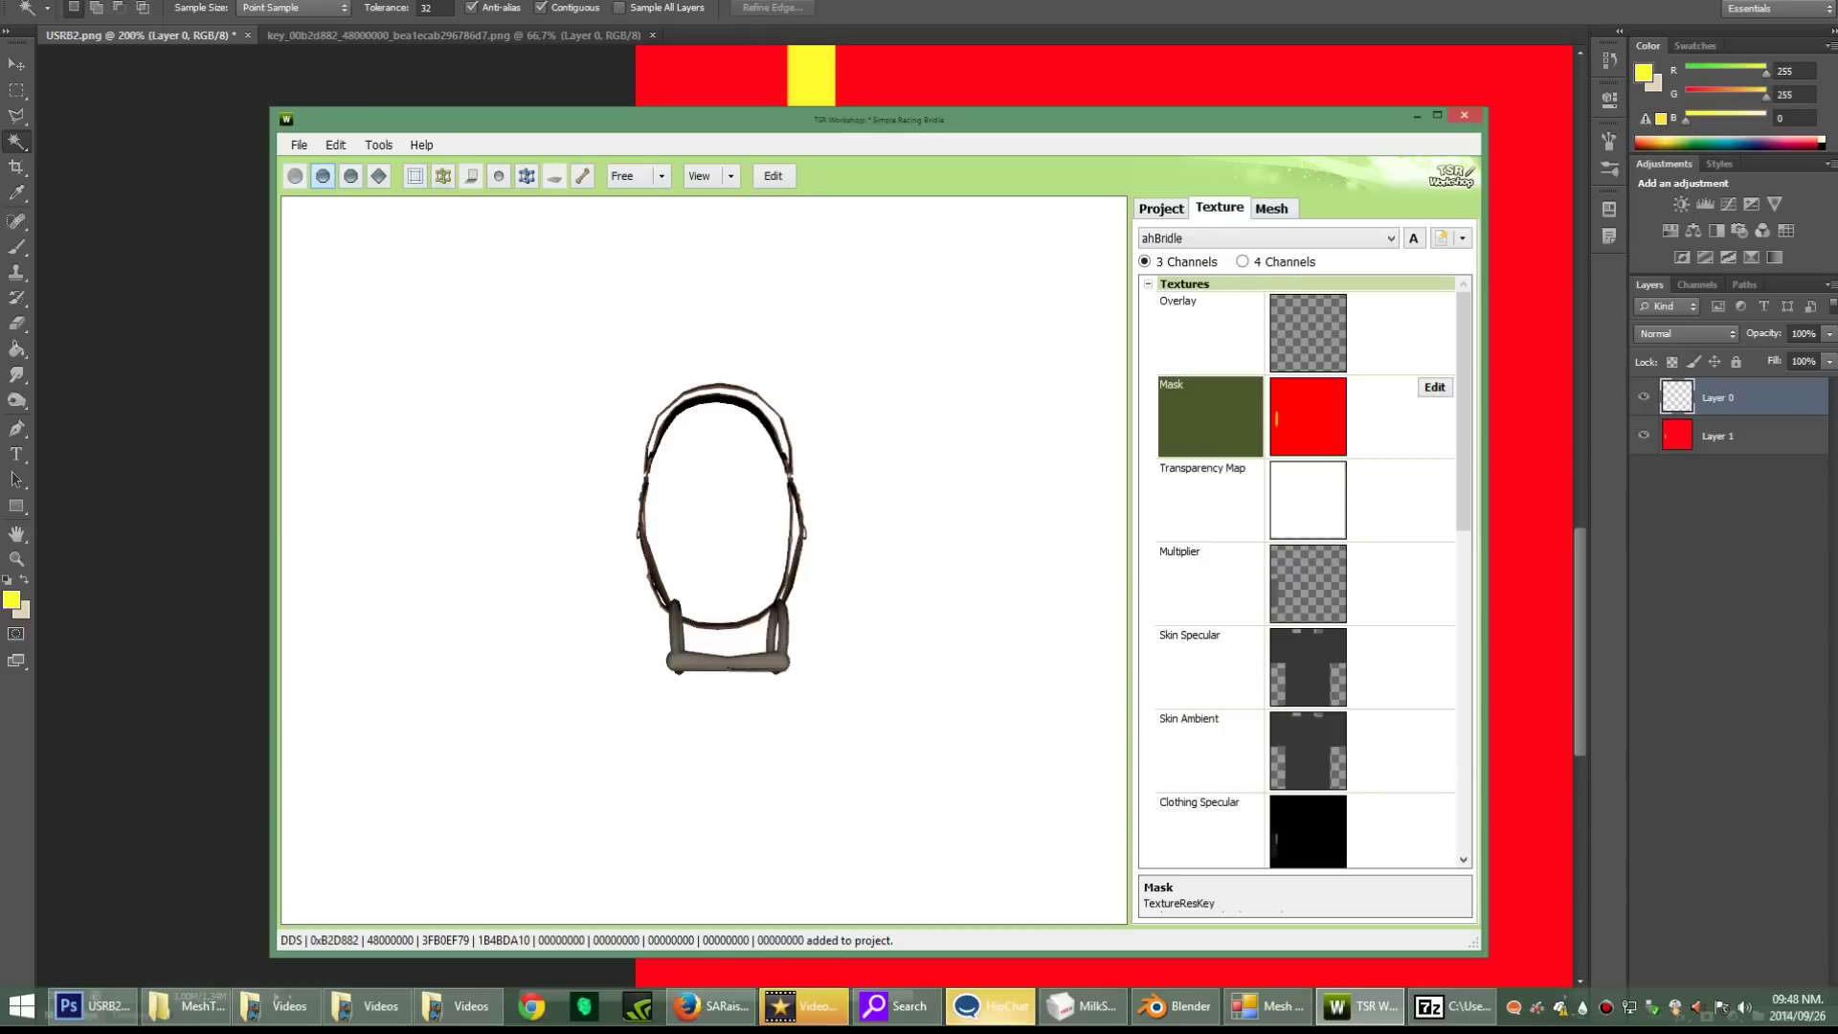
pyautogui.scroll(-1, 1302, 575)
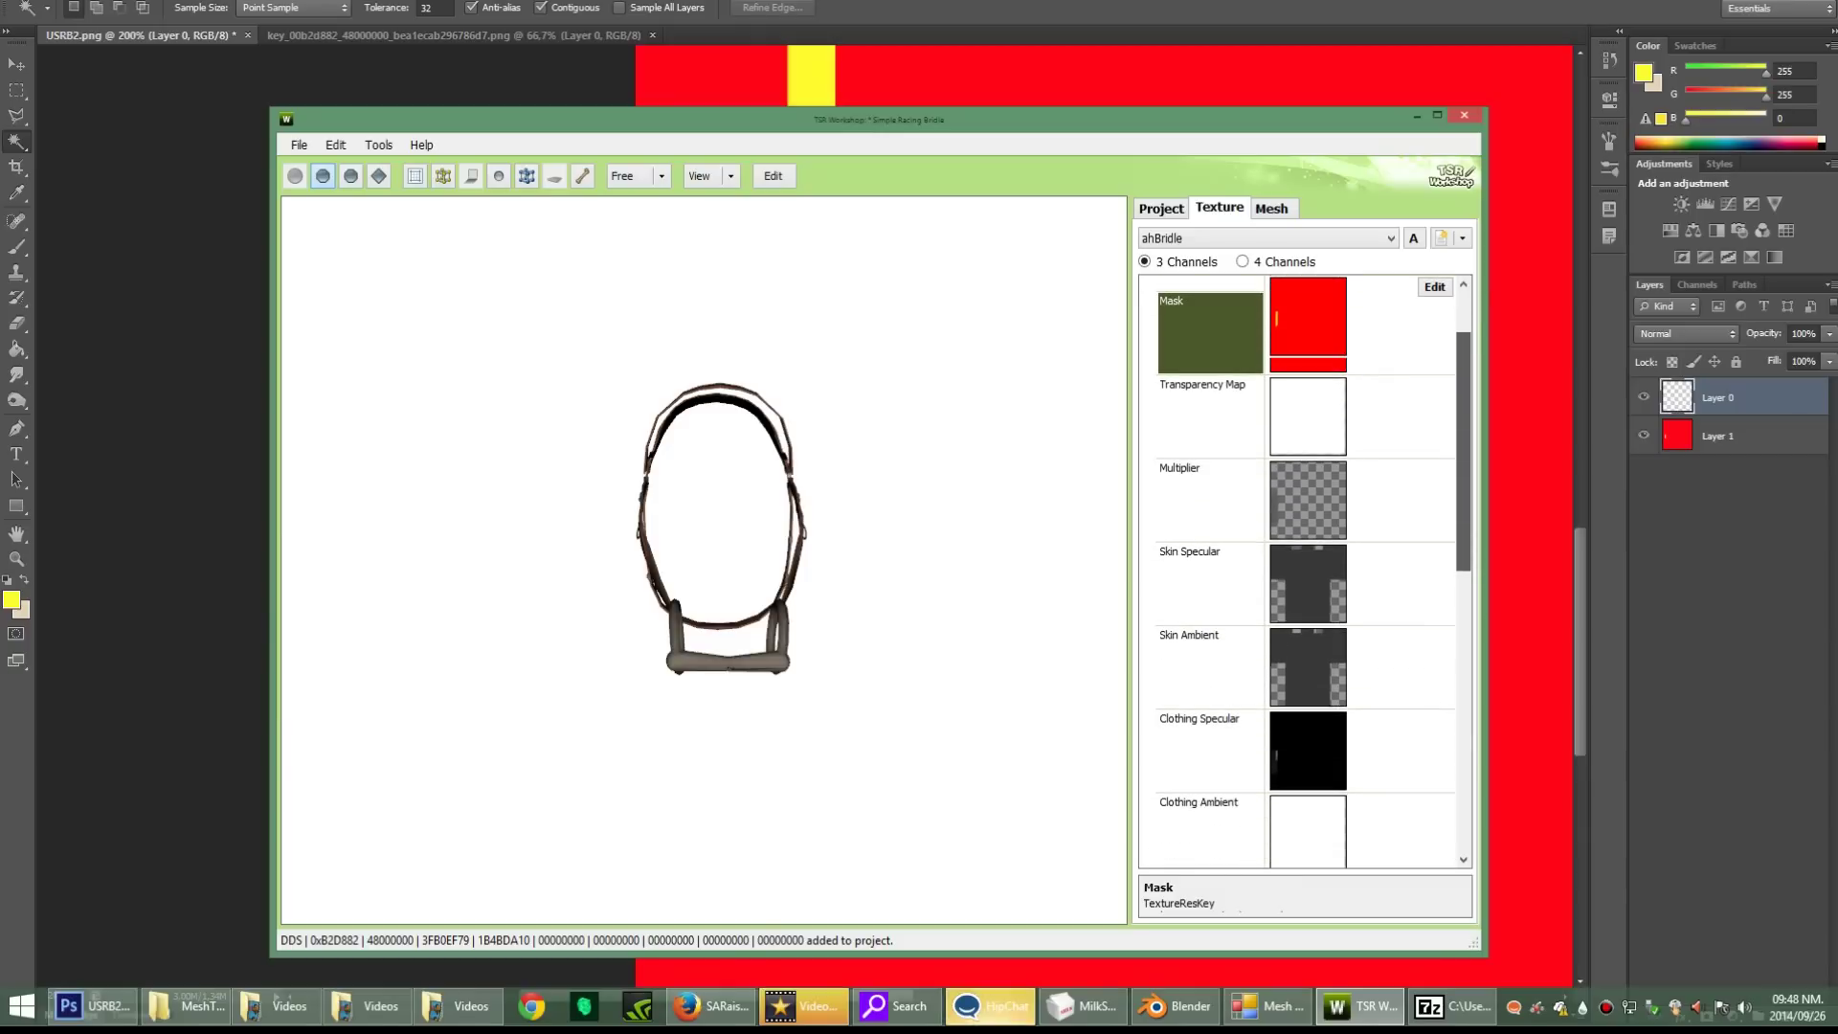
pyautogui.scroll(-6, 1302, 574)
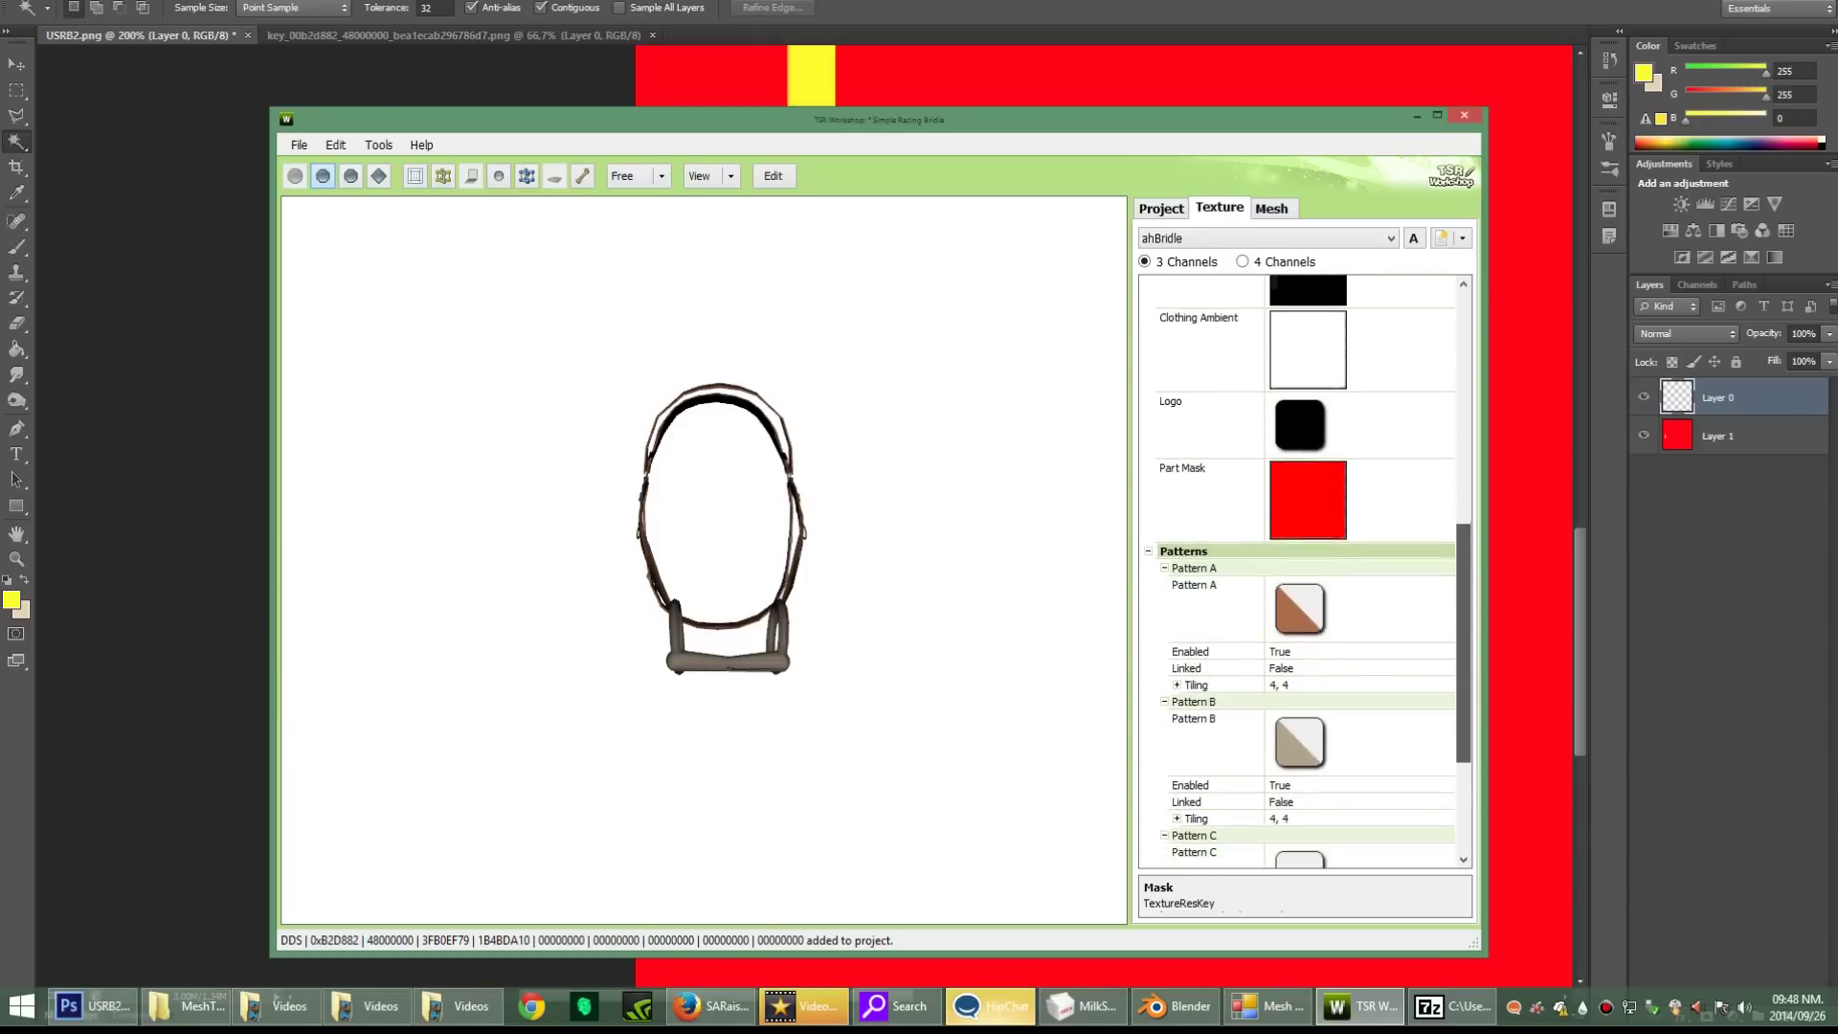
pyautogui.scroll(-3, 1302, 575)
pyautogui.click(1216, 527)
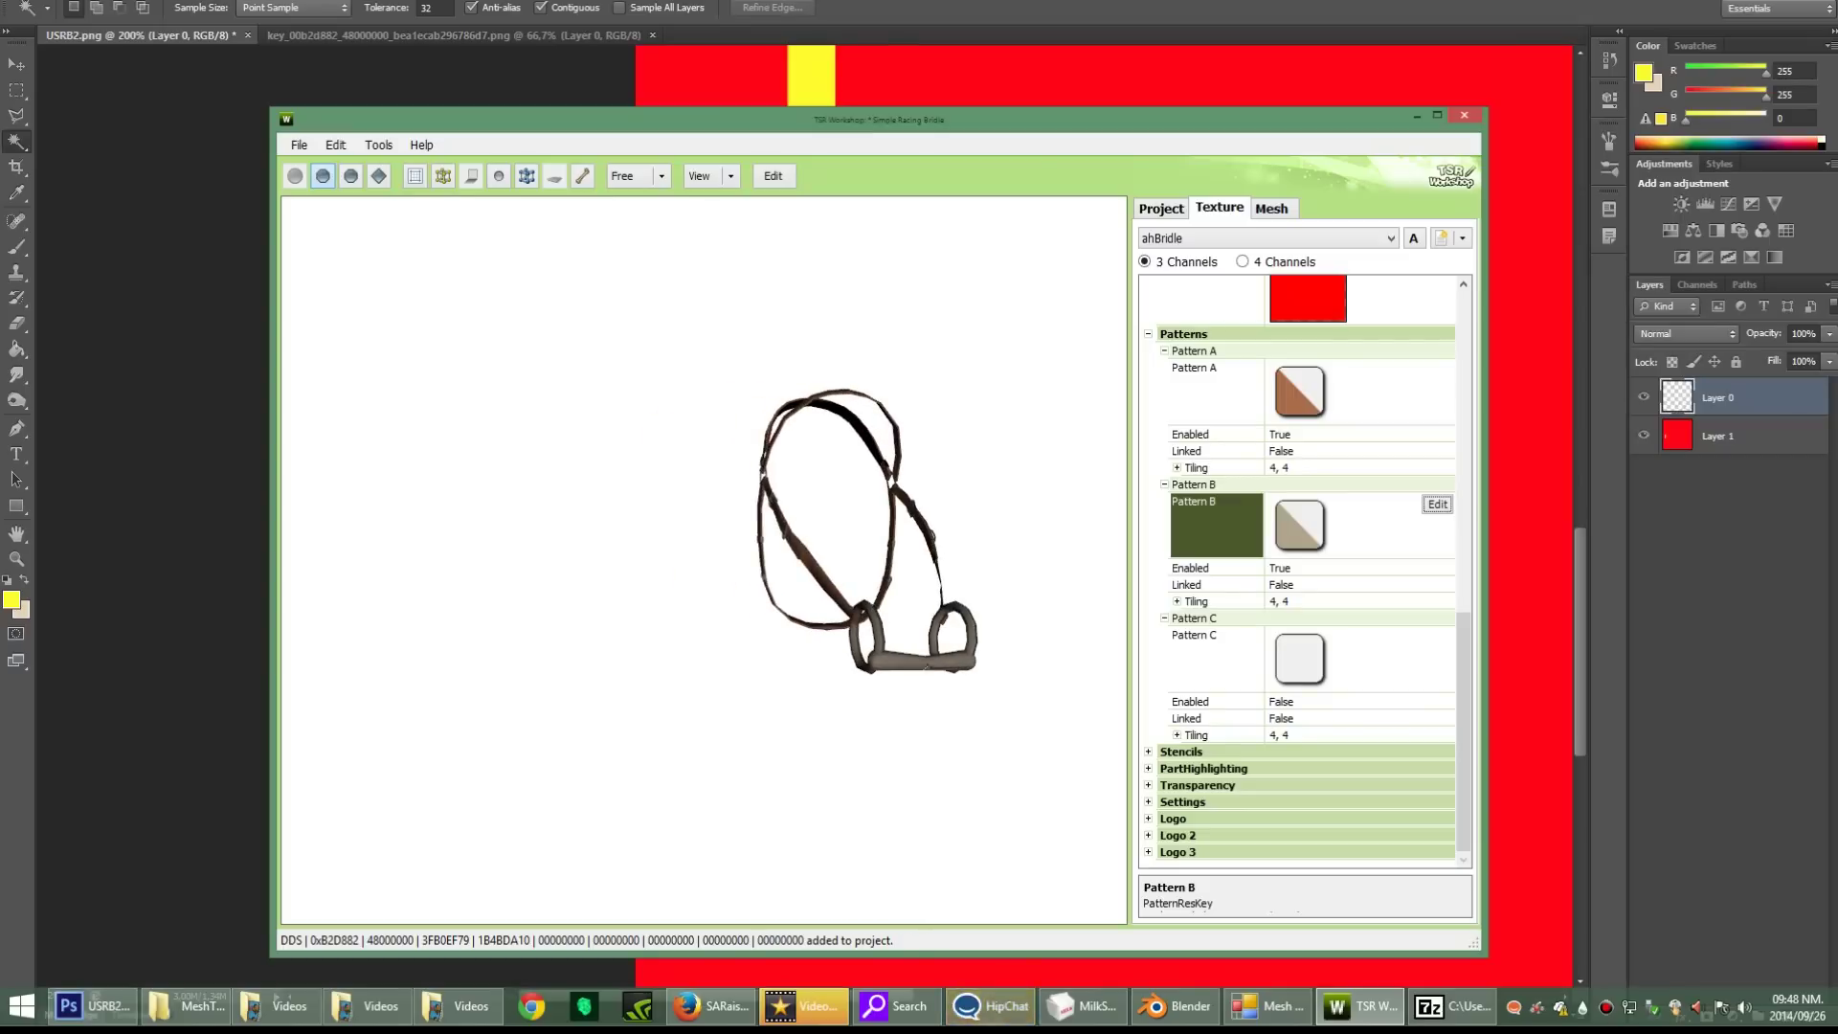
pyautogui.click(1438, 505)
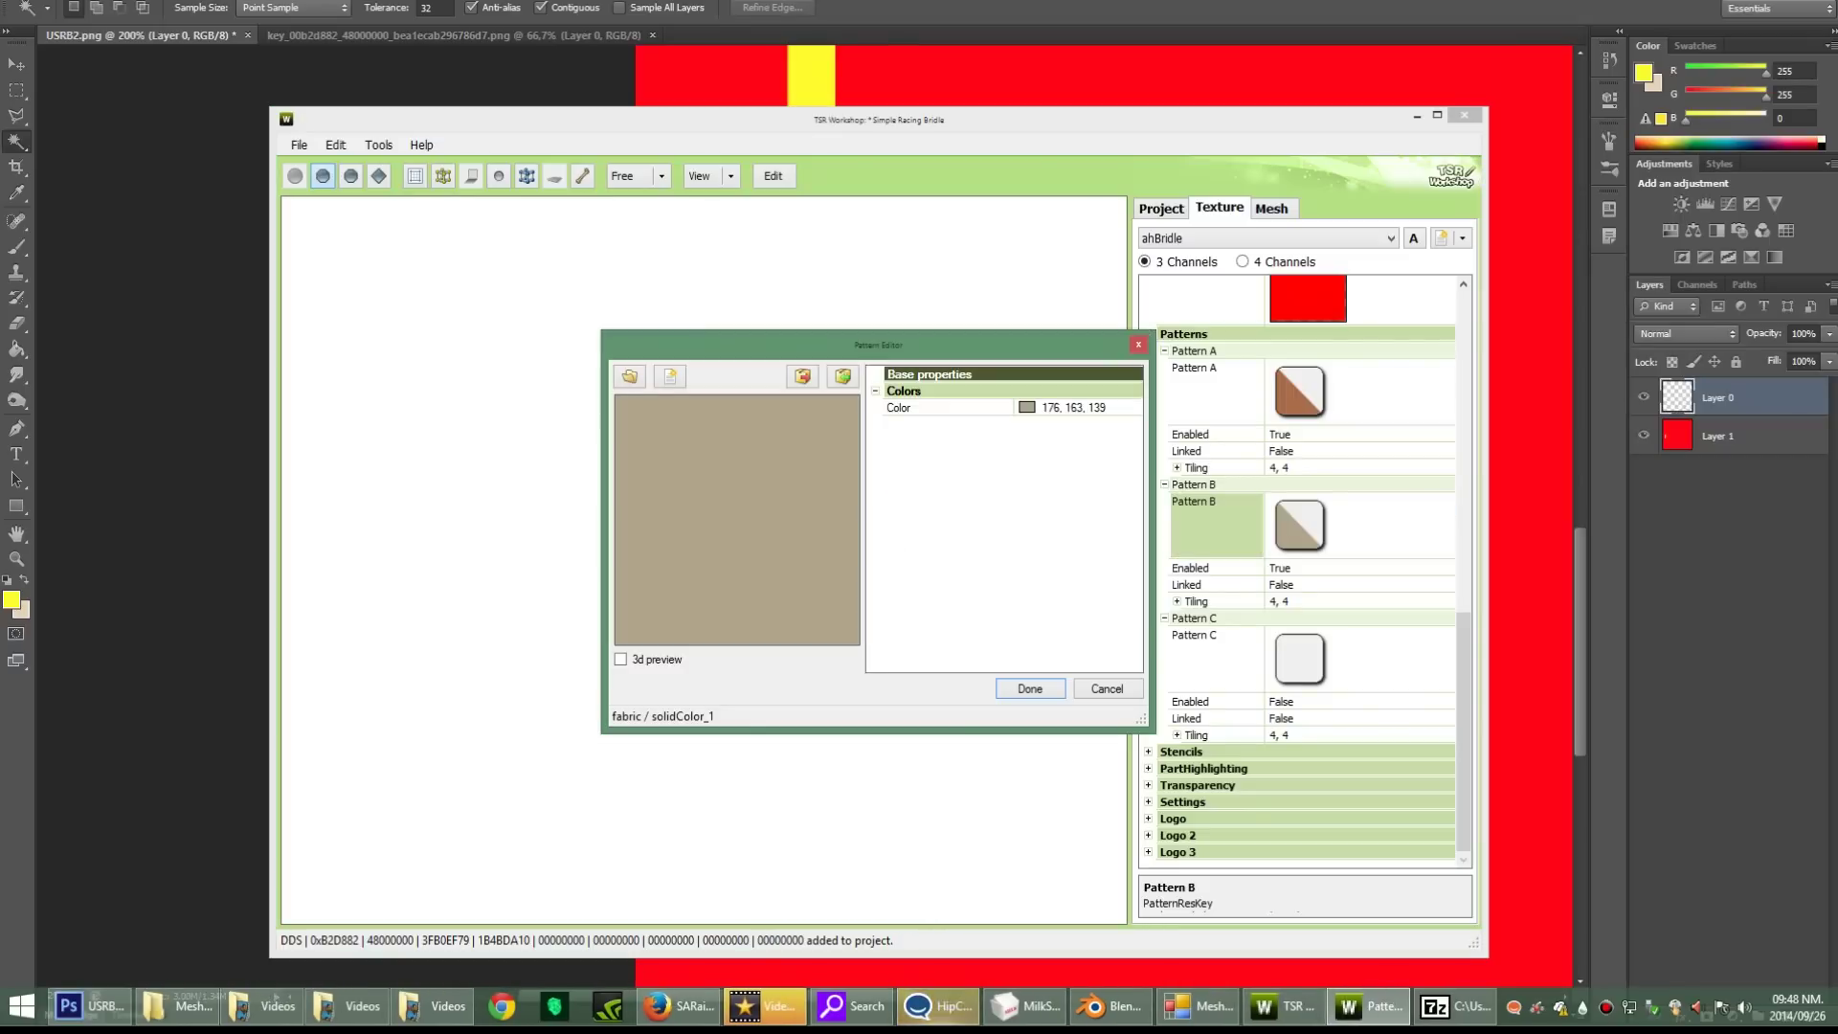
pyautogui.click(948, 407)
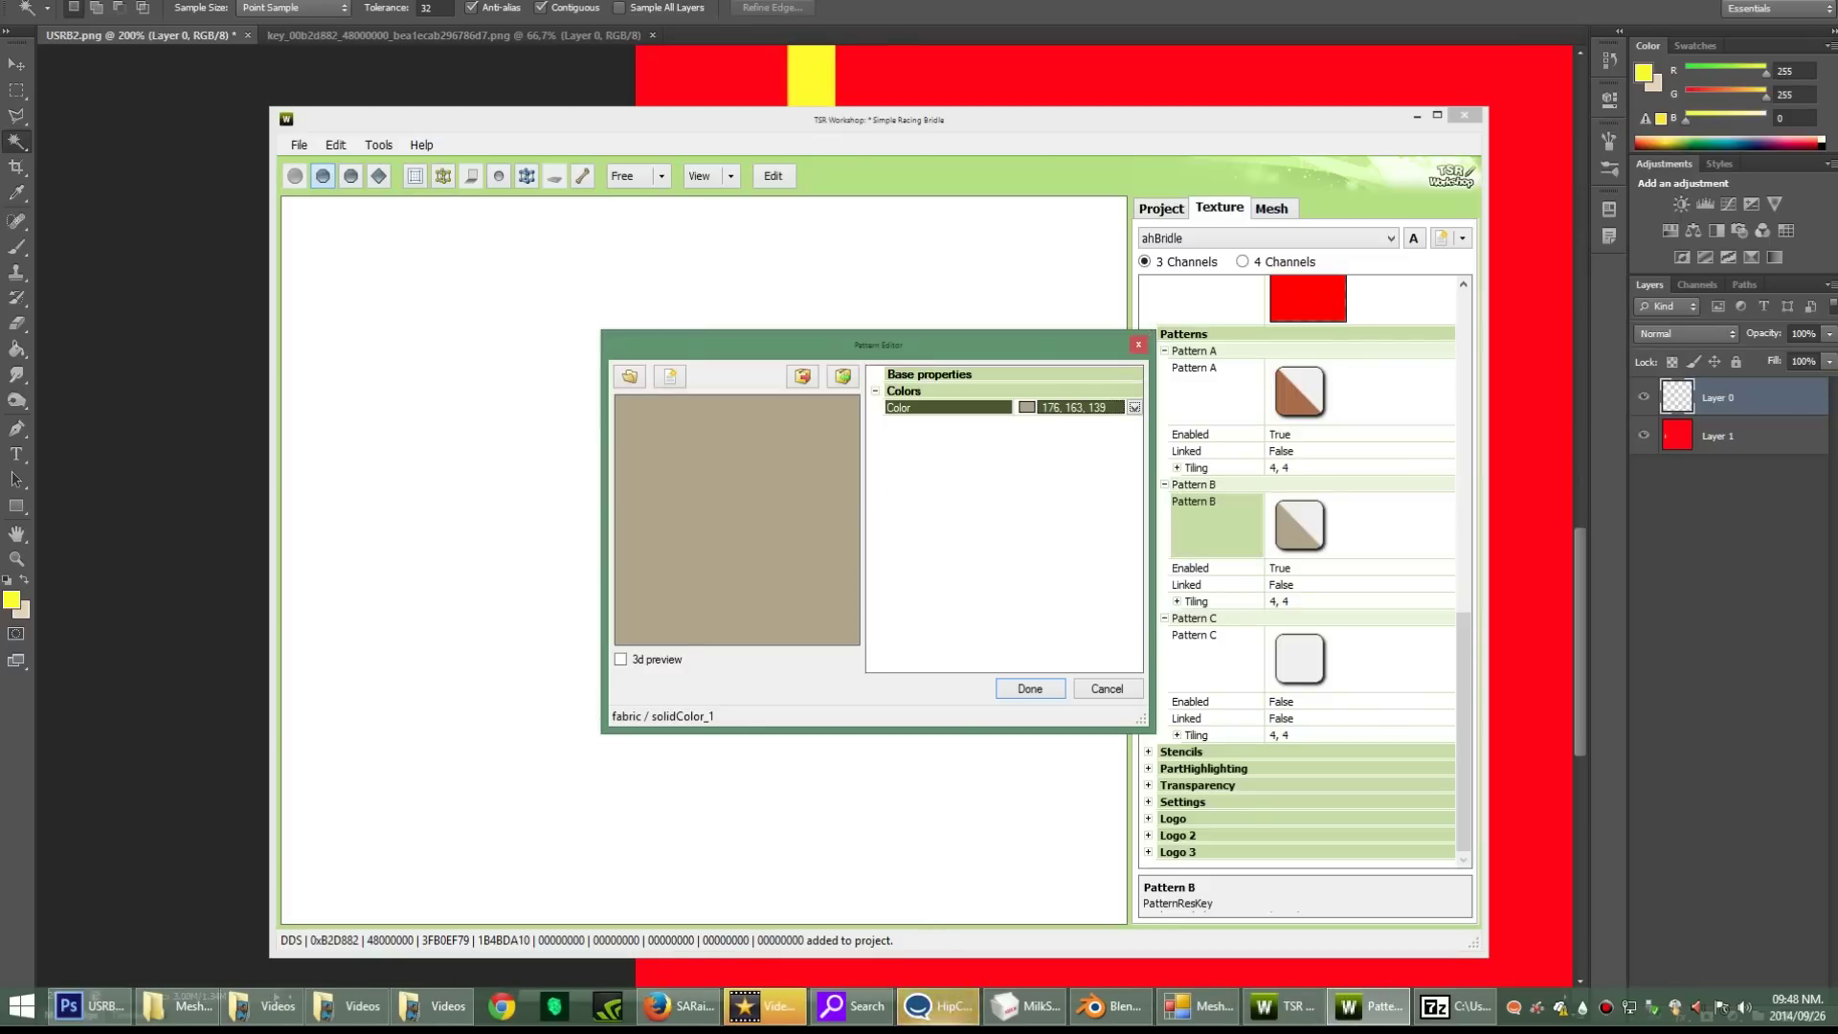
pyautogui.click(1135, 407)
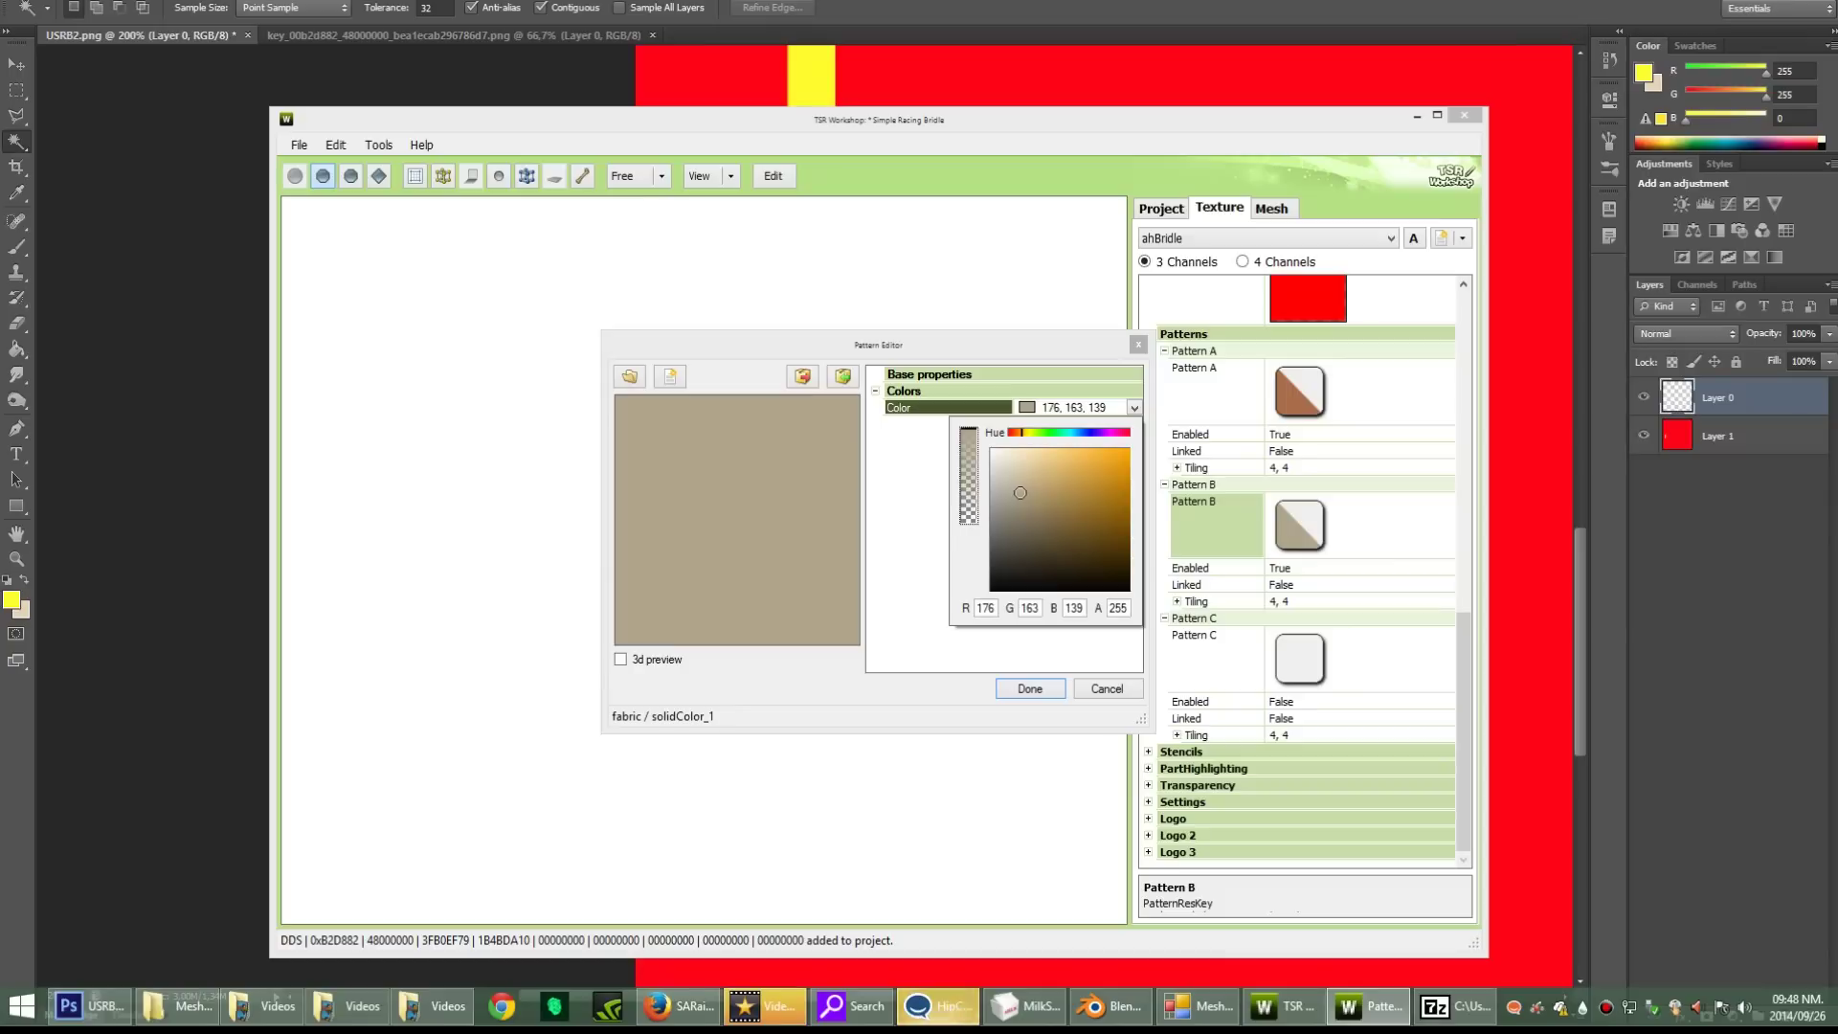
pyautogui.moveTo(993, 451)
pyautogui.mouseDown()
pyautogui.moveTo(1129, 590)
pyautogui.moveTo(994, 466)
pyautogui.mouseUp()
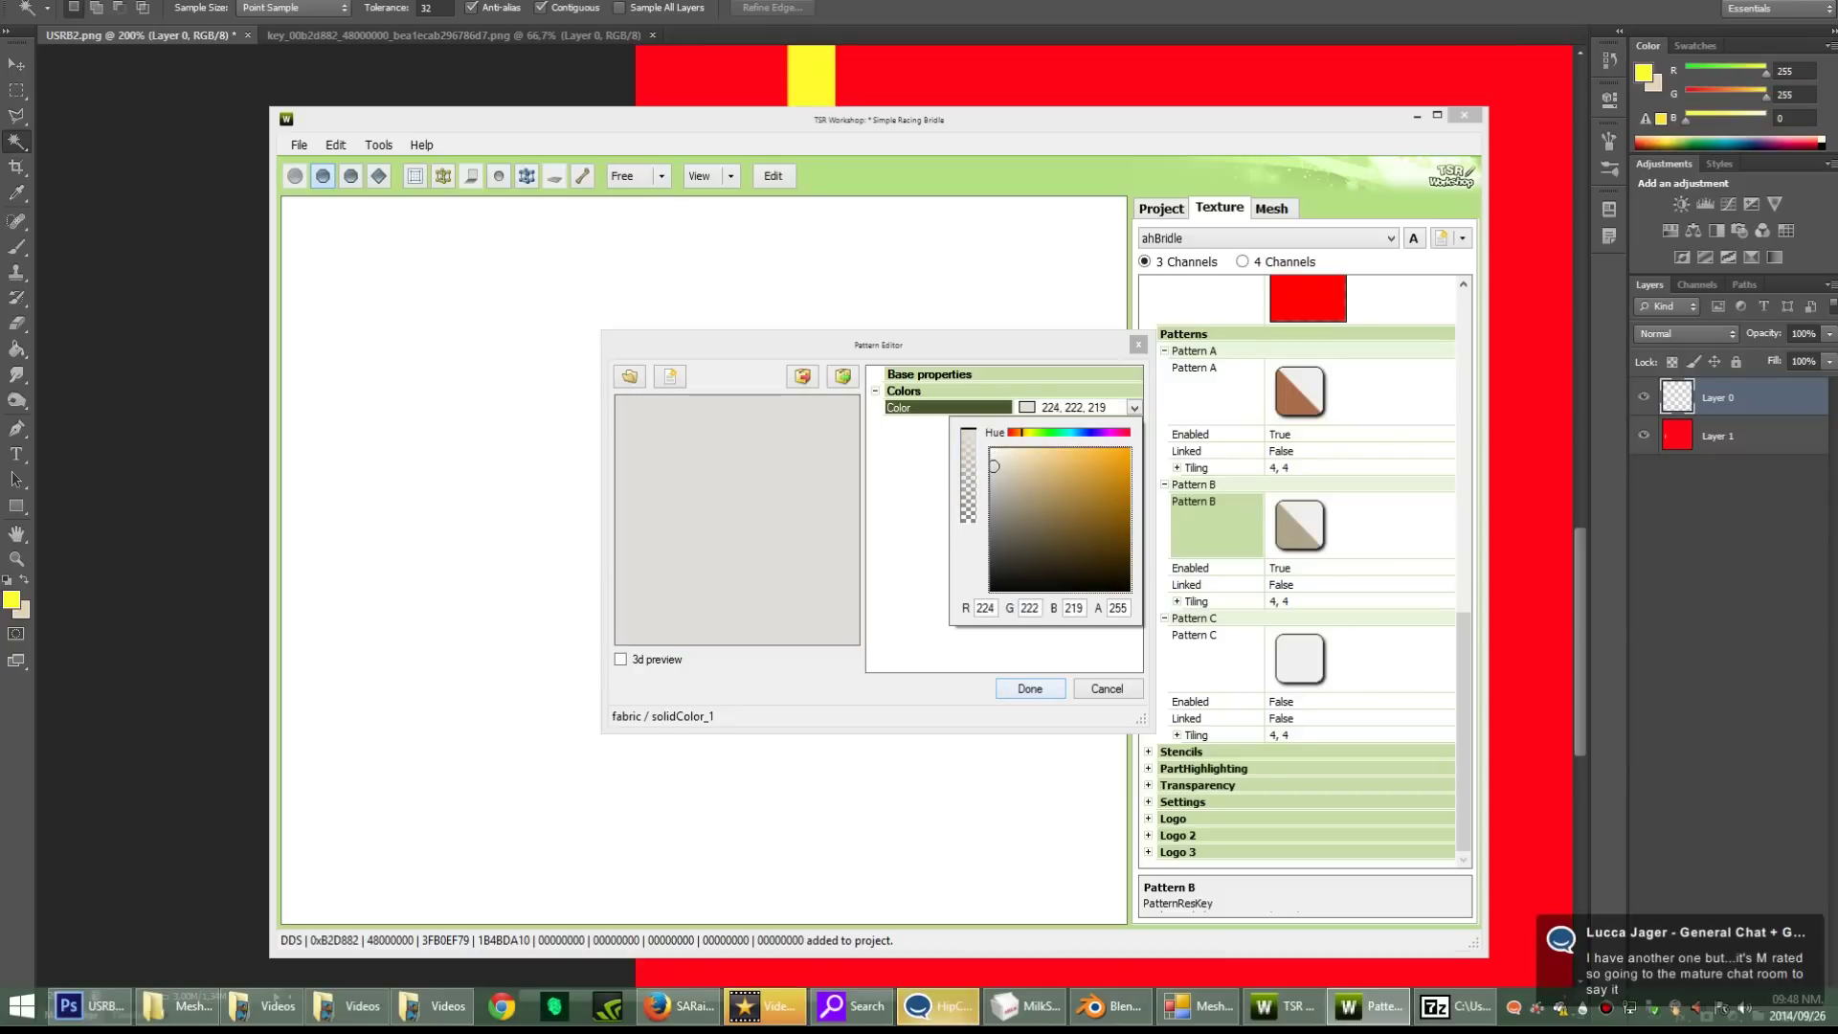
pyautogui.click(1030, 688)
# Step: Set the solid colour of Pattern A to near-black (5, 3, 1)
pyautogui.moveTo(891, 651); pyautogui.dragTo(1039, 655)
pyautogui.click(1300, 392)
pyautogui.click(1437, 370)
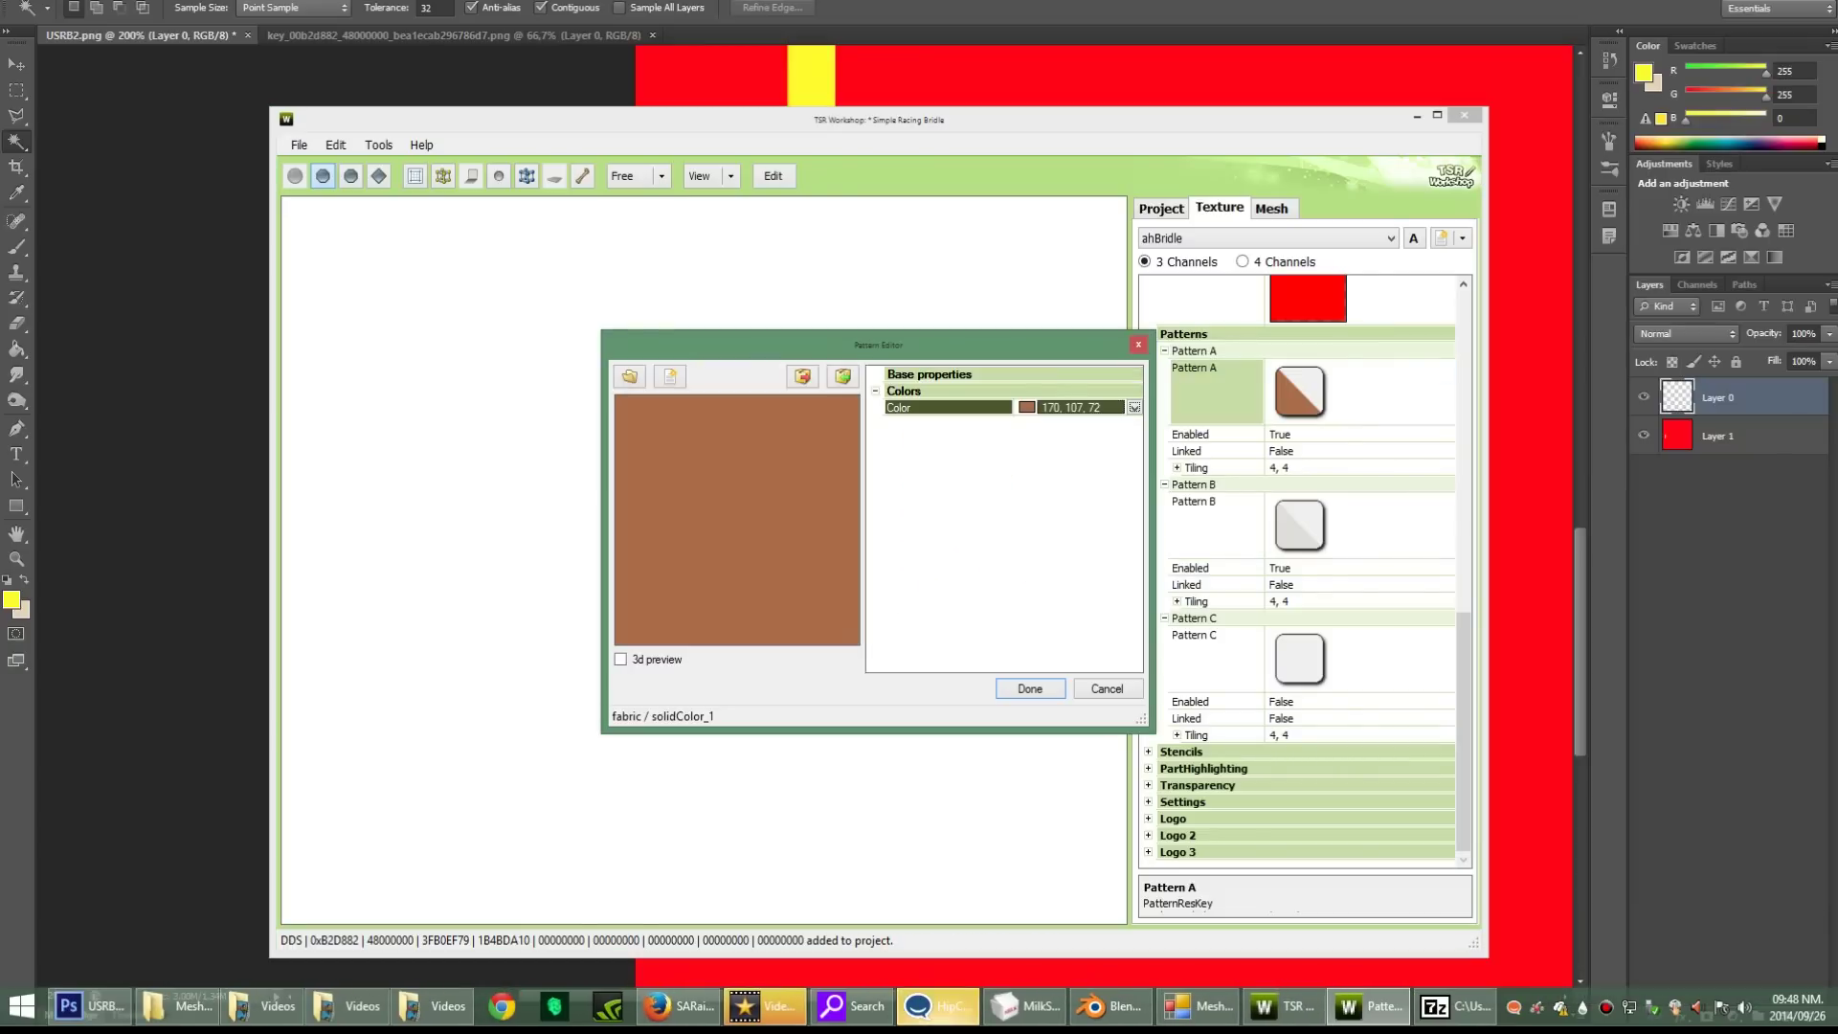
pyautogui.click(1134, 406)
pyautogui.click(1100, 588)
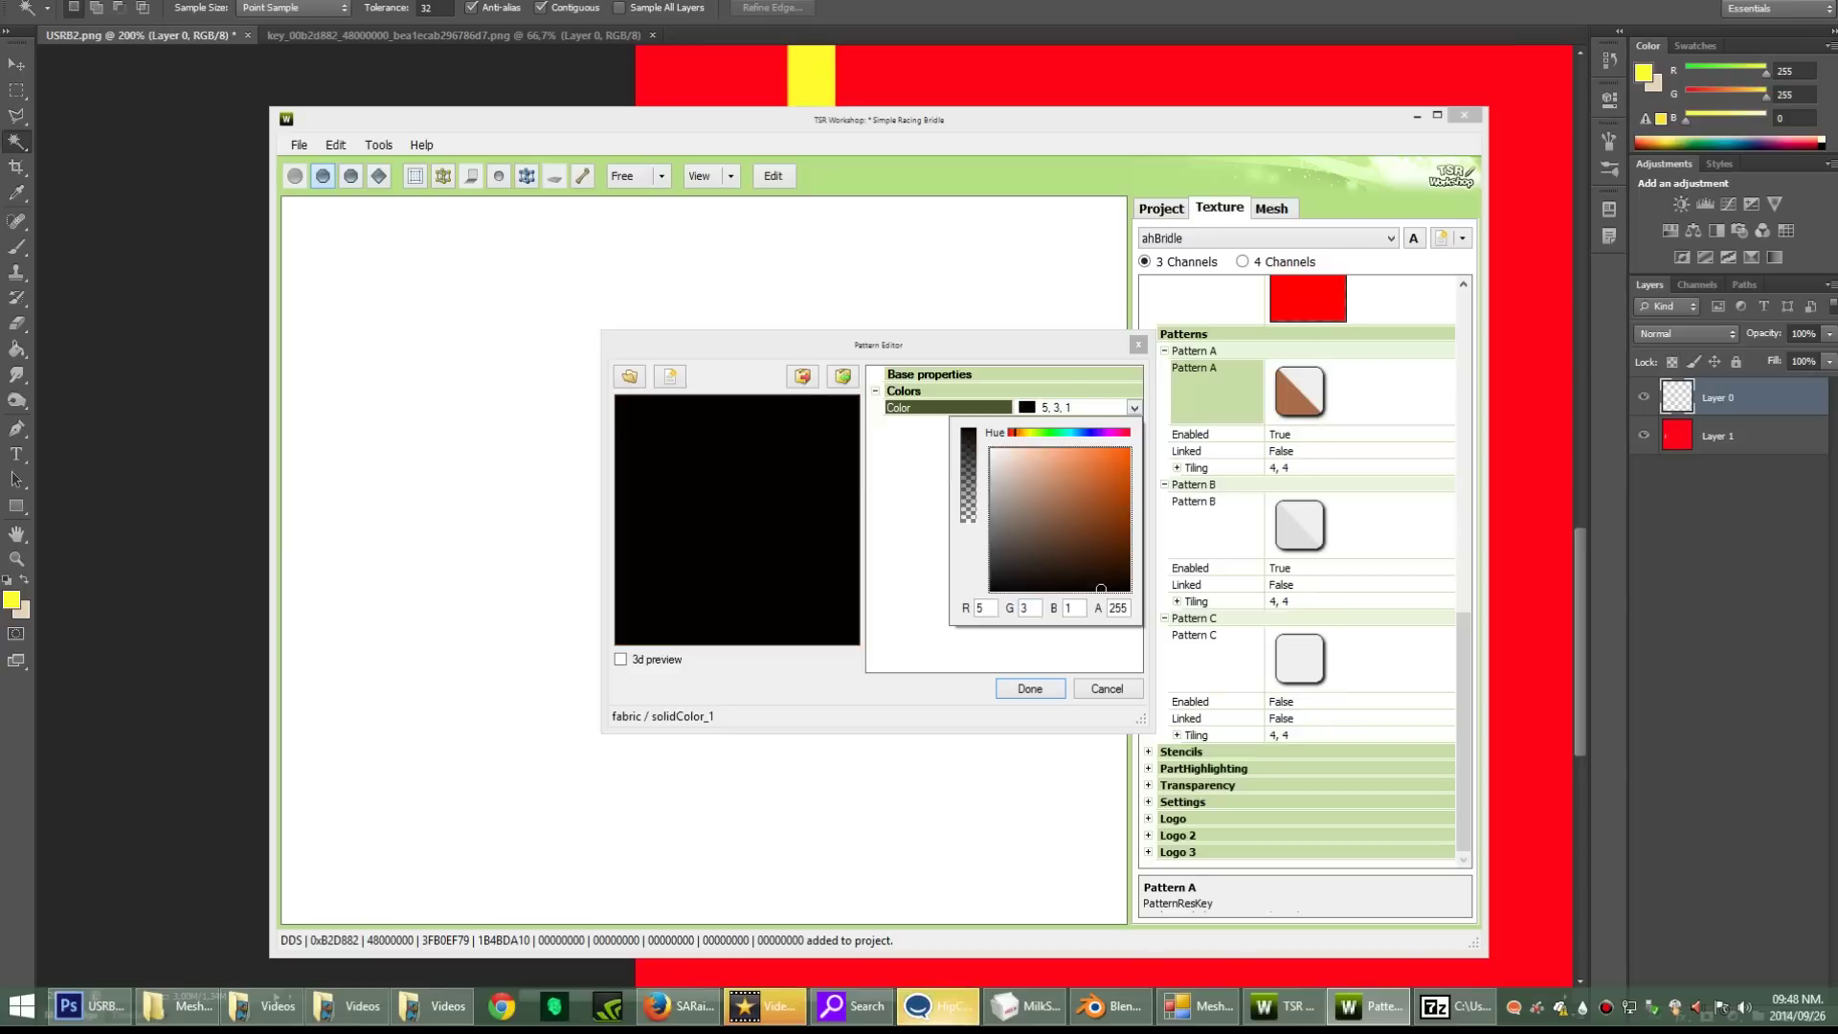
pyautogui.click(1030, 688)
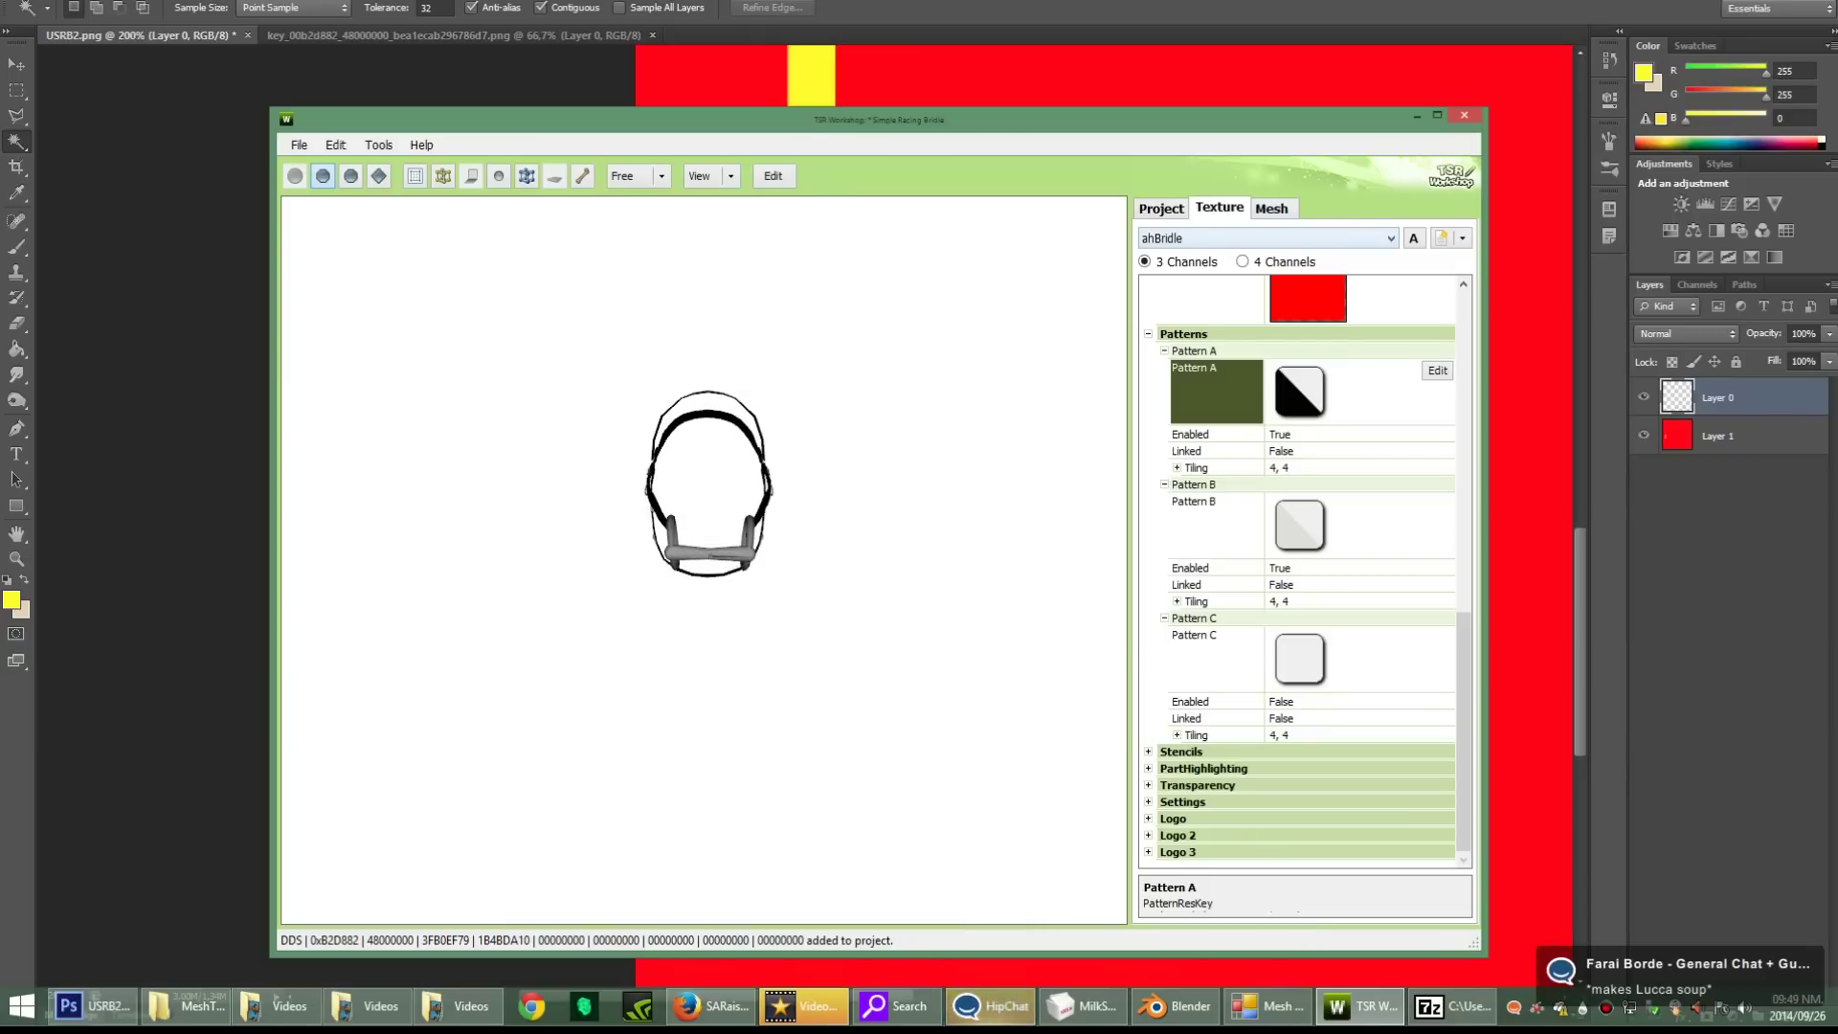
# Step: Delete the second of the three ahBridle texture variations
pyautogui.click(1269, 239)
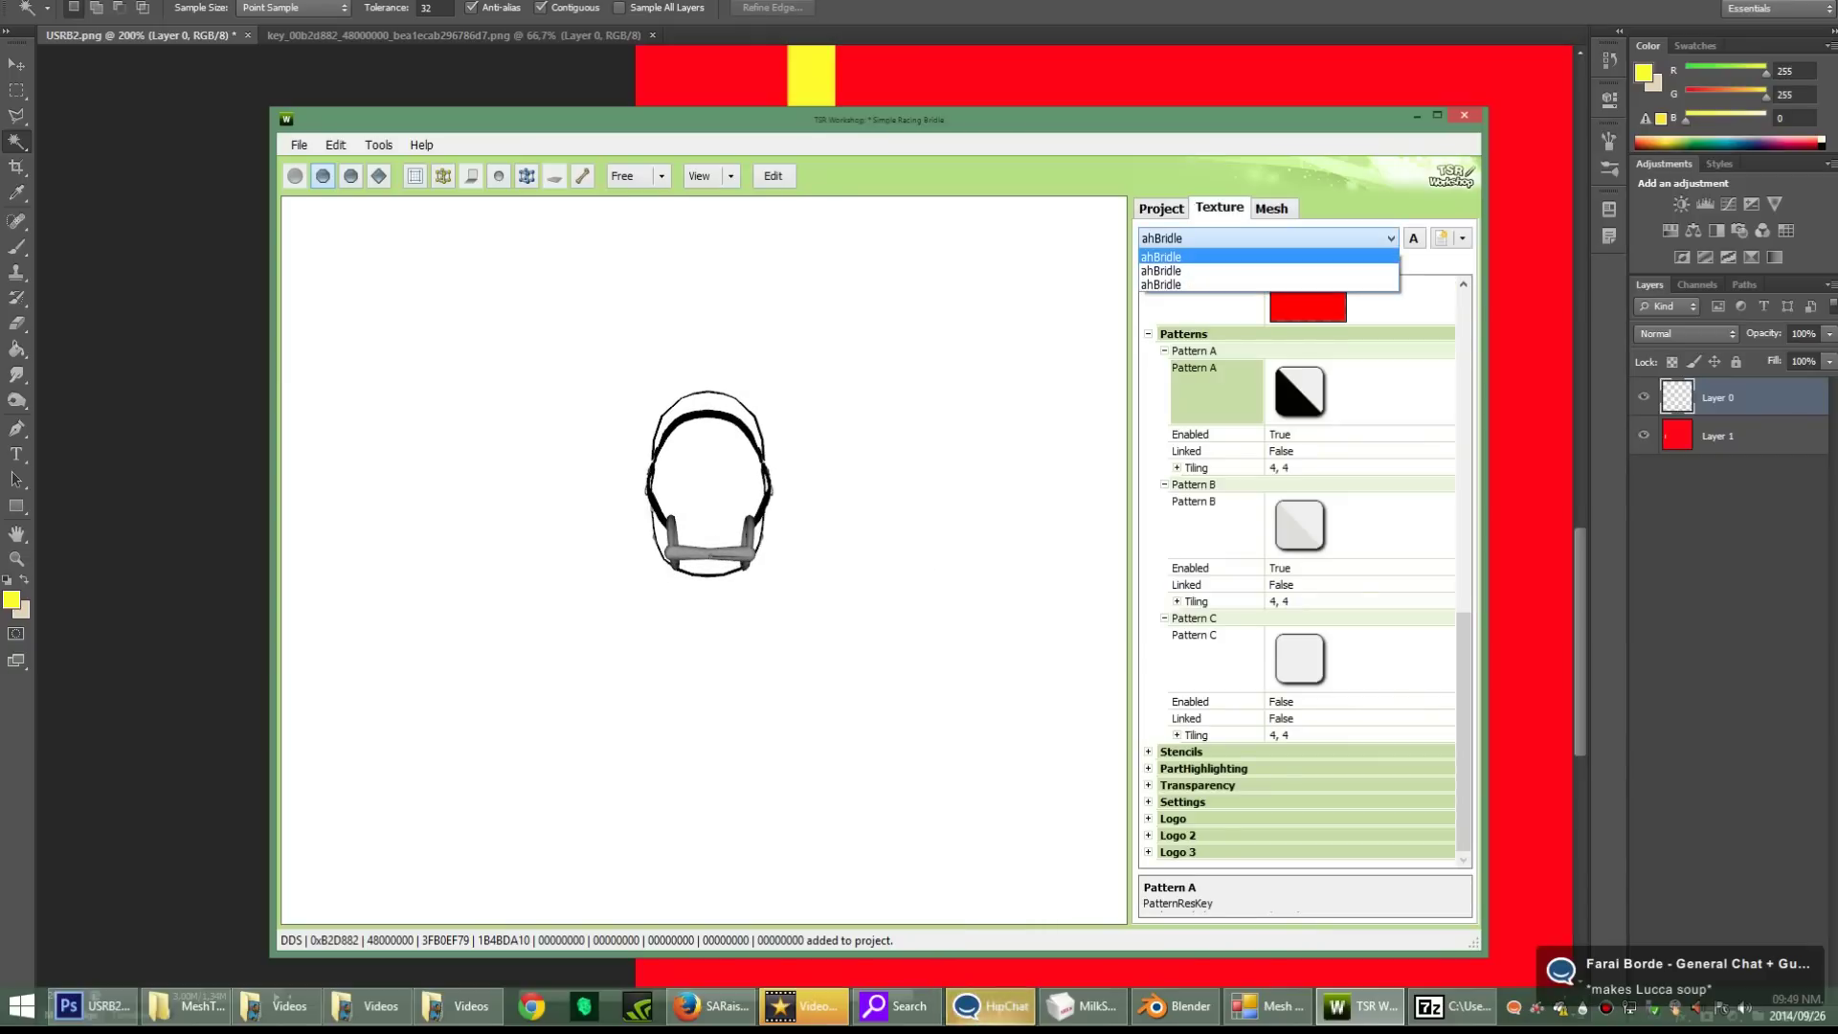
pyautogui.click(1268, 270)
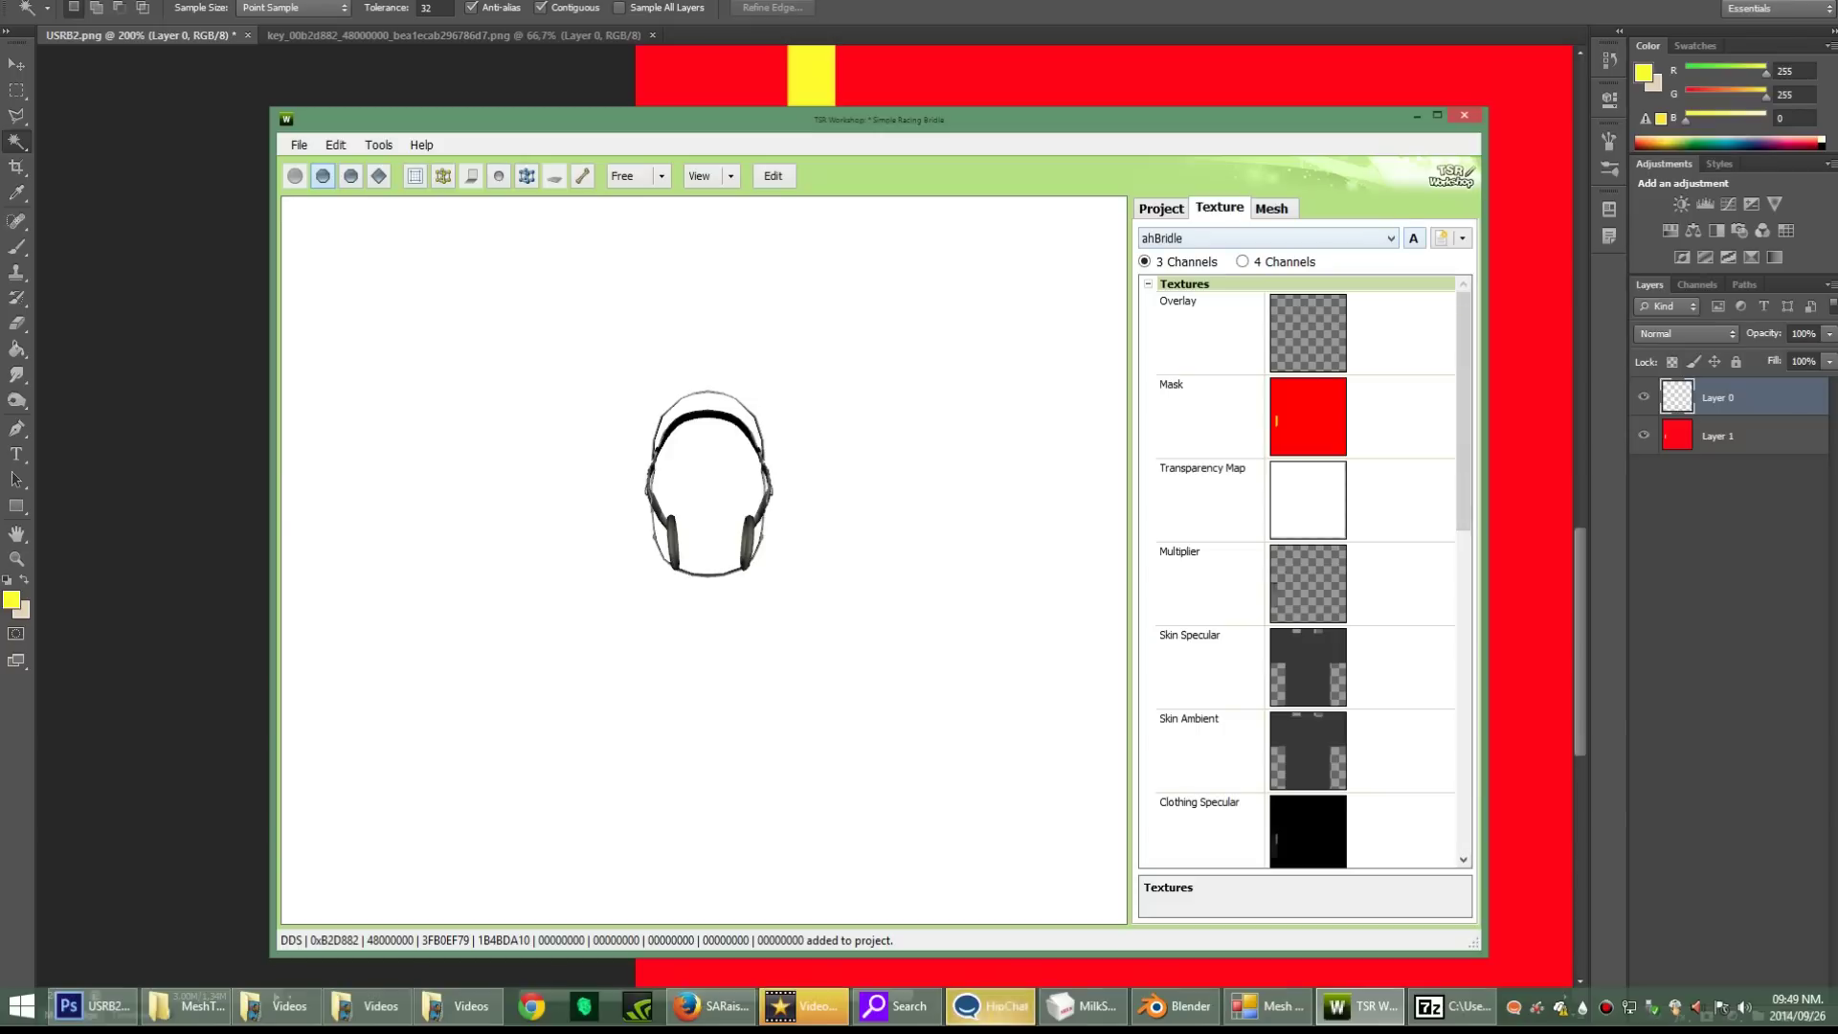
pyautogui.click(1268, 238)
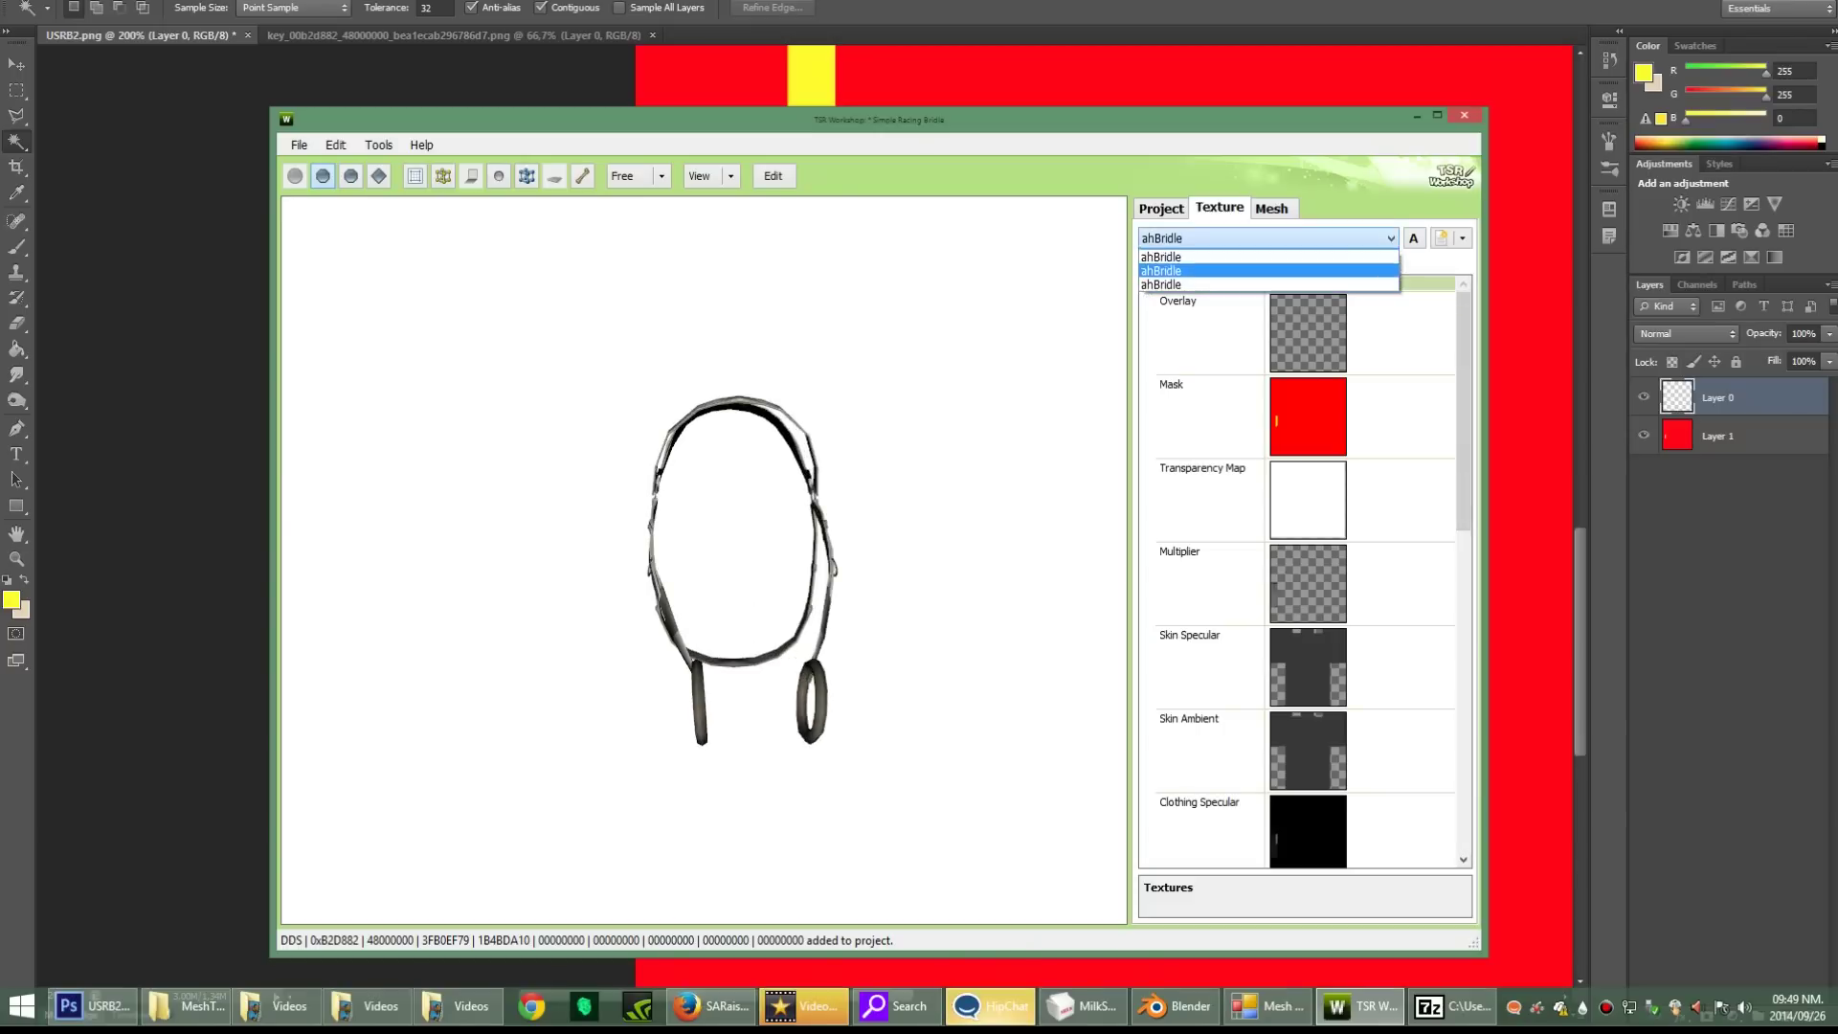
pyautogui.press('Down')
pyautogui.press('Up')
pyautogui.press('Up')
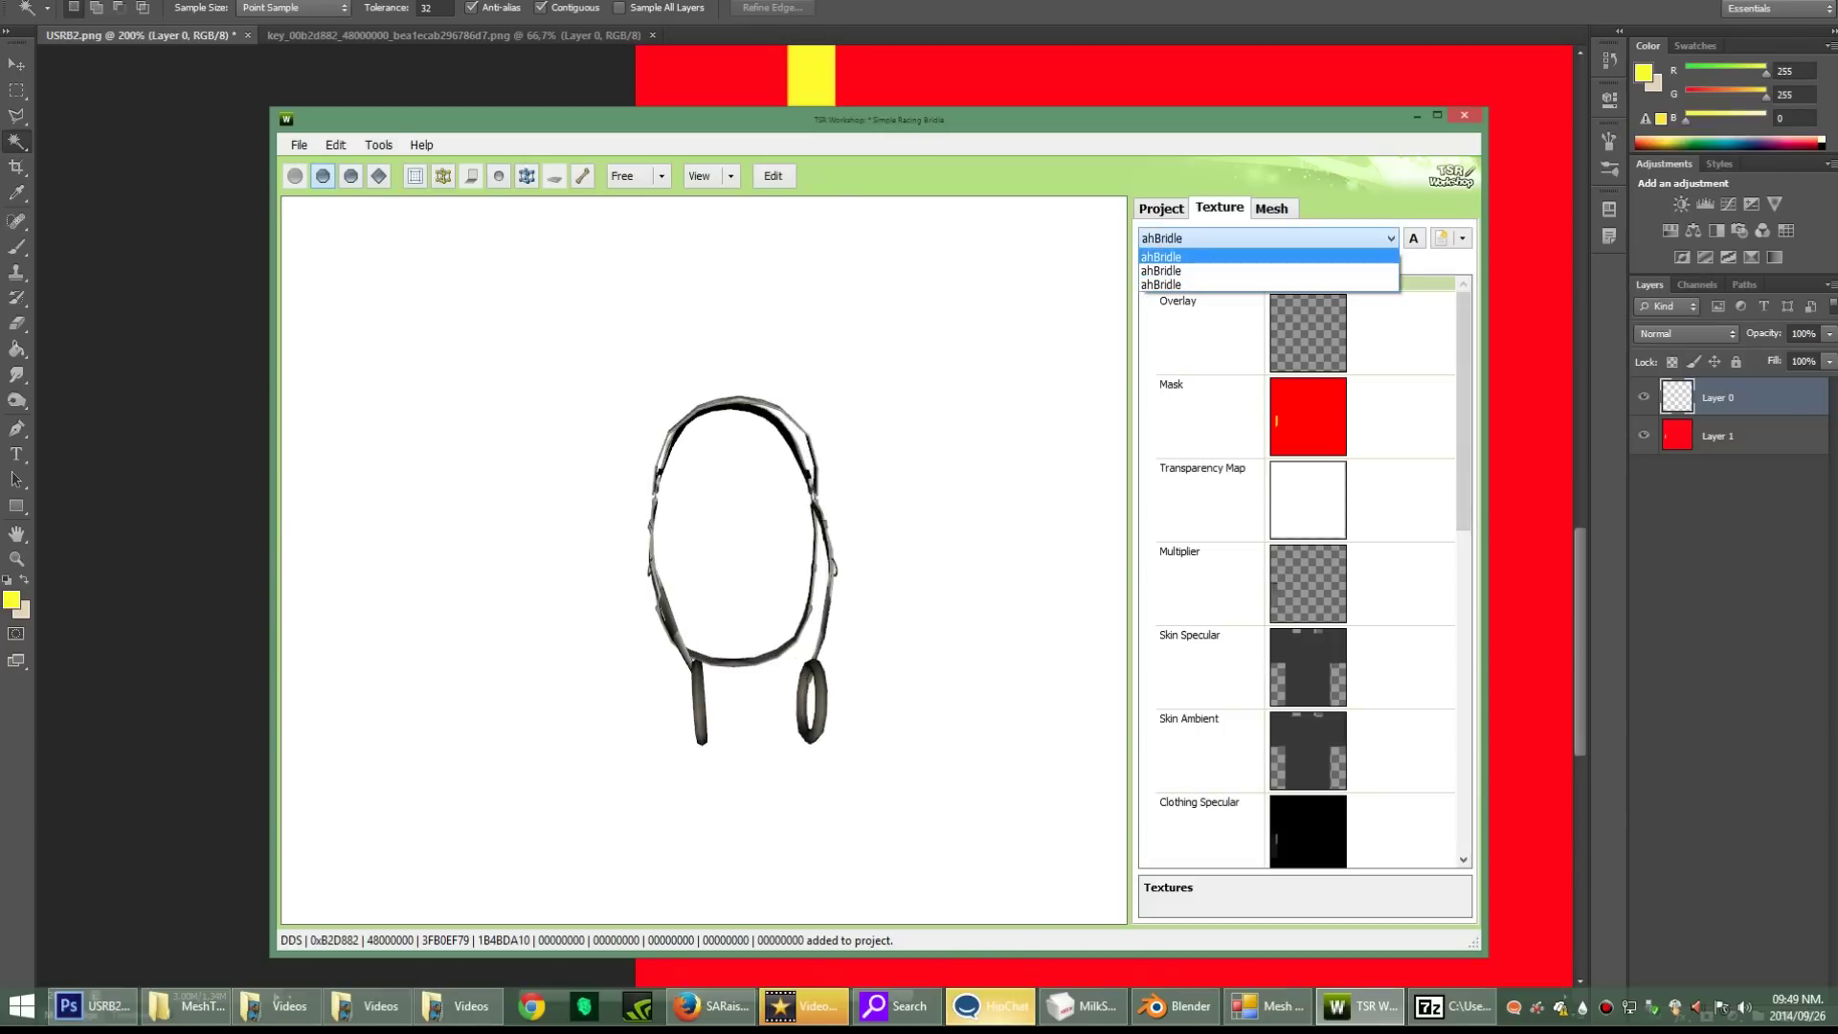
pyautogui.click(1268, 271)
pyautogui.click(1462, 238)
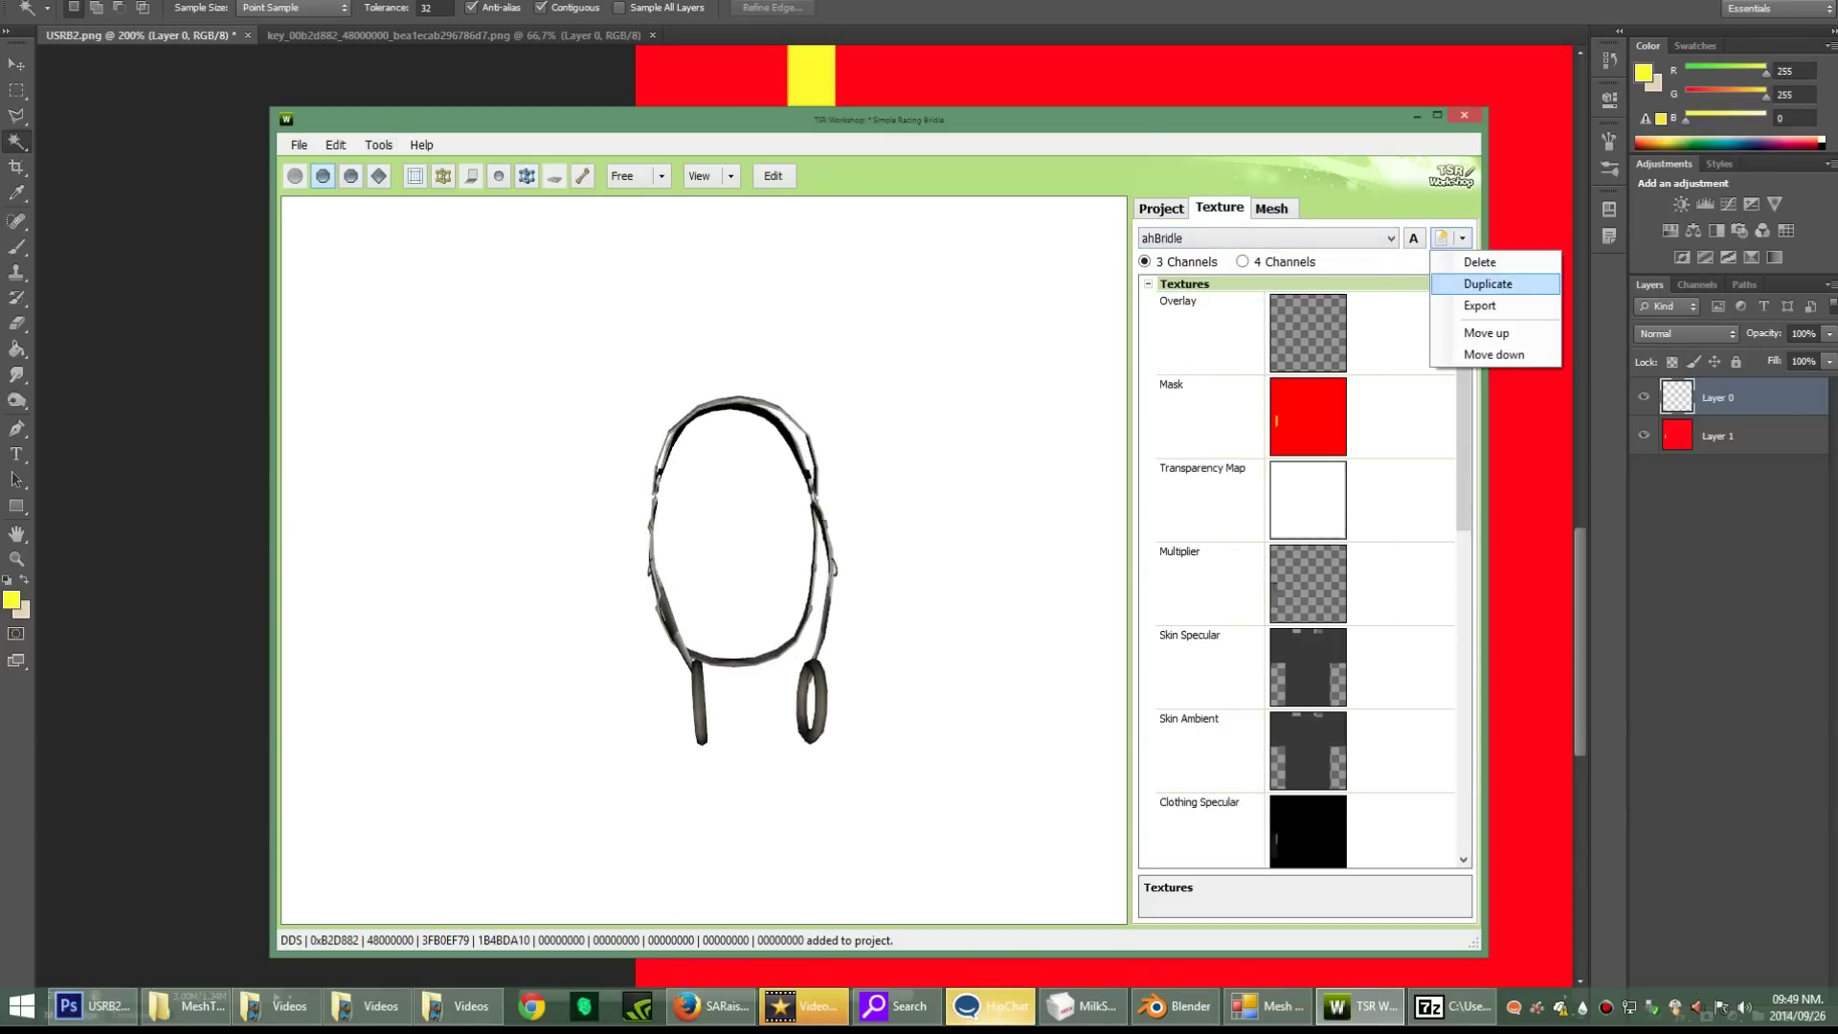
pyautogui.click(1480, 263)
pyautogui.click(855, 568)
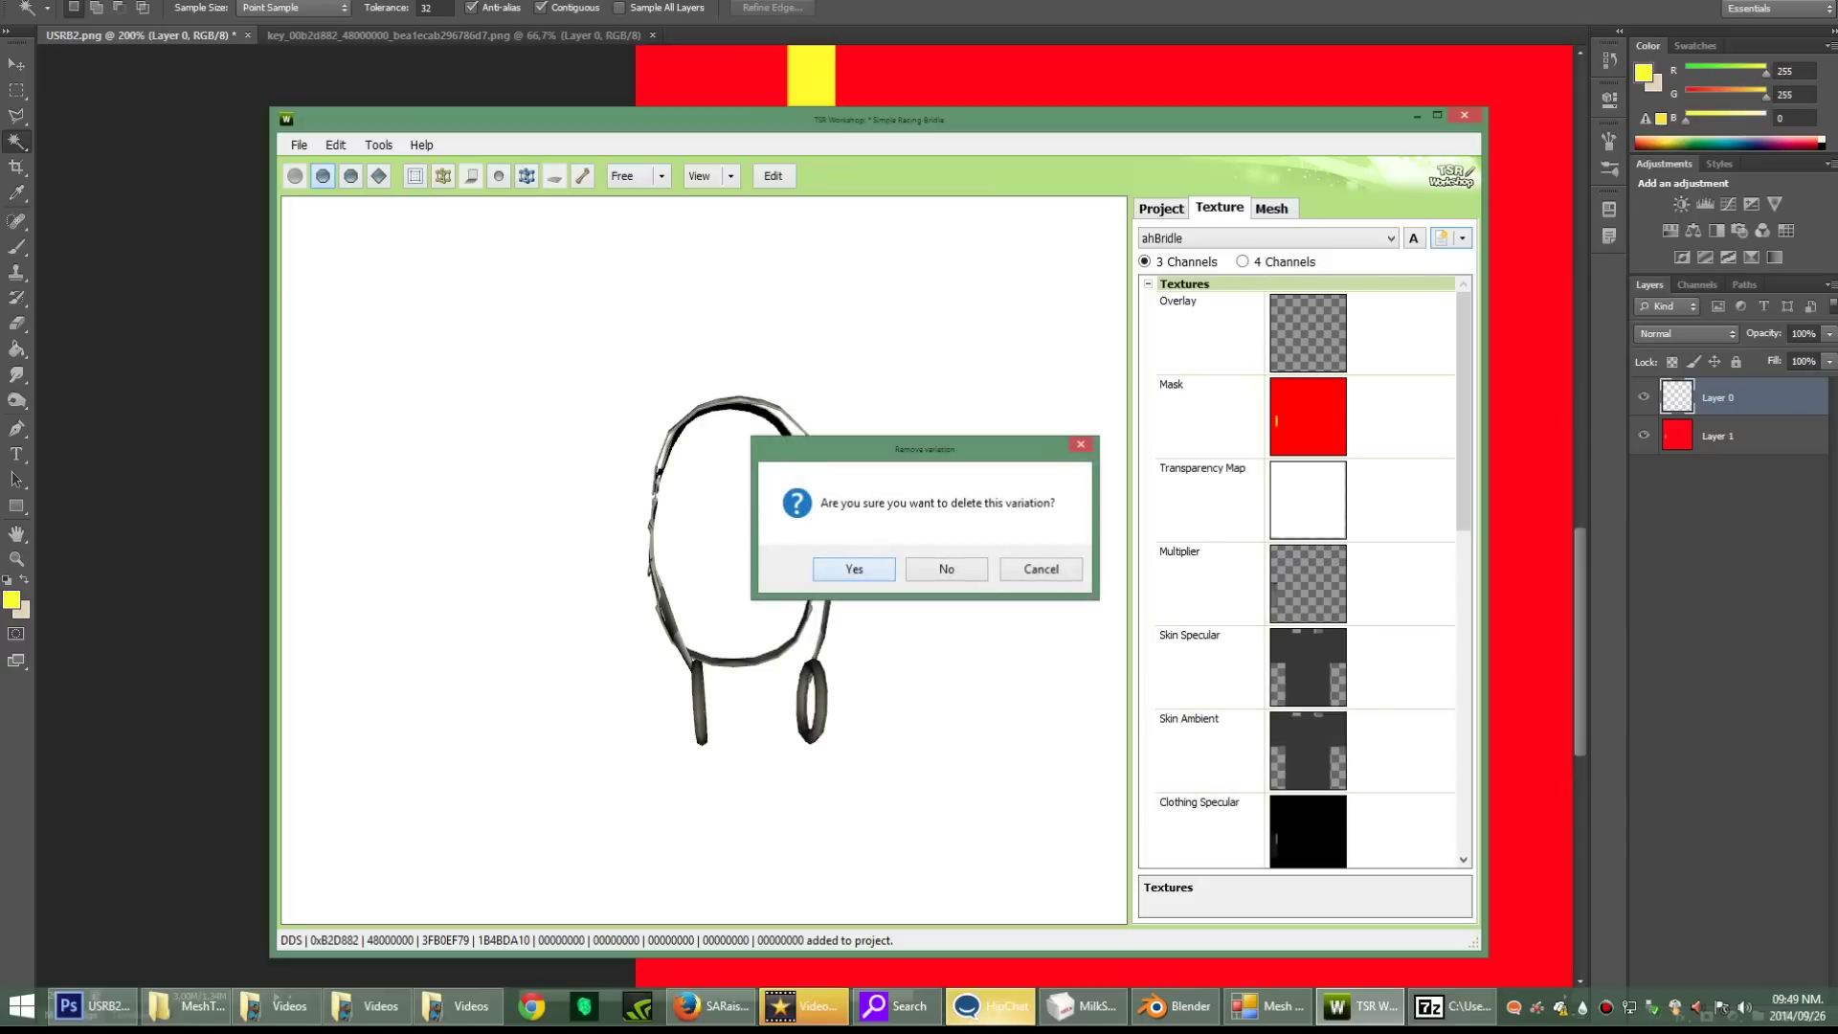
# Step: Delete another of the remaining ahBridle texture variations and confirm its removal
pyautogui.hotkey('alt', 'Down')
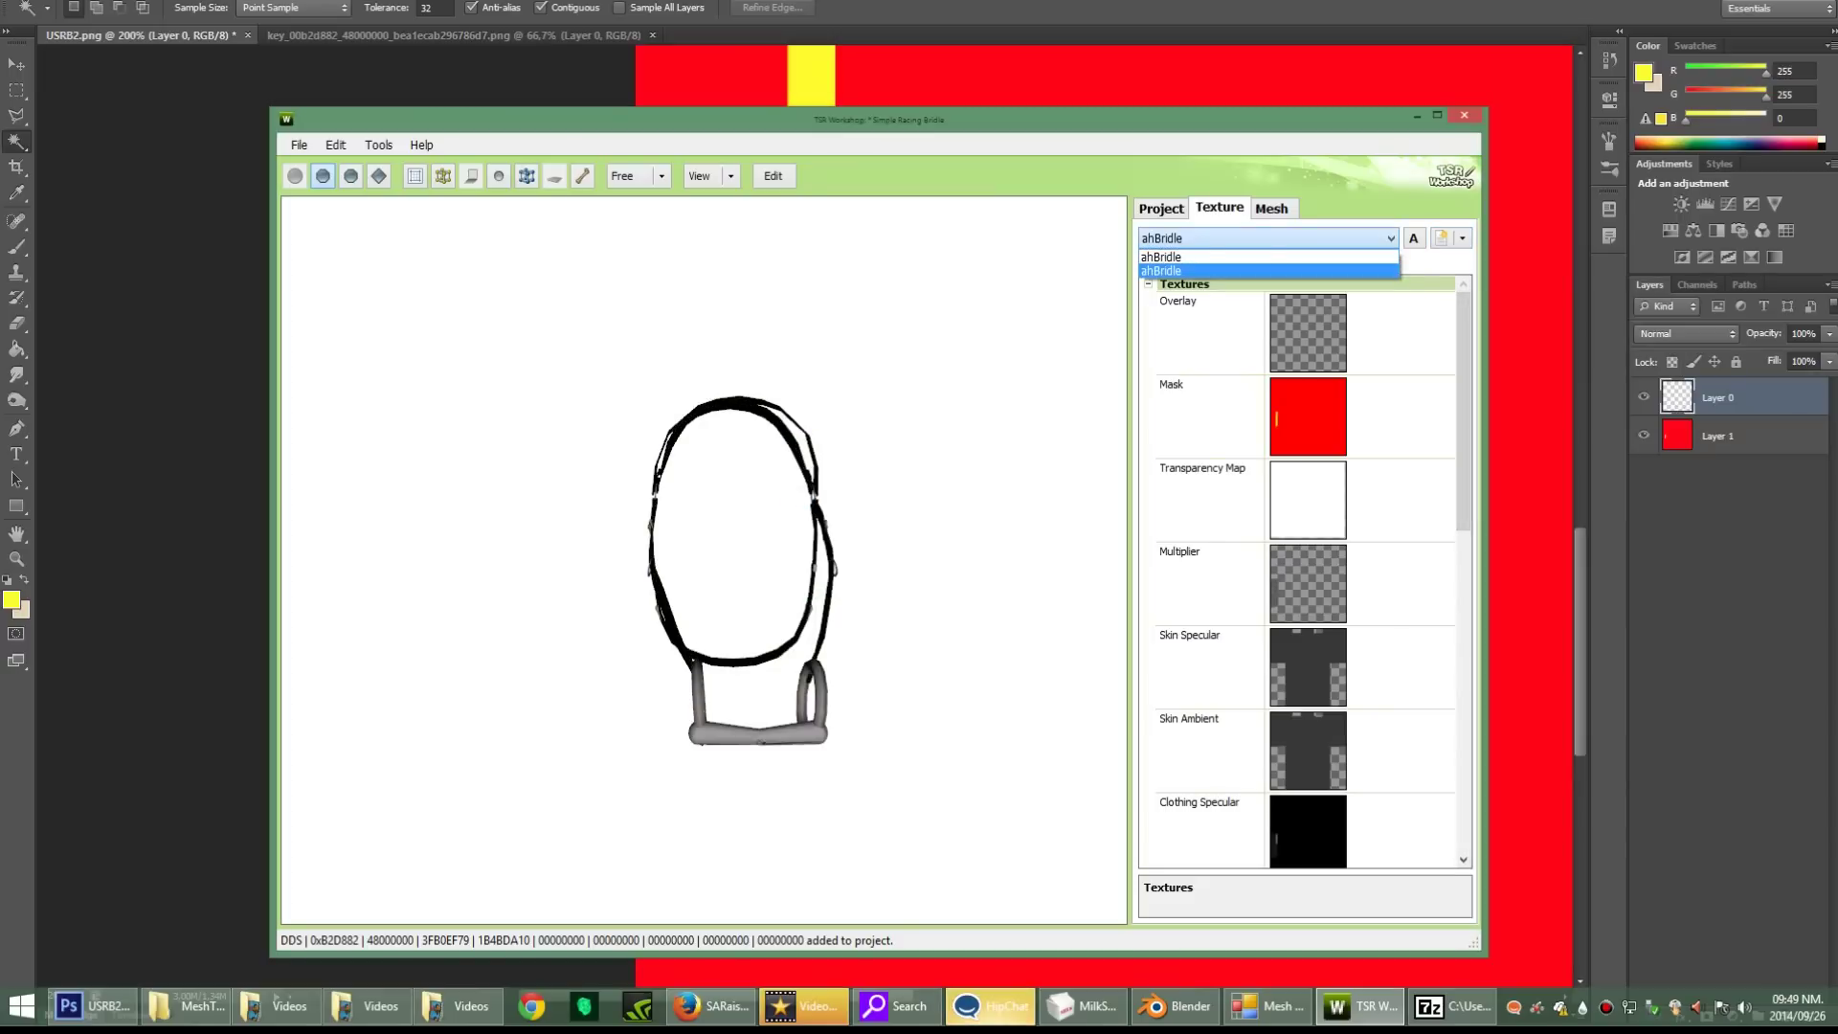
pyautogui.press('Escape')
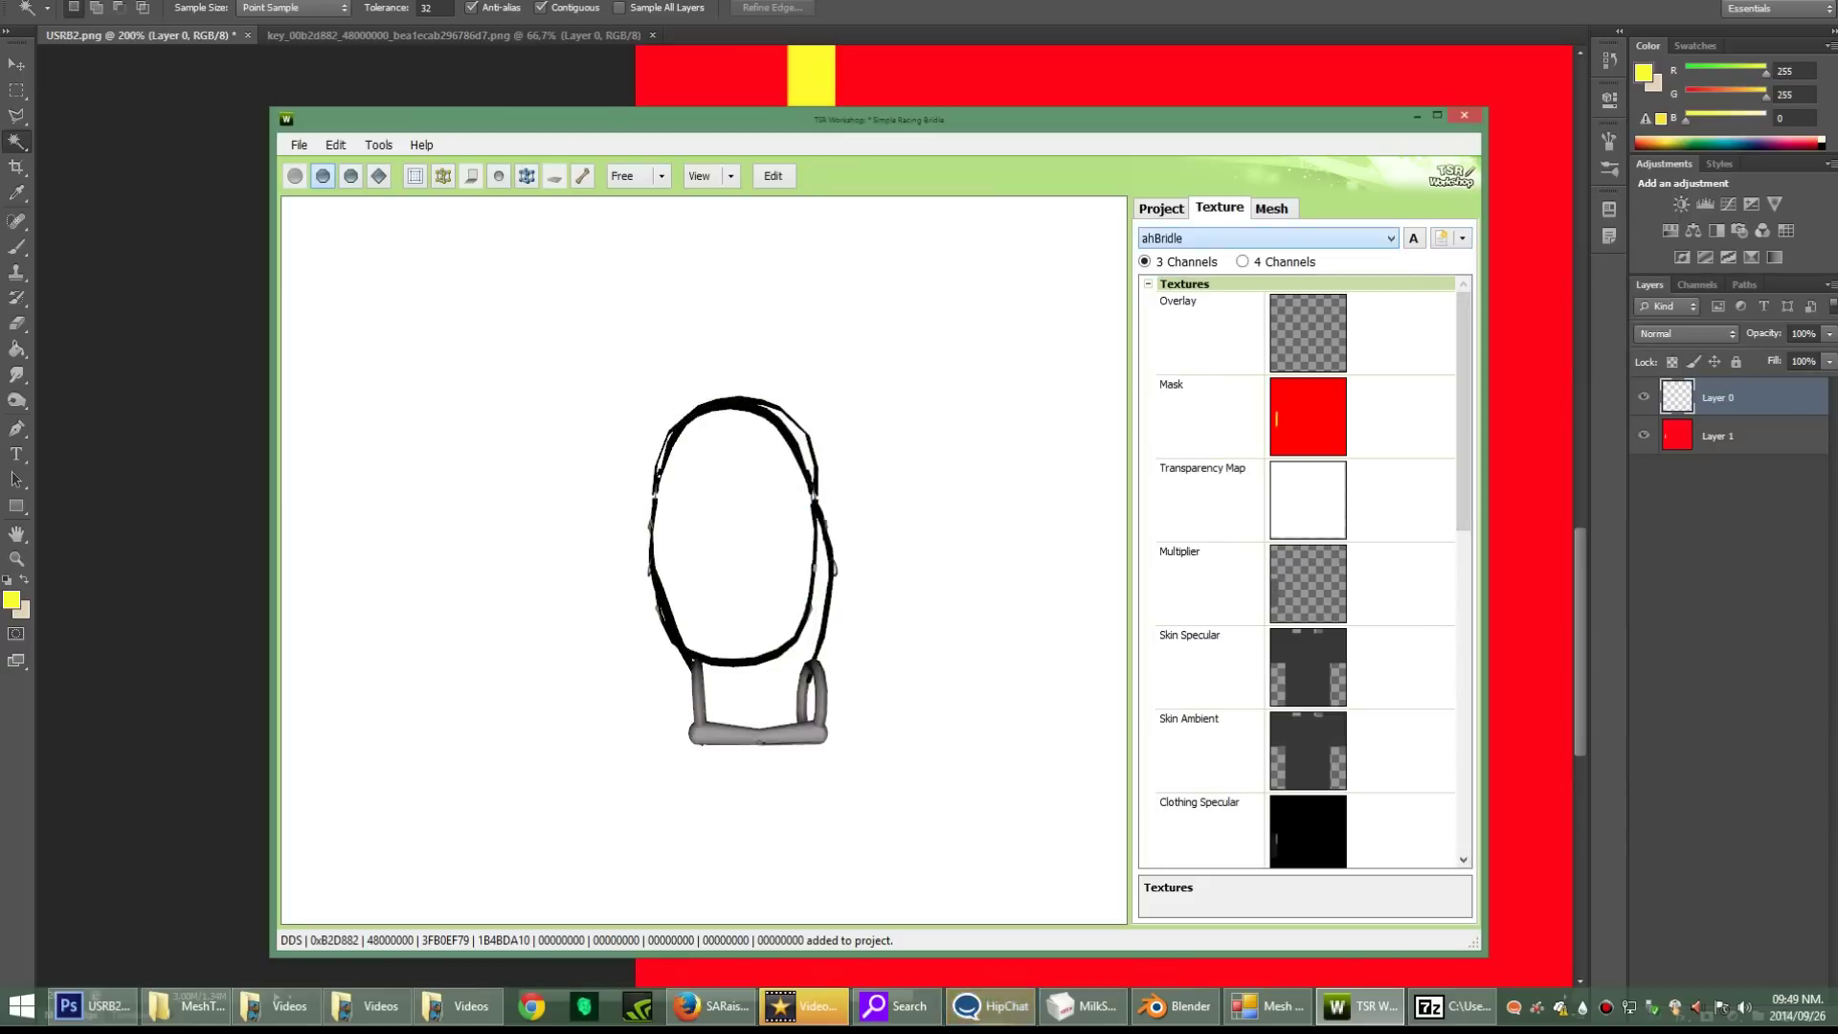
pyautogui.click(1462, 237)
pyautogui.click(1480, 256)
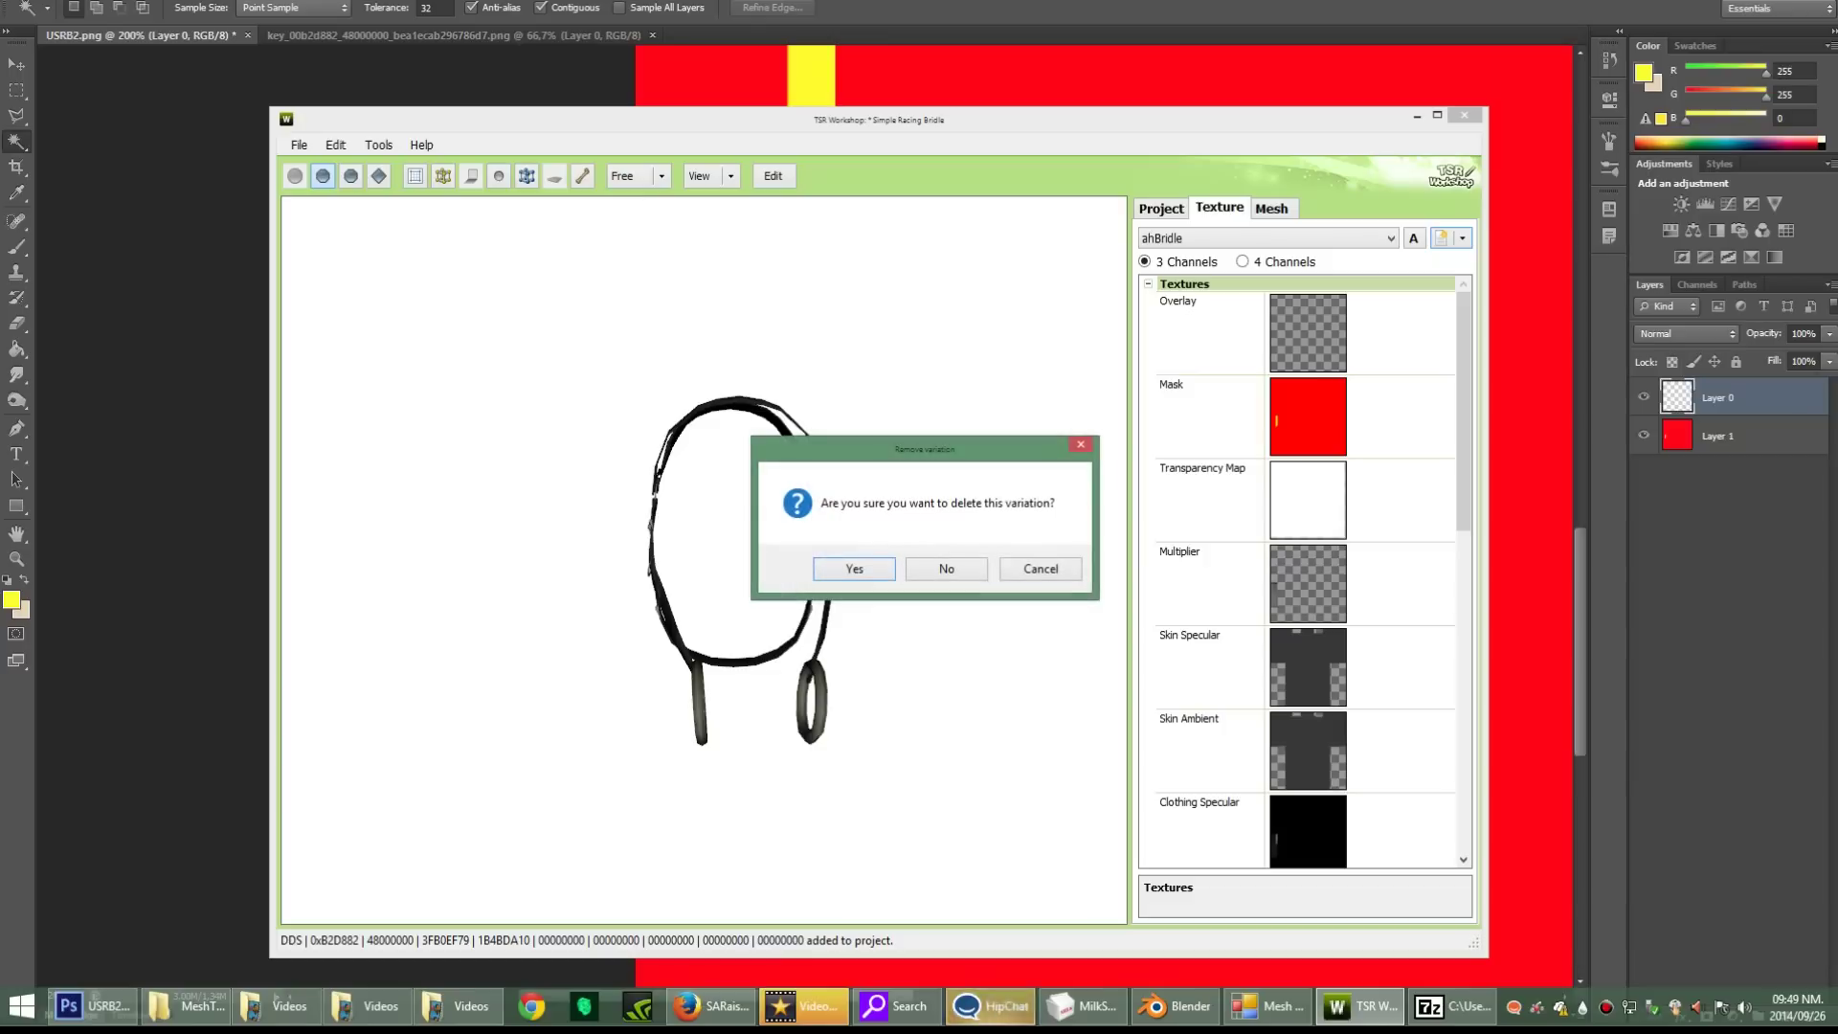
pyautogui.press('Return')
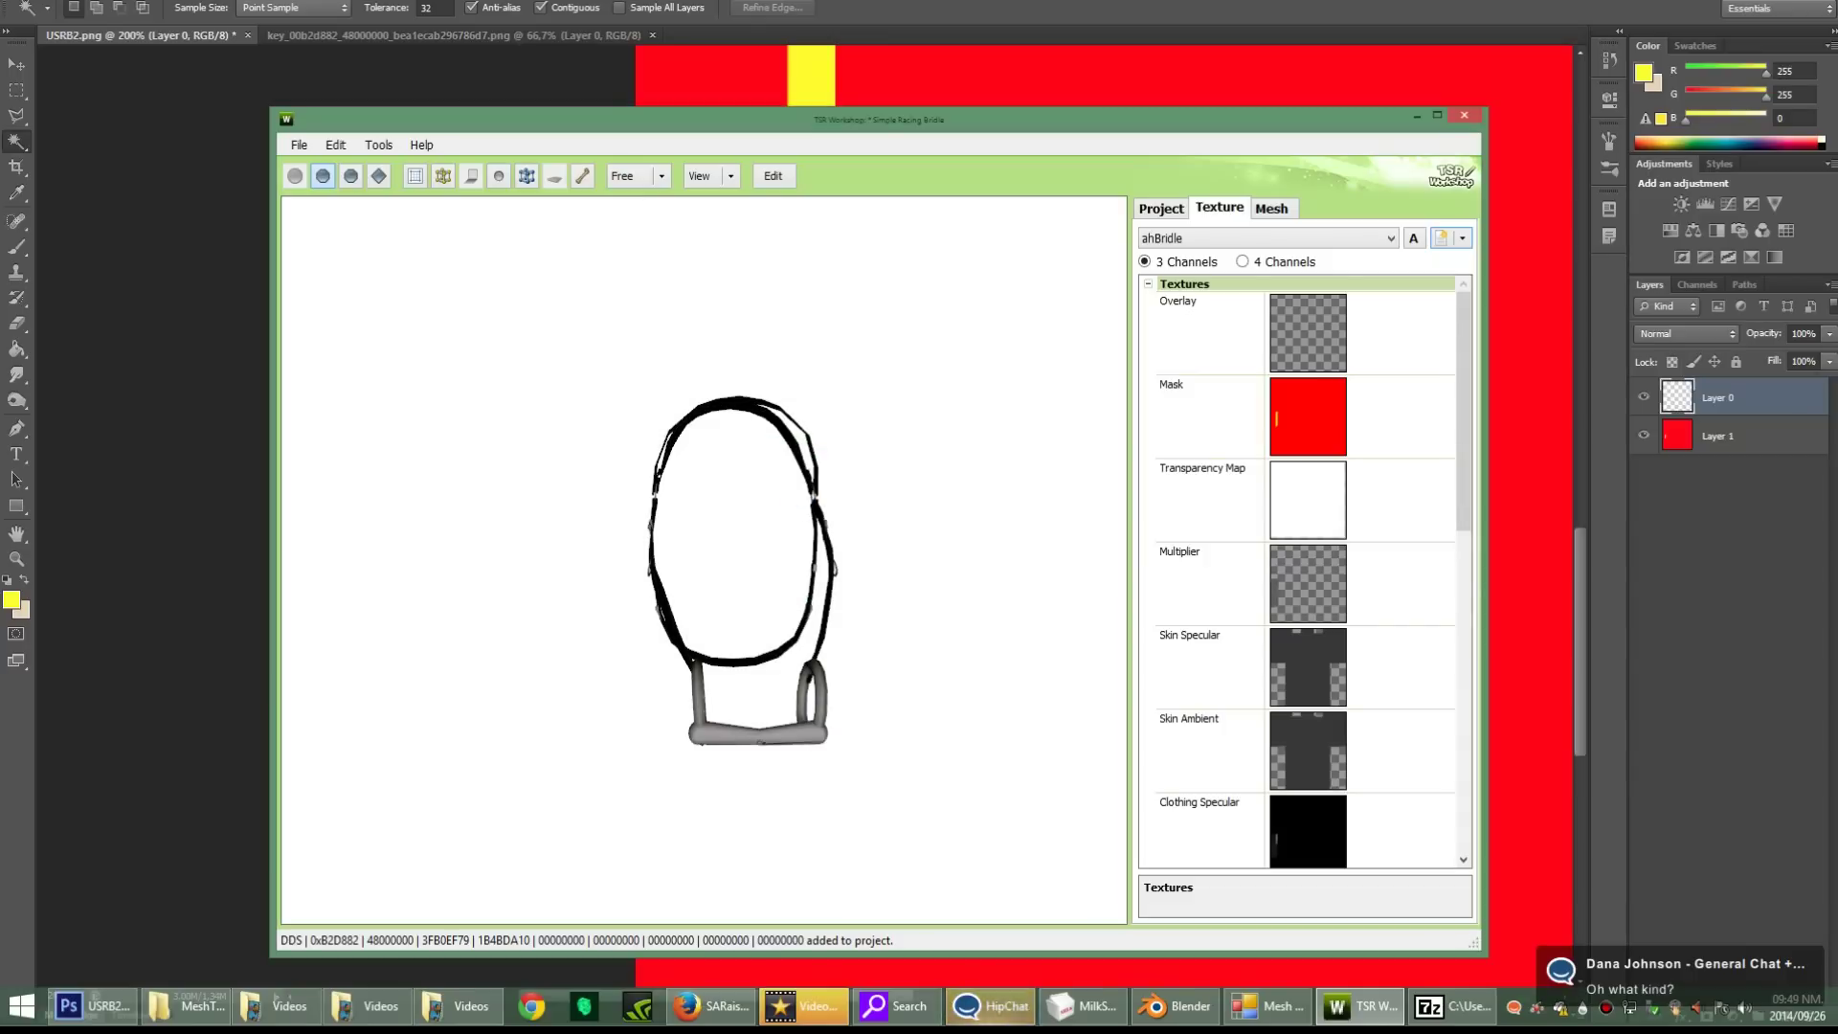
# Step: Inspect the bridle mesh at the medium and low levels of detail
pyautogui.click(1271, 208)
pyautogui.click(1262, 266)
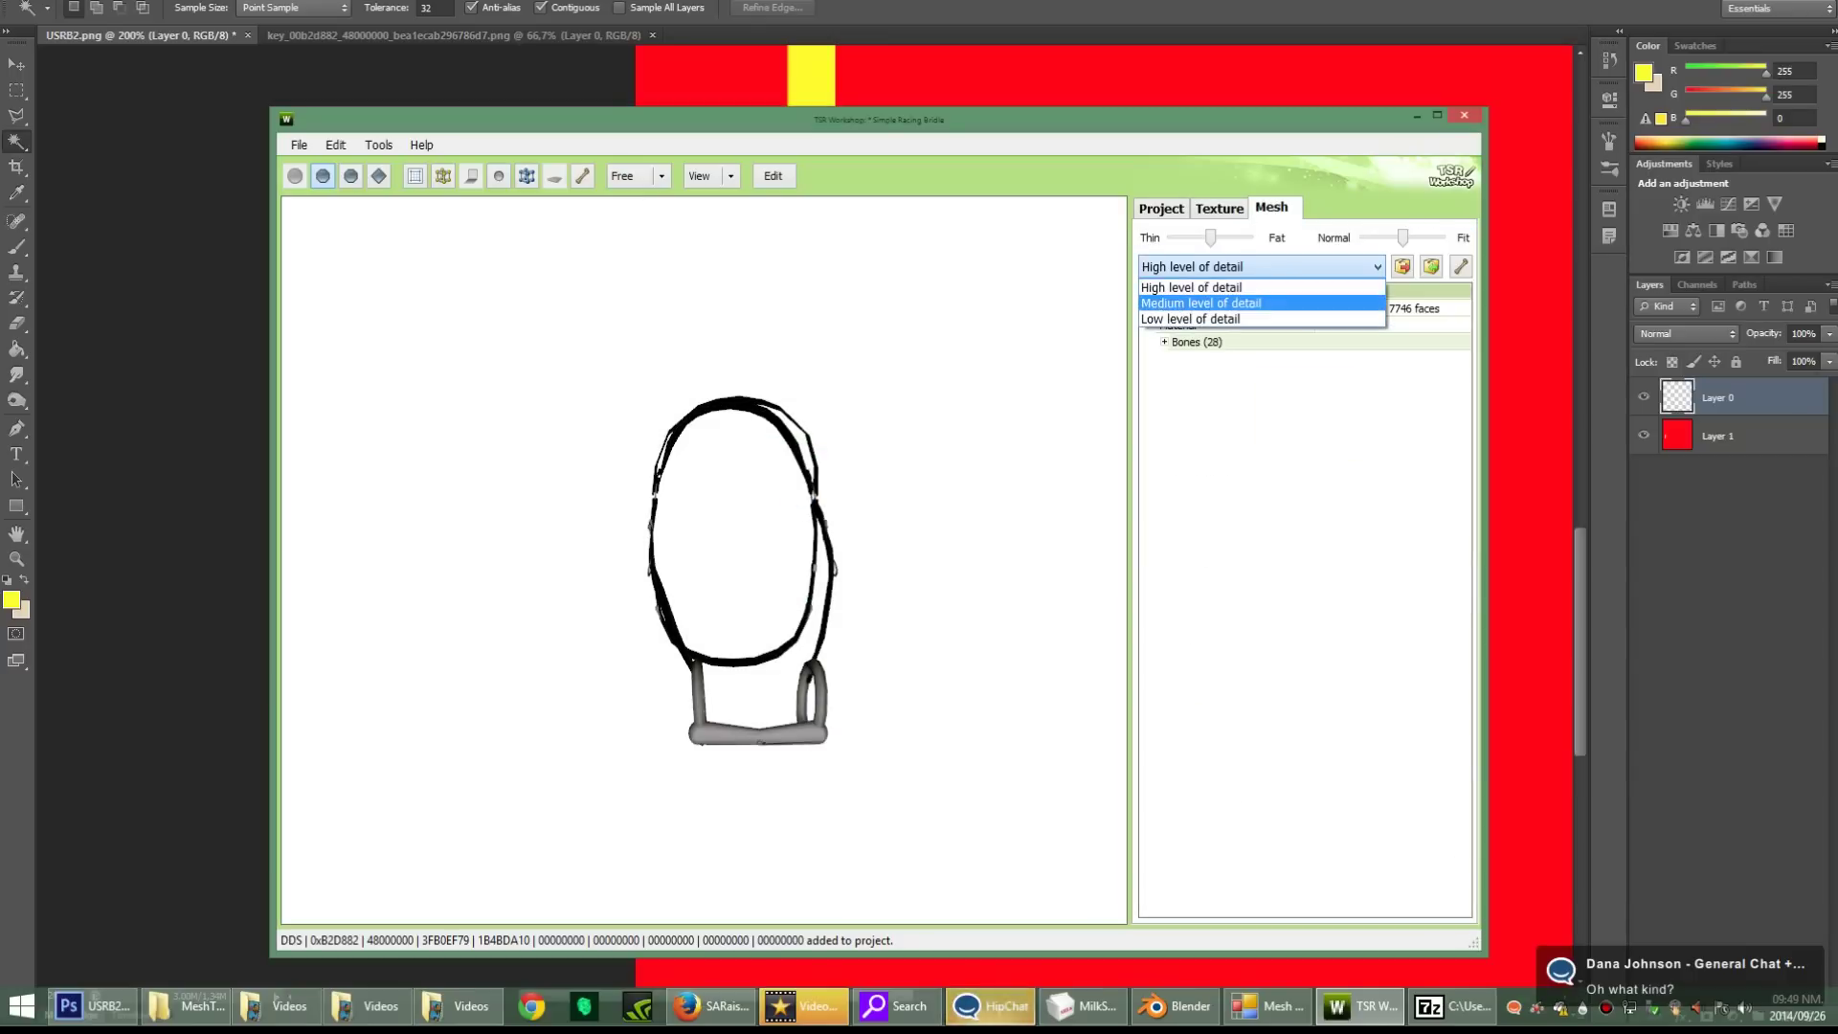
pyautogui.click(1201, 297)
pyautogui.moveTo(727, 564); pyautogui.dragTo(885, 572)
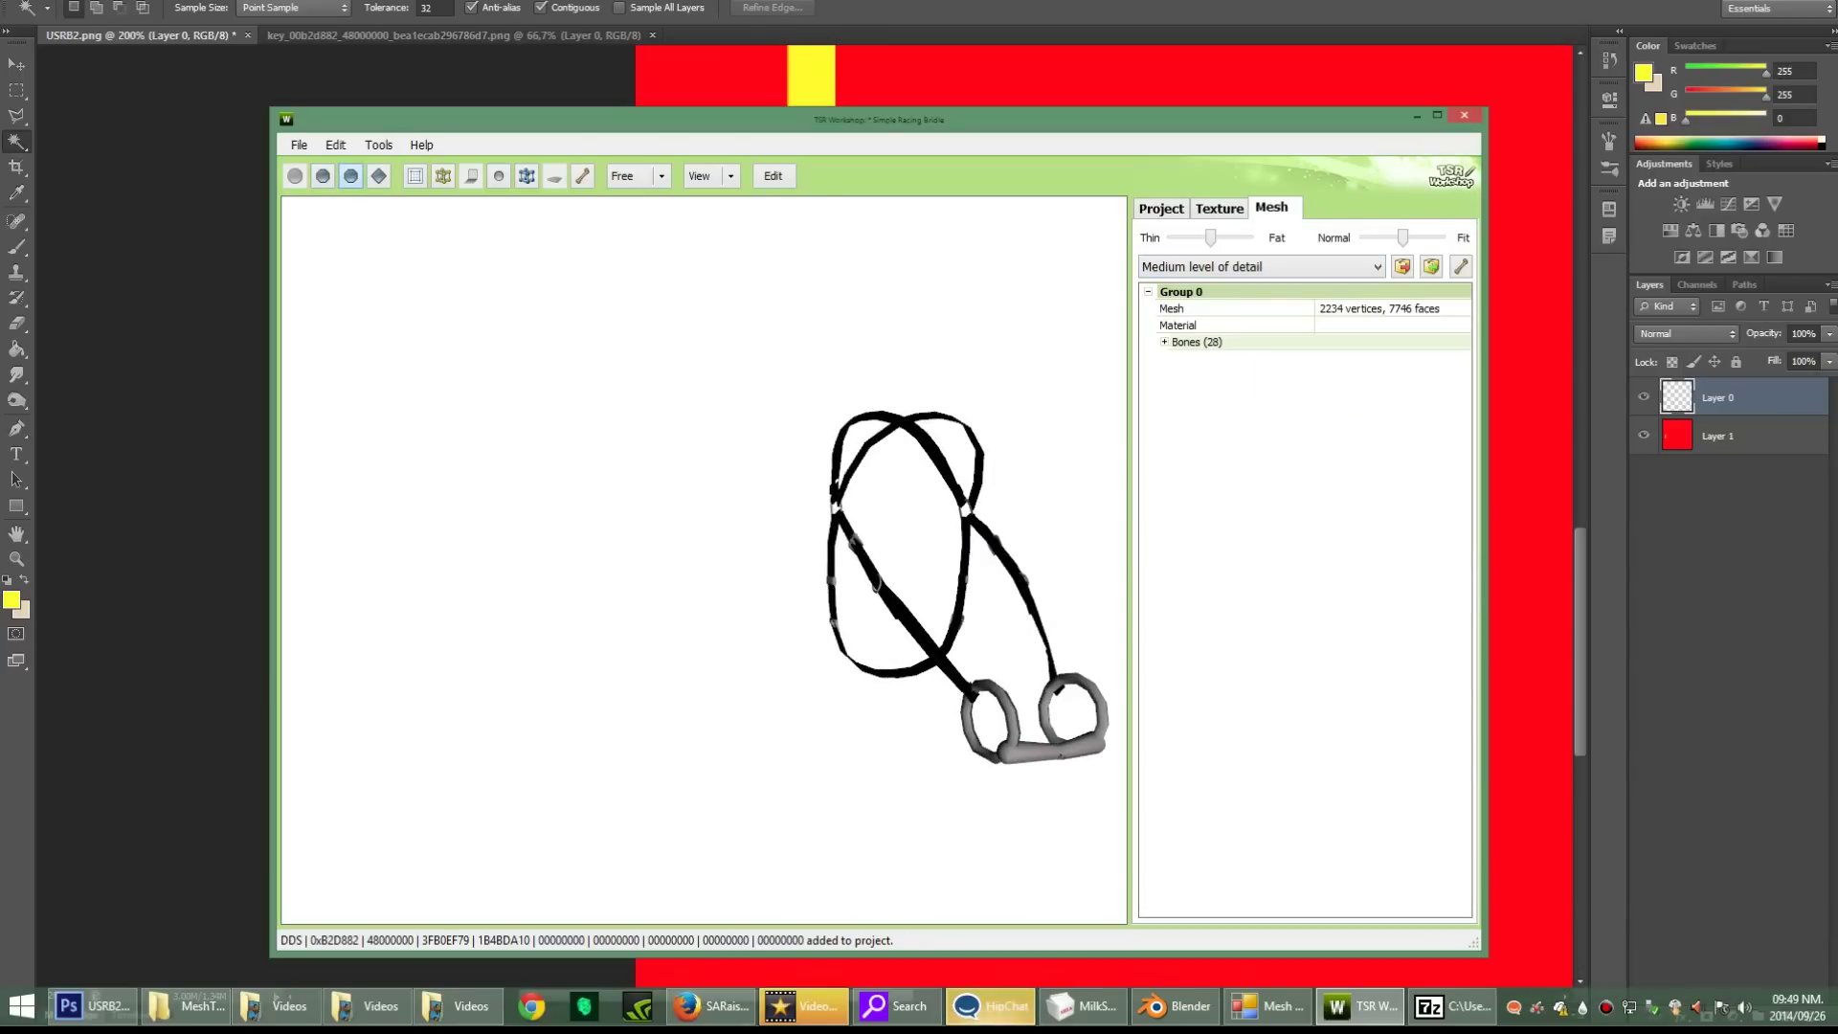
pyautogui.click(1261, 266)
pyautogui.click(1201, 321)
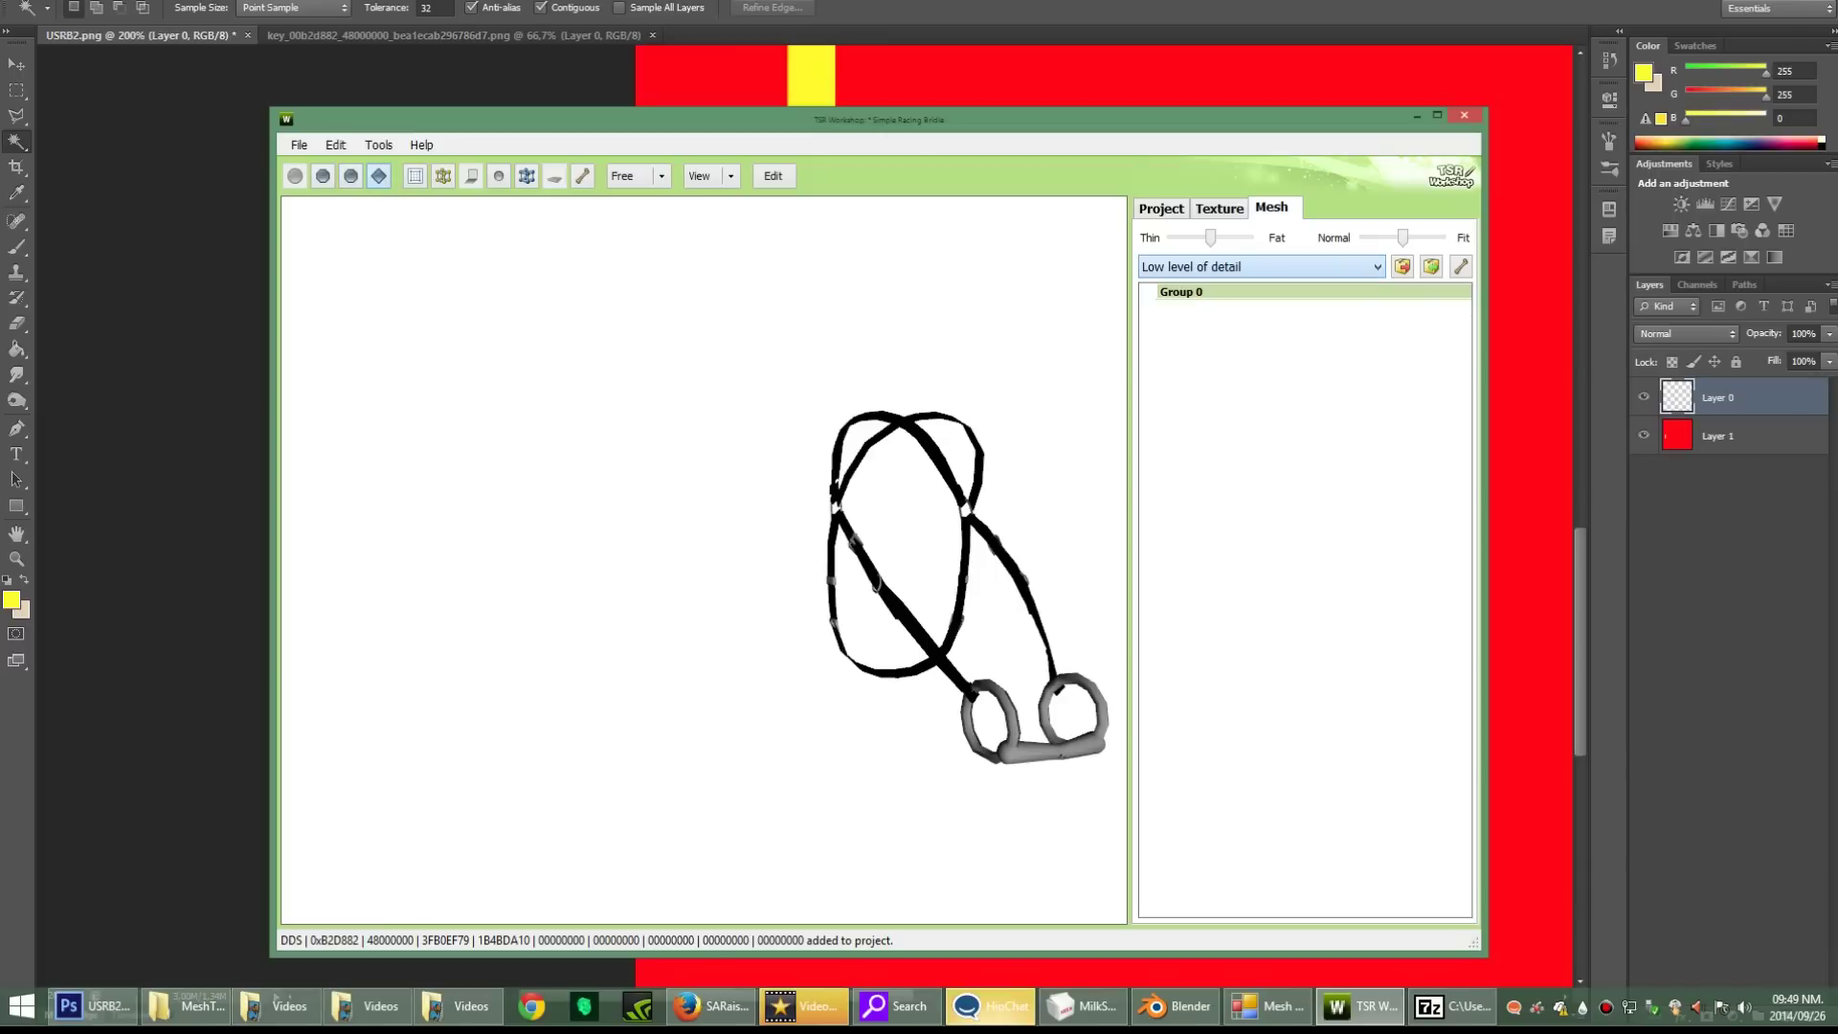
pyautogui.moveTo(727, 565); pyautogui.dragTo(728, 603)
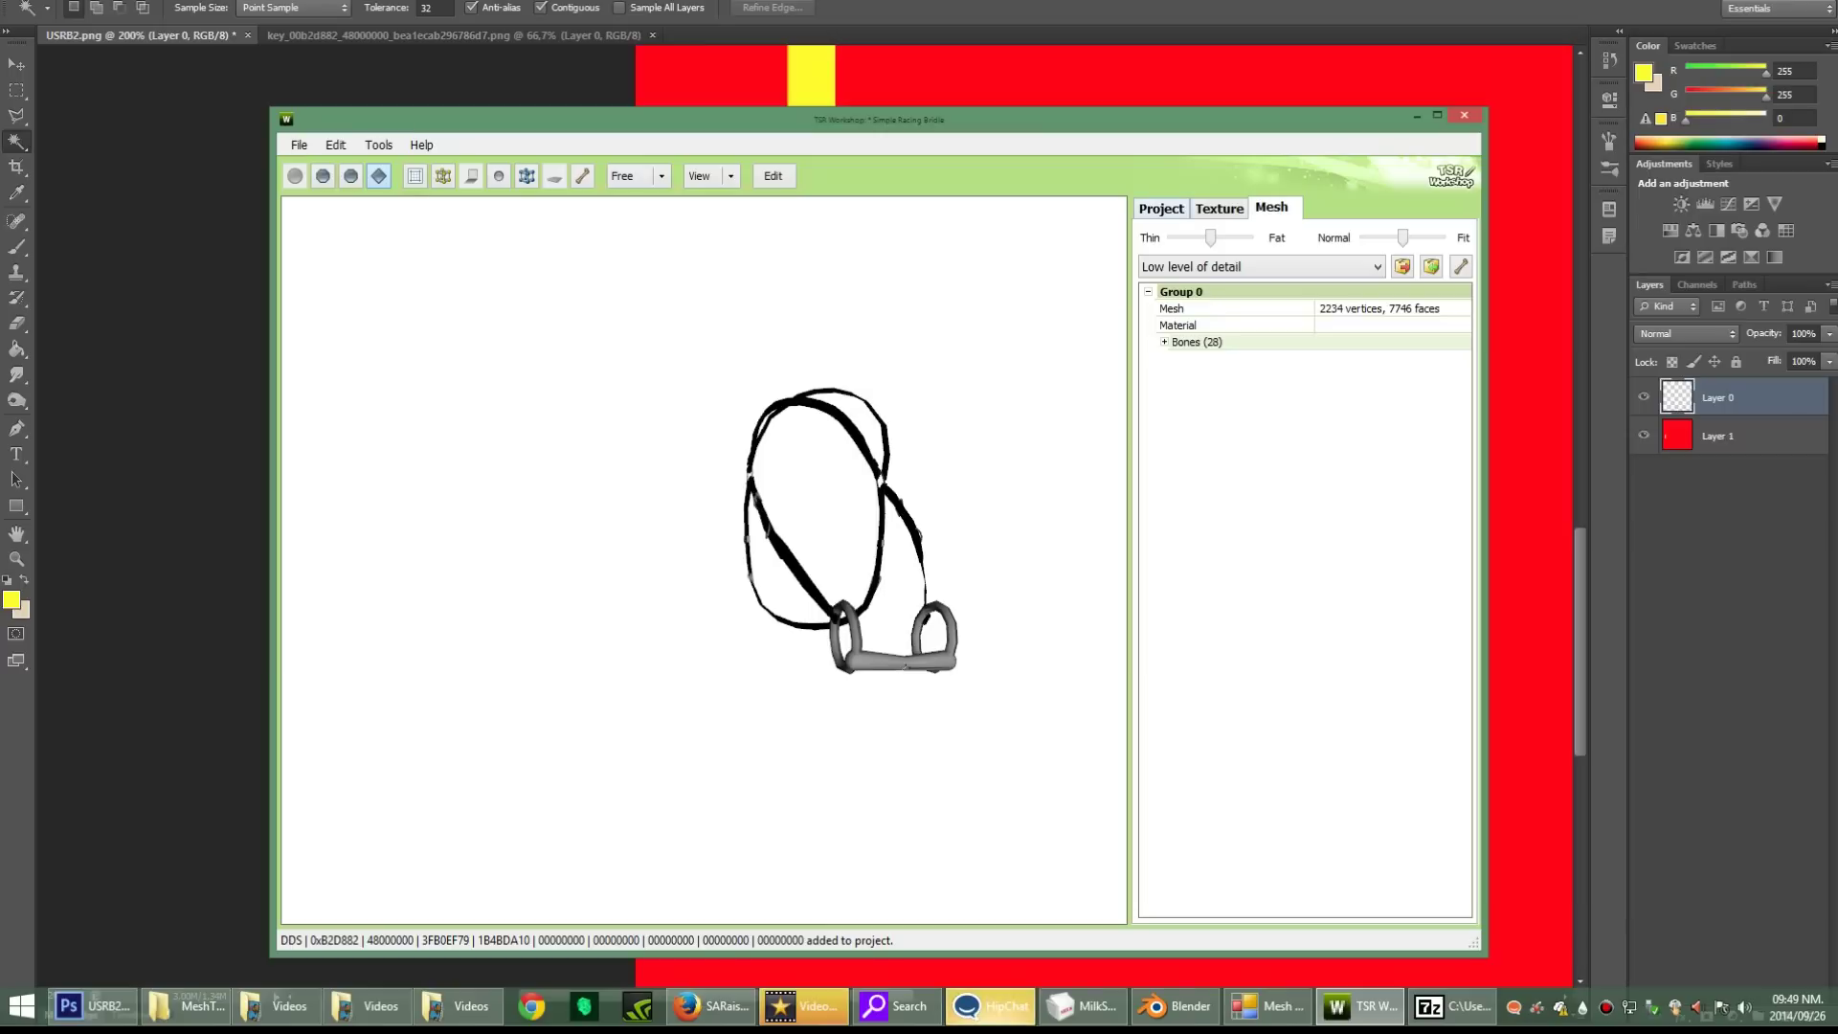
# Step: Check the project's Extras, including both filename fields, and its Categories section
pyautogui.click(1161, 209)
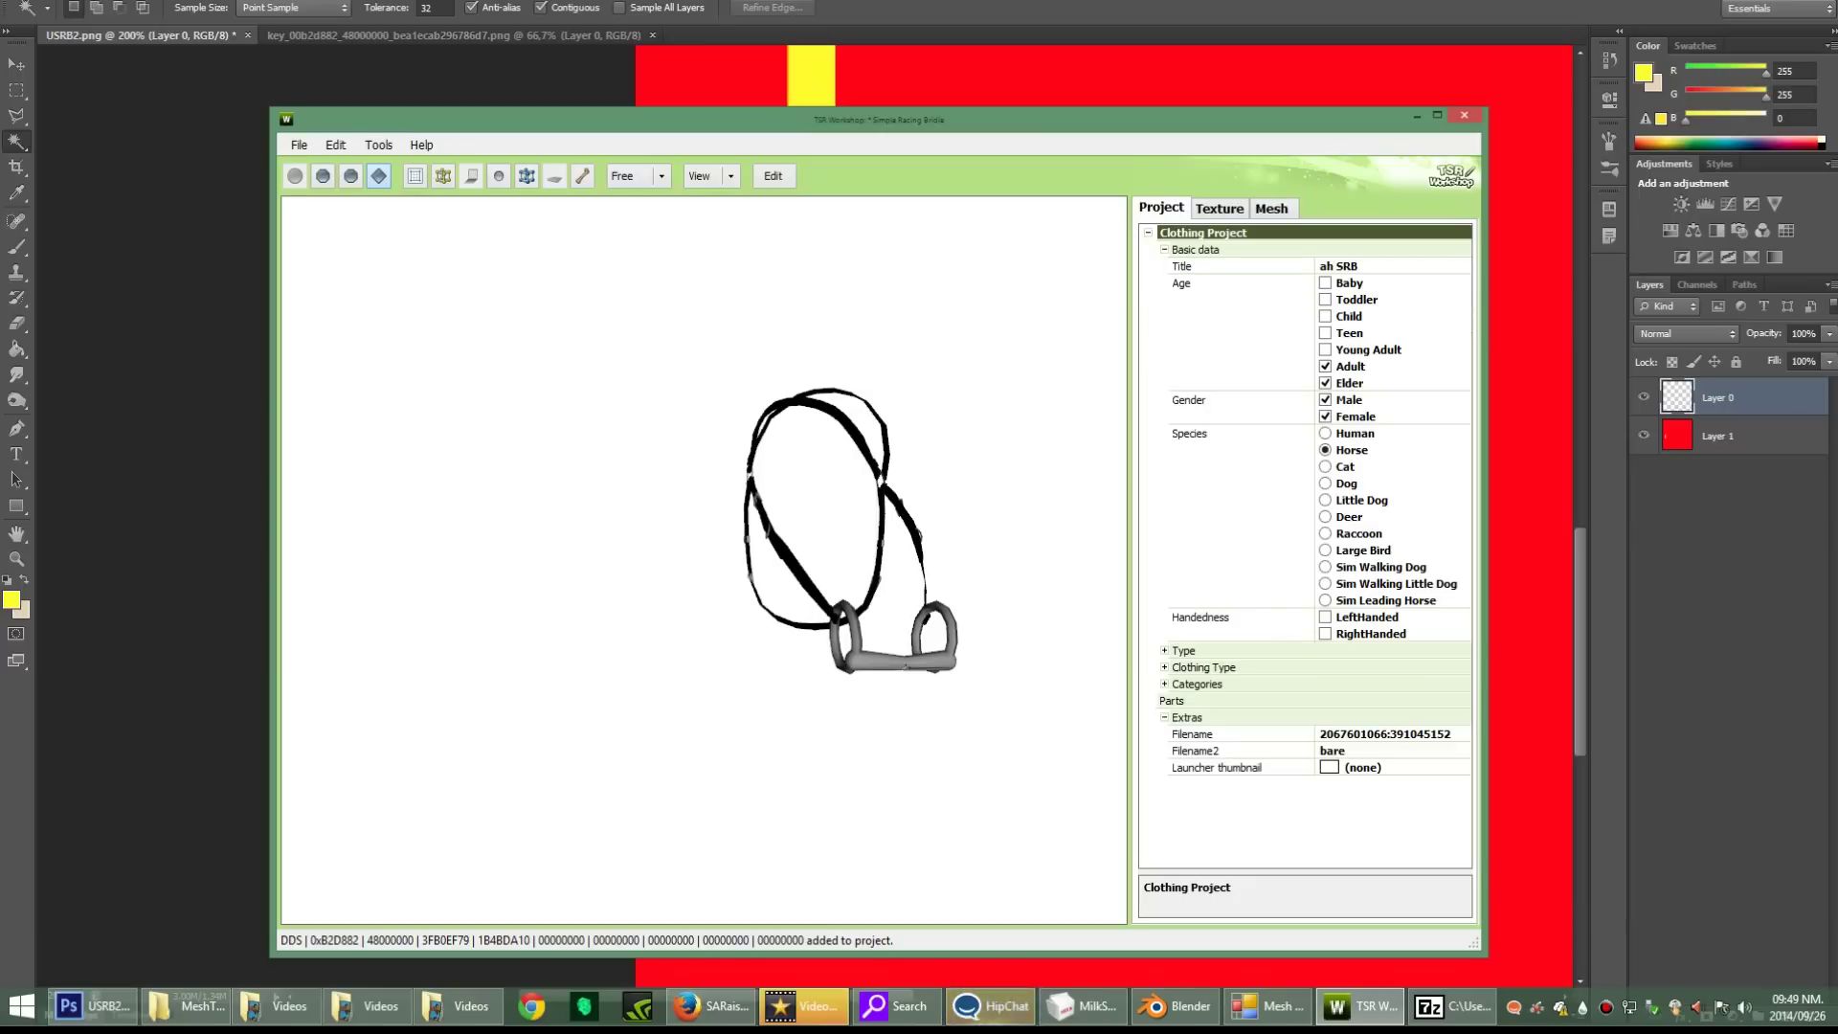
pyautogui.click(1193, 735)
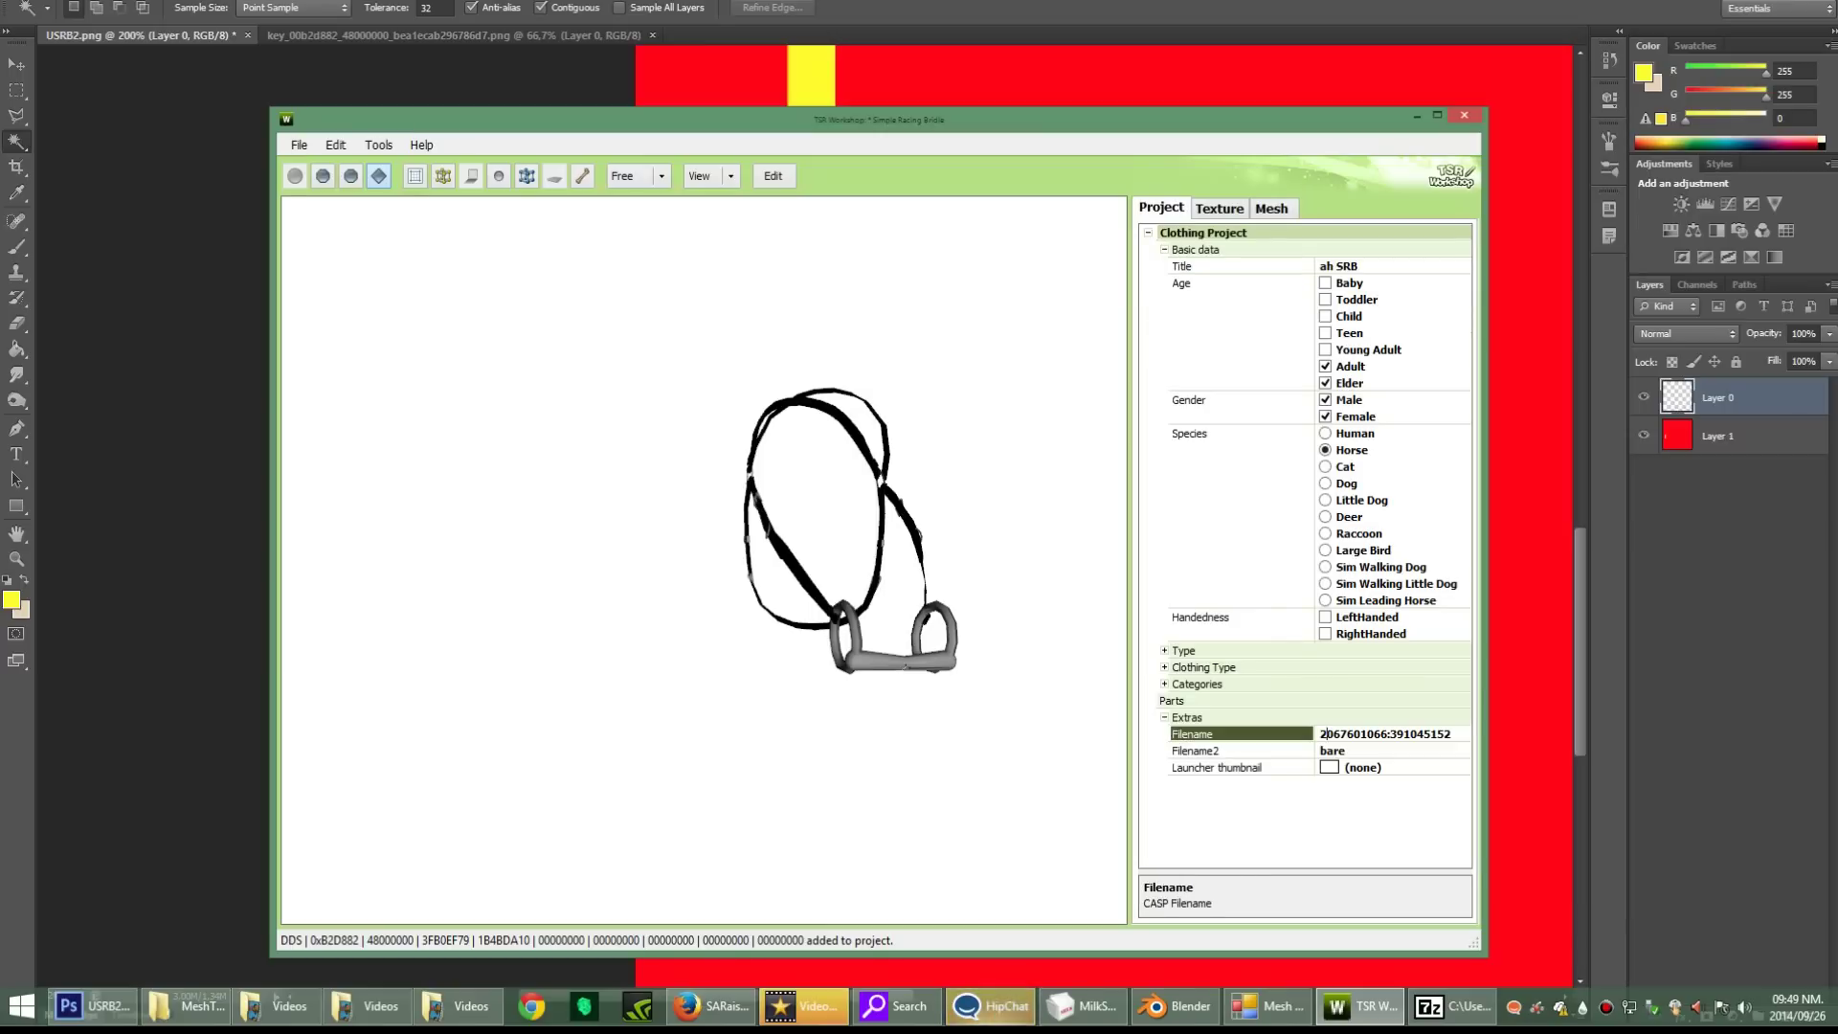
pyautogui.doubleClick(1328, 735)
pyautogui.click(1331, 751)
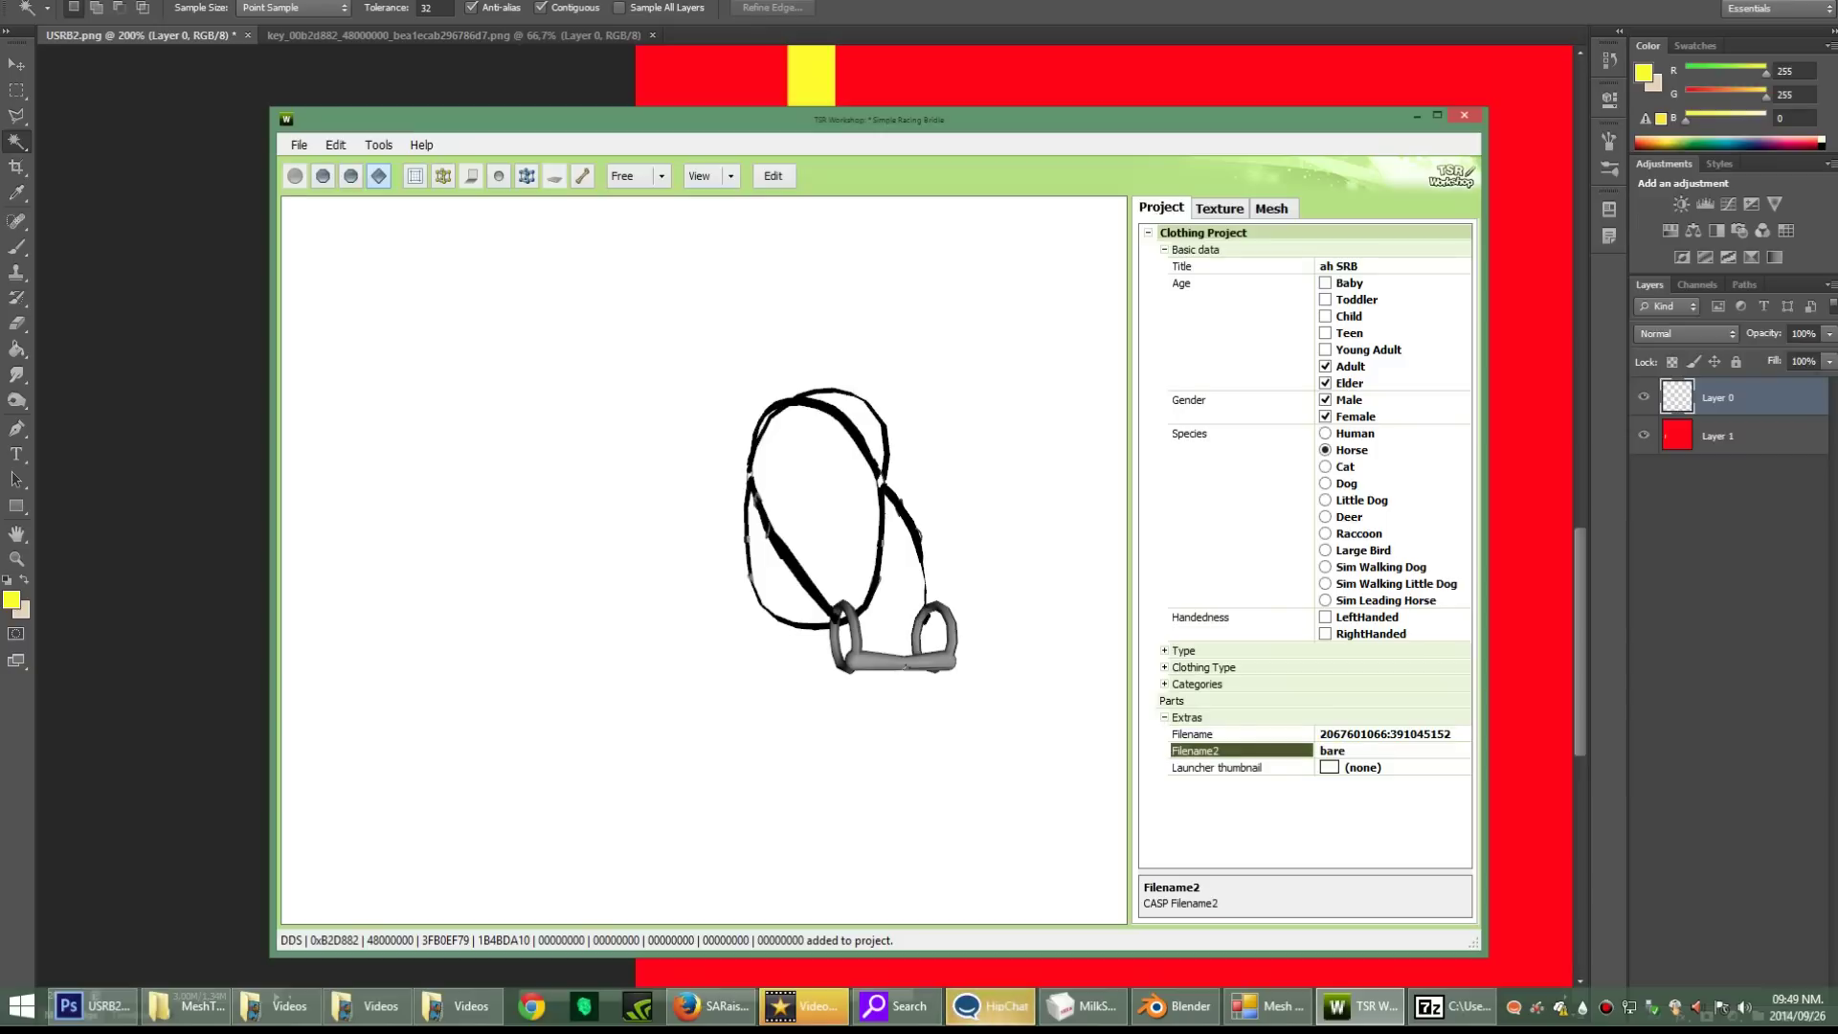
pyautogui.click(1187, 718)
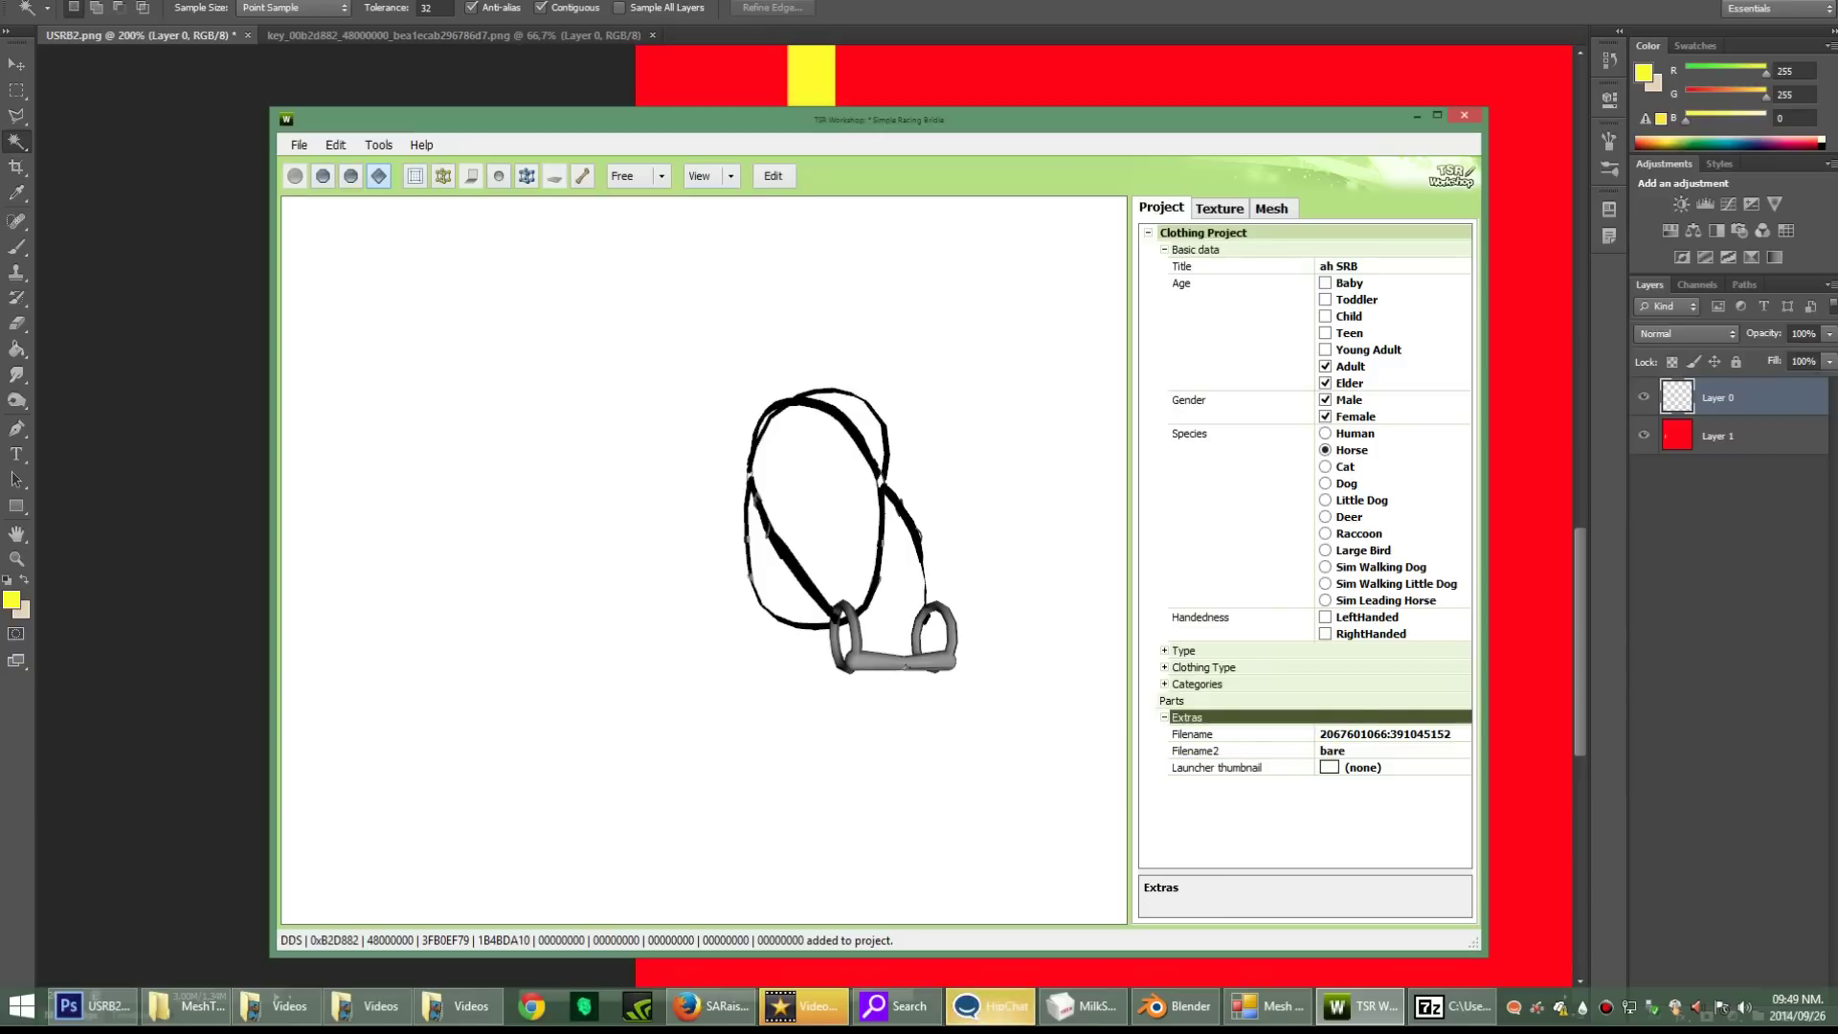
pyautogui.click(1164, 684)
pyautogui.click(1164, 684)
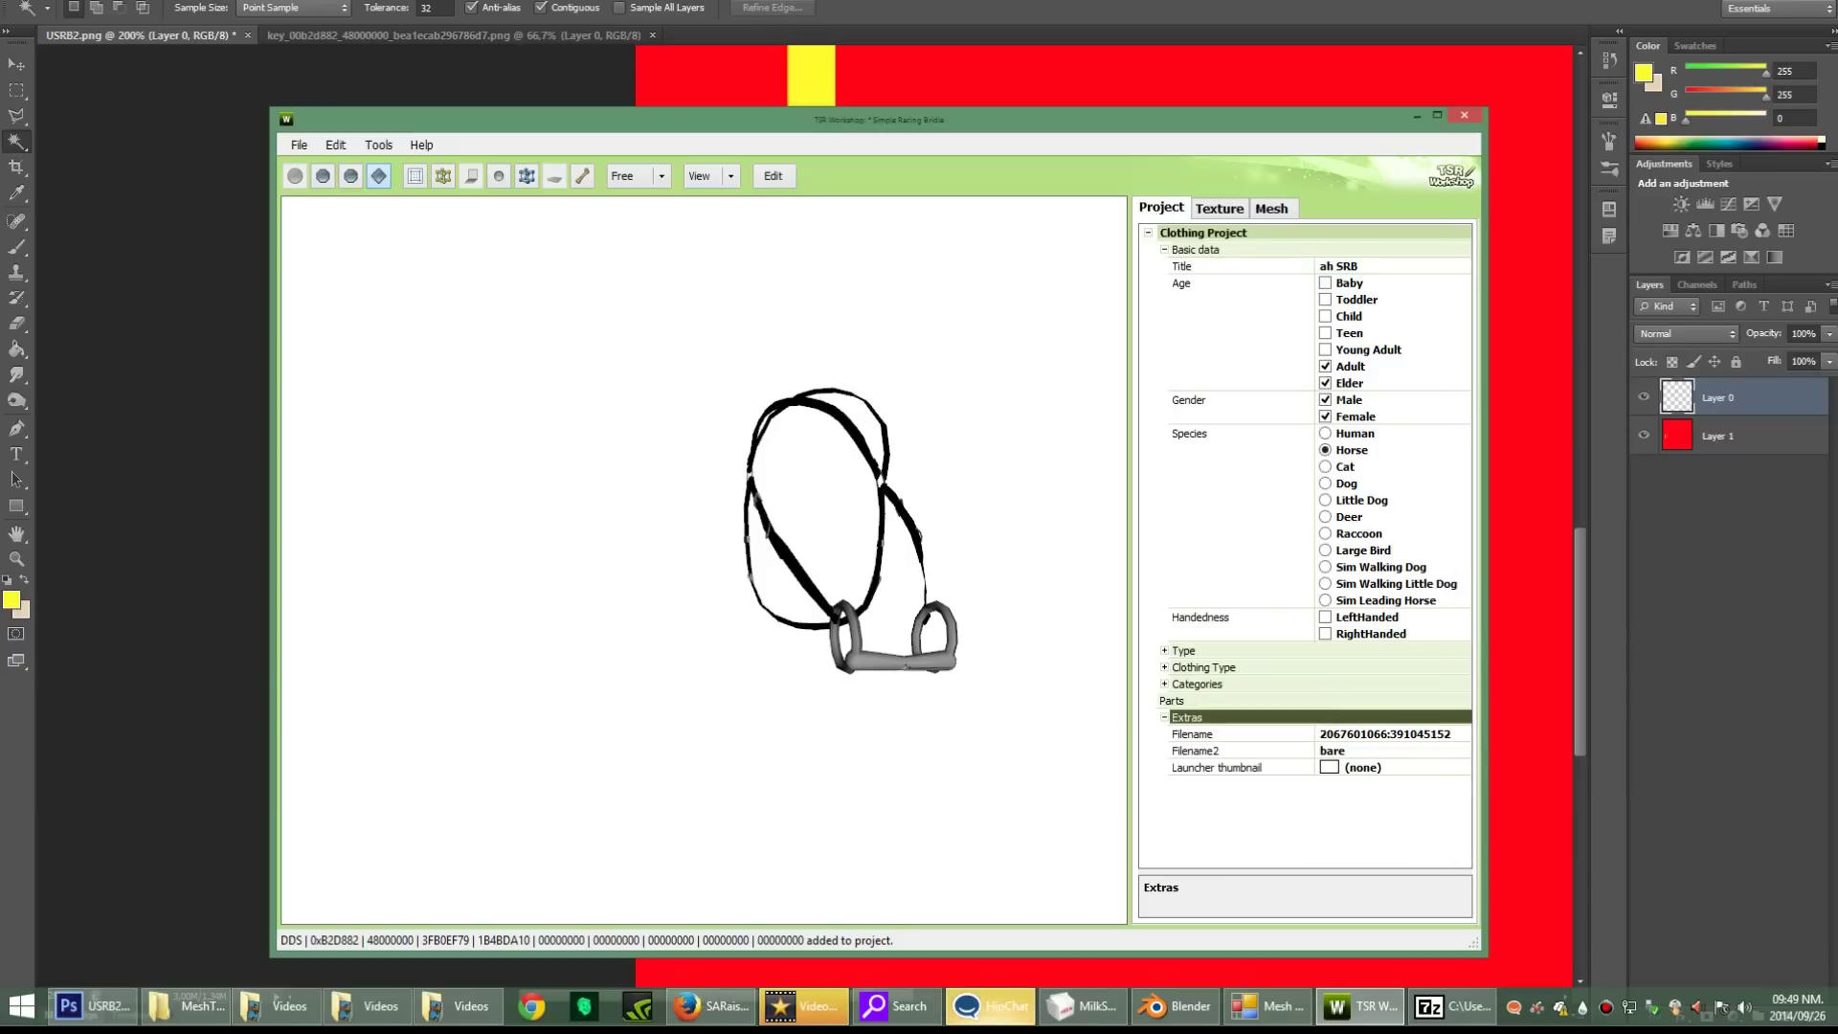
# Step: Look over the resources in the project contents and the option to export them to a .package file
pyautogui.click(336, 145)
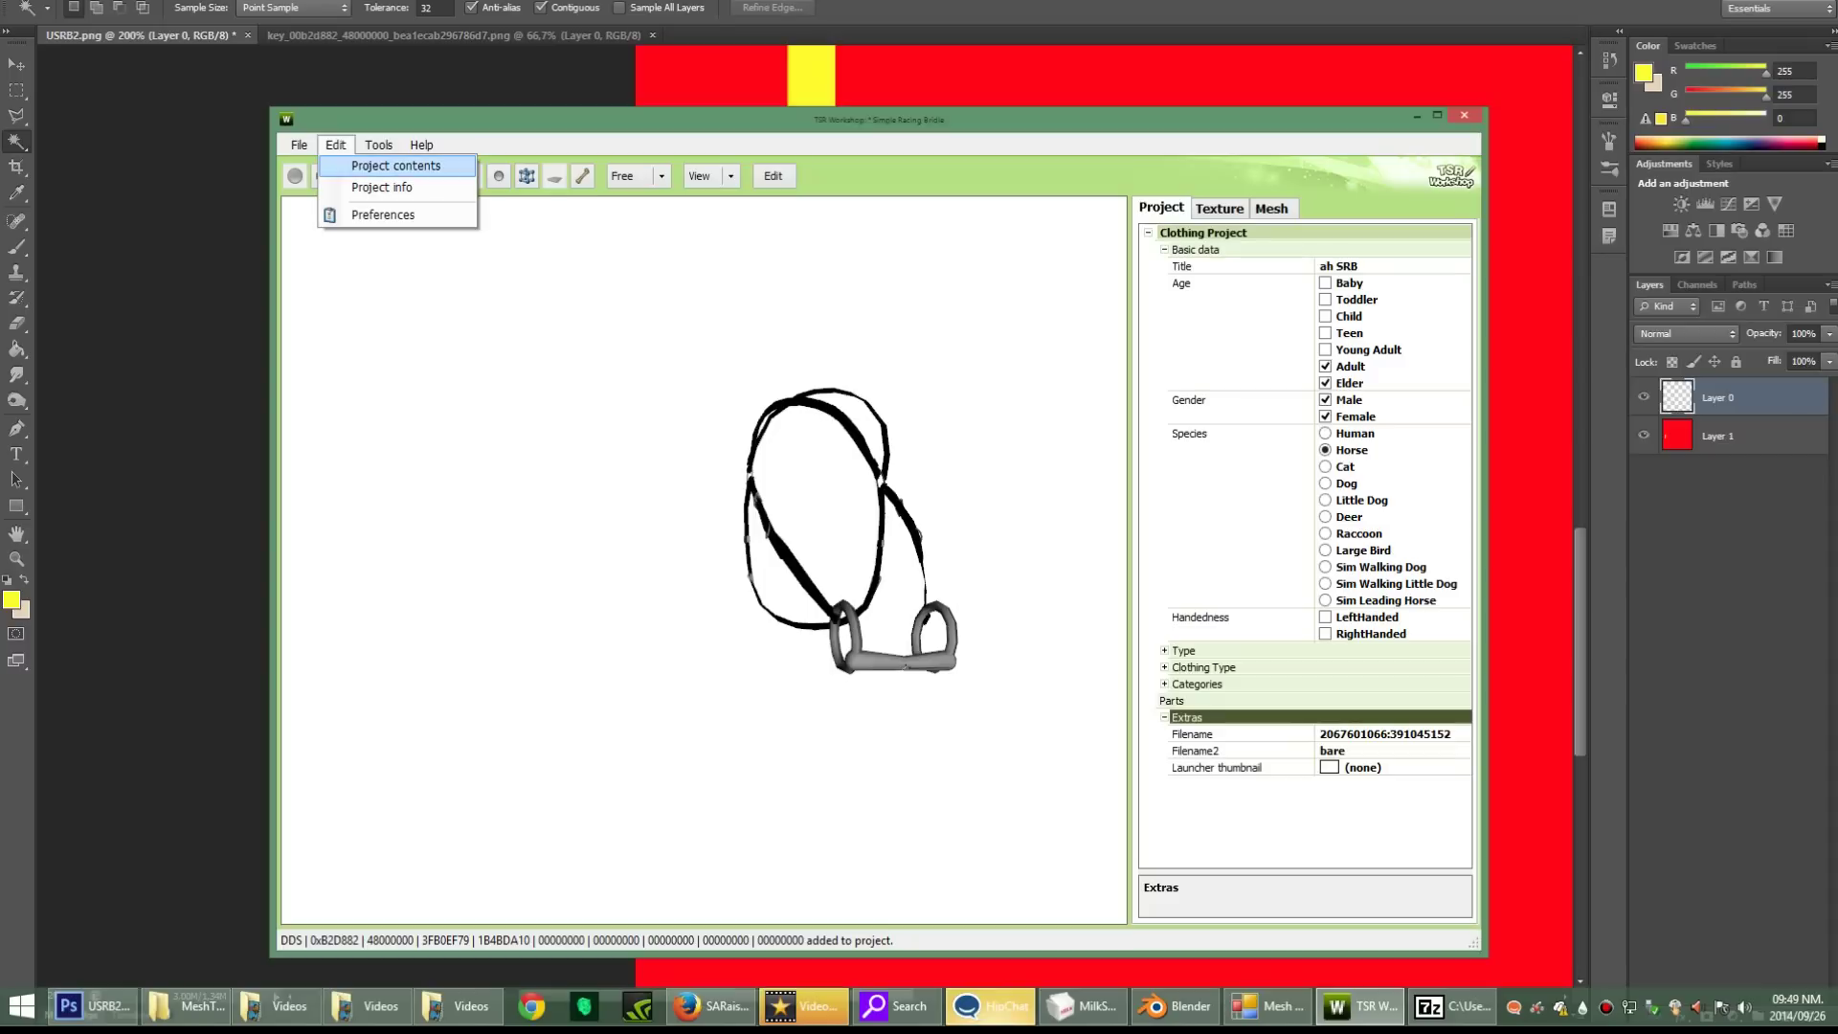
pyautogui.click(397, 166)
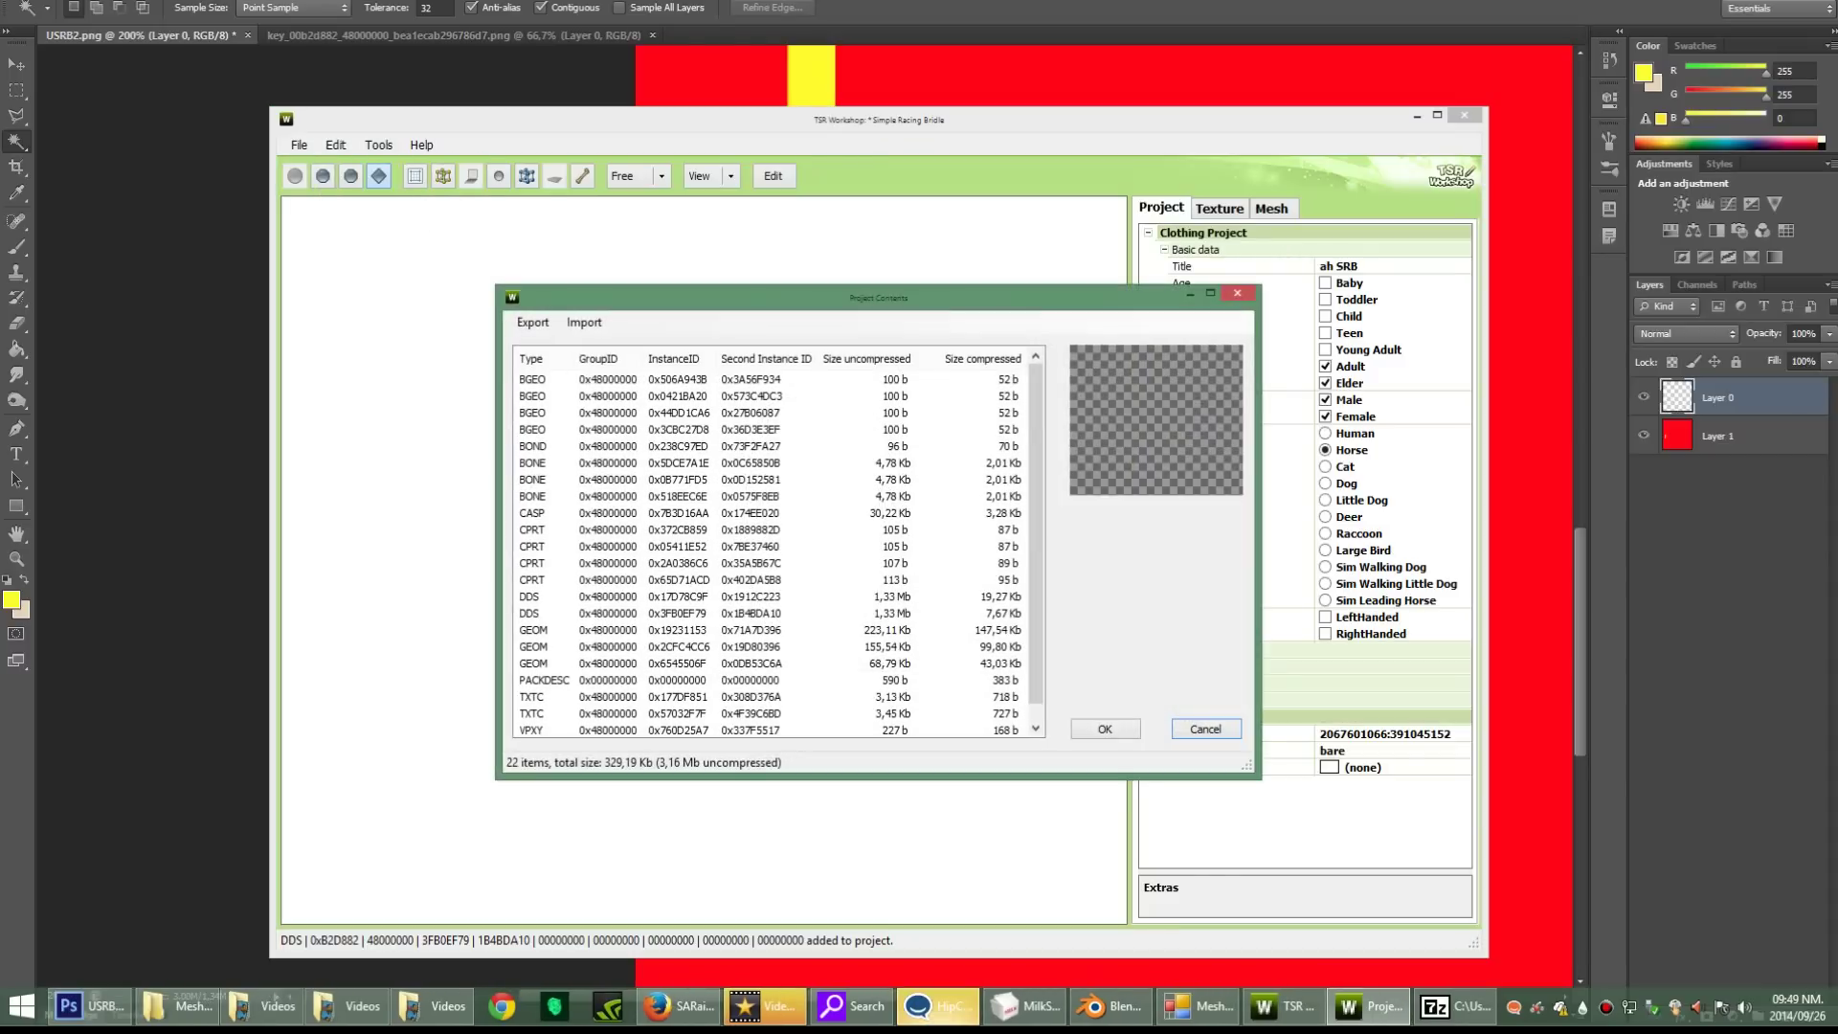
pyautogui.scroll(-1, 1036, 536)
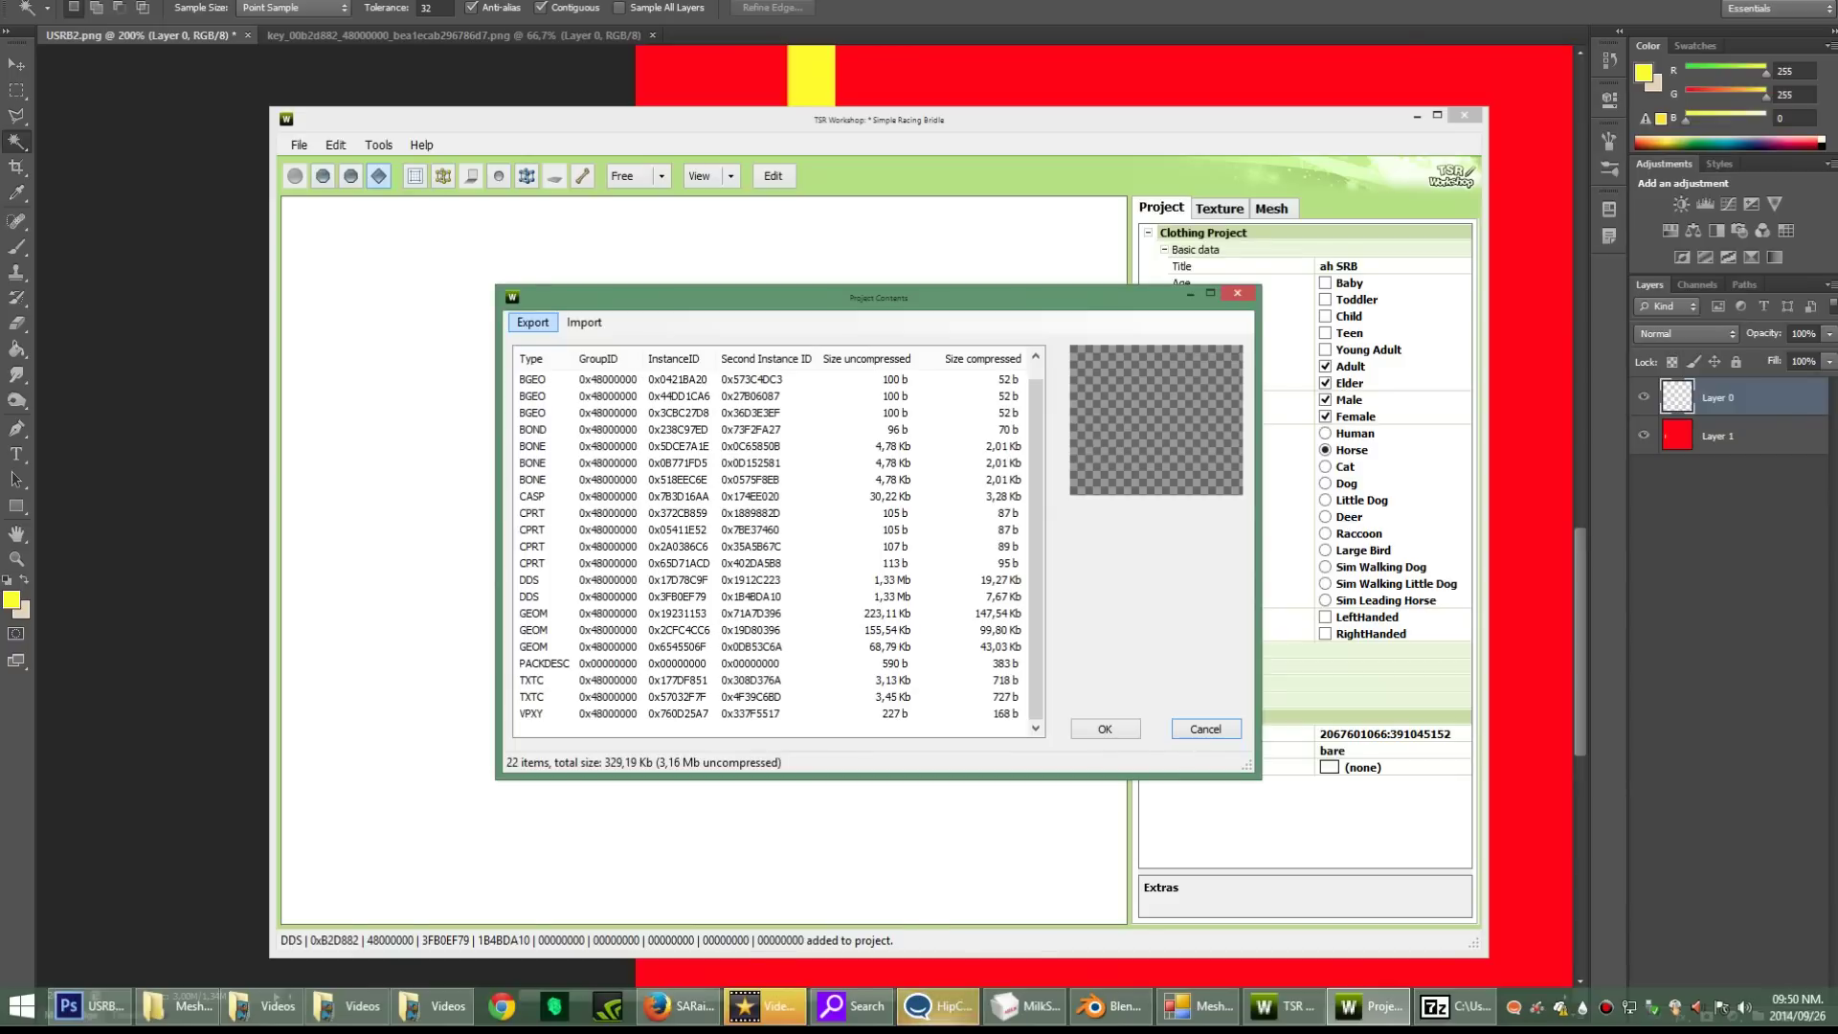
pyautogui.click(532, 322)
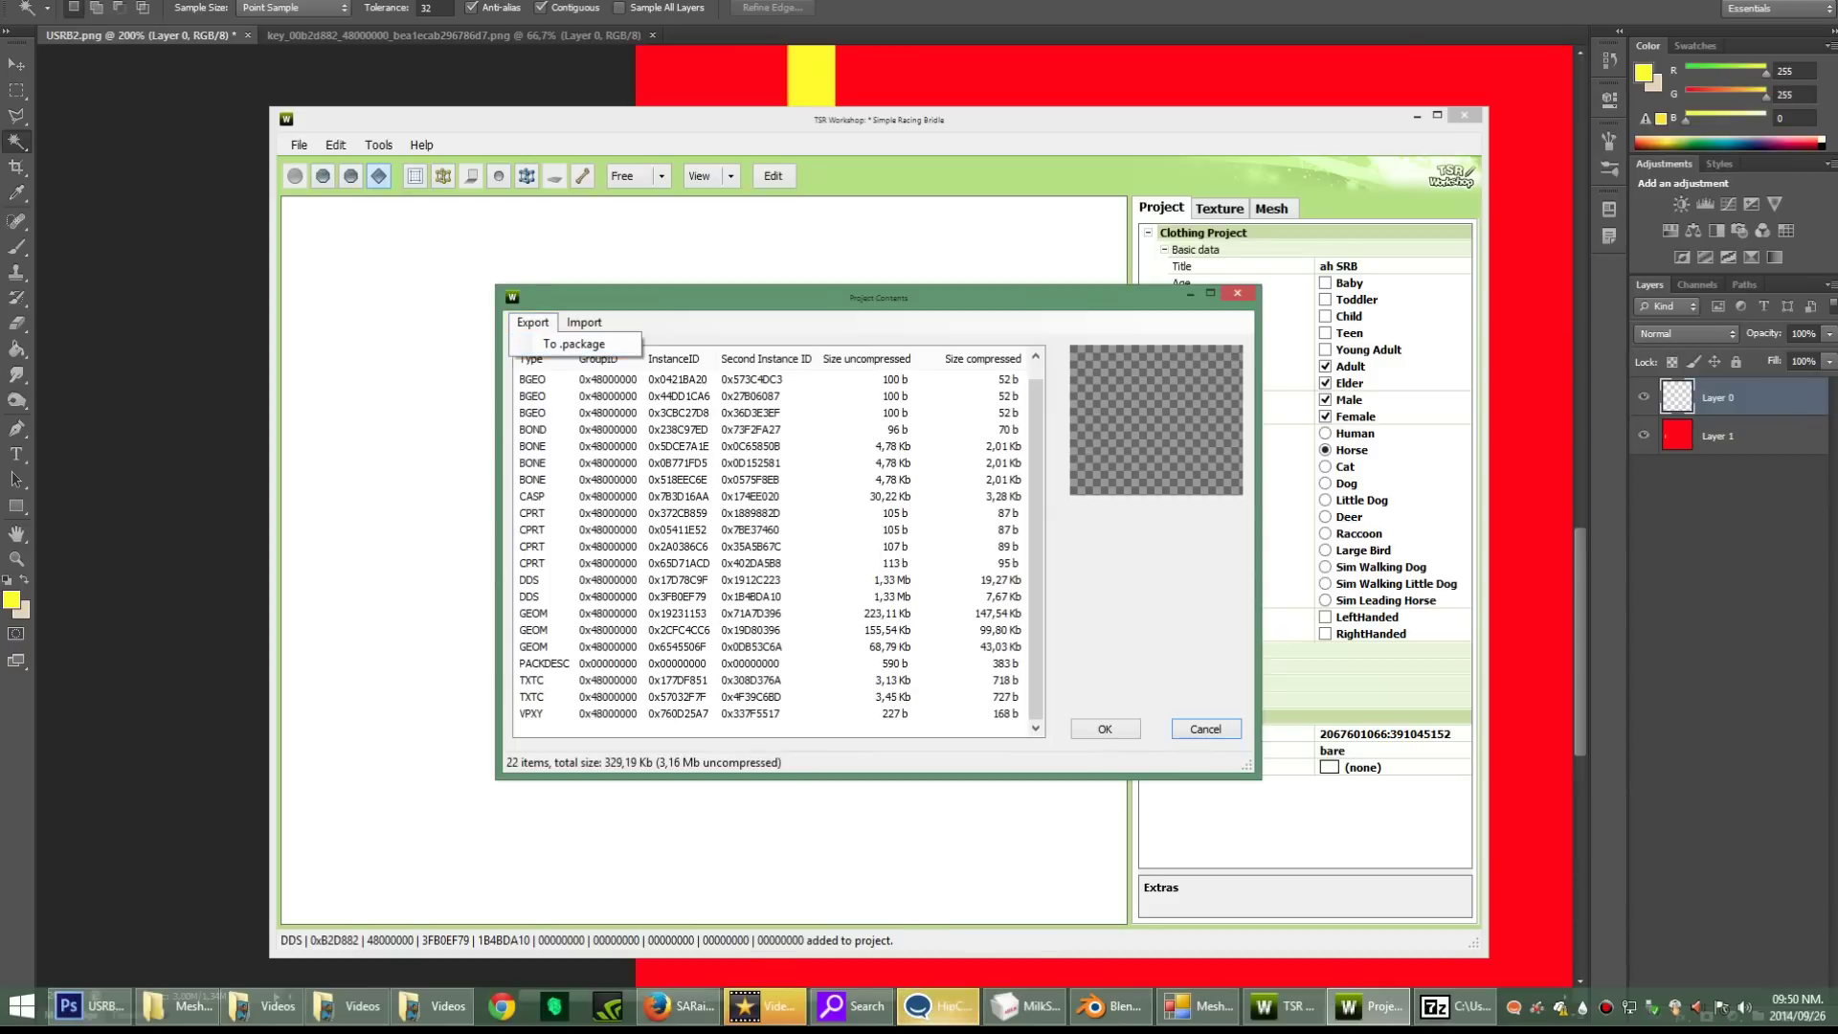
pyautogui.click(574, 344)
# Step: Look at the program preferences and the project info, and leave both without making changes
pyautogui.click(335, 145)
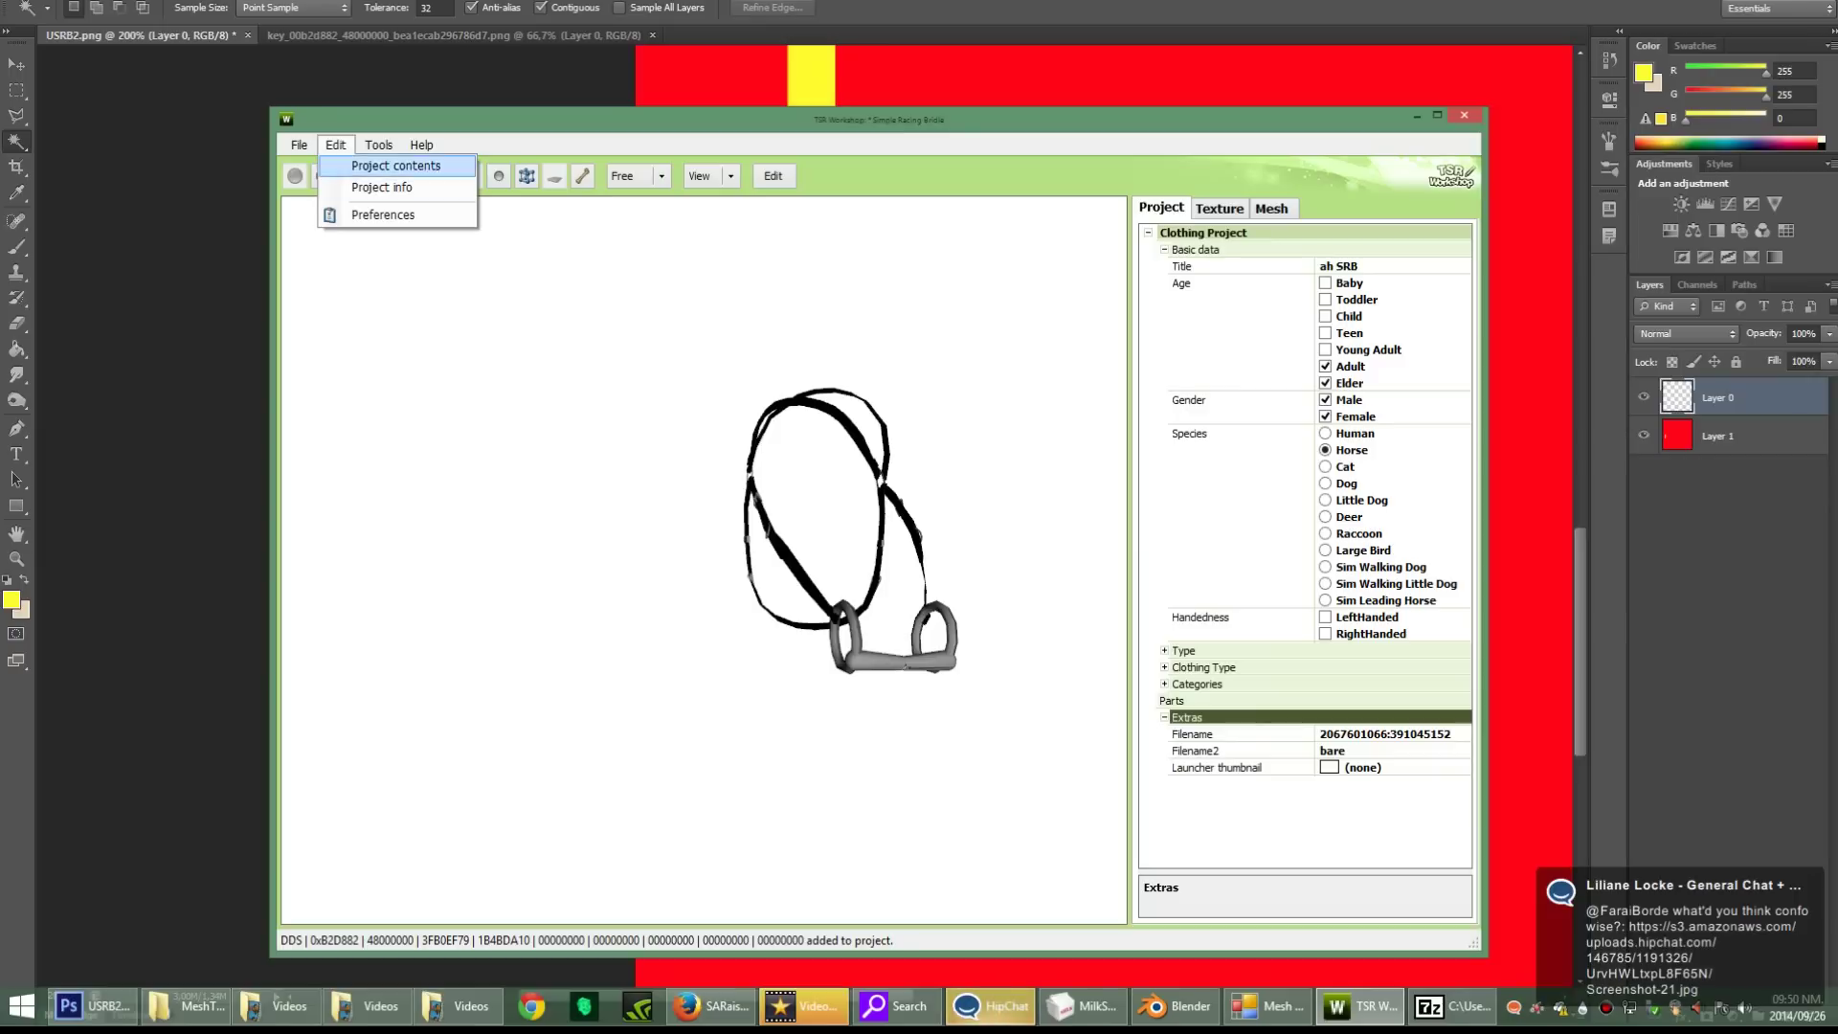
pyautogui.click(383, 214)
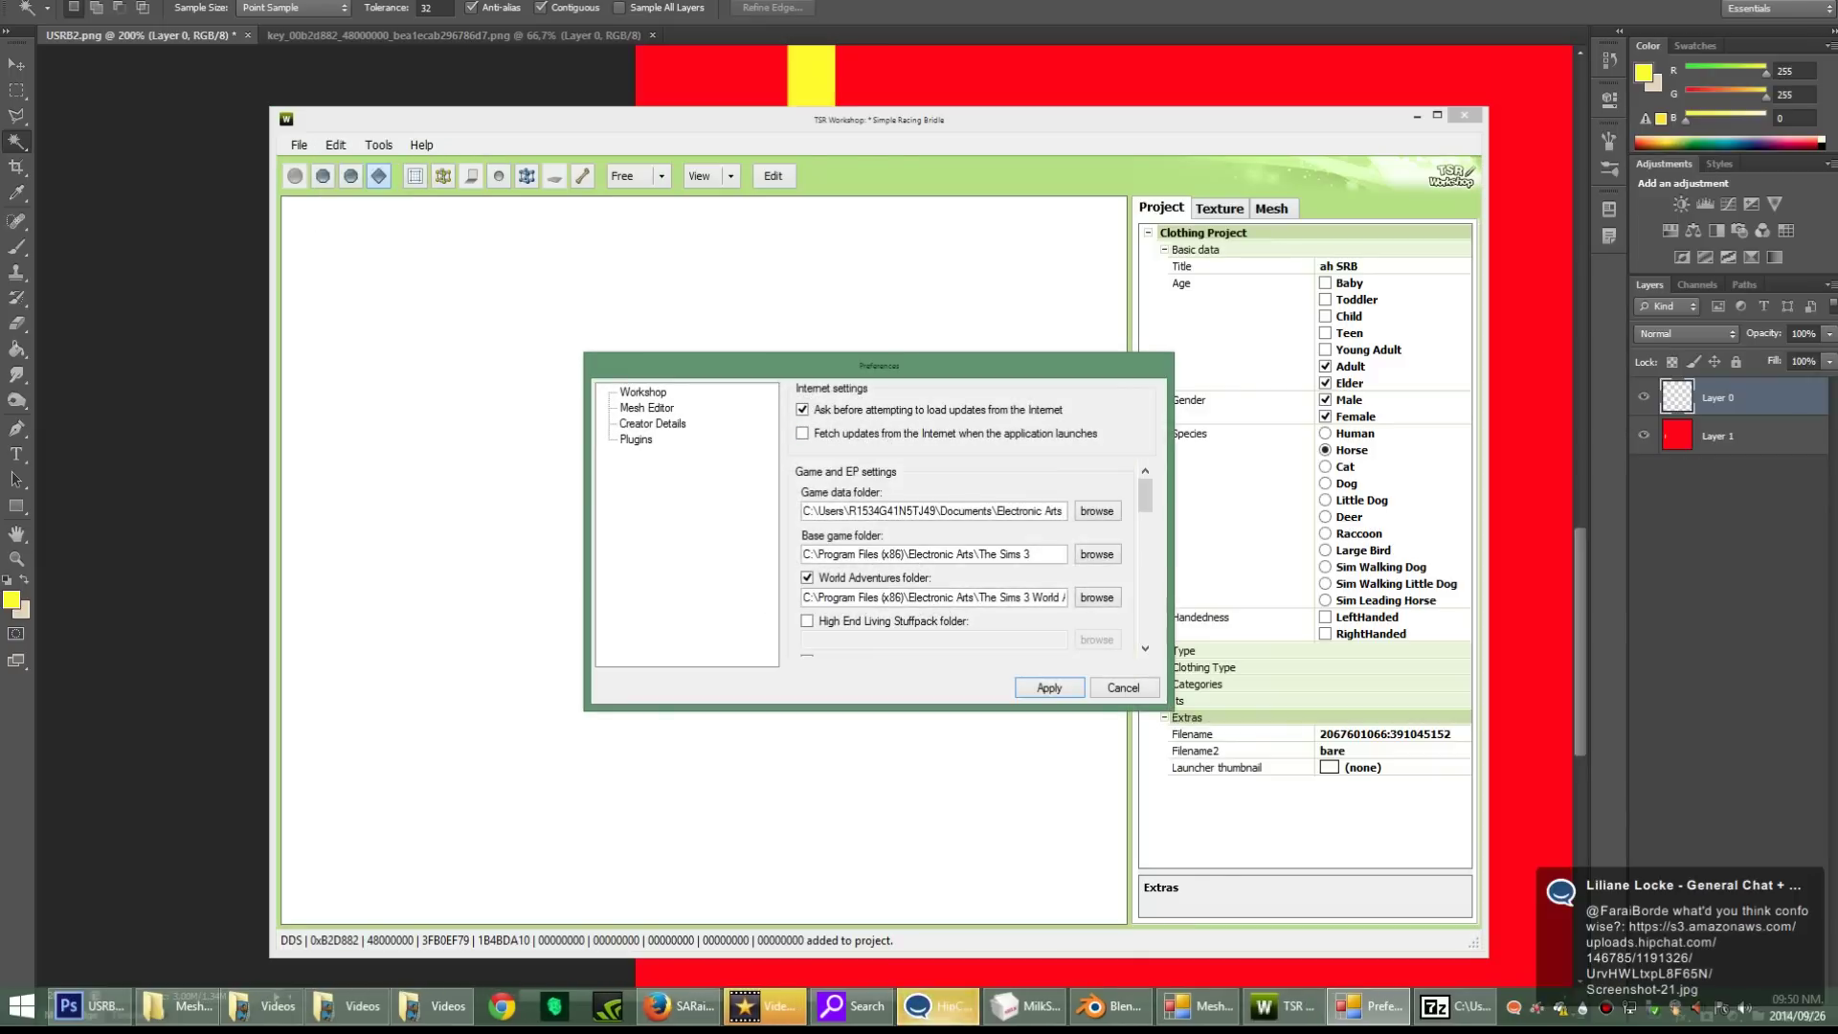
pyautogui.click(1124, 689)
pyautogui.click(336, 145)
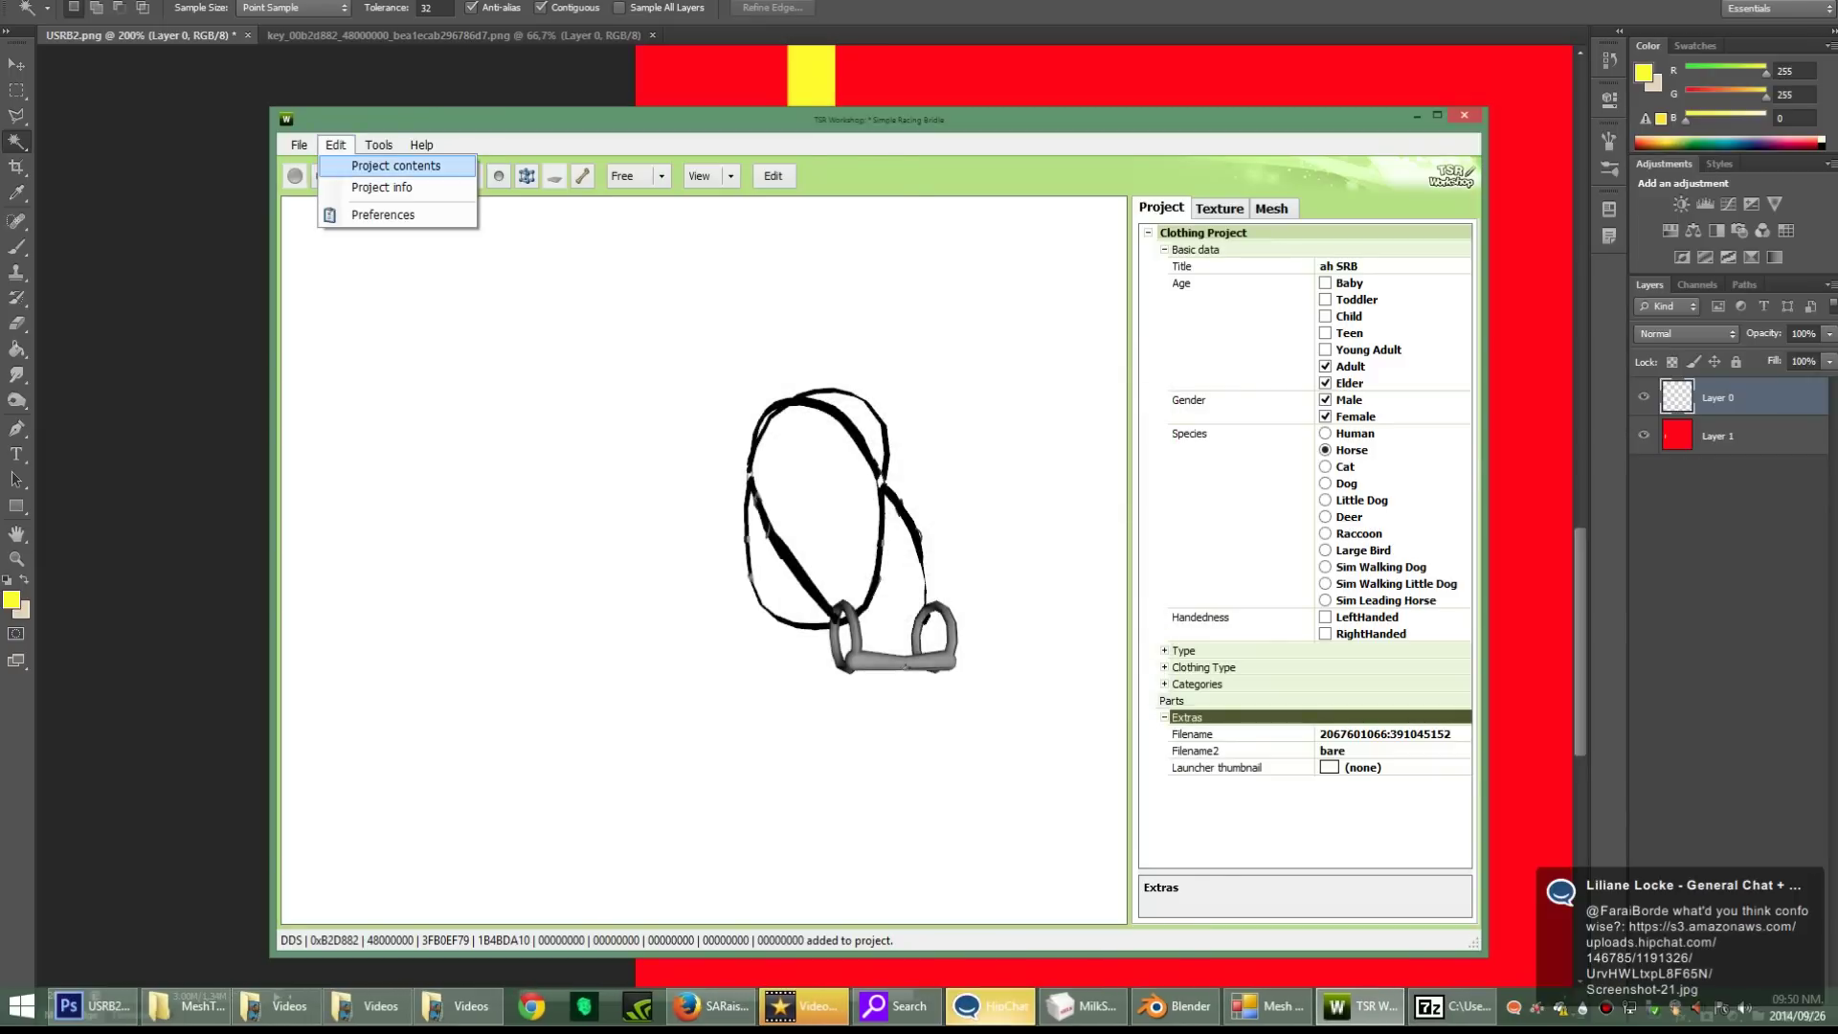
pyautogui.click(382, 188)
pyautogui.click(981, 418)
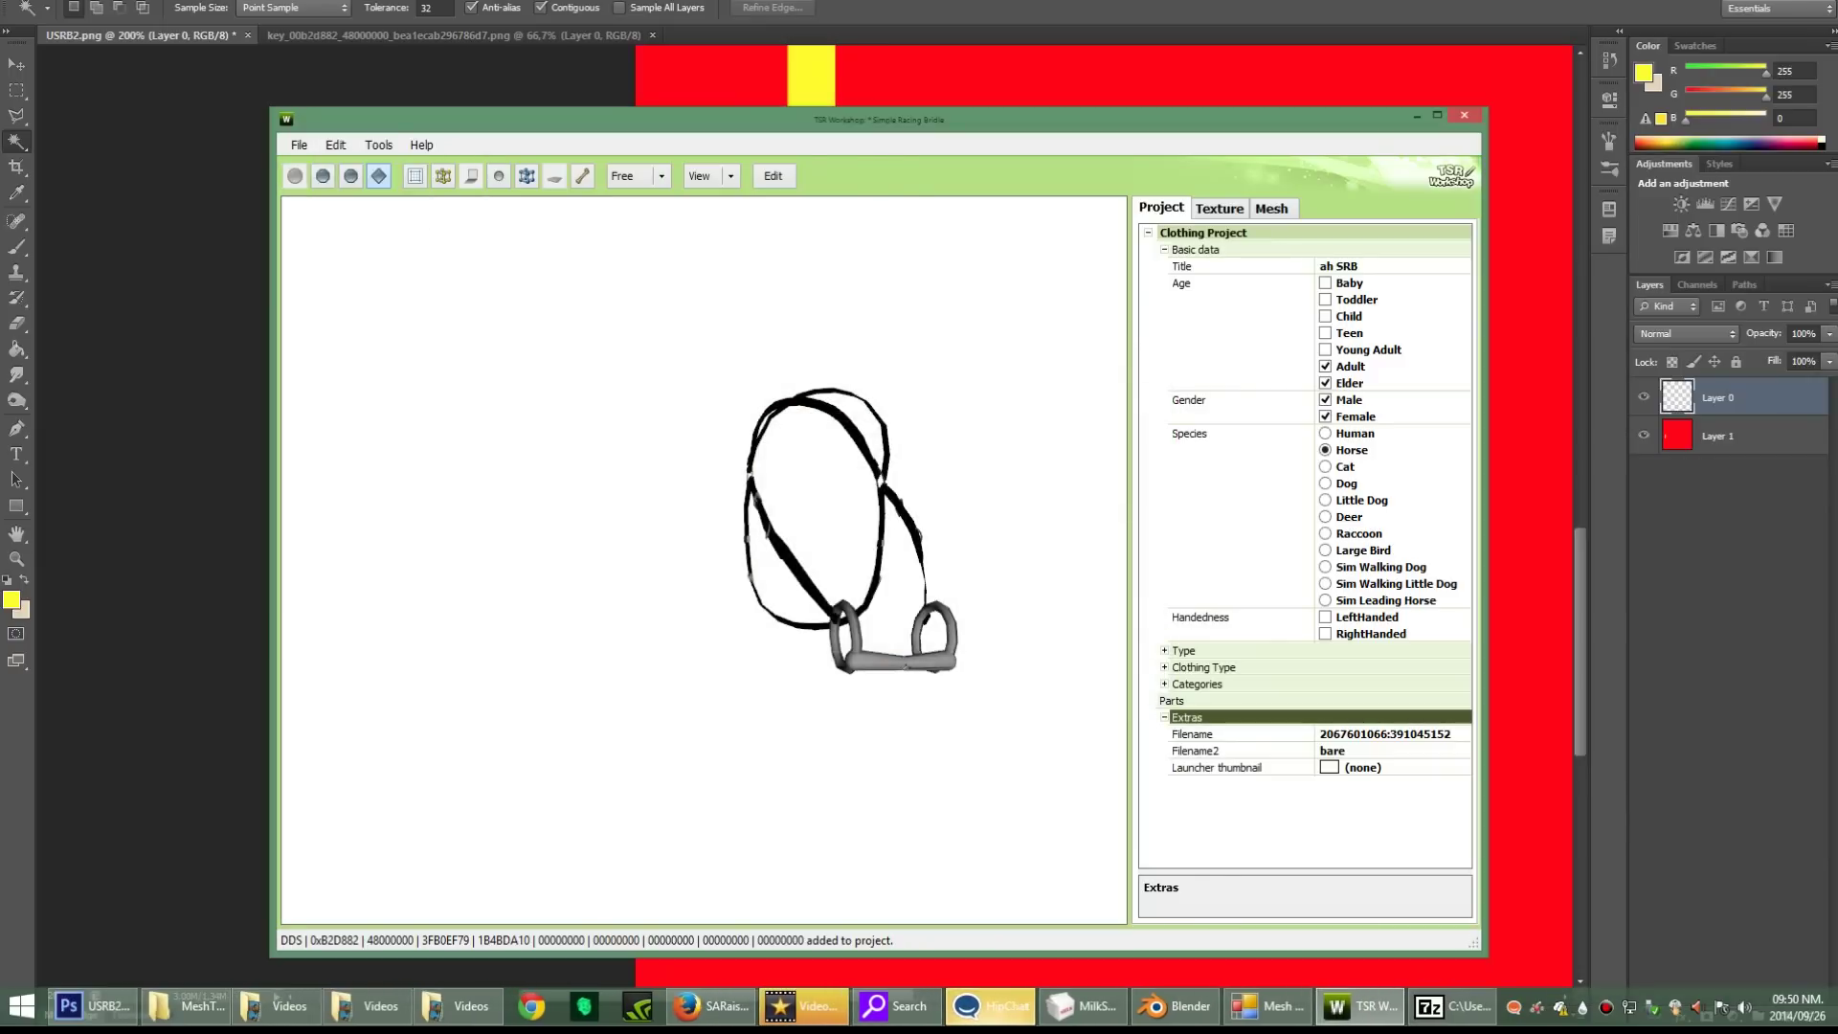
# Step: Try to open the Script Editor
pyautogui.click(378, 145)
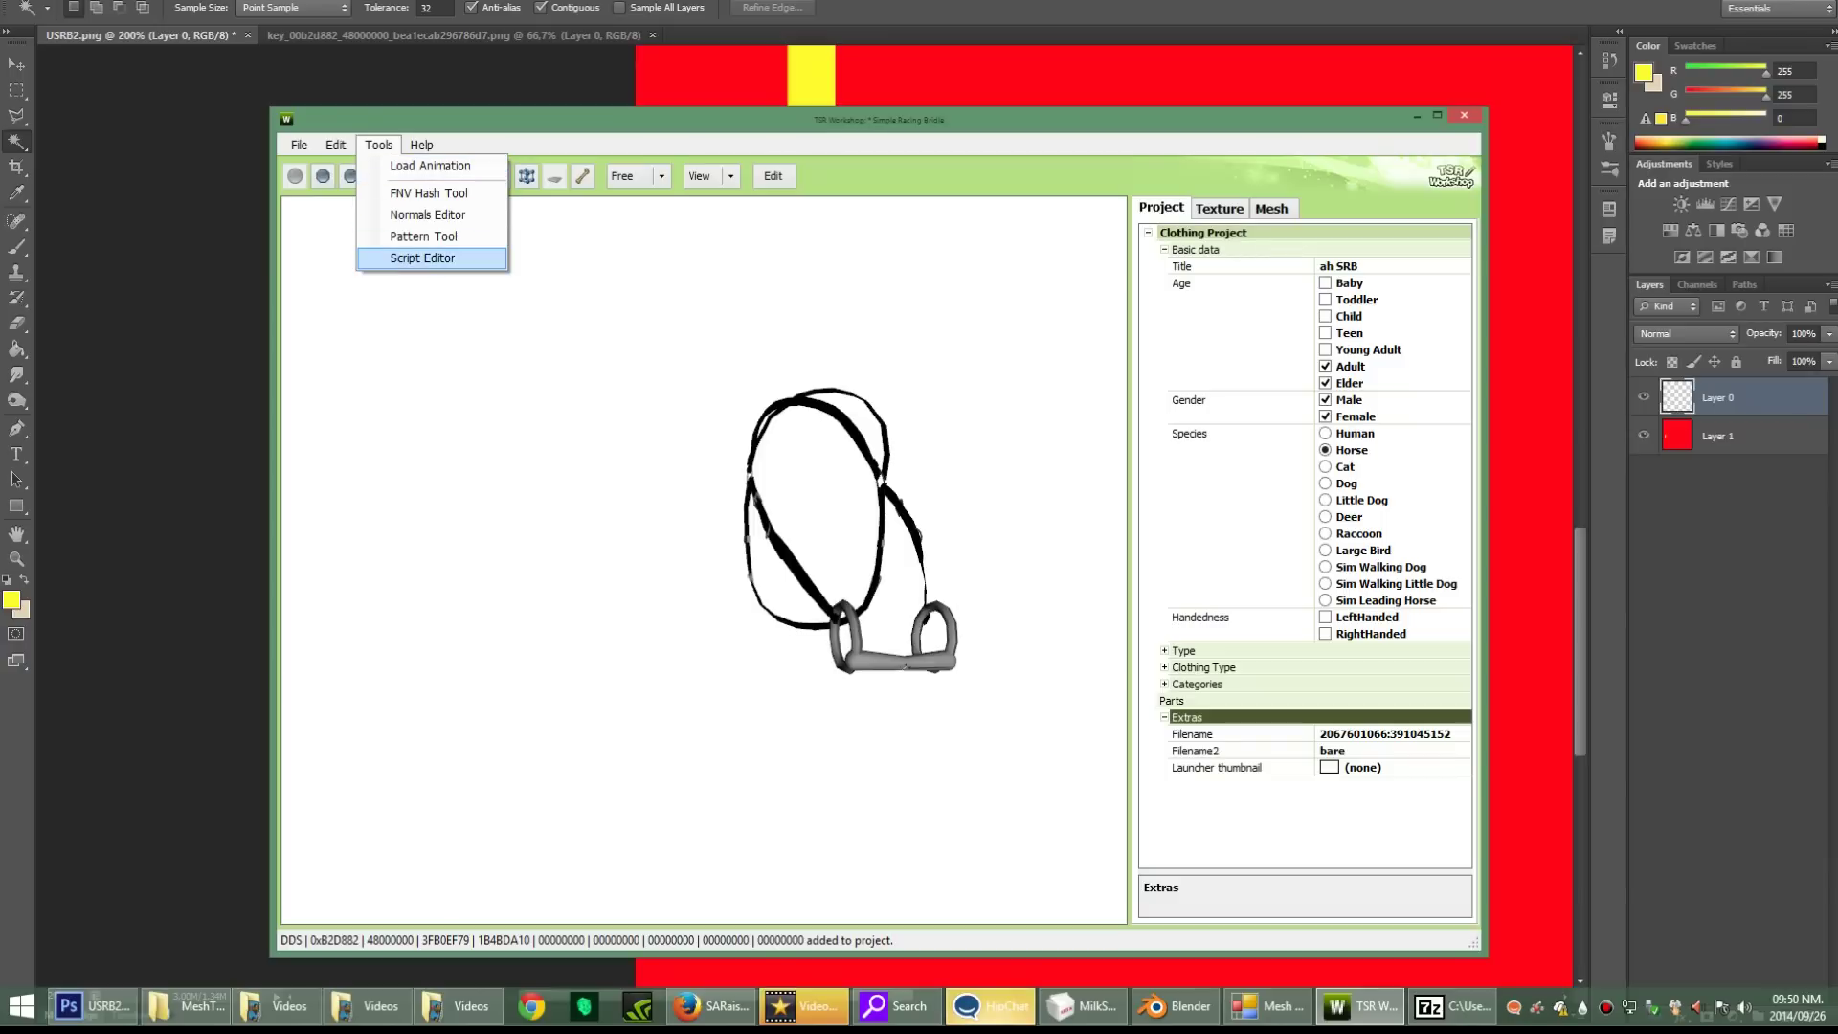
pyautogui.click(423, 257)
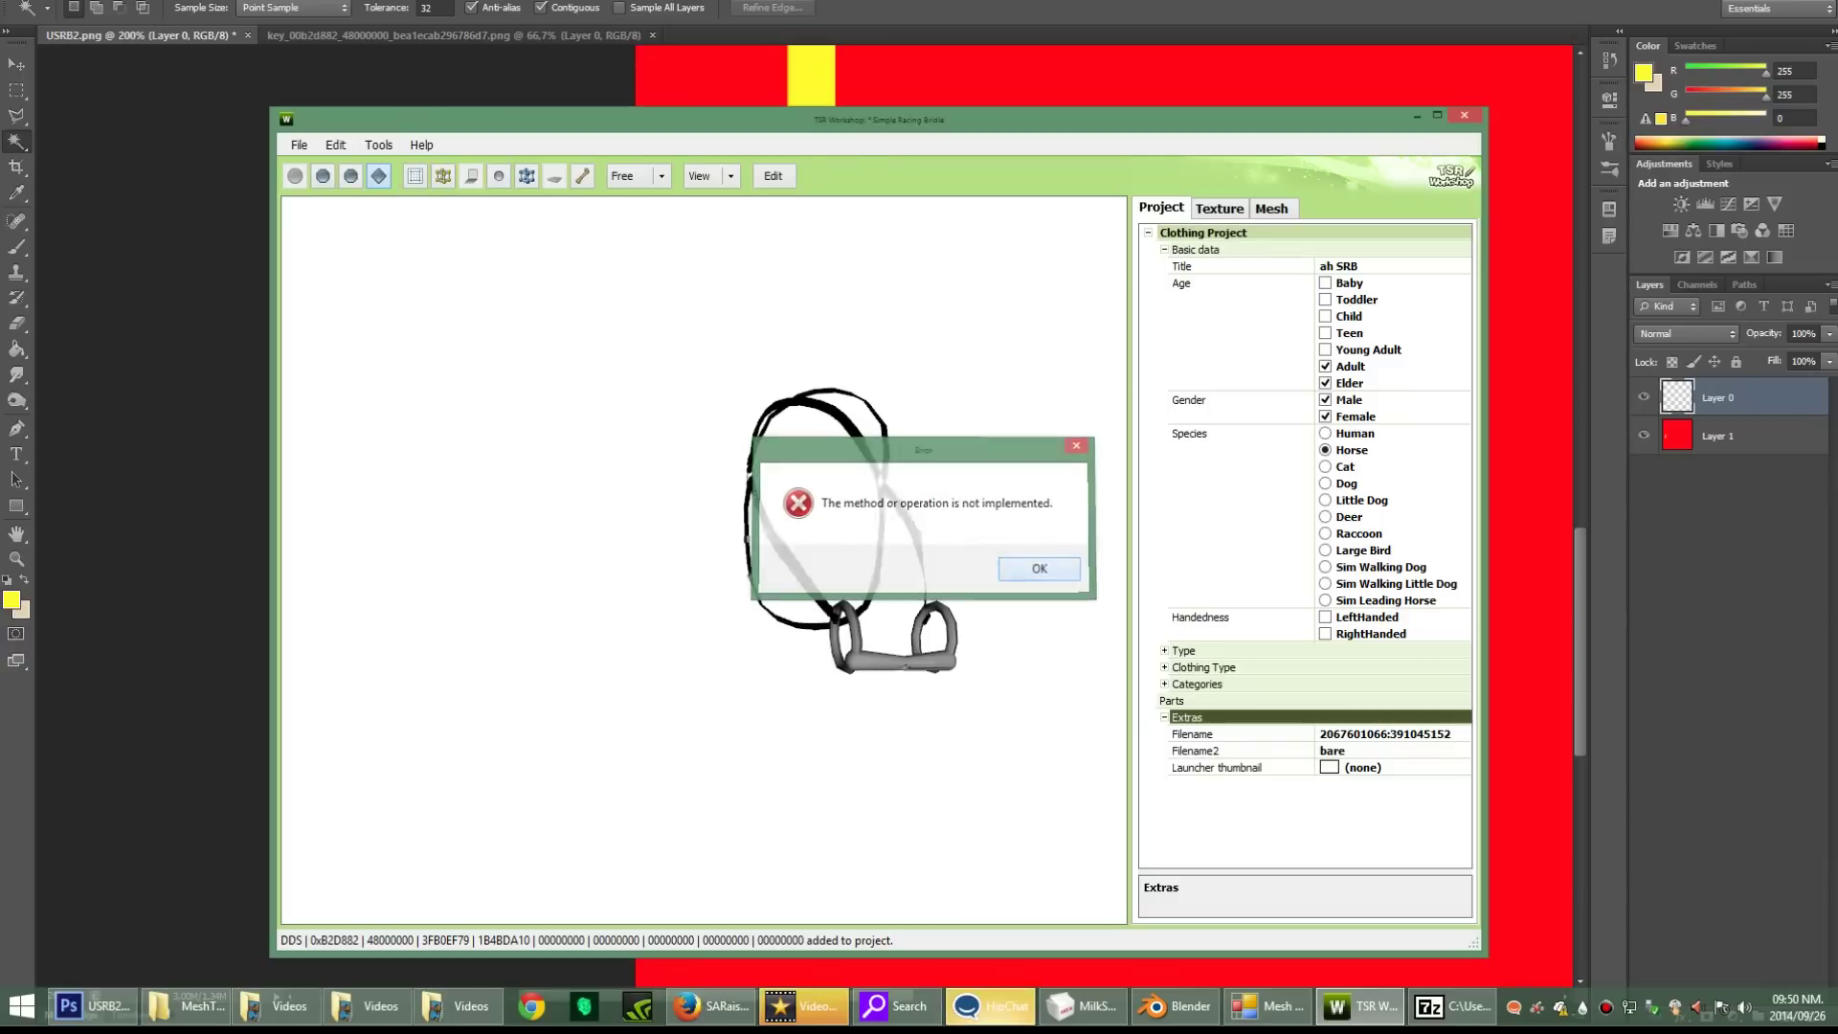
pyautogui.press('Return')
# Step: Open the PACKDESC resource from the project contents for editing
pyautogui.click(379, 145)
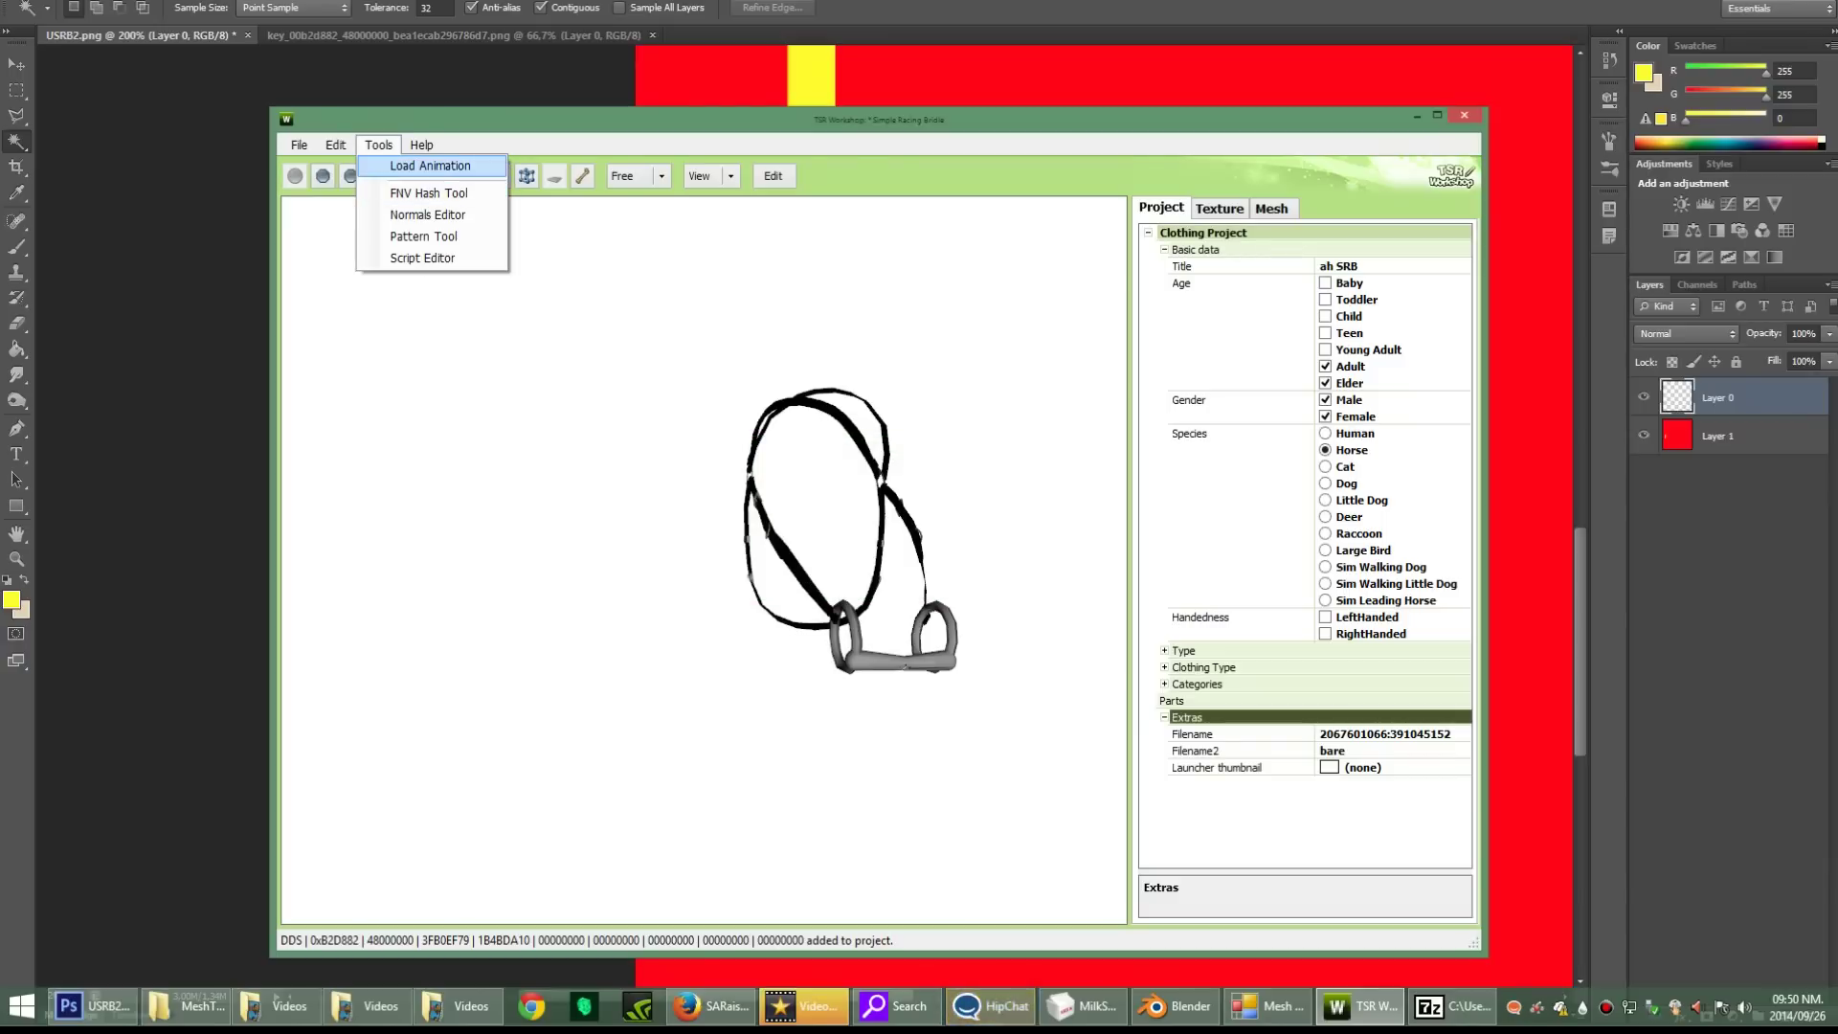
pyautogui.moveTo(335, 144)
pyautogui.click(395, 166)
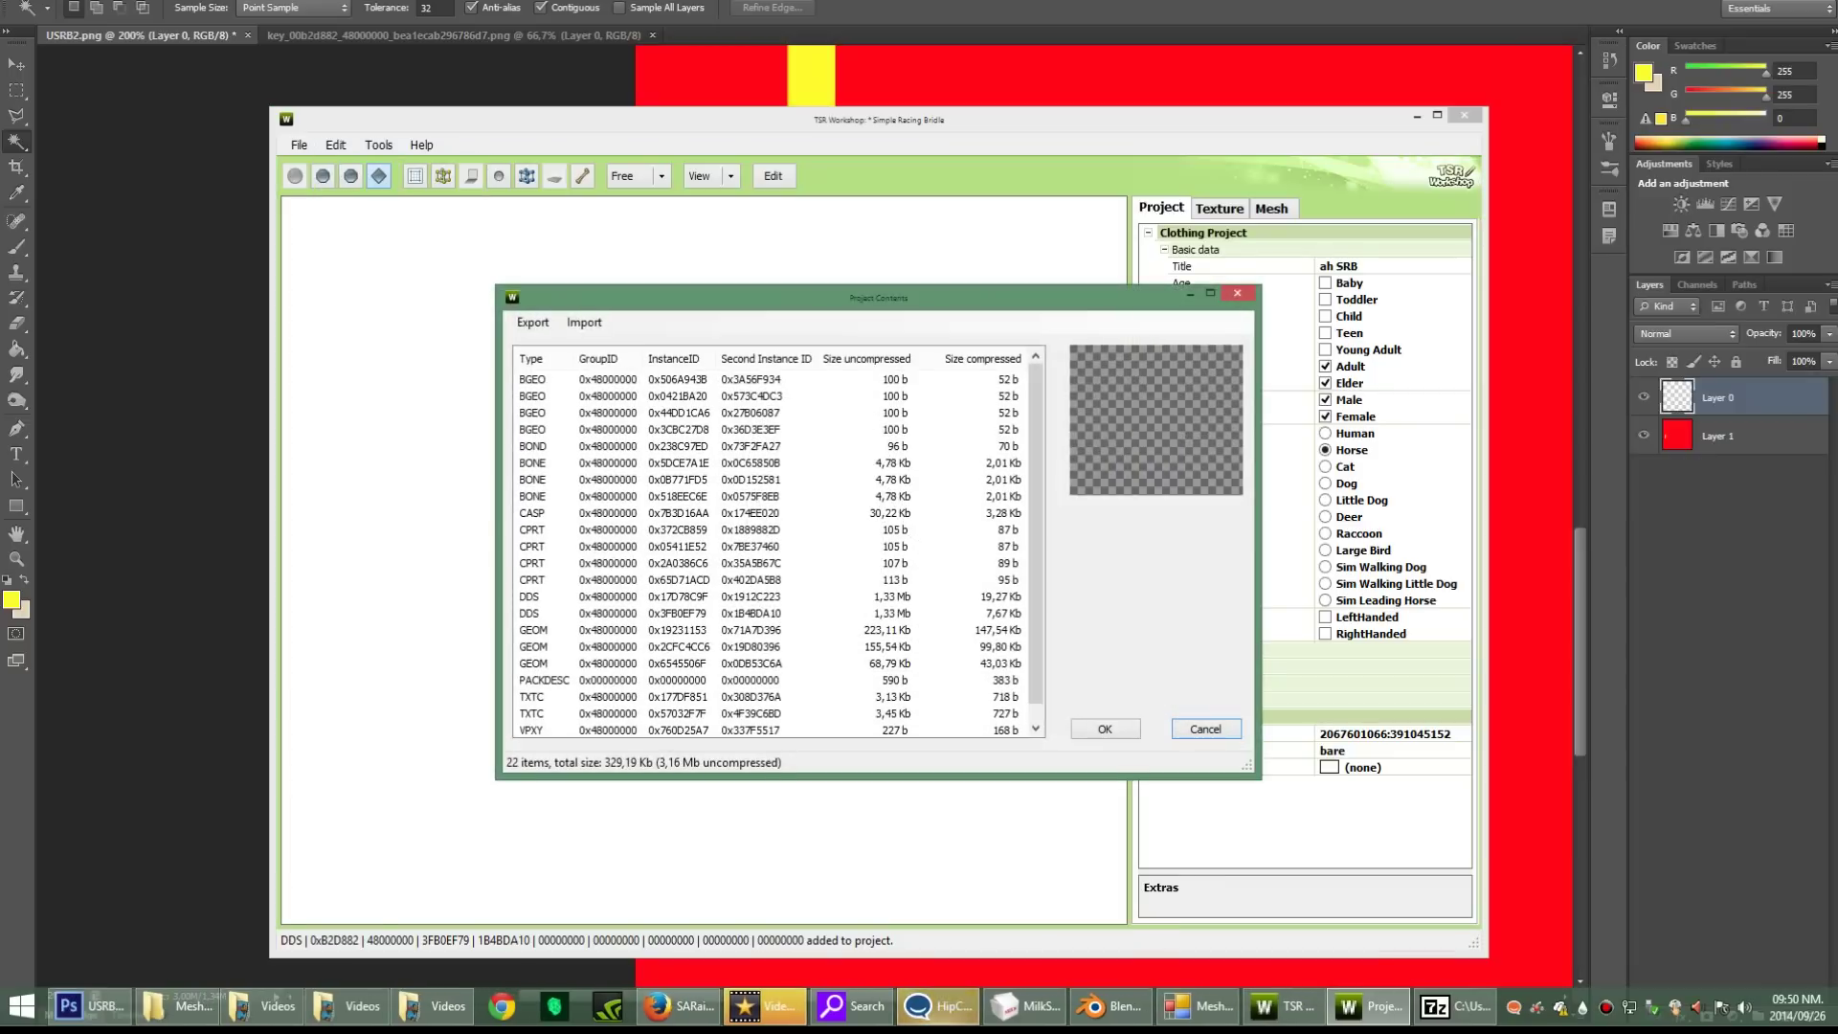
pyautogui.moveTo(1035, 532); pyautogui.dragTo(1034, 556)
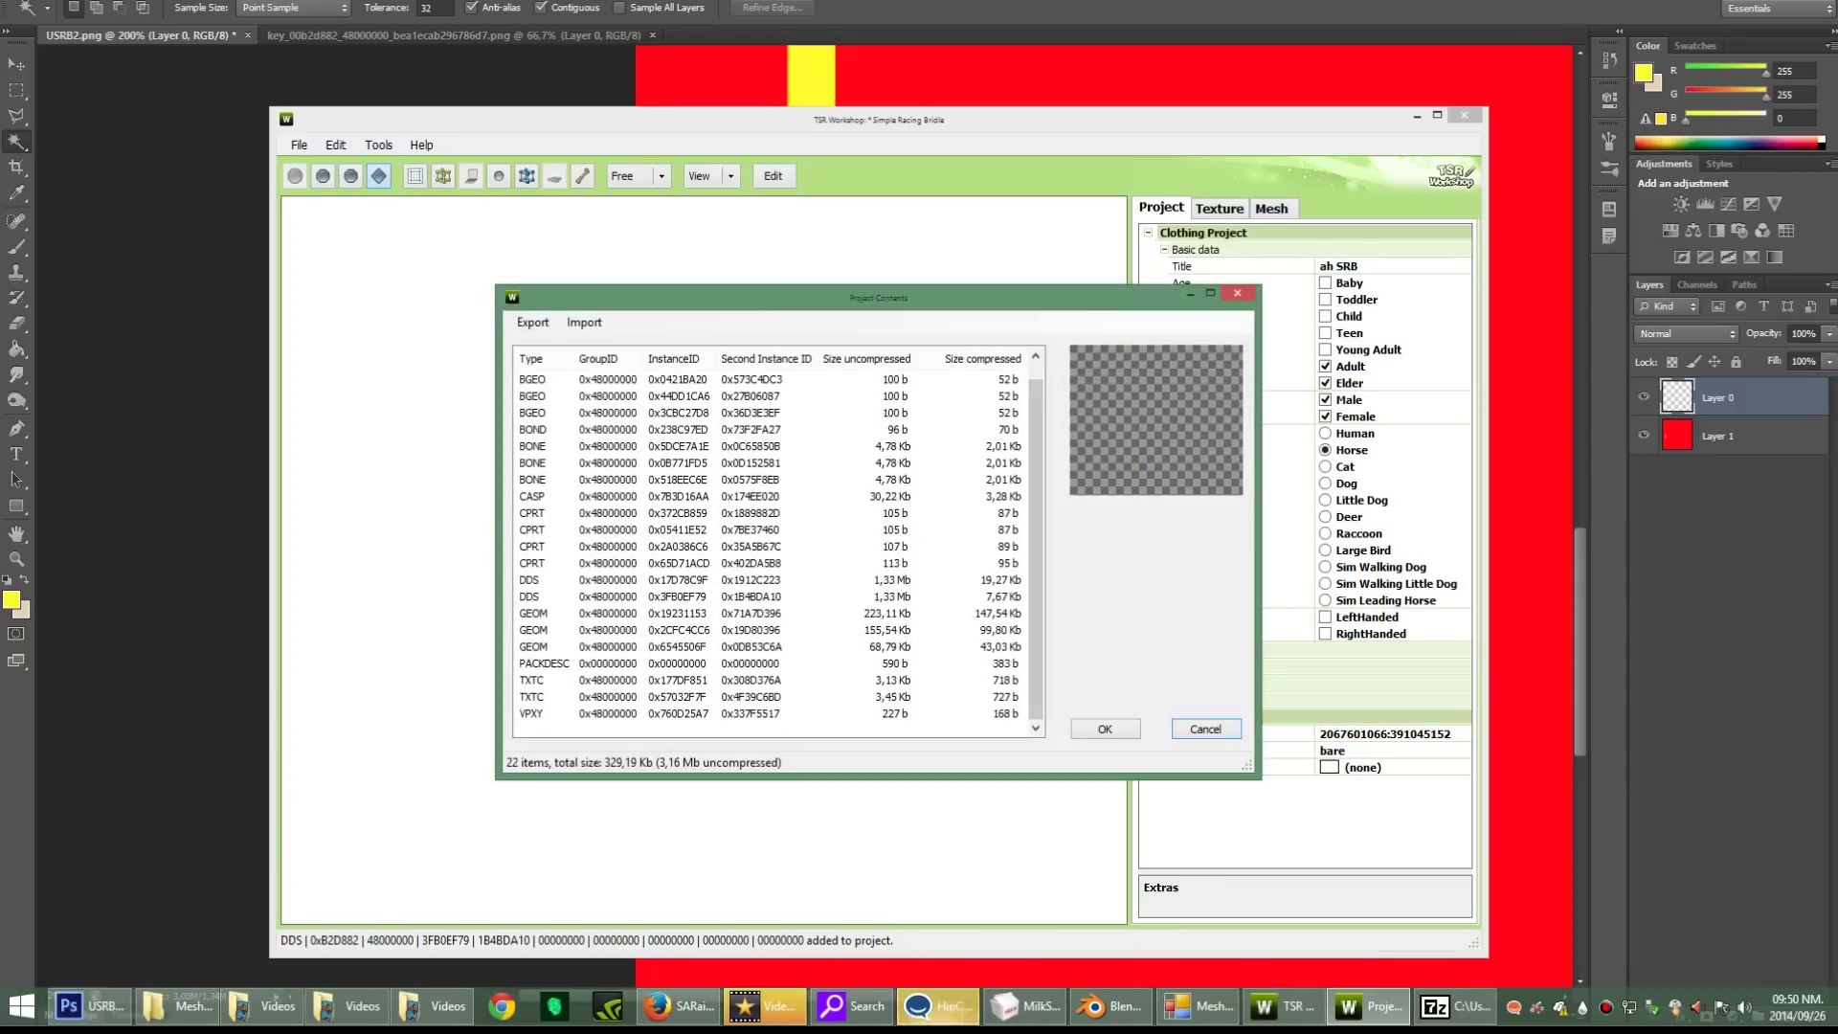
pyautogui.click(610, 663)
pyautogui.rightClick(610, 662)
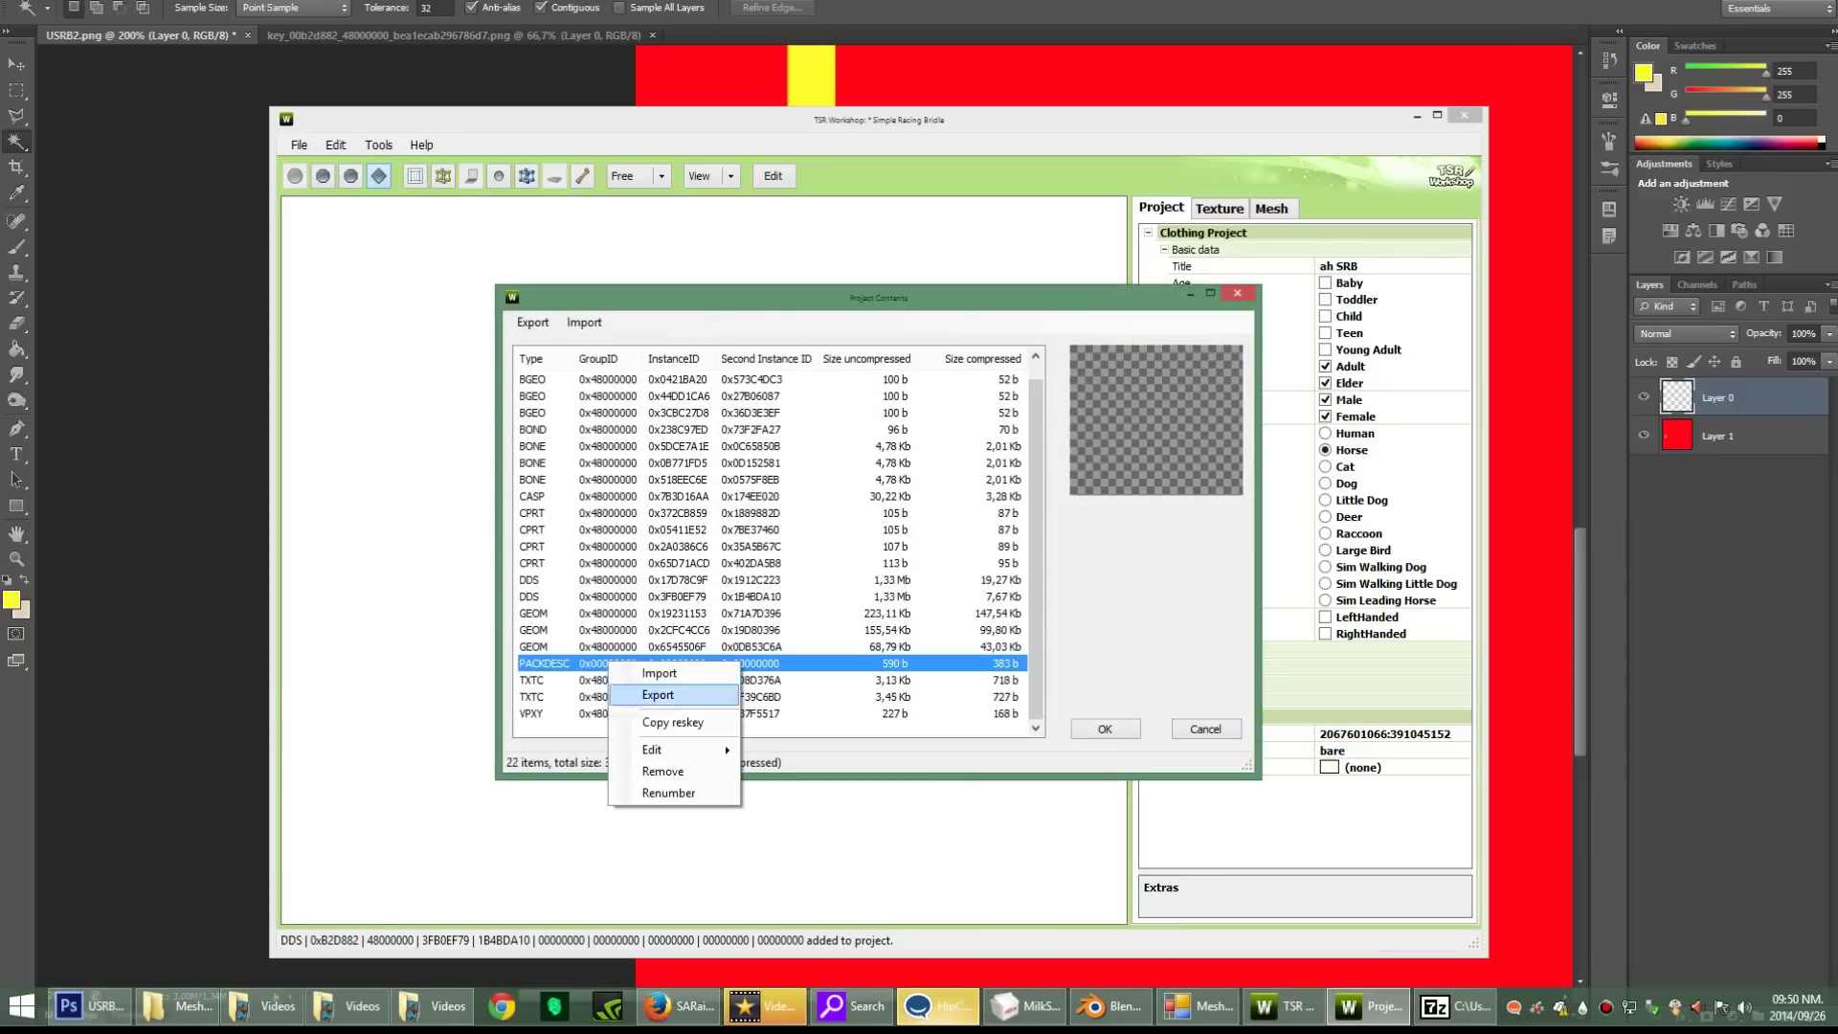
pyautogui.moveTo(670, 750)
pyautogui.click(842, 753)
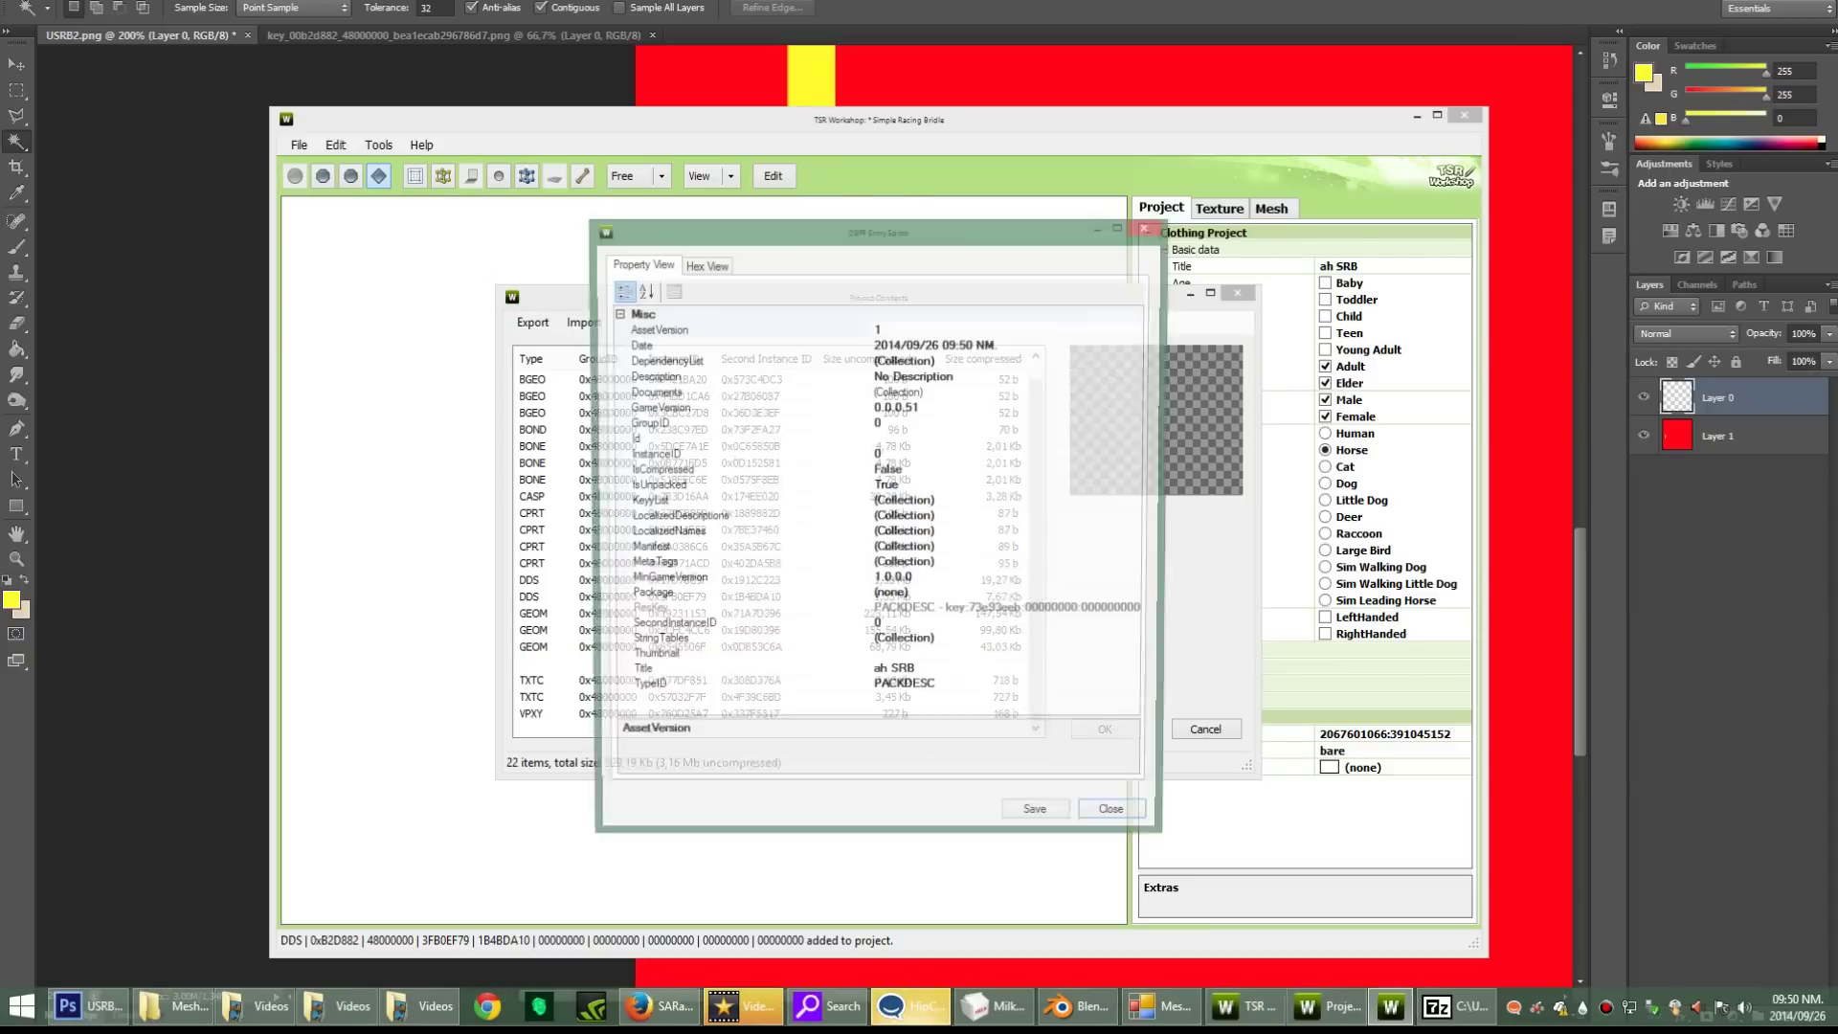
# Step: Review the PACKDESC entry's hex data and properties, and save it back to the project contents
pyautogui.moveTo(861, 231); pyautogui.dragTo(1017, 230)
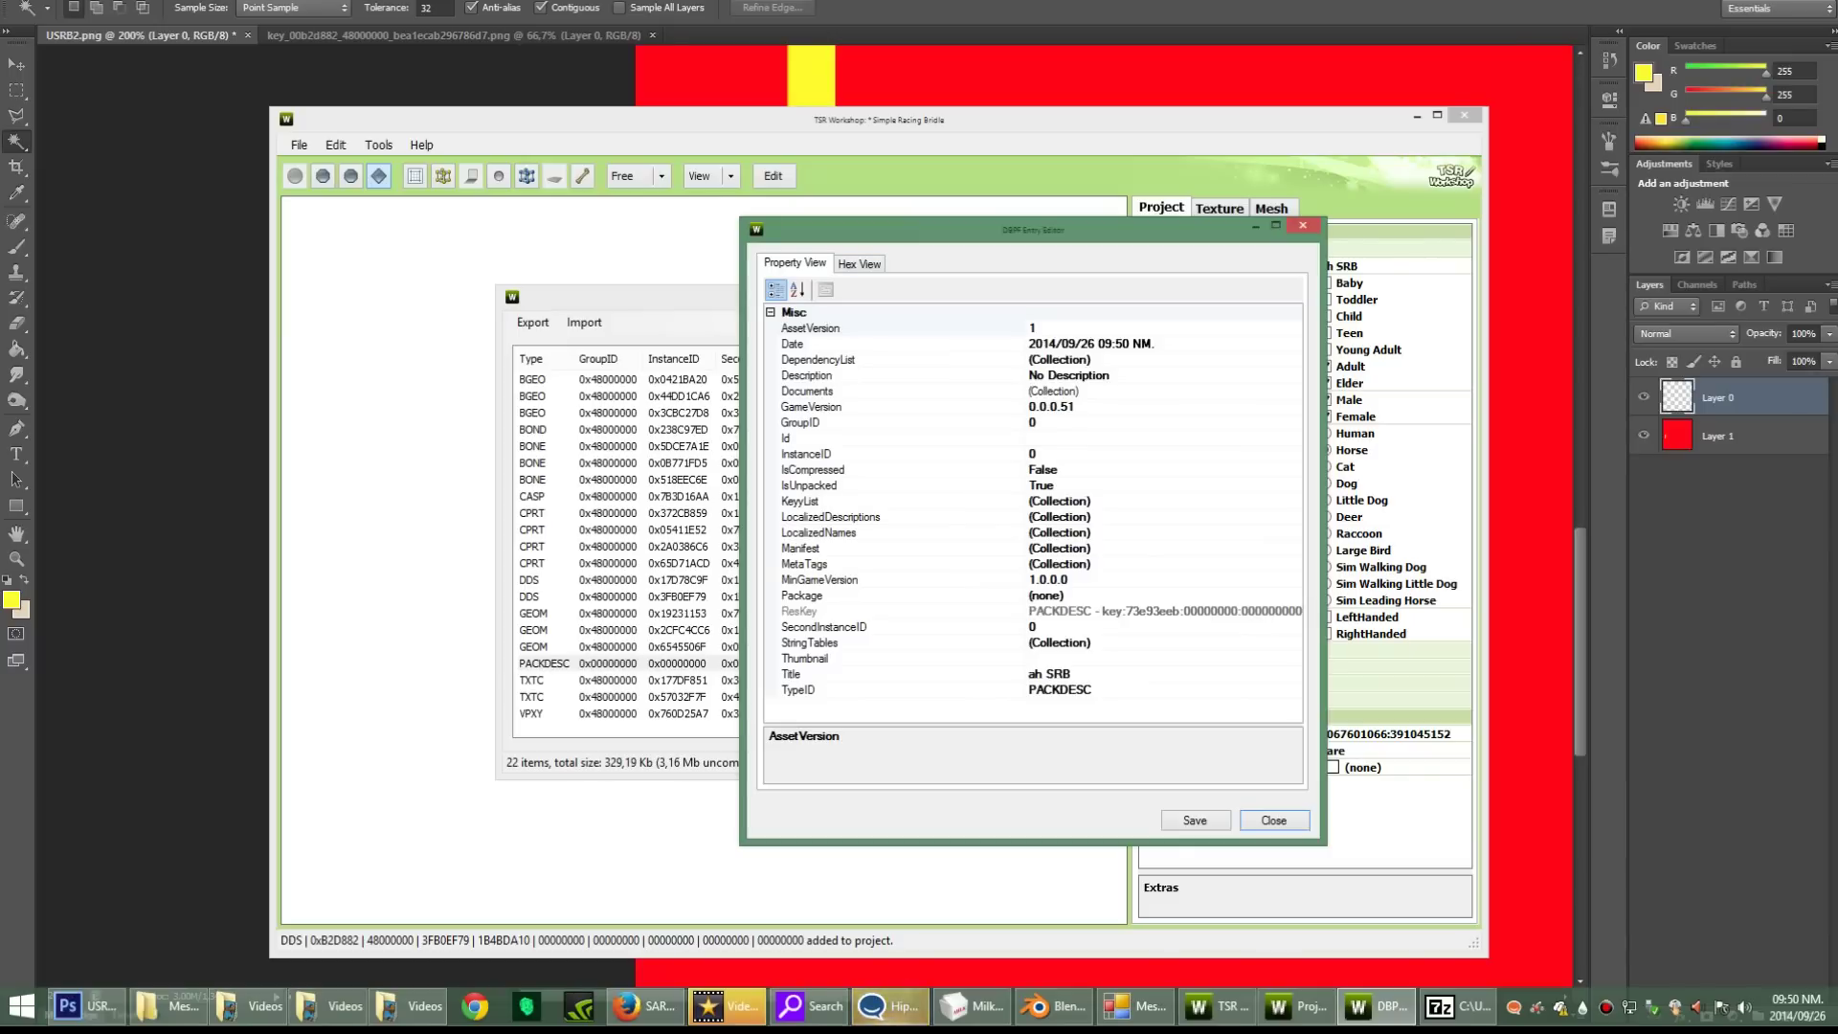
pyautogui.click(858, 263)
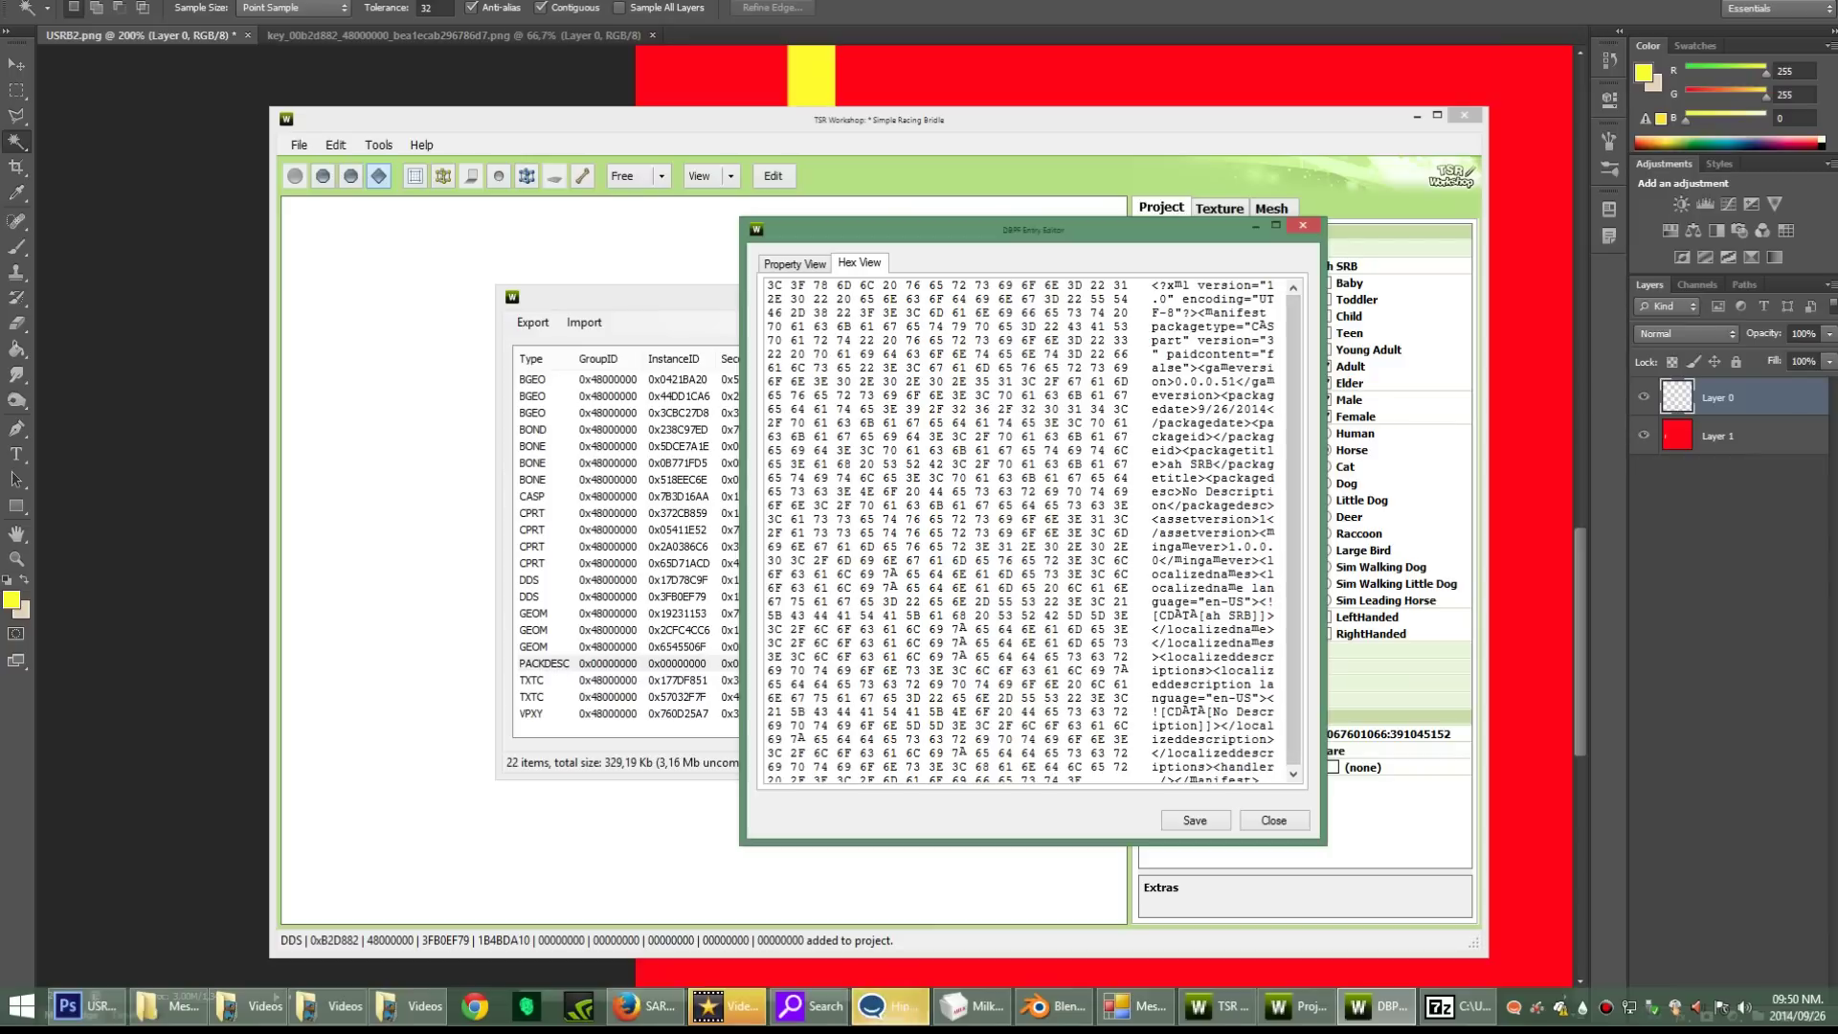
pyautogui.click(795, 263)
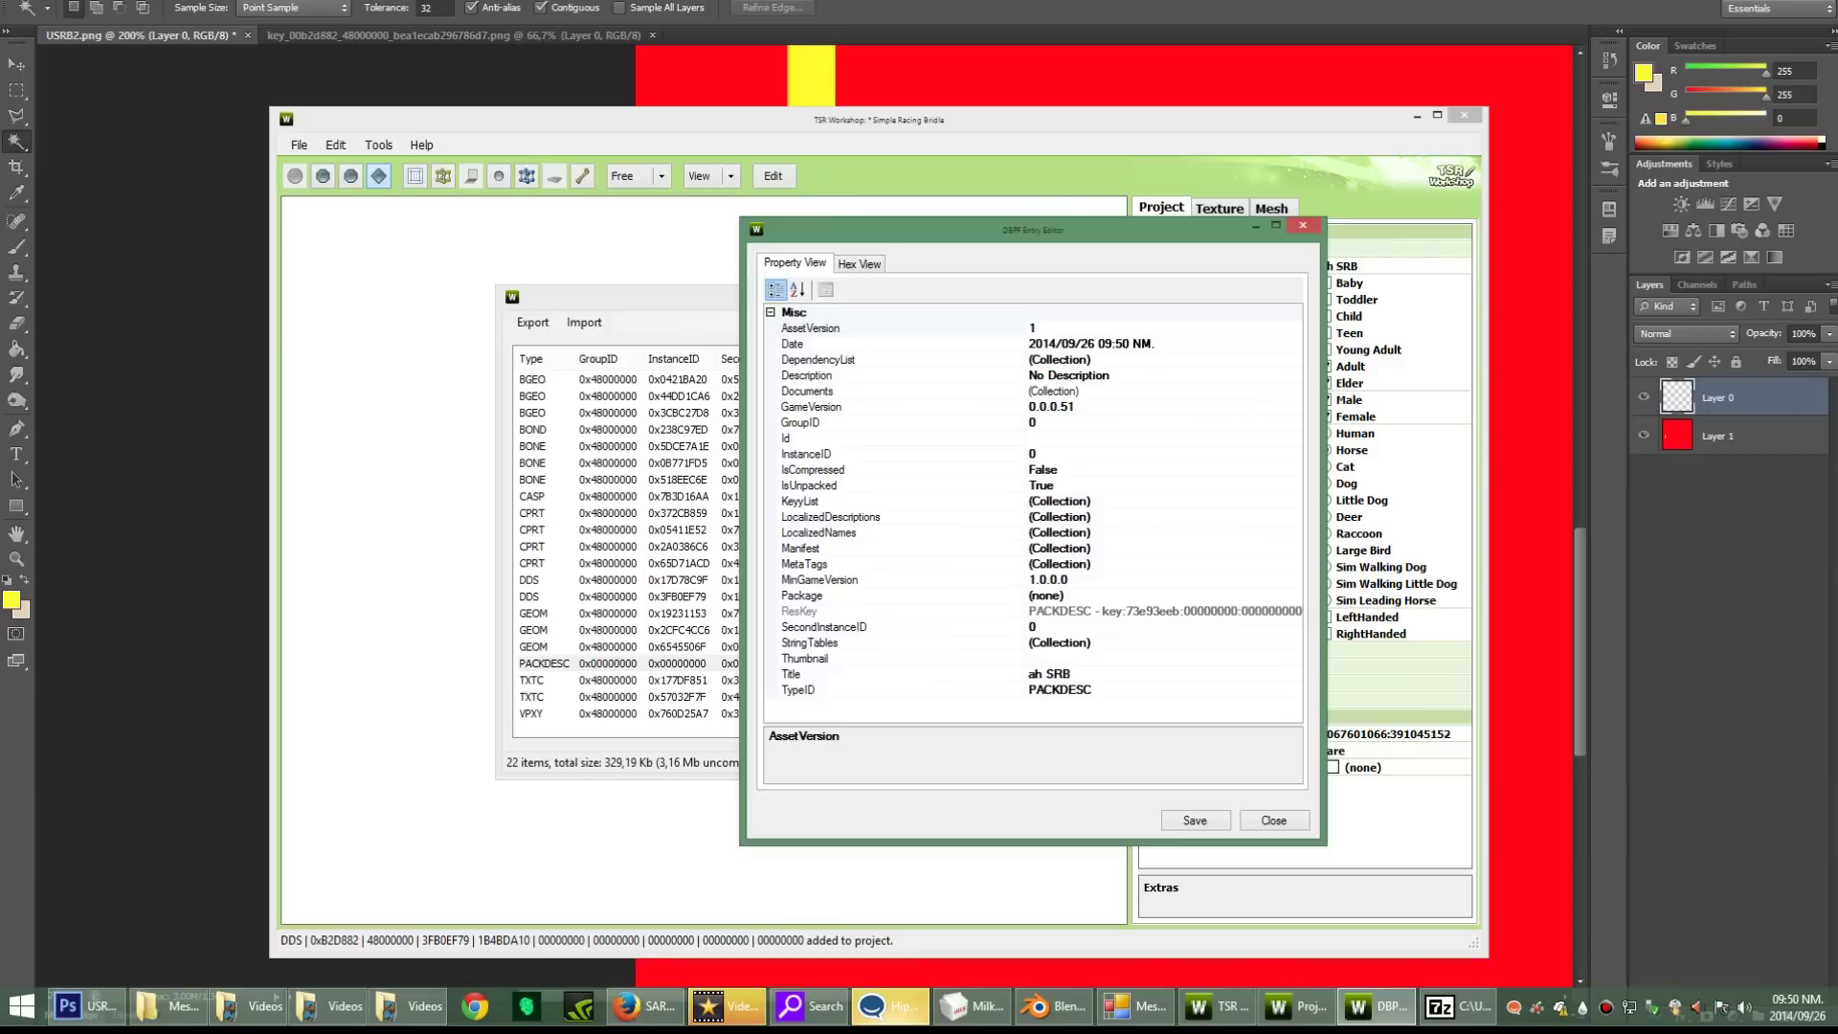
pyautogui.click(1195, 820)
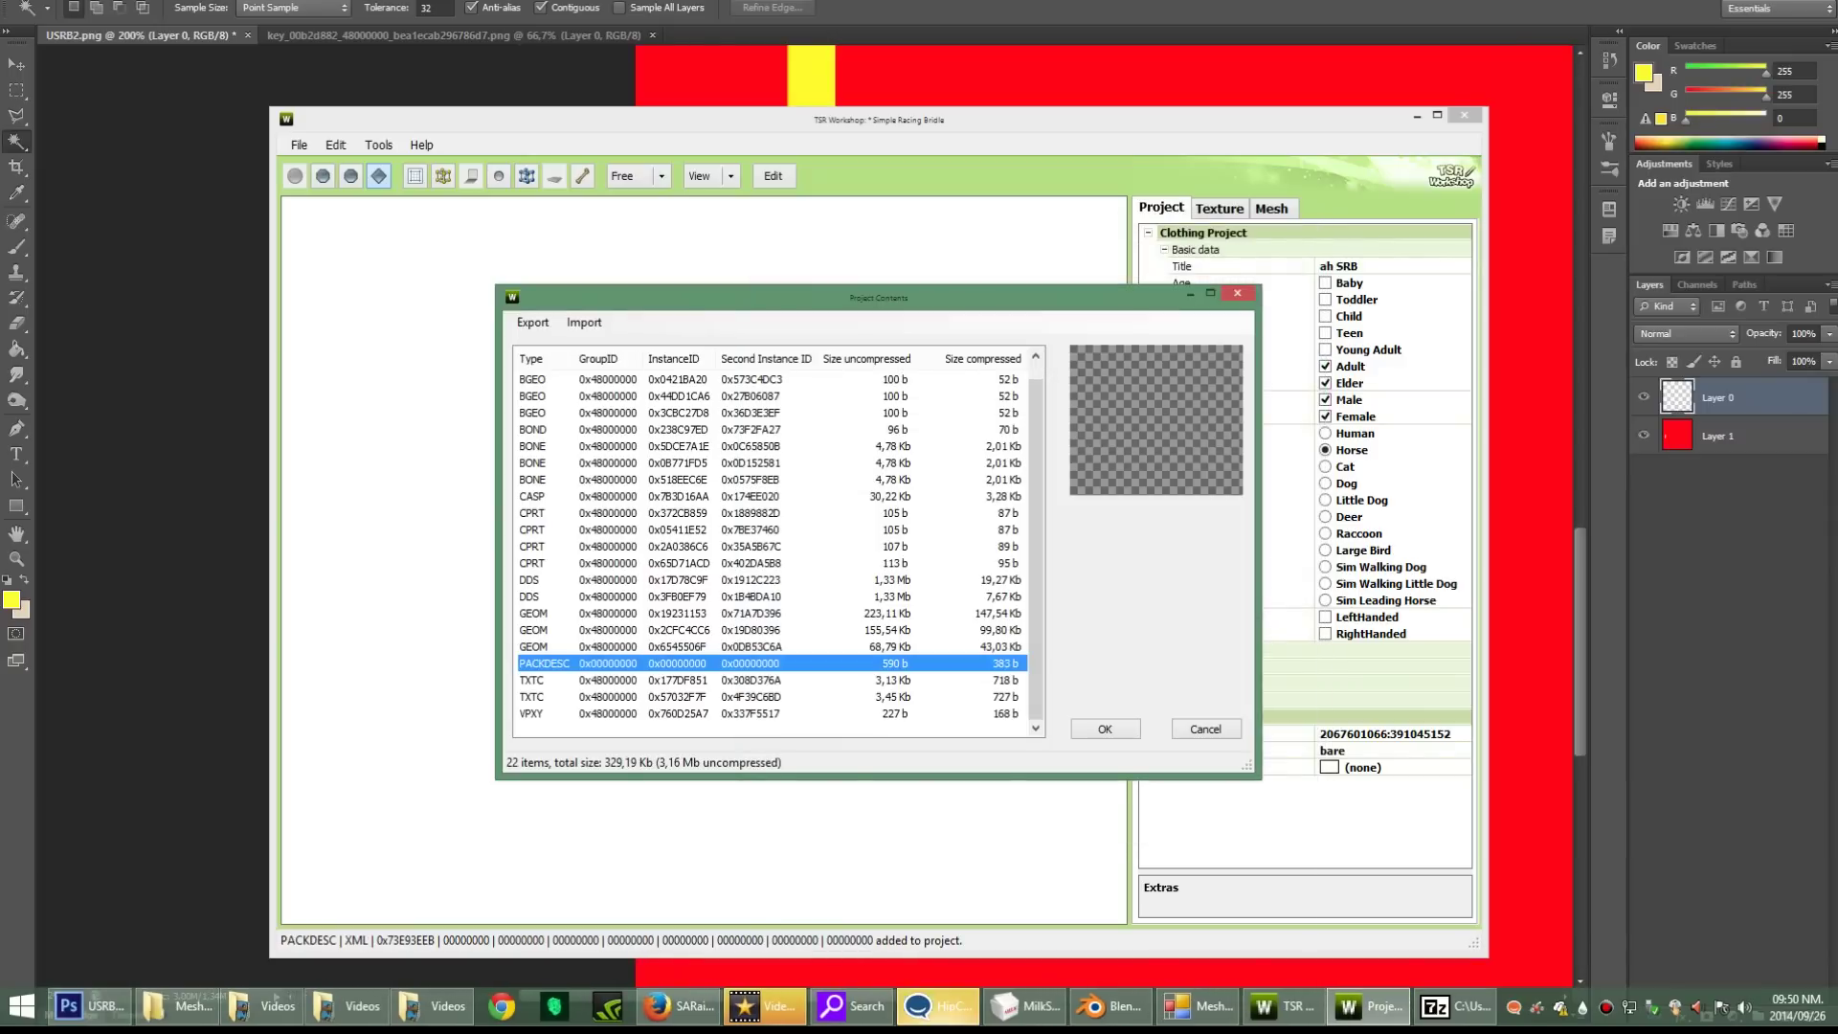
pyautogui.click(532, 322)
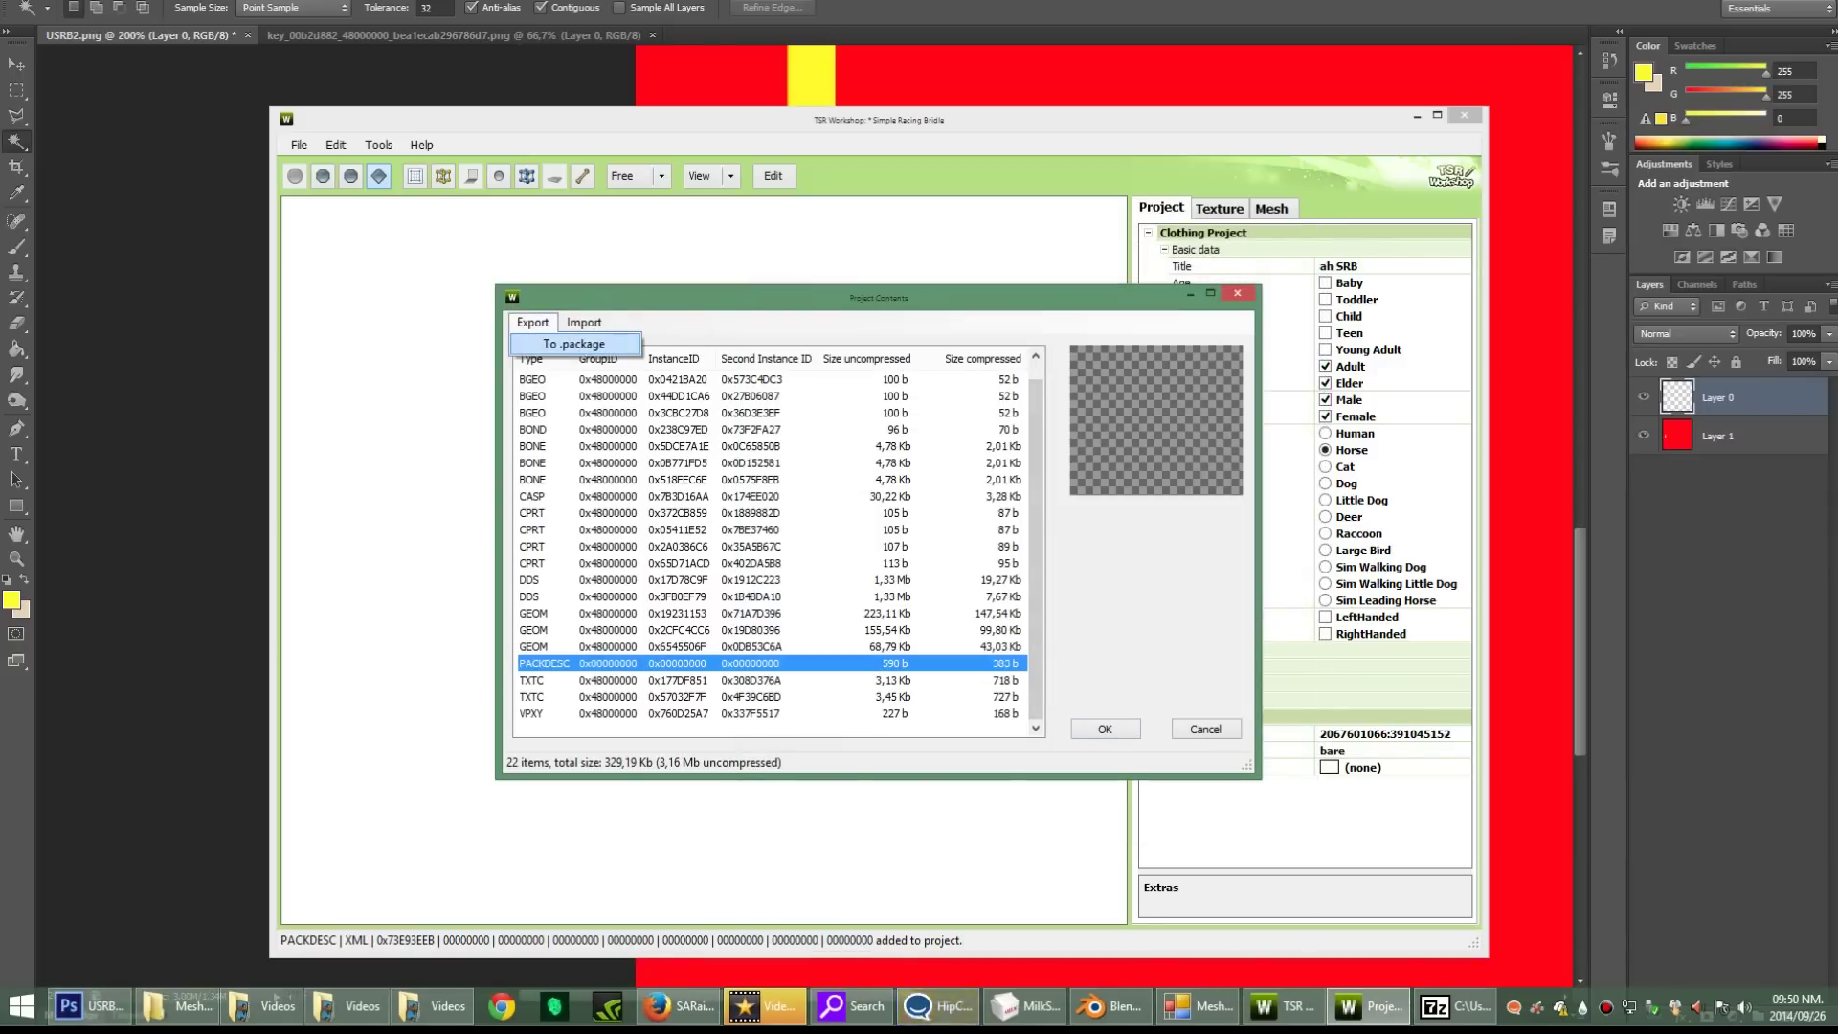
pyautogui.click(1106, 730)
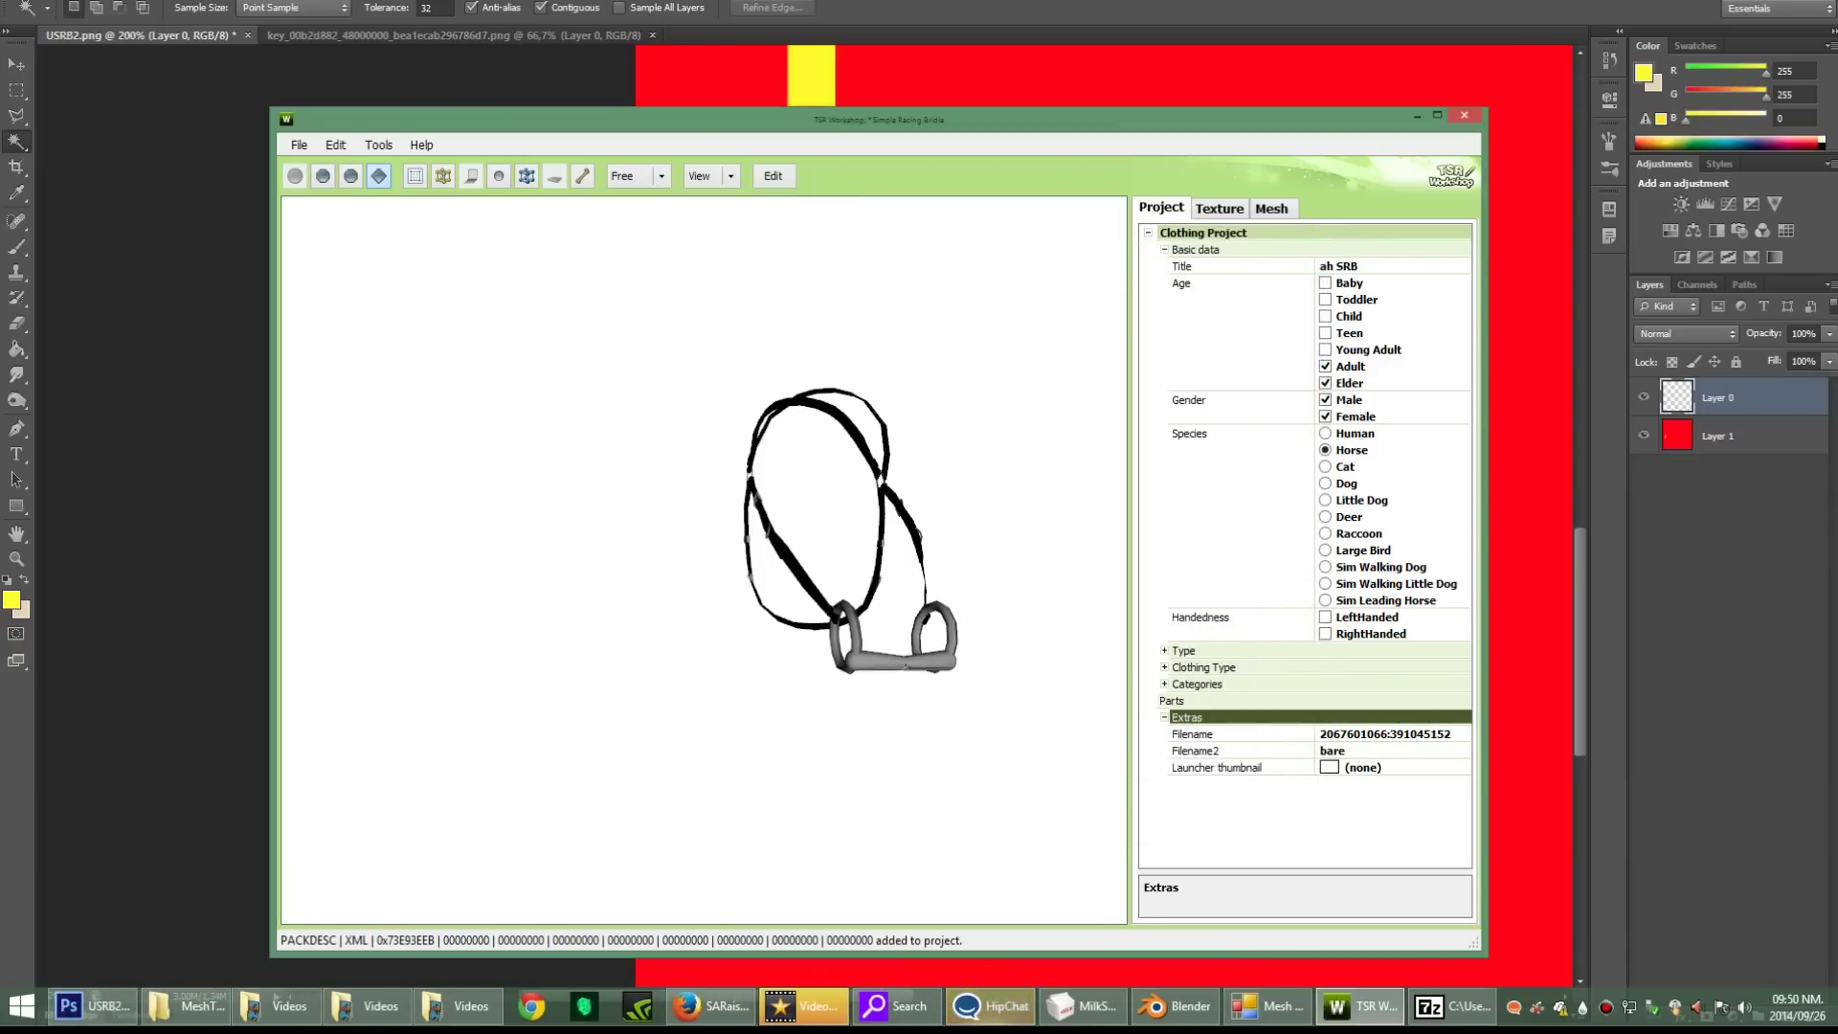
# Step: Start exporting the project contents as a package and name the file Simple Racing Bridle
pyautogui.click(335, 146)
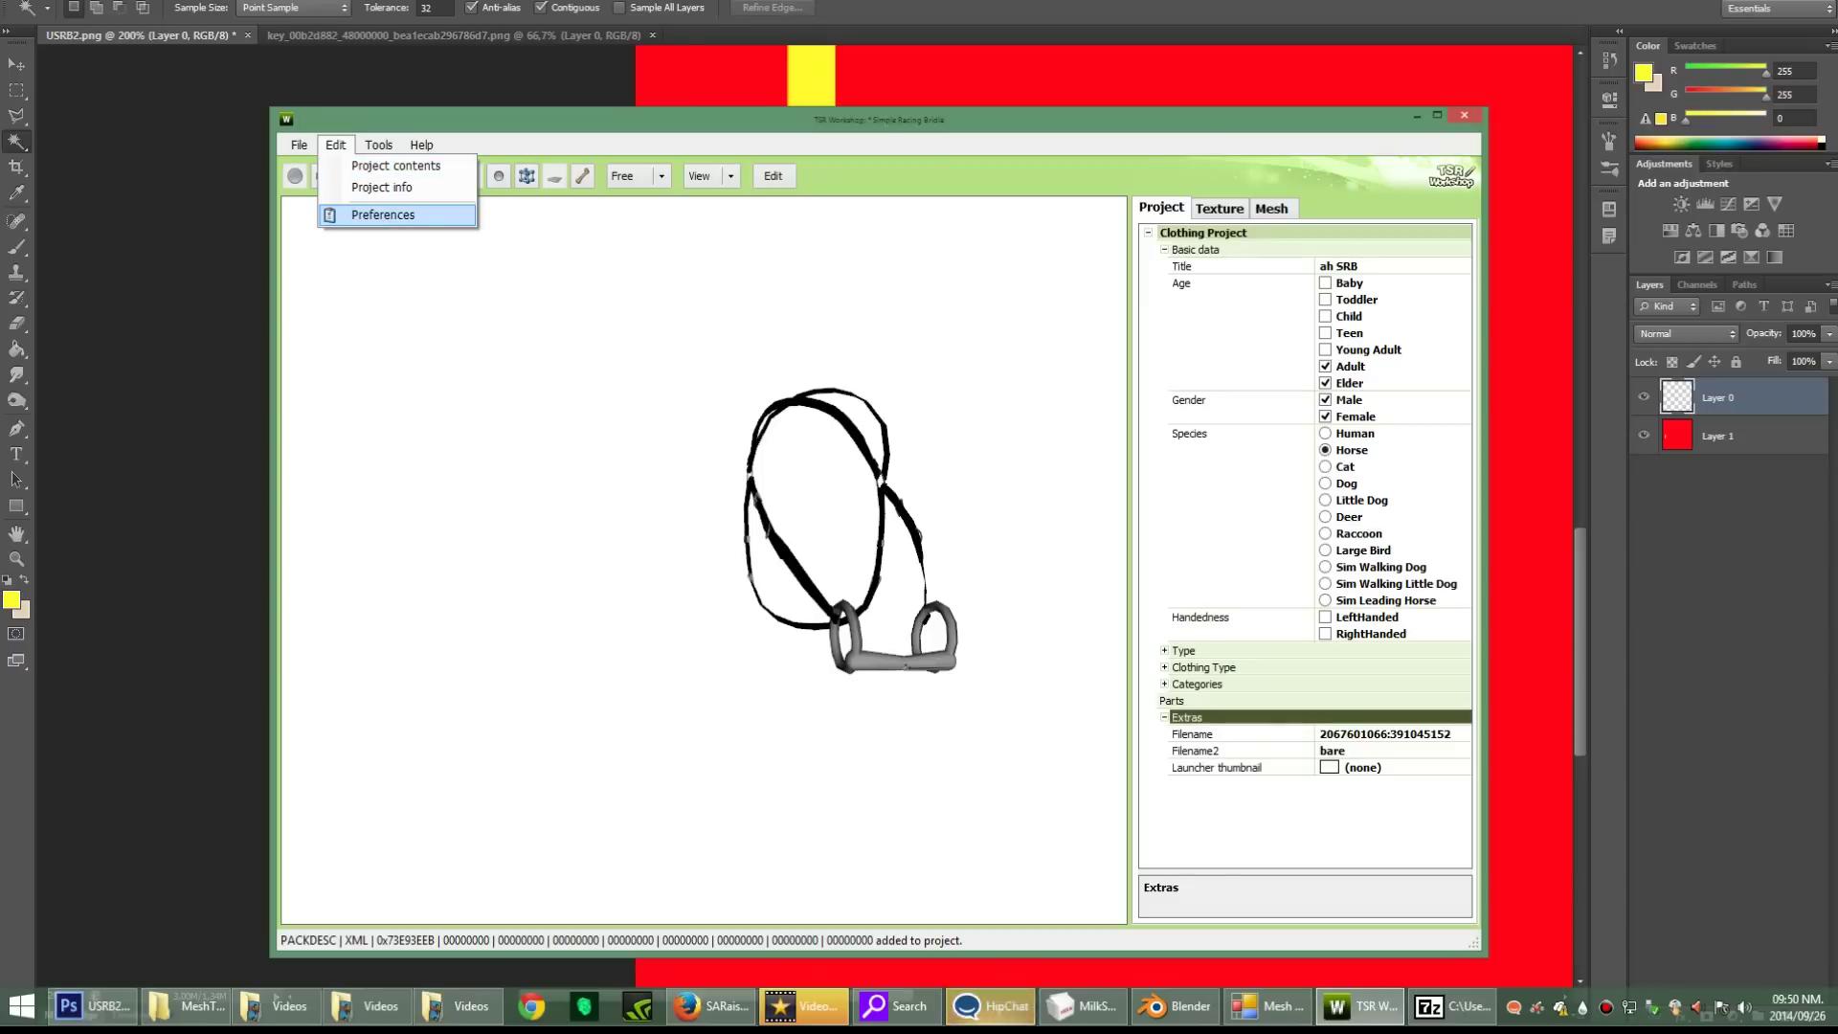
pyautogui.click(394, 167)
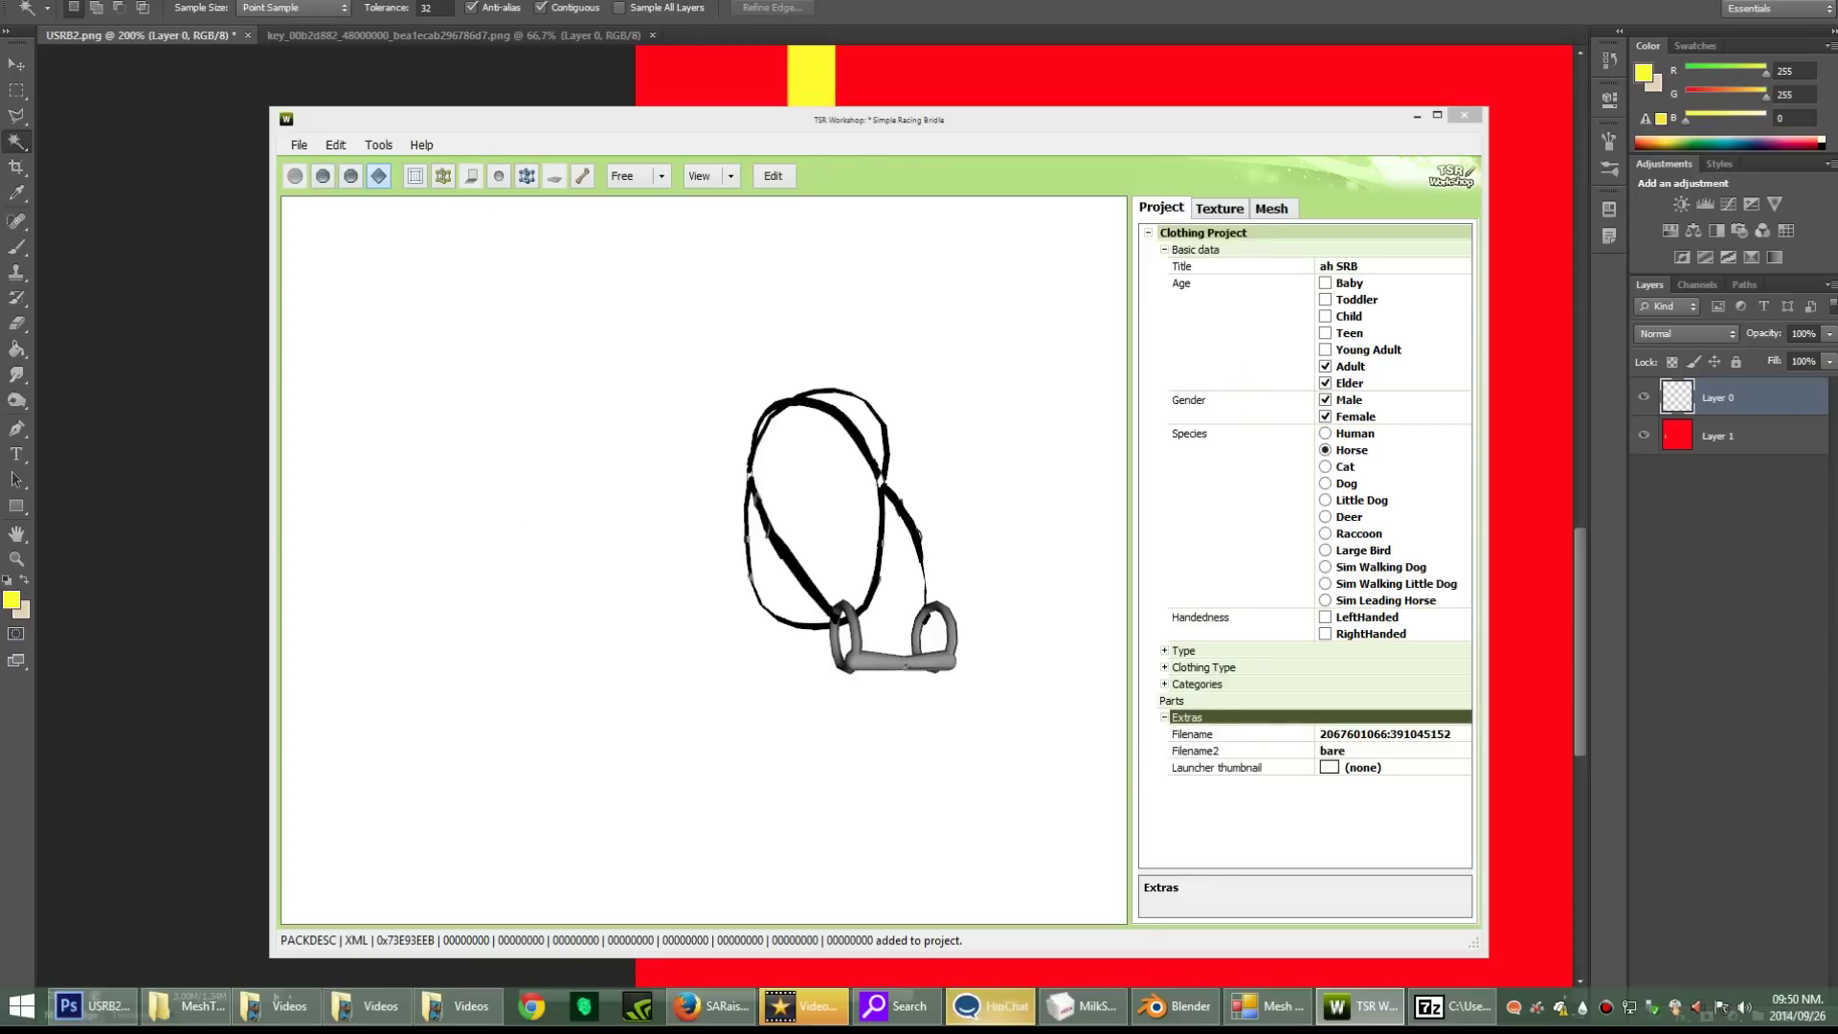
pyautogui.click(533, 323)
pyautogui.click(574, 345)
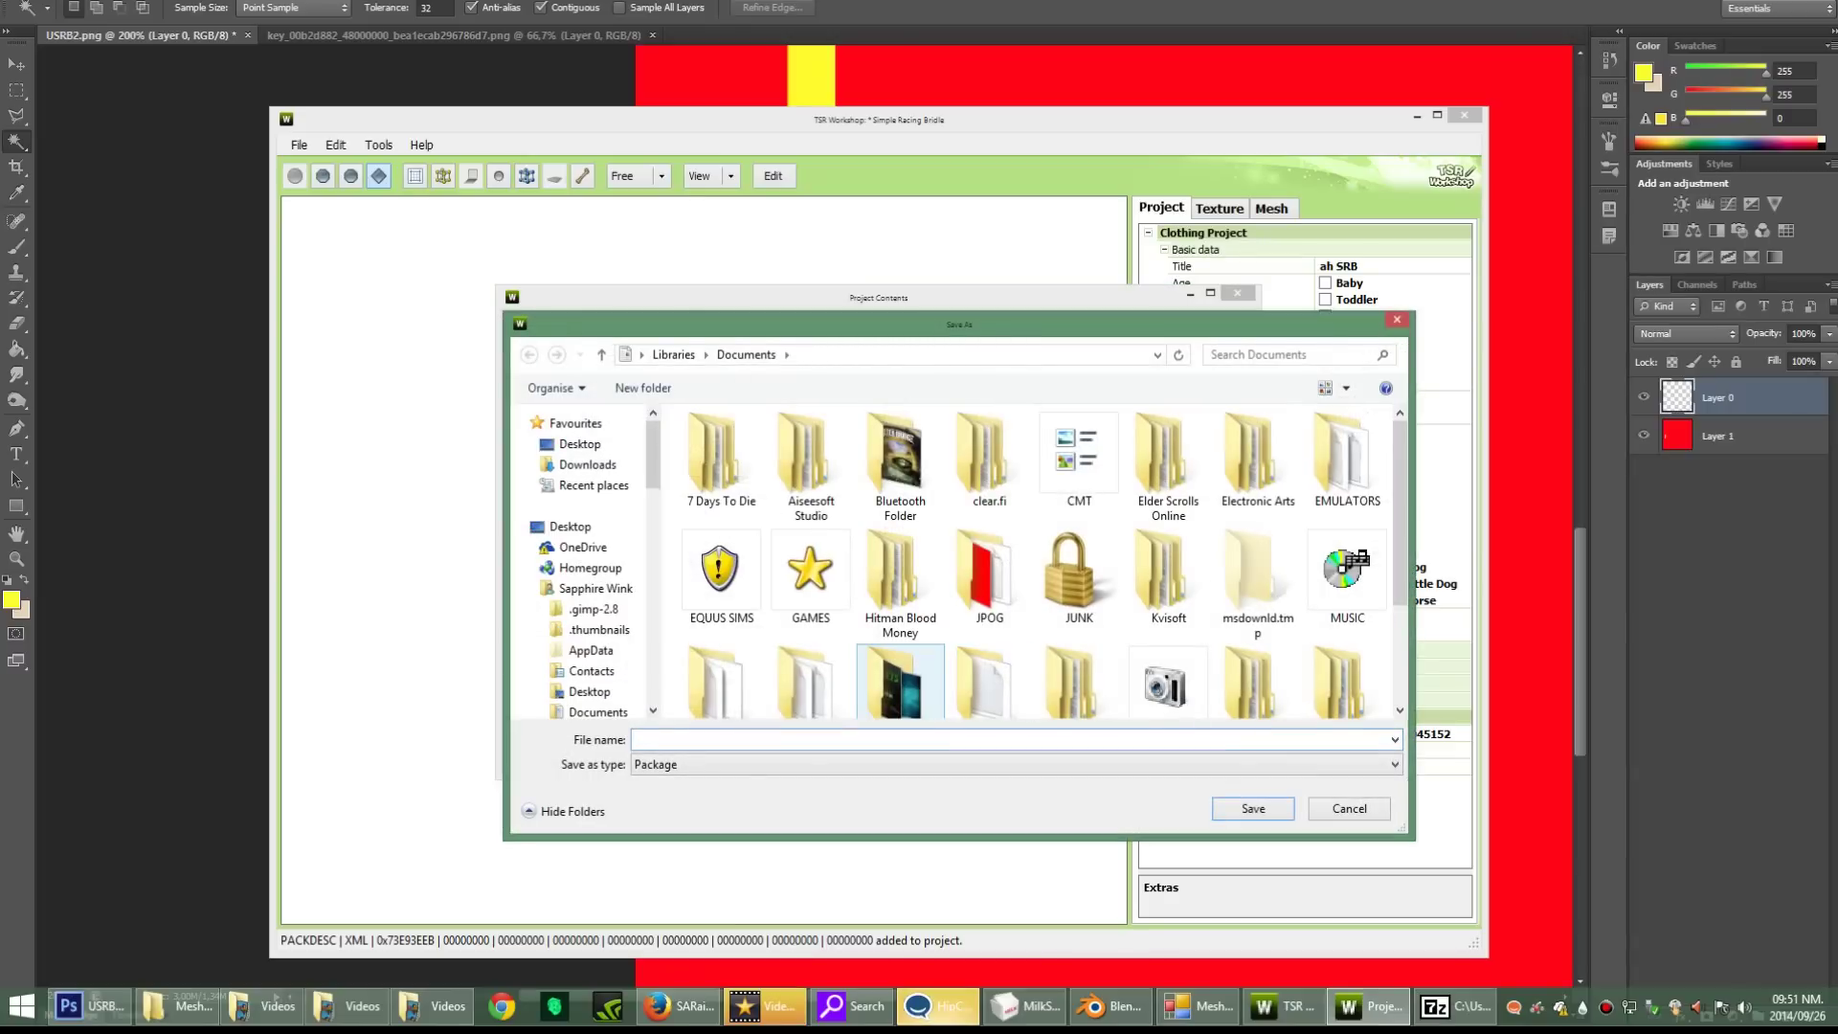
pyautogui.write('sl')
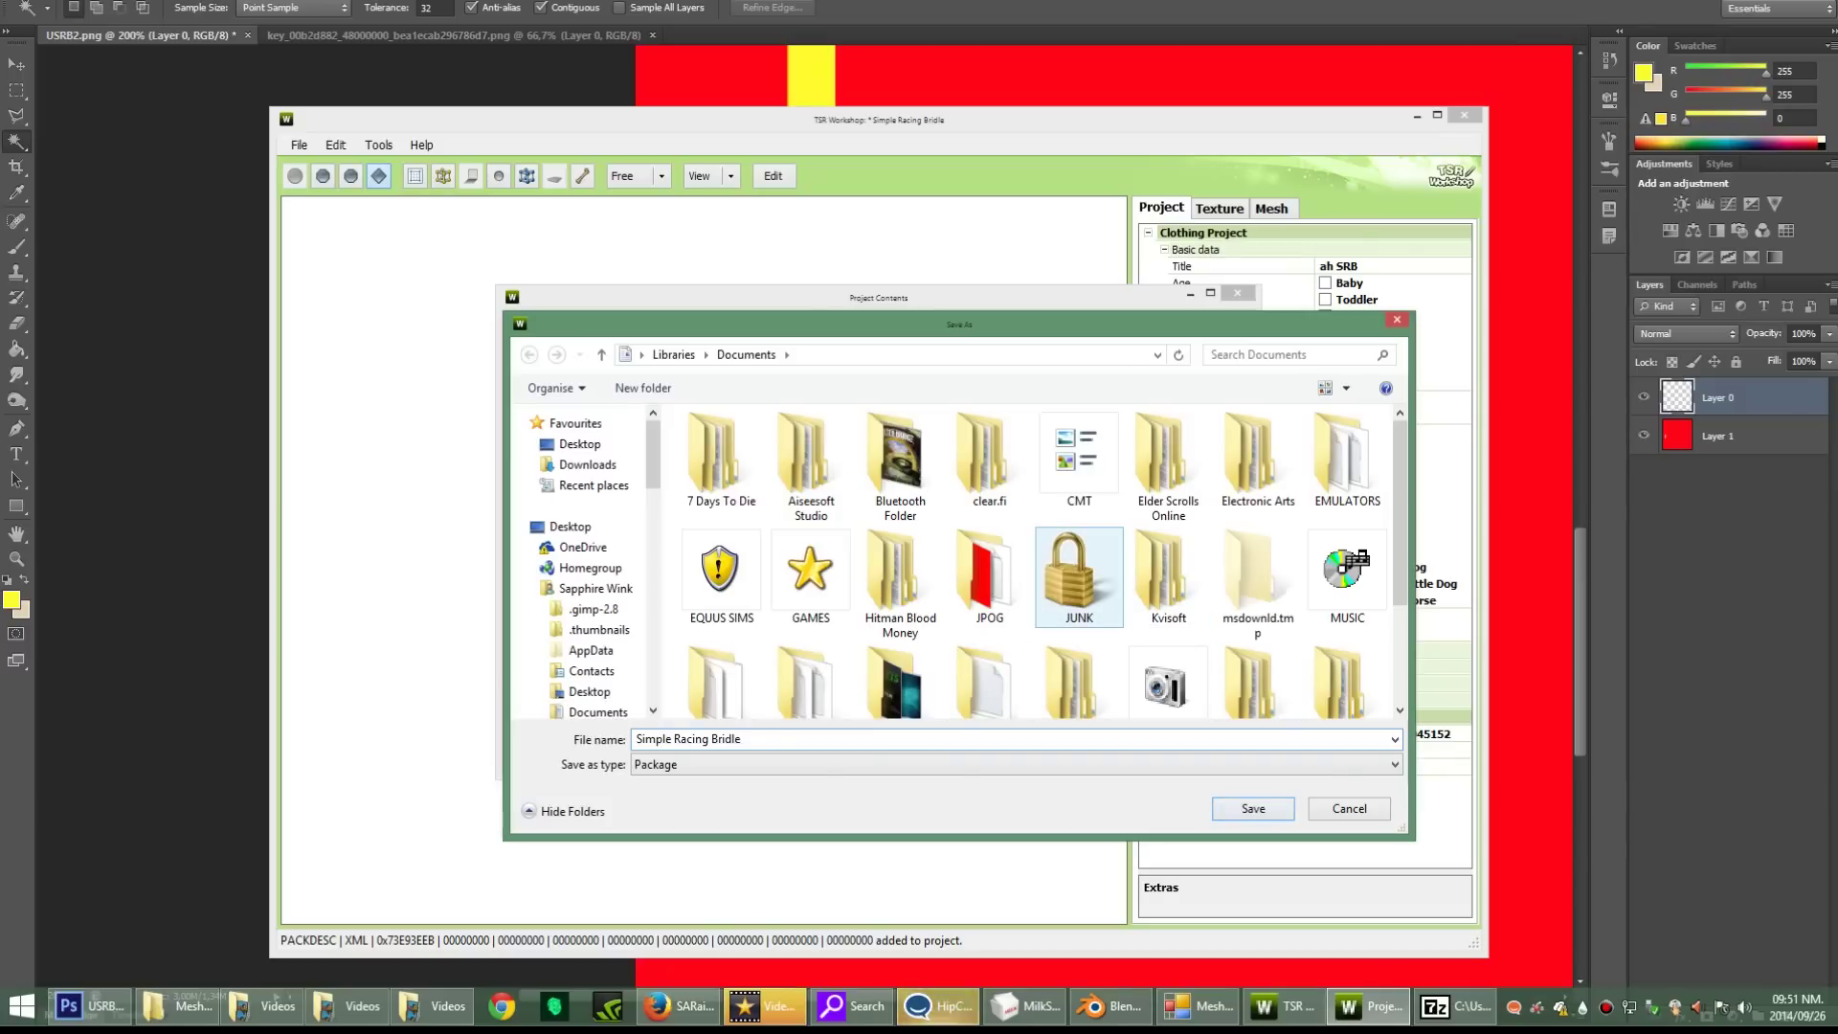
# Step: Save the package in the Packages folder under Documents, Electronic Arts, The Sims 3, Mods, and dismiss the export message
pyautogui.doubleClick(1257, 459)
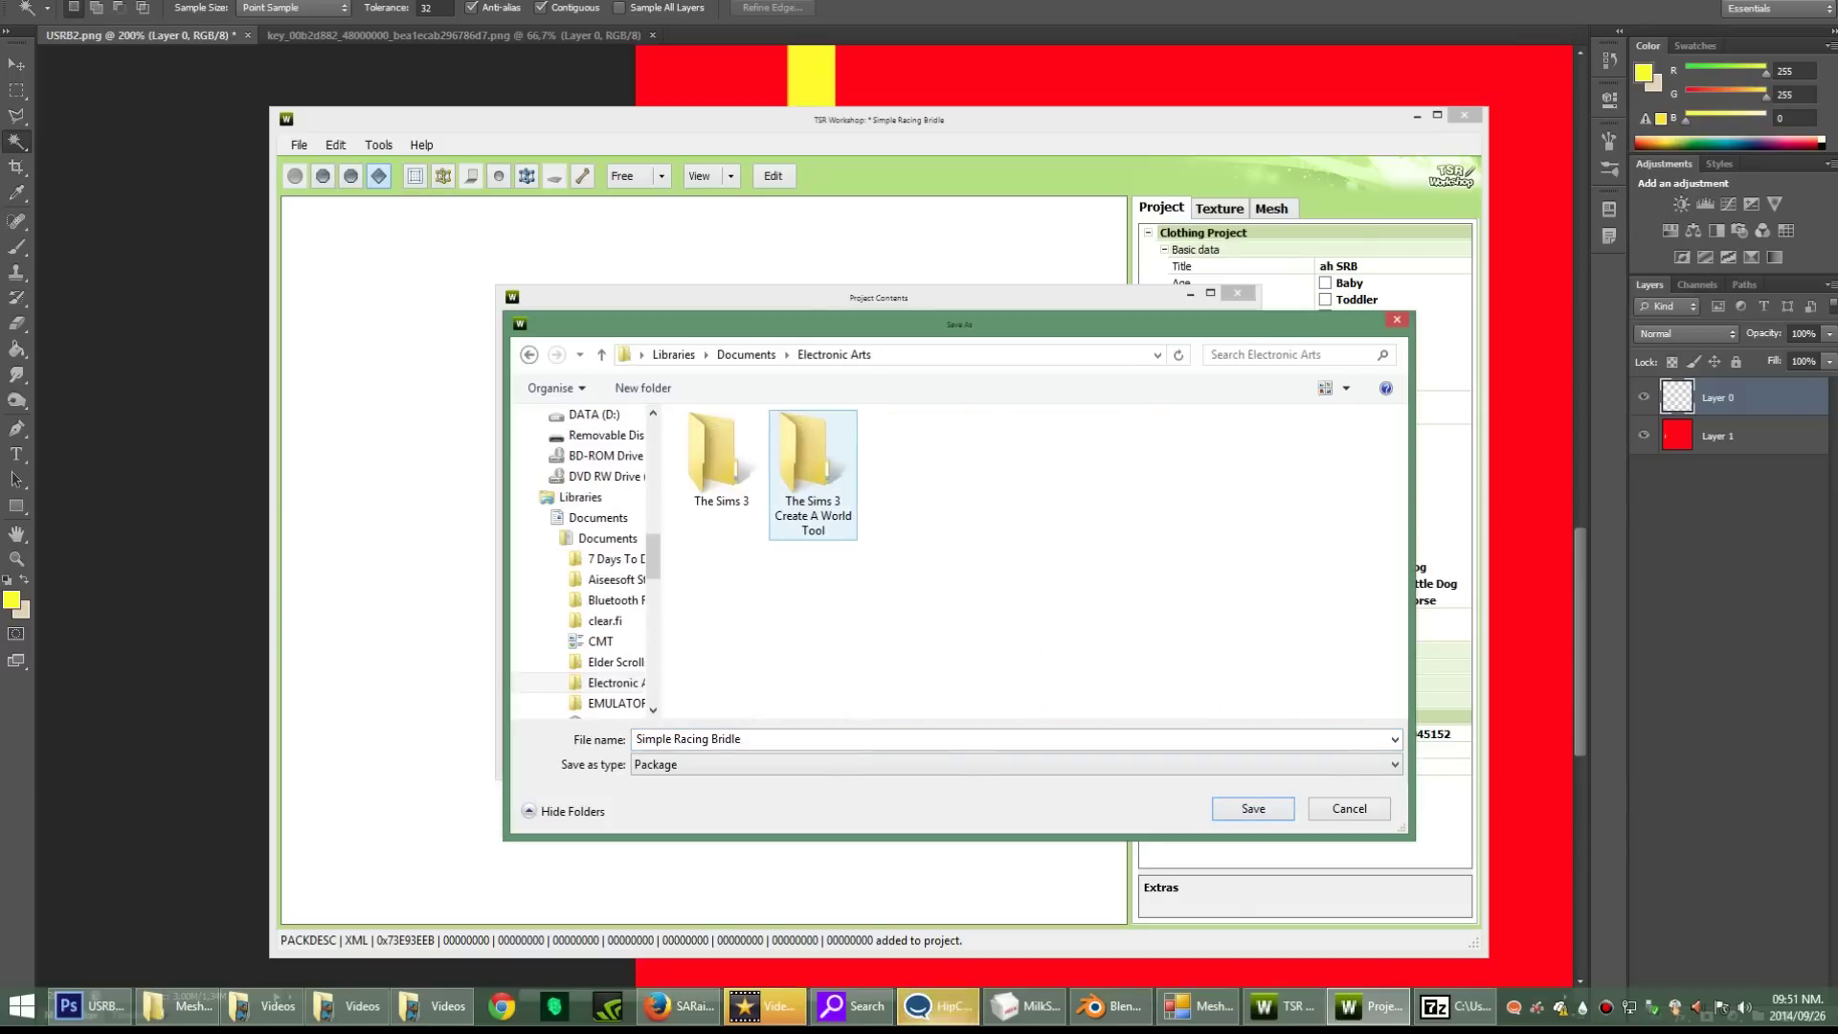
pyautogui.doubleClick(721, 457)
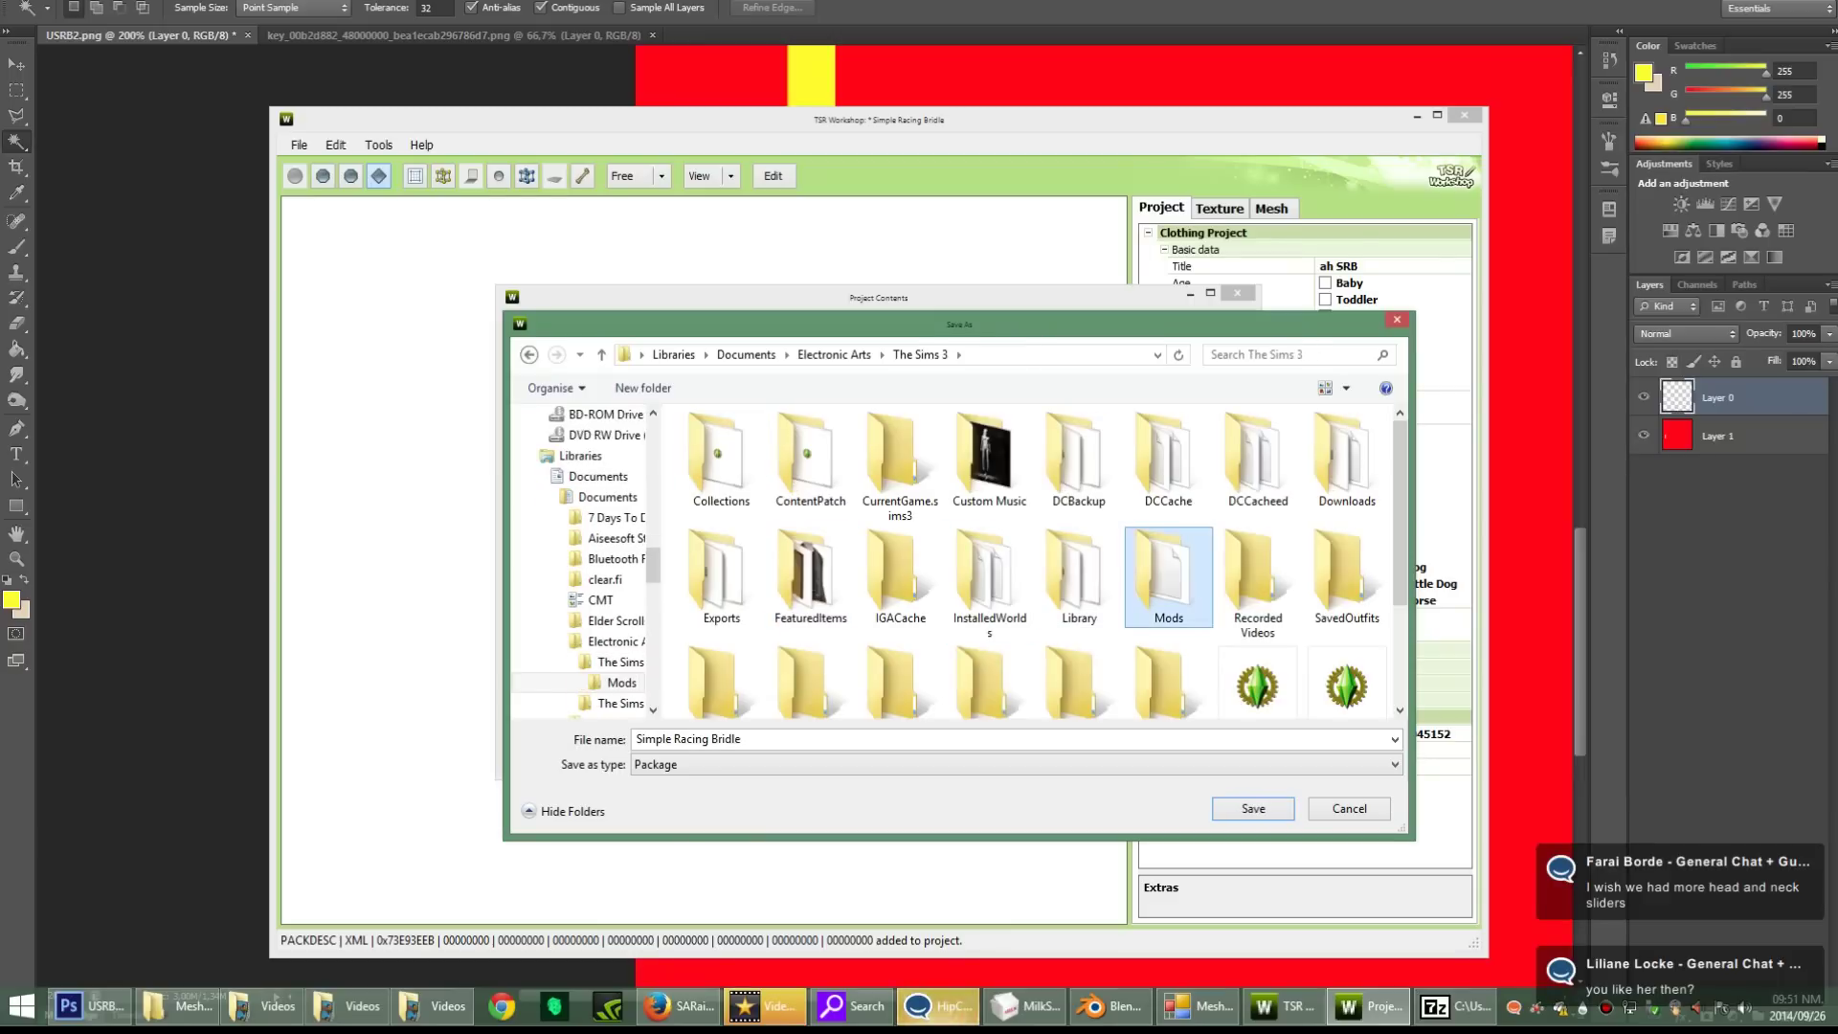
pyautogui.doubleClick(1168, 574)
pyautogui.doubleClick(813, 460)
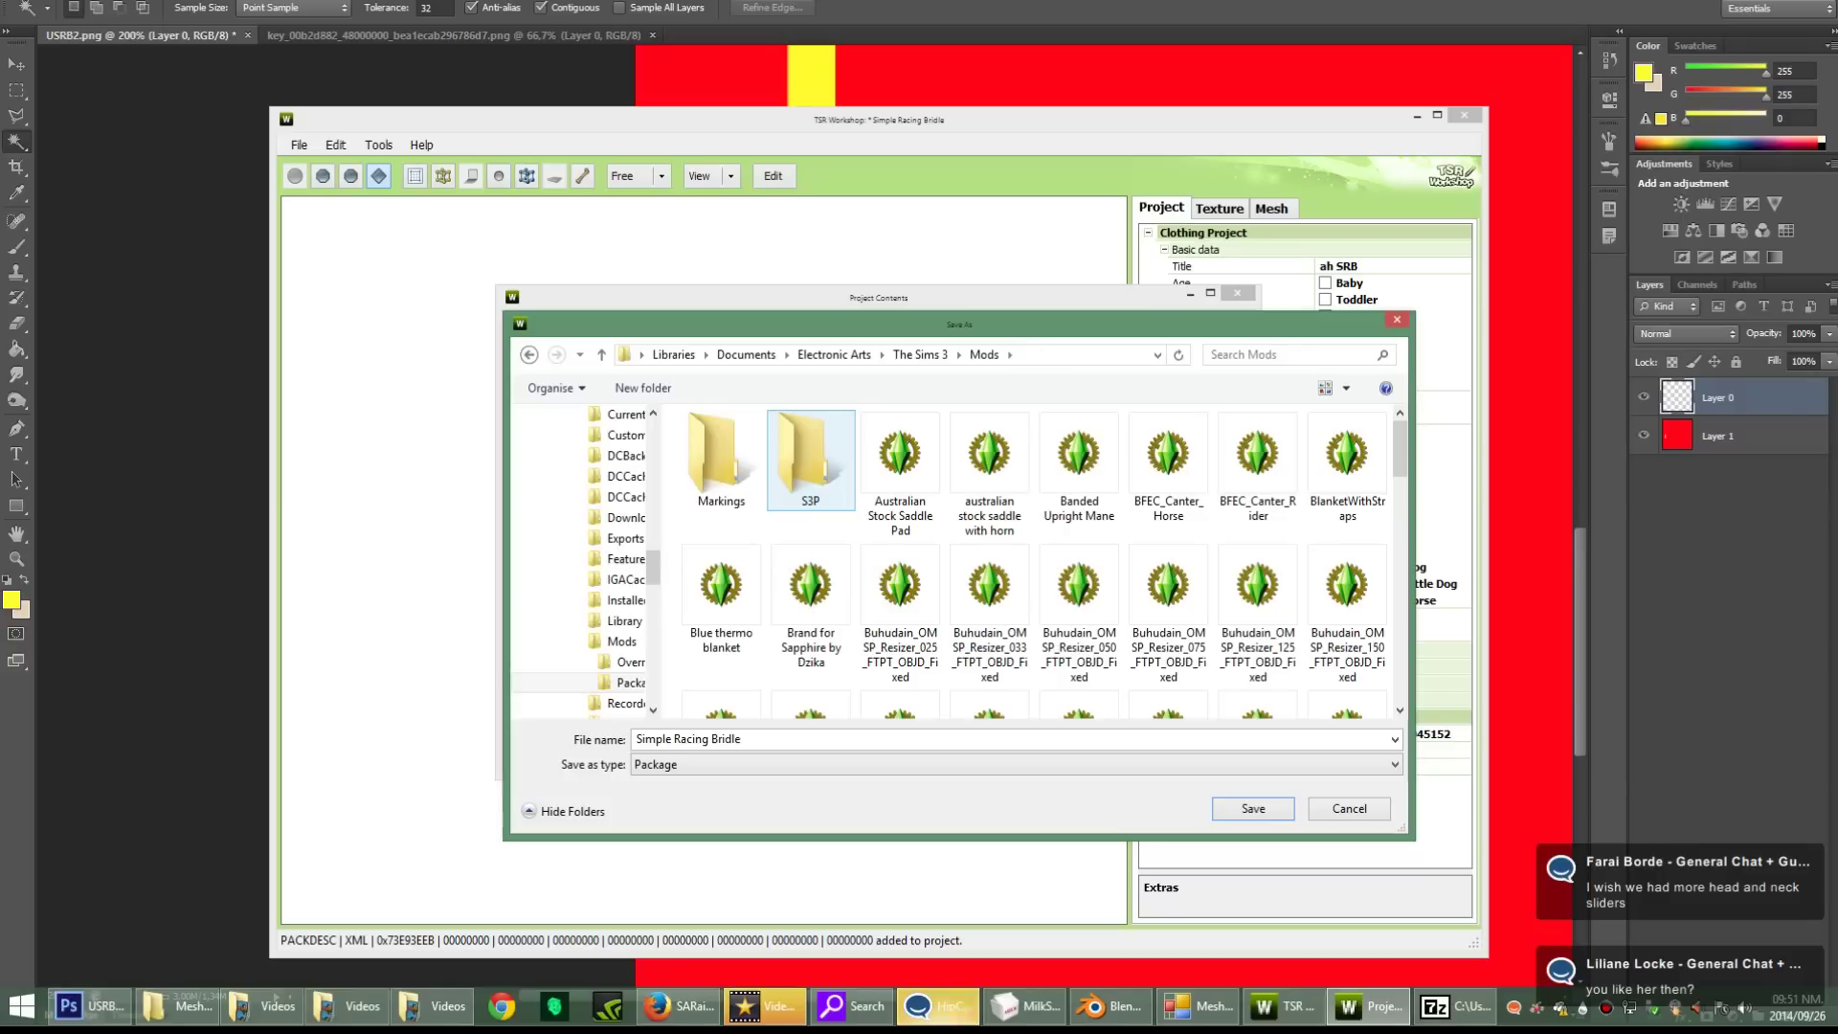
pyautogui.click(1252, 808)
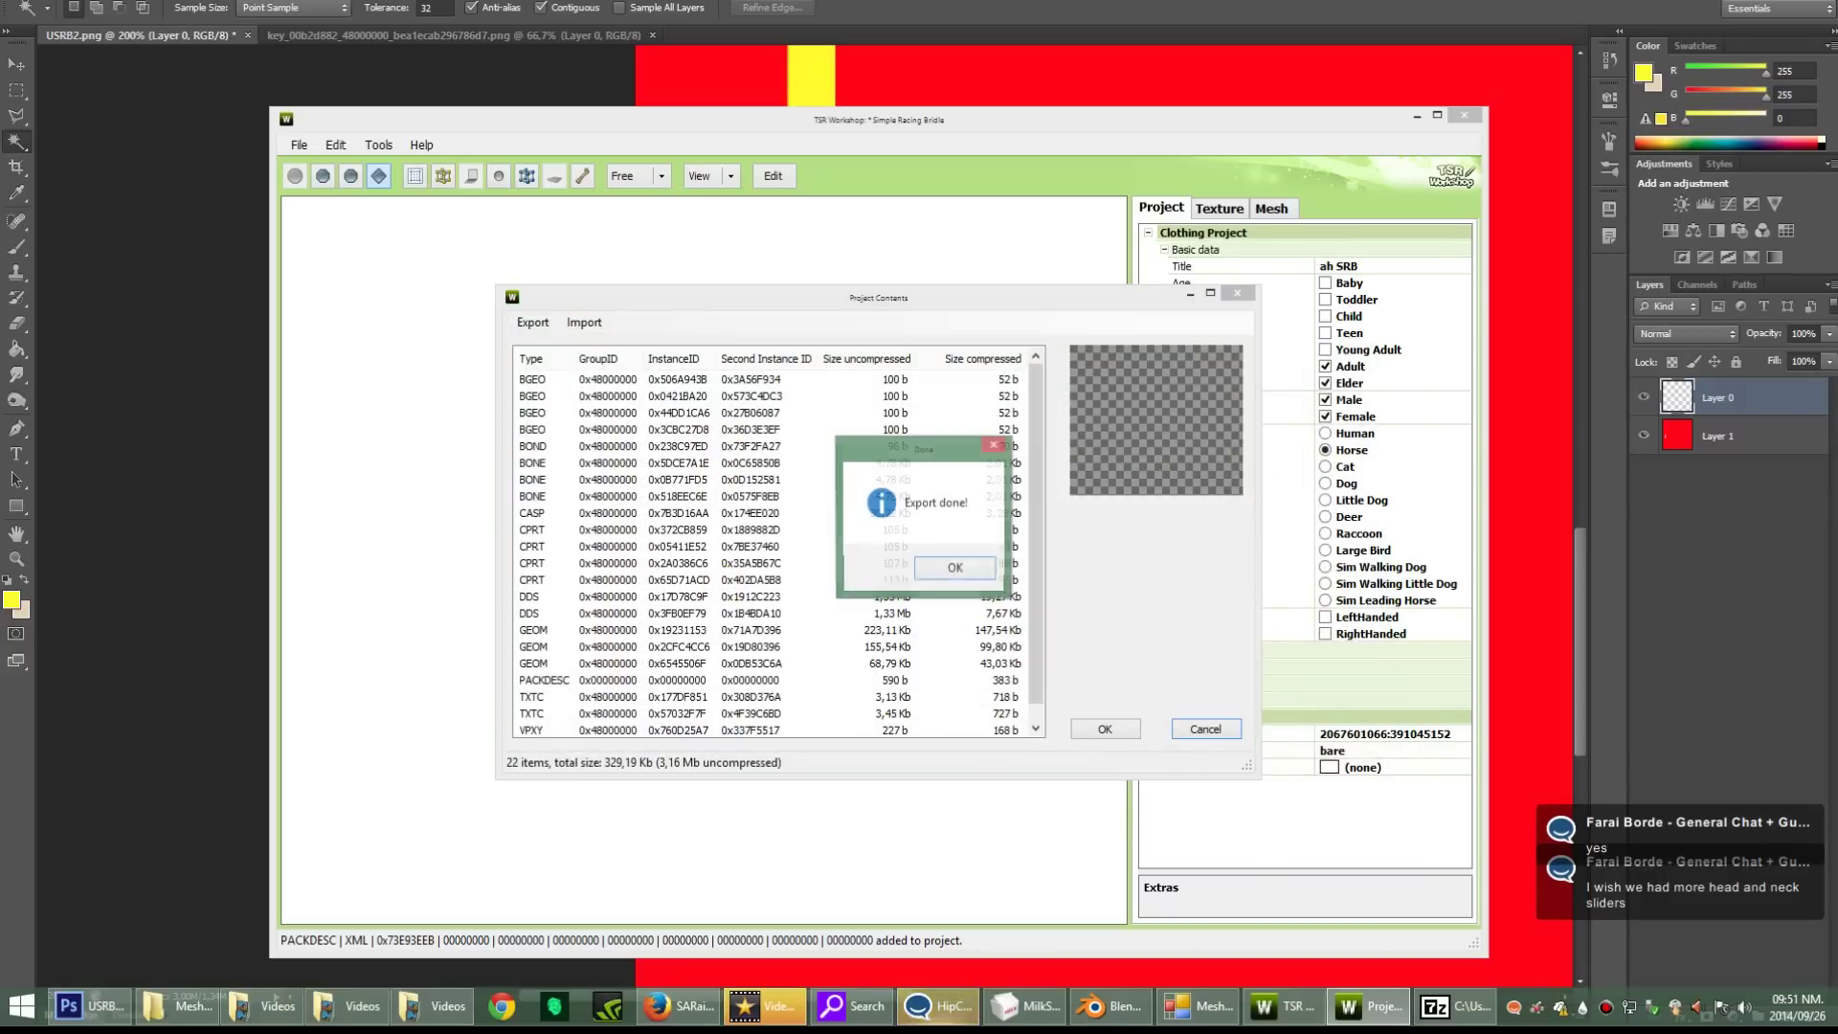
pyautogui.press('Return')
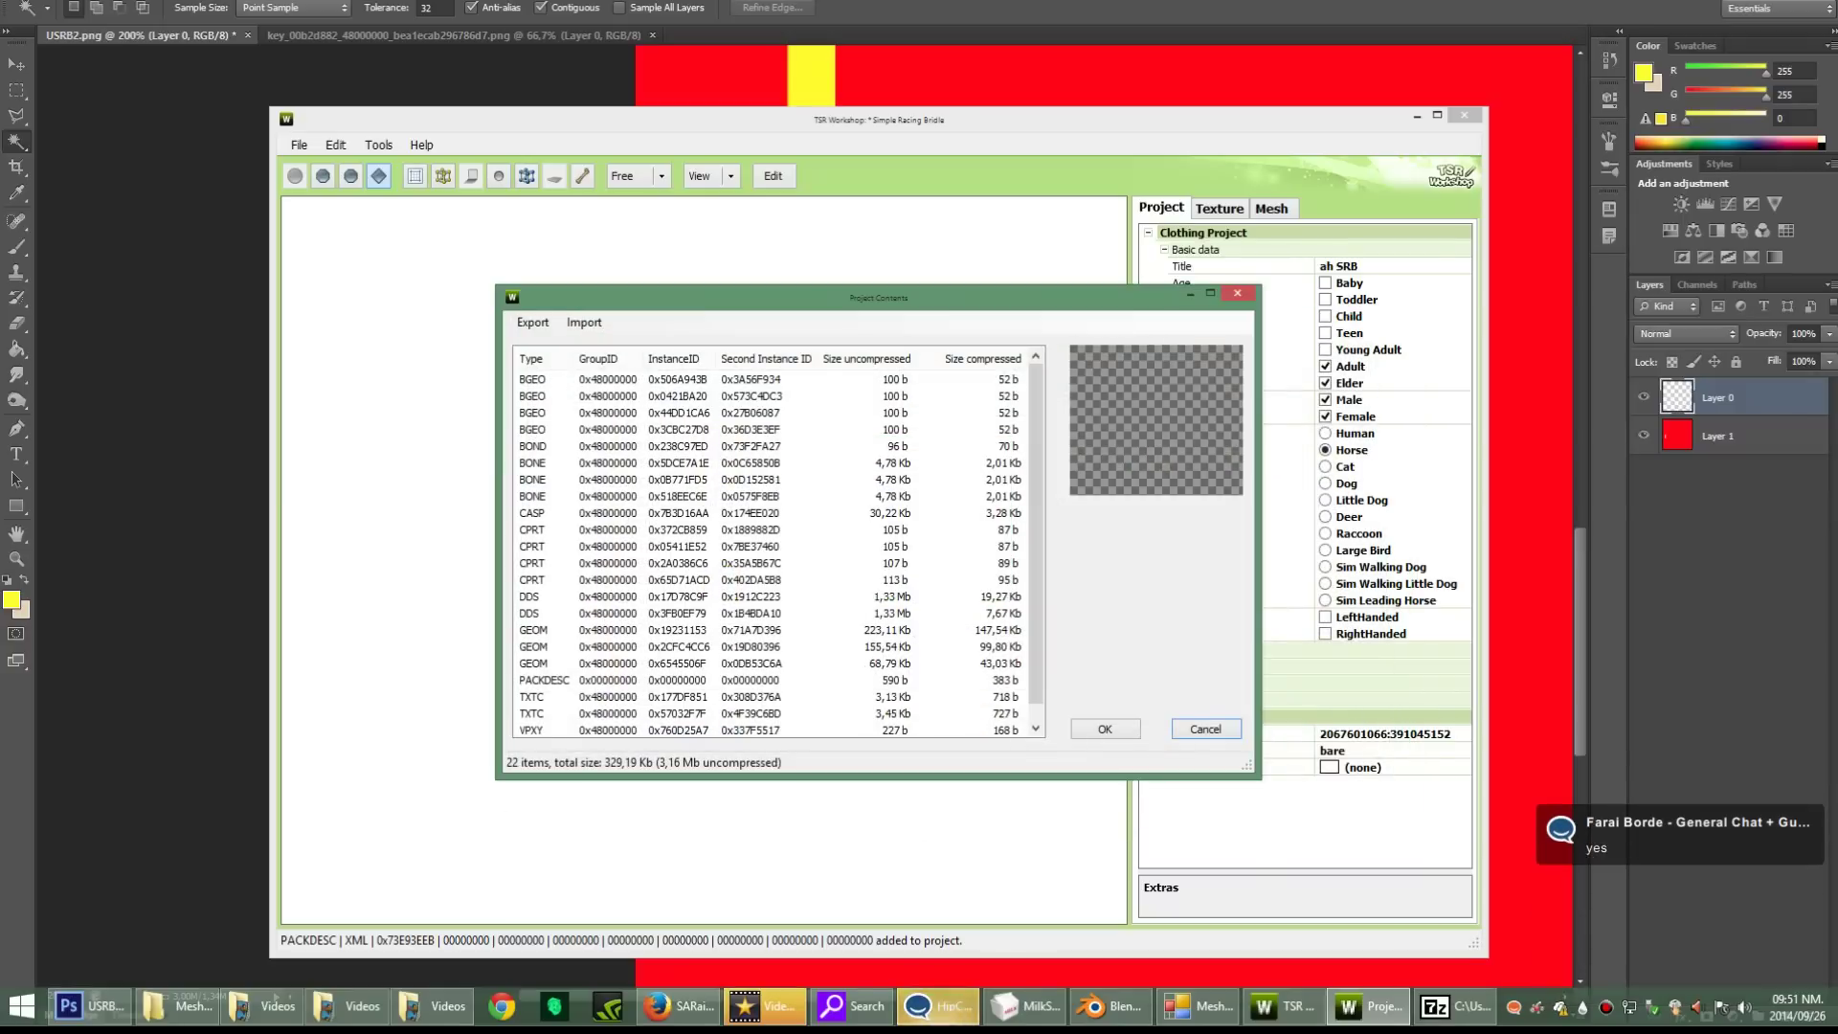
# Step: Minimize the Project Contents window and dismiss the movie-created message in VideoPad Video Editor
pyautogui.press('super')
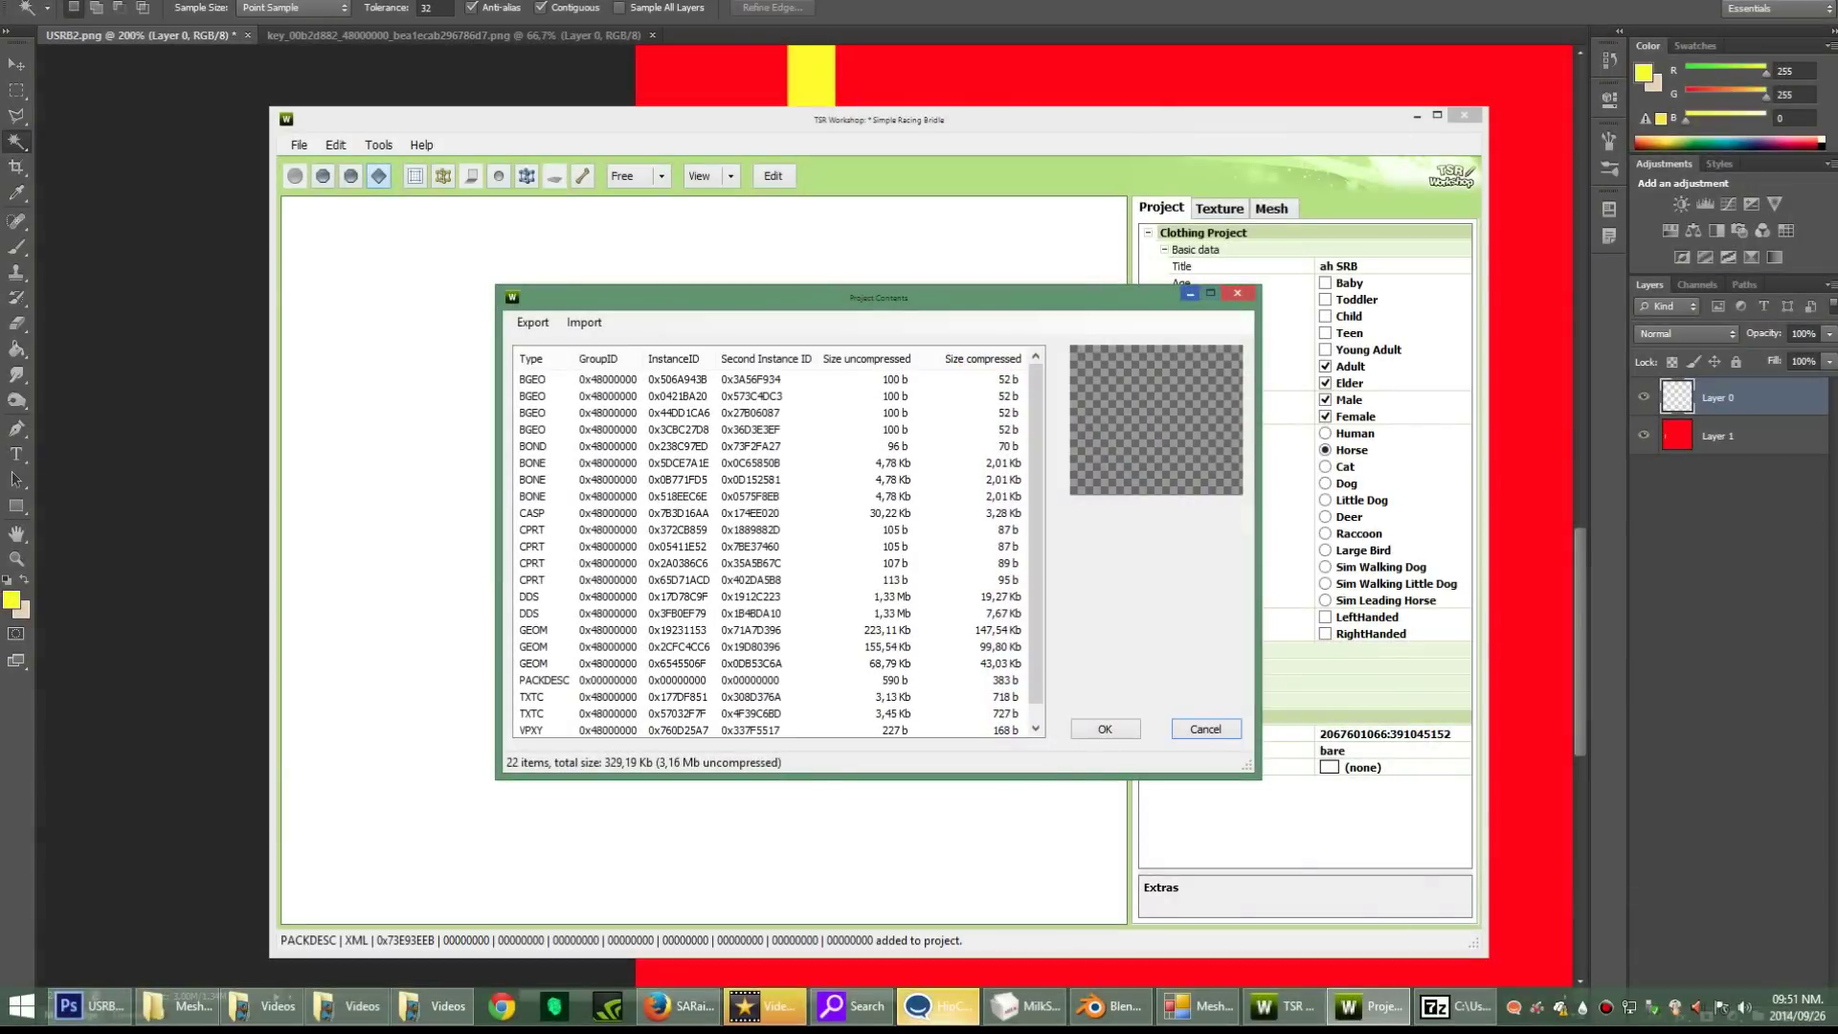
pyautogui.click(1190, 294)
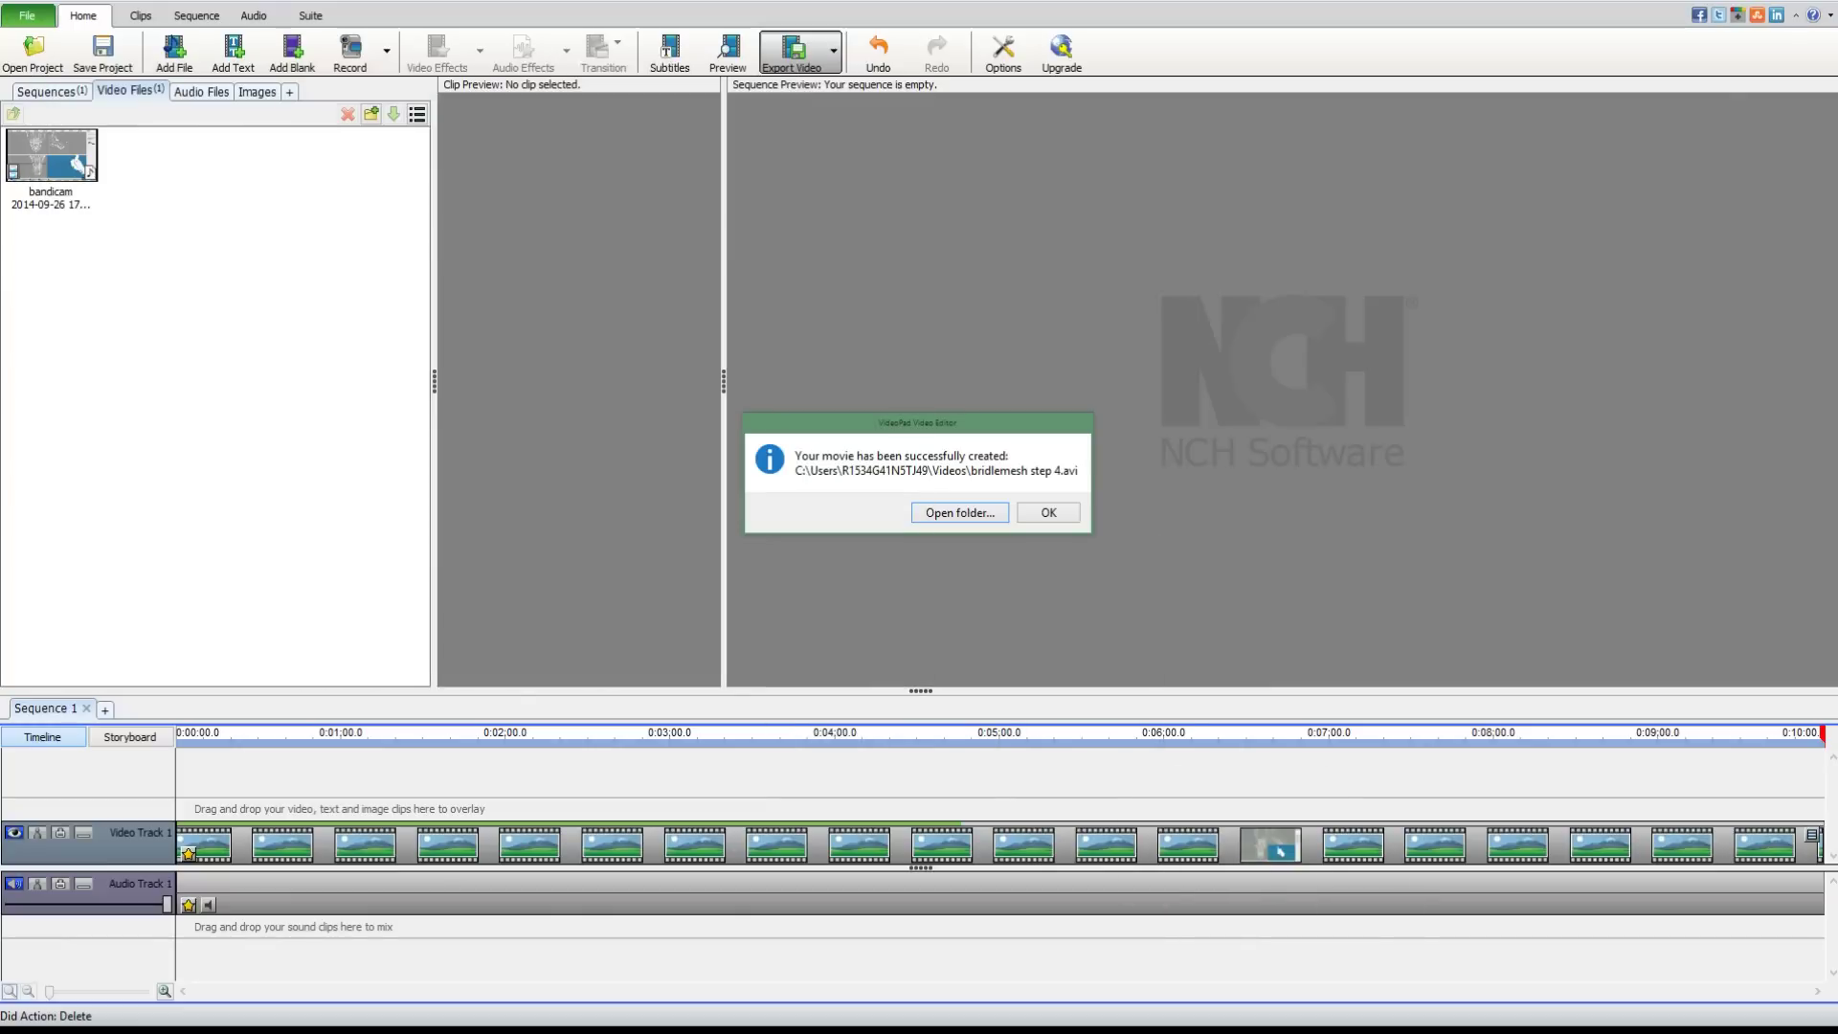
pyautogui.press('Return')
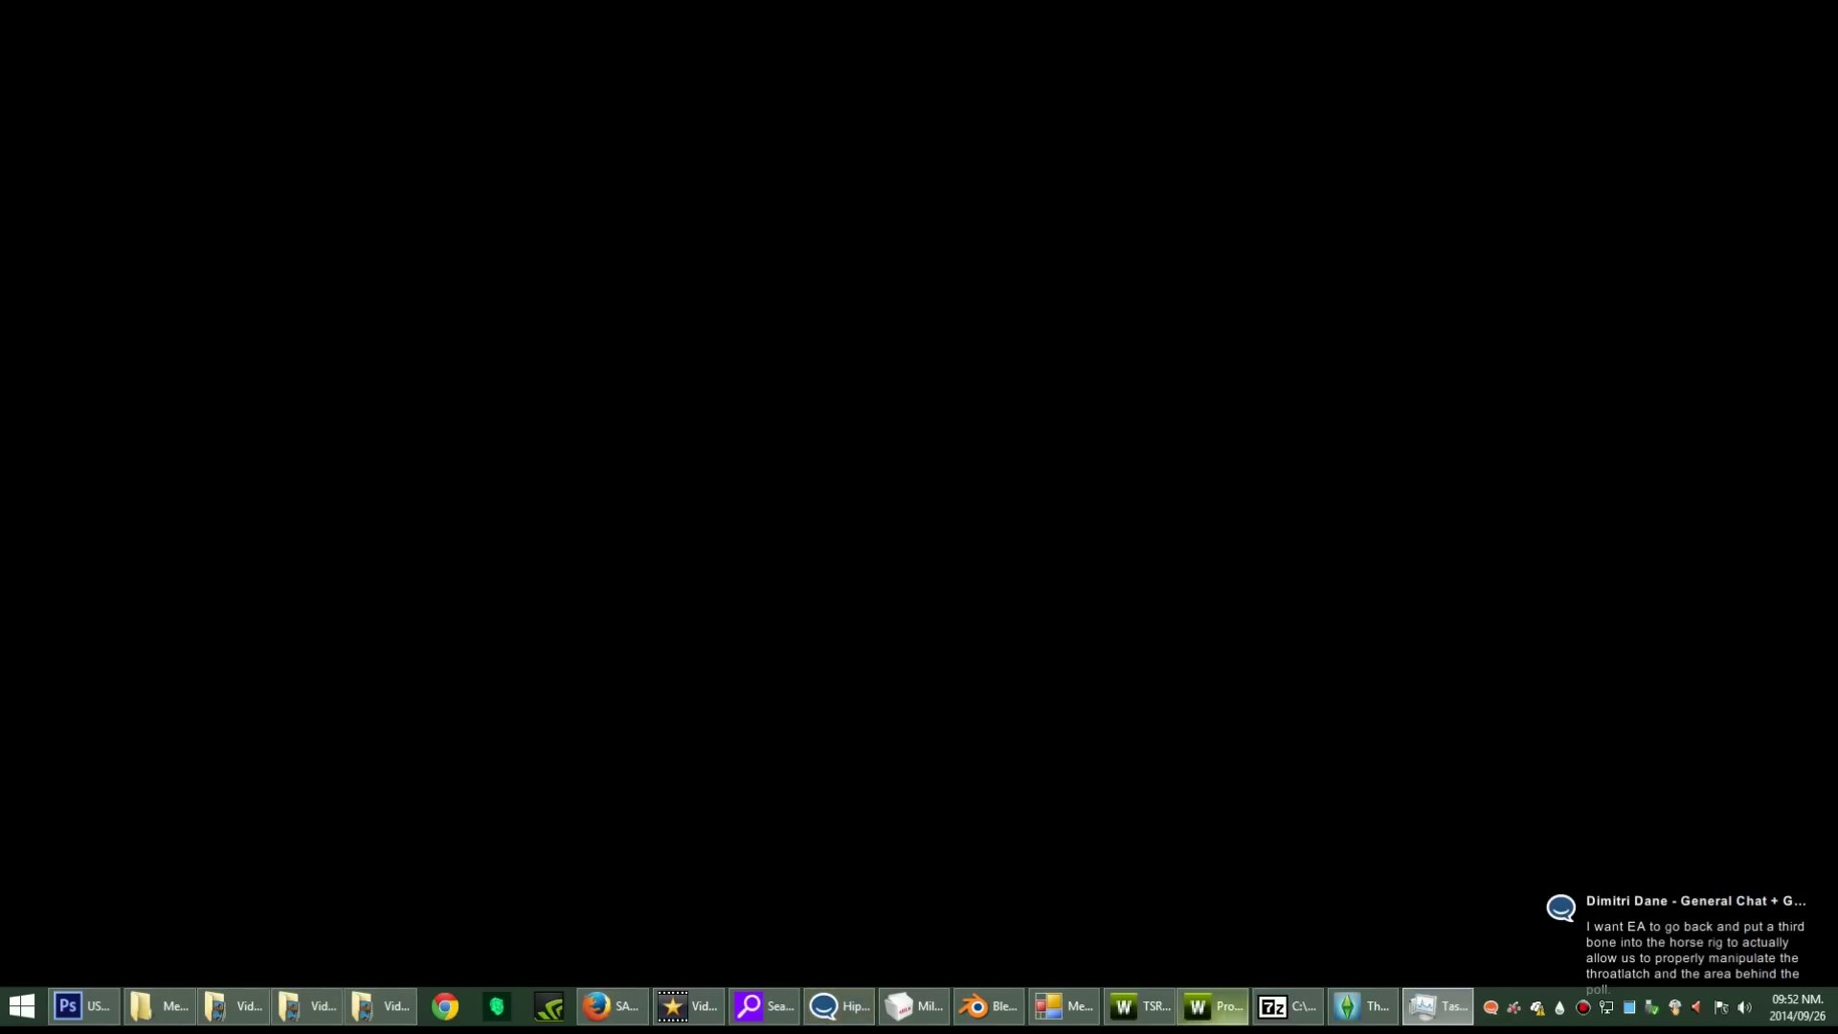
# Step: Close the crashed Sims 3 program and its remaining window
pyautogui.moveTo(1139, 1006)
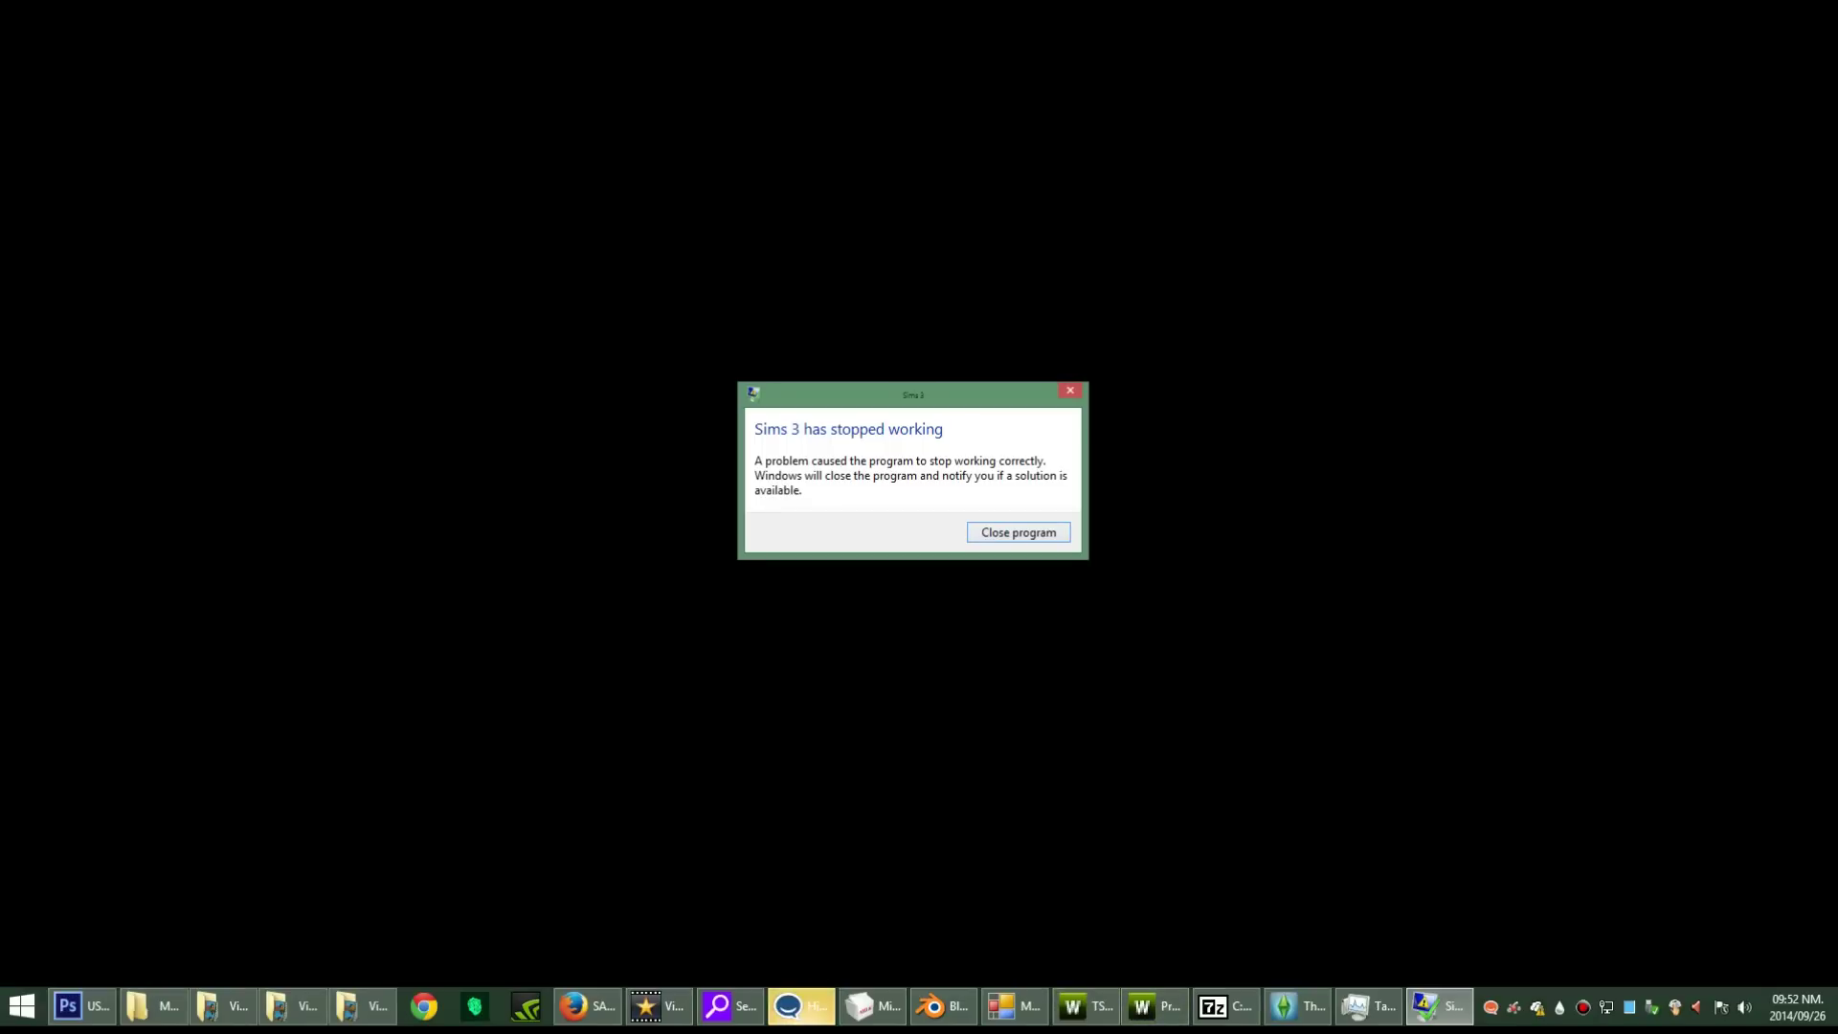
pyautogui.press('Return')
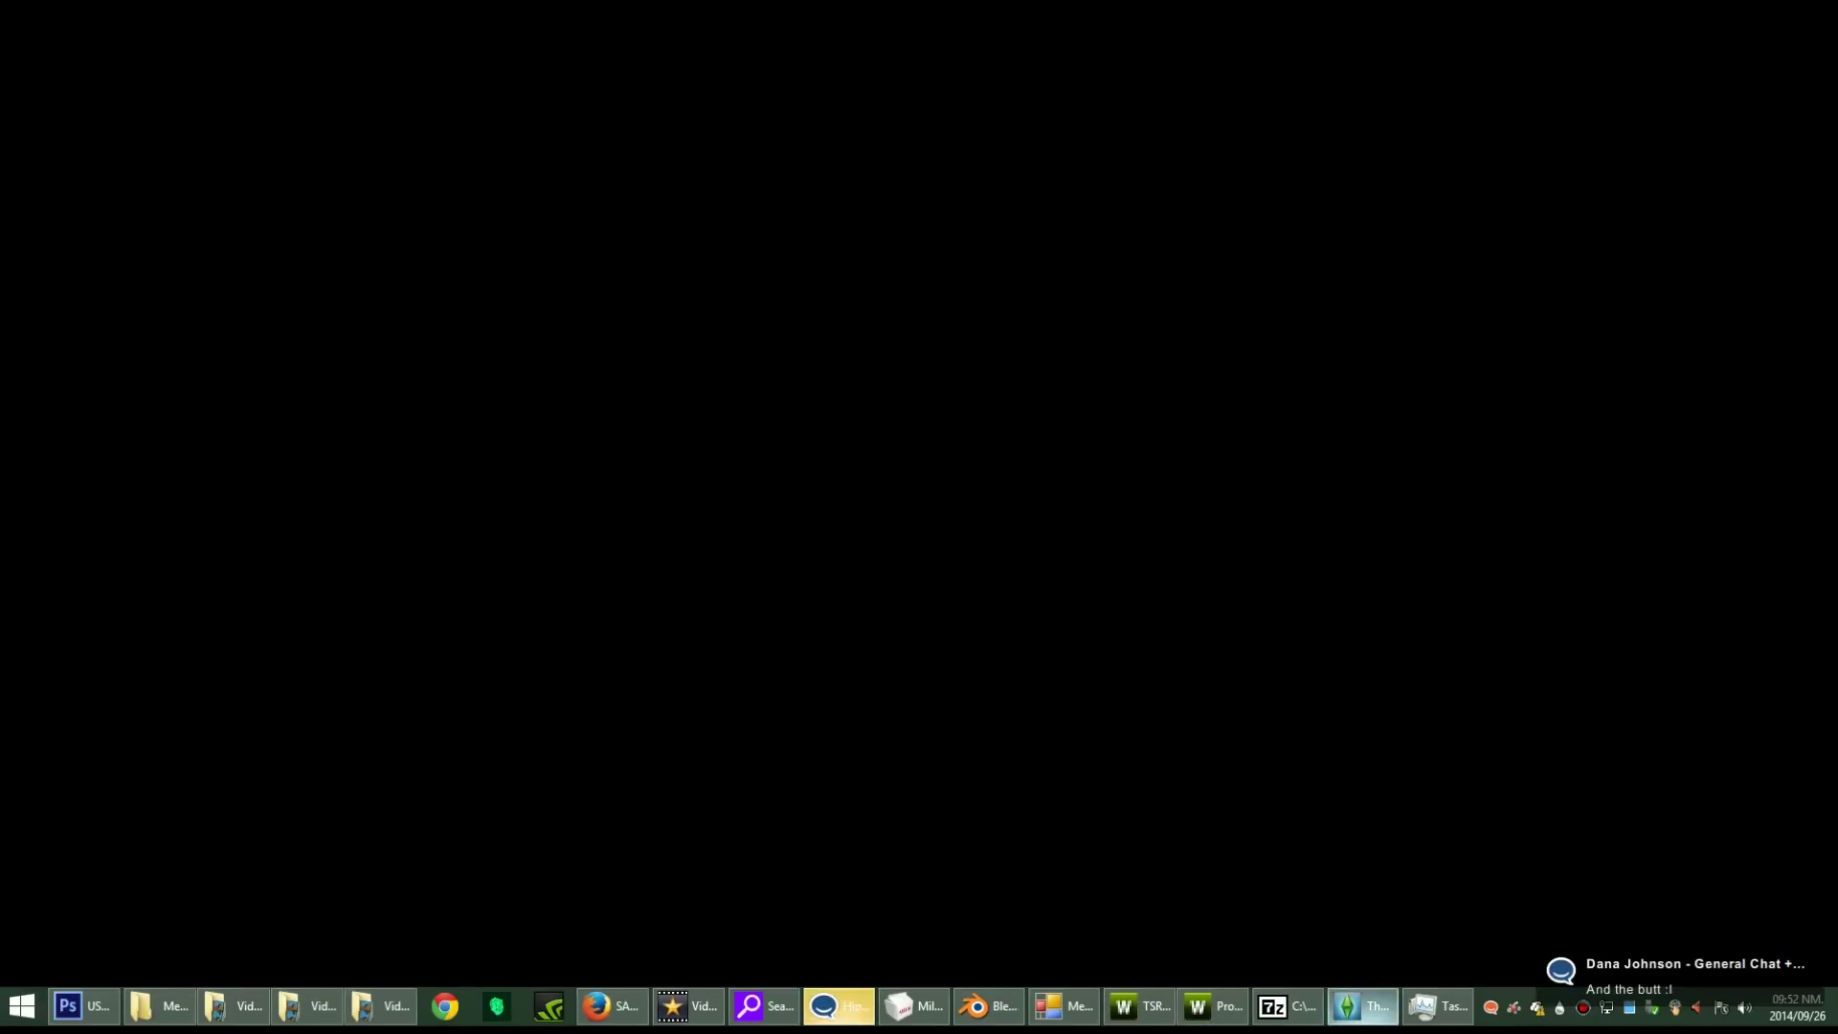
pyautogui.moveTo(1362, 1006)
pyautogui.click(1452, 857)
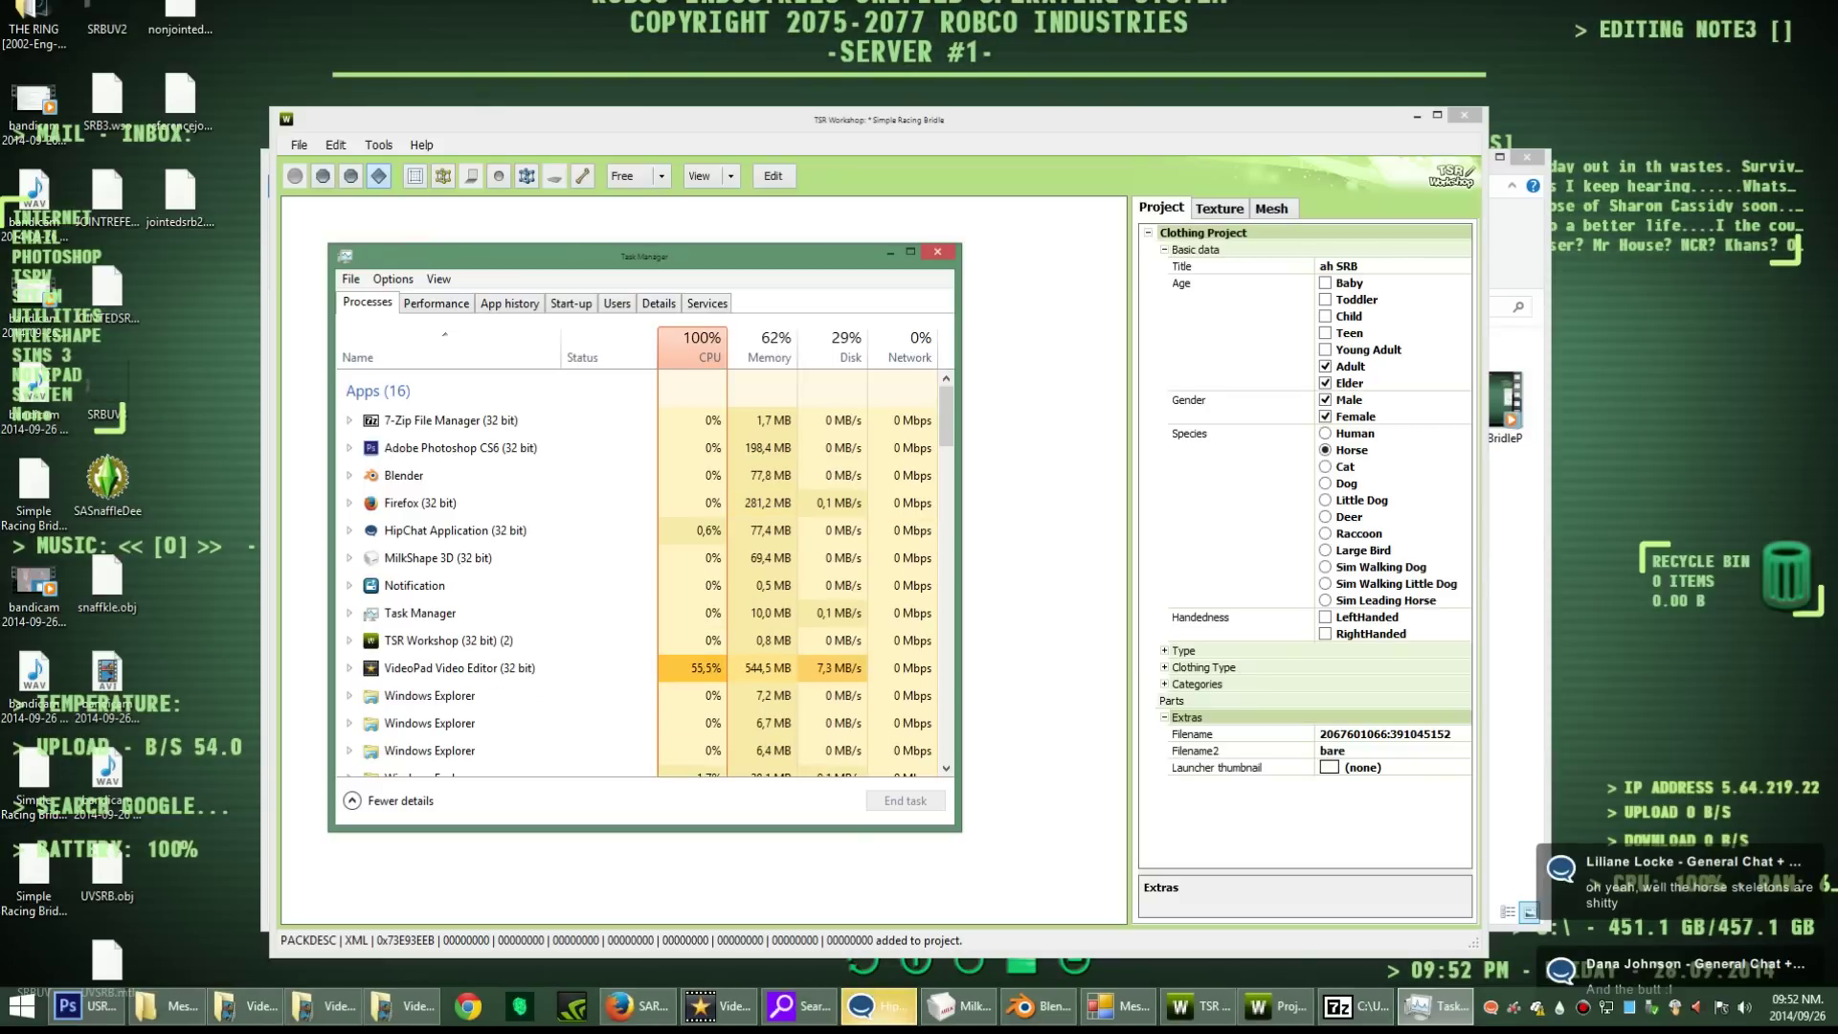